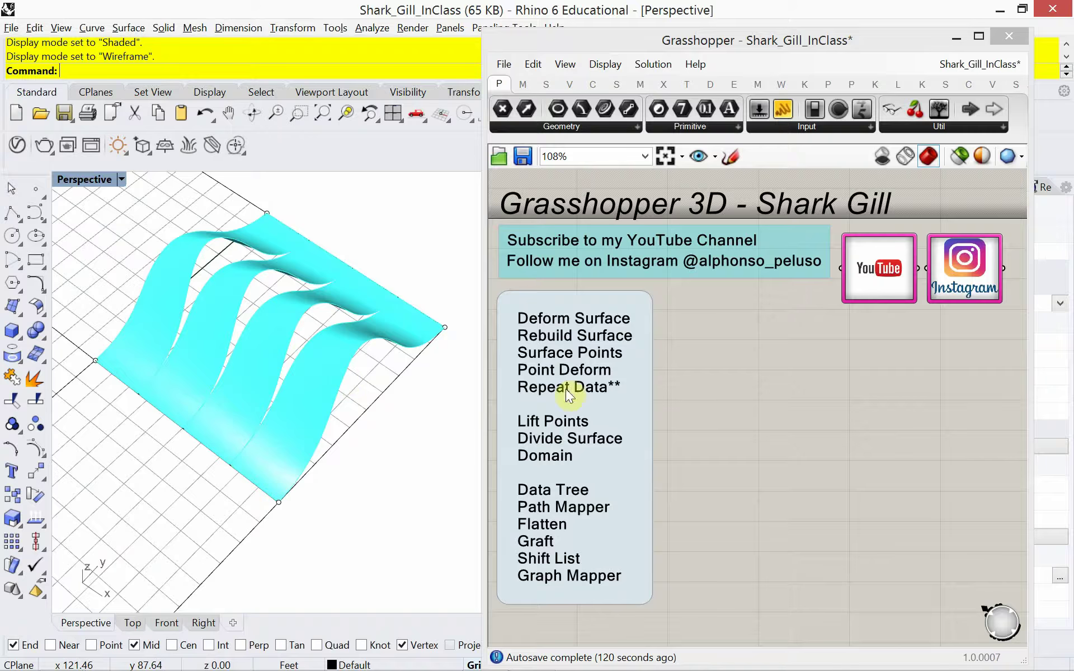
Set the number of gills in the Shark Gill definition to 5.
scroll(804, 449, down, 8)
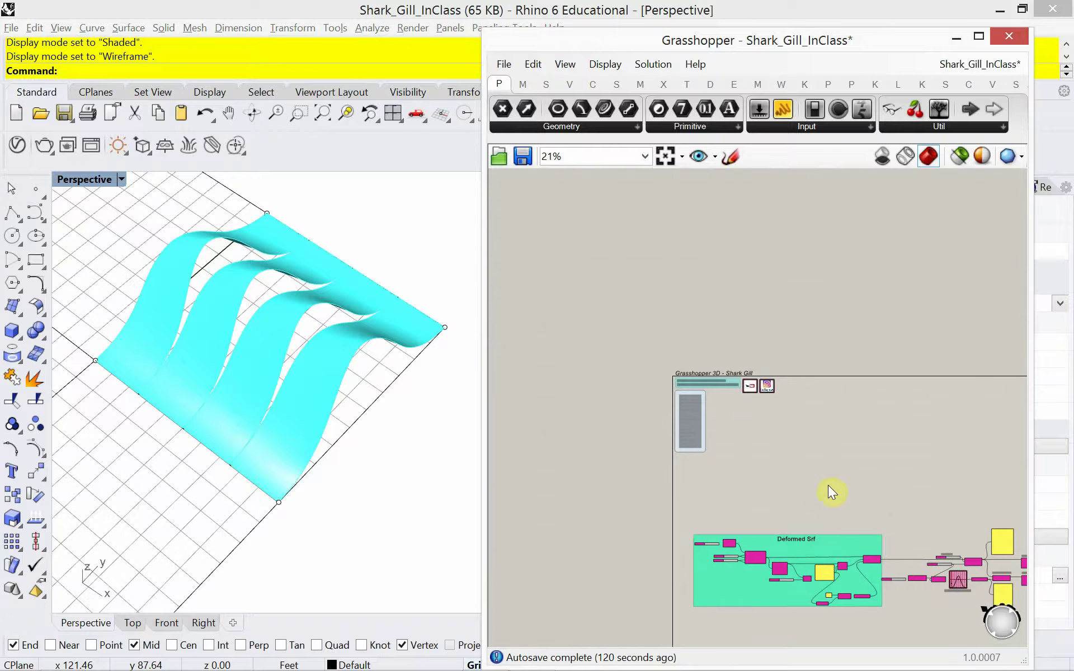
scroll(802, 484, up, 10)
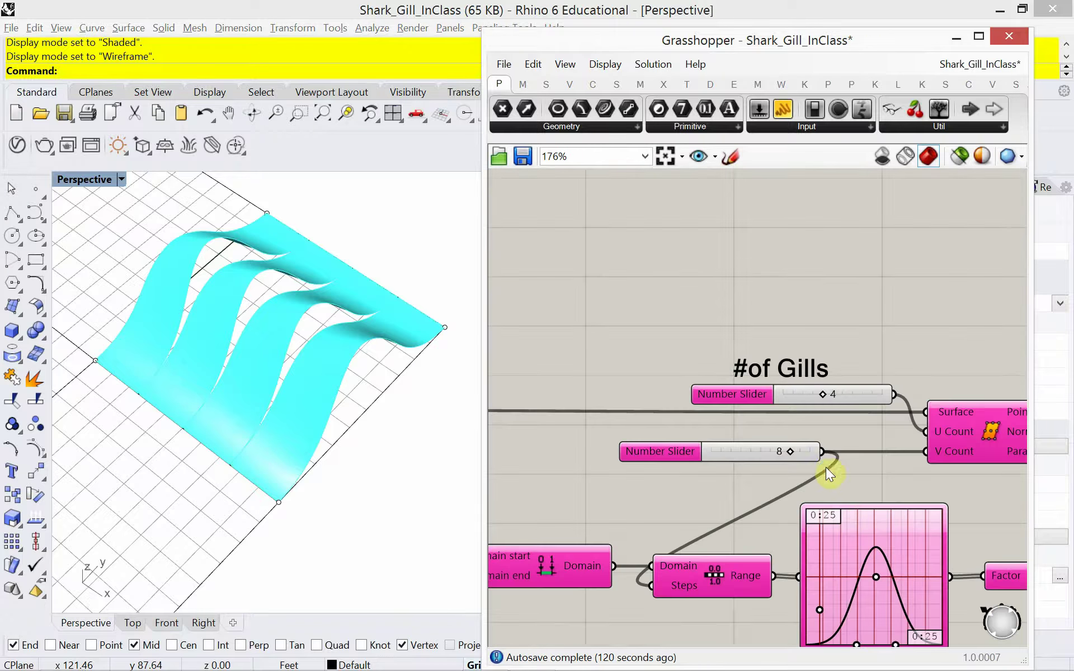
scroll(770, 401, up, 2)
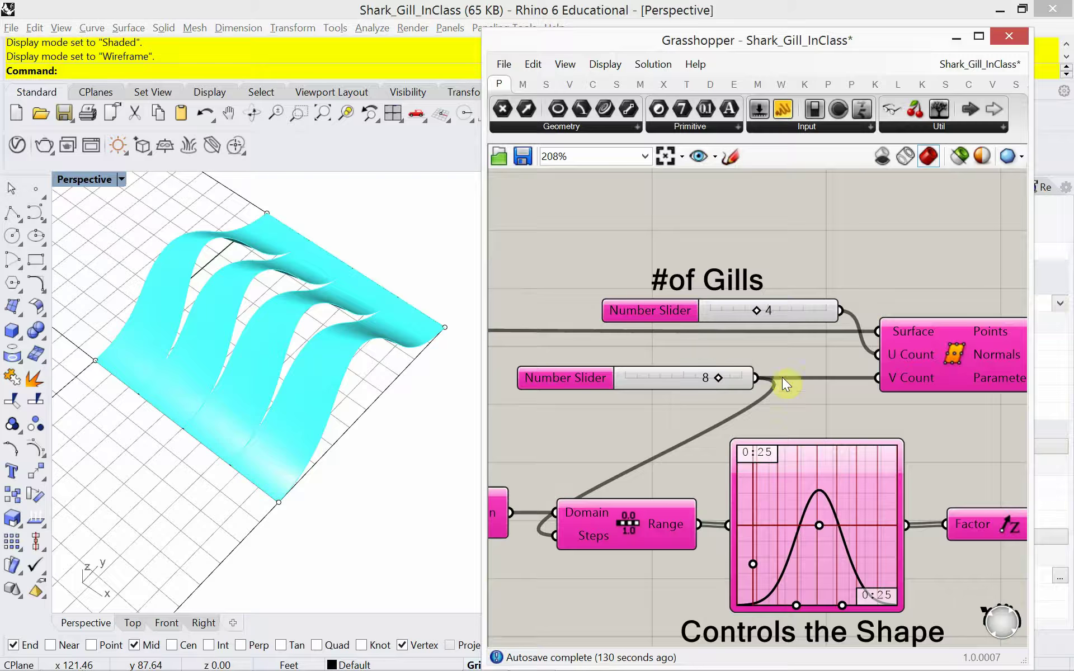
mouse_move(758, 315)
mouse_down()
mouse_move(733, 324)
mouse_move(774, 323)
mouse_up()
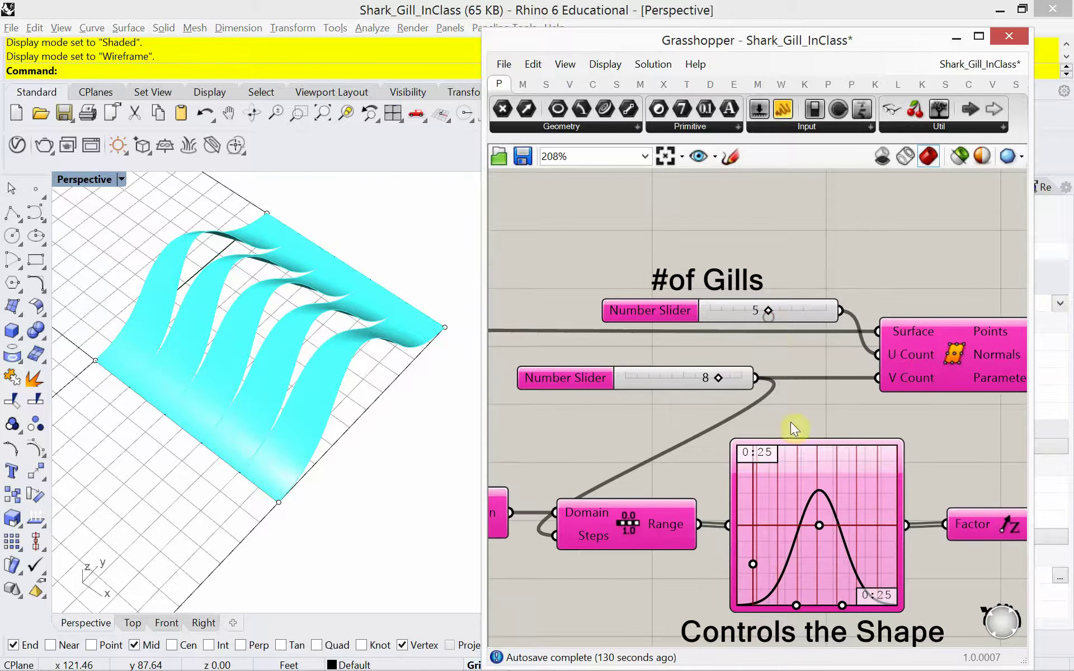
Reshape the bell curve in the Graph Mapper that controls the gill shape, lowering its peak and shifting it slightly towards higher x values.
scroll(810, 573, up, 3)
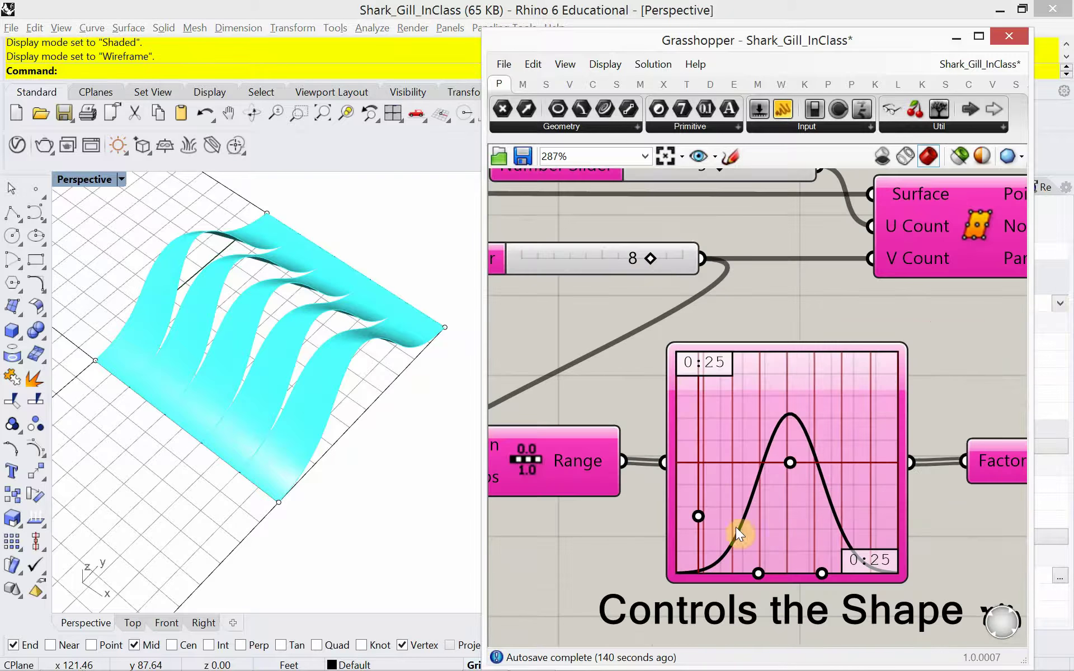
mouse_move(698, 514)
mouse_down()
mouse_move(708, 569)
mouse_move(688, 477)
mouse_move(702, 526)
mouse_up()
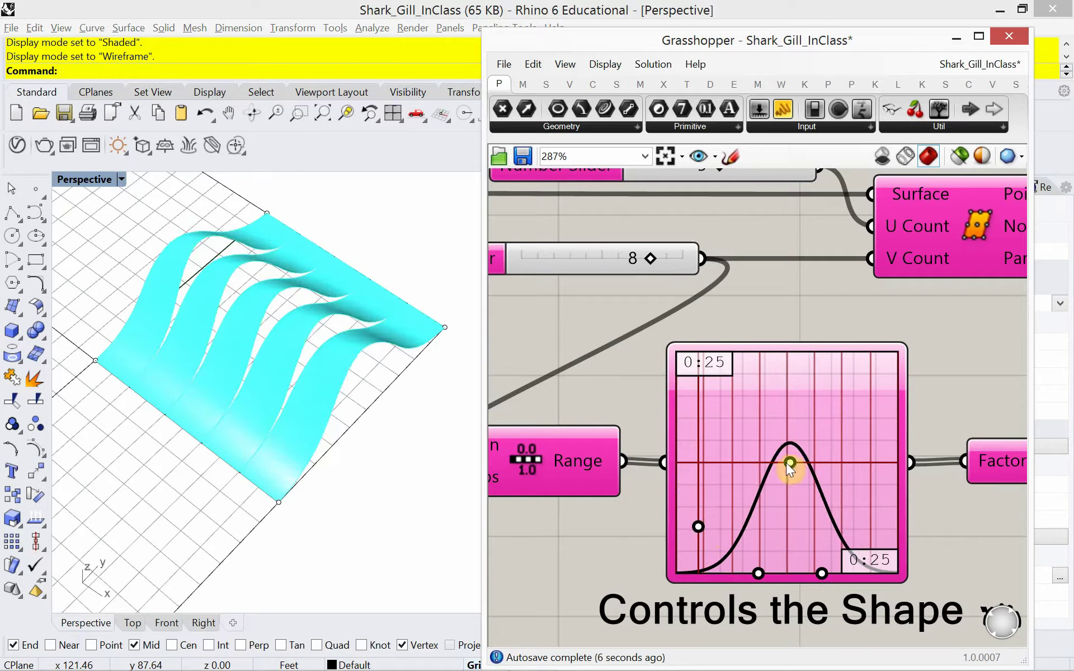
drag(789, 464, 796, 419)
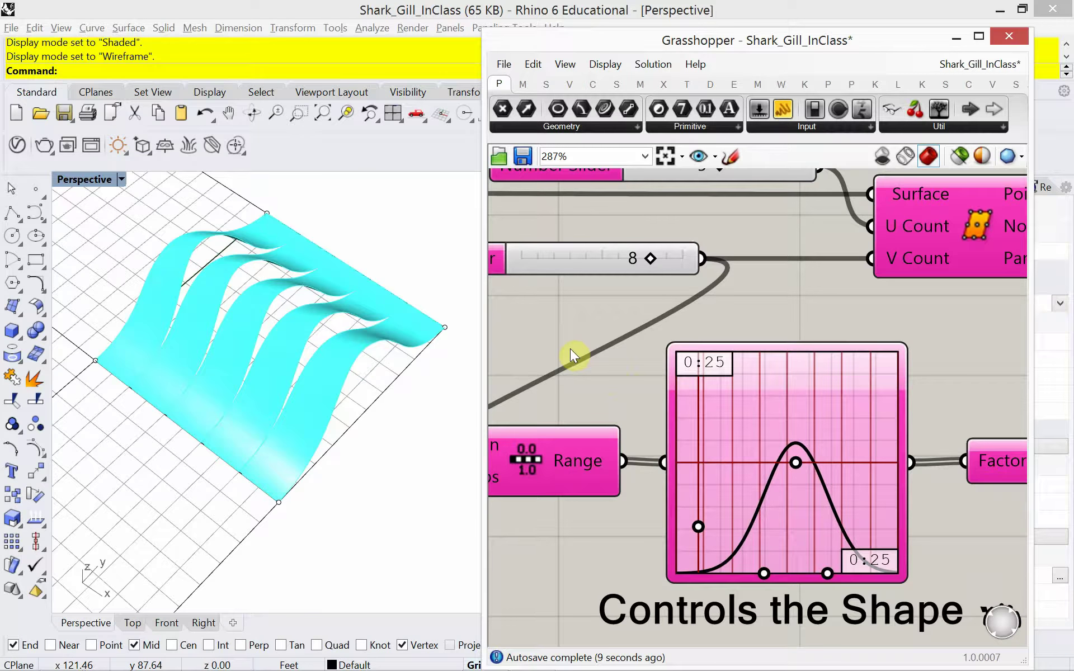
Switch to the web browser and look through the uploaded tutorials on the YouTube channel.
key(alt+Tab)
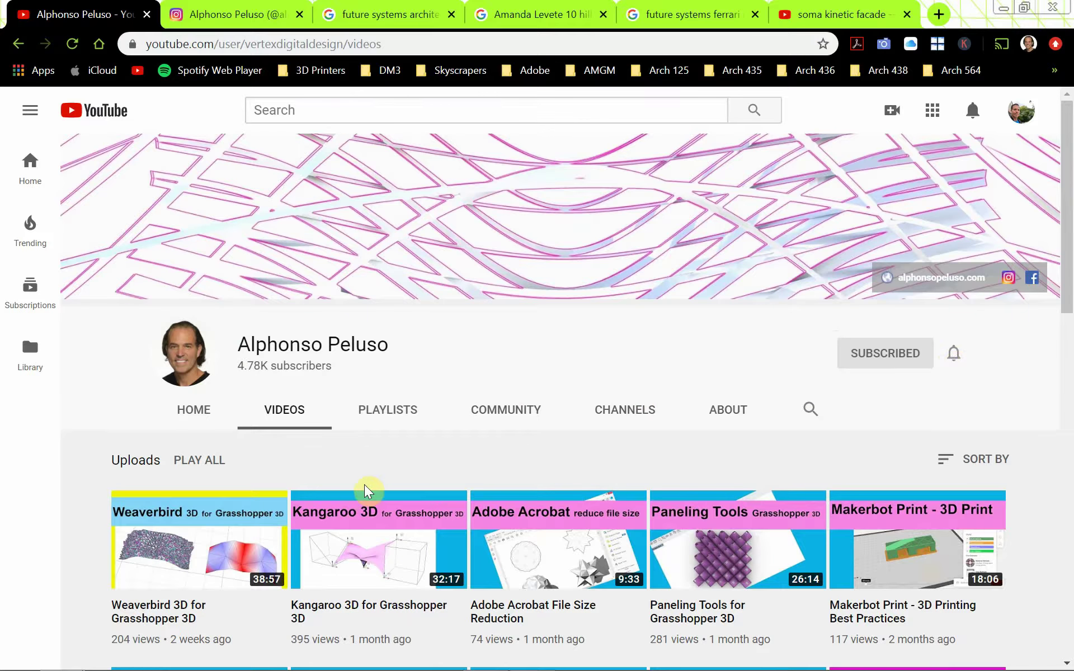
scroll(364, 491, down, 5)
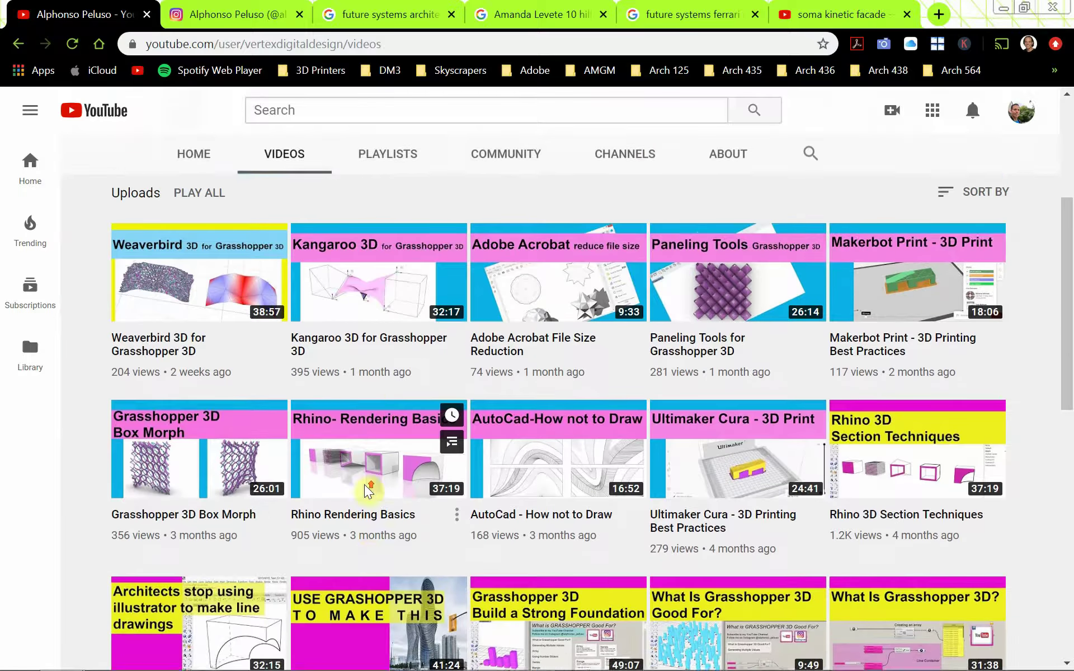
scroll(368, 492, up, 2)
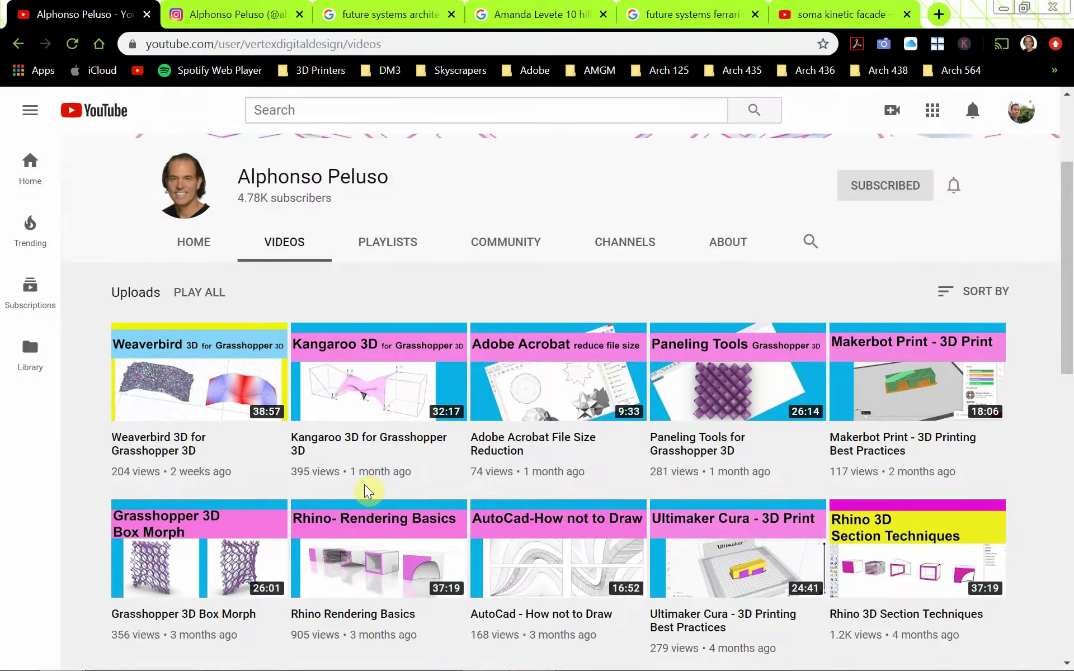
scroll(368, 491, up, 3)
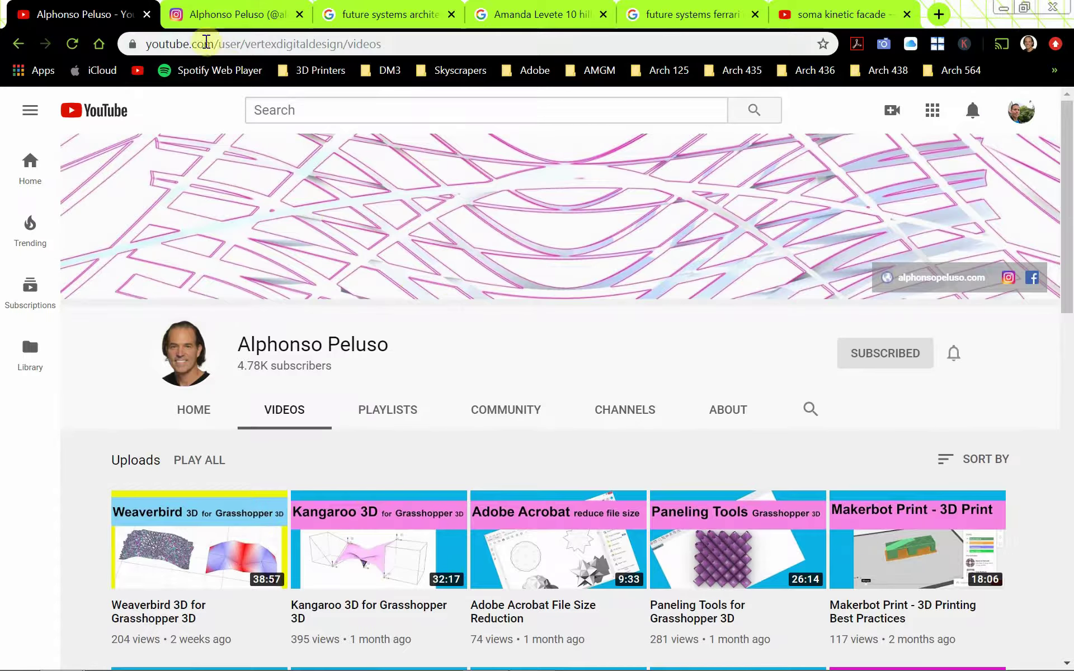
Look through the author's Instagram profile and its 3D-printed model posts.
click(221, 17)
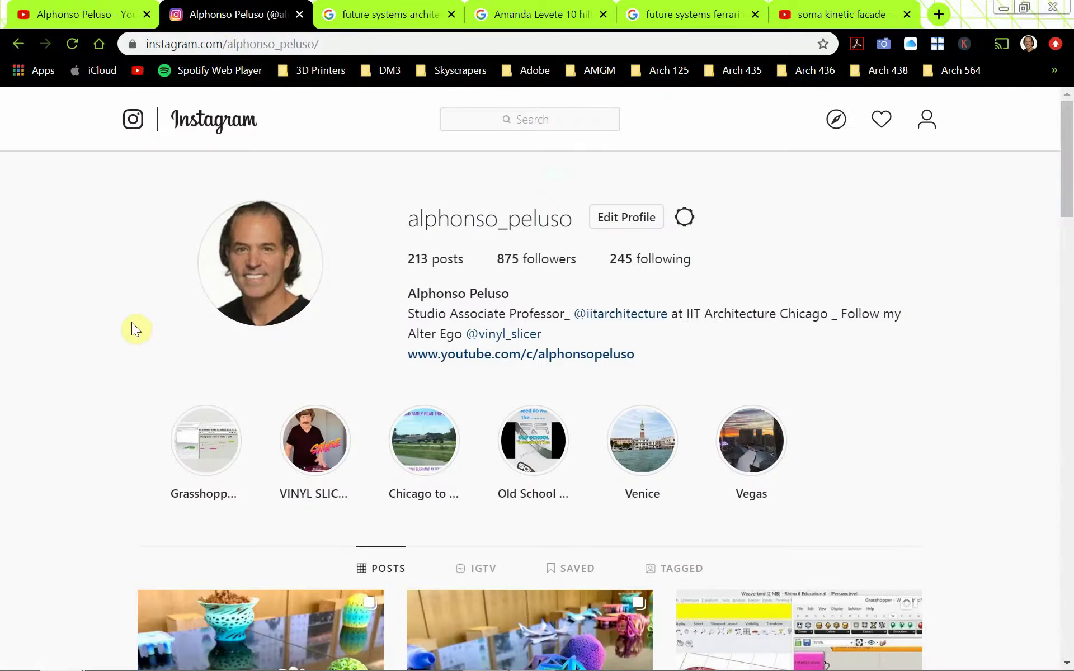
scroll(126, 331, down, 3)
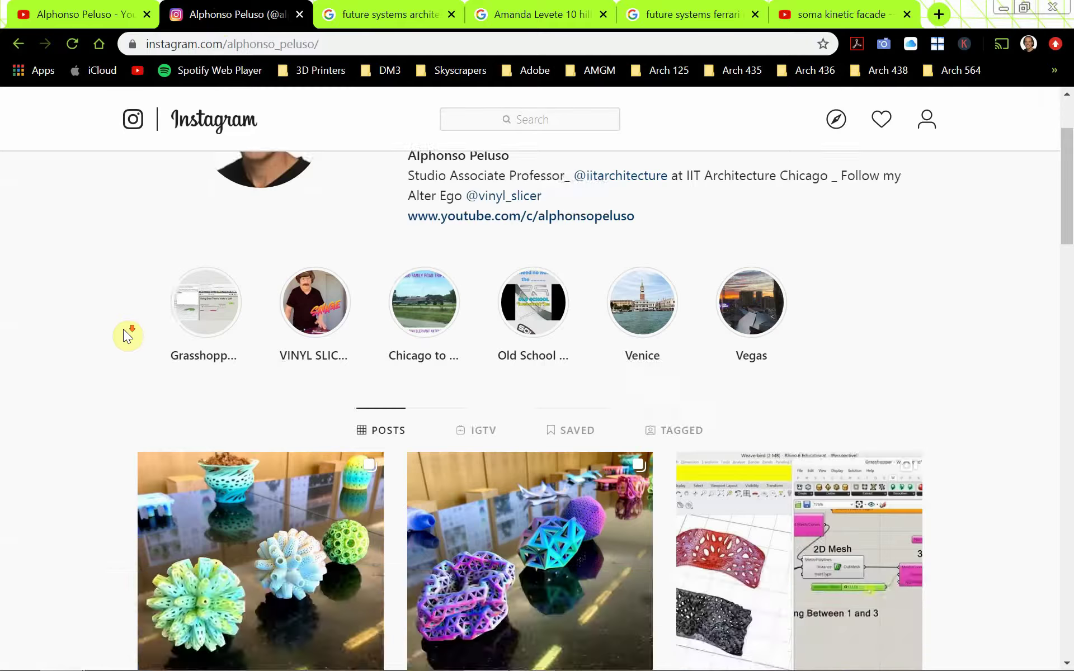
scroll(126, 334, up, 3)
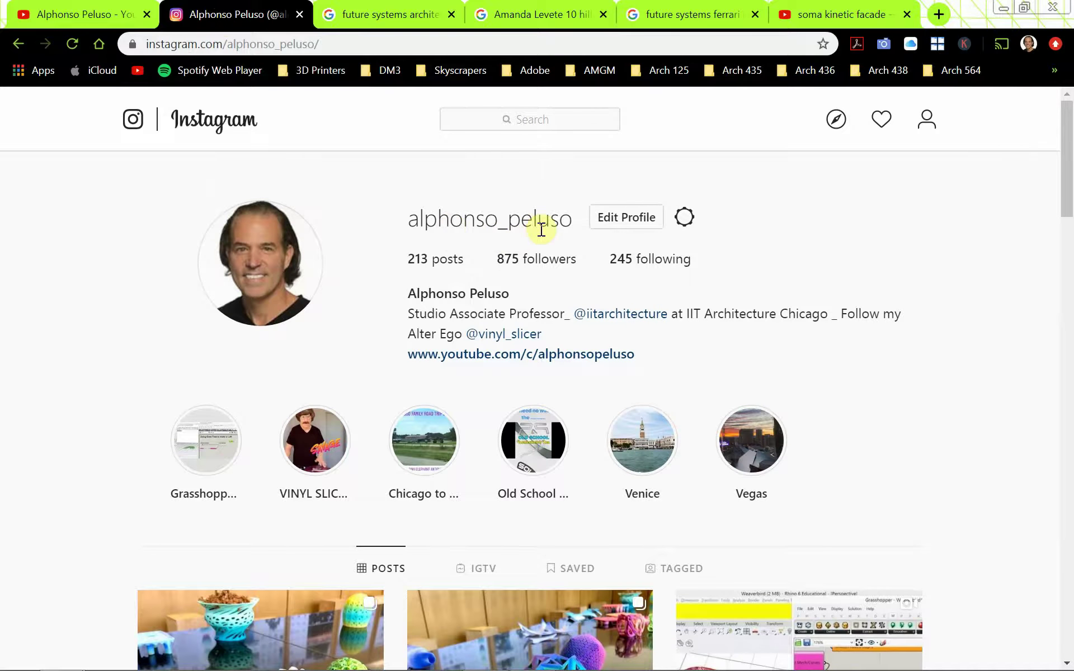
scroll(152, 428, down, 3)
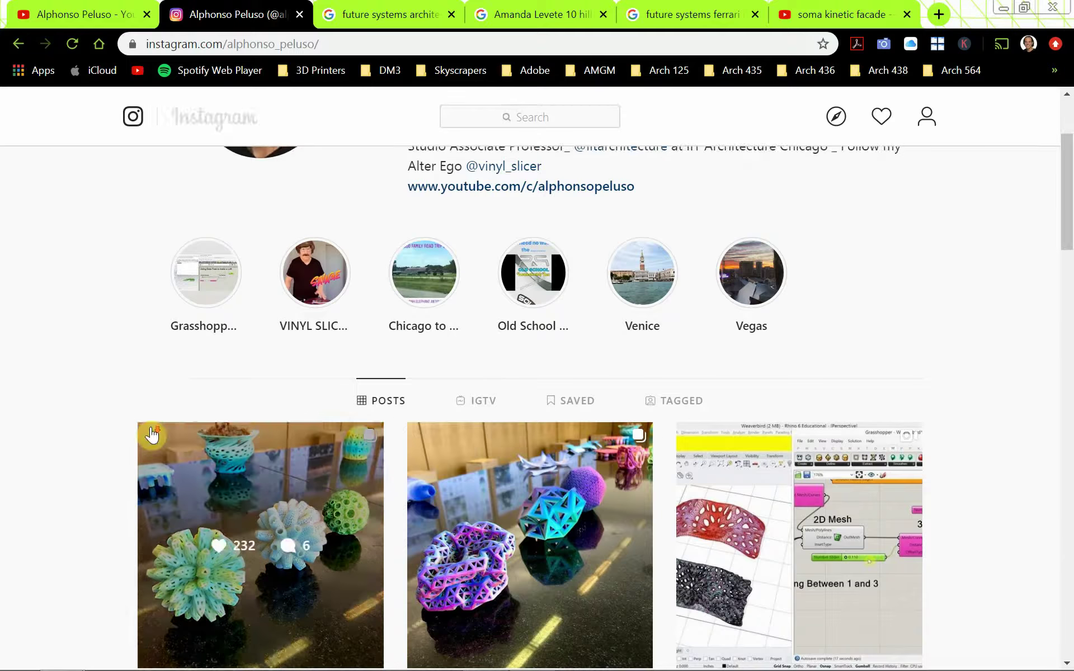
scroll(172, 452, down, 2)
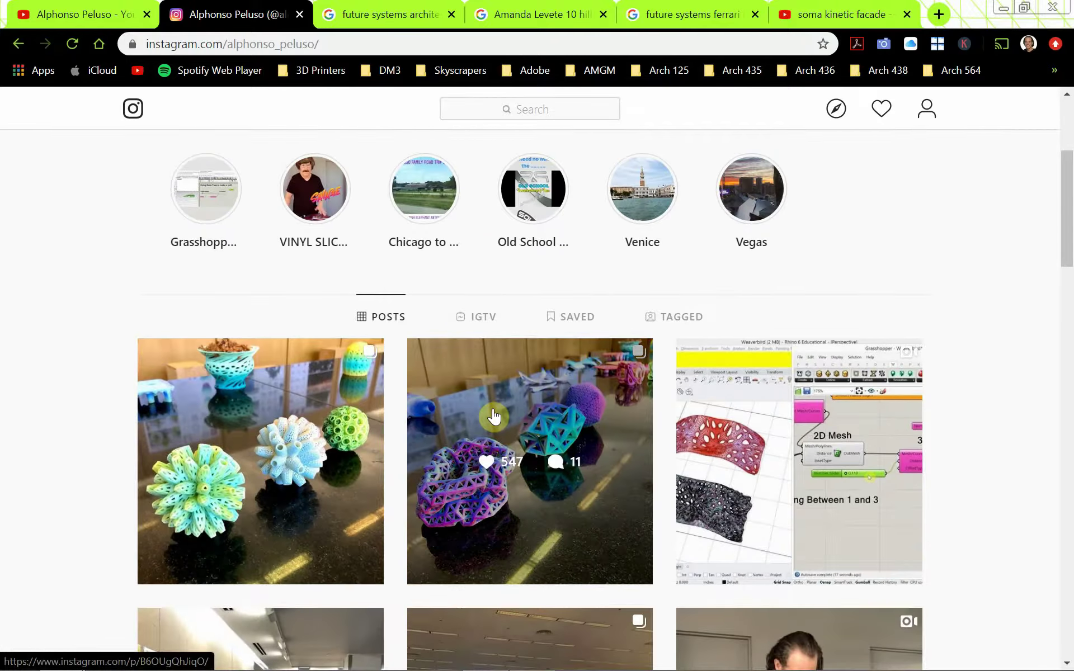
scroll(493, 417, down, 2)
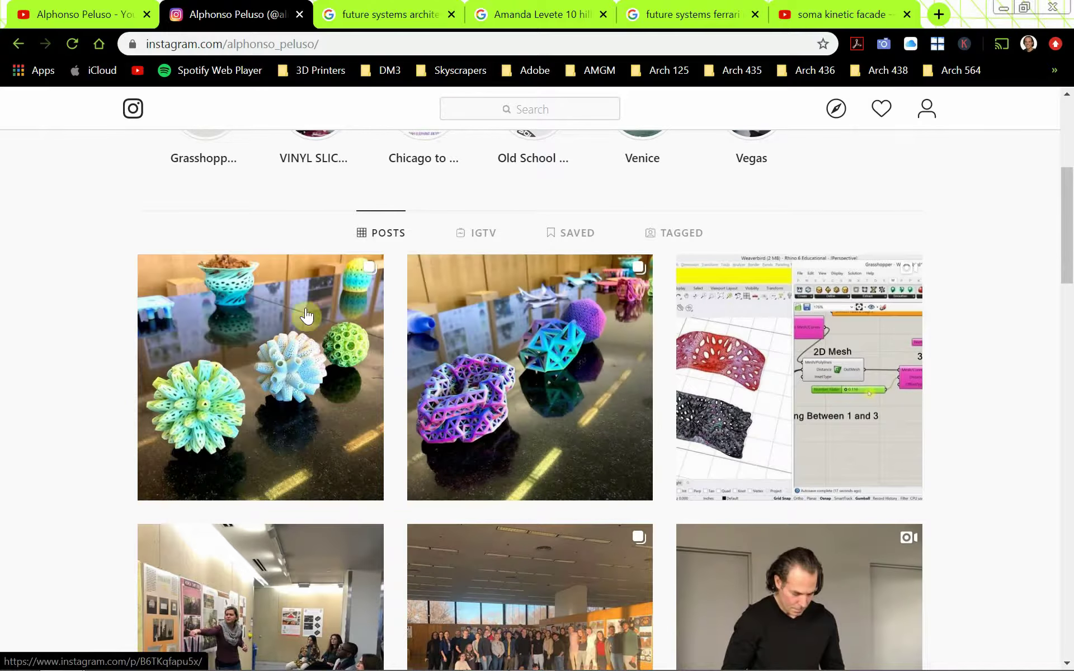
scroll(210, 212, up, 6)
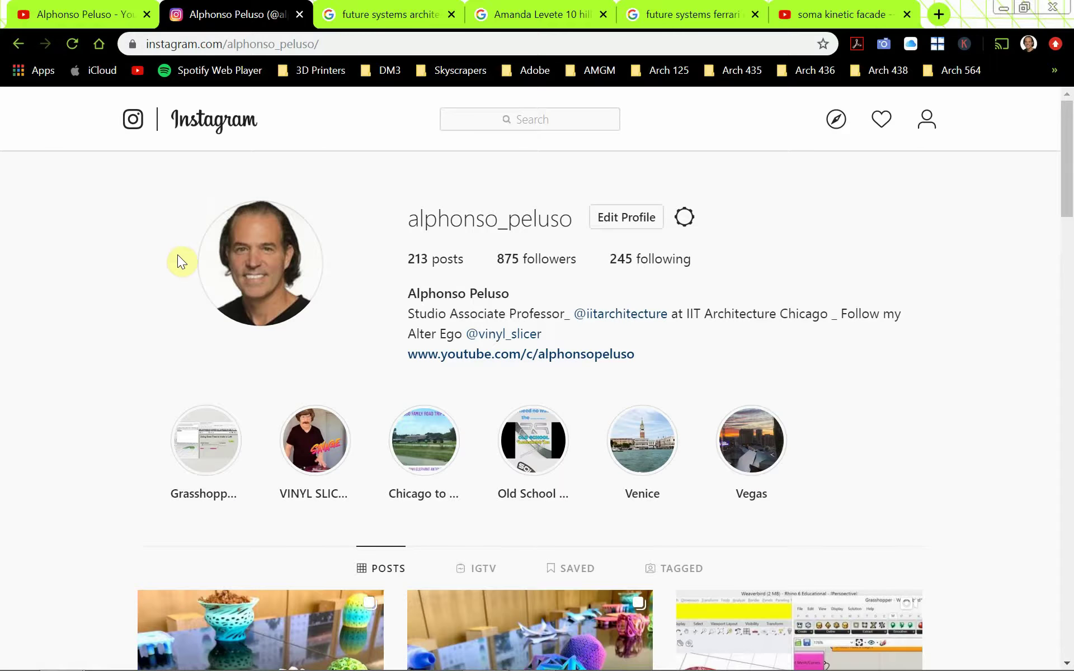
Read the search summary on Future Systems architecture, highlighting the practice's name and two of its architects.
click(356, 22)
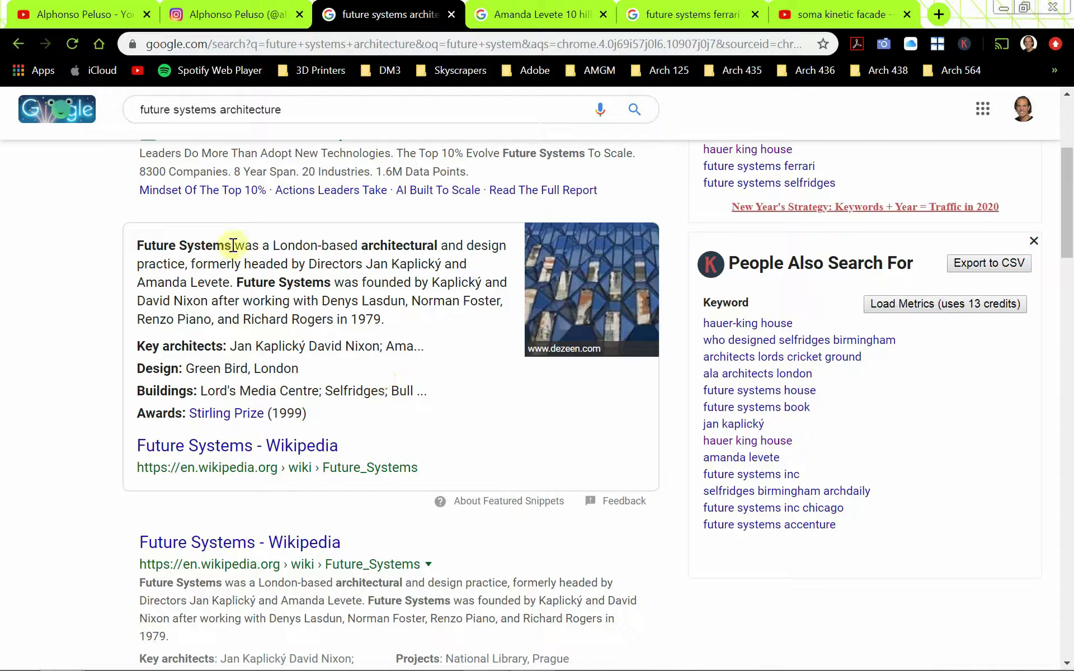
drag(231, 241, 141, 247)
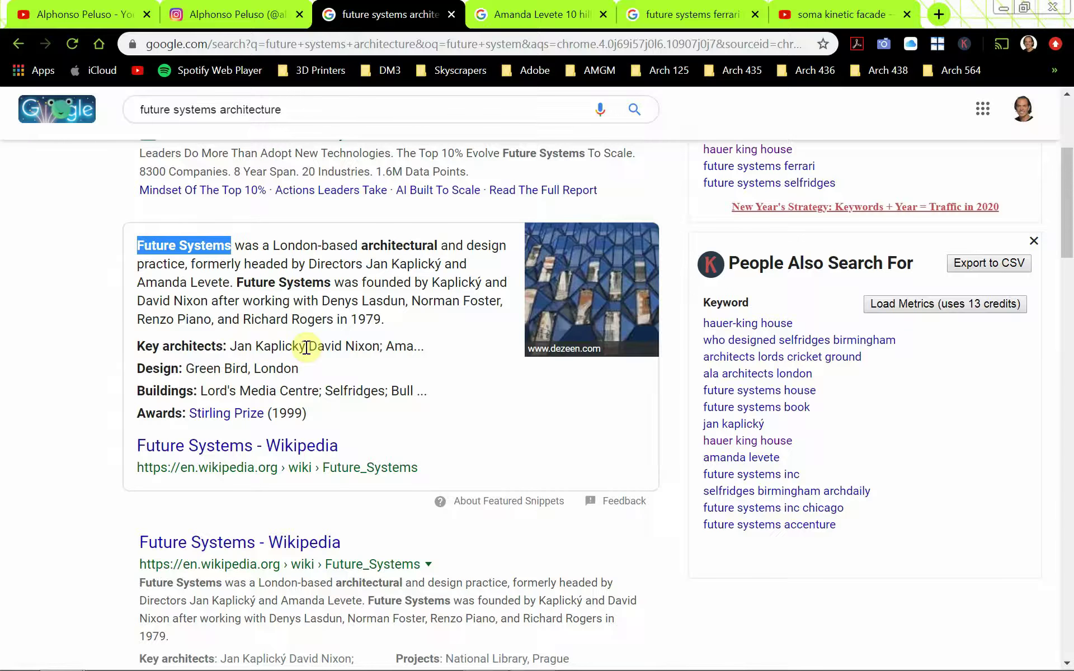
drag(307, 347, 235, 348)
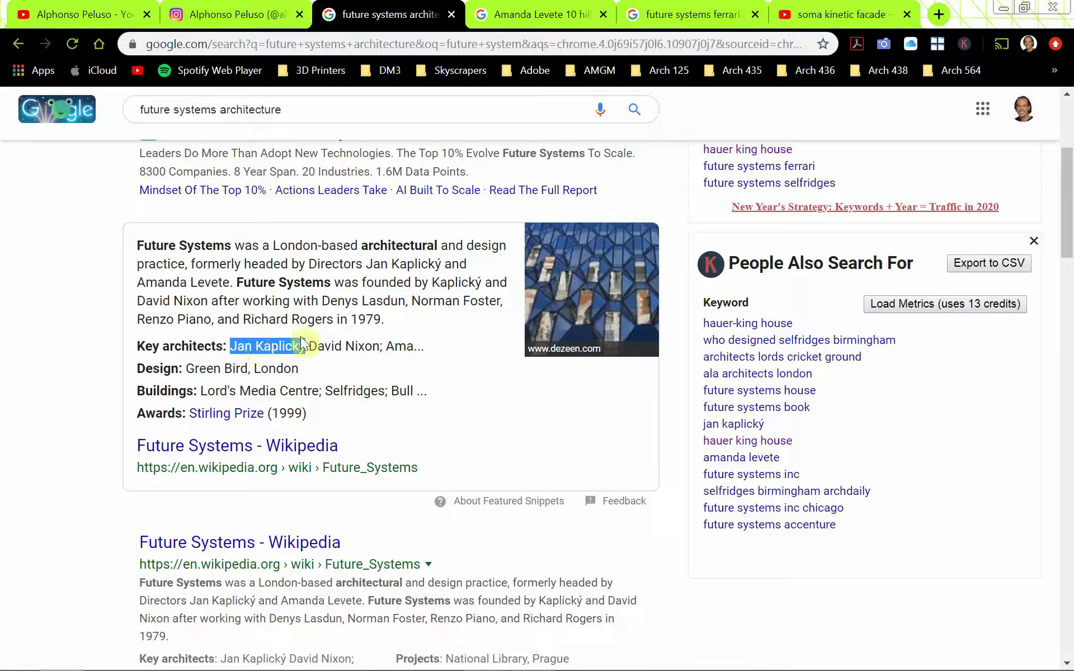
click(228, 282)
drag(228, 282, 140, 285)
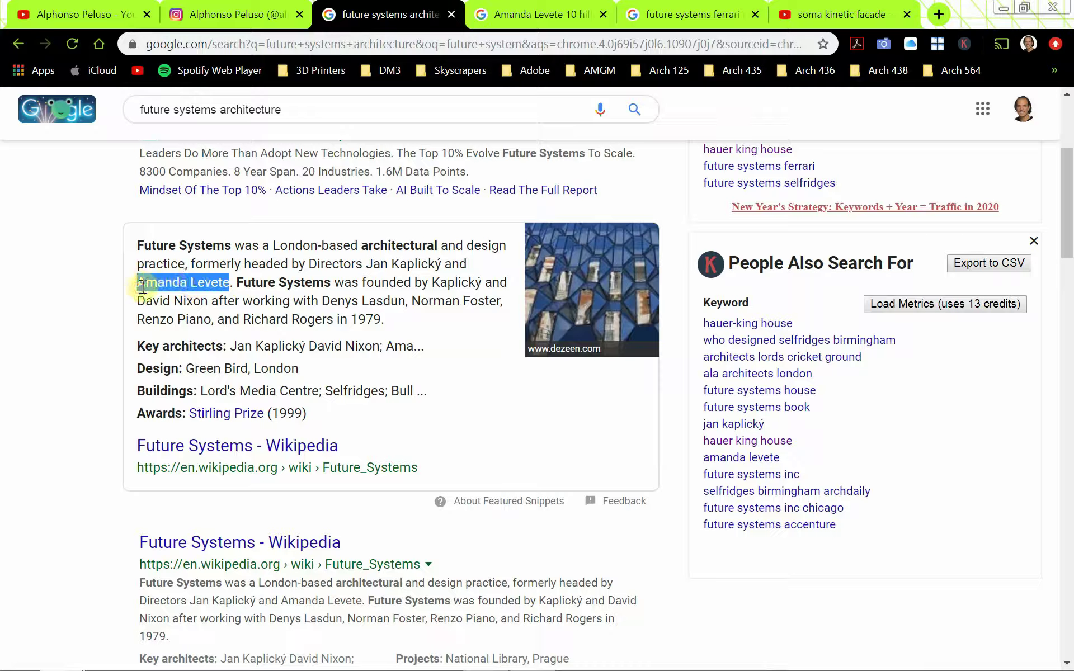
Examine the enlarged 10 Hills Place facade photo and the Enzo Ferrari Museum images as gill-like precedents.
click(543, 19)
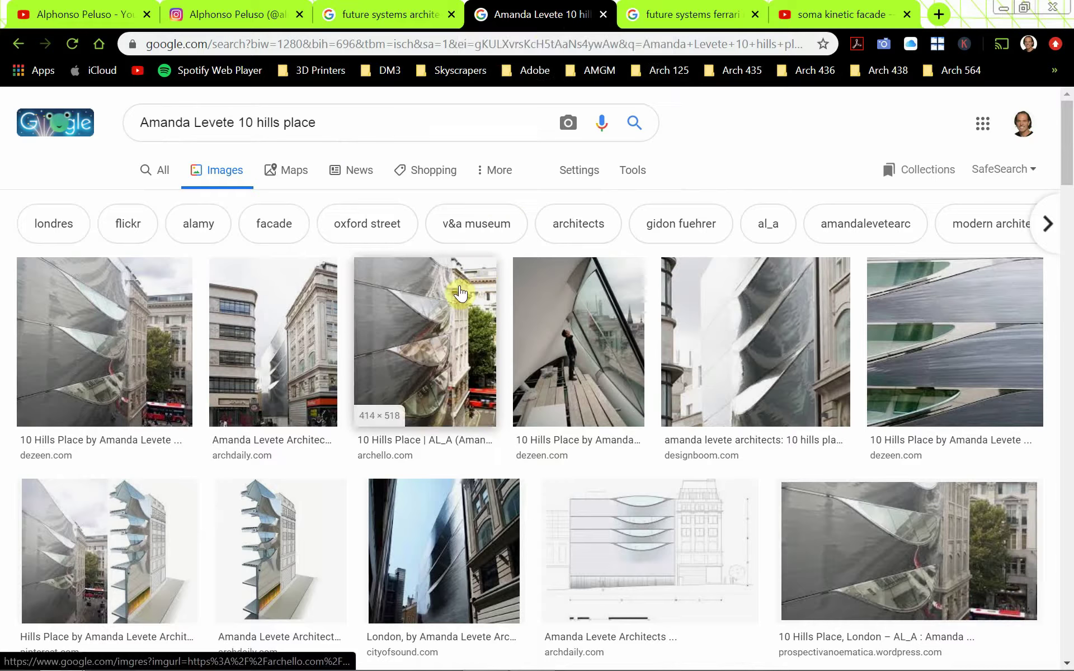
click(120, 379)
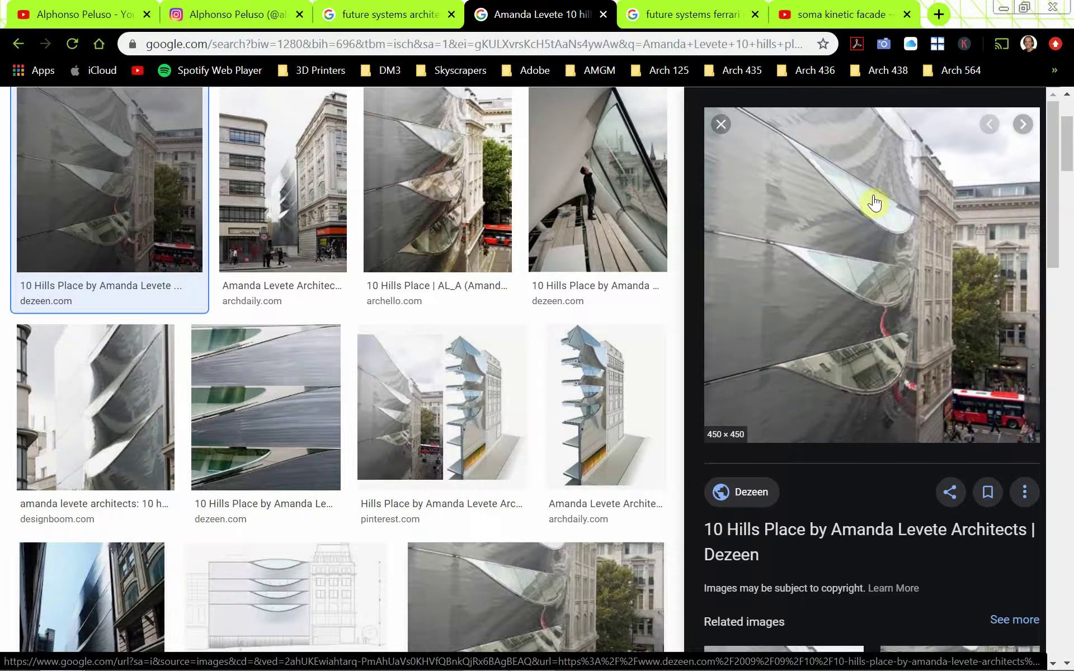
click(672, 15)
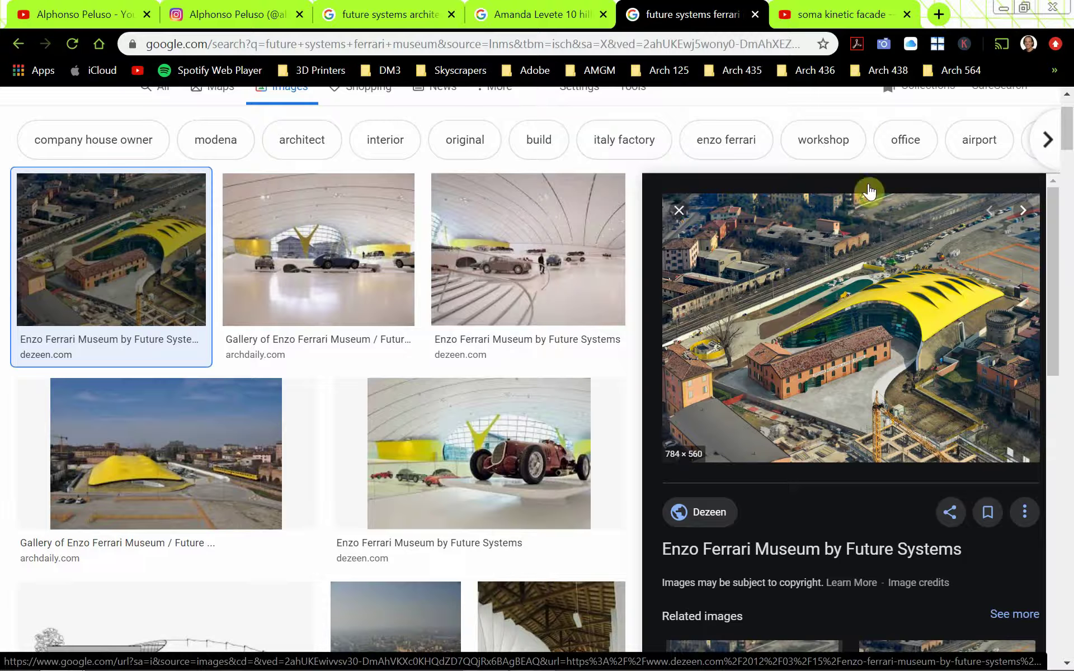
Watch the soma kinetic facade operation video and pause it at 0:41.
click(818, 18)
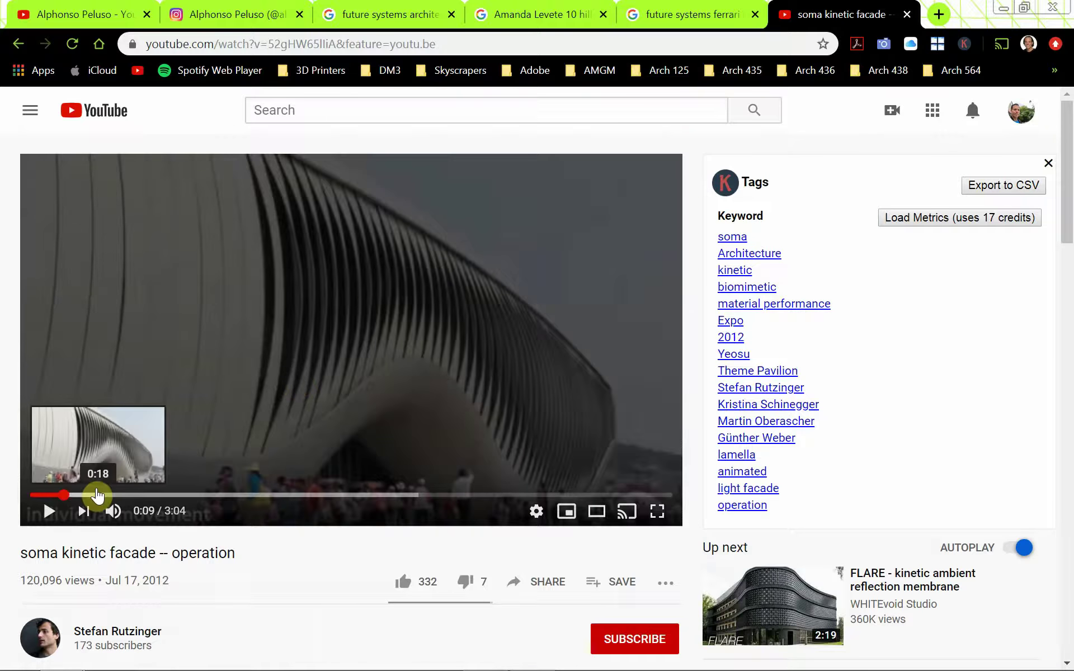
click(53, 516)
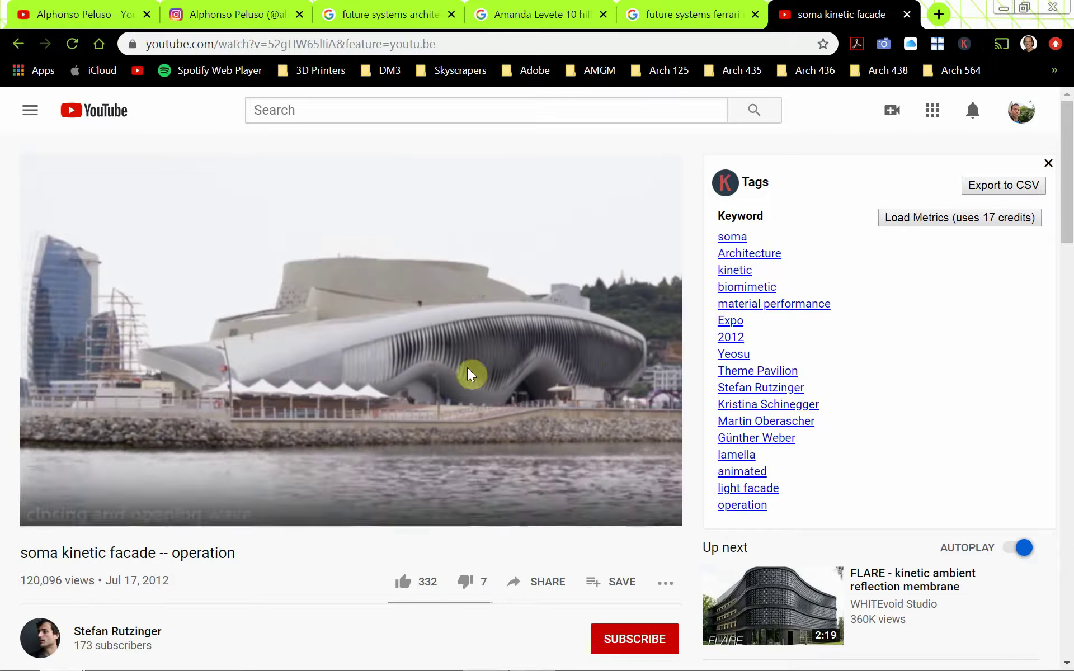
click(47, 513)
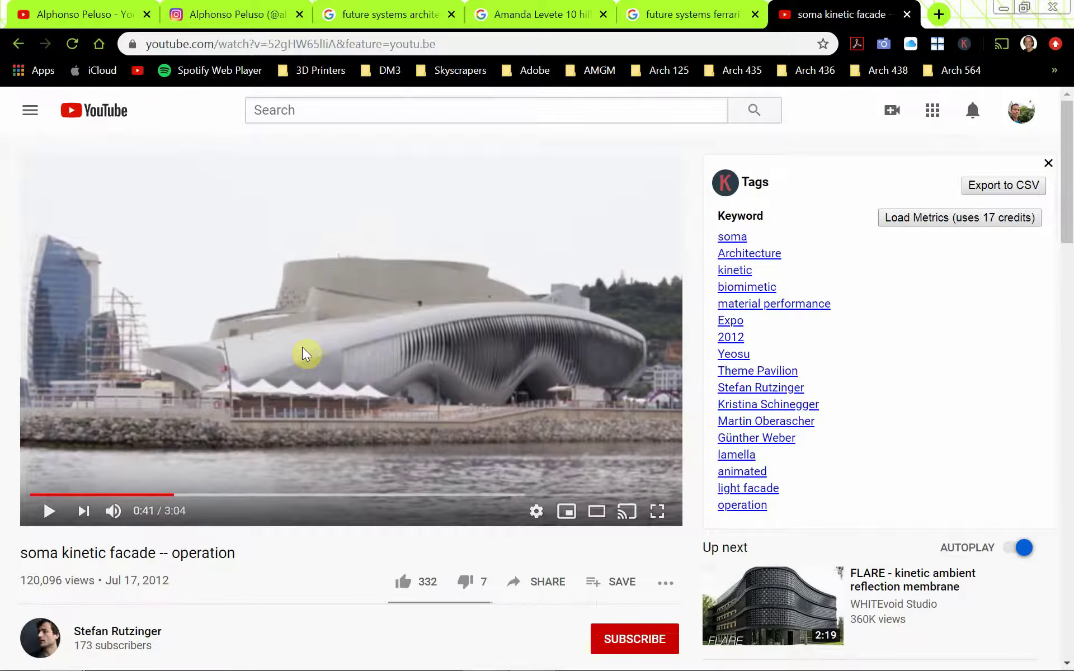
Switch back to Grasshopper and disable every component of the finished Shark Gill definition, excluding the title and topic list.
key(alt+Tab)
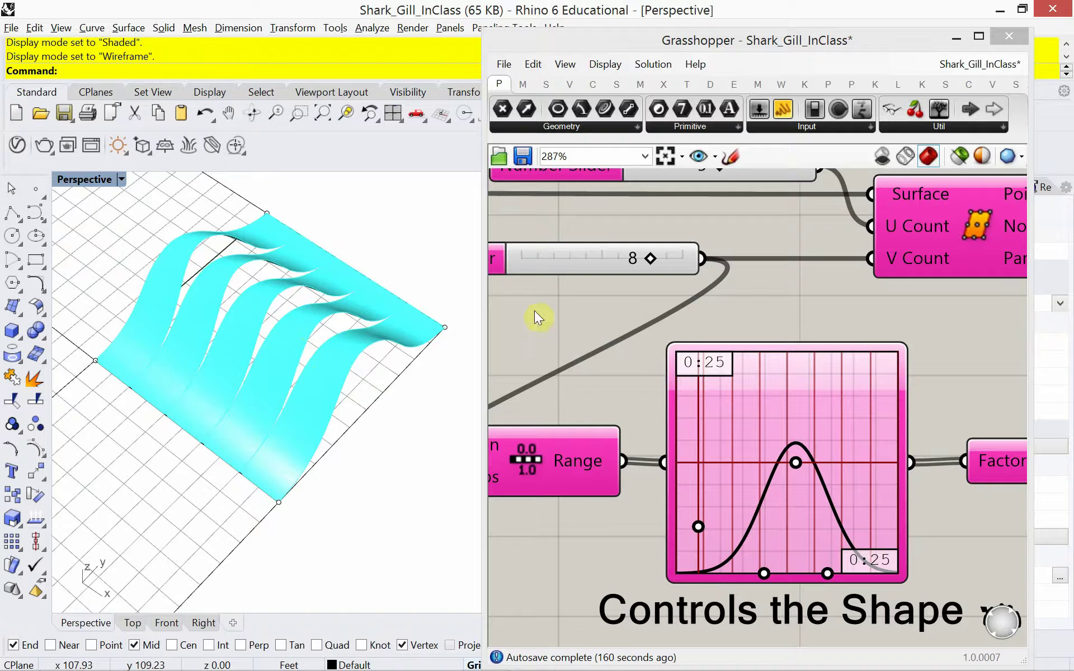
scroll(676, 352, down, 10)
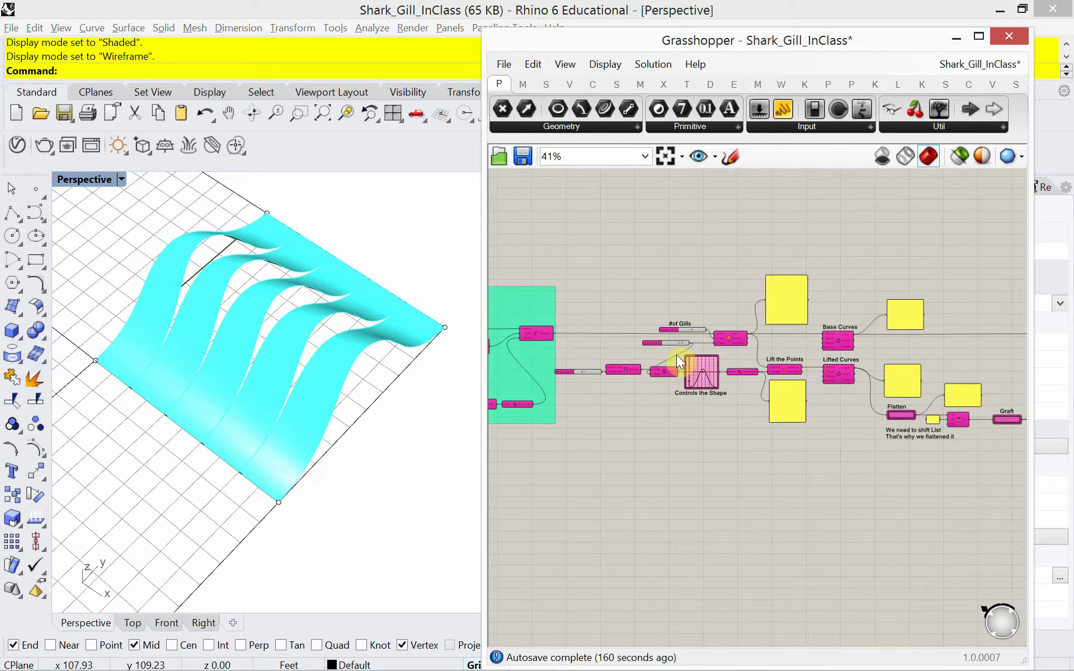
right_drag(677, 354, 750, 388)
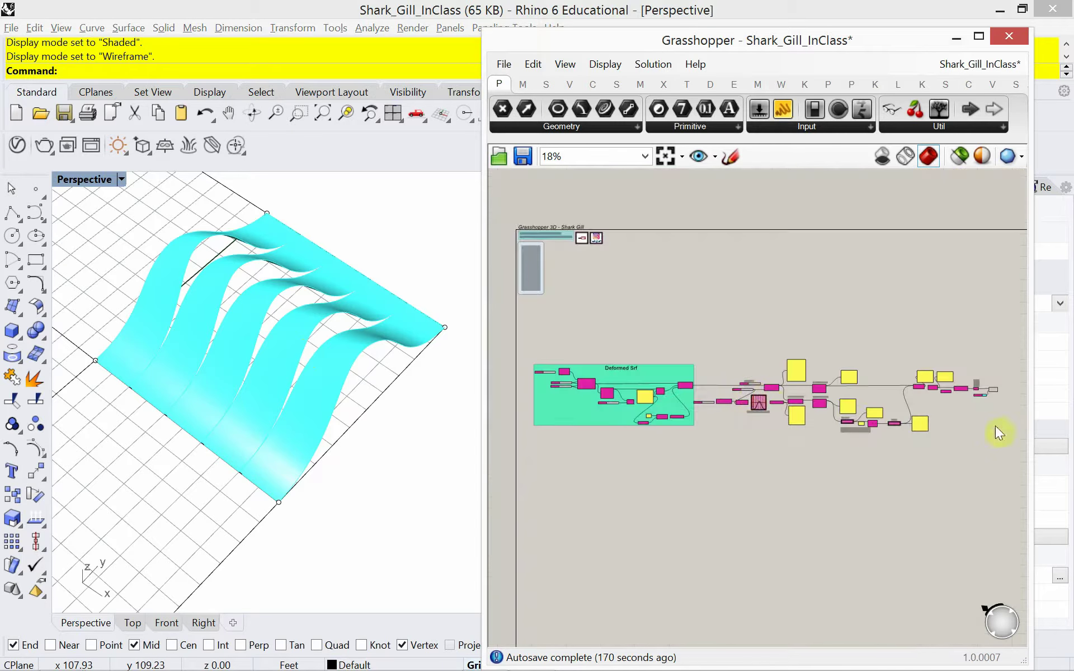
drag(996, 458, 526, 354)
drag(525, 351, 526, 351)
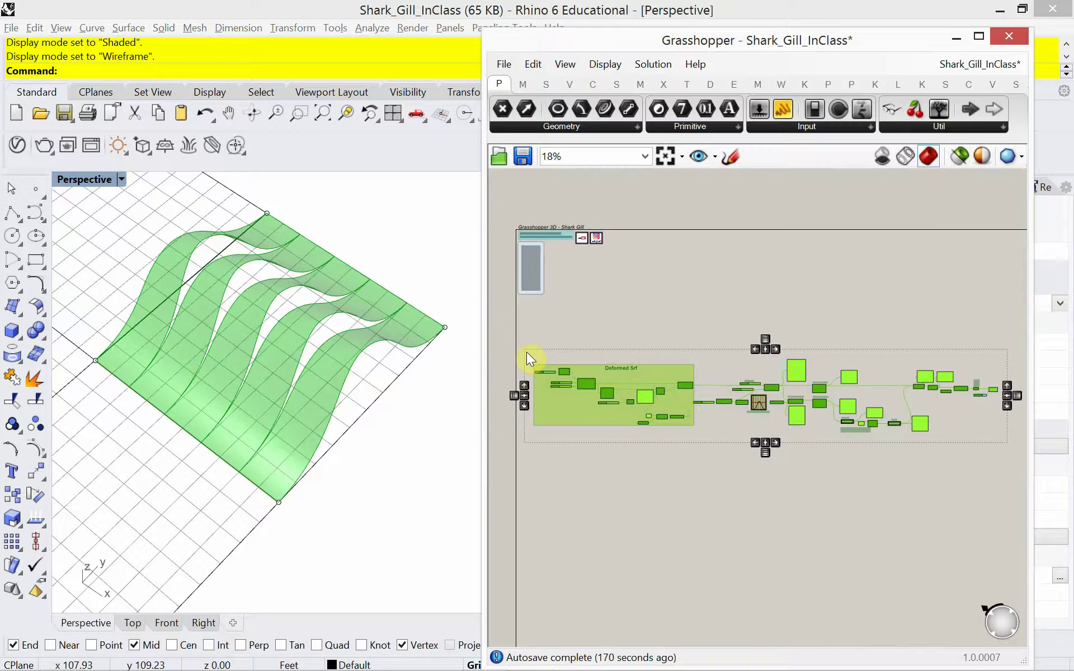
right_click(588, 512)
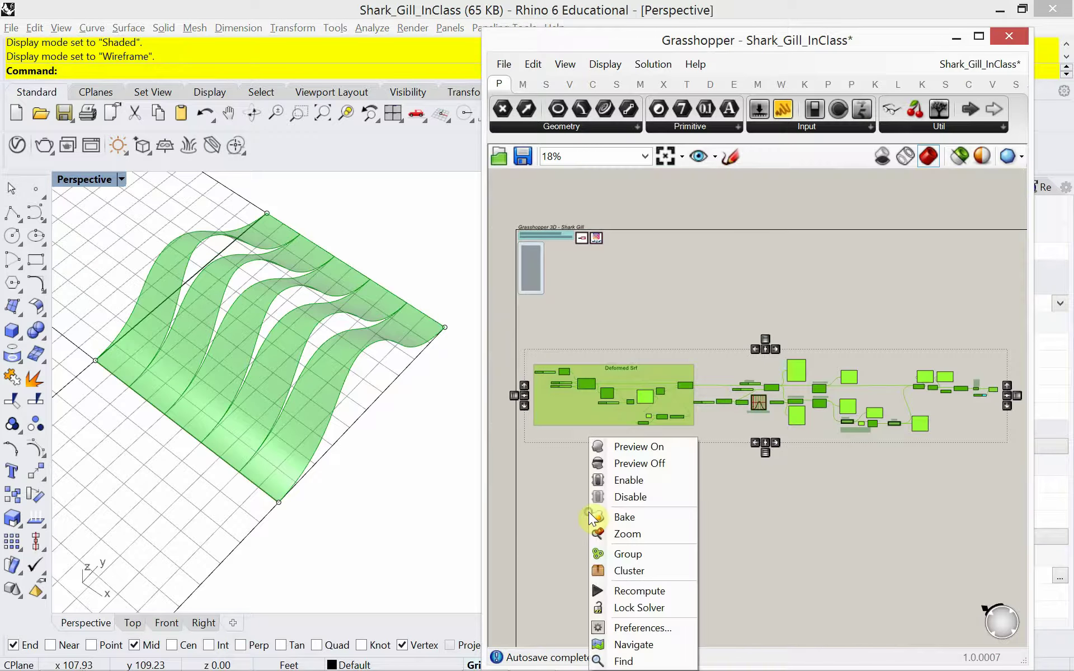
click(613, 493)
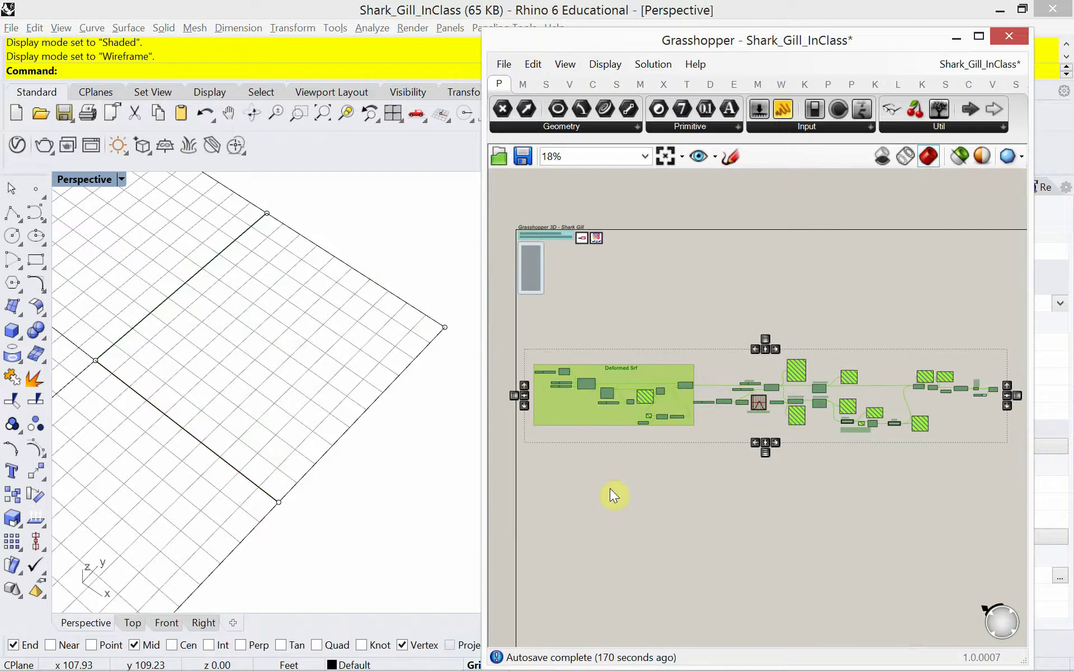
click(616, 420)
right_drag(584, 299, 678, 386)
scroll(576, 335, up, 5)
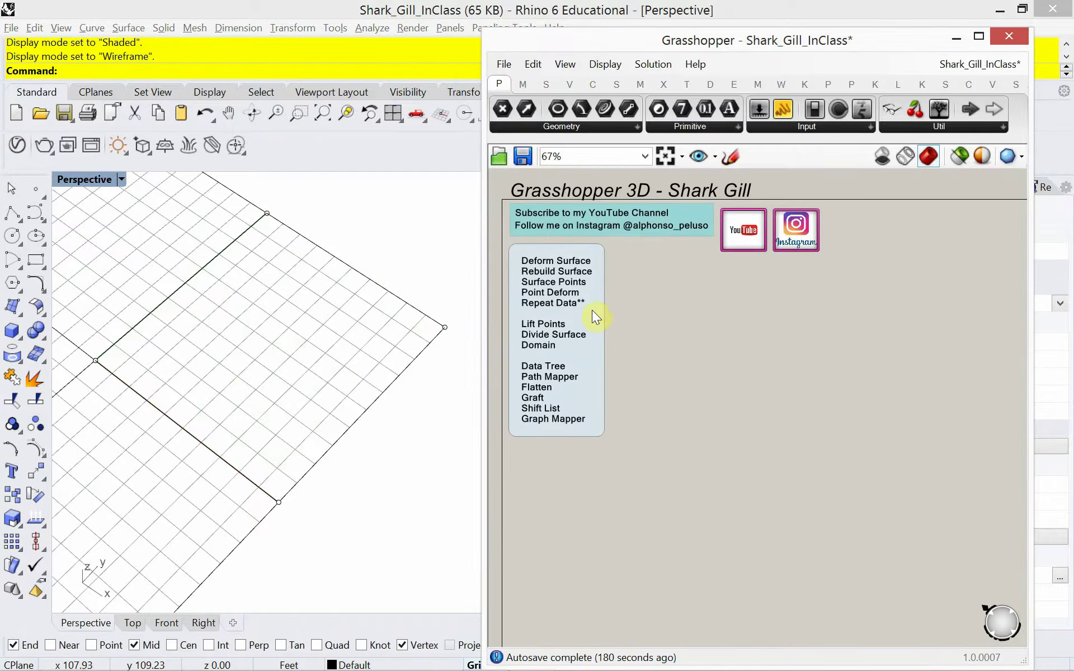
Add a Plane Surface component to the empty canvas beside the topic list.
scroll(596, 308, up, 3)
right_drag(669, 331, 726, 414)
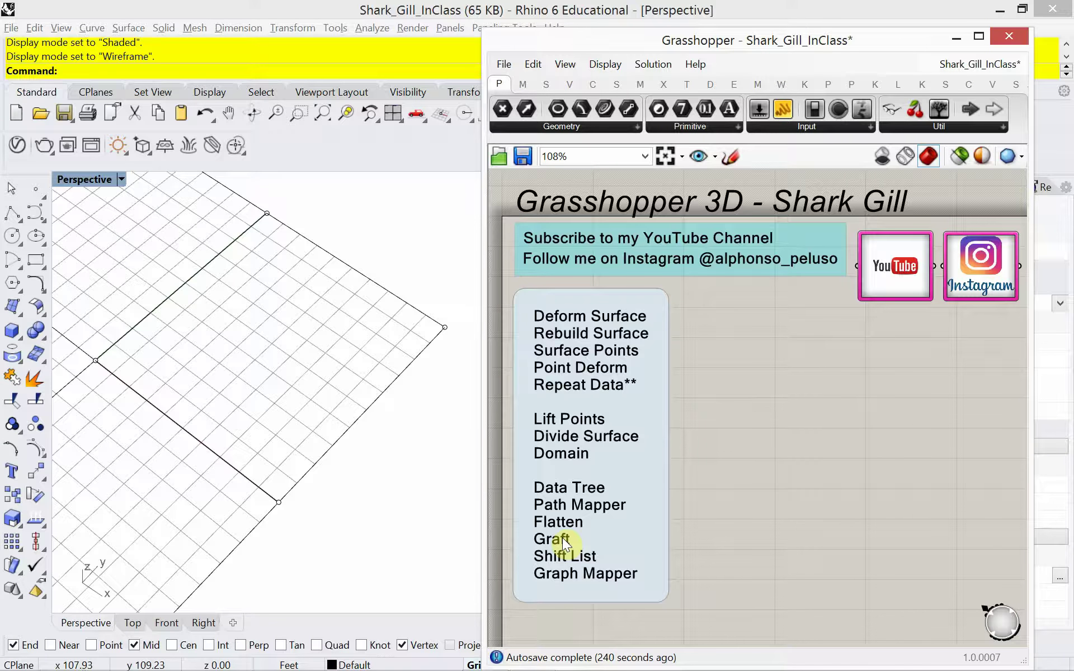
double_click(772, 437)
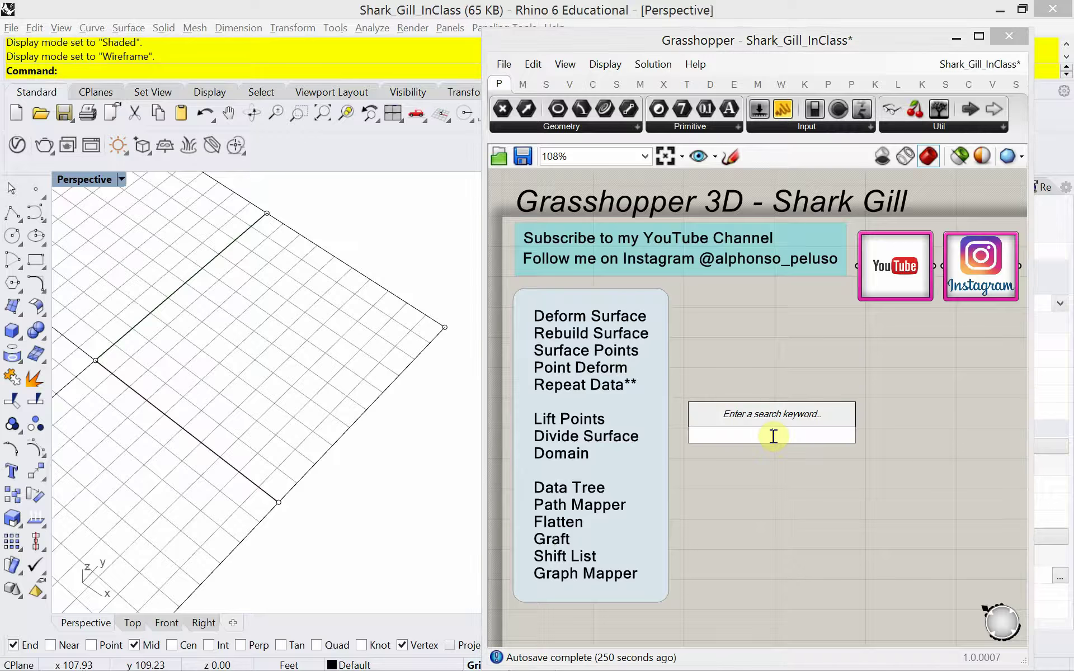
text(plane)
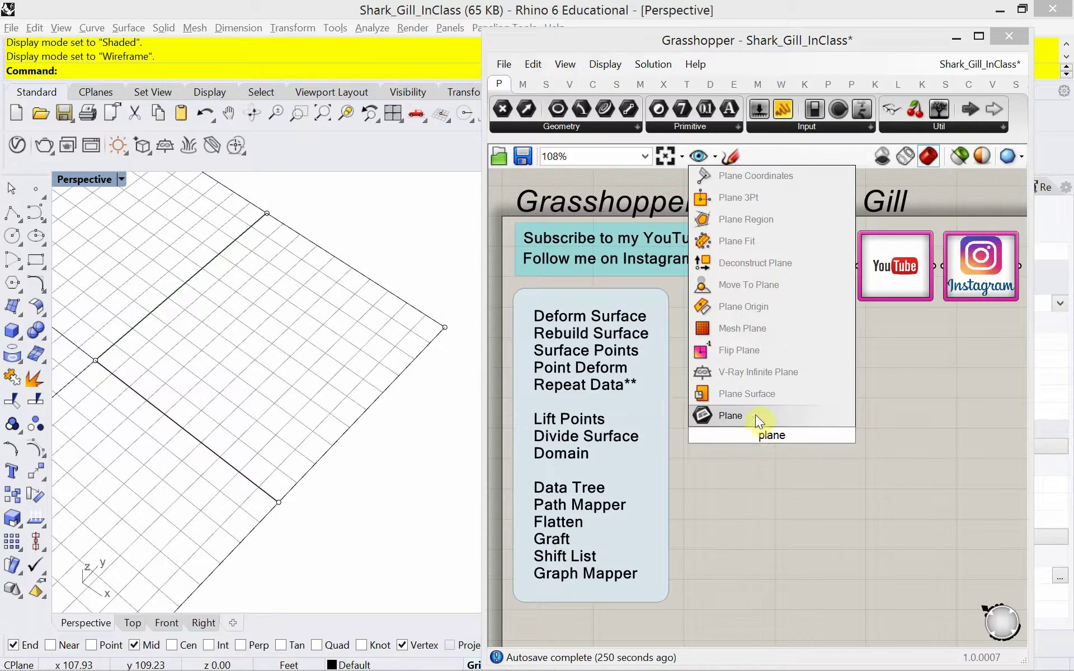
click(761, 399)
drag(771, 439, 789, 373)
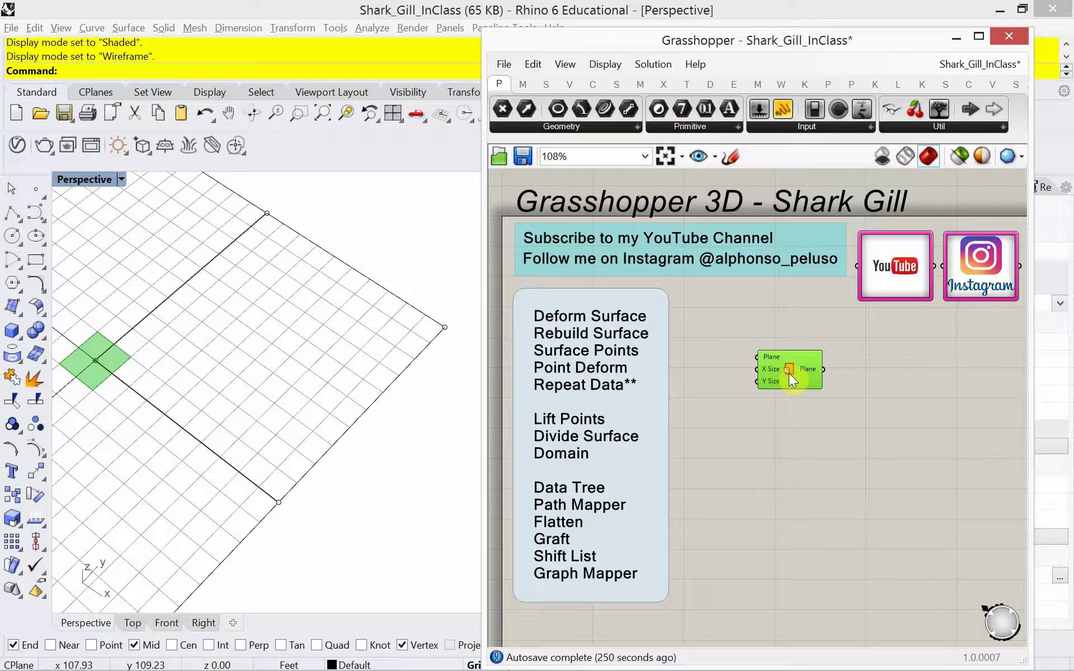
drag(789, 373, 853, 365)
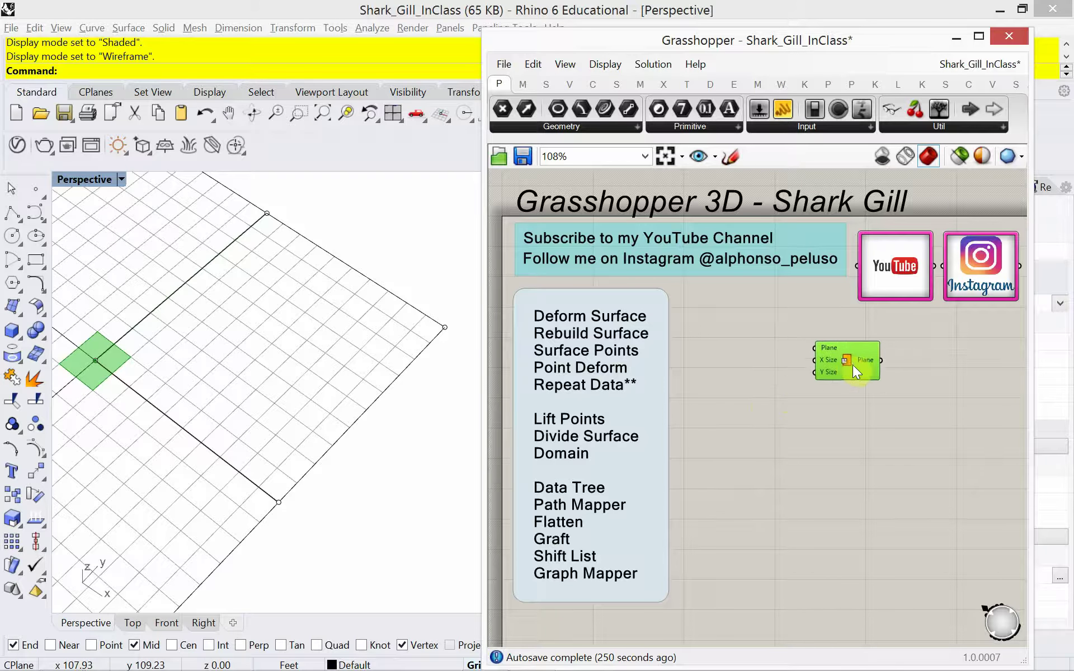
Add a number slider with value 100 and connect it to the Plane Surface's X Size and Y Size inputs.
click(755, 369)
double_click(755, 369)
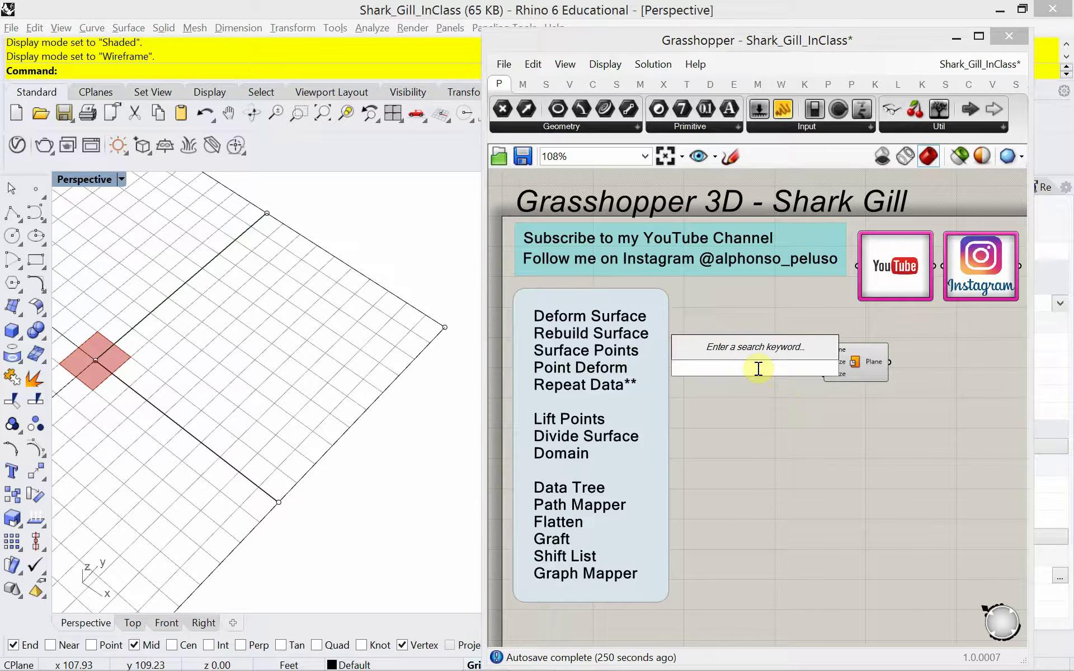
text(100)
key(Return)
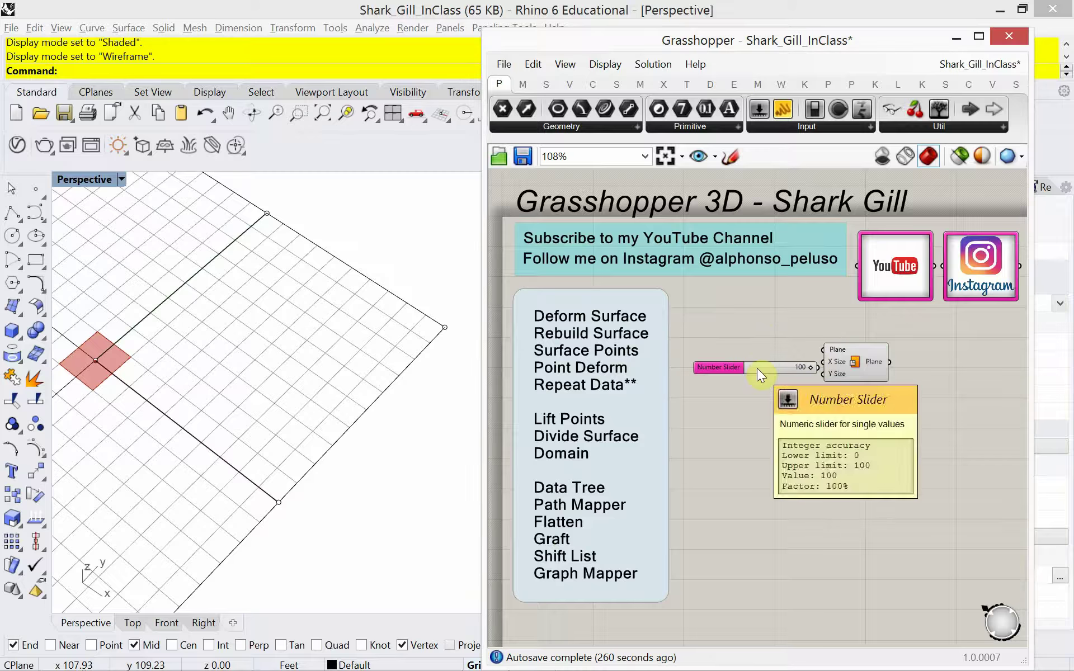
click(869, 362)
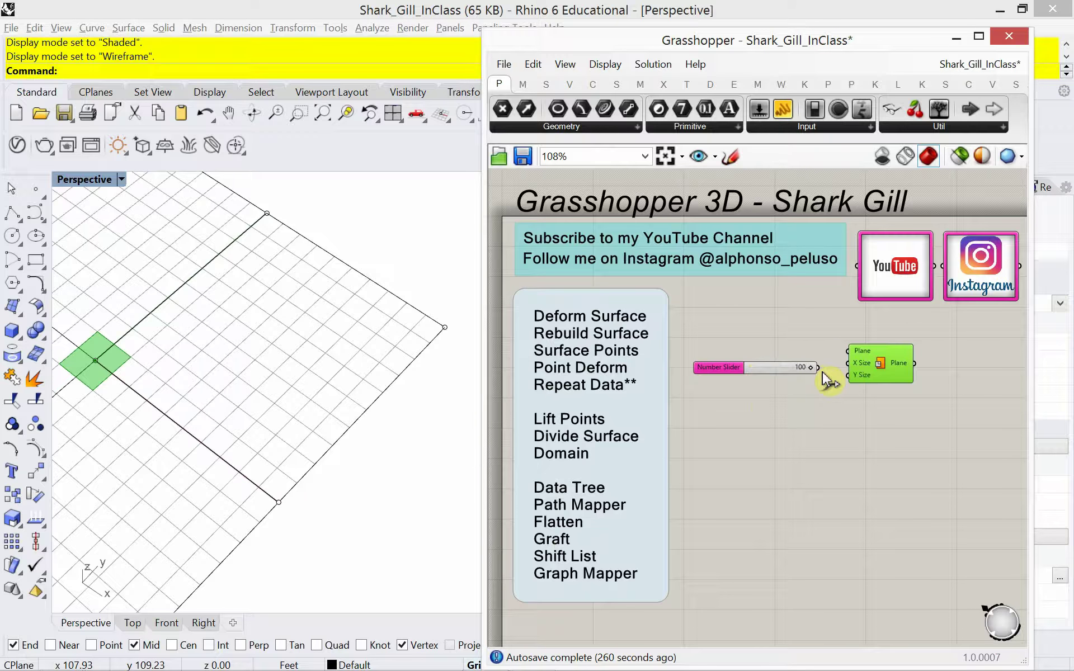
drag(818, 367, 848, 375)
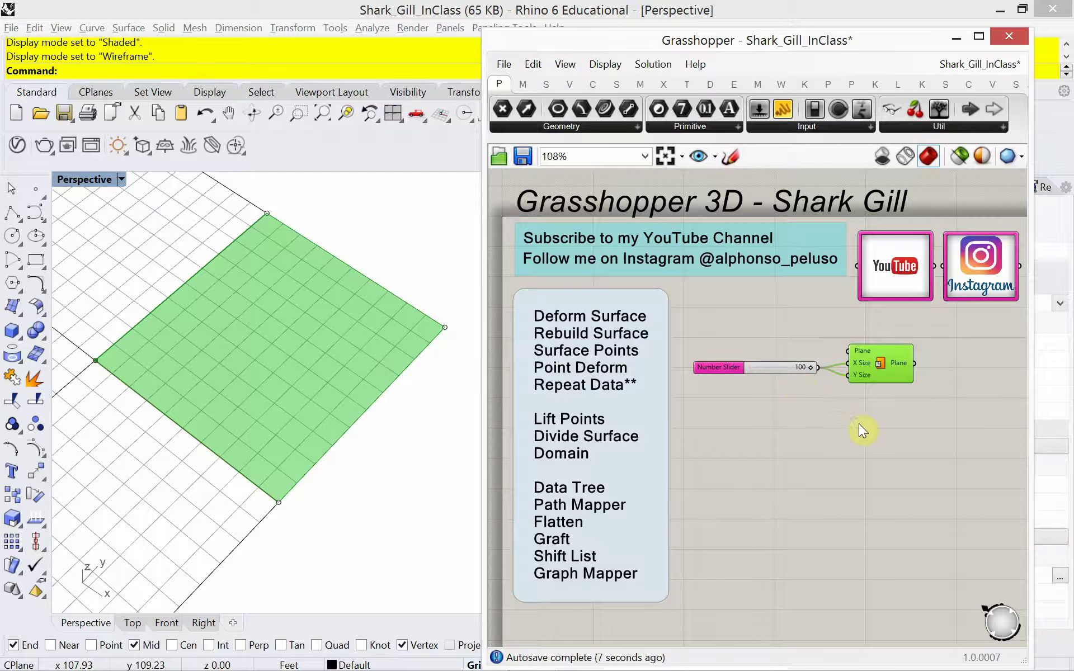
Add the Rebuild Surface component with U and V Degree and Number inputs, and feed the Plane output into its Surface input.
right_drag(858, 424, 822, 424)
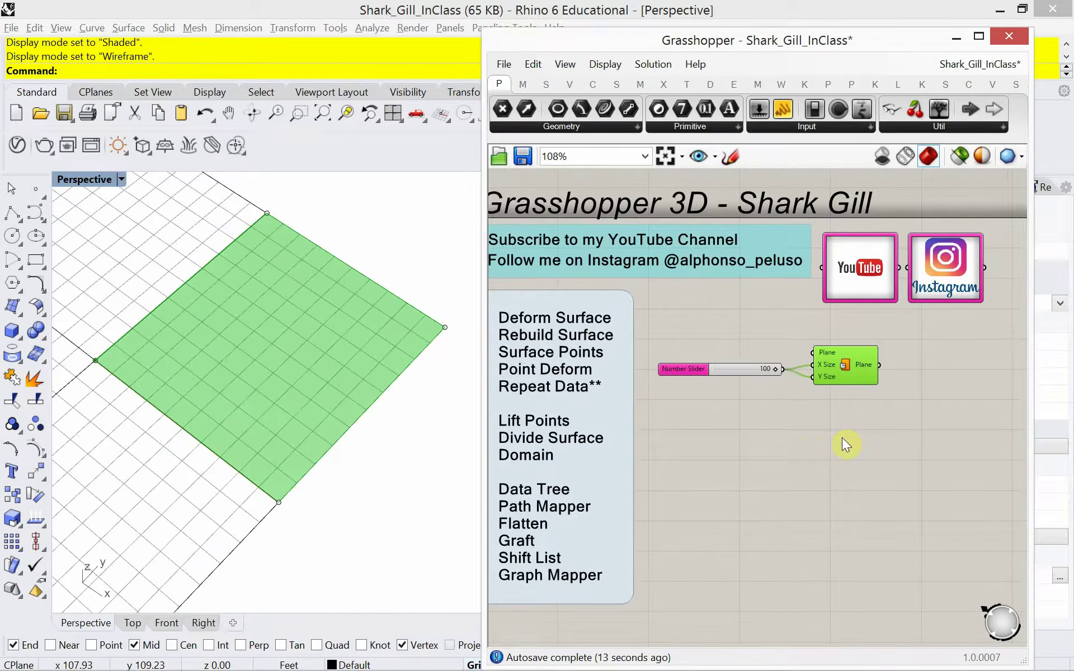
double_click(911, 422)
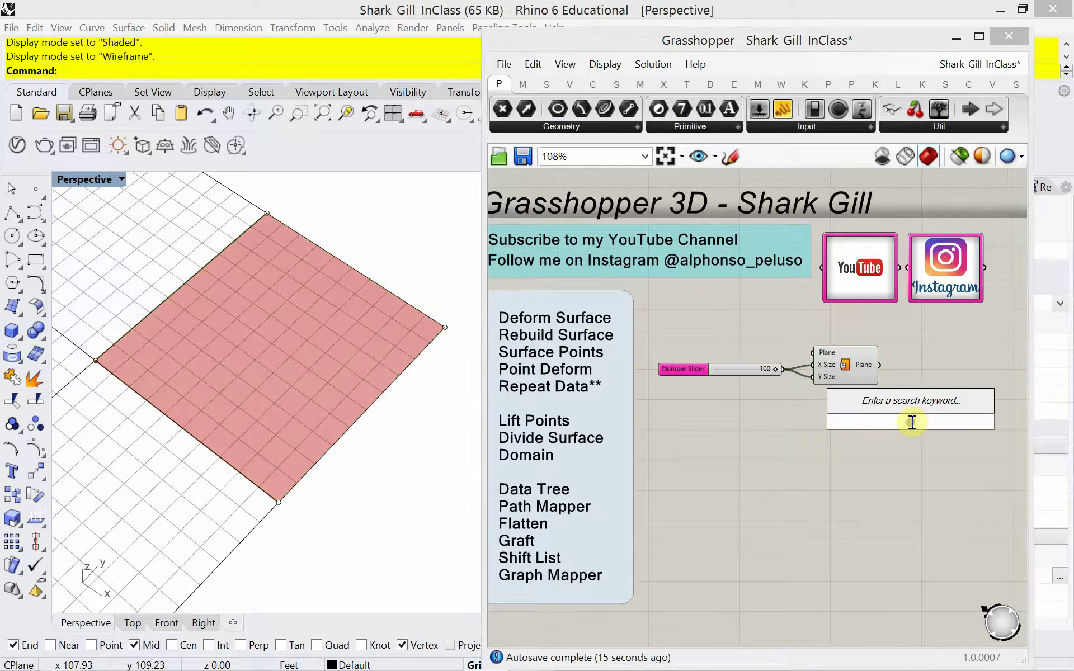
text(rebui)
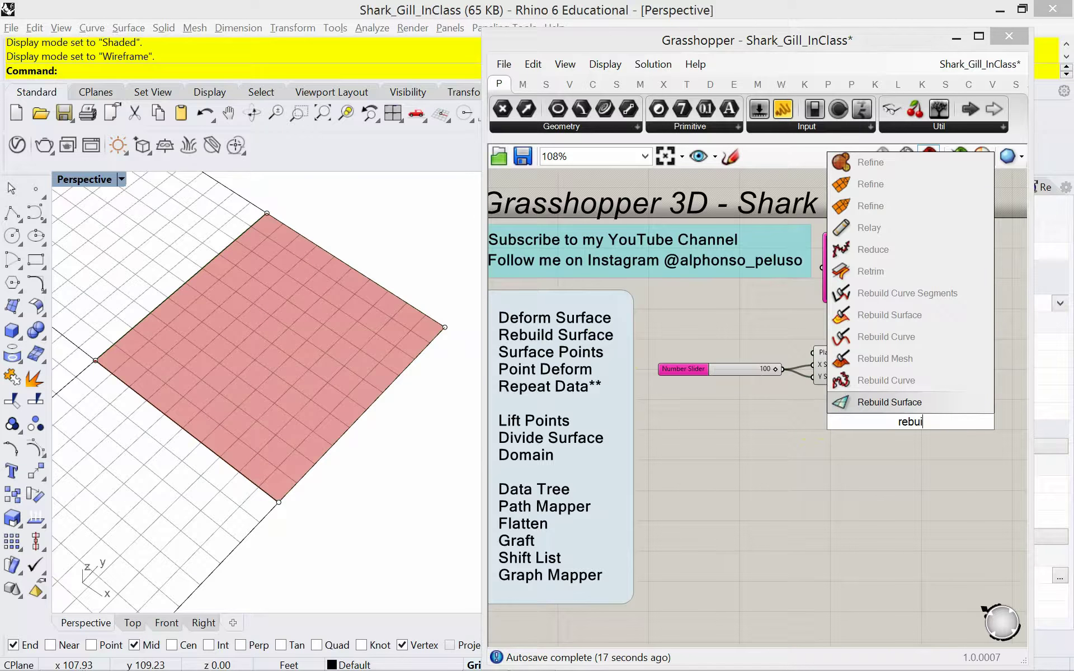
click(904, 406)
drag(898, 426, 976, 417)
right_drag(811, 449, 703, 438)
drag(846, 406, 861, 387)
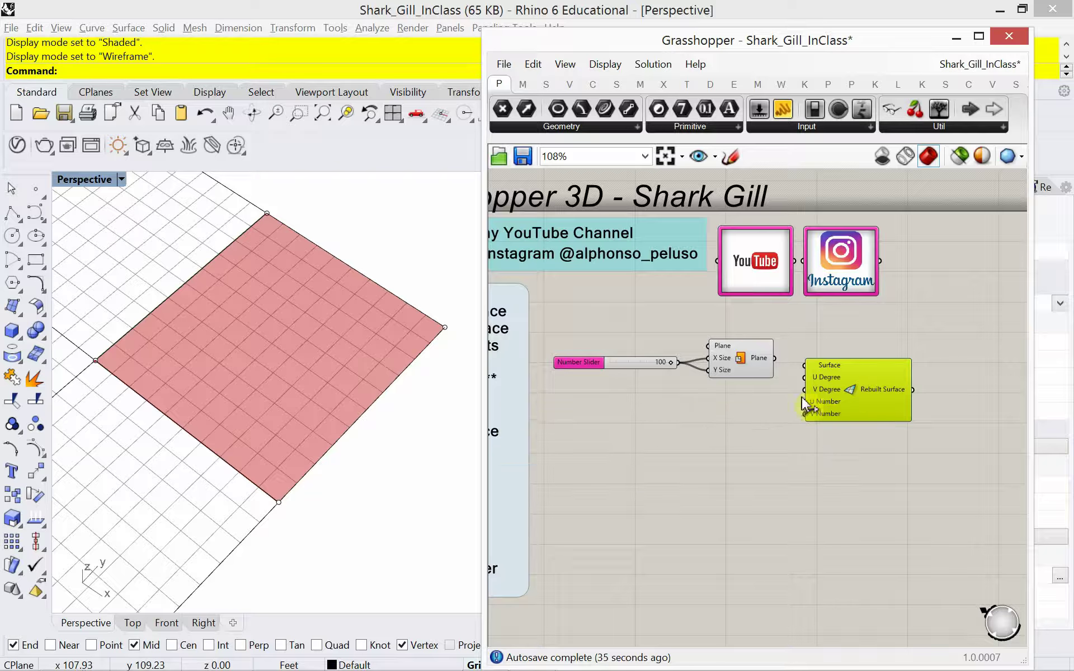
drag(775, 358, 850, 424)
mouse_move(840, 405)
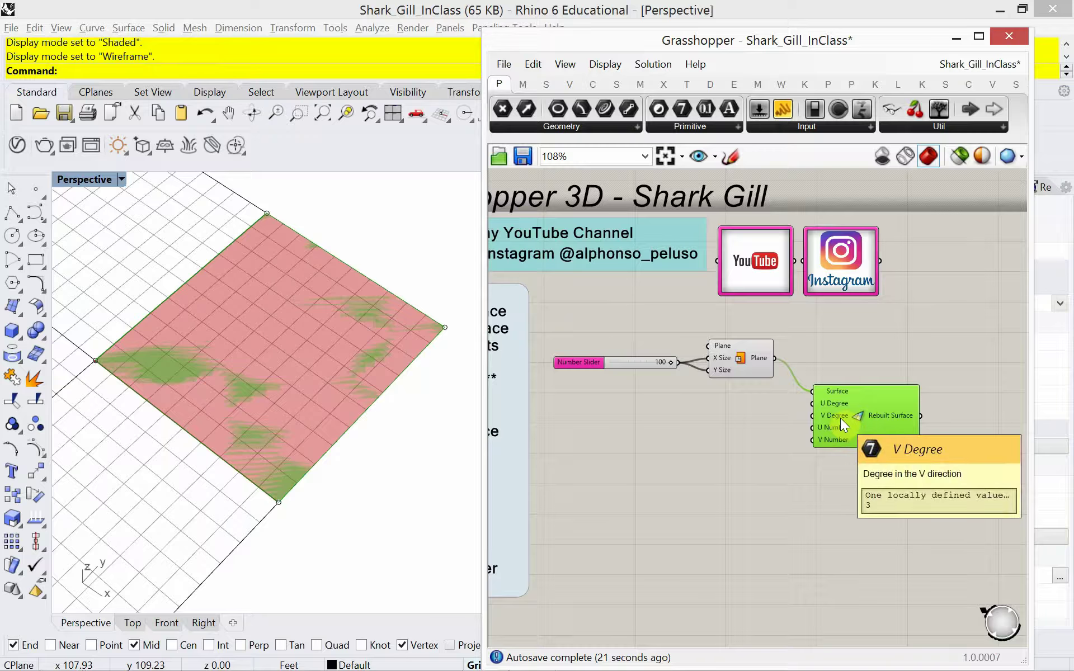
Add a Surface Points component beyond the Rebuild Surface component.
right_drag(823, 381, 777, 372)
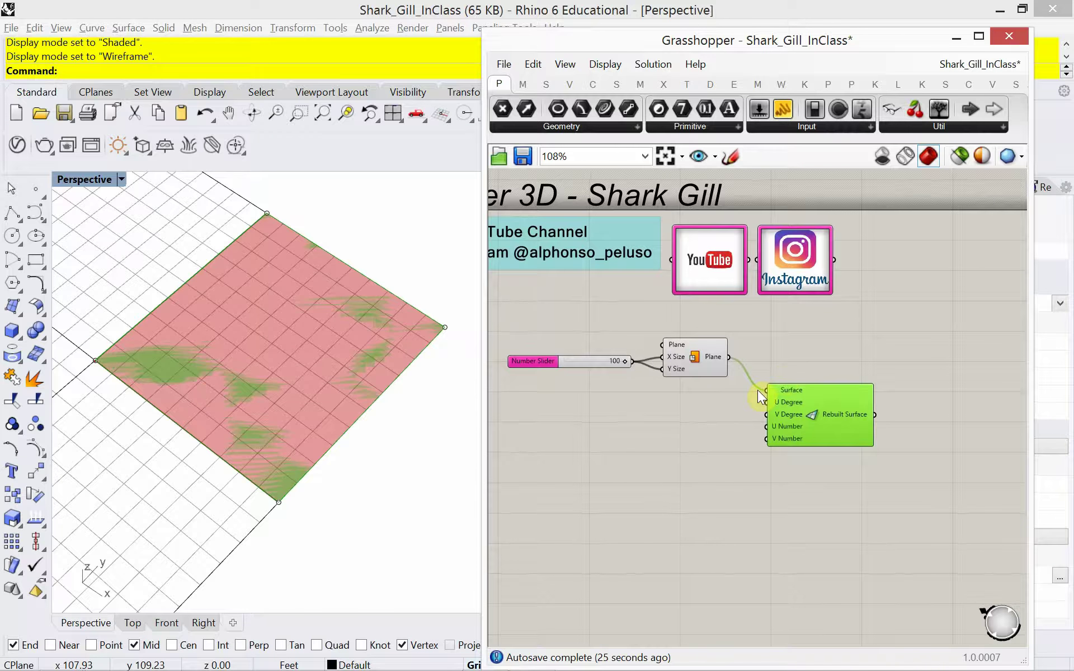
right_drag(770, 361, 730, 367)
double_click(908, 398)
text(surface points)
key(Return)
drag(908, 410, 913, 367)
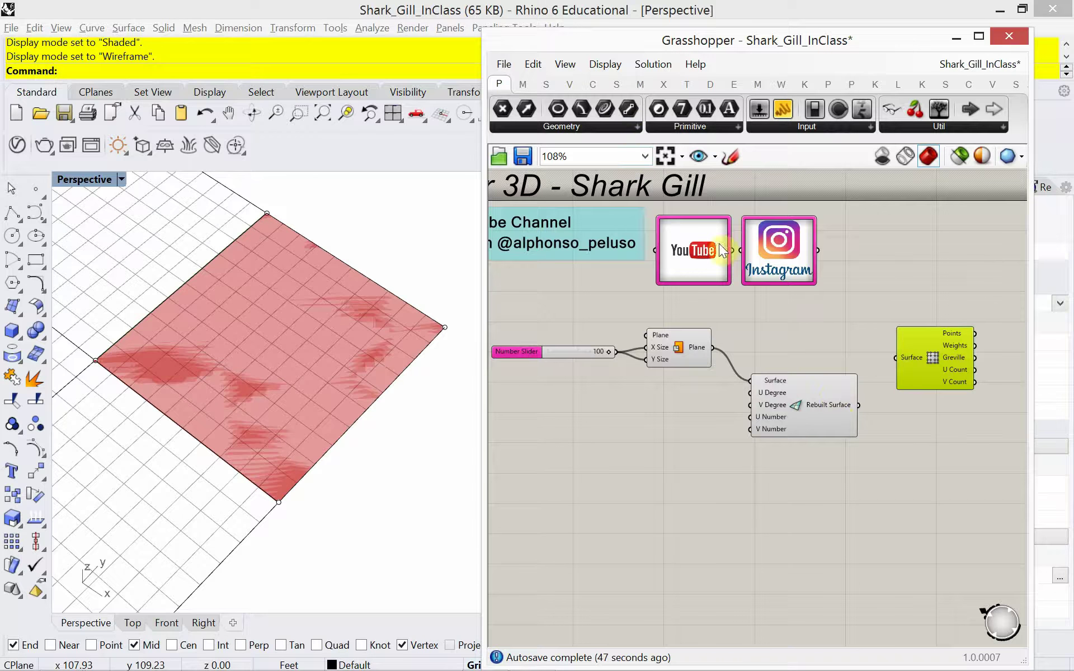
Switch off icon drawing and full-name drawing for the components, and turn both options back on.
click(610, 65)
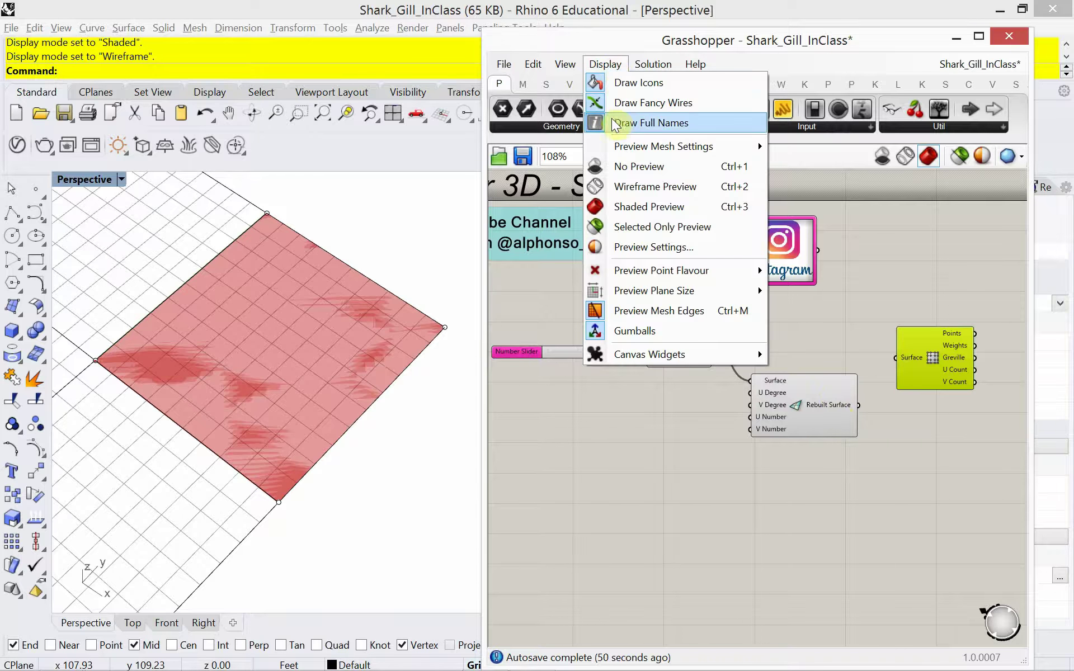
click(613, 82)
click(611, 65)
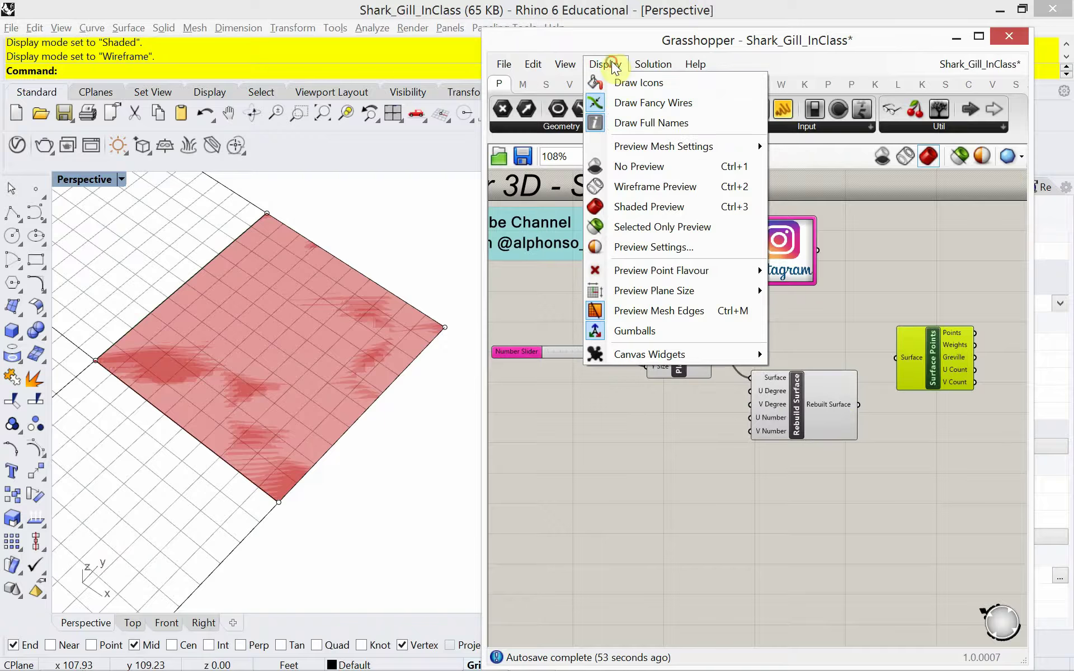
click(630, 129)
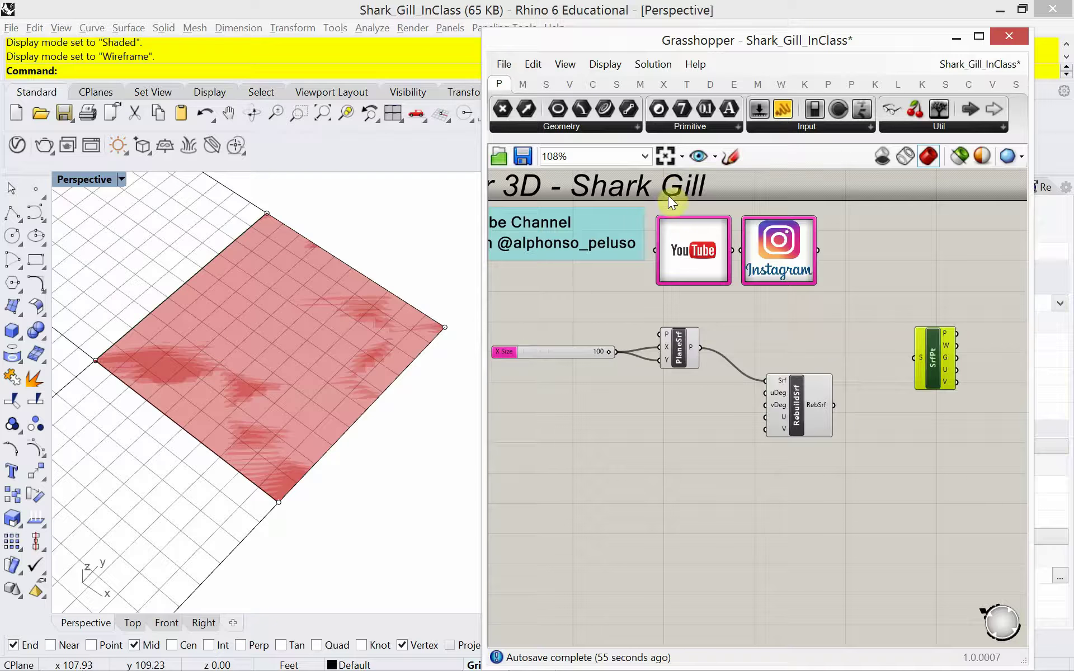
click(603, 66)
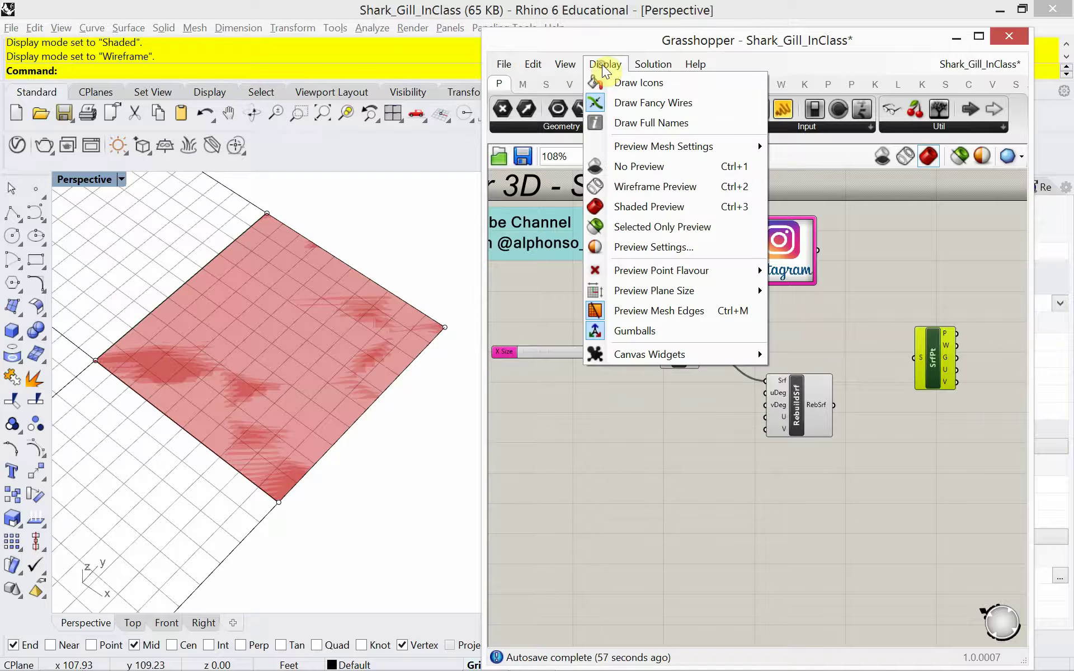
click(614, 89)
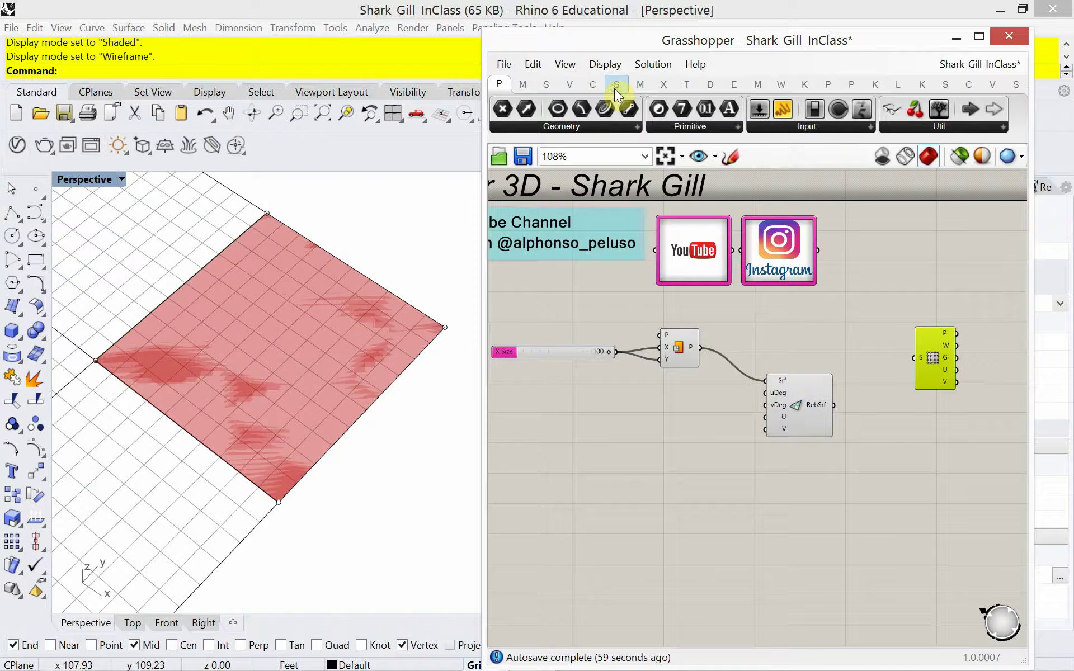
click(606, 64)
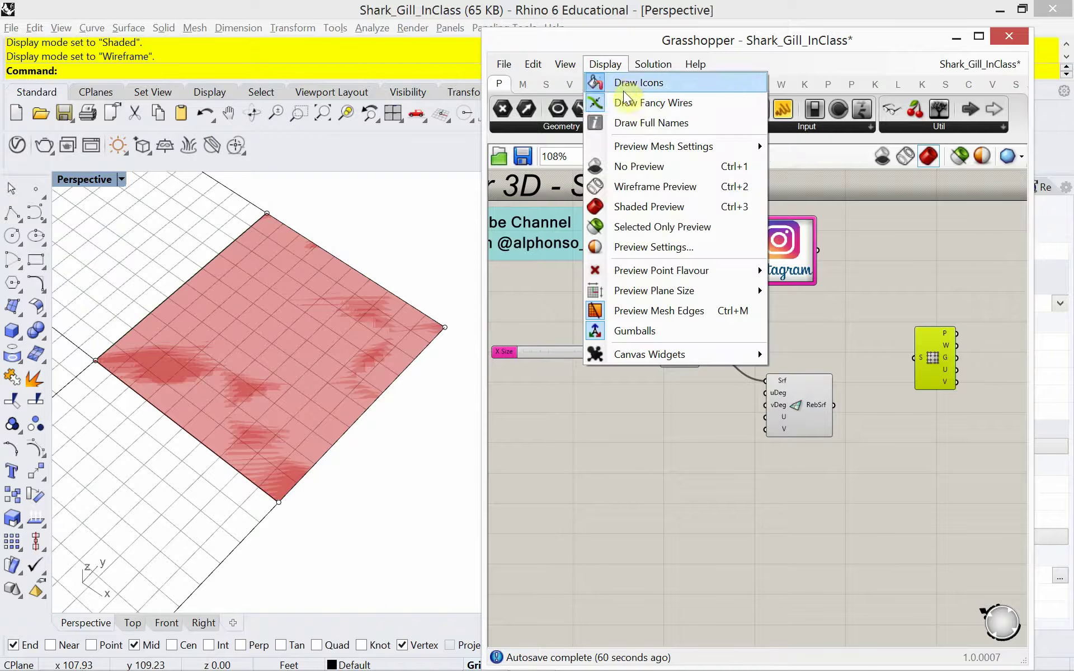
click(636, 126)
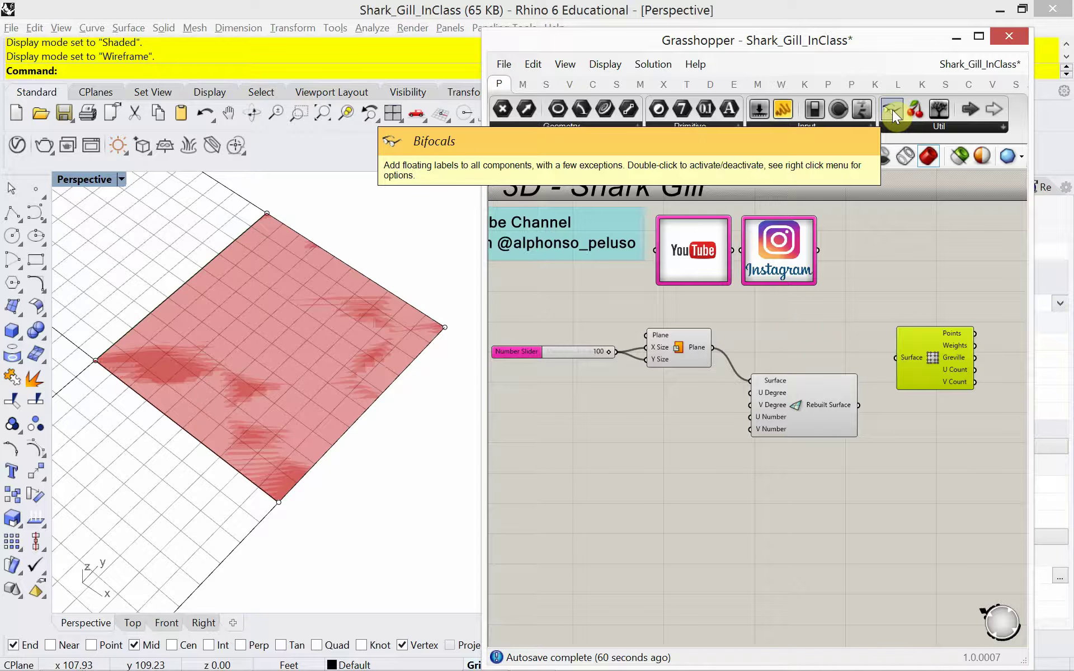
Place a Bifocals component above Surface Points to label the components, and connect Rebuilt Surface to the Surface Points' Surface input.
drag(892, 110, 908, 263)
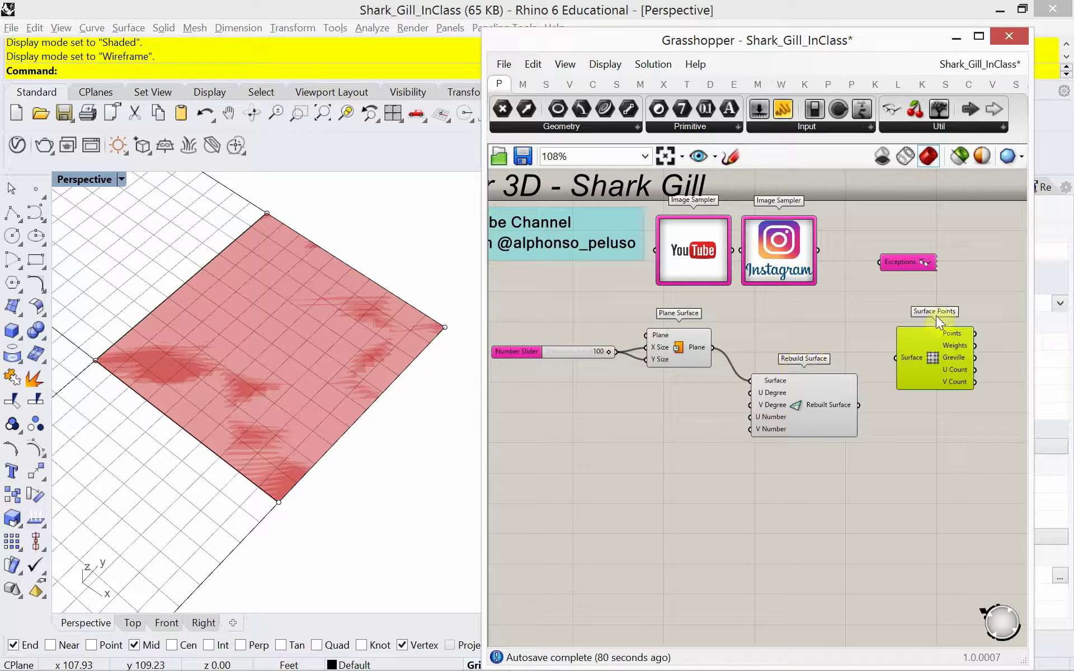
drag(860, 407, 896, 357)
right_drag(353, 551, 333, 511)
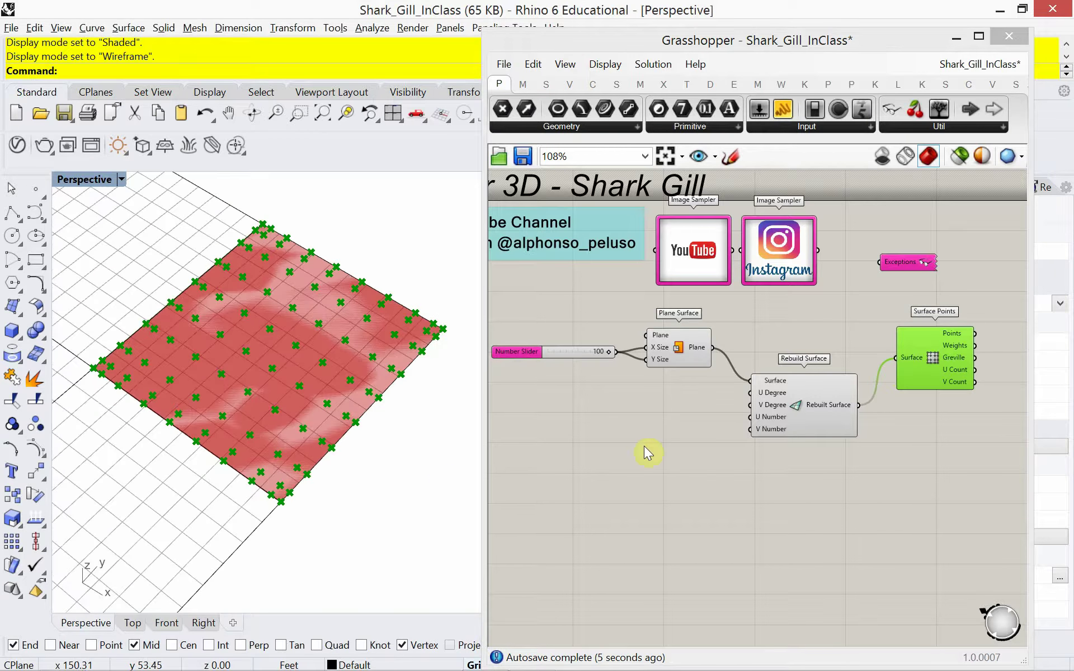
Connect a new number slider of 5 to Rebuild Surface's U Number and V Number inputs, and raise it to 8.
click(678, 428)
double_click(679, 428)
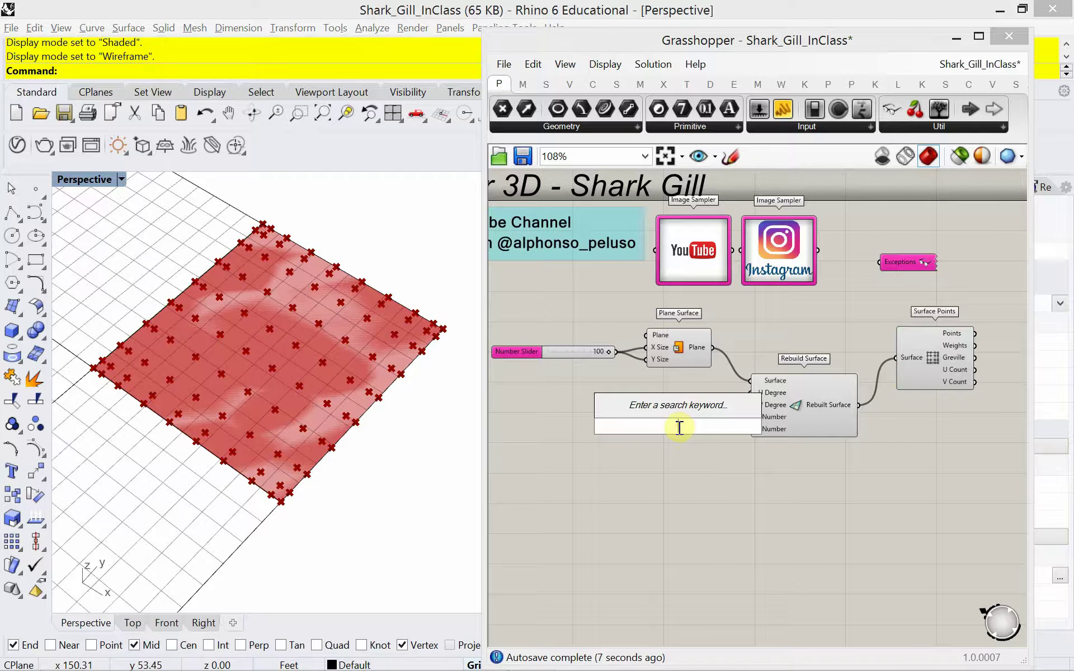
text(5)
key(Return)
drag(717, 425, 745, 439)
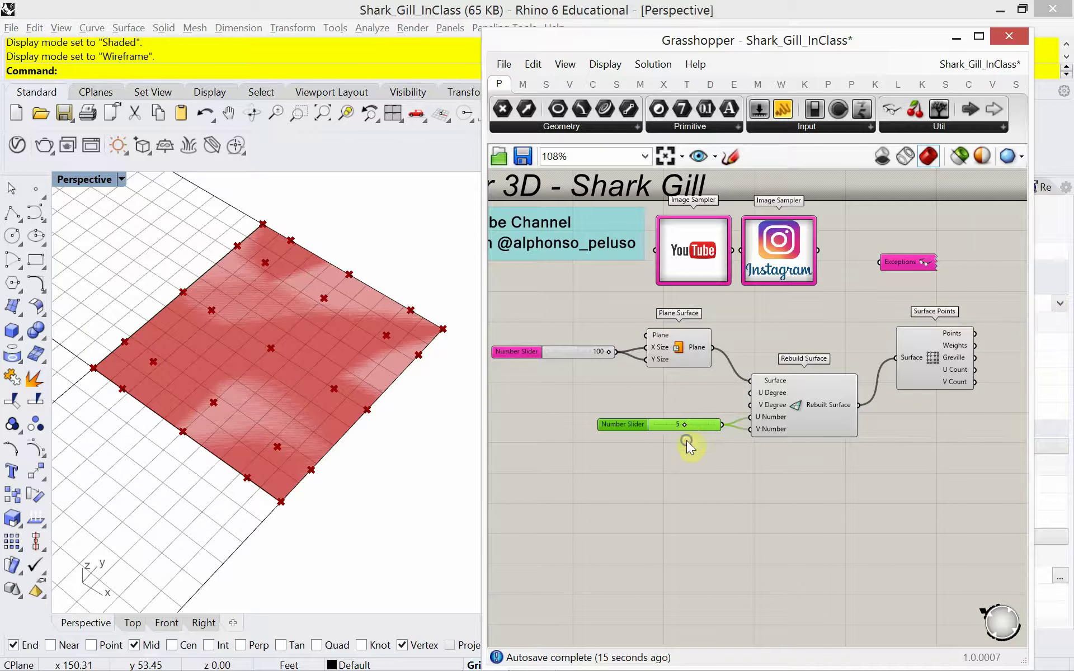
scroll(686, 441, up, 5)
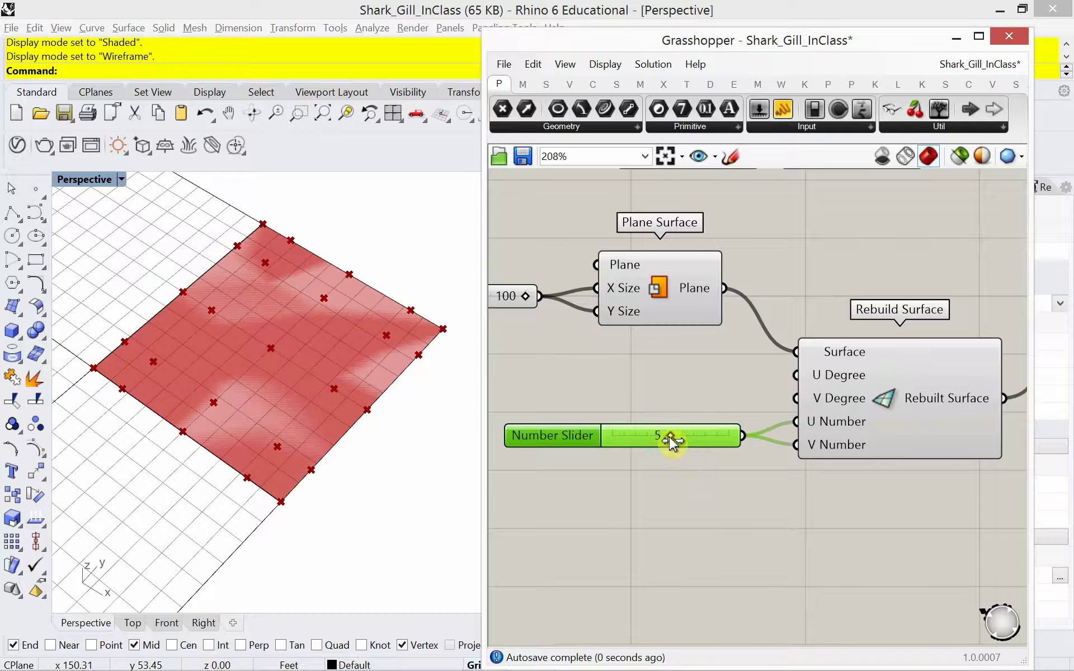
drag(673, 446, 708, 440)
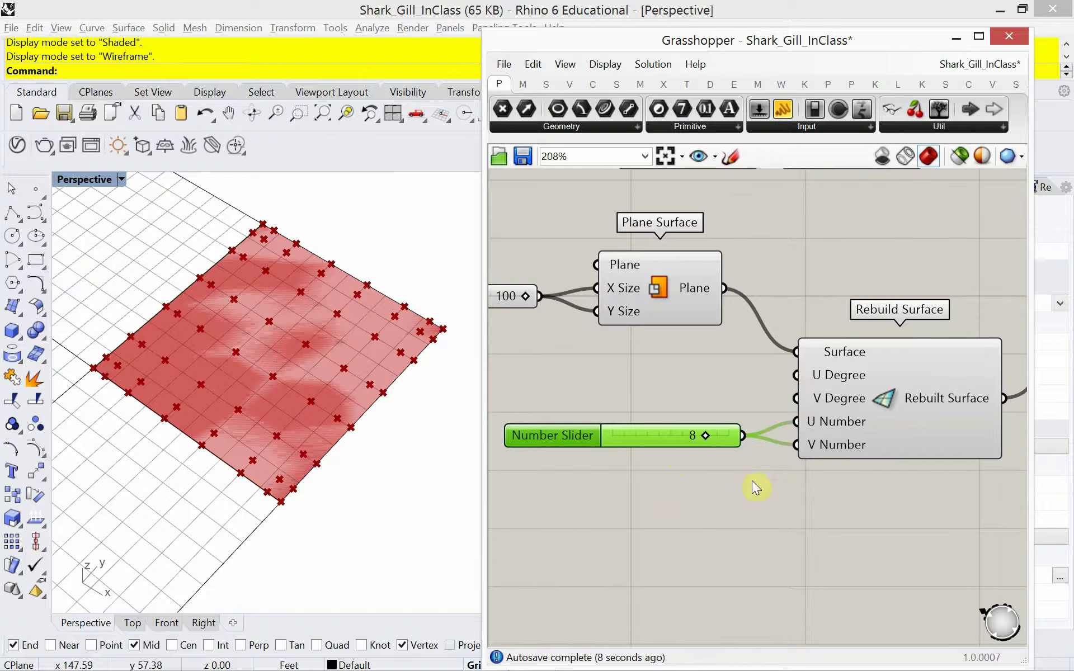
Add a Point List component beyond Surface Points and connect the Points output to its Points input.
right_drag(753, 473, 718, 439)
scroll(688, 465, down, 3)
scroll(675, 449, up, 2)
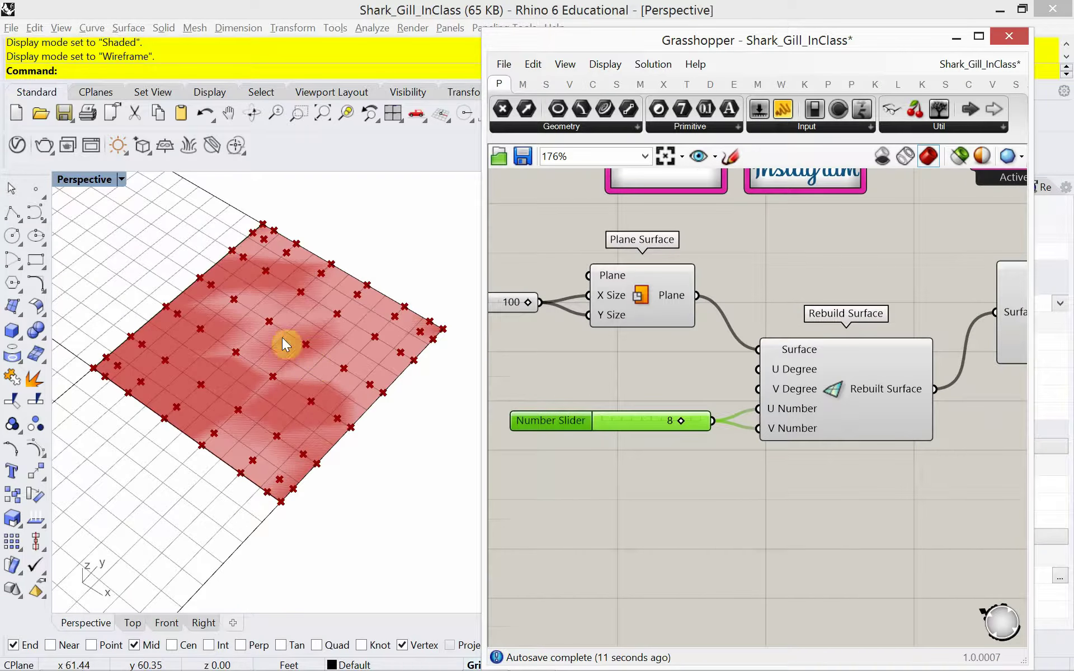
right_drag(813, 471, 691, 491)
scroll(678, 494, down, 4)
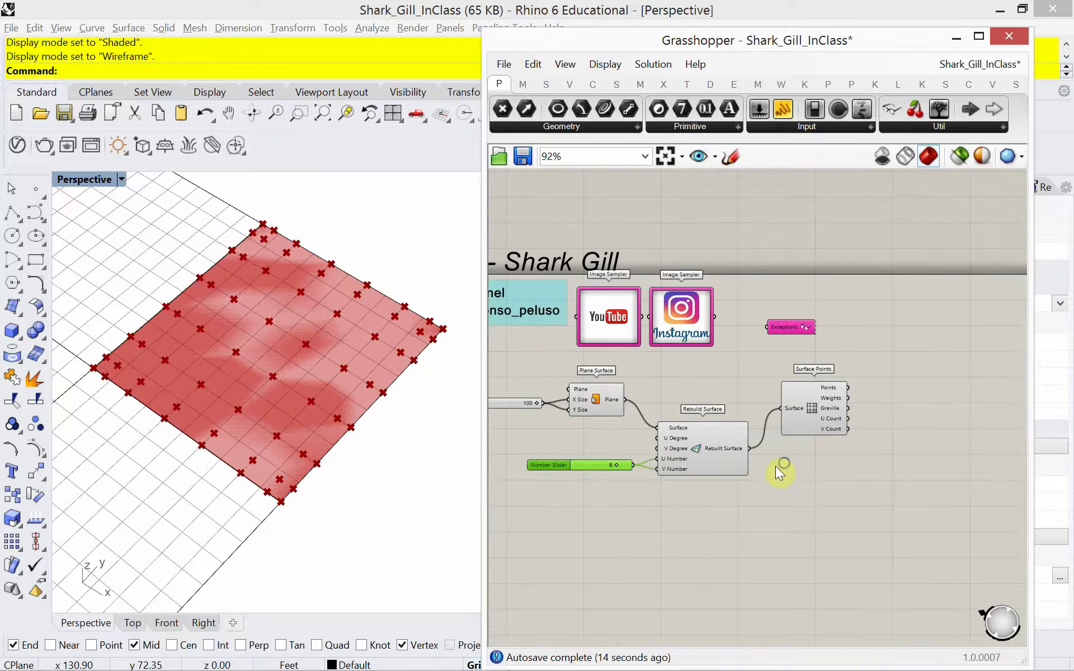
right_drag(776, 465, 760, 470)
scroll(872, 399, up, 3)
right_drag(874, 400, 810, 383)
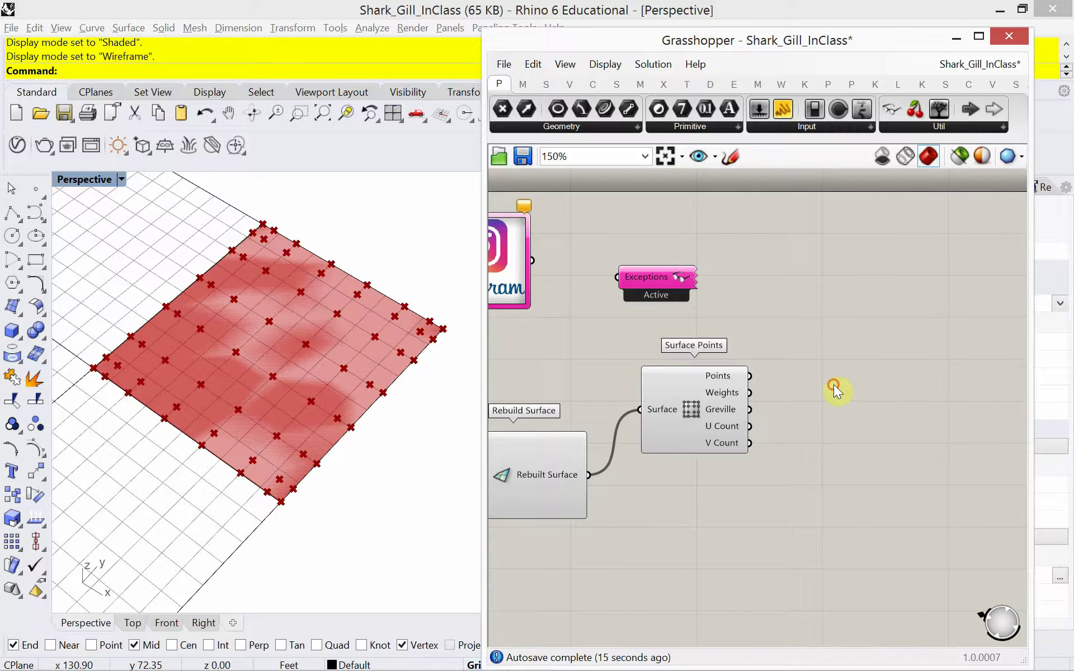
double_click(834, 385)
text(l)
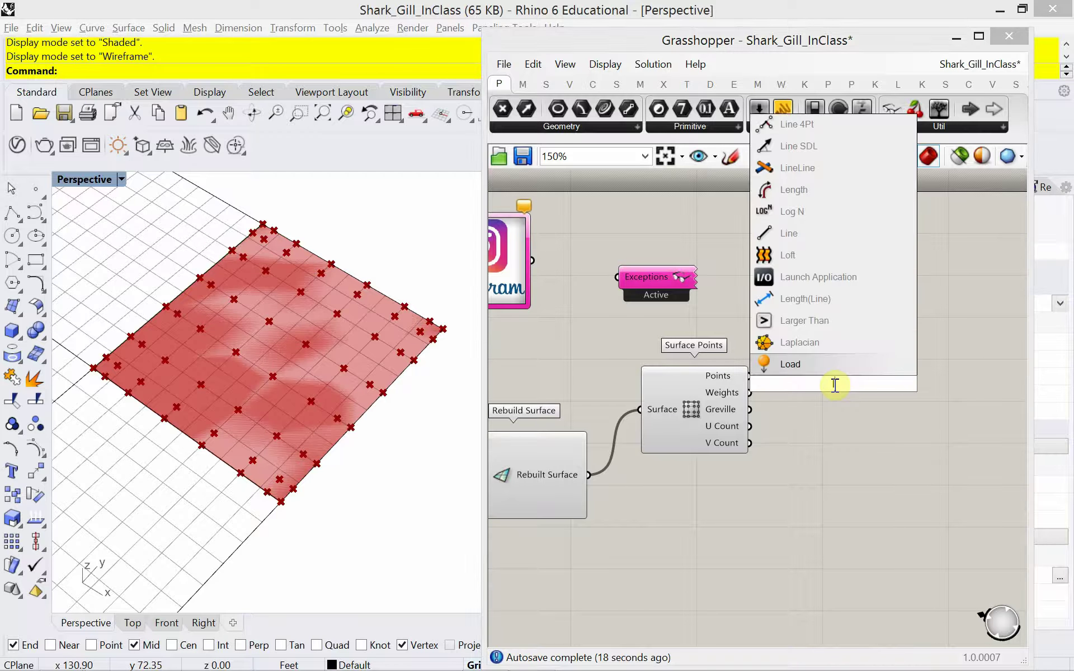
key(BackSpace)
text(poit)
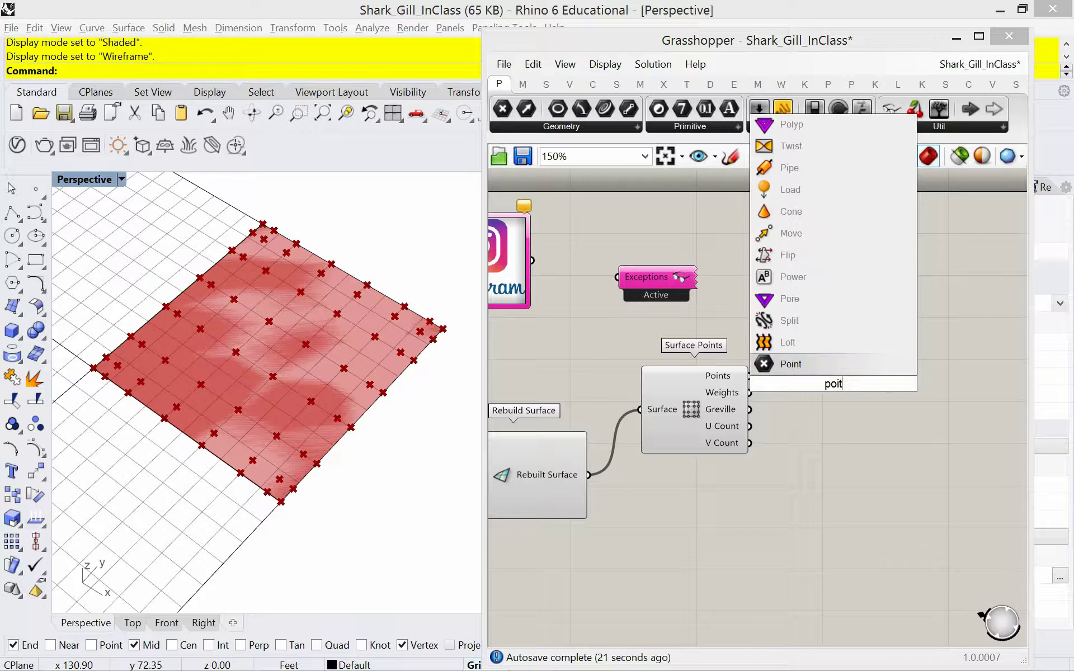
key(BackSpace)
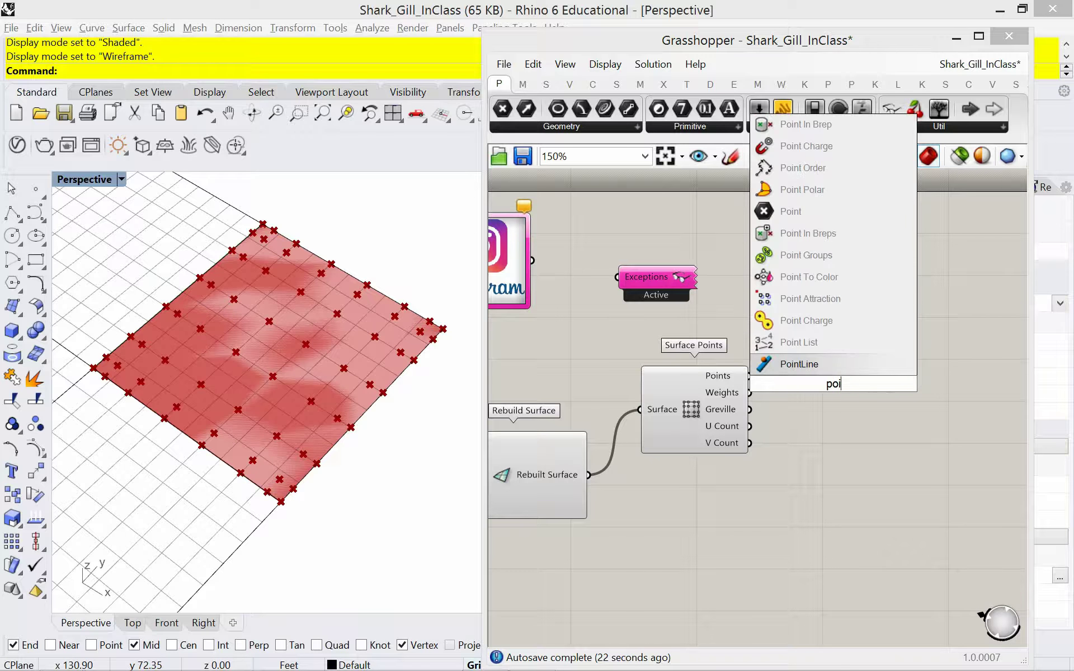
text(nt)
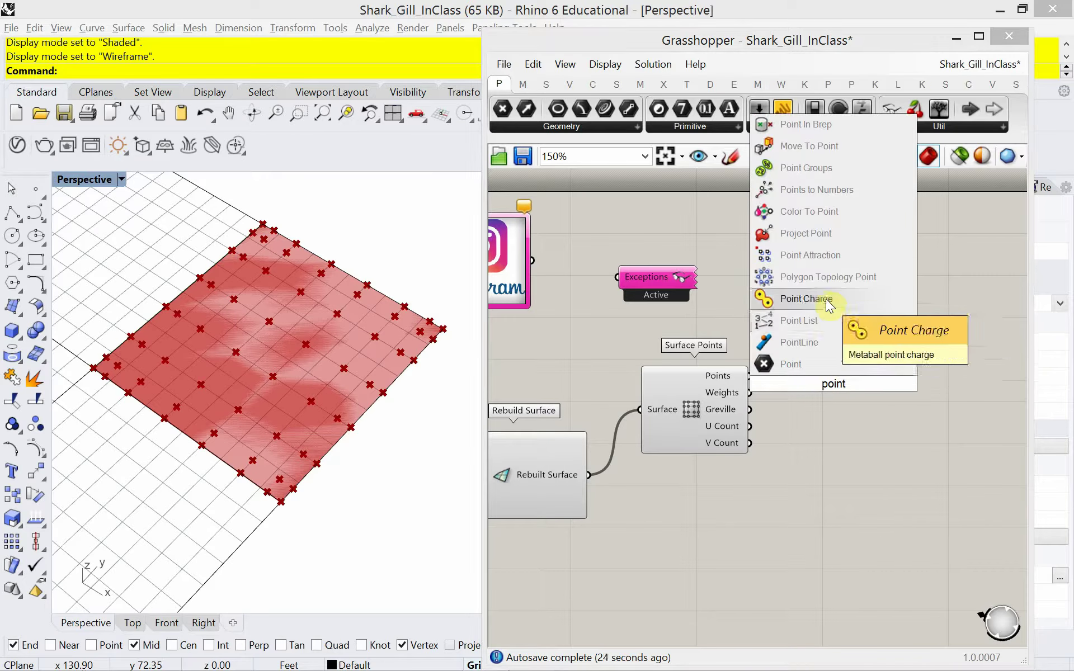
click(820, 314)
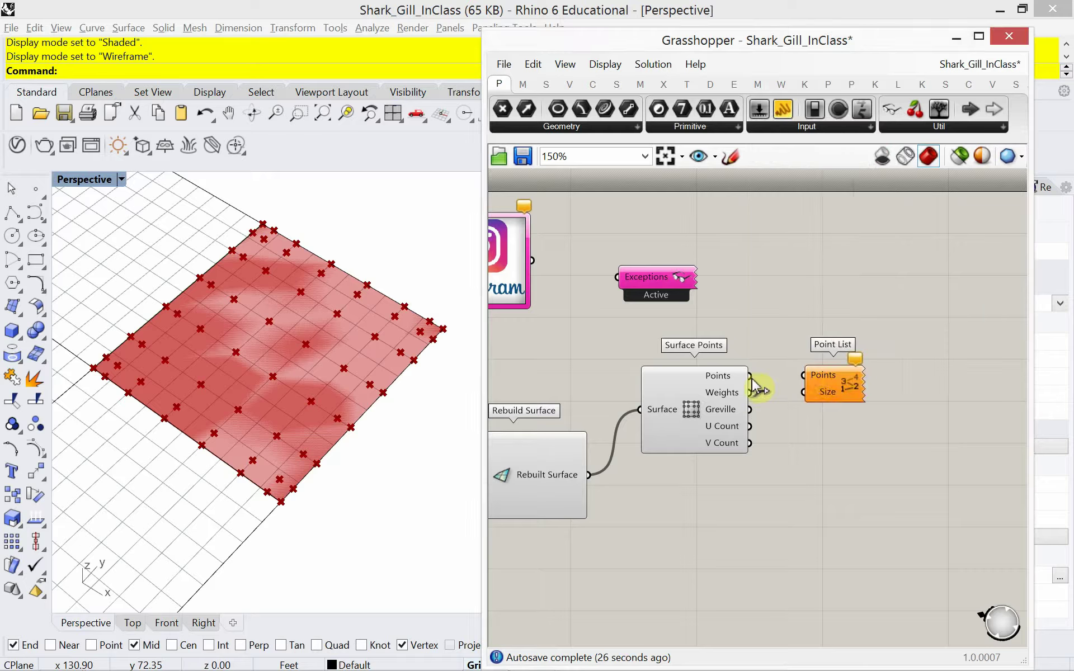
drag(749, 376, 928, 287)
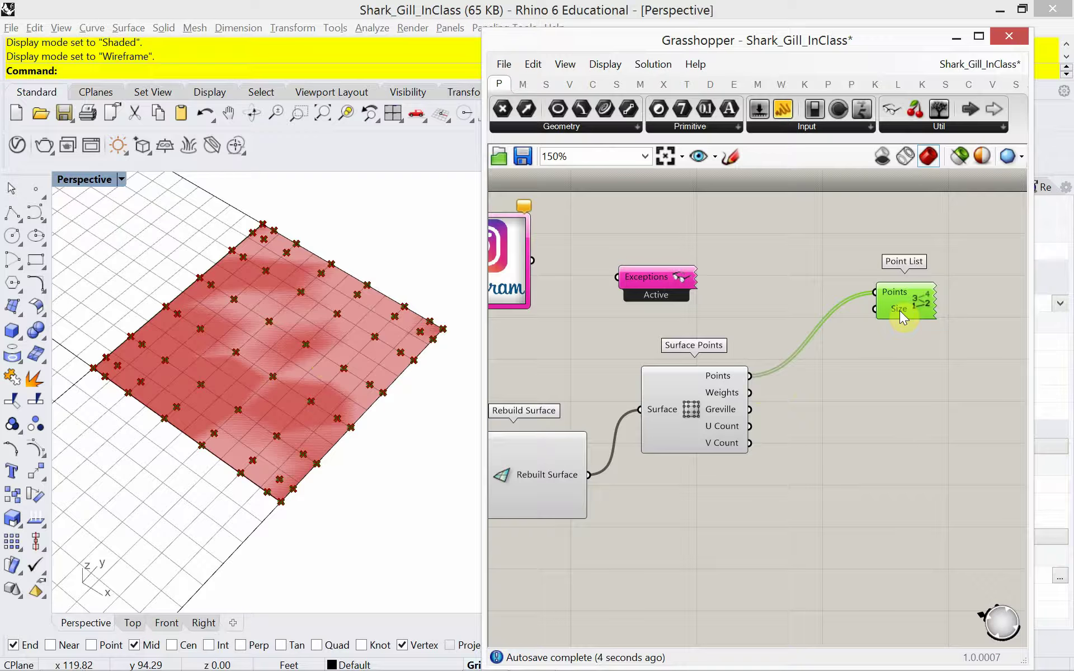
Connect a new number slider of 12 to Point List's Size input, and lower it to 5.
double_click(801, 308)
text(12)
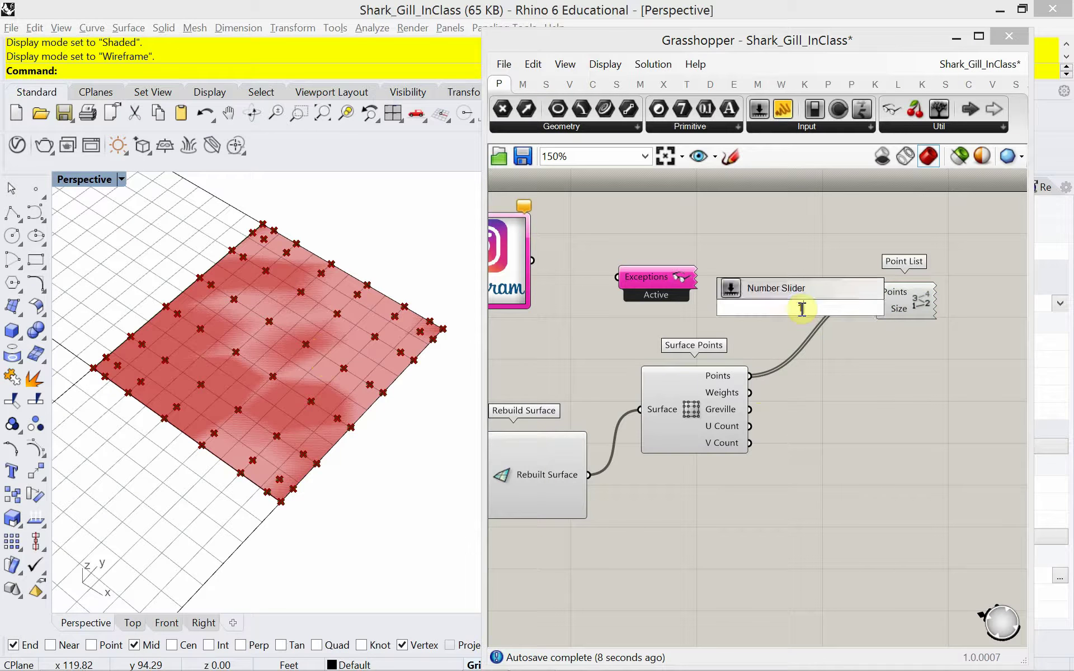
key(Return)
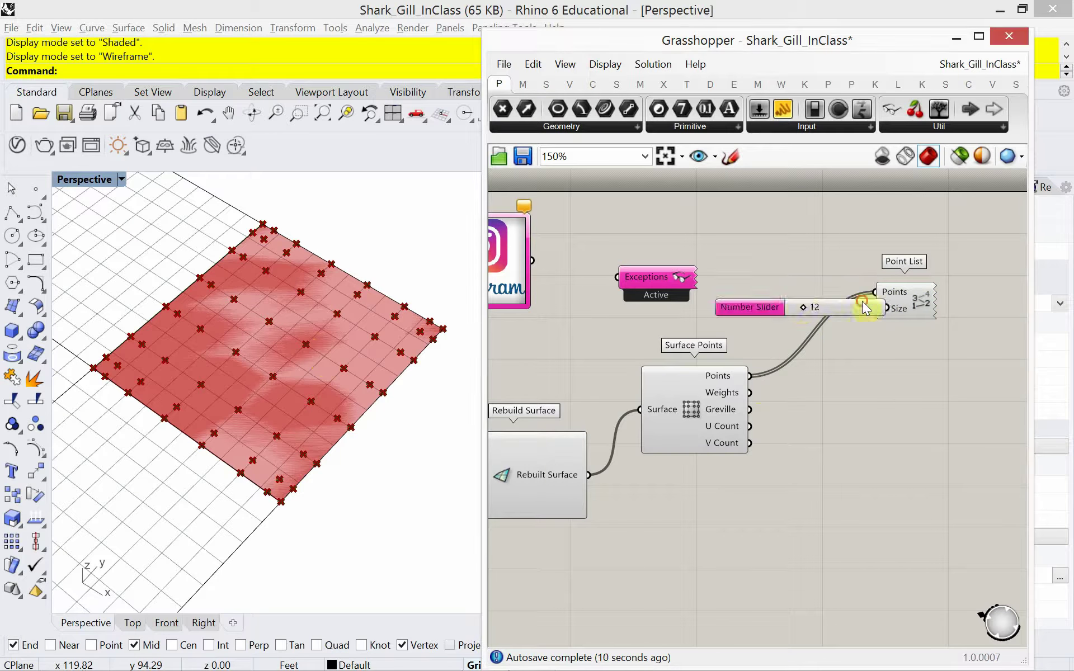
mouse_move(862, 302)
mouse_down()
mouse_move(824, 312)
mouse_move(874, 310)
mouse_up()
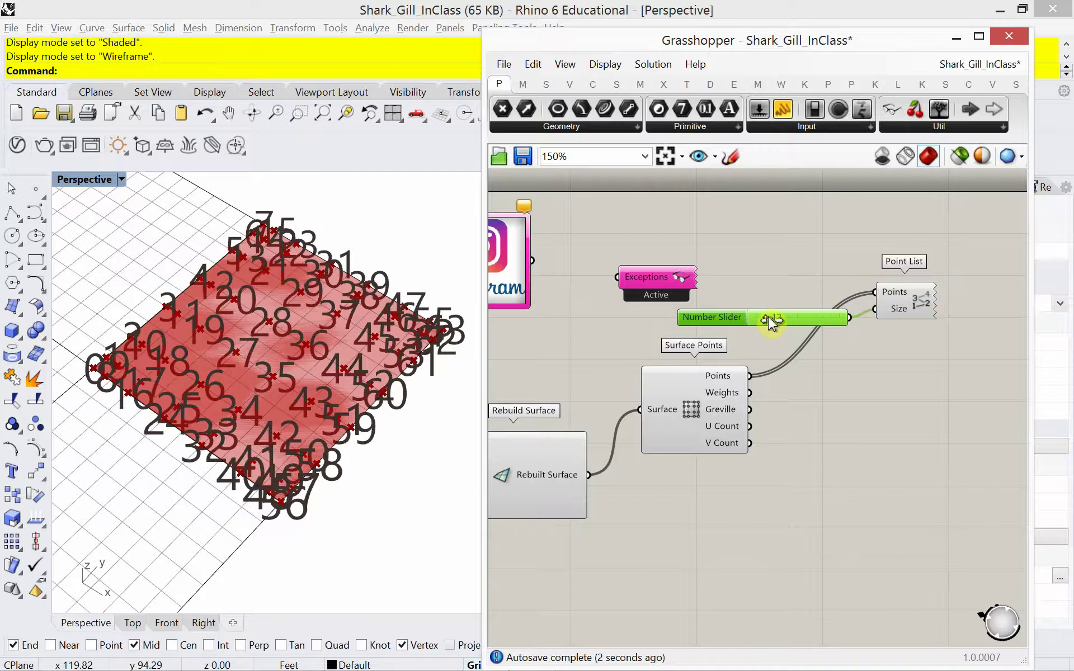
drag(768, 318, 827, 316)
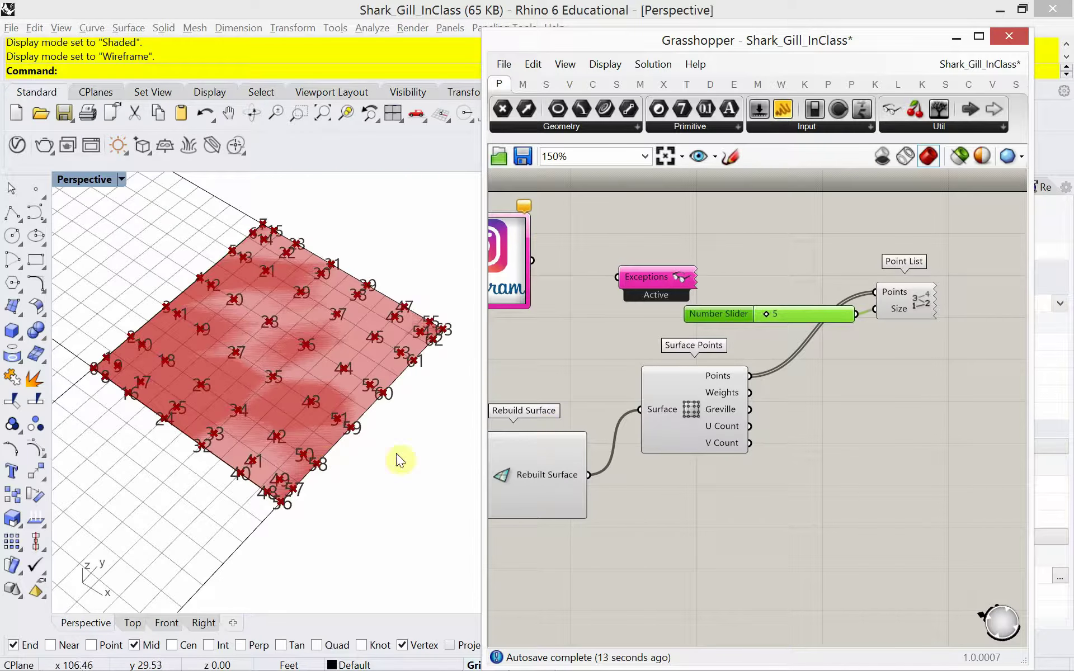
Lower the slider feeding Rebuild Surface's U Number and V Number inputs to 7.
right_drag(560, 407, 649, 354)
right_drag(809, 381, 940, 405)
right_click(532, 476)
click(520, 437)
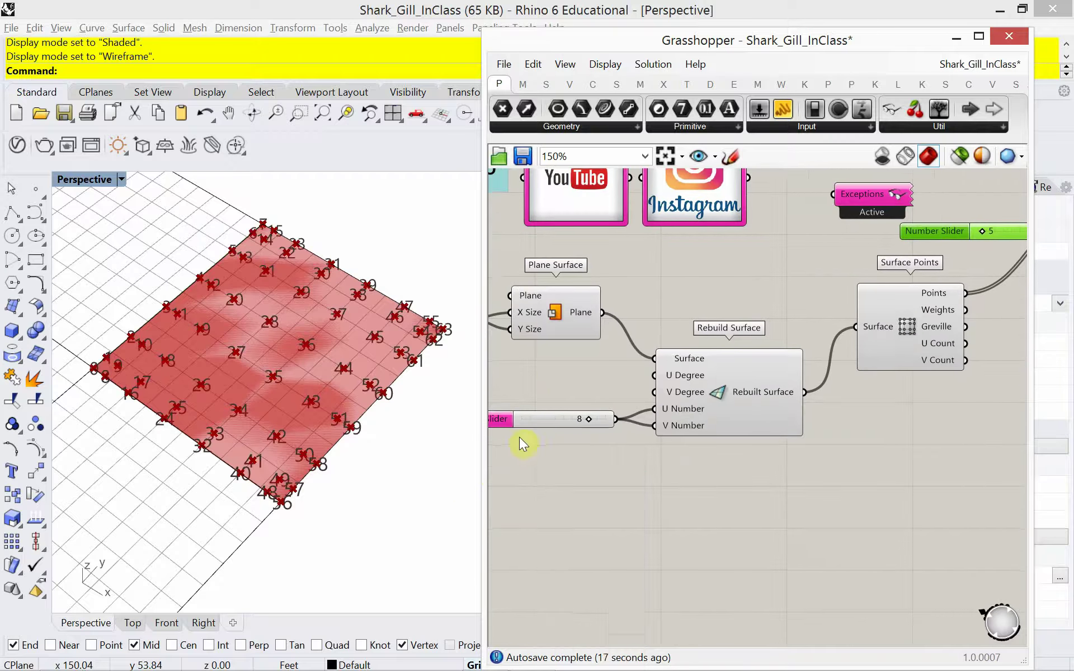
right_drag(540, 385, 614, 415)
scroll(614, 415, up, 2)
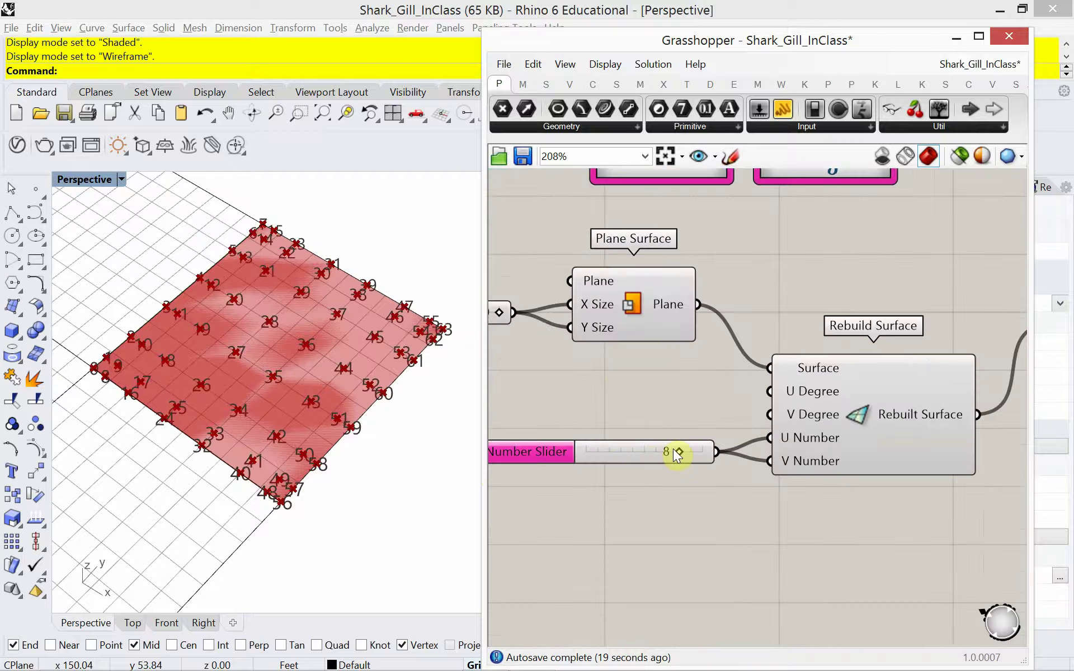
drag(683, 458, 669, 456)
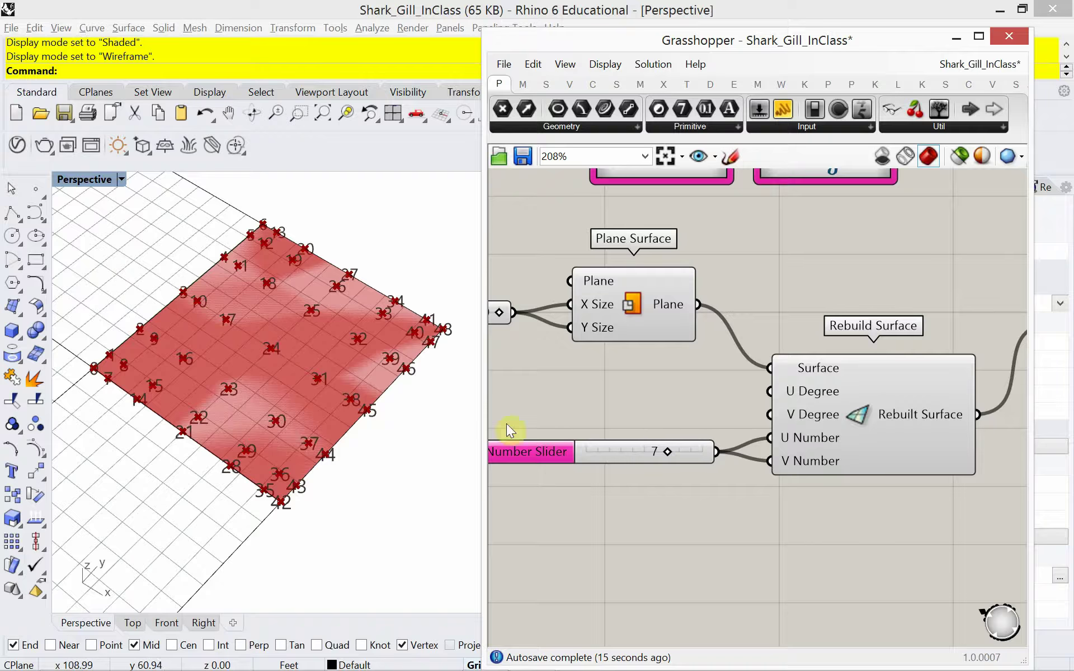
Add a Point Deform component beyond Surface Points and connect Rebuilt Surface to its Geometry input.
scroll(689, 413, down, 2)
scroll(689, 413, down, 3)
right_drag(848, 397, 770, 418)
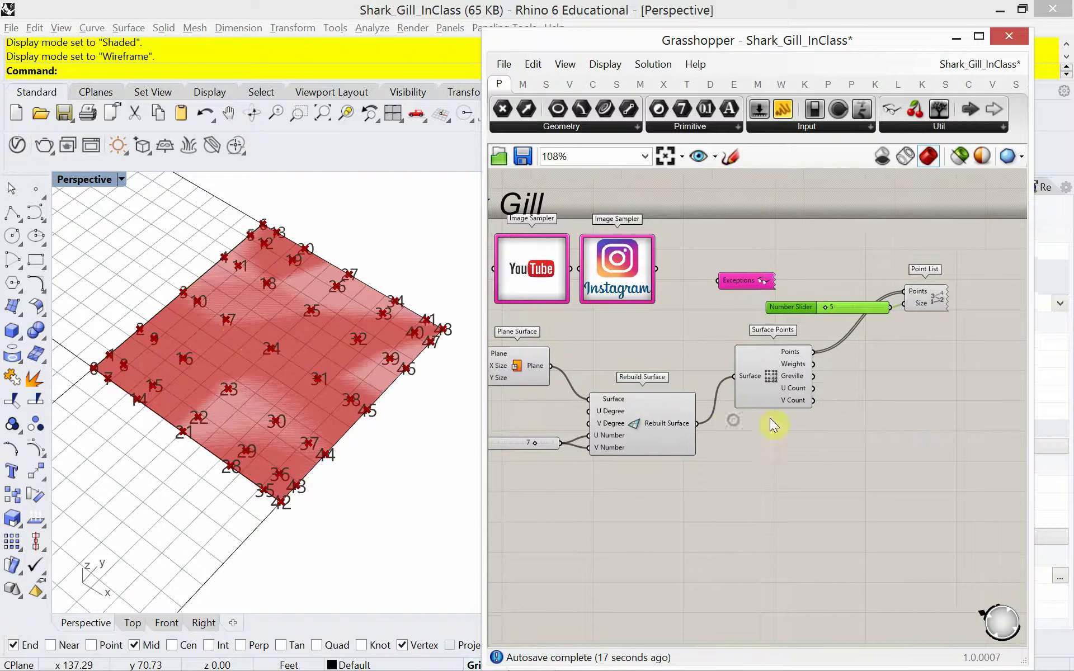
double_click(885, 414)
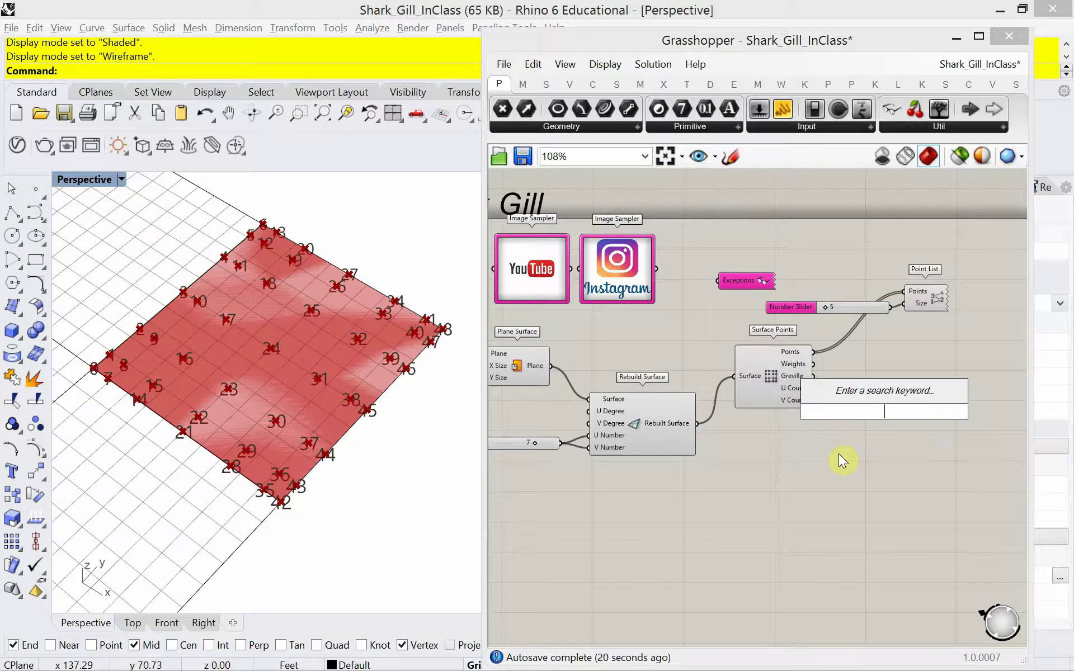
text(point)
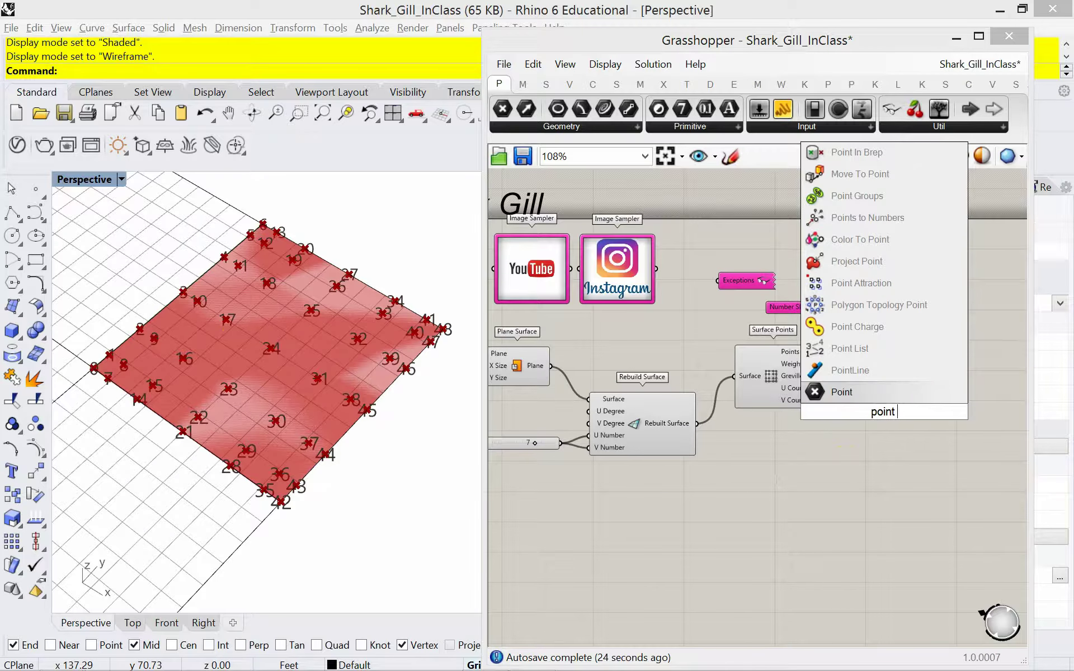
text( def)
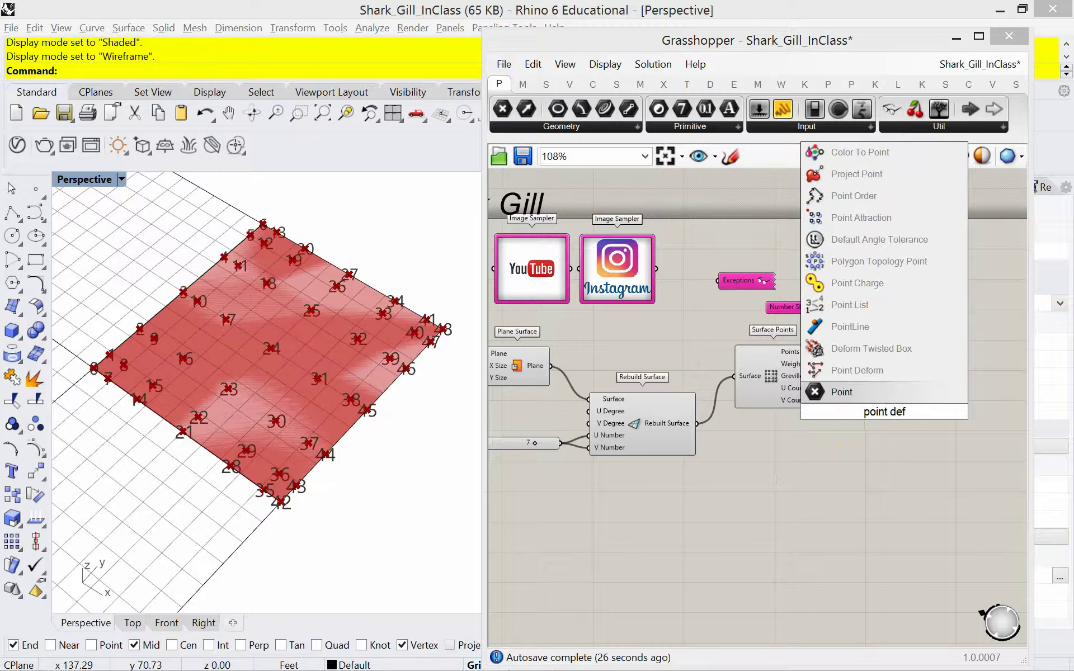
click(855, 374)
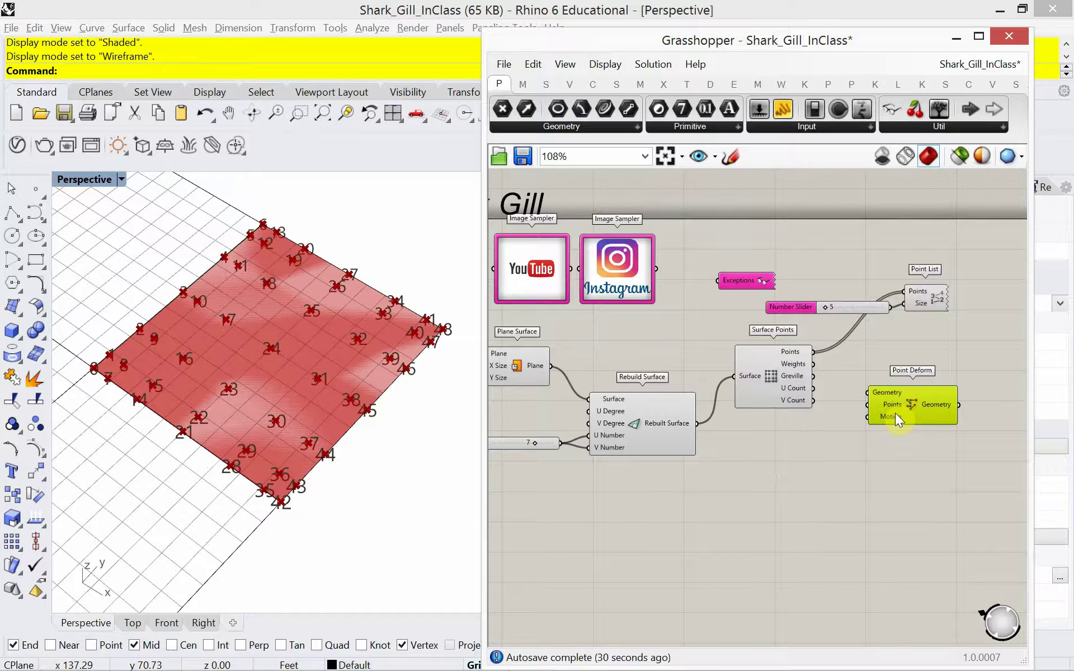
drag(904, 409, 904, 459)
drag(697, 424, 932, 435)
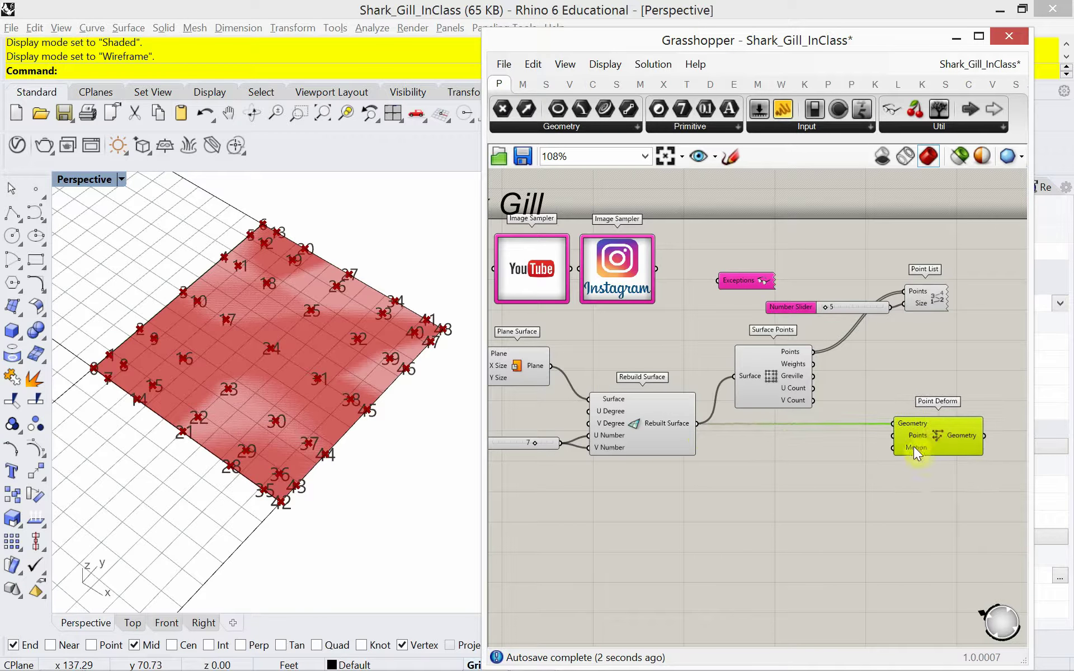
Add a List Item component below Surface Points and connect the Points output to its List input.
mouse_move(912, 438)
double_click(785, 478)
text(lis)
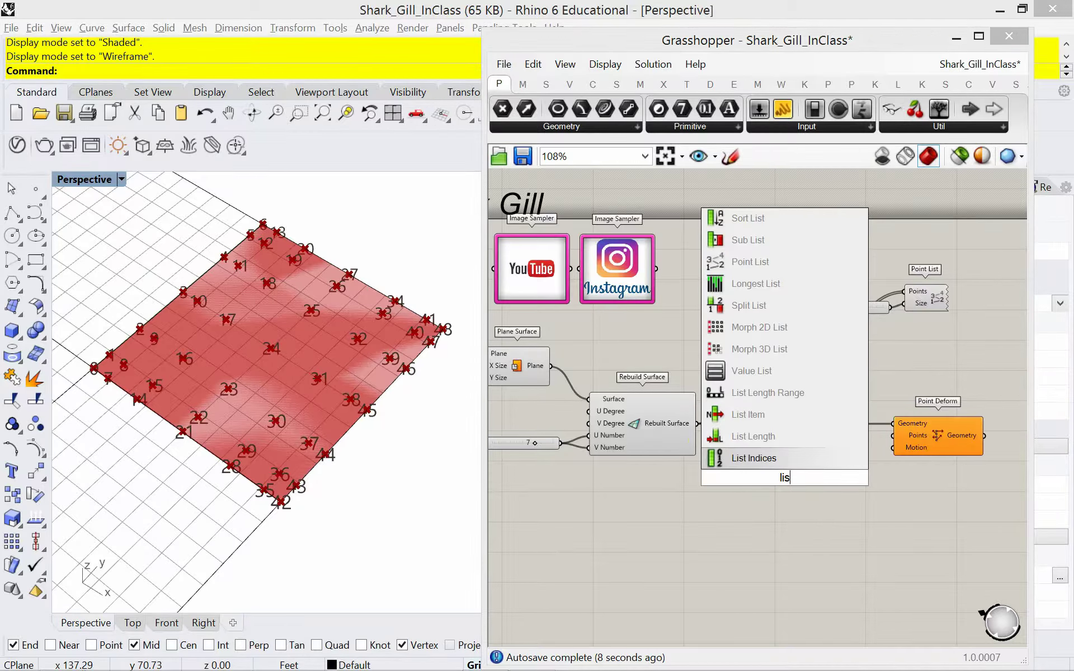
text(t)
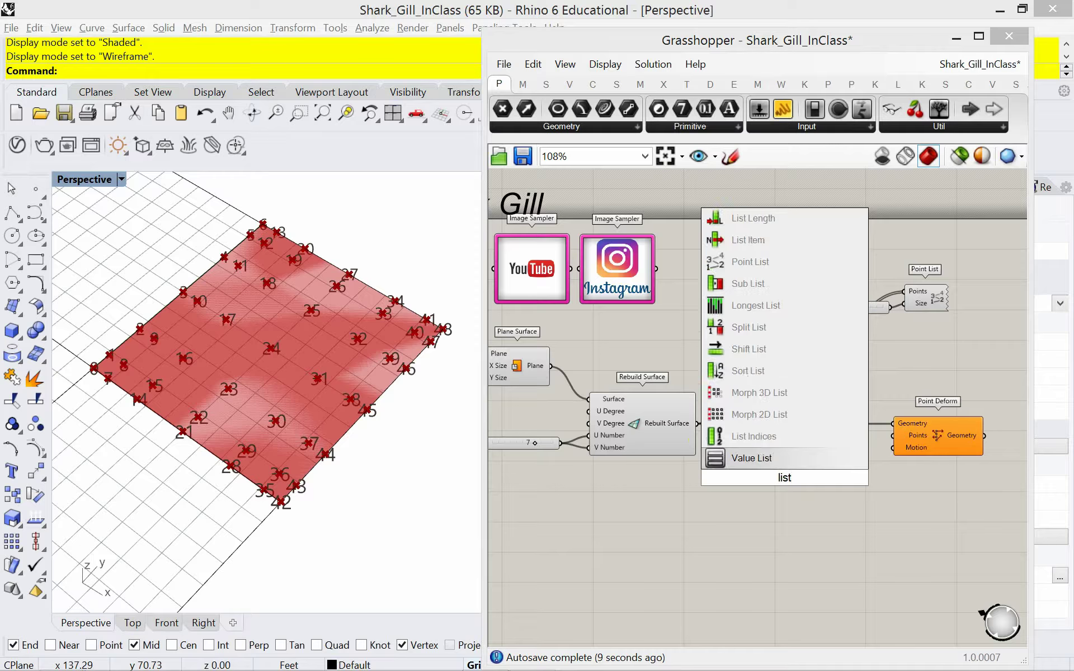
click(770, 245)
drag(791, 490, 879, 504)
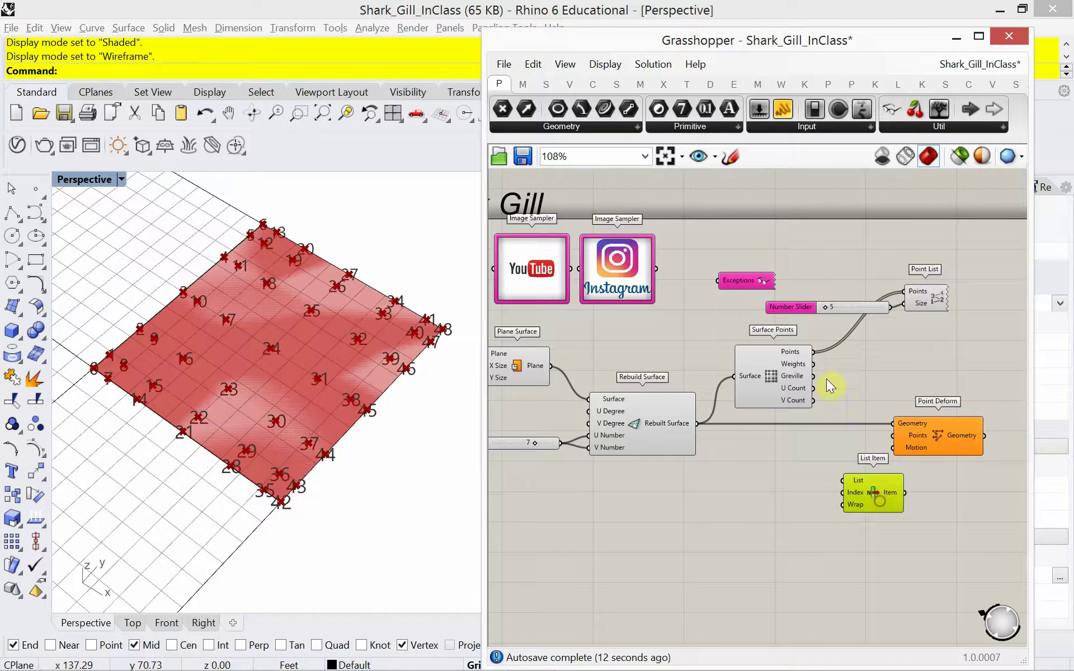
drag(814, 352, 839, 496)
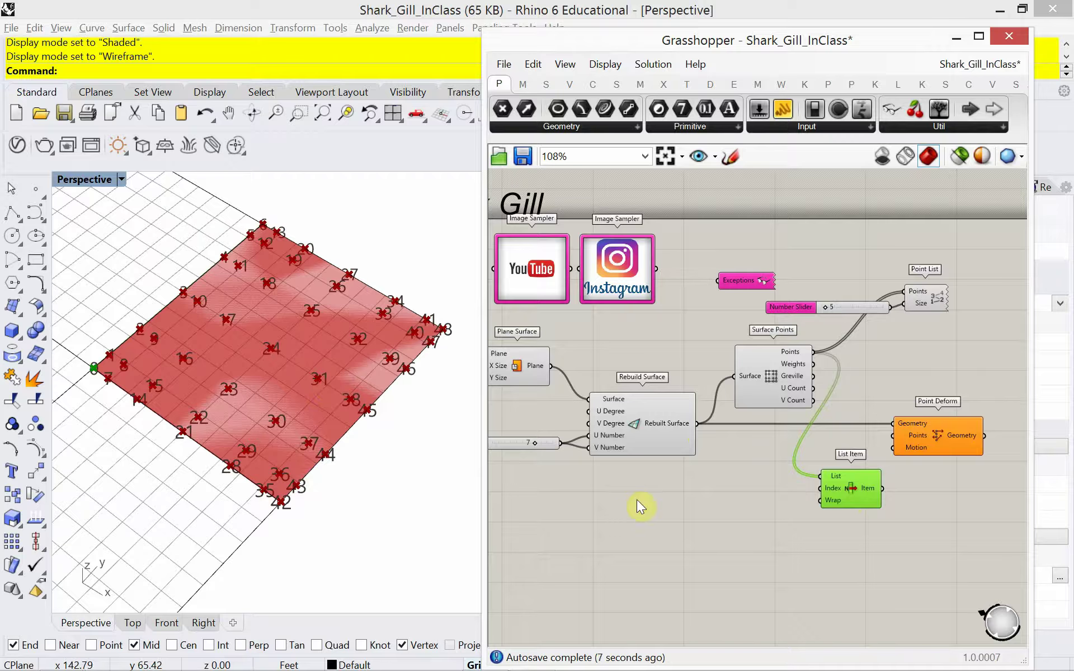
Place an empty Panel between Rebuild Surface and List Item, just below them.
click(690, 498)
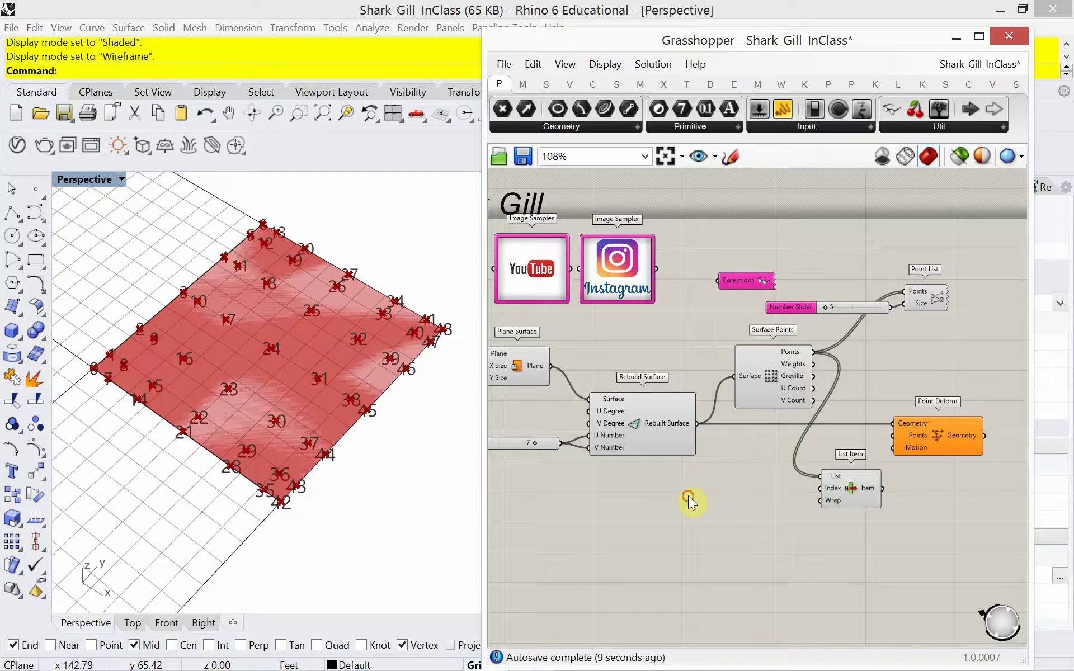
double_click(689, 496)
text(panr)
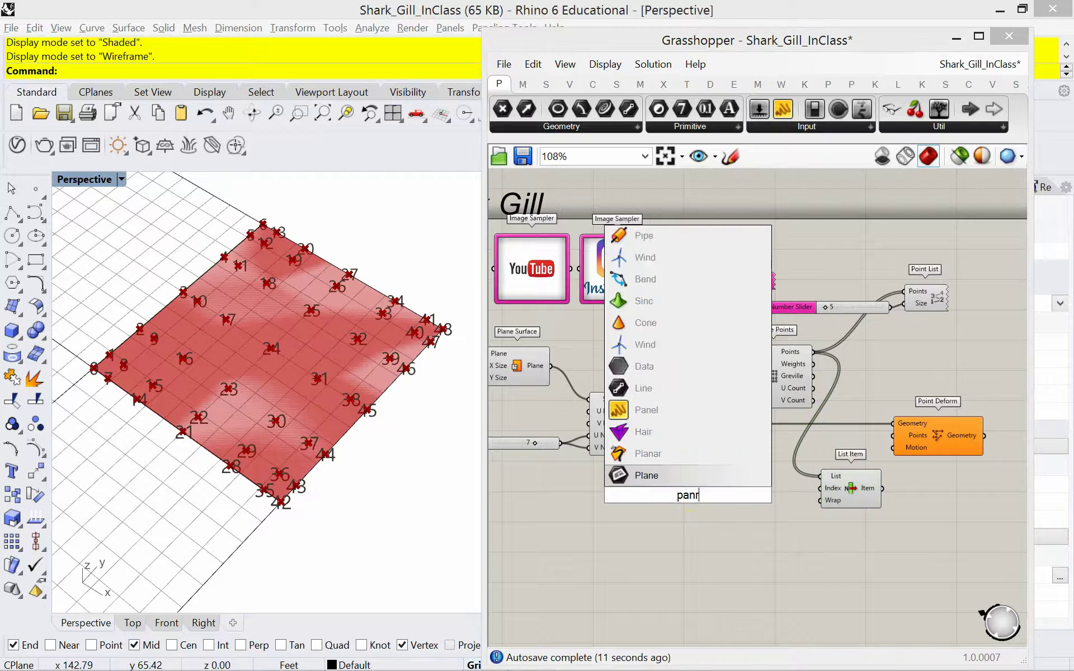
key(BackSpace)
click(673, 437)
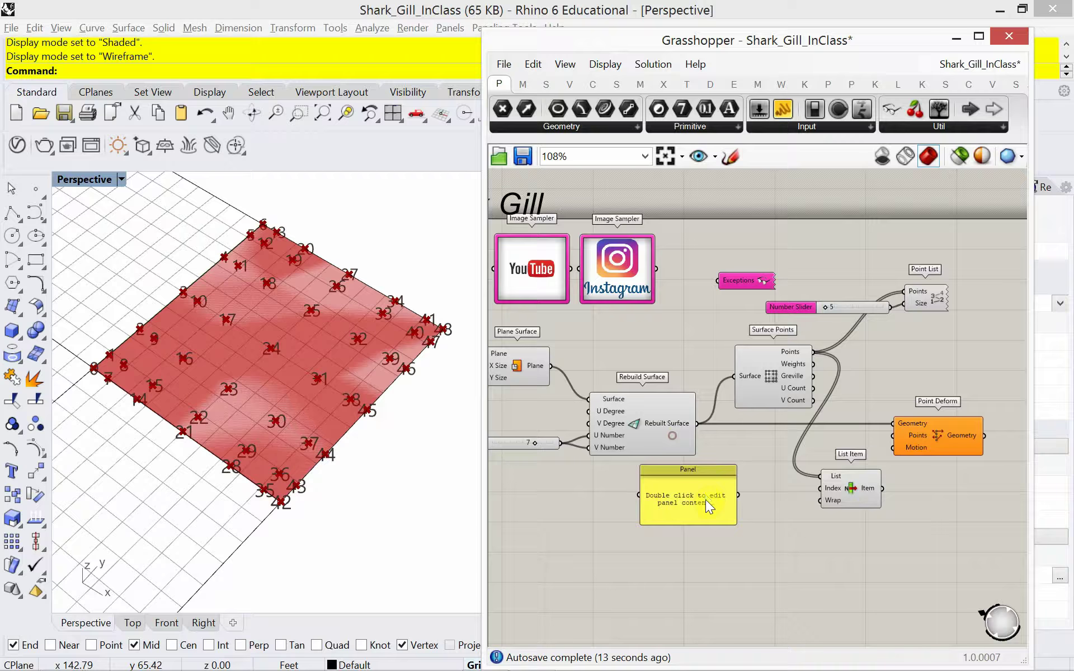
drag(706, 503, 742, 516)
Enter the point indices 3, 10, 17, 24, 31, 38 and 45 on separate lines in the new panel.
double_click(743, 515)
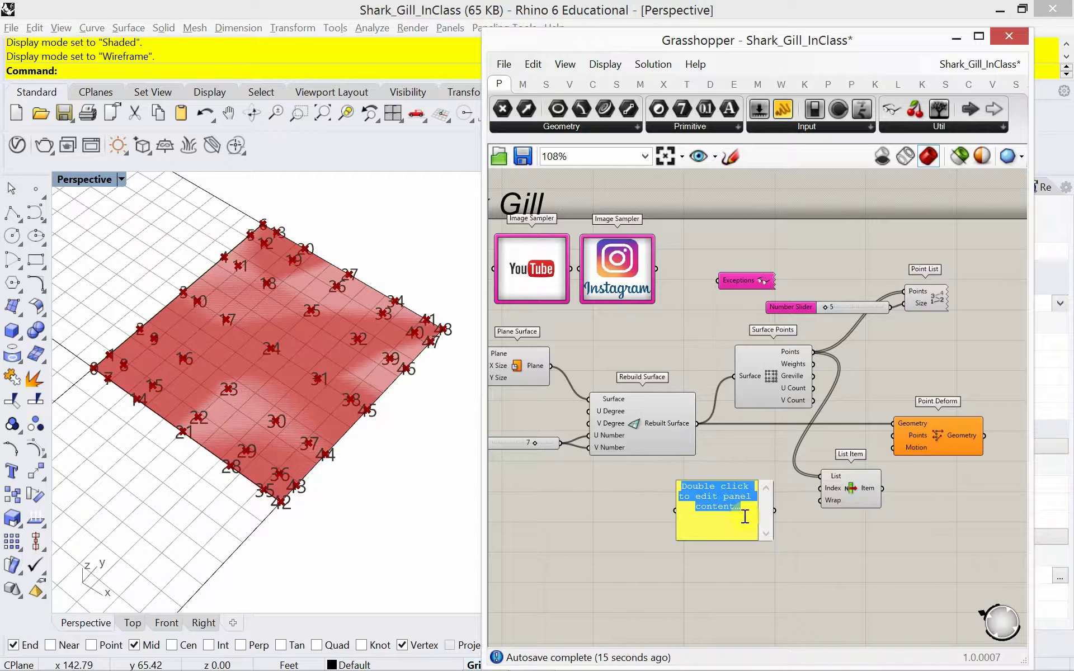
text(3)
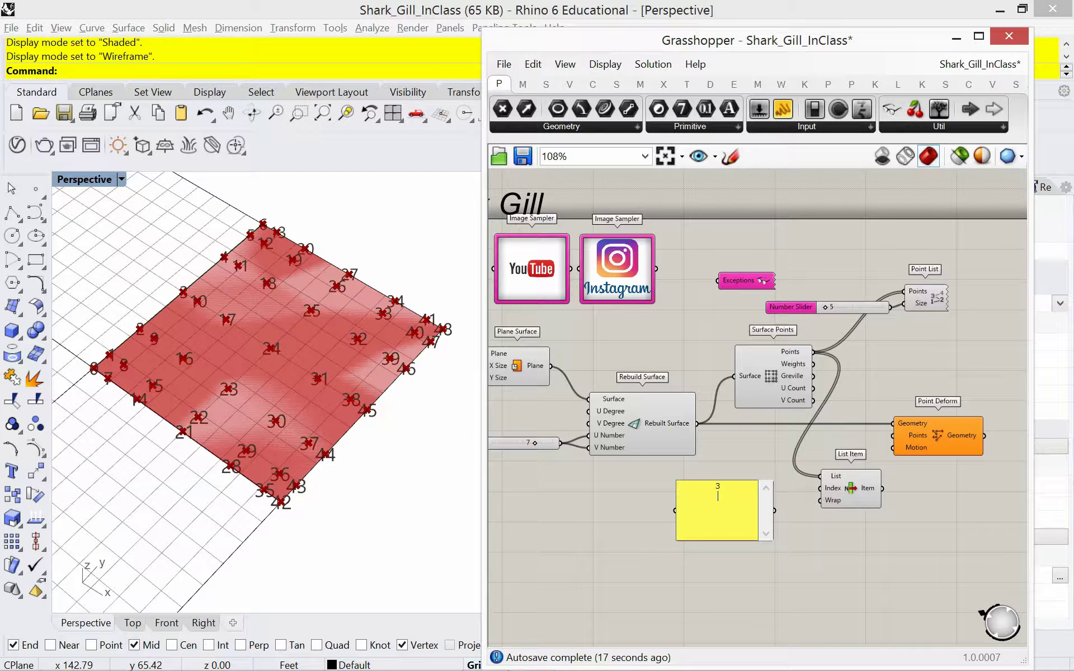
key(Return)
text(10 17 24)
key(Return)
text(31)
key(Return)
text(38)
key(Return)
text(3)
key(BackSpace)
text(45)
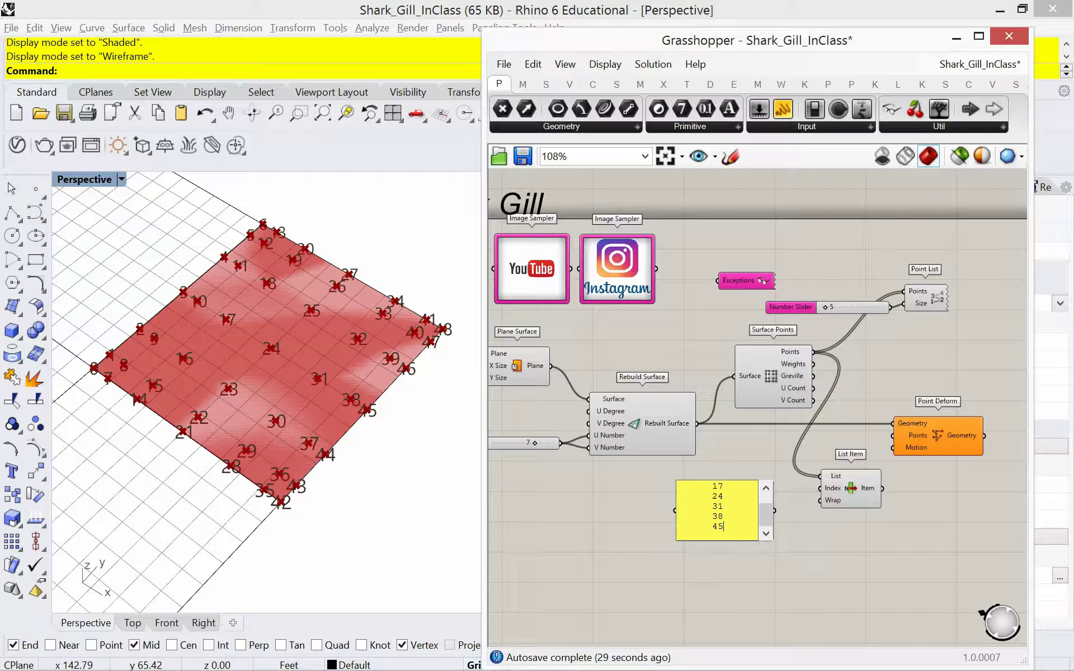
click(726, 558)
Enlarge the panel to fit all the point indices and connect it to List Item's Index input.
drag(741, 486, 736, 473)
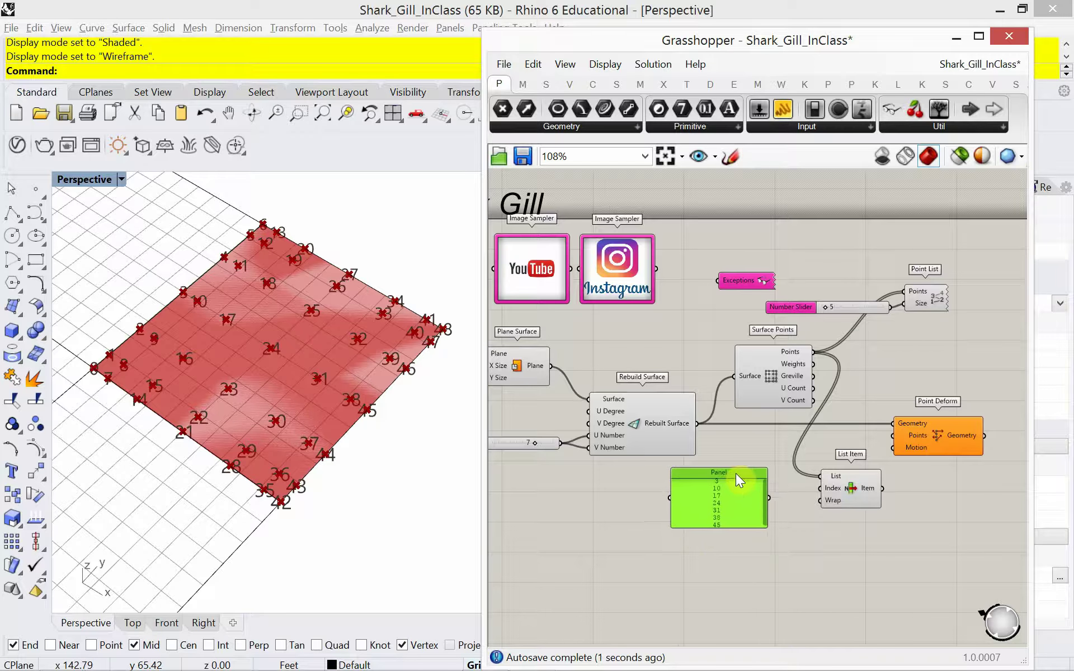
drag(720, 532, 740, 561)
drag(786, 516, 821, 488)
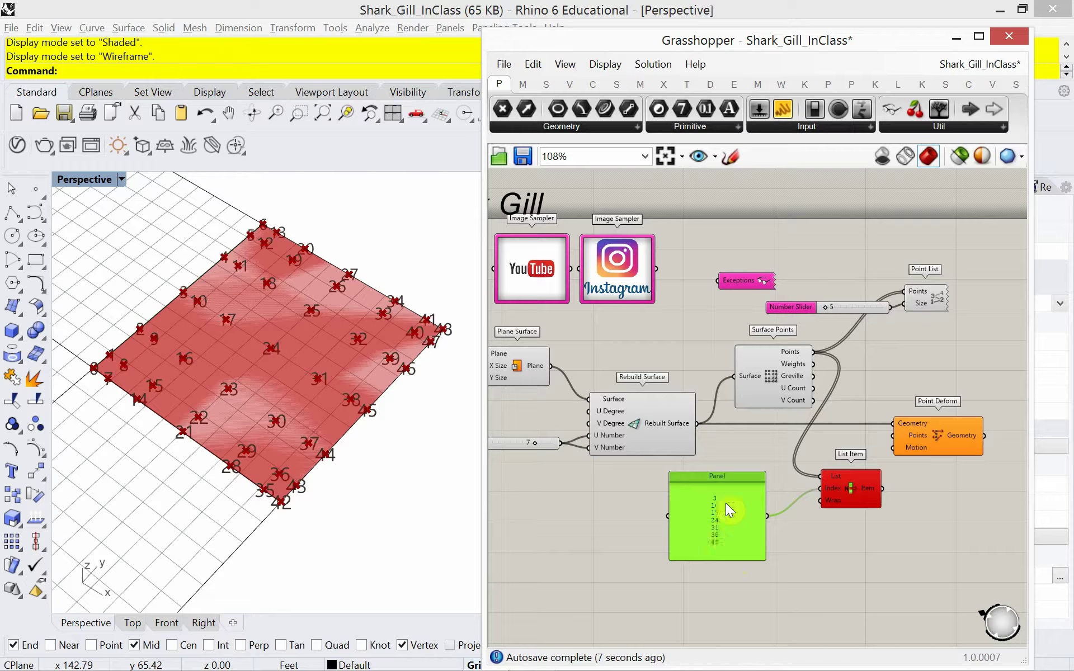
Turn off Multiline Data for the point-index panel and connect List Item's output to Point Deform's Points input.
right_click(733, 523)
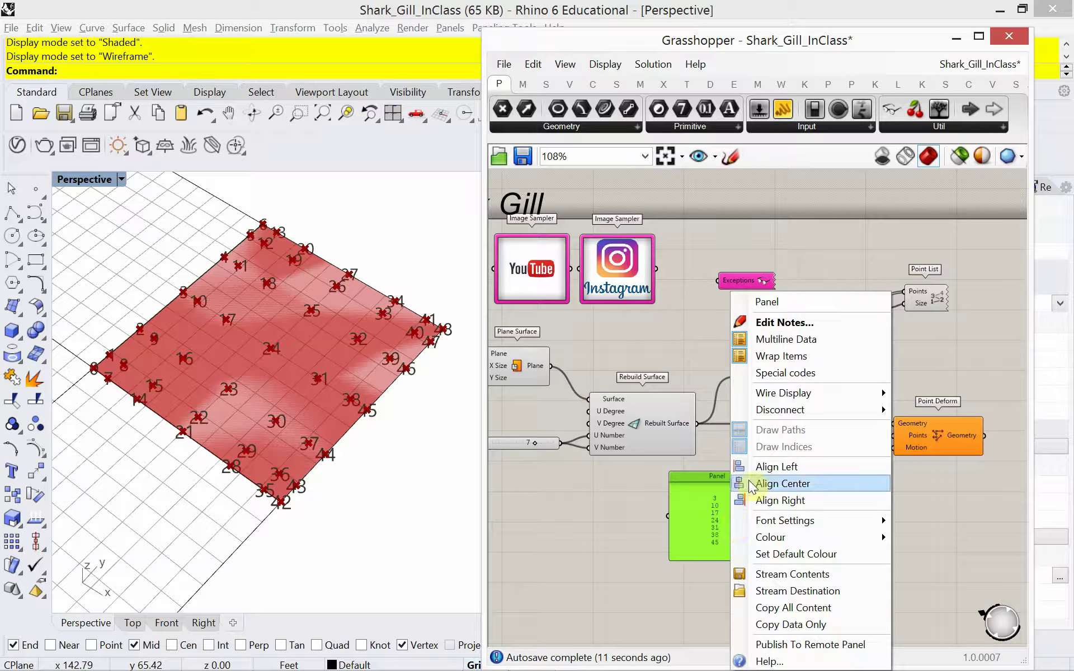
click(790, 339)
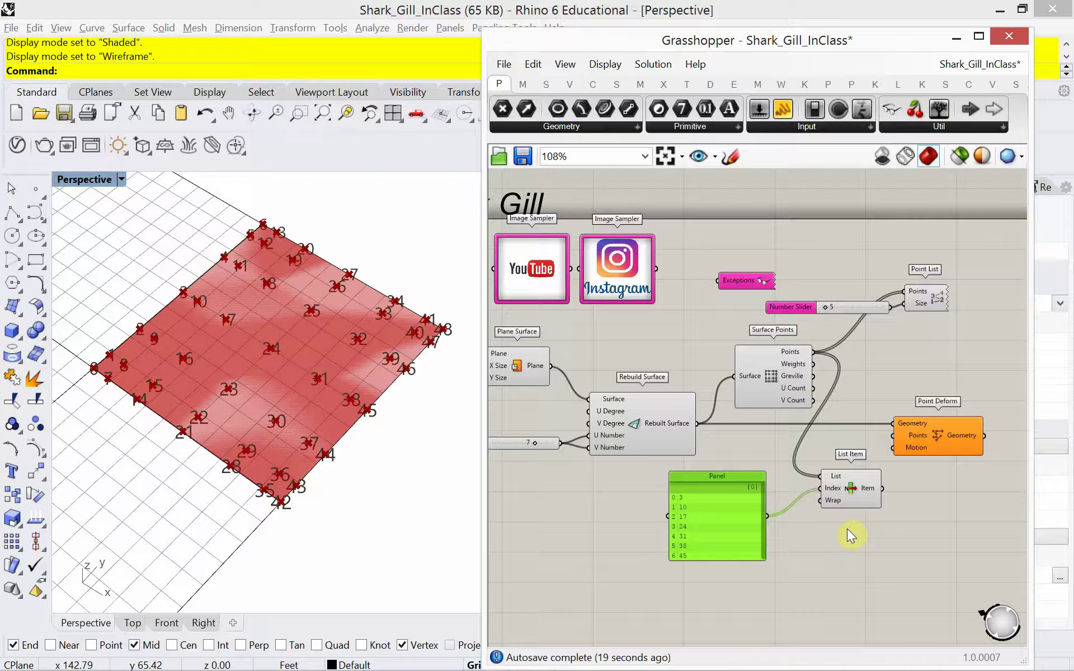
drag(883, 489, 956, 441)
right_drag(933, 499, 875, 478)
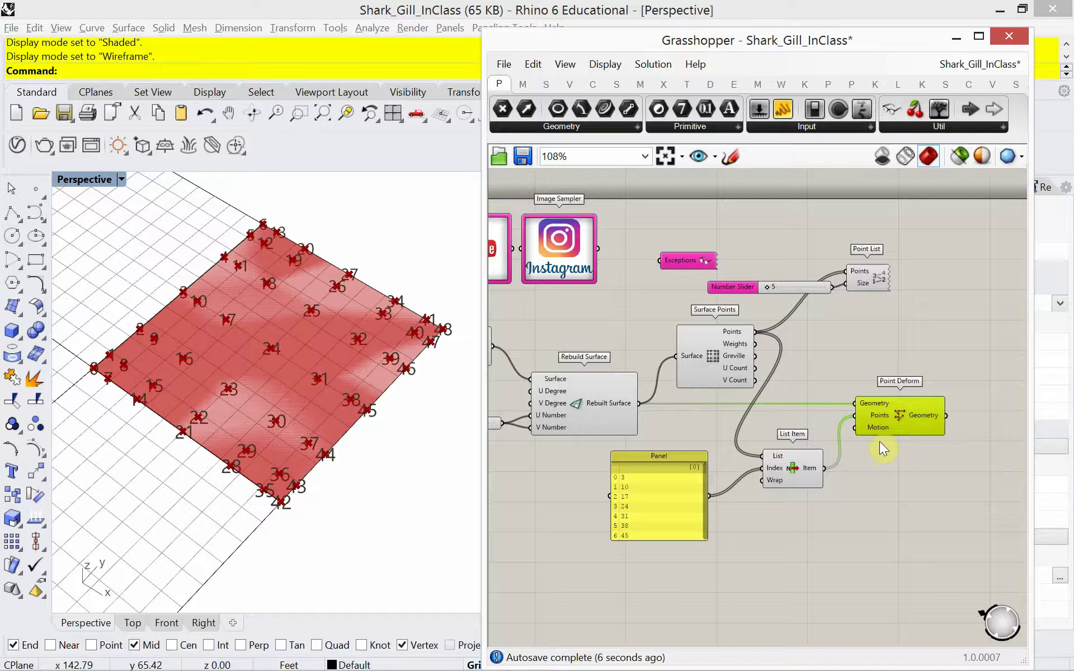
click(872, 487)
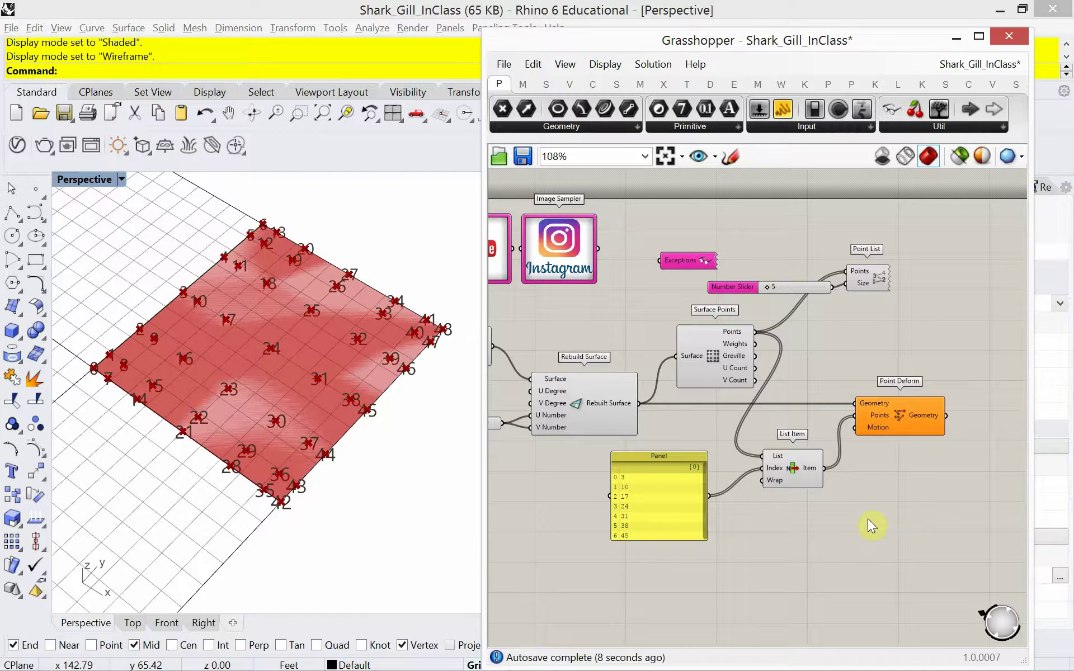
Add a Unit Z component and place it below List Item and Point Deform.
double_click(868, 518)
text(z)
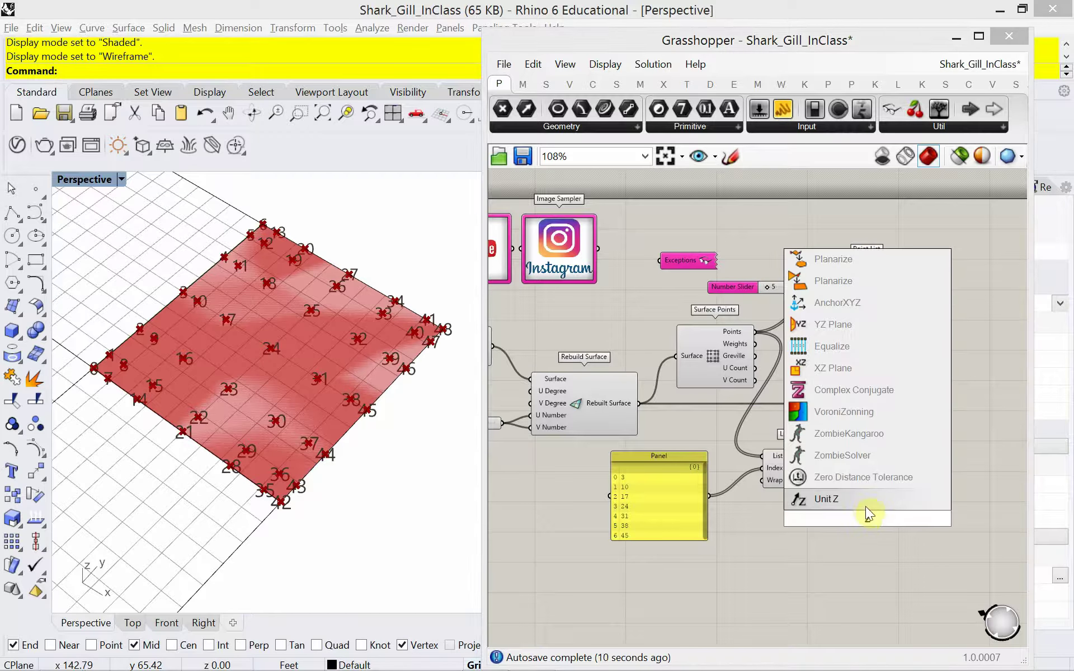
click(865, 506)
drag(871, 522, 853, 545)
Feed Unit Z's Factor from a new number slider at 50 and connect its Unit vector to Point Deform's Motion input.
double_click(731, 580)
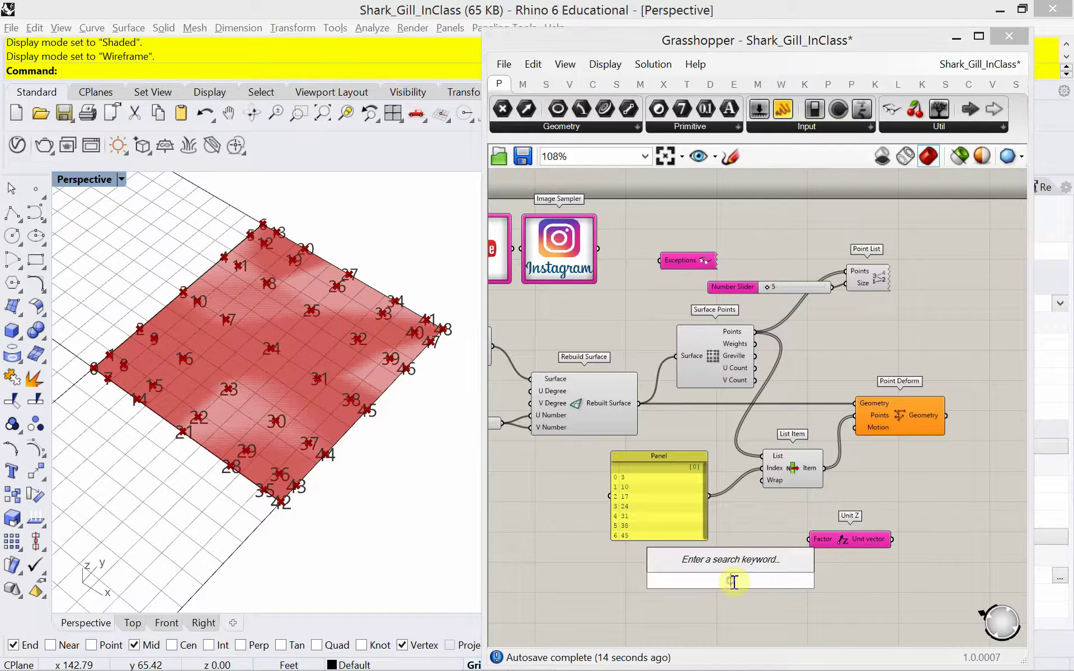
text(50)
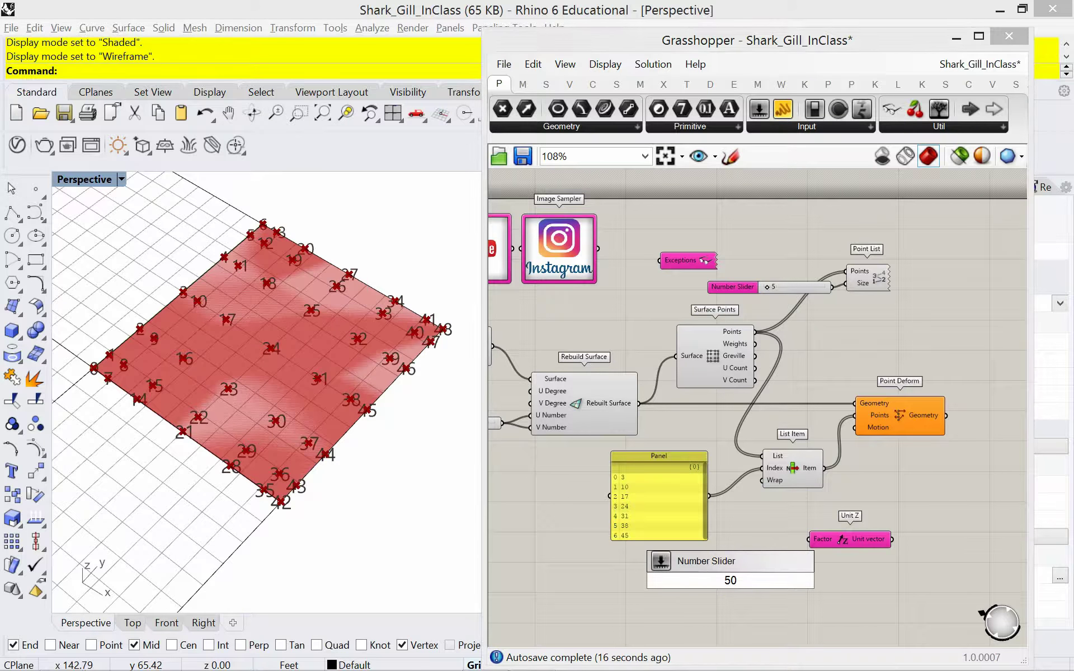
key(Return)
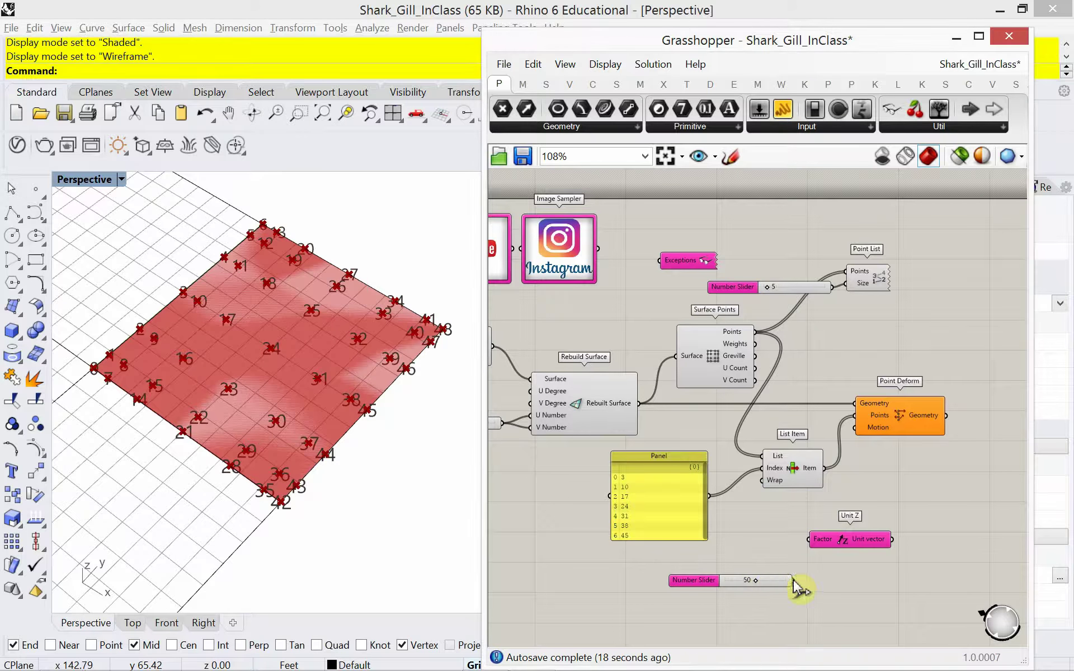
drag(793, 581, 809, 539)
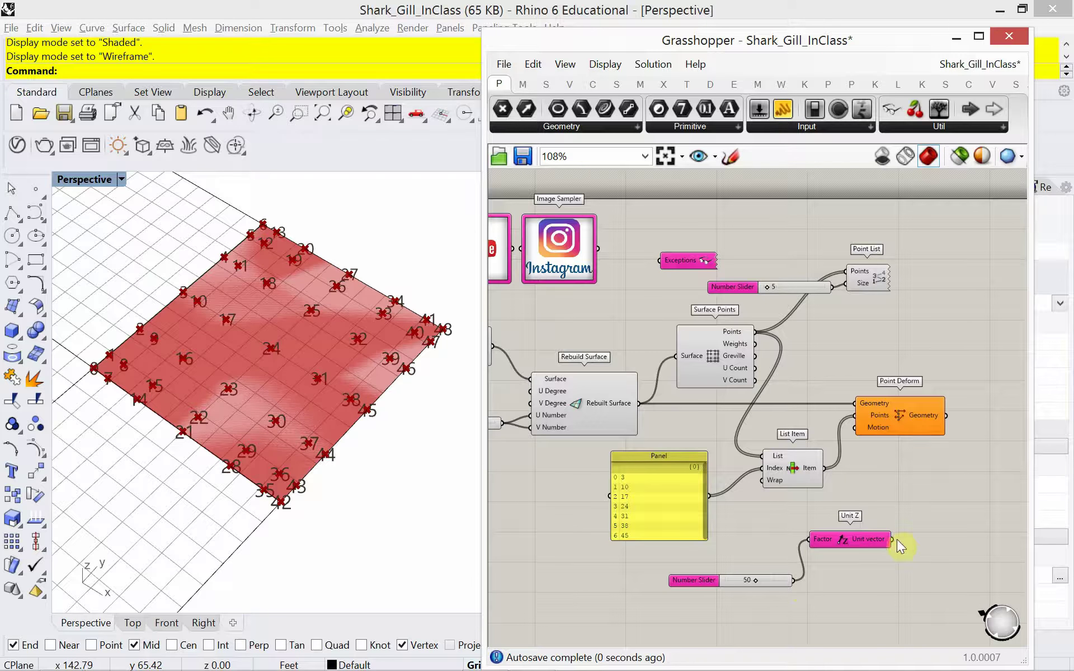
drag(899, 543, 951, 410)
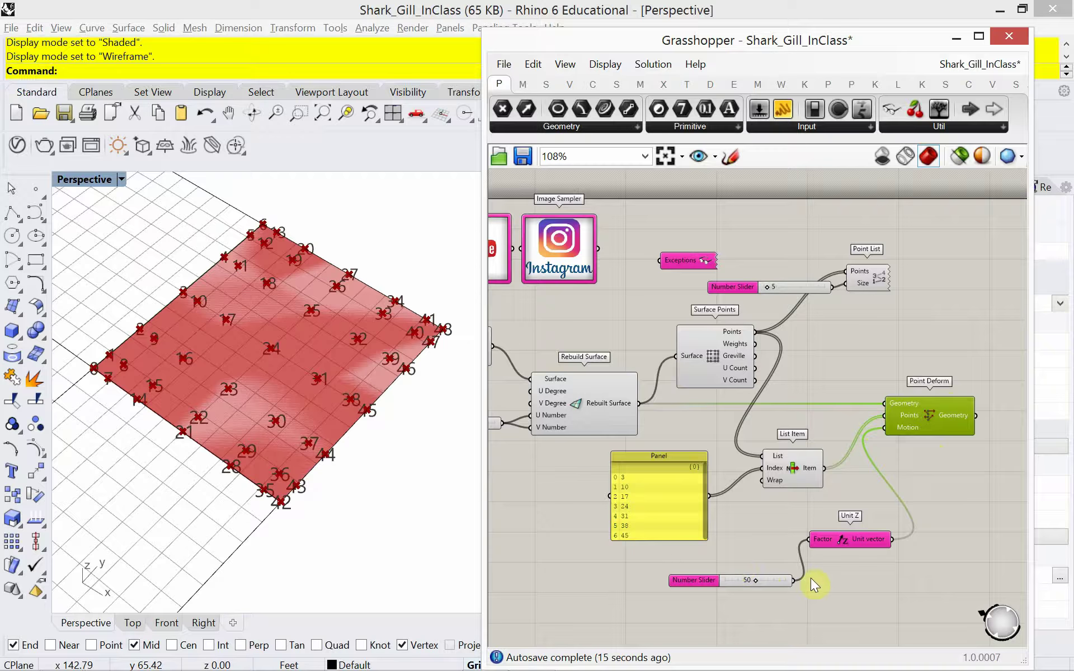
Add a Repeat Data component and place it between Point Deform and Unit Z.
double_click(832, 591)
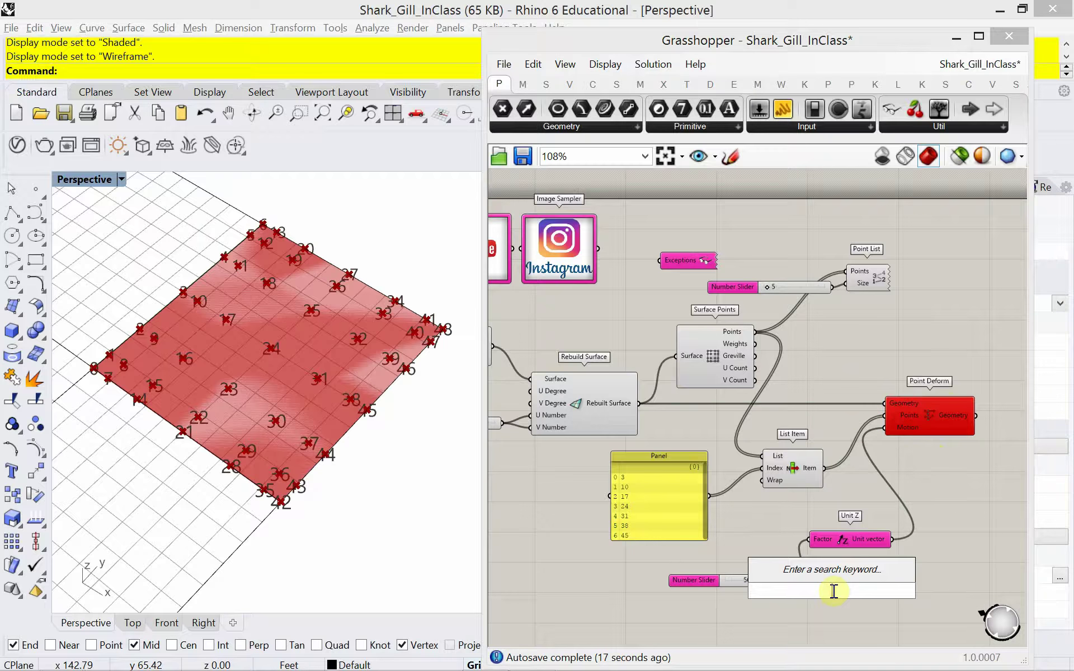
text(rep)
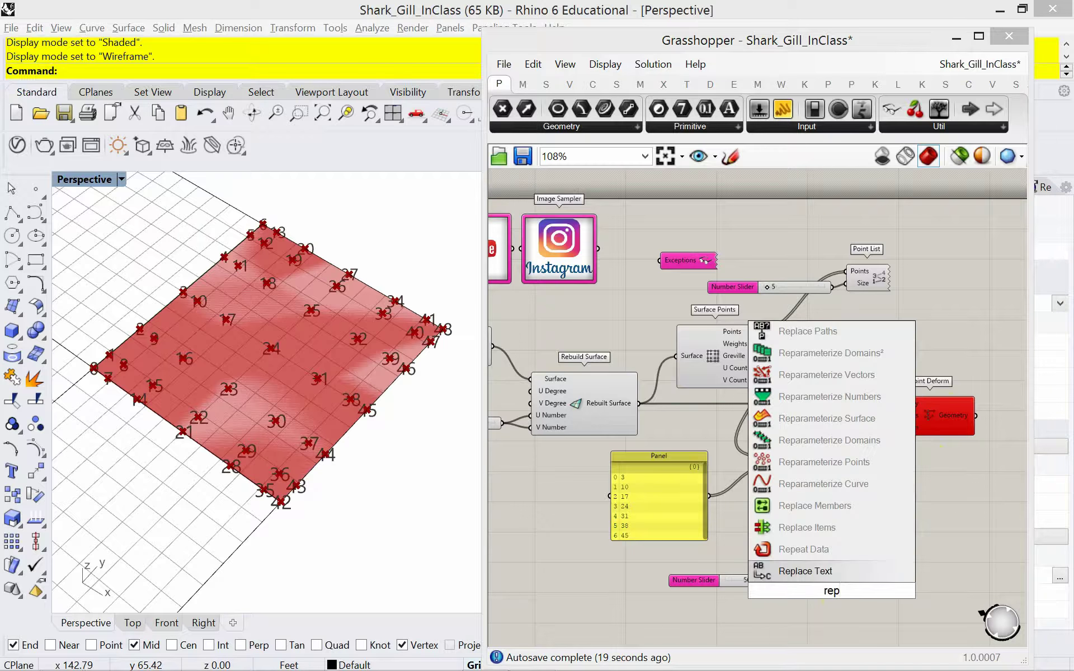
click(813, 552)
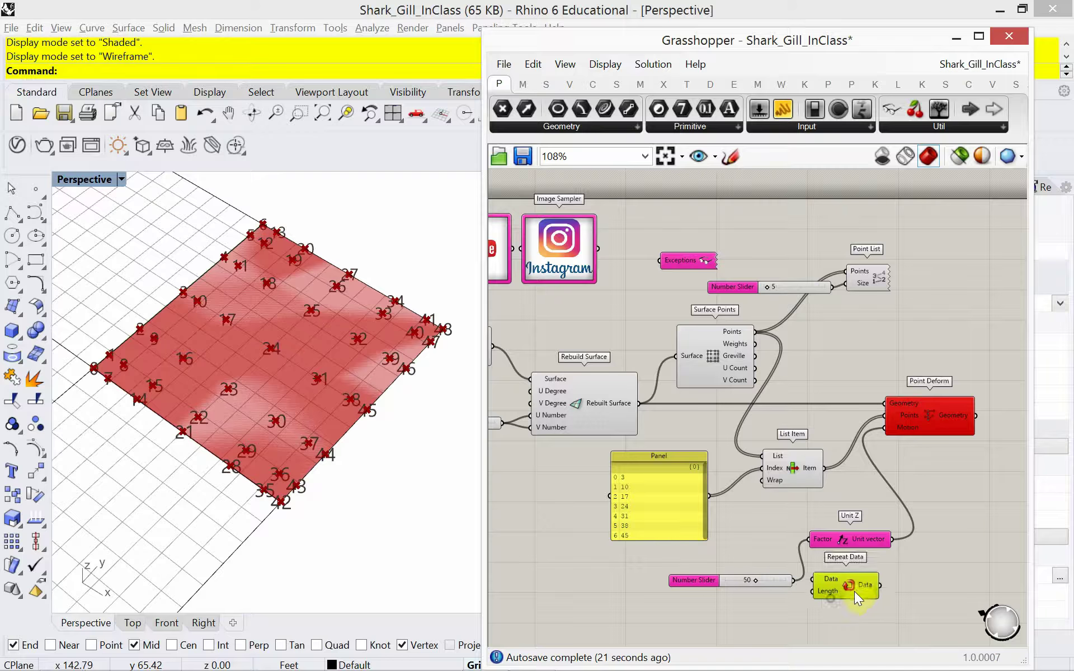
drag(857, 590, 938, 480)
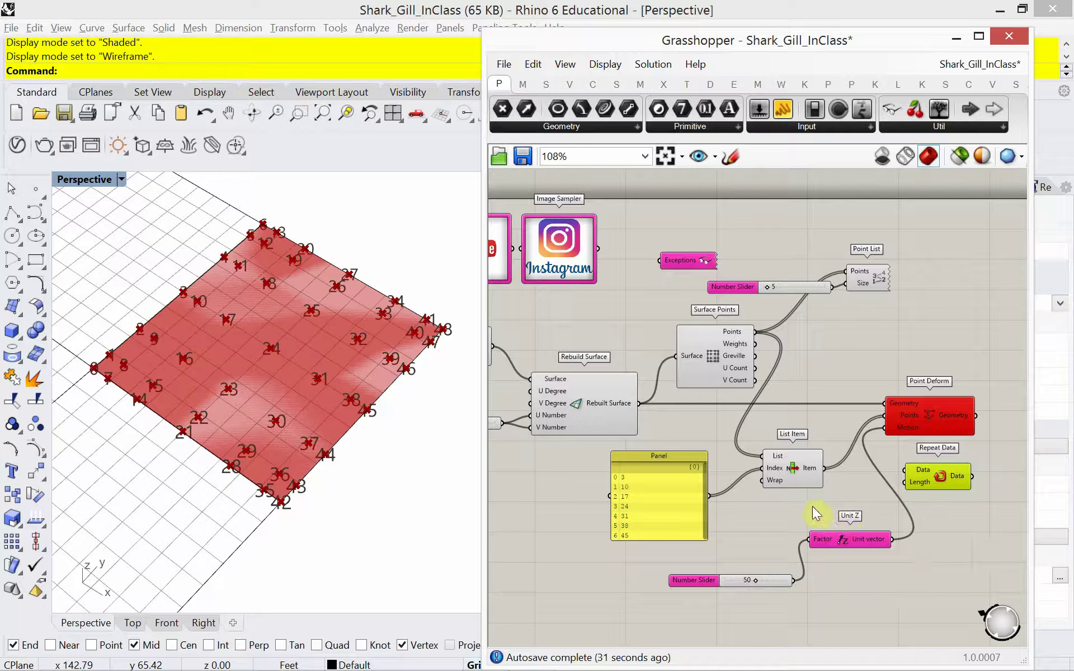
drag(929, 472, 914, 479)
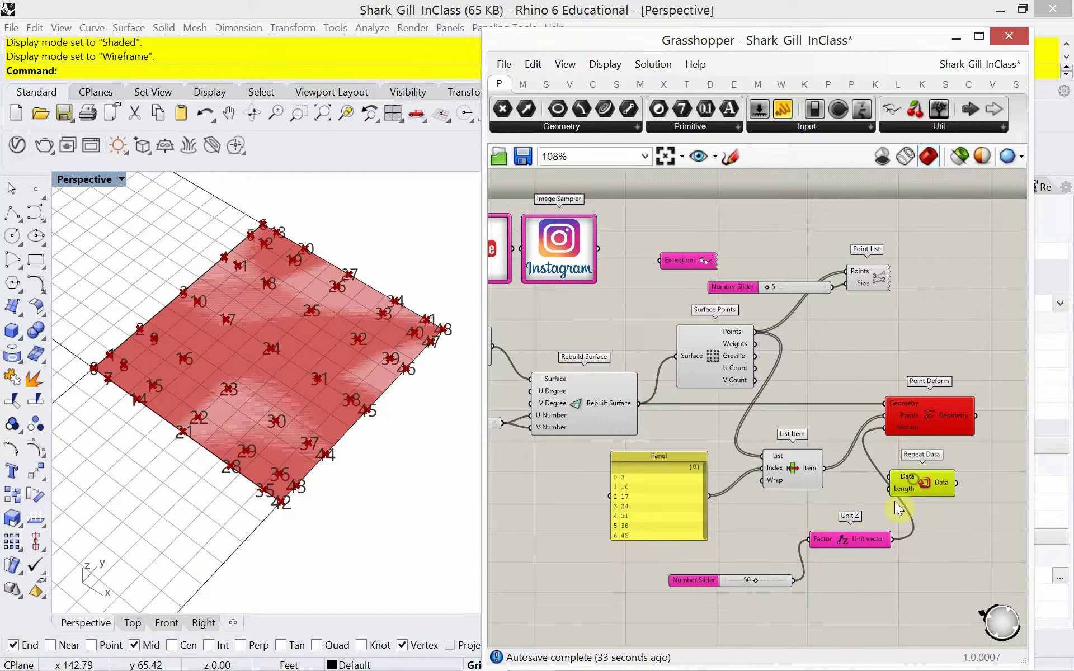
Examine how Repeat Data, List Length and the small panel feed Unit Z in the finished Deformed Srf group.
right_drag(886, 499, 814, 451)
scroll(814, 451, down, 8)
scroll(828, 542, up, 7)
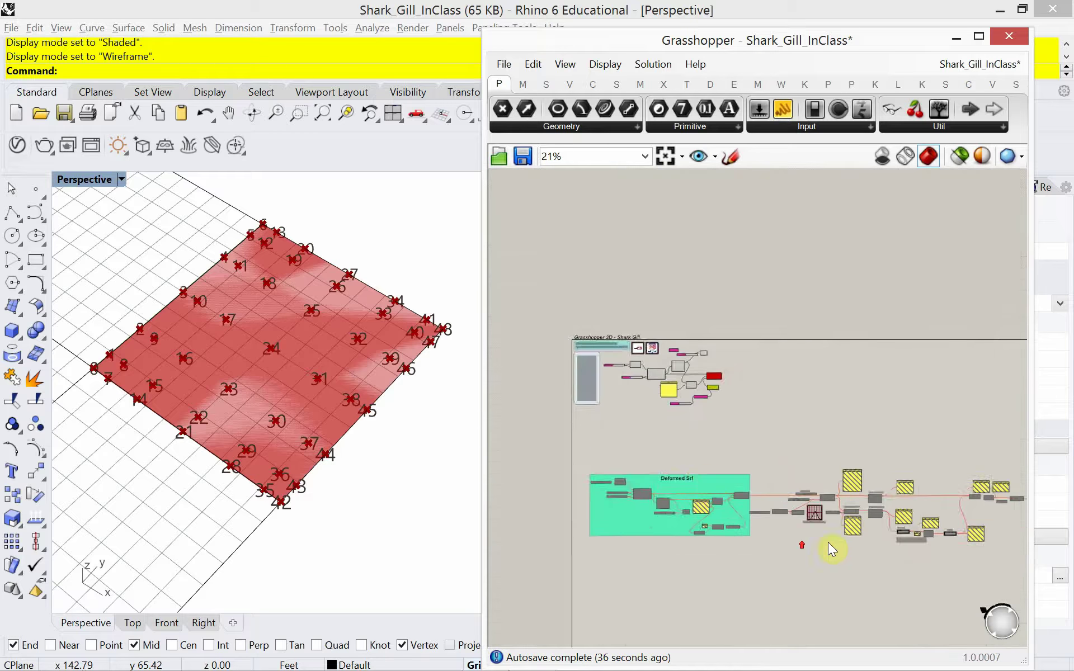
right_drag(808, 509, 896, 463)
scroll(897, 461, down, 3)
right_drag(567, 501, 672, 488)
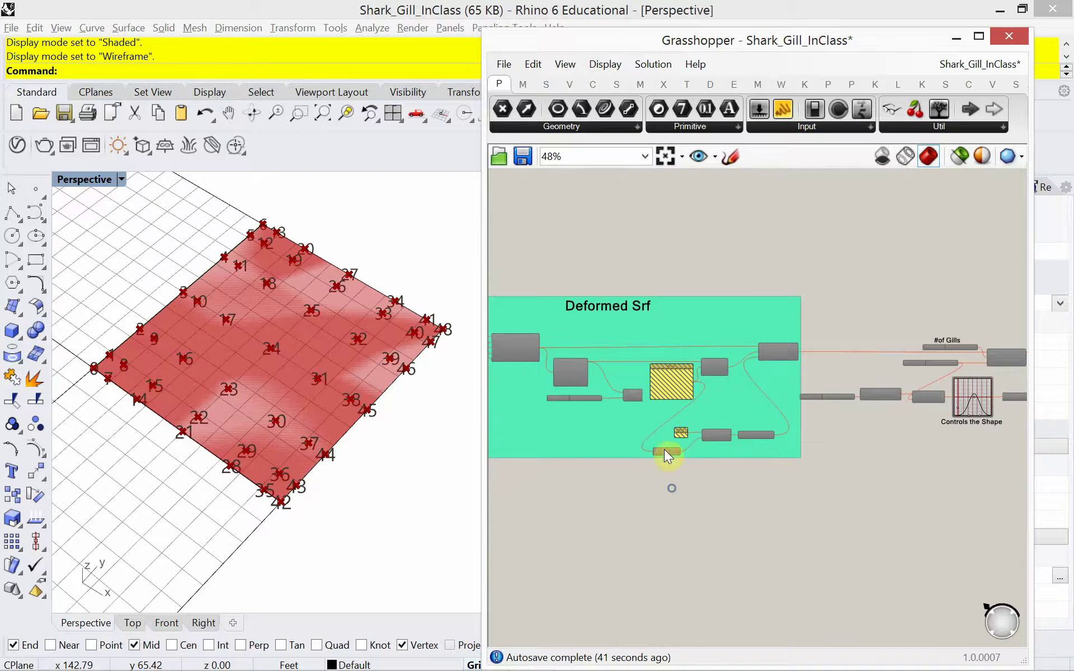
scroll(609, 417, up, 3)
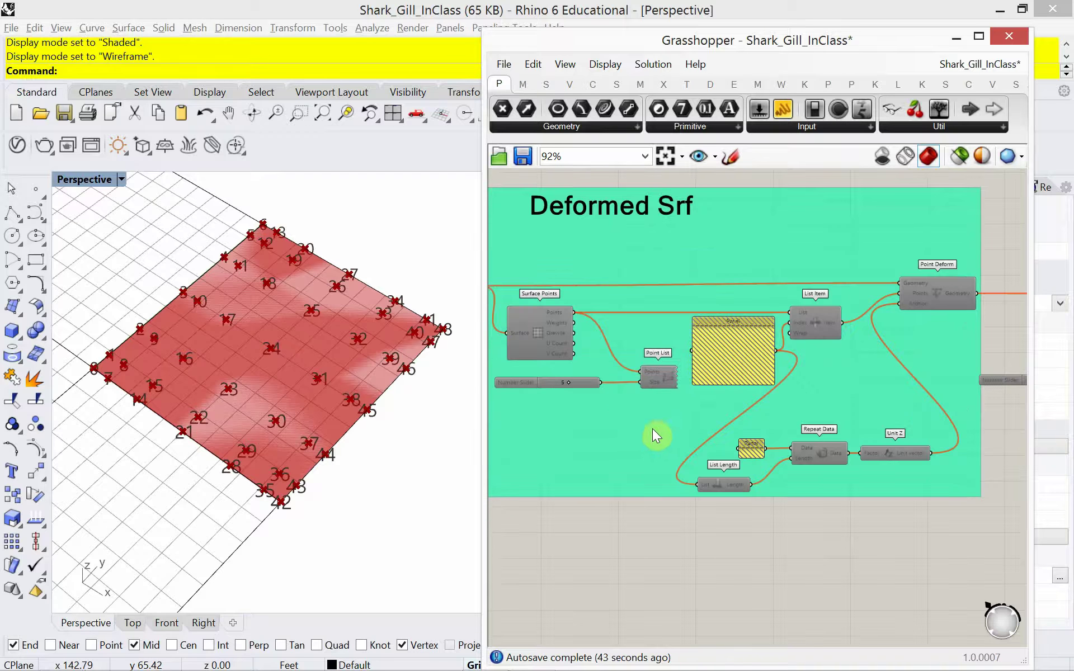
scroll(783, 461, up, 2)
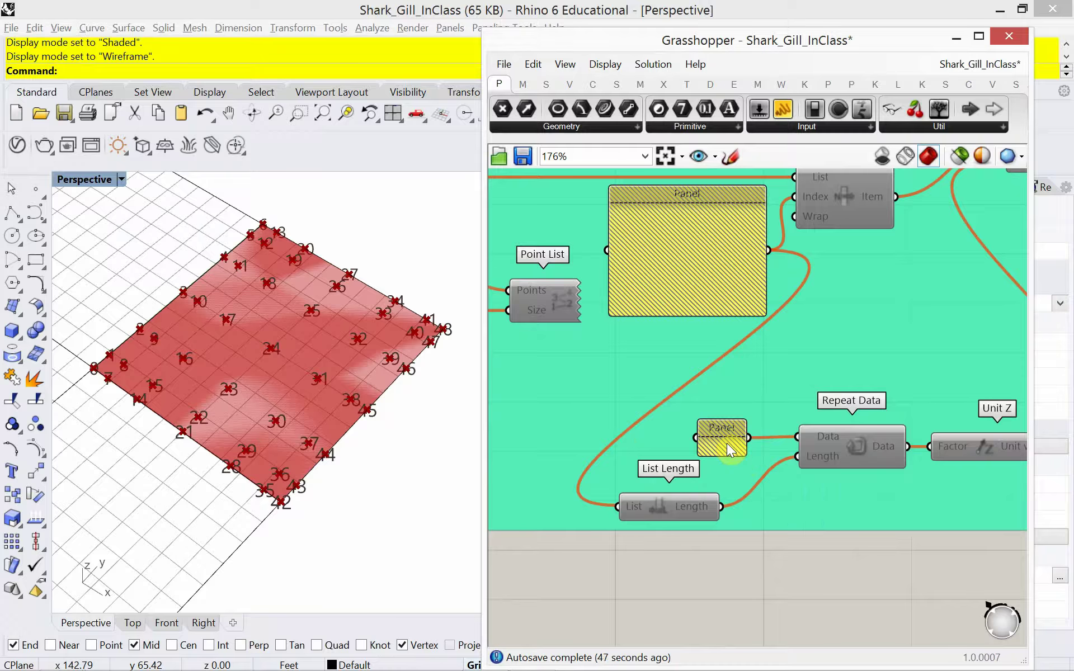
scroll(730, 445, down, 2)
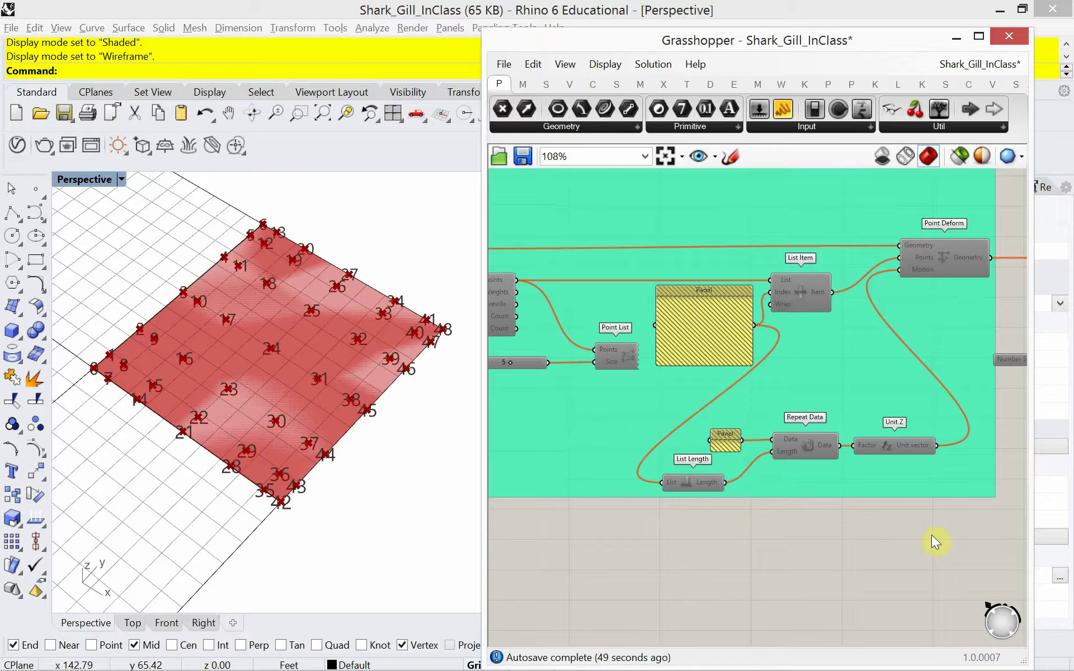
Select the whole finished reference definition, enable its components and inspect the values feeding Repeat Data.
drag(931, 535, 691, 425)
scroll(708, 442, down, 4)
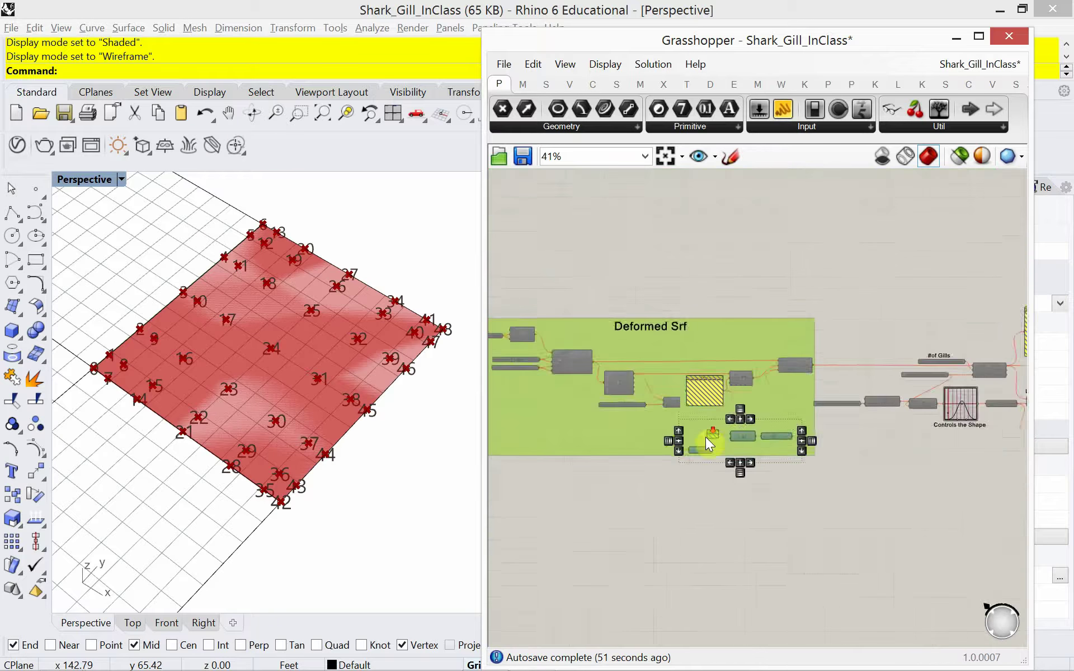
scroll(706, 438, down, 5)
drag(933, 481, 733, 439)
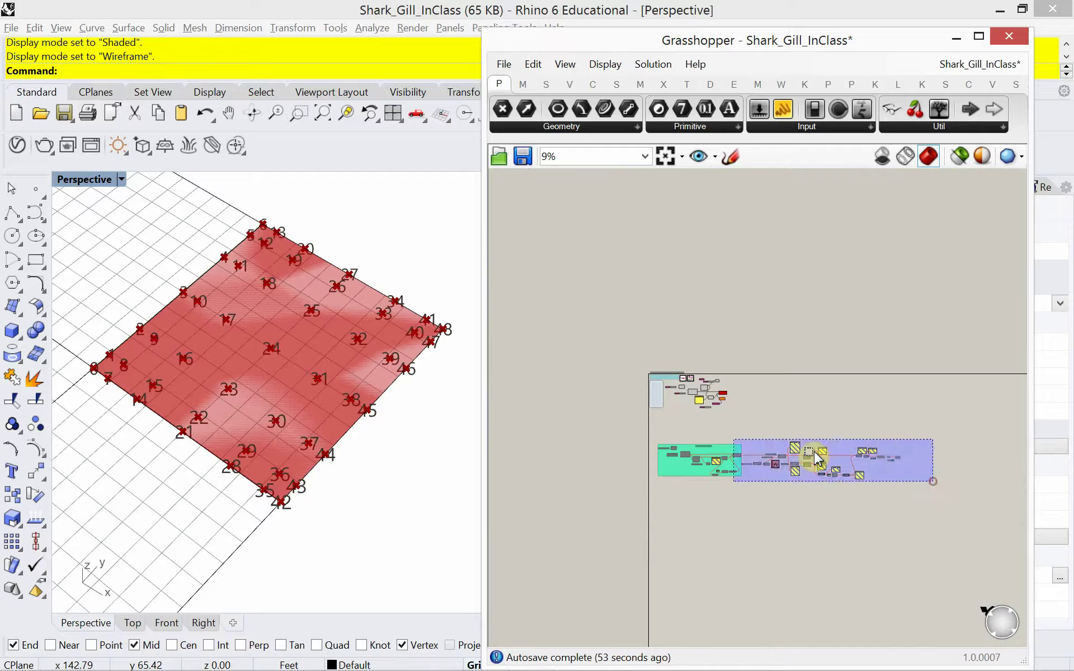
drag(815, 455, 622, 437)
right_click(720, 454)
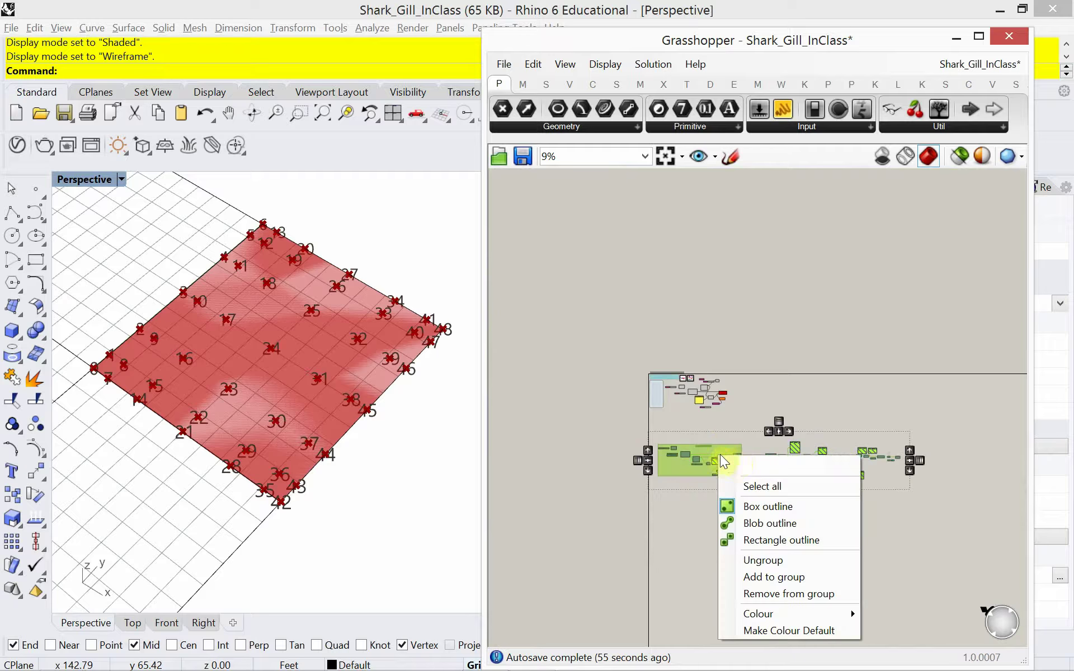
click(692, 525)
scroll(768, 508, up, 3)
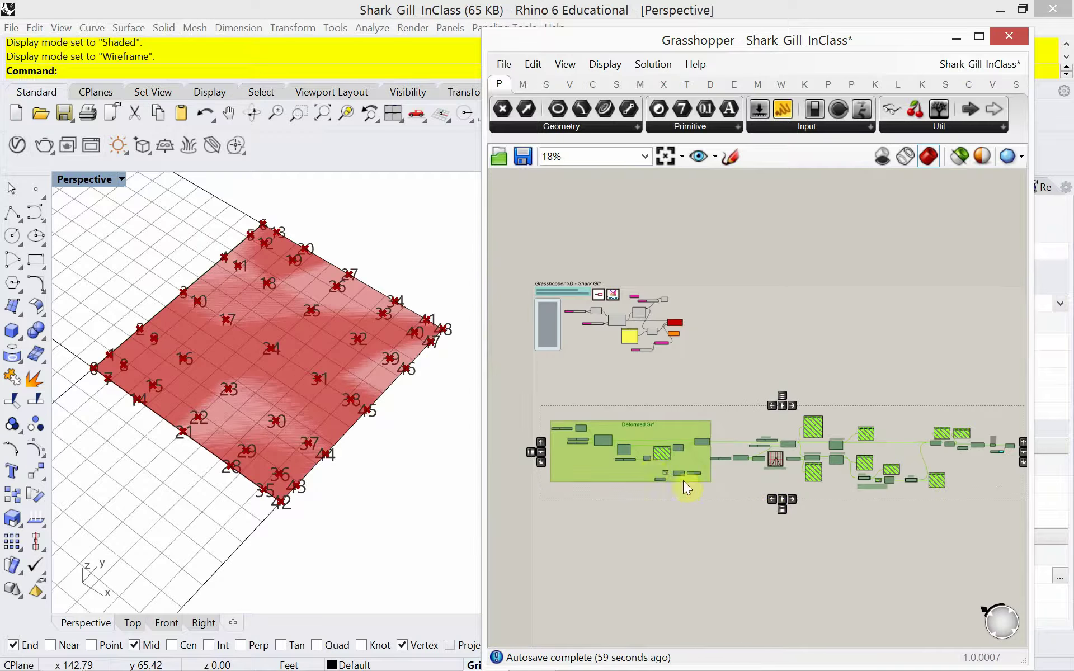
right_click(726, 418)
click(757, 458)
scroll(688, 487, up, 5)
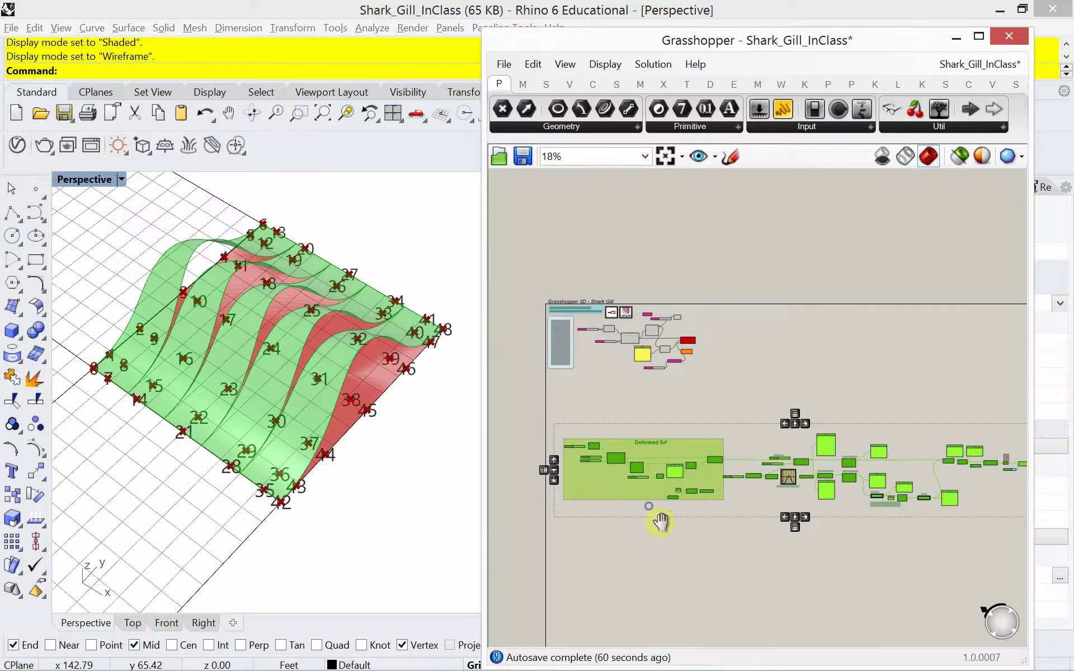
scroll(674, 498, up, 2)
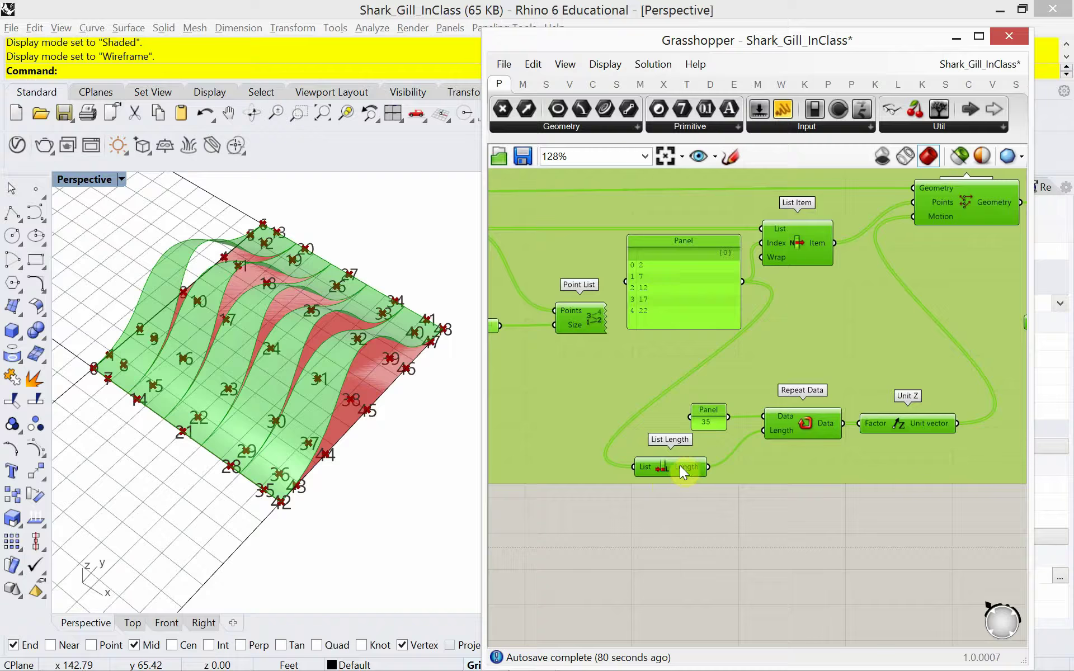
Disable all components of the finished reference definition again.
right_click(733, 518)
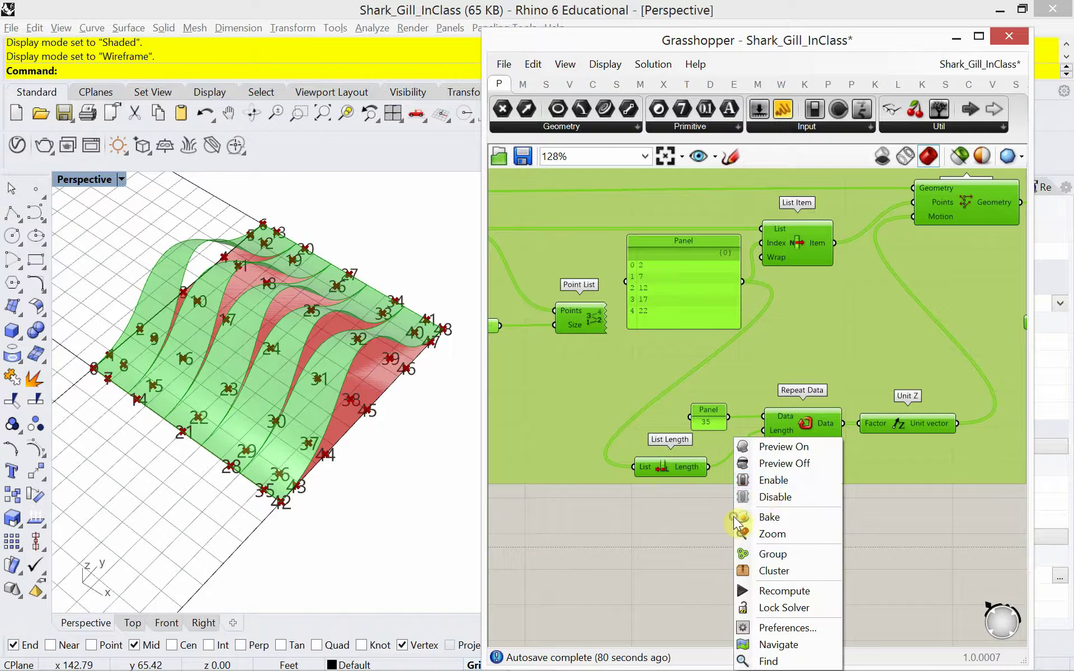
click(753, 495)
scroll(727, 511, down, 10)
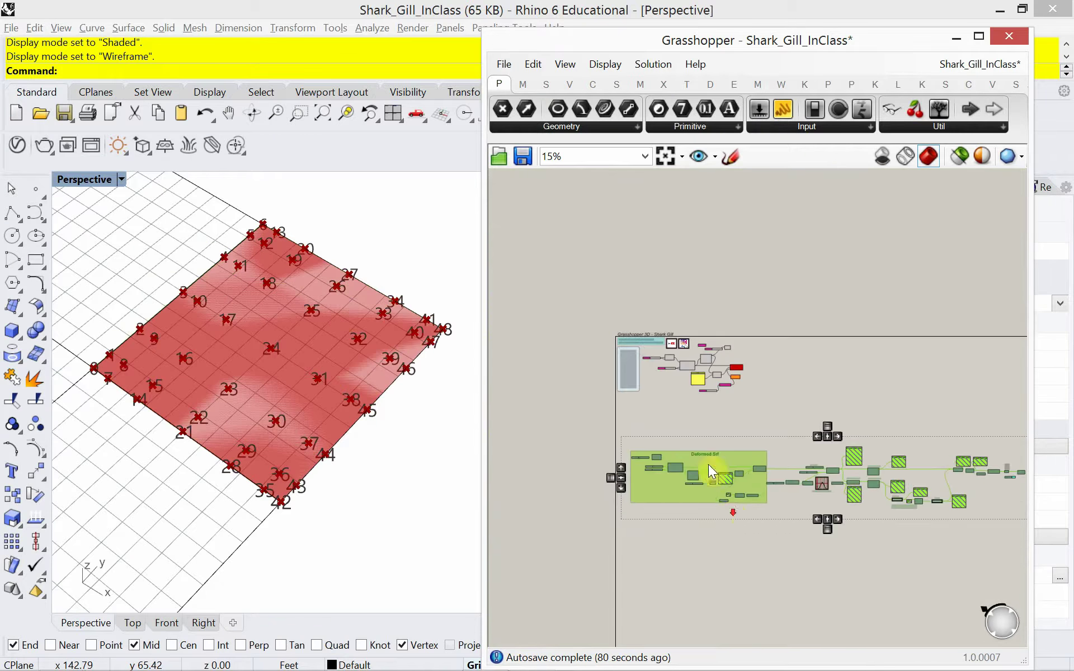
Move Repeat Data between the 50 number slider and Unit Z in the new definition.
scroll(735, 386, up, 8)
scroll(692, 338, up, 3)
right_drag(688, 343, 775, 434)
scroll(775, 435, down, 2)
drag(849, 381, 741, 448)
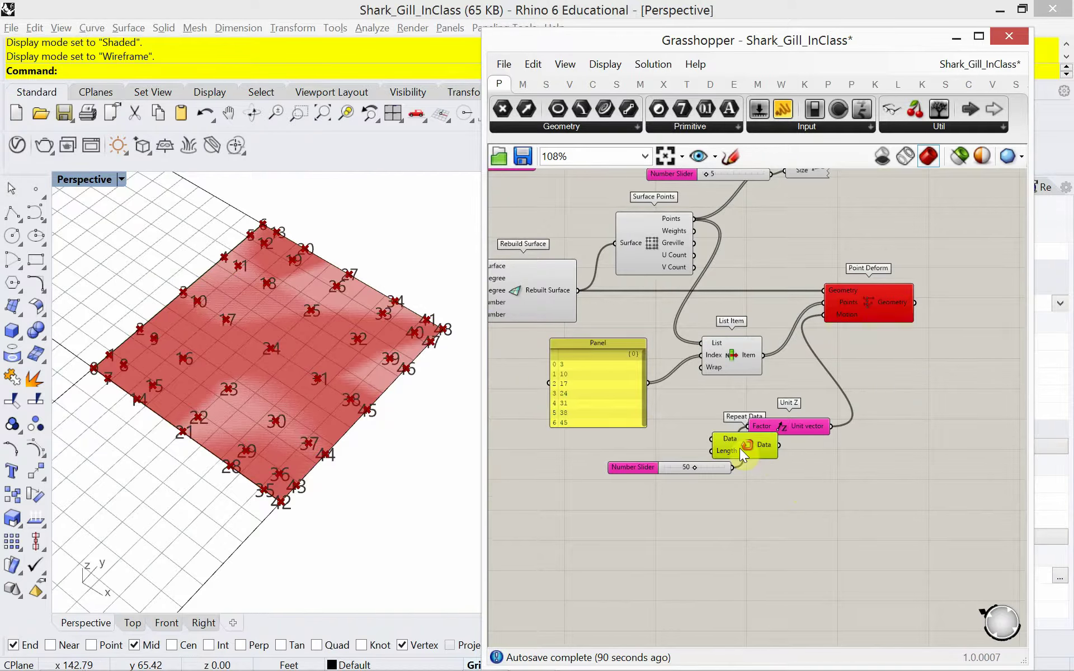
Add a List Length component beside the point-index panel and connect the panel to its List input.
double_click(674, 418)
text(l)
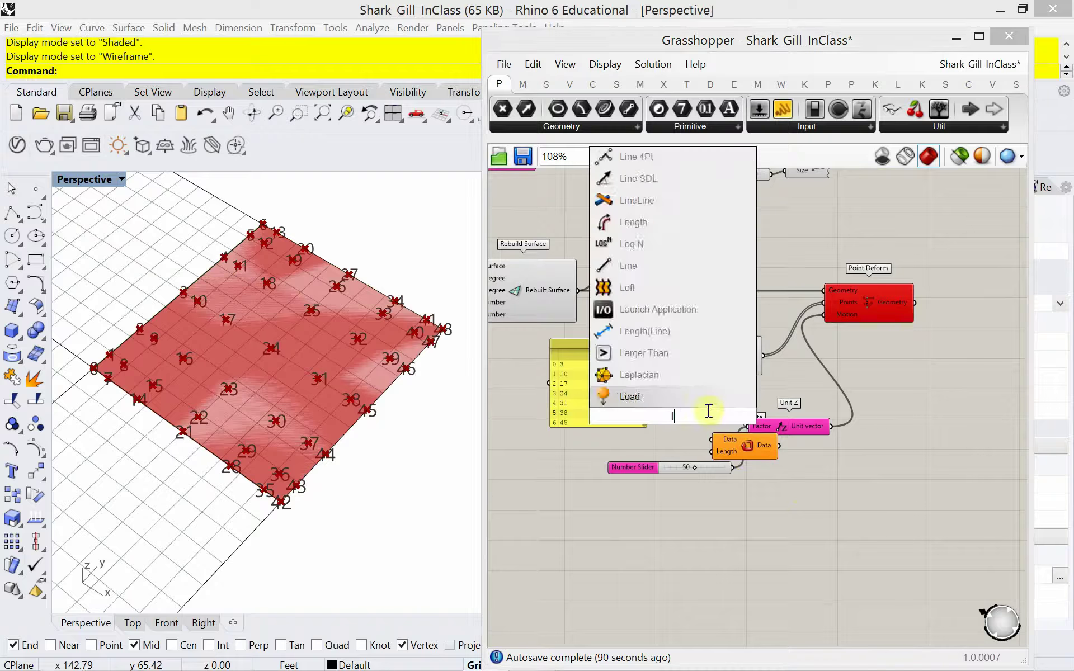
text(ist)
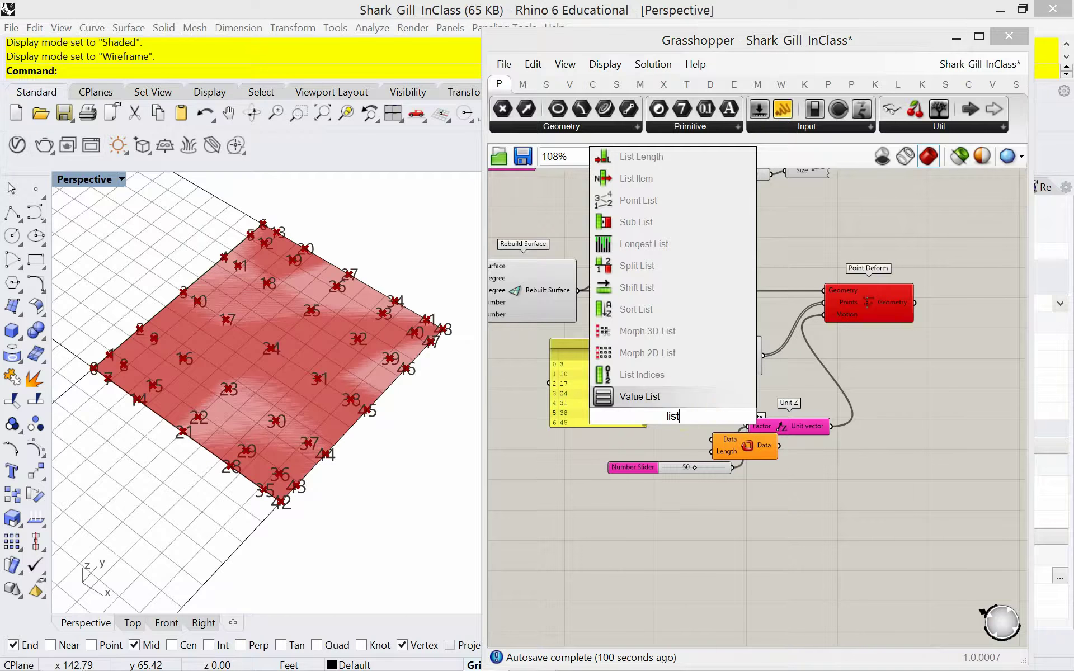
click(663, 159)
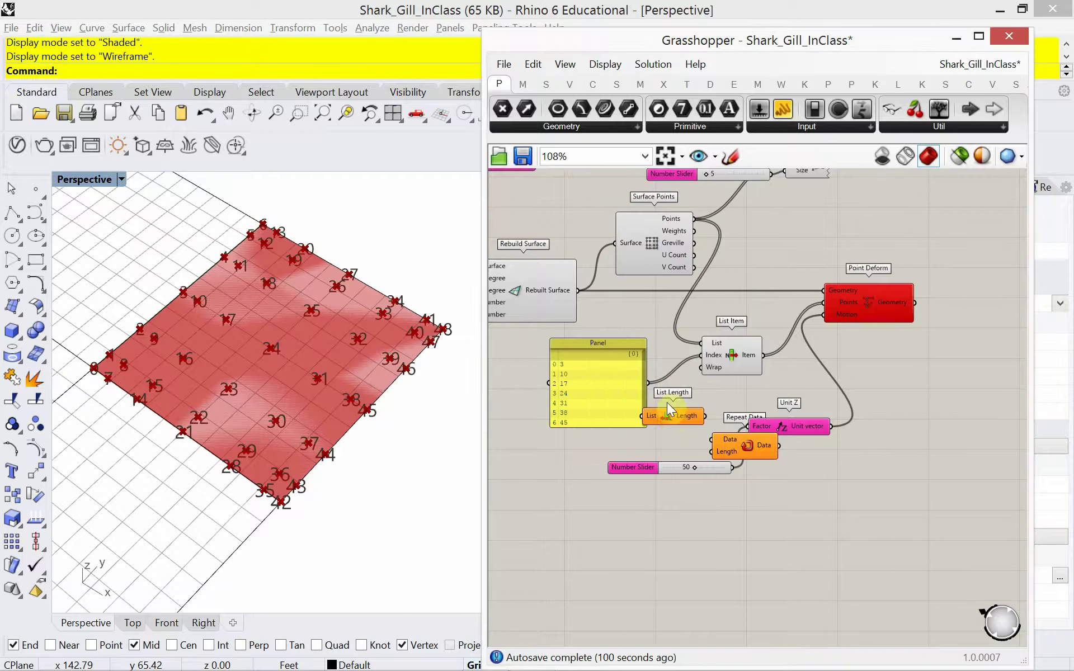
mouse_move(669, 415)
mouse_down()
mouse_move(690, 419)
mouse_move(690, 398)
mouse_move(657, 391)
mouse_move(663, 399)
mouse_up()
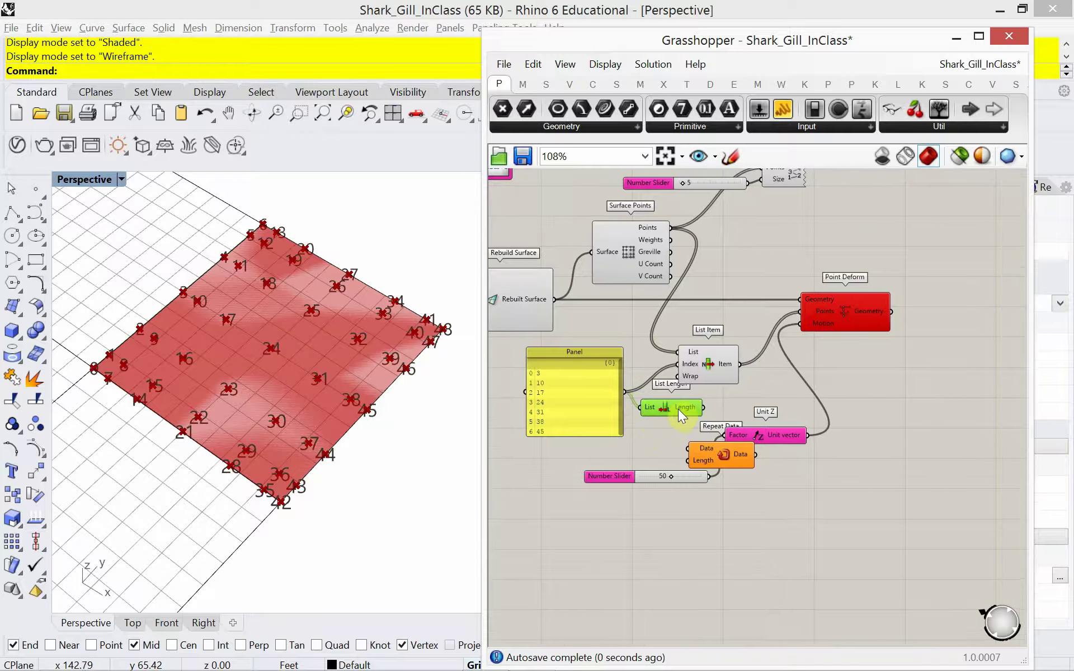
Connect List Length's output to Repeat Data's Length input.
scroll(674, 414, up, 5)
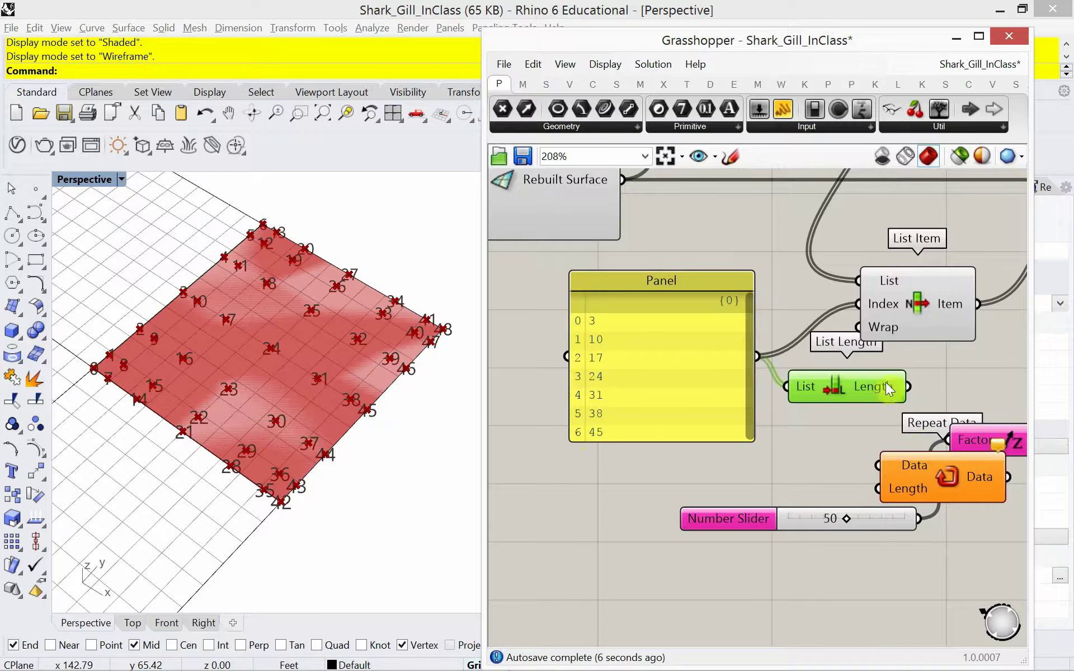
drag(907, 386, 878, 489)
right_drag(861, 498, 686, 477)
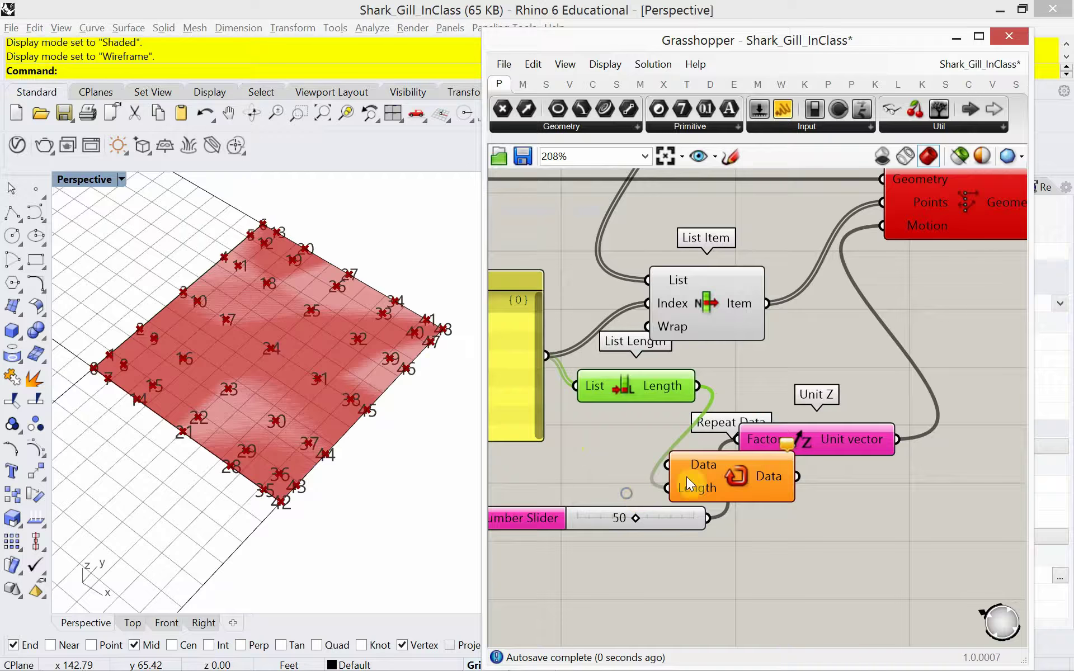
Move Repeat Data past Unit Z, into the open canvas below Point Deform.
drag(751, 475, 868, 371)
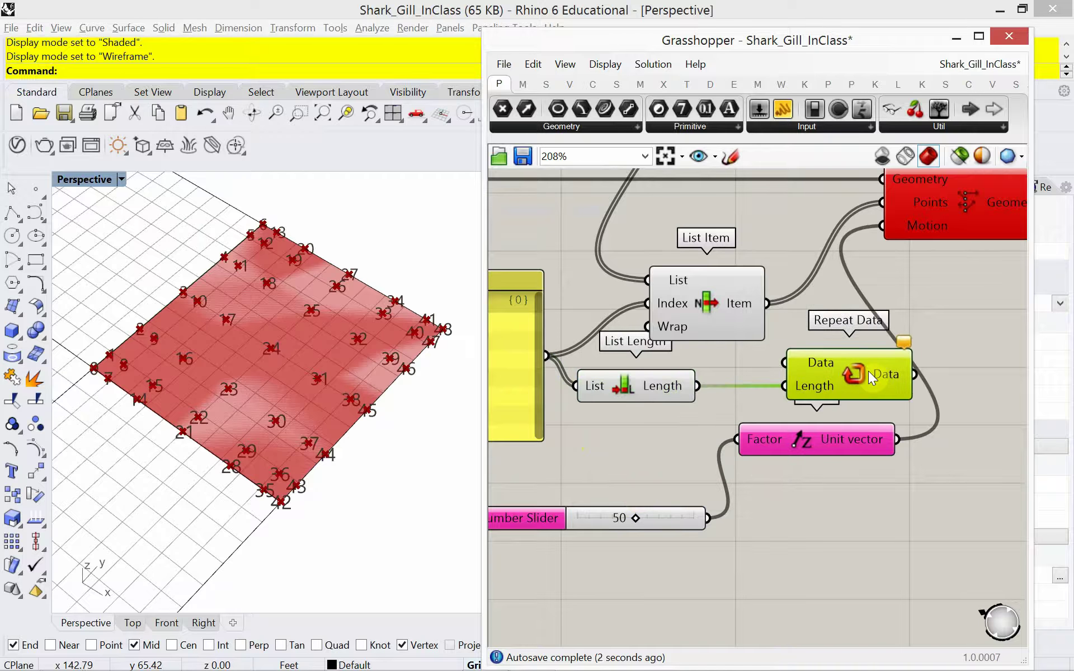
scroll(806, 455, down, 3)
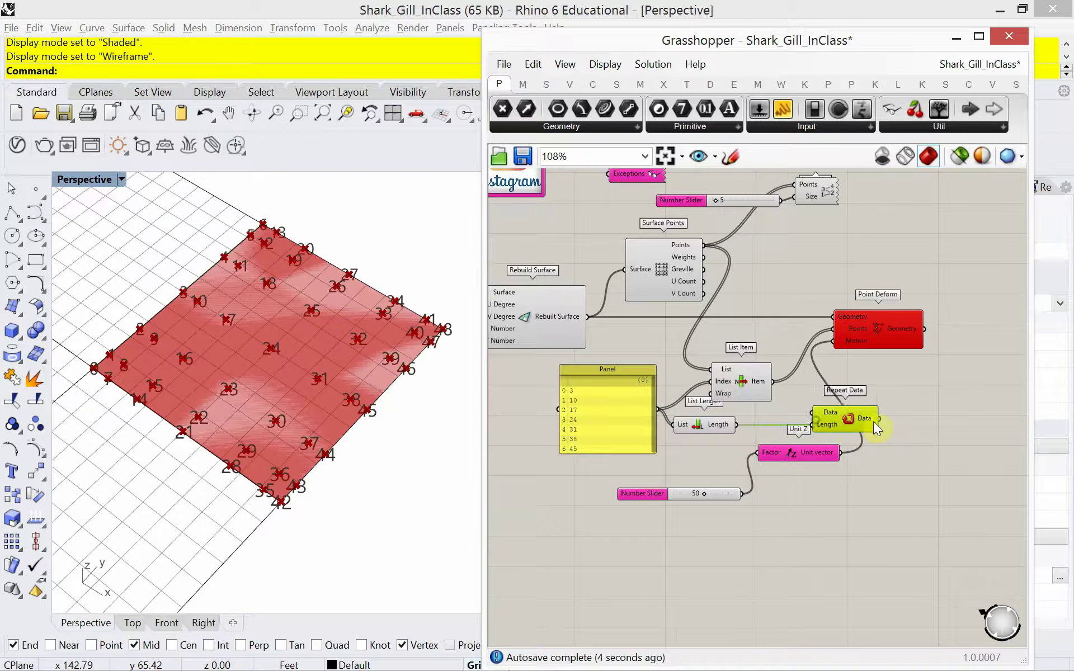
drag(876, 429, 909, 430)
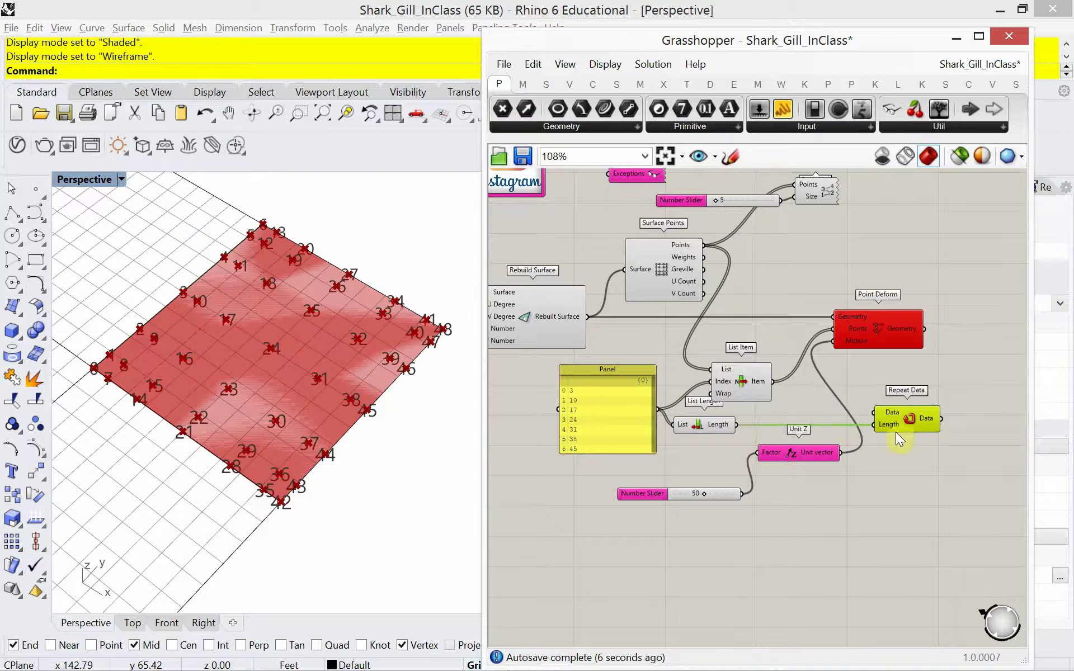
mouse_move(911, 425)
mouse_down()
mouse_move(902, 426)
mouse_move(916, 425)
mouse_up()
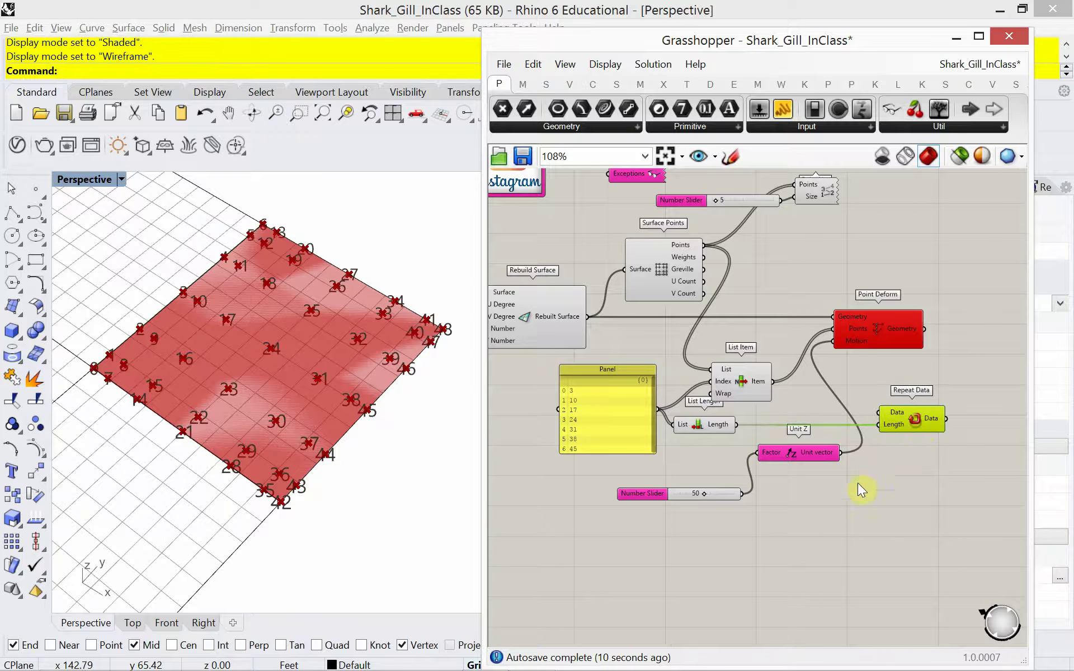
Following the reference definition, place Repeat Data before Unit Z, feeding the 50 slider into Data and Repeat Data's output into Factor.
scroll(858, 482, down, 6)
right_drag(802, 495, 678, 405)
scroll(633, 574, up, 8)
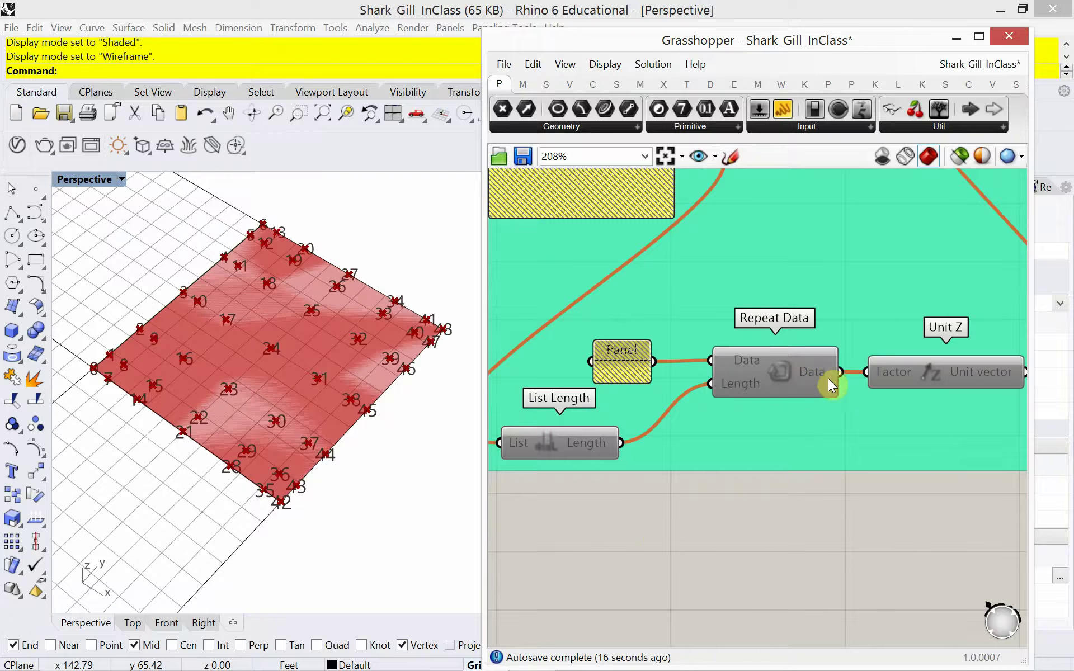
scroll(753, 426, down, 10)
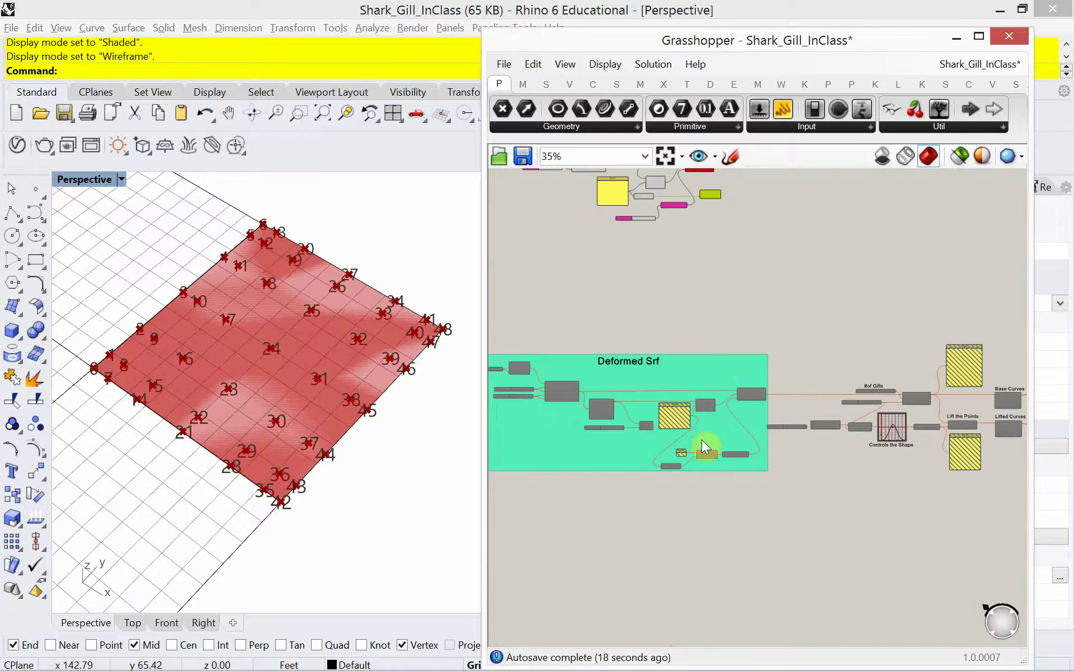
scroll(693, 351, up, 7)
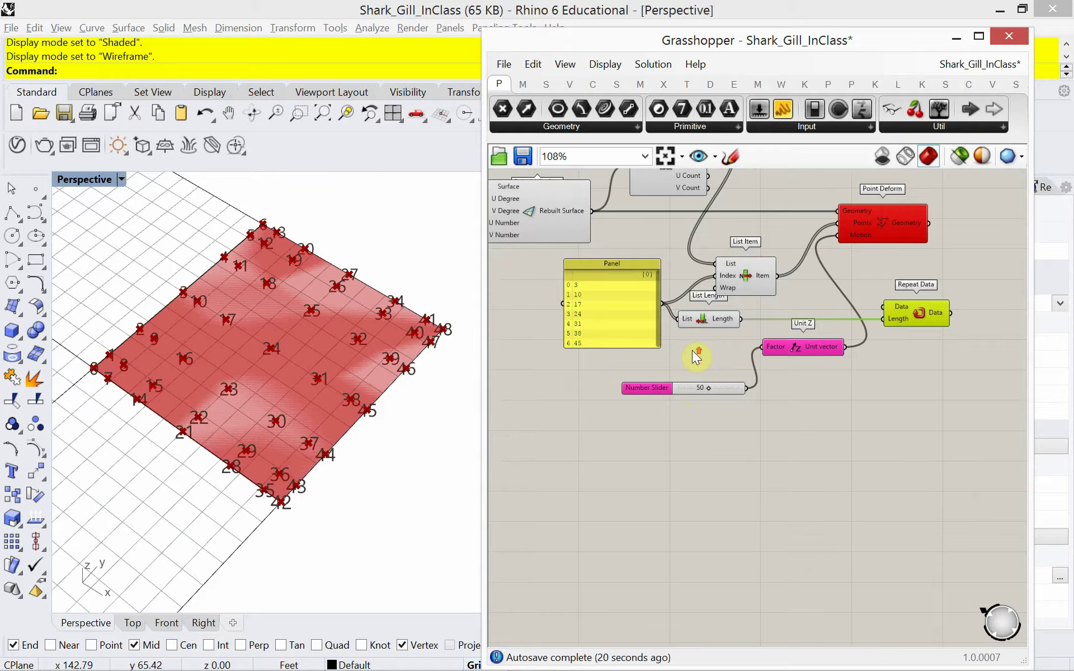
scroll(784, 386, up, 2)
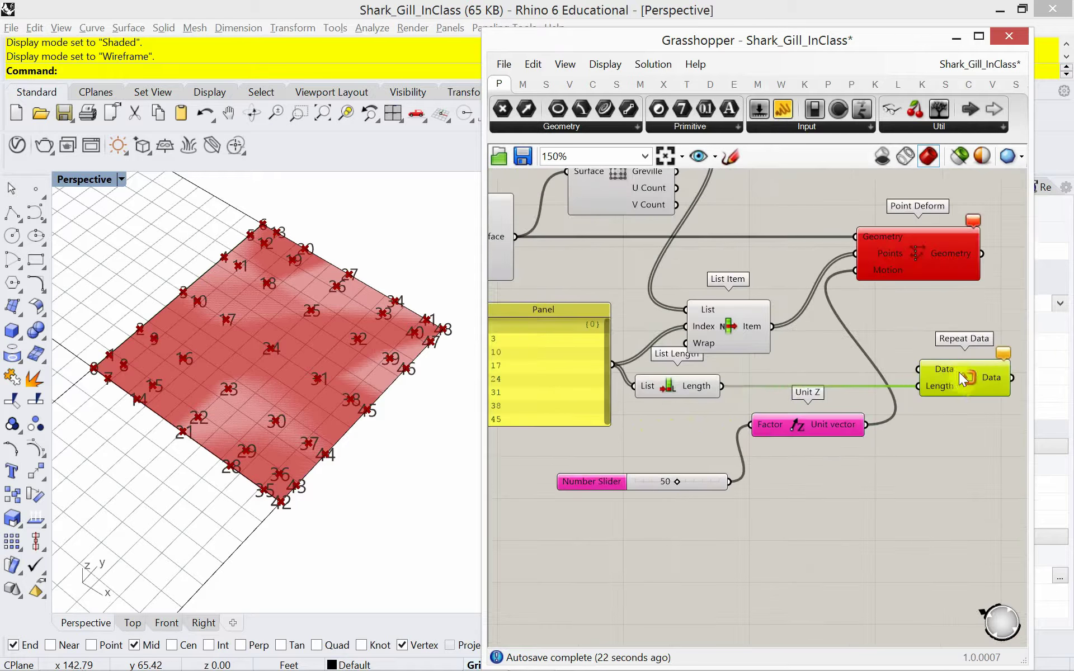
drag(959, 372, 758, 431)
drag(773, 431, 822, 440)
mouse_move(713, 458)
mouse_down()
mouse_move(768, 451)
mouse_move(727, 484)
mouse_move(695, 448)
mouse_up()
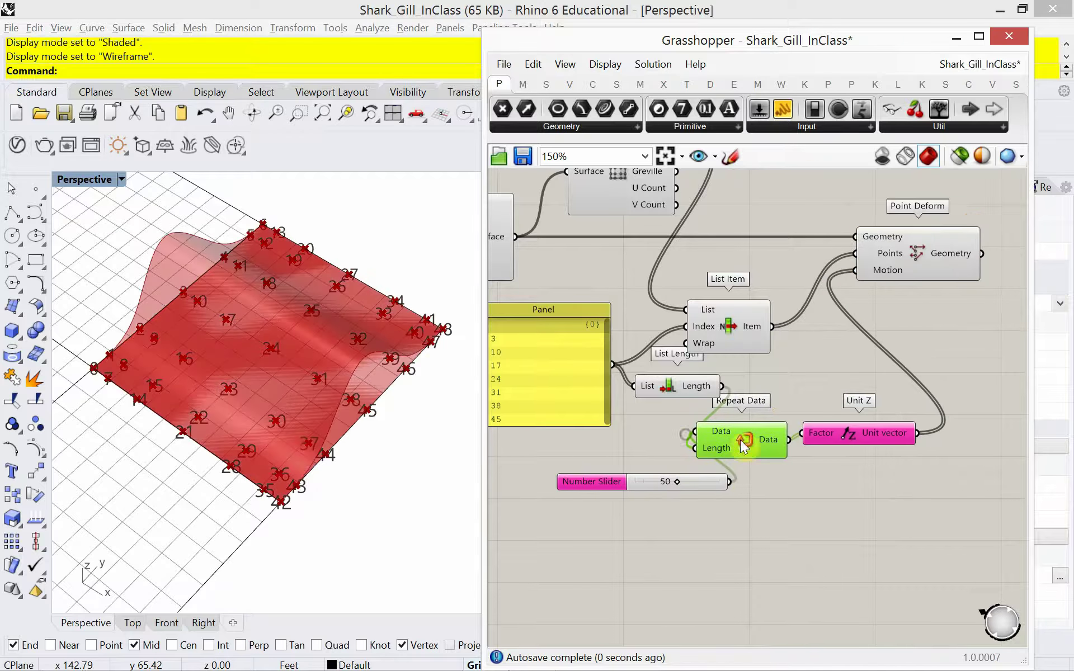
Spread out the layout by shifting Point Deform, Repeat Data and Unit Z farther from the number slider and List Length.
scroll(815, 491, down, 3)
drag(857, 327, 929, 328)
click(826, 495)
drag(830, 532, 763, 464)
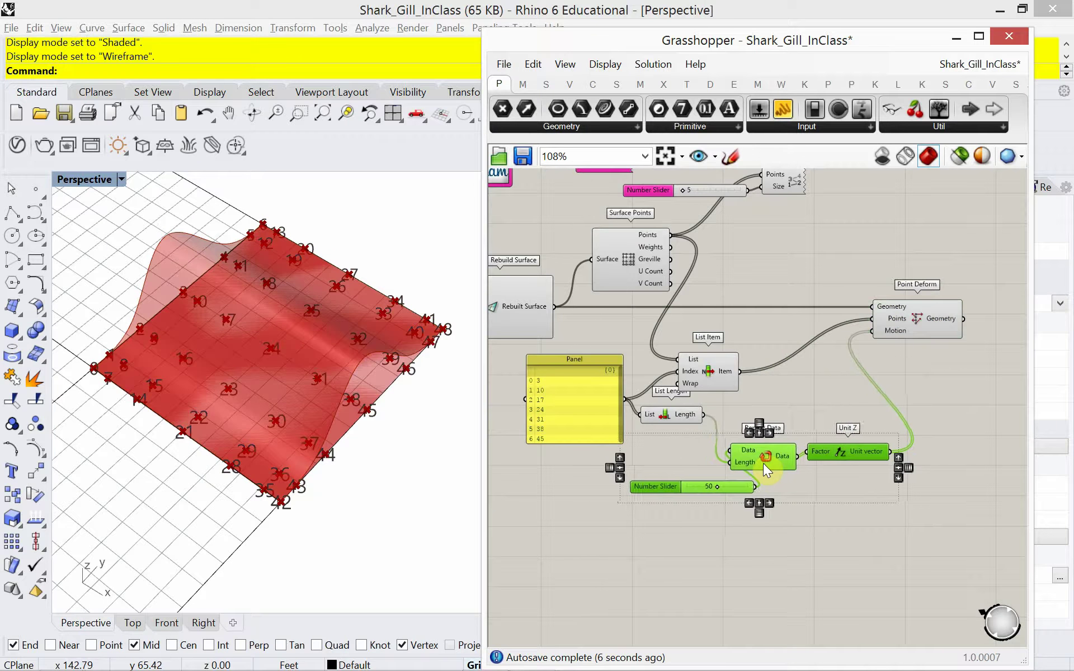
click(797, 484)
mouse_move(842, 481)
mouse_down()
mouse_move(760, 424)
mouse_move(798, 459)
mouse_move(841, 459)
mouse_up()
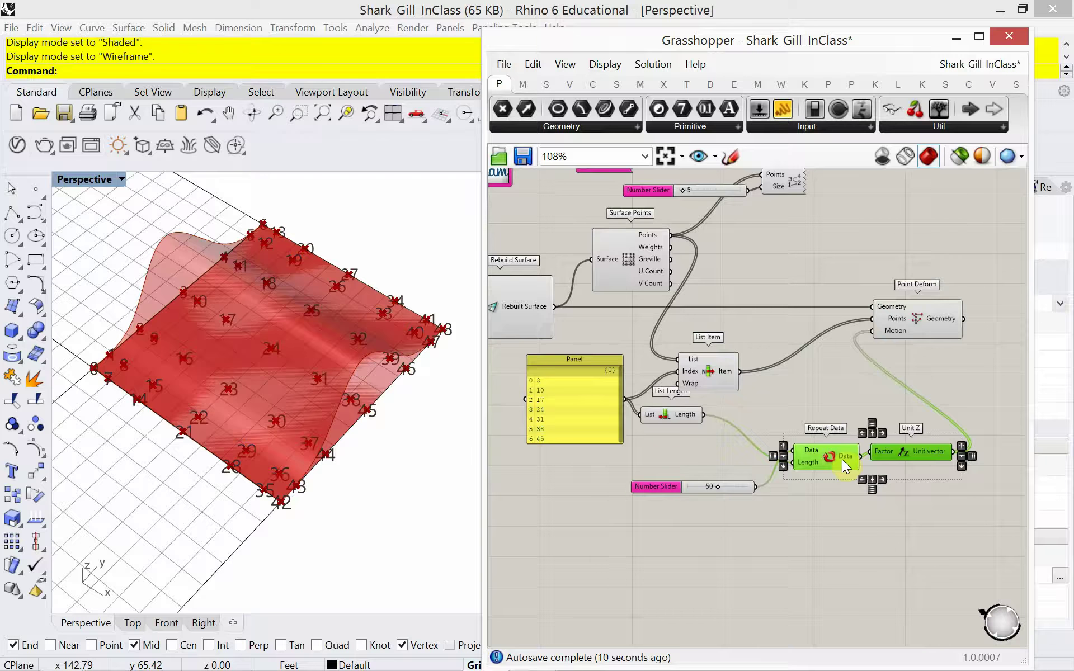
Align the 50 number slider closer to Repeat Data and shift List Item and Point Deform slightly for clearer wiring.
scroll(775, 508, up, 3)
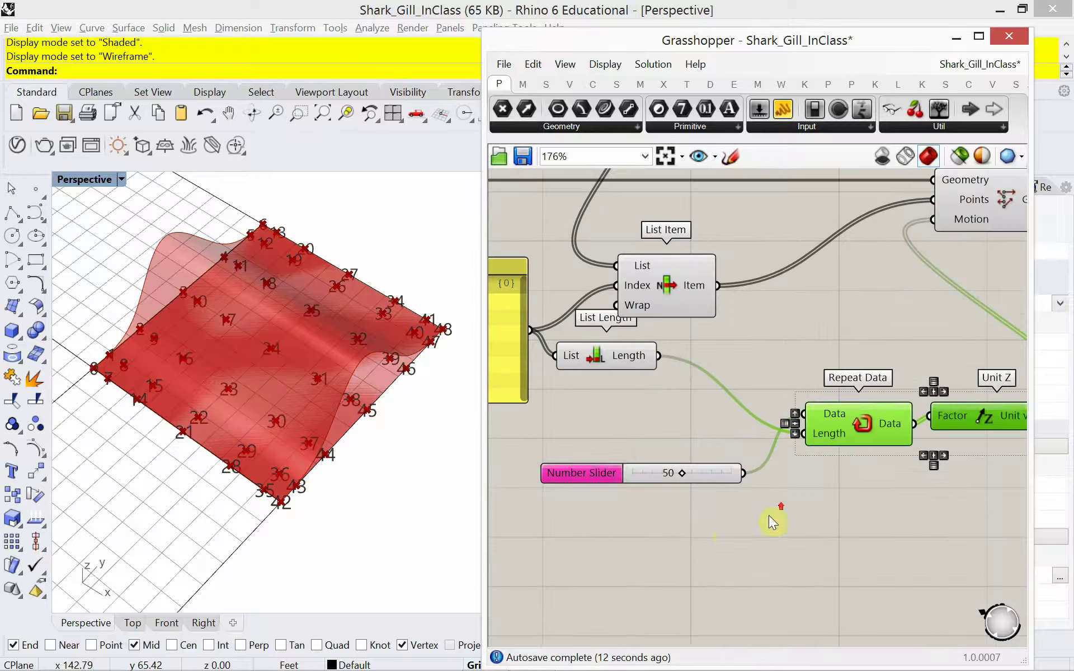
click(722, 528)
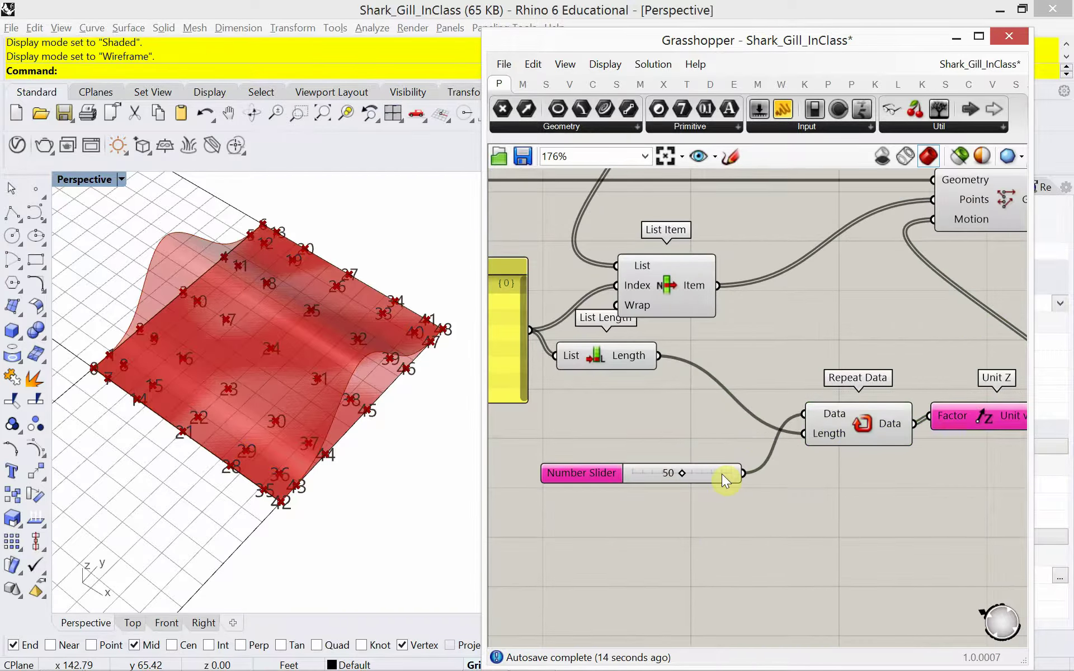
mouse_move(722, 474)
mouse_down()
mouse_move(796, 379)
mouse_move(731, 423)
mouse_move(733, 458)
mouse_up()
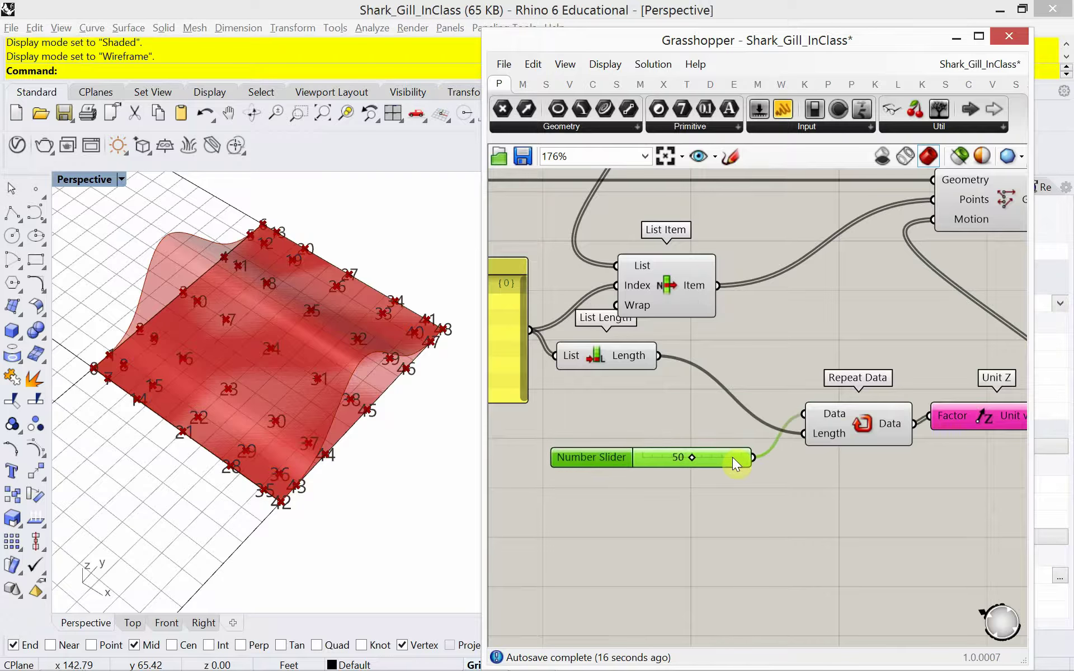
scroll(710, 472, down, 3)
click(728, 370)
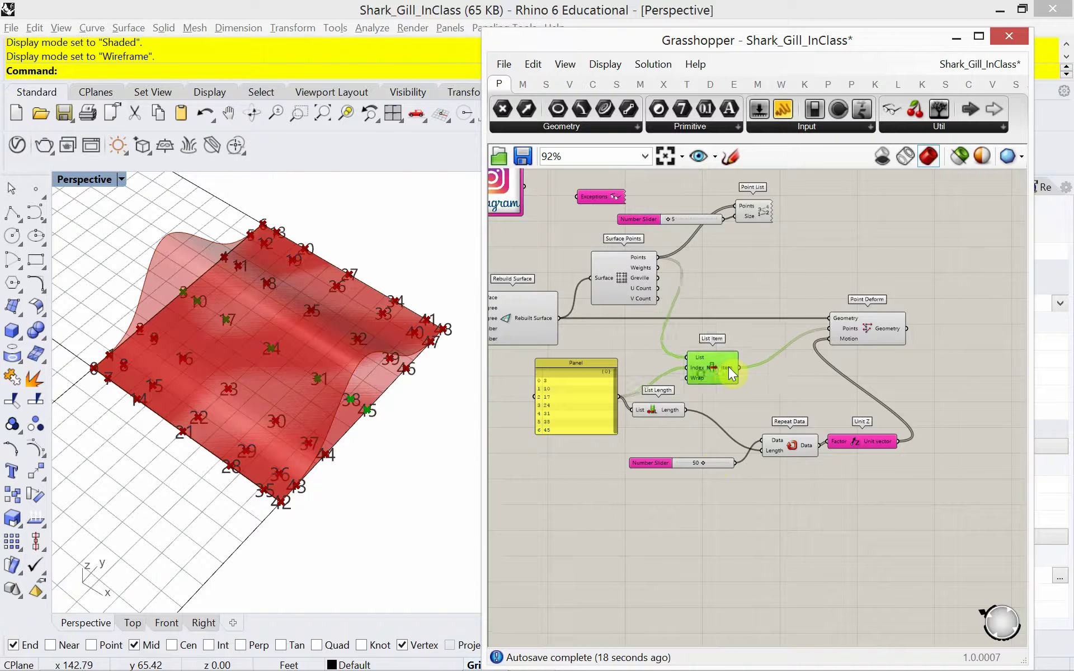
drag(729, 367, 746, 363)
right_drag(786, 385, 764, 382)
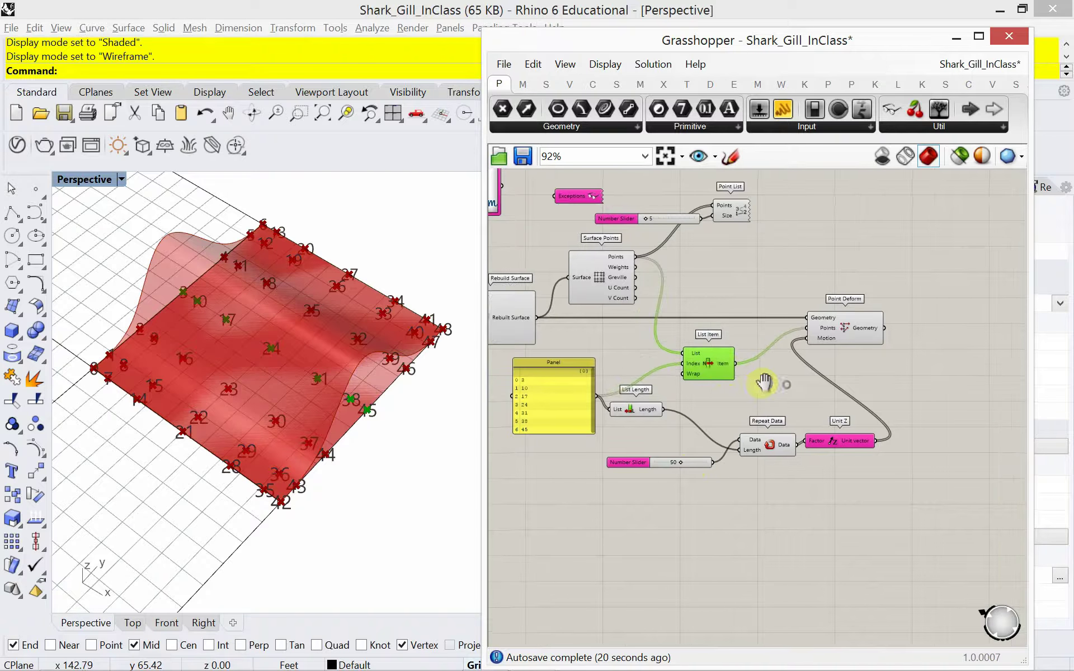
drag(840, 341, 856, 339)
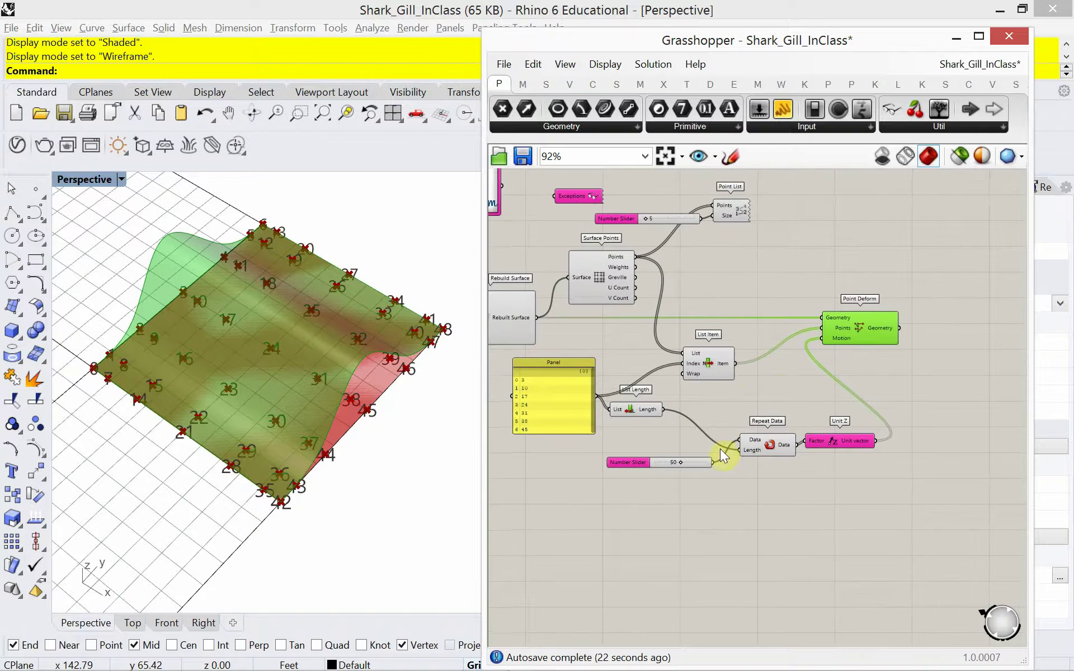
Move List Length slightly away from the point-index panel, clear of List Item.
right_drag(721, 449, 734, 424)
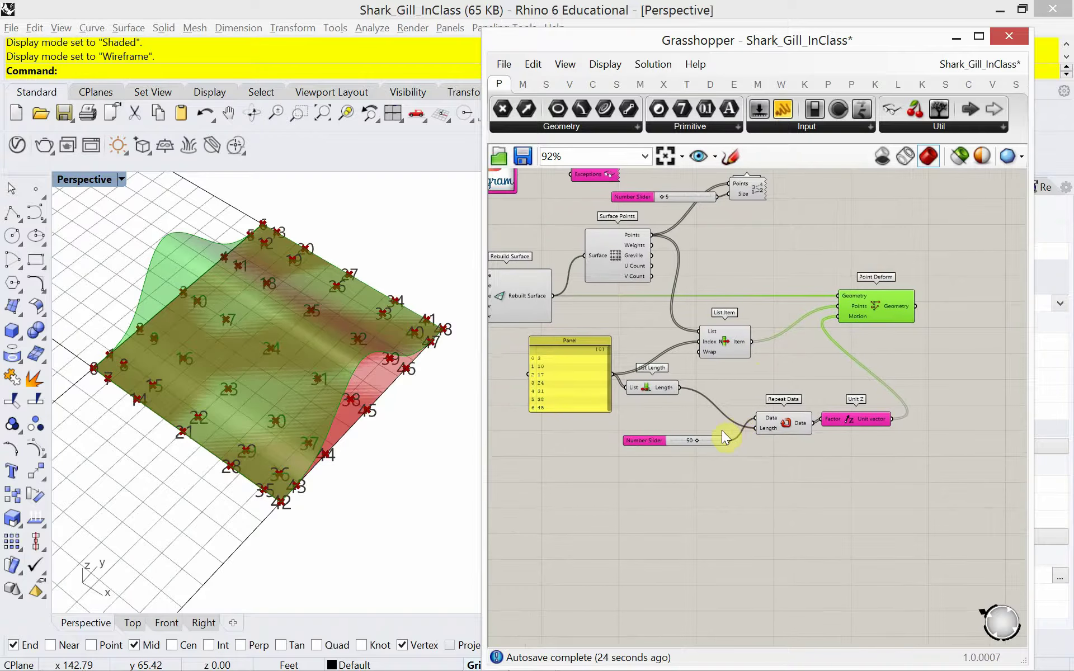
right_drag(375, 402, 351, 398)
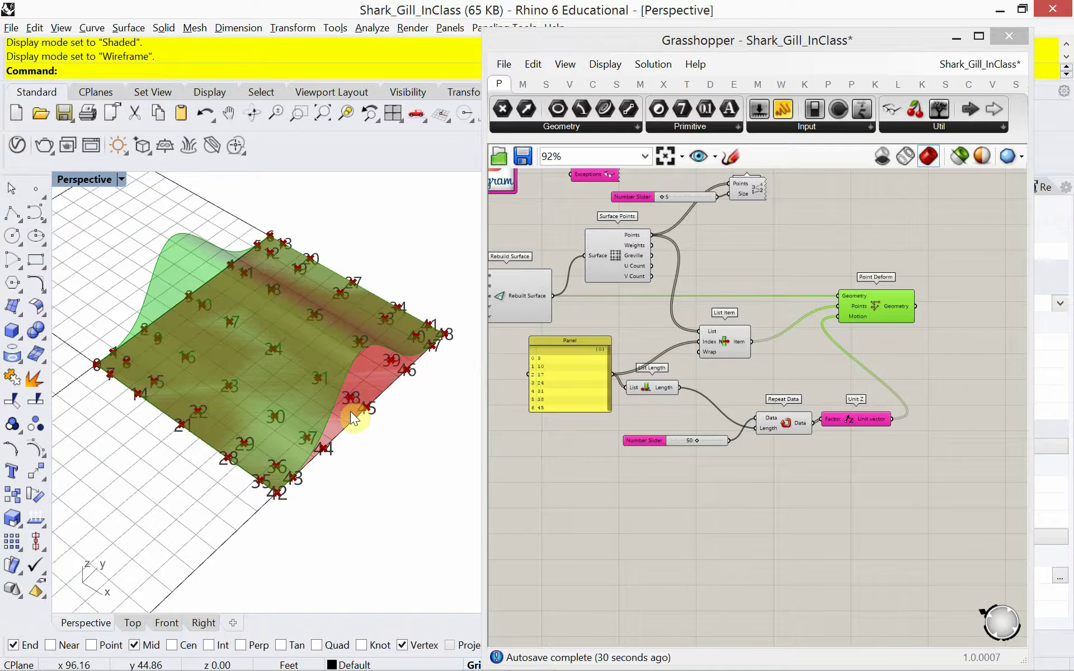
drag(648, 394, 669, 401)
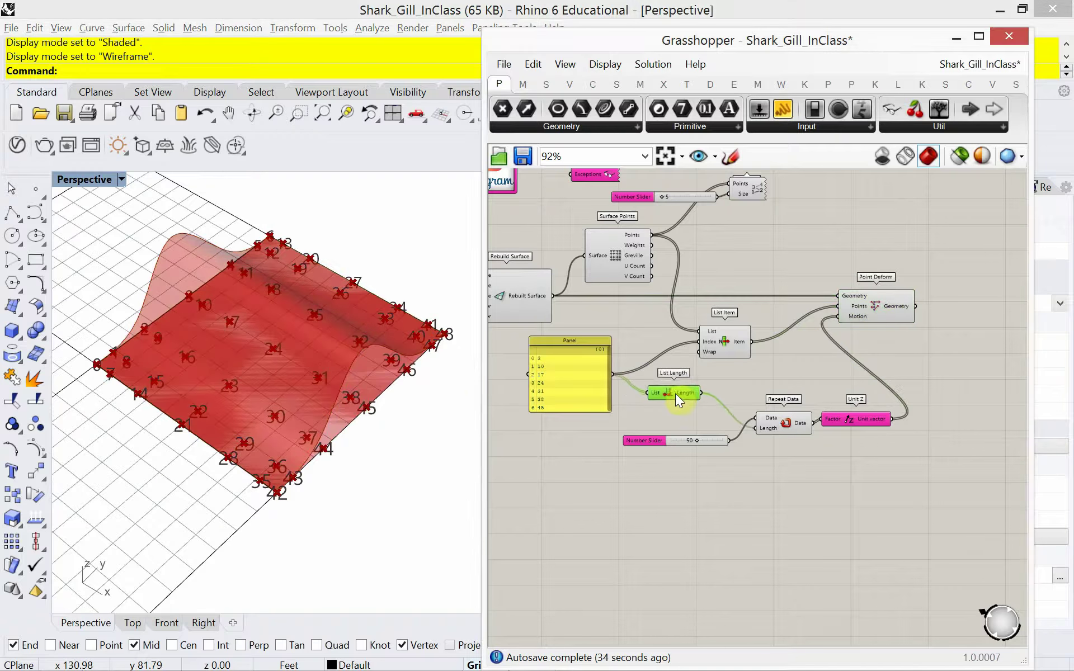
Highlight the Point Deform surface and set the motion height slider feeding Repeat Data to 45.
click(878, 308)
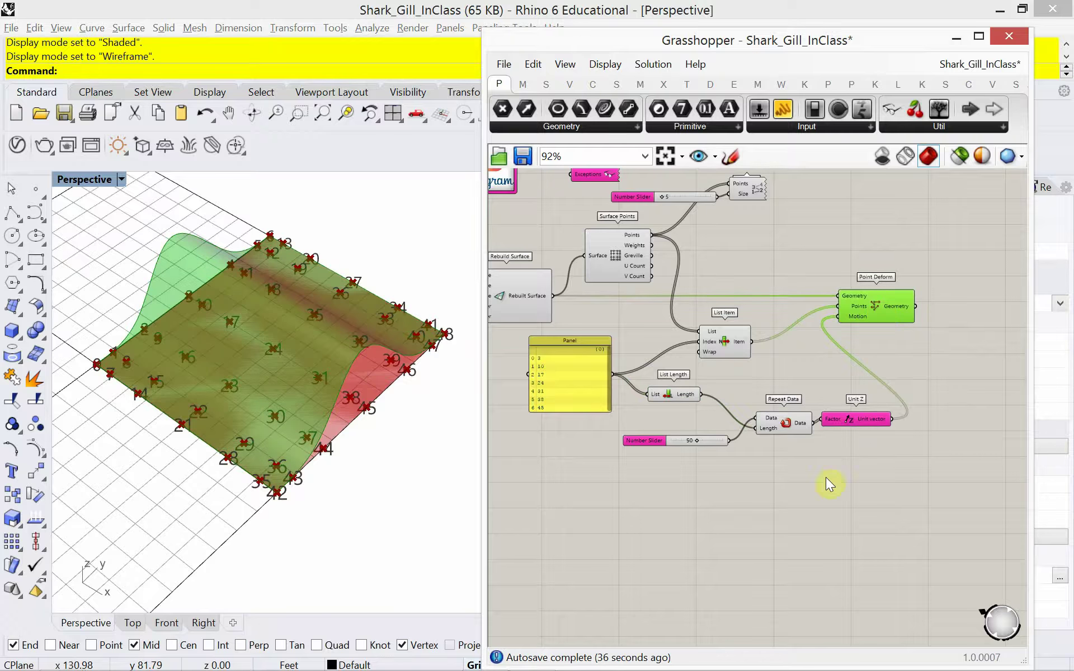
click(736, 484)
scroll(699, 469, up, 4)
scroll(687, 451, down, 4)
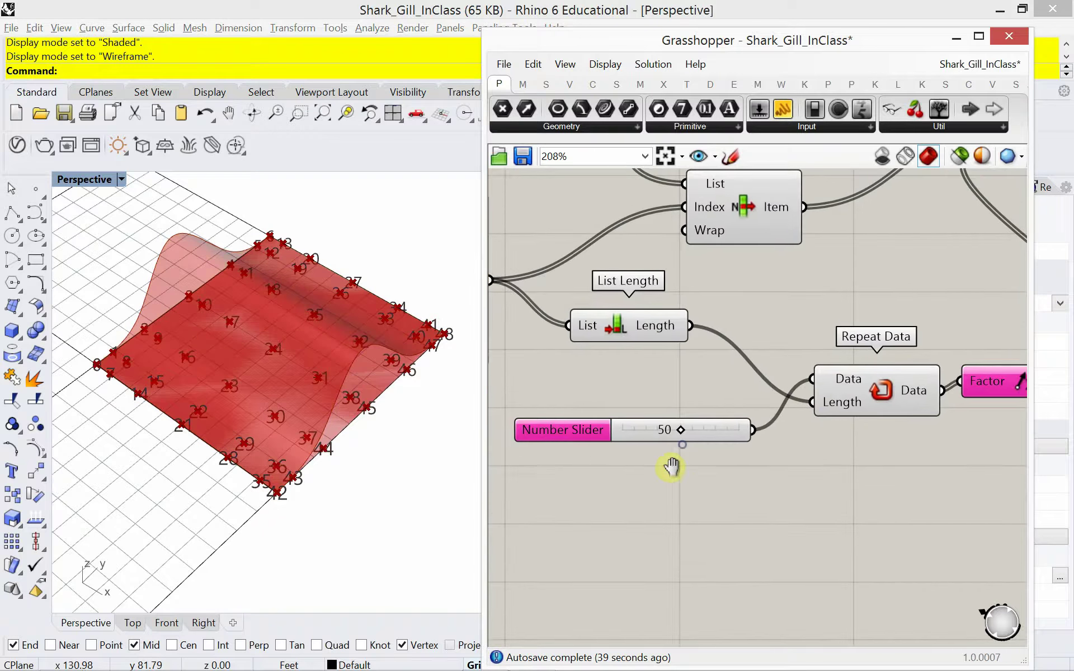
click(887, 302)
scroll(762, 469, down, 1)
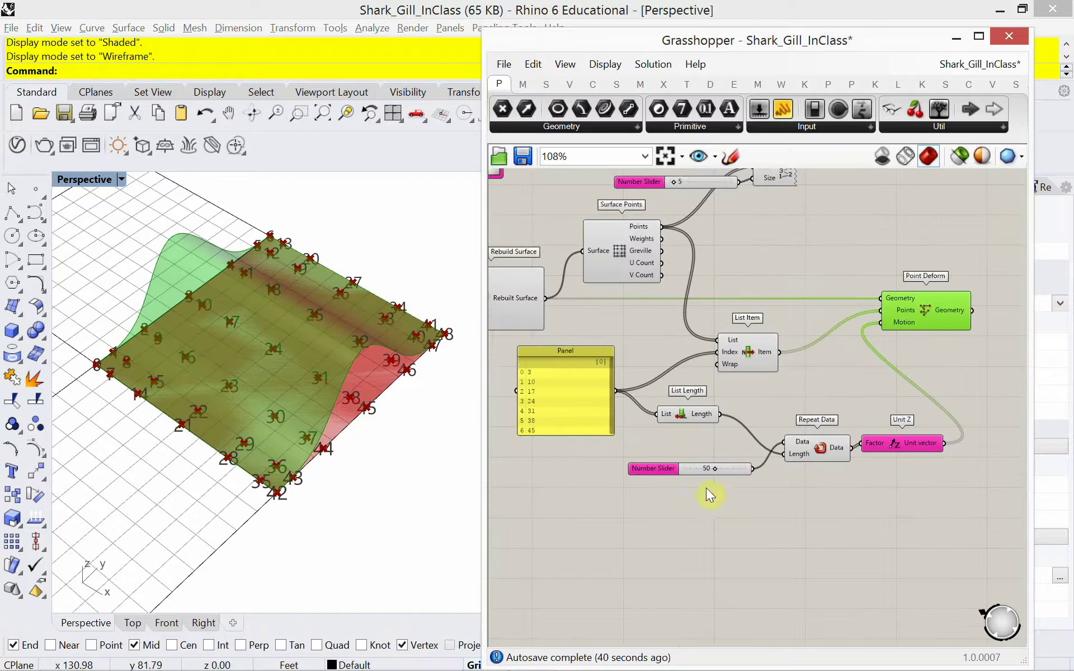
scroll(706, 488, up, 5)
mouse_move(750, 461)
mouse_down()
mouse_move(703, 463)
mouse_move(785, 477)
mouse_move(730, 475)
mouse_move(744, 473)
mouse_up()
scroll(804, 503, down, 6)
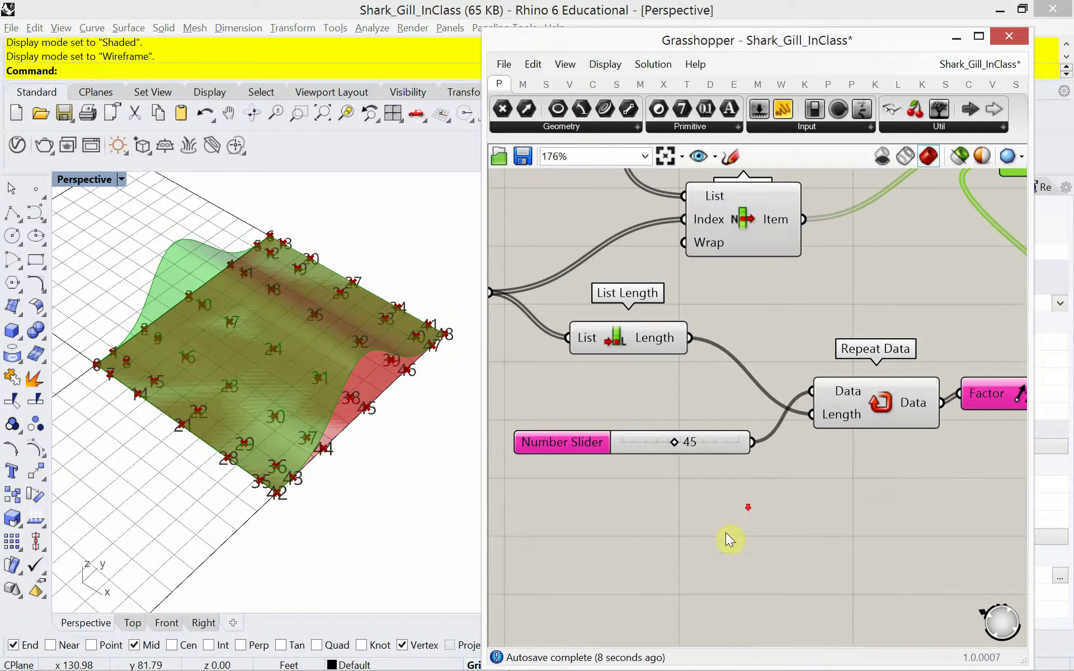
Hide the preview of every component in the new definition except Point Deform.
scroll(809, 392, up, 2)
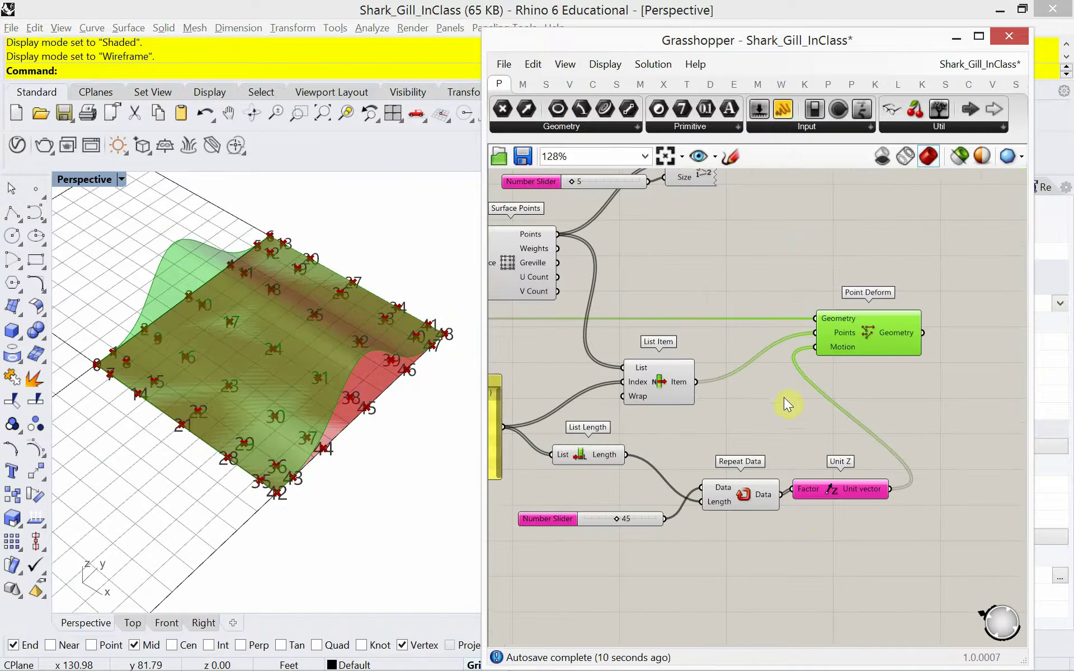
mouse_move(885, 346)
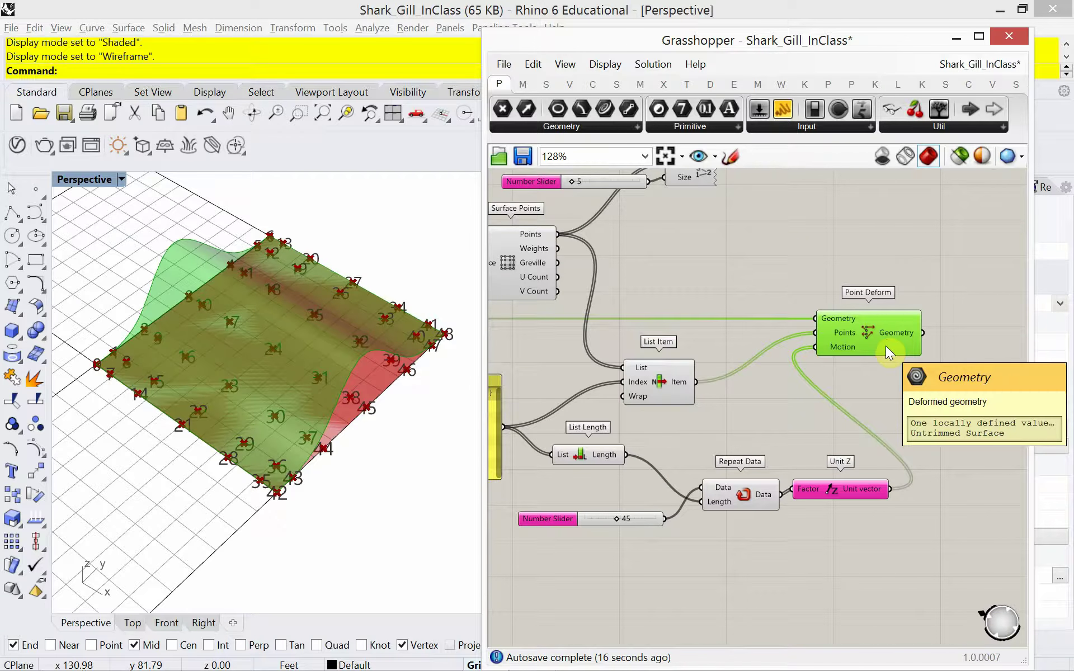
scroll(734, 318, down, 4)
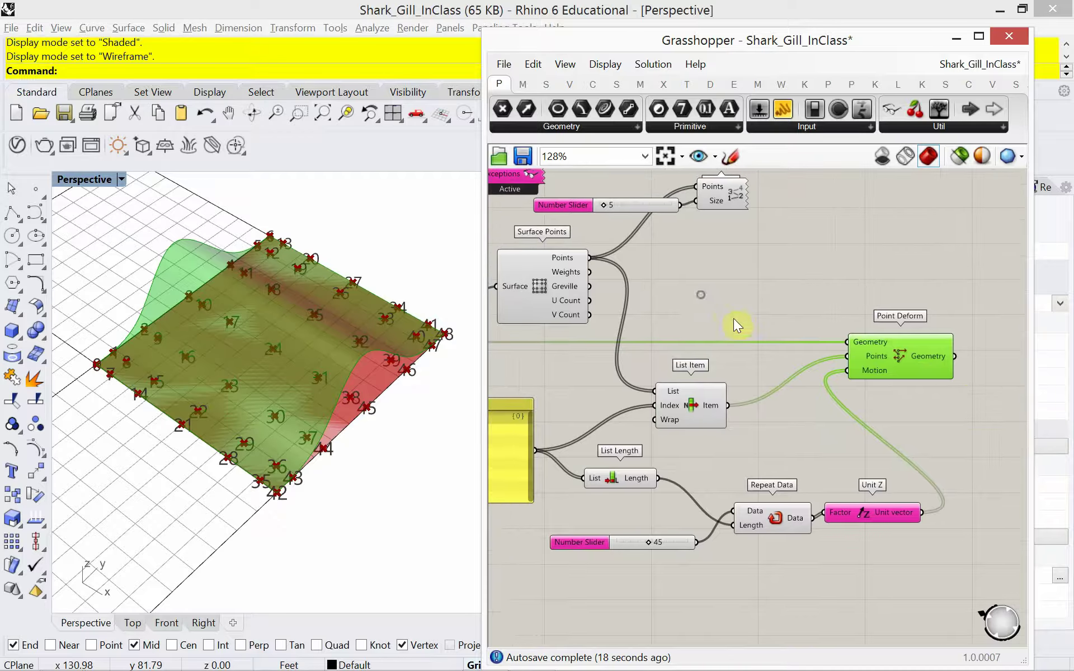
right_drag(731, 322, 776, 354)
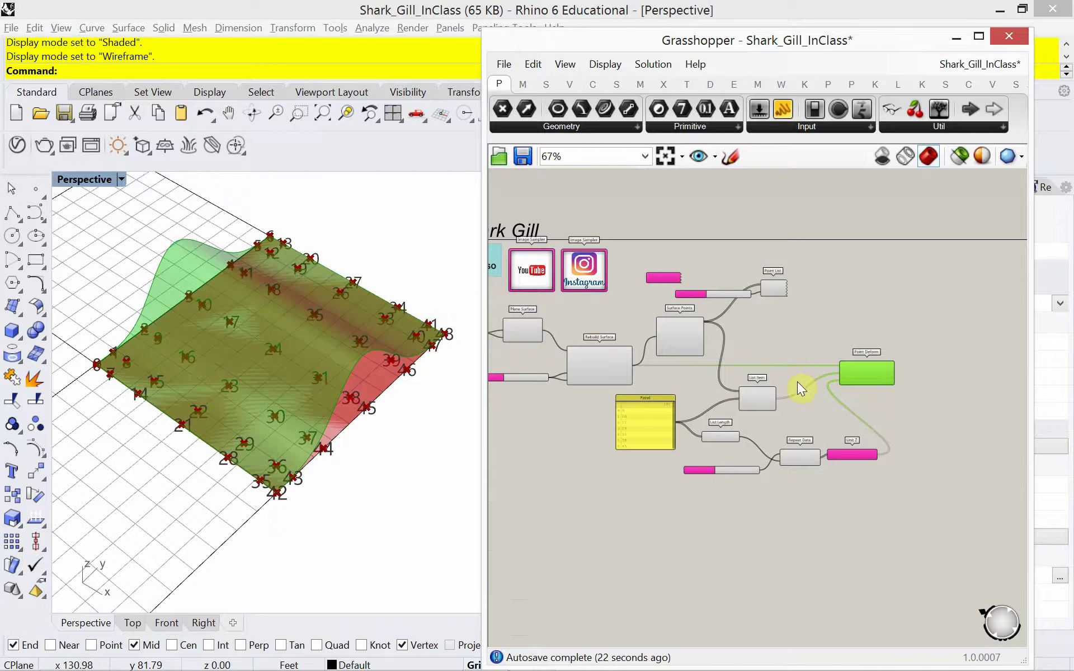
scroll(869, 401, up, 4)
right_drag(880, 394, 842, 376)
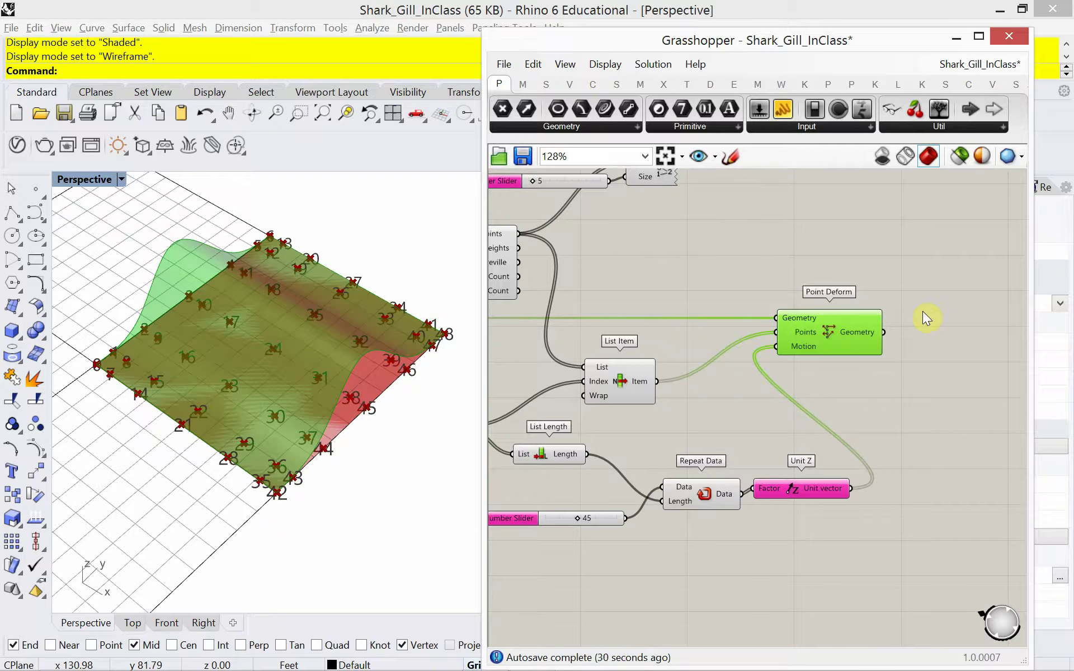
key(ctrl+i)
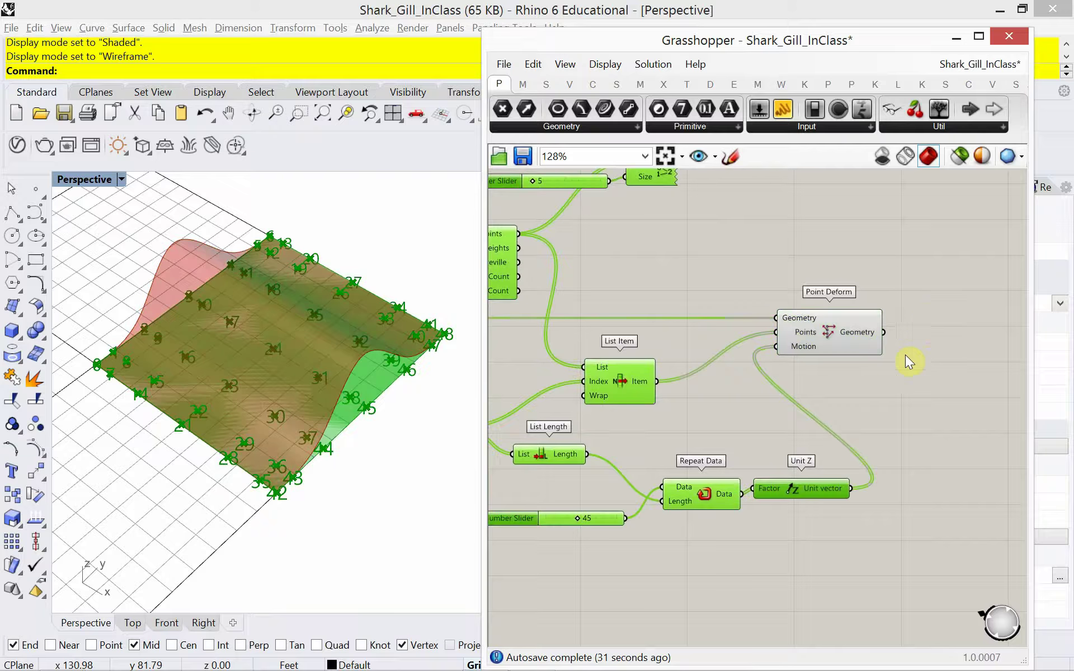
right_click(894, 281)
click(925, 308)
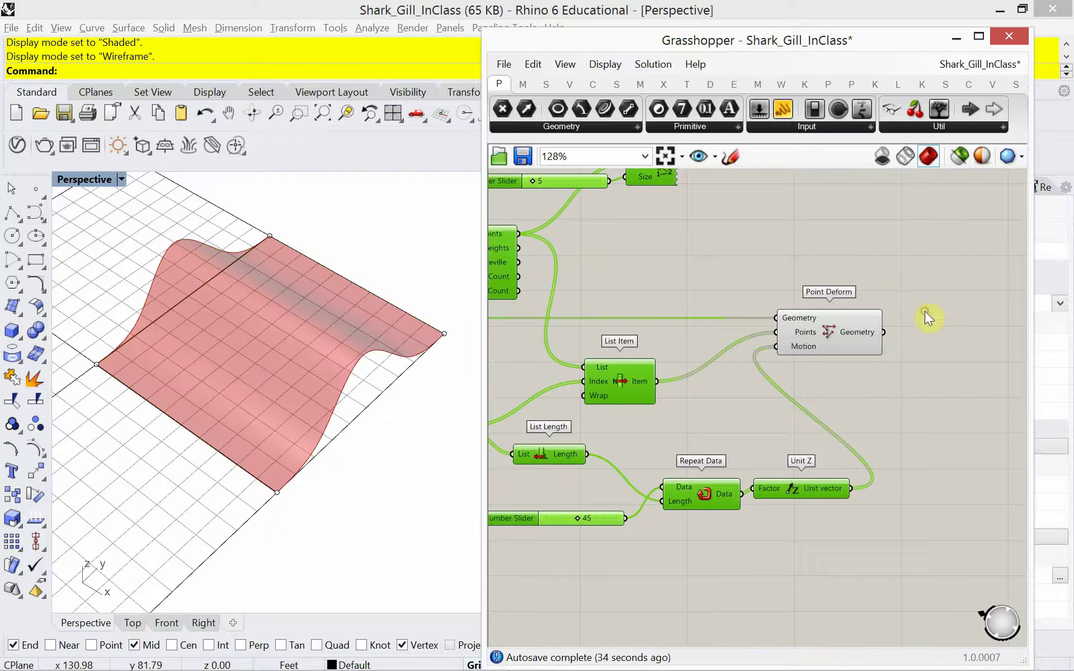
right_drag(698, 351, 679, 343)
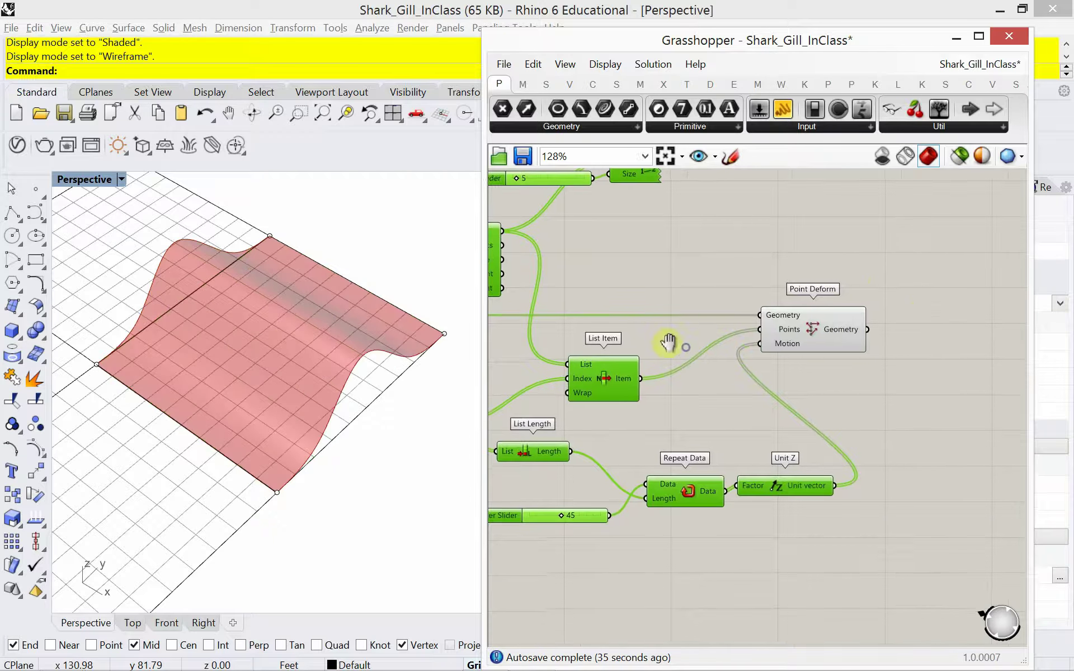
click(828, 336)
click(804, 272)
Review the topic list beside the new definition for the stage following Repeat Data.
scroll(804, 272, down, 5)
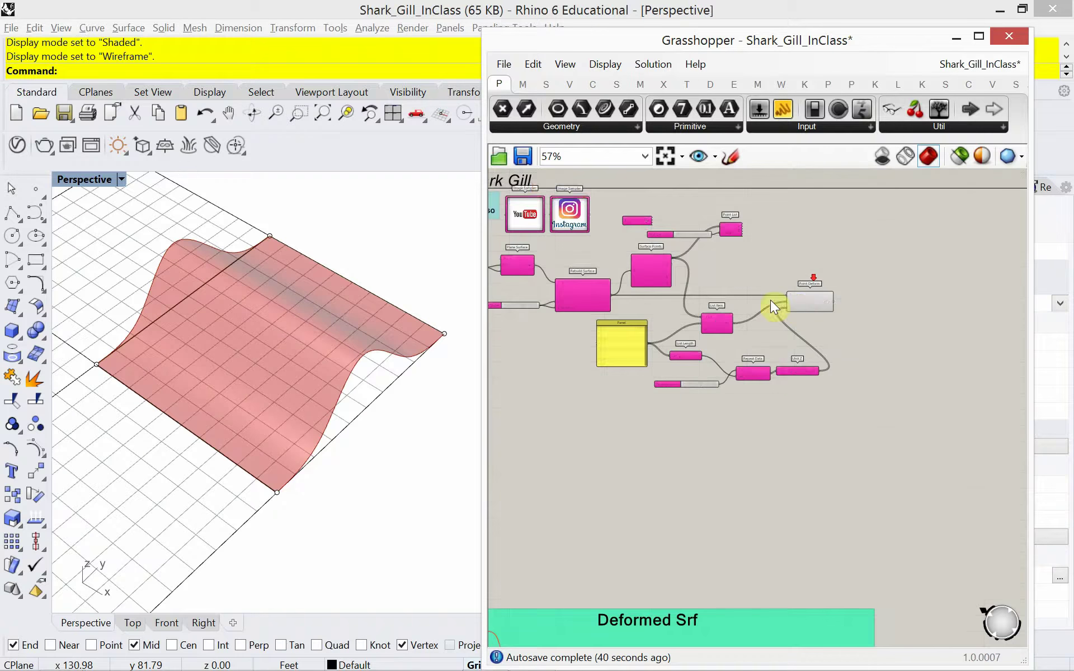
right_drag(758, 472, 726, 434)
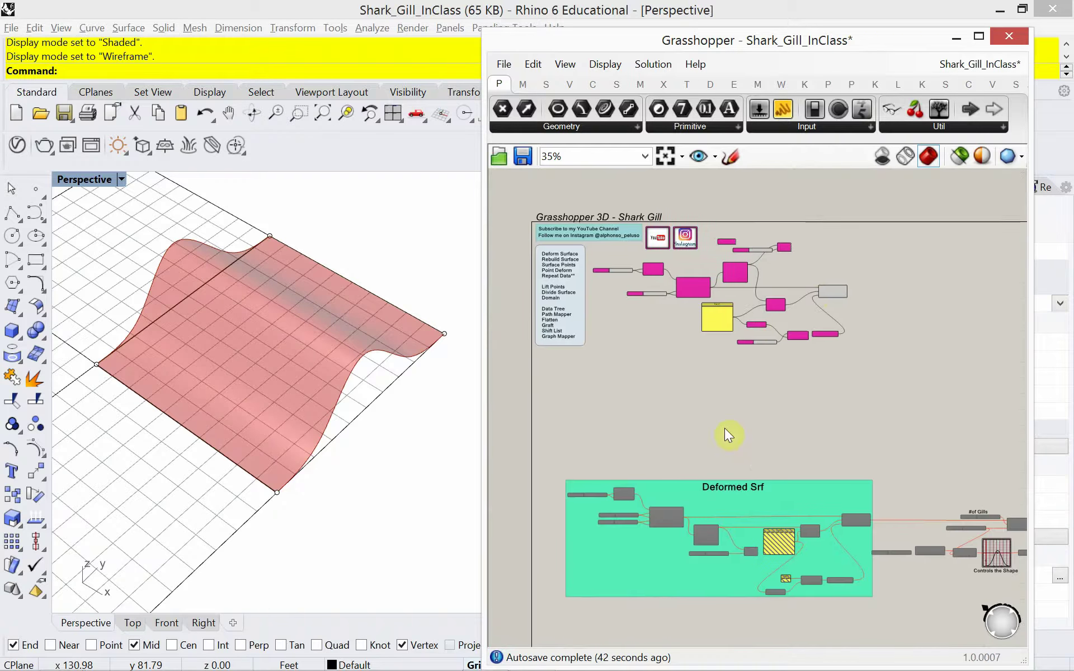
scroll(587, 355, up, 3)
scroll(587, 372, up, 5)
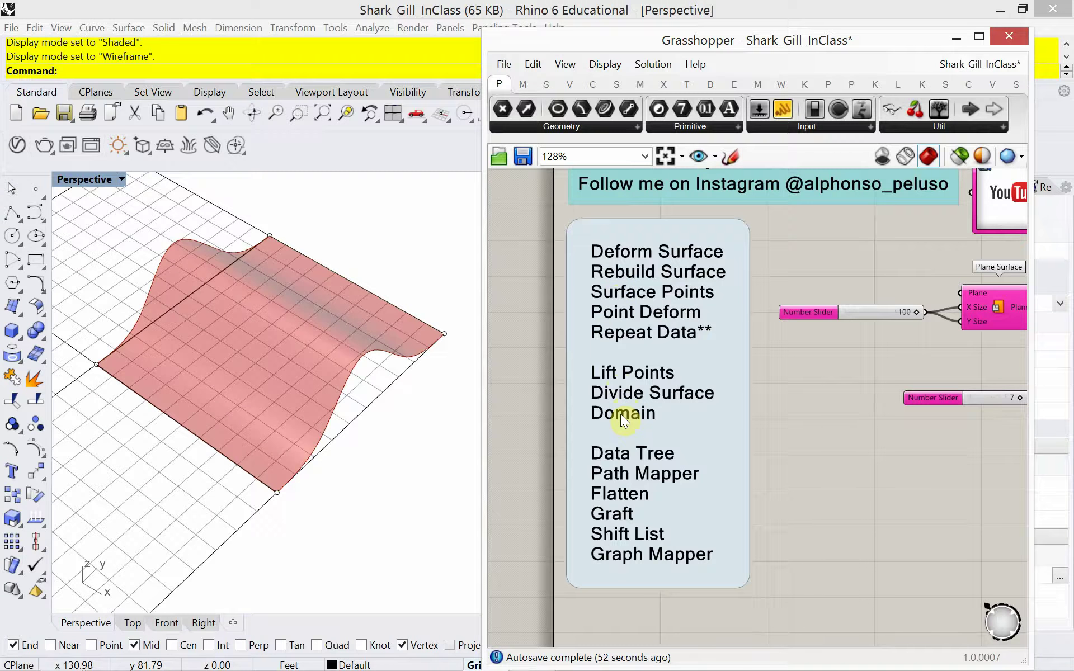
Move the spare unconnected component out of the new definition to the empty canvas above the title line.
scroll(727, 431, down, 5)
right_drag(867, 464, 716, 431)
scroll(750, 390, up, 2)
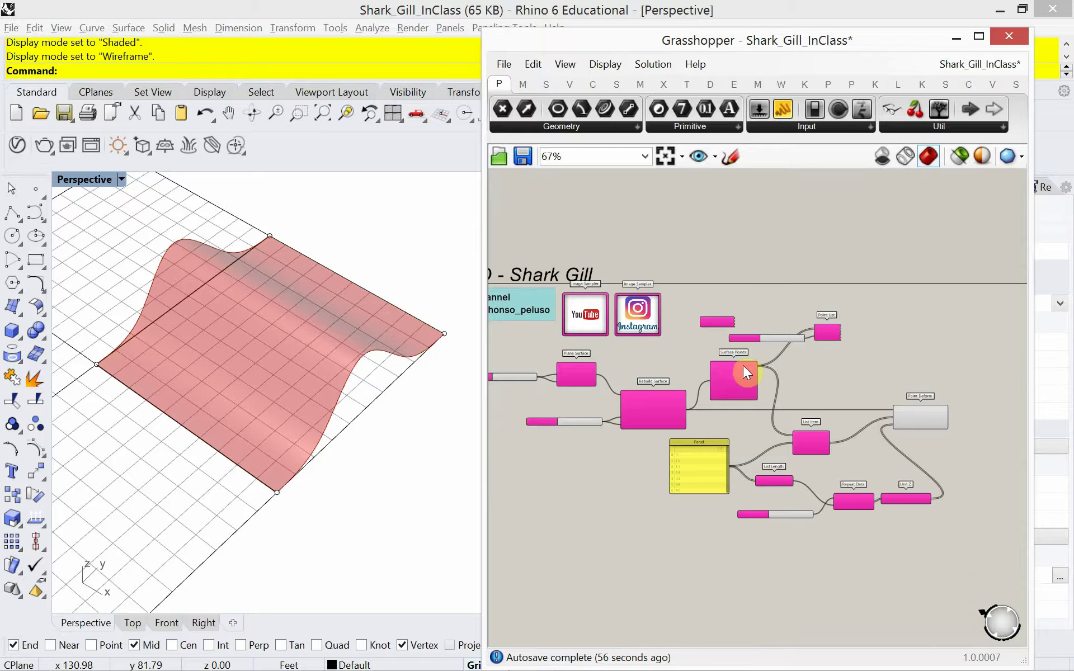
scroll(743, 365, up, 2)
drag(711, 310, 671, 237)
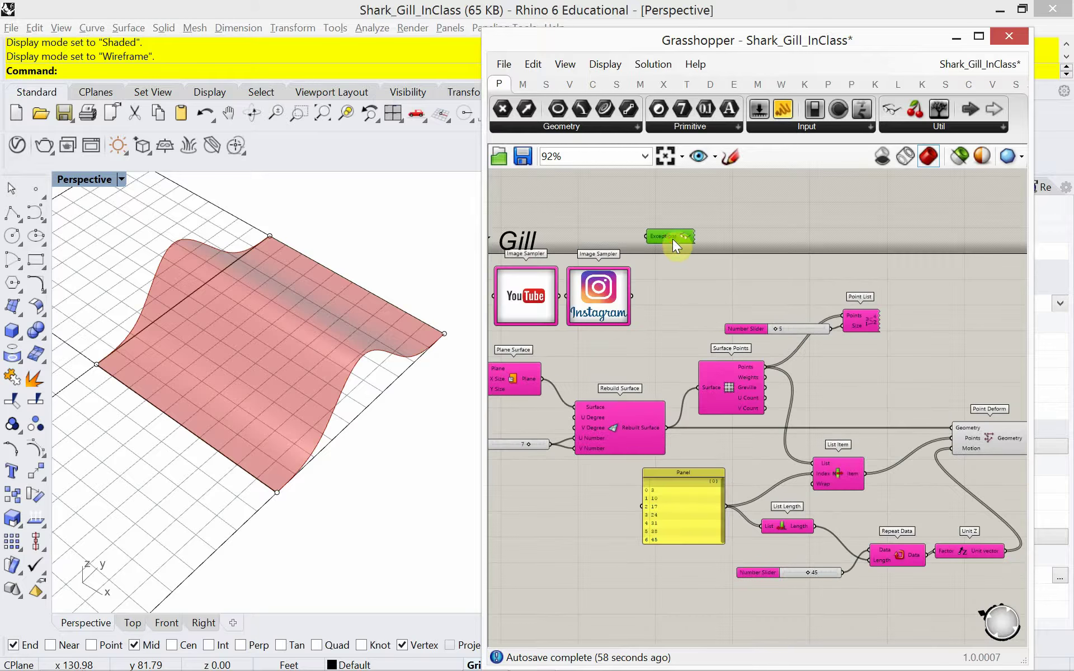
Move the entire new definition, including Point List and its slider, slightly lower below the image samplers.
scroll(675, 240, down, 4)
right_drag(708, 332, 738, 352)
drag(920, 470, 547, 321)
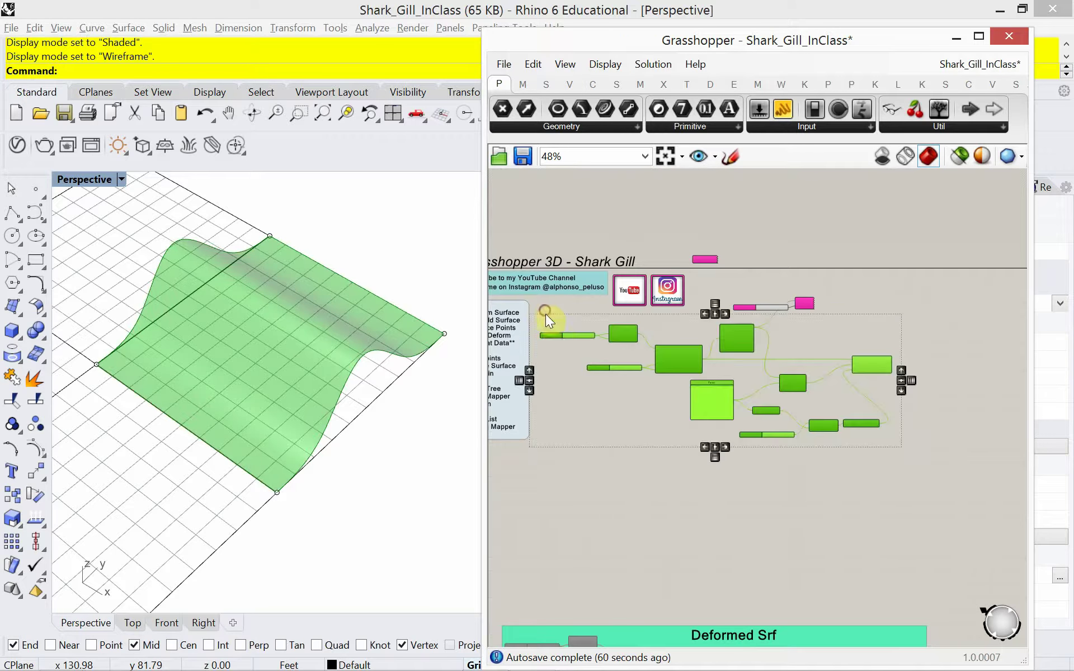
shift+drag(851, 287, 755, 408)
click(725, 326)
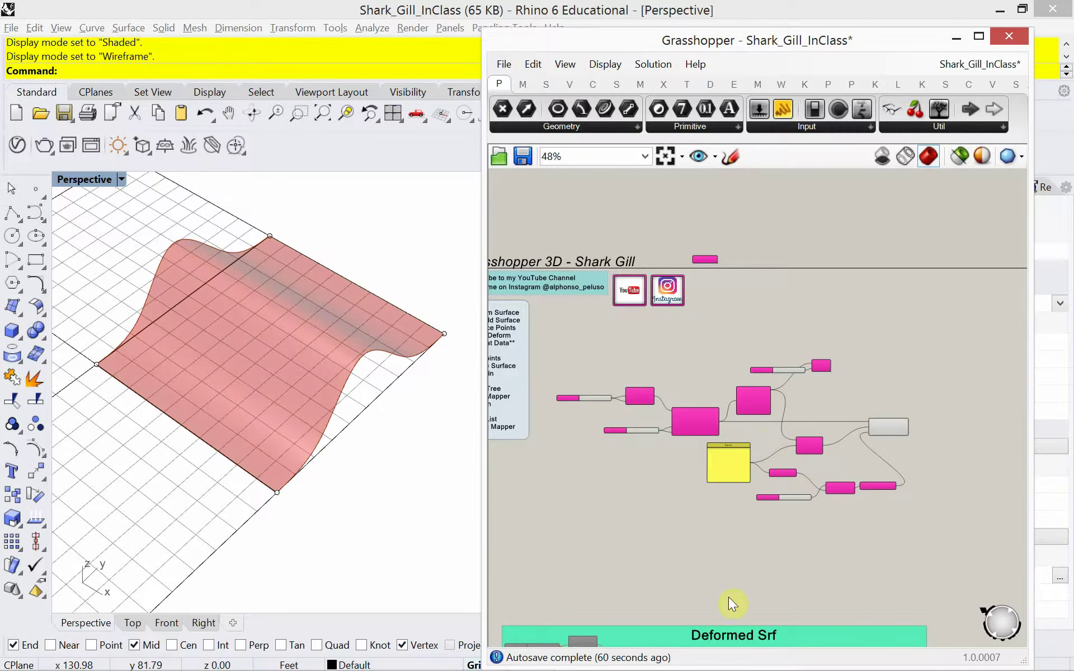
Place a copy of the reference definition's "Deformed Srf" title above the new definition.
click(726, 637)
click(726, 634)
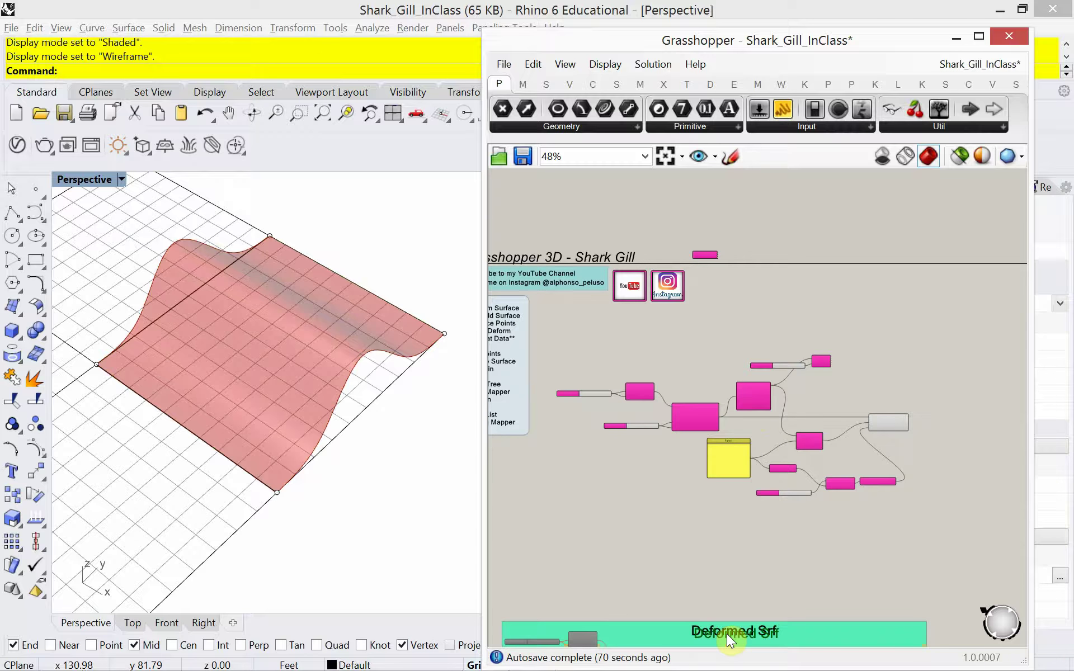
drag(727, 633, 703, 338)
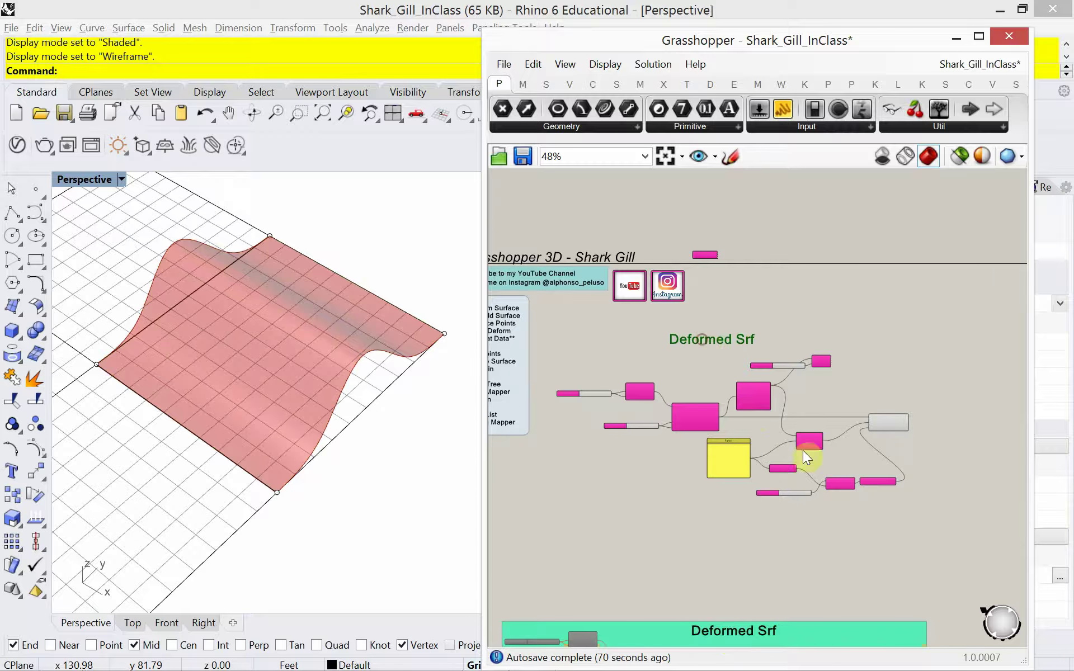
Group the new definition together with its "Deformed Srf" title and colour the group orange.
drag(935, 514, 541, 324)
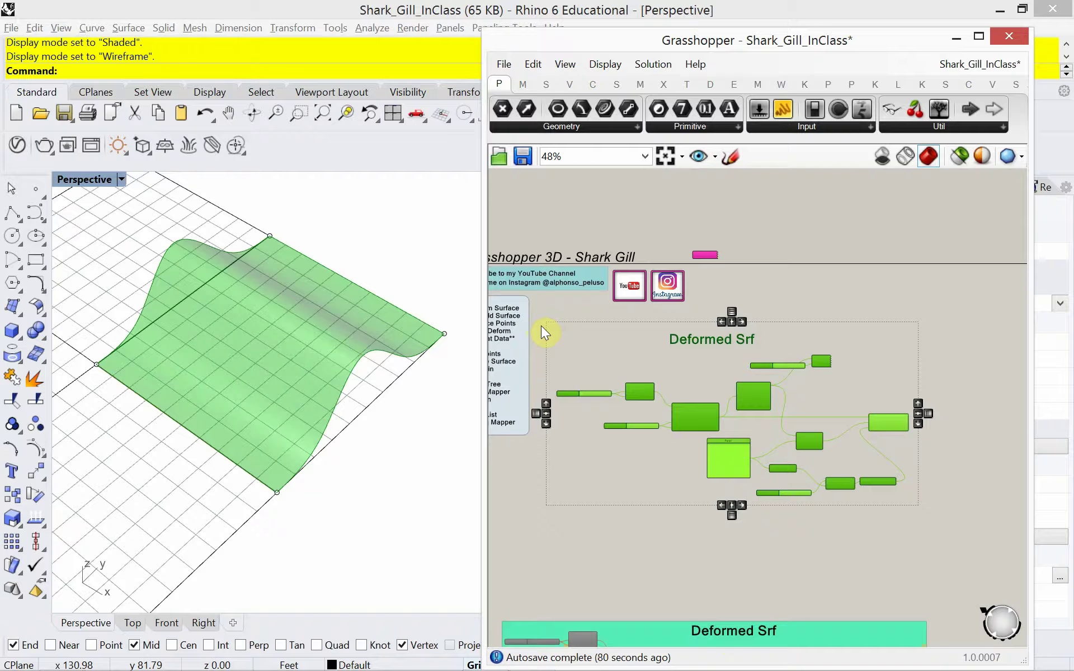
key(ctrl+g)
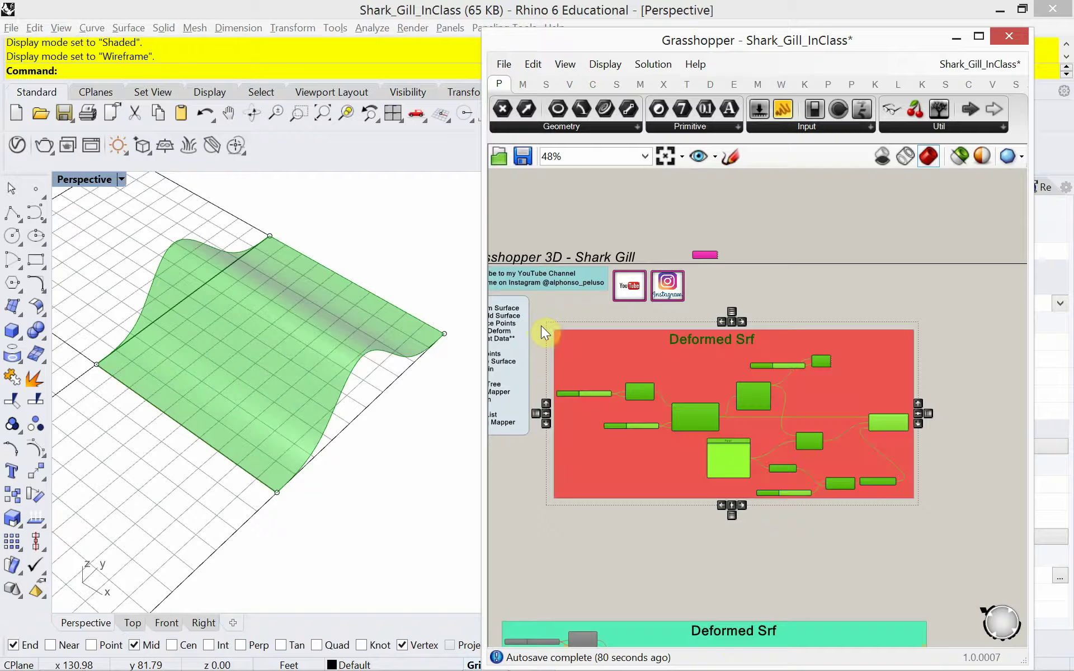
right_click(851, 368)
mouse_move(920, 526)
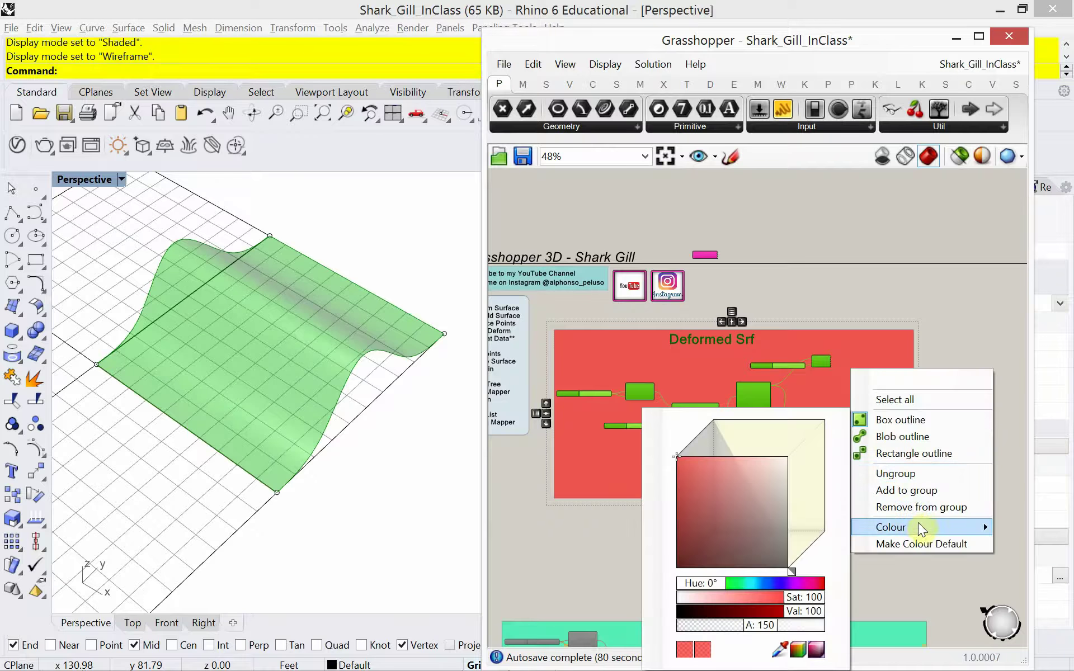
mouse_move(710, 583)
mouse_down()
mouse_move(744, 586)
mouse_move(713, 588)
mouse_up()
click(600, 549)
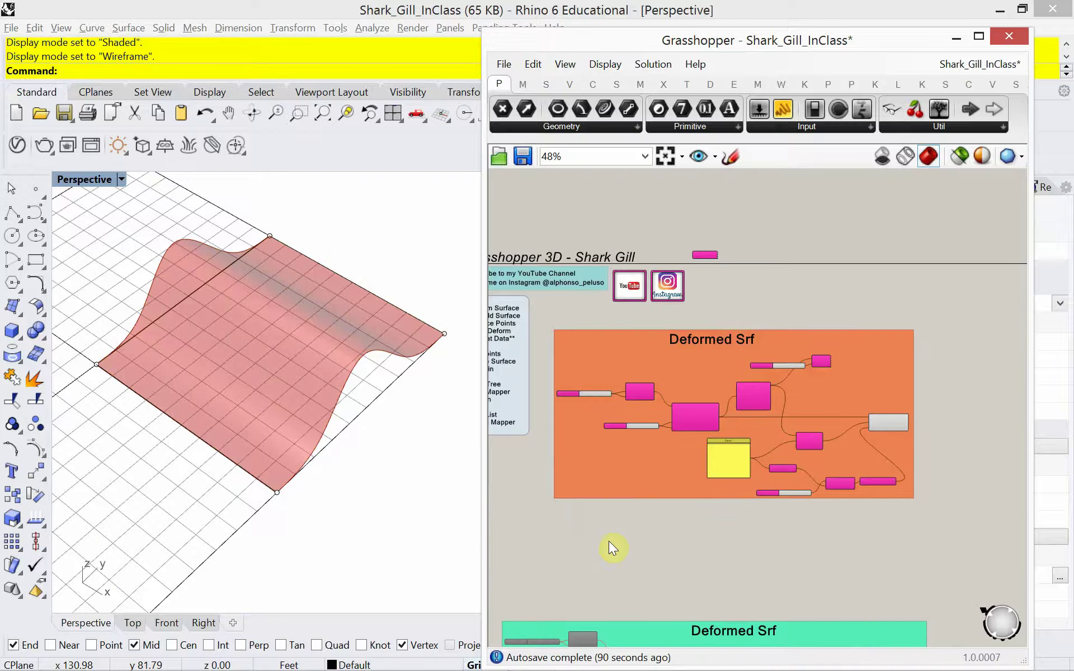
Enable all components of the finished reference definition below the orange group.
scroll(572, 532, up, 1)
scroll(620, 453, up, 1)
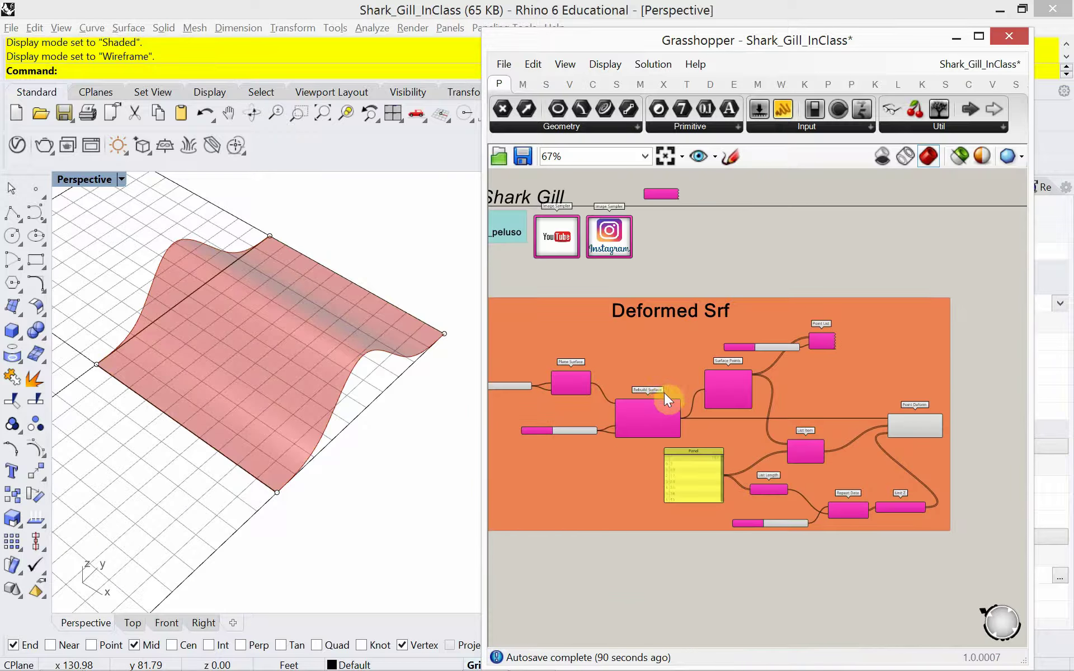
right_drag(635, 367, 695, 325)
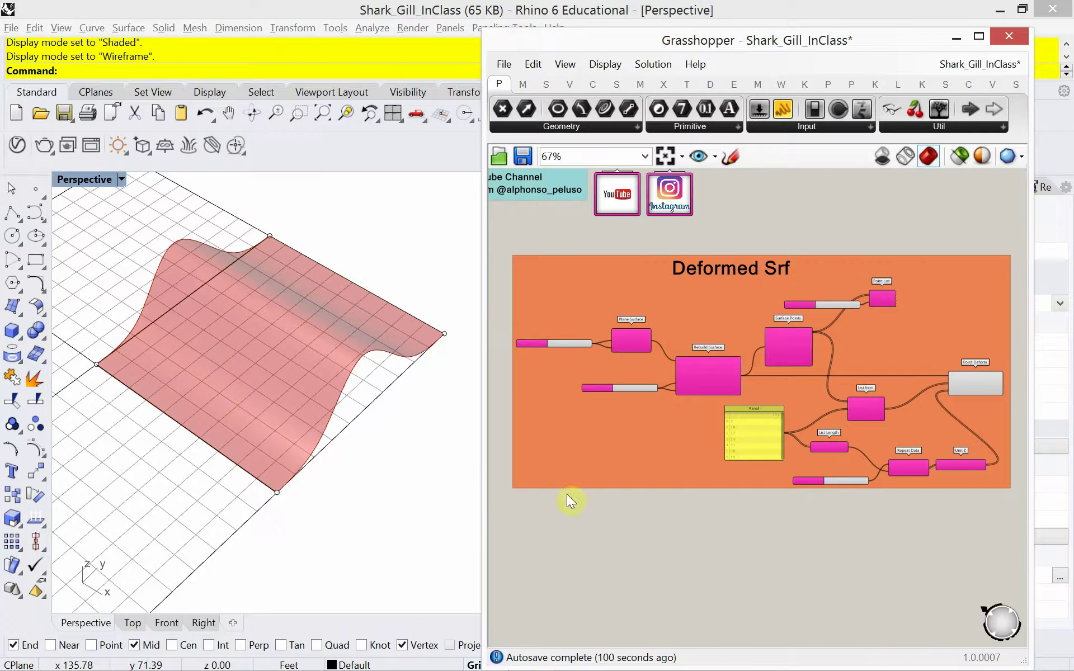
right_drag(786, 556, 683, 420)
scroll(660, 428, down, 5)
right_drag(803, 461, 703, 407)
scroll(703, 408, down, 3)
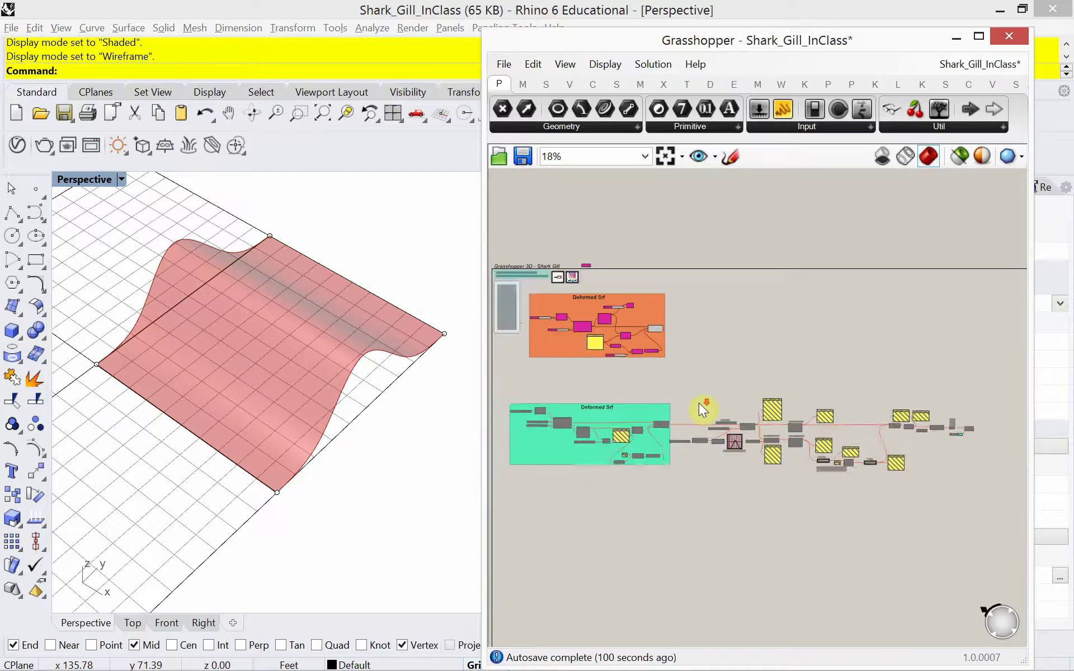
drag(924, 459, 558, 398)
right_click(847, 369)
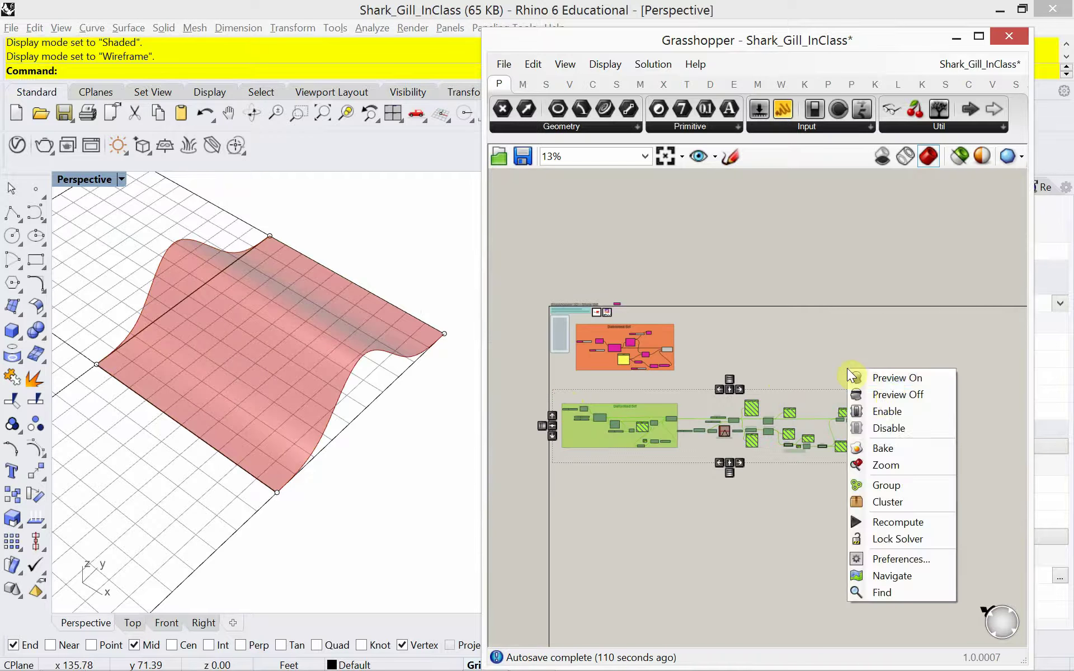
click(894, 412)
scroll(875, 469, up, 3)
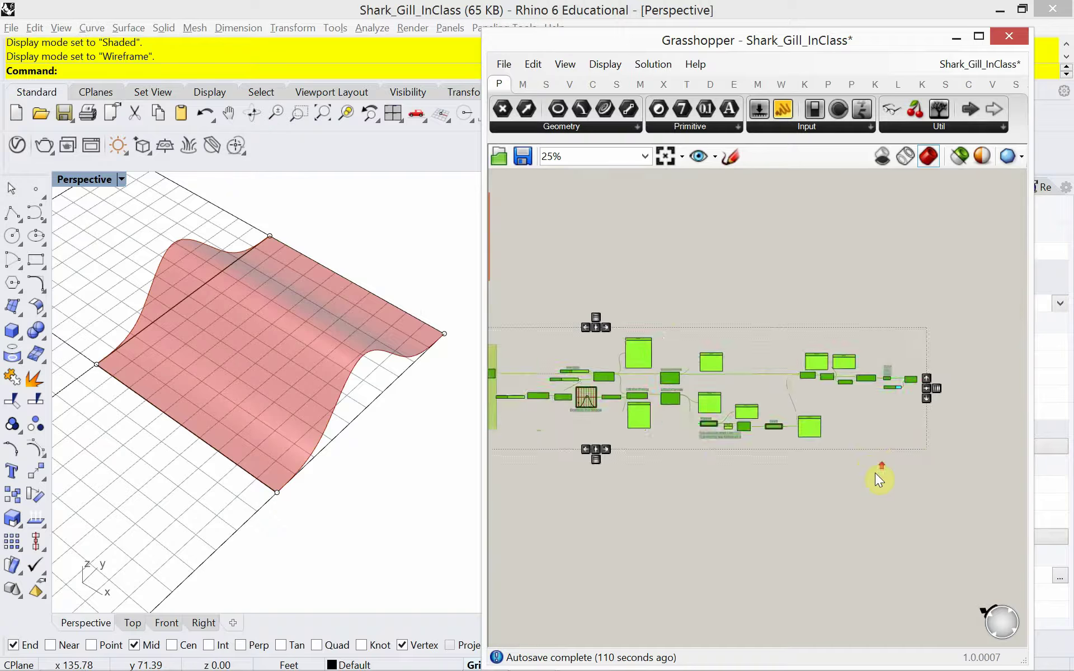
click(875, 473)
Limit the preview to selected components and examine the reference Custom Preview gill surfaces in the Perspective viewport.
scroll(896, 392, up, 4)
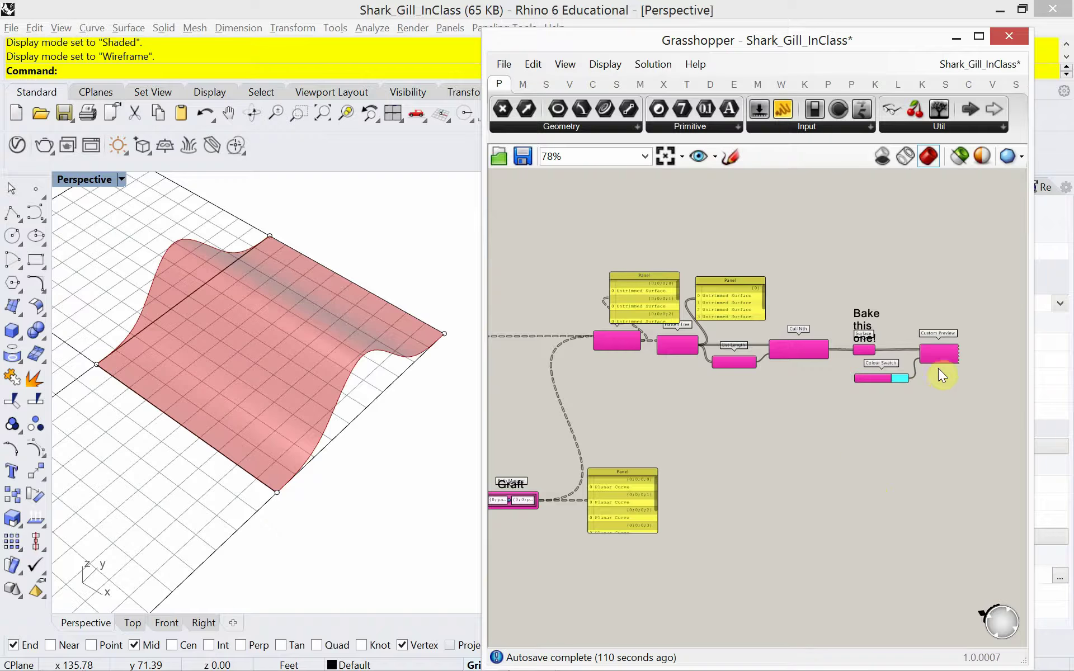
click(941, 356)
scroll(925, 388, up, 3)
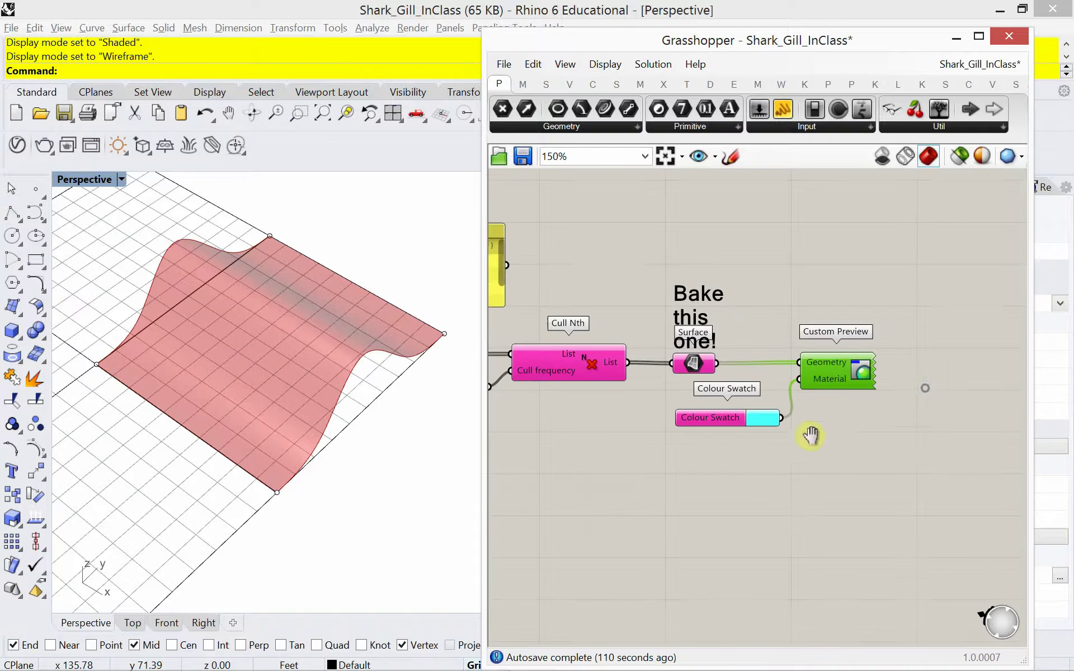
click(953, 157)
click(330, 456)
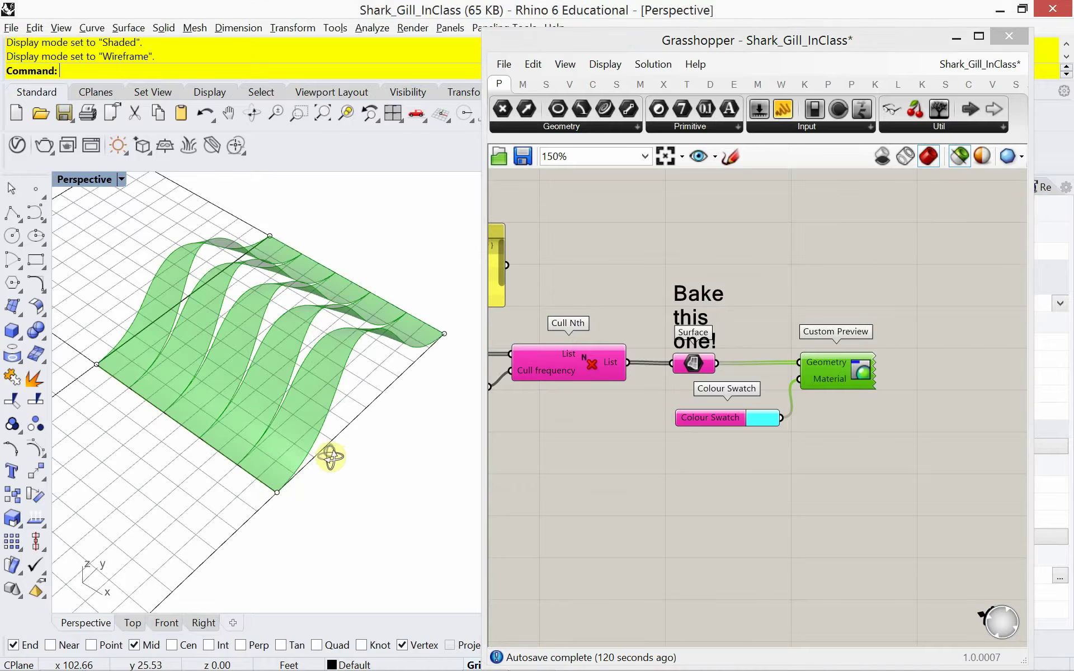
right_drag(330, 456, 392, 378)
scroll(209, 442, up, 3)
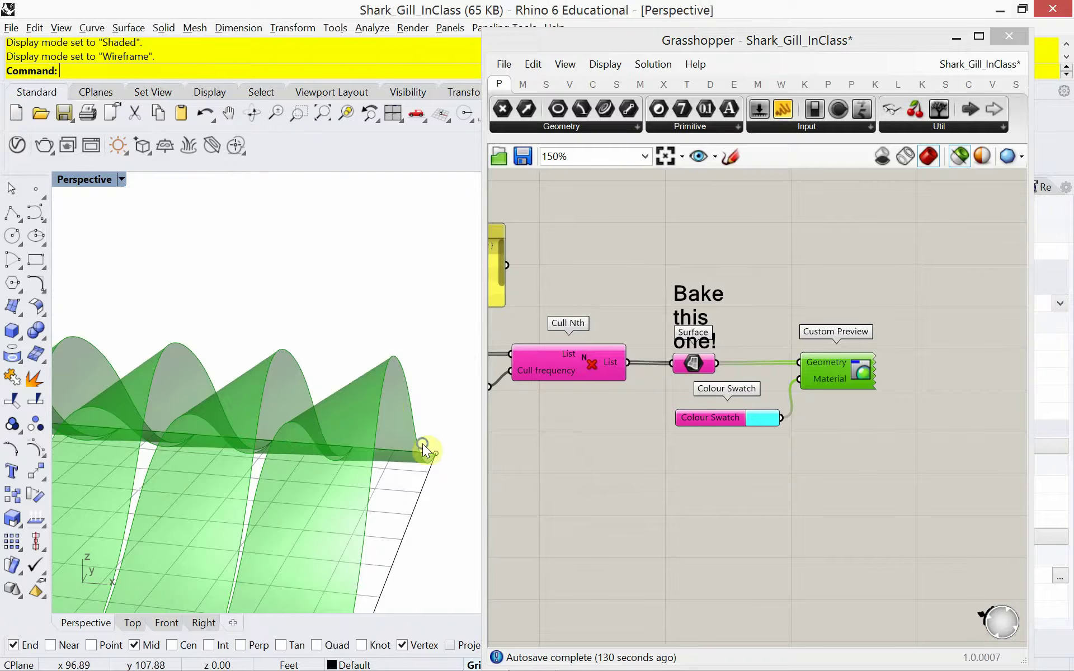
right_drag(422, 444, 391, 468)
Examine the reference Base Curves, then view them together with the Lifted Curves from several angles.
right_drag(643, 427, 680, 395)
scroll(854, 415, down, 4)
scroll(667, 412, up, 6)
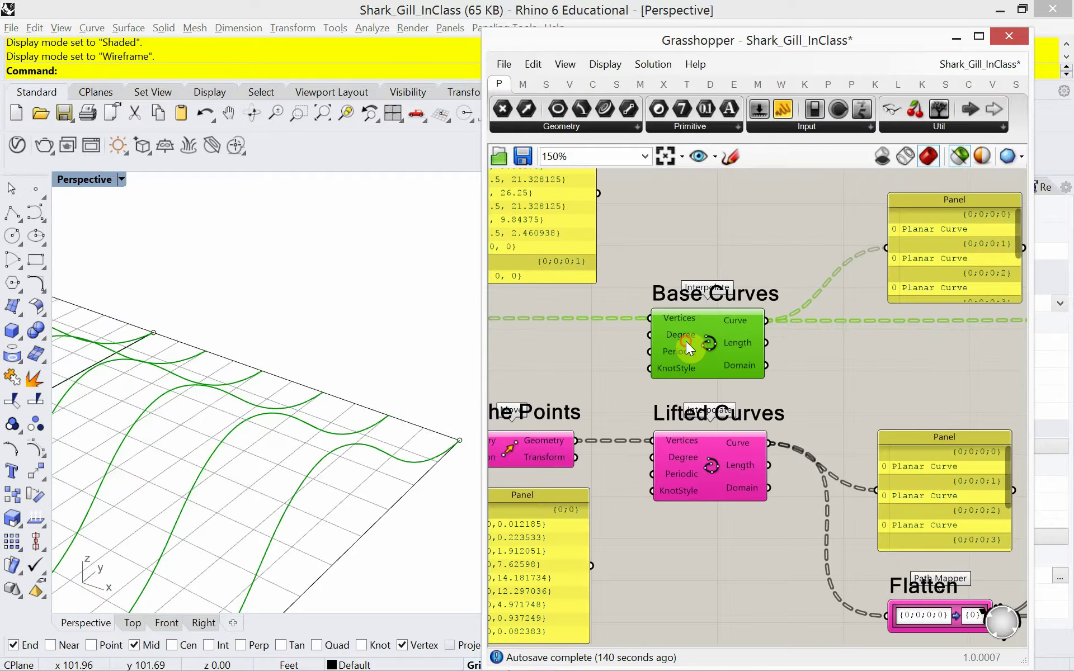
right_drag(352, 489, 300, 462)
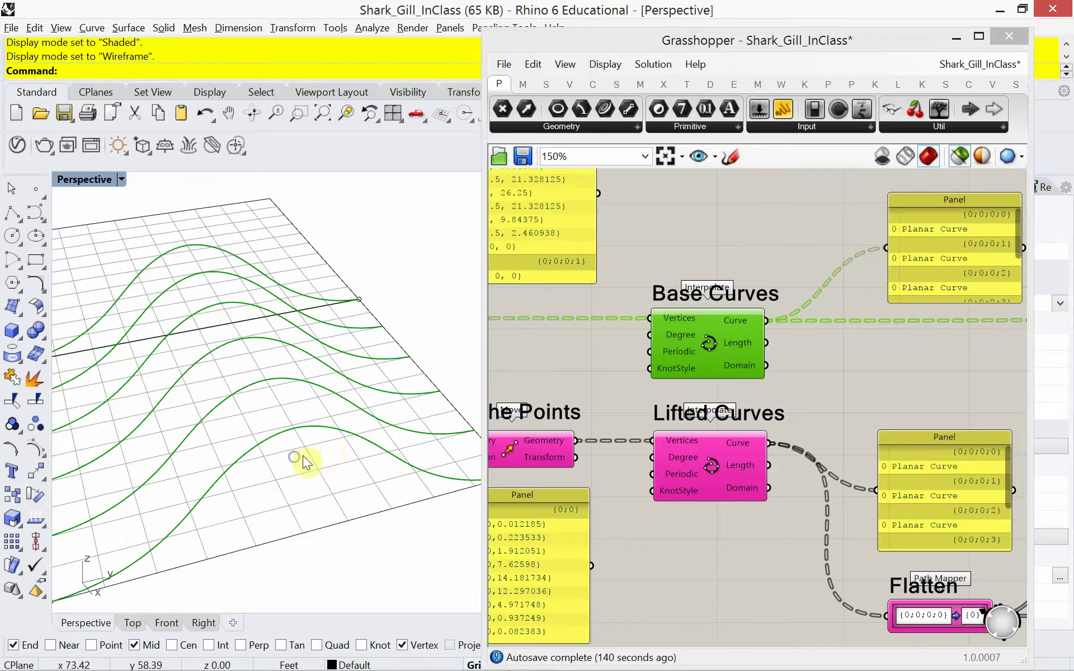
click(704, 486)
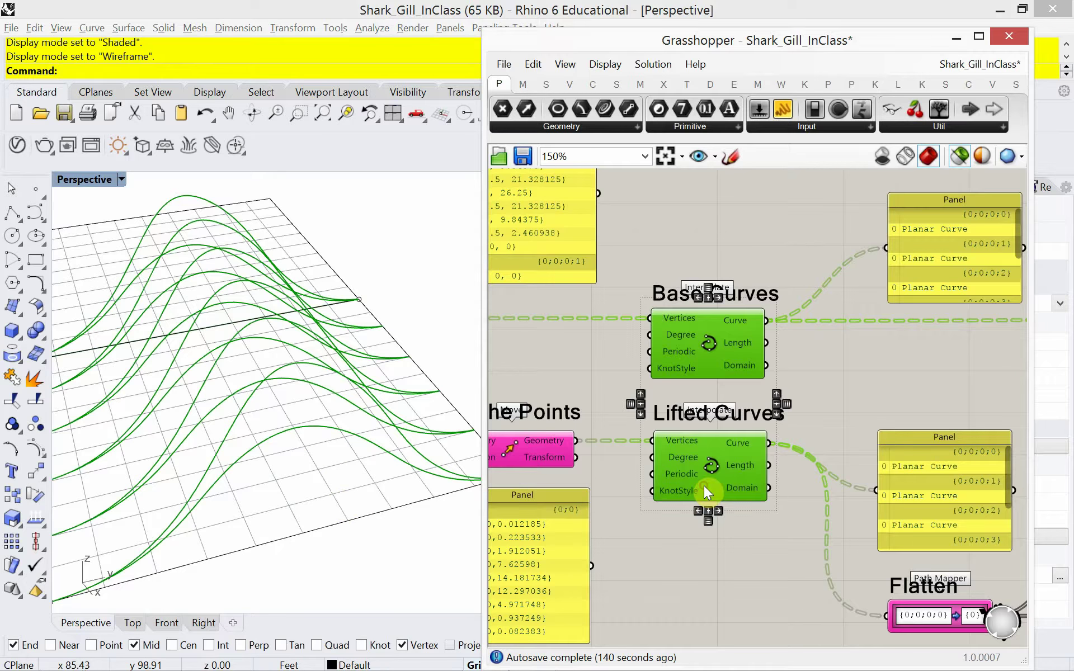
right_drag(337, 502, 422, 473)
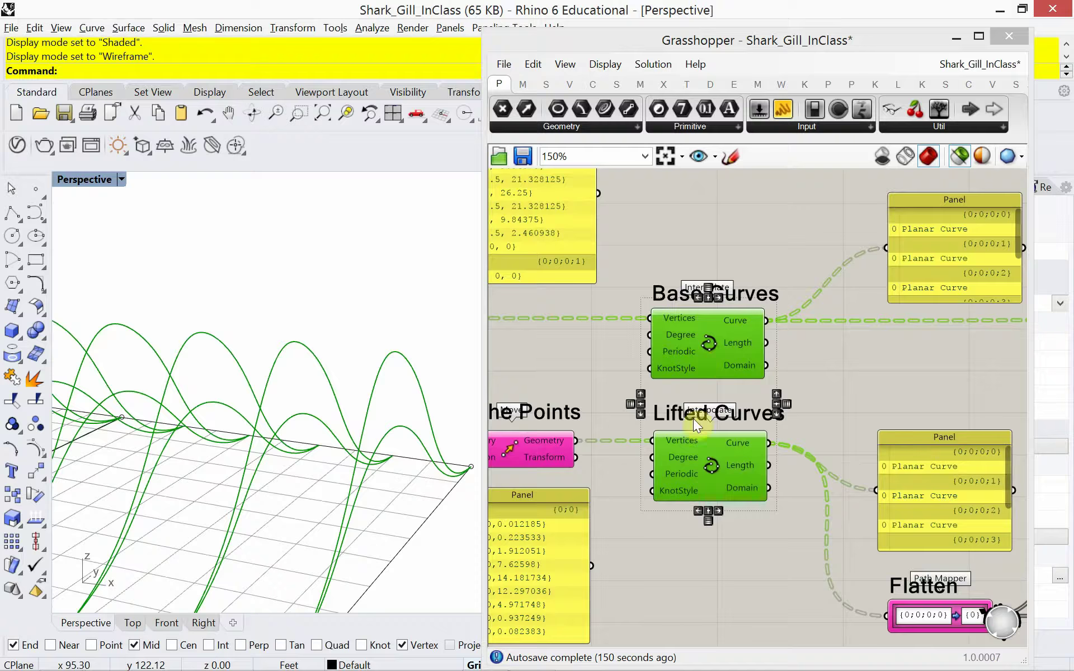
Compare the Base Curves and Lifted Curves by previewing each Interpolate component alternately.
click(717, 361)
click(797, 358)
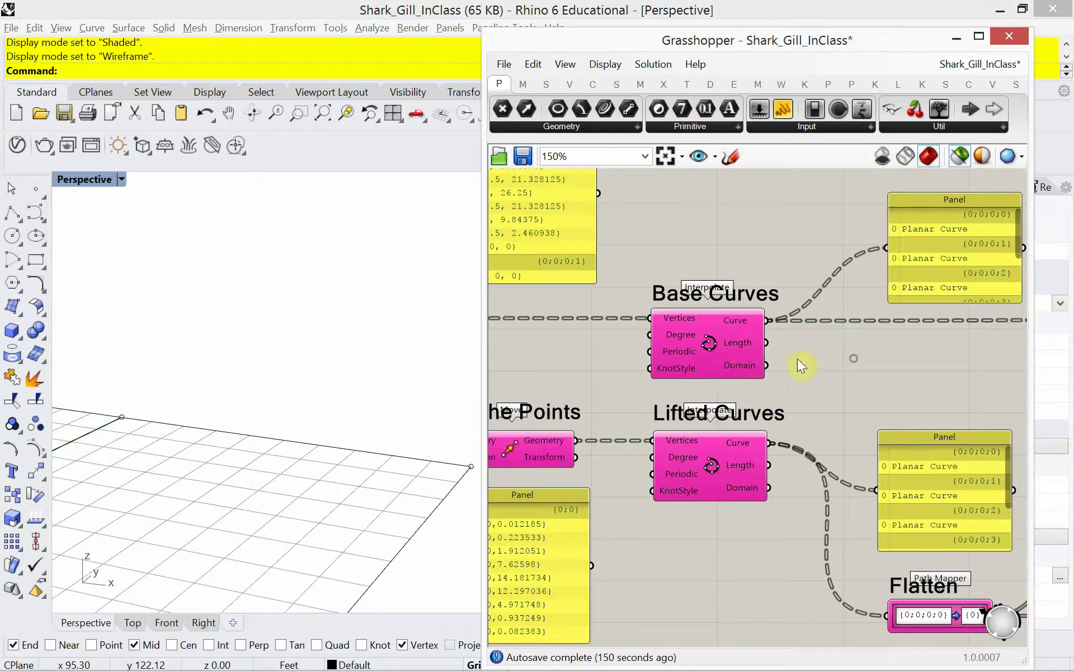
click(721, 355)
click(720, 465)
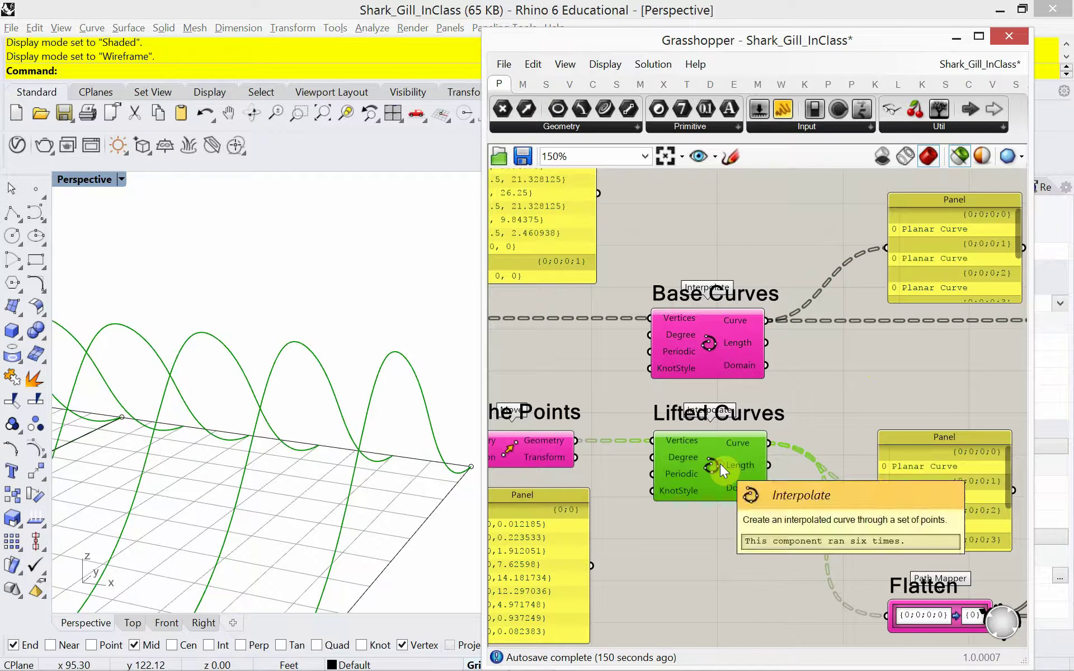
click(698, 367)
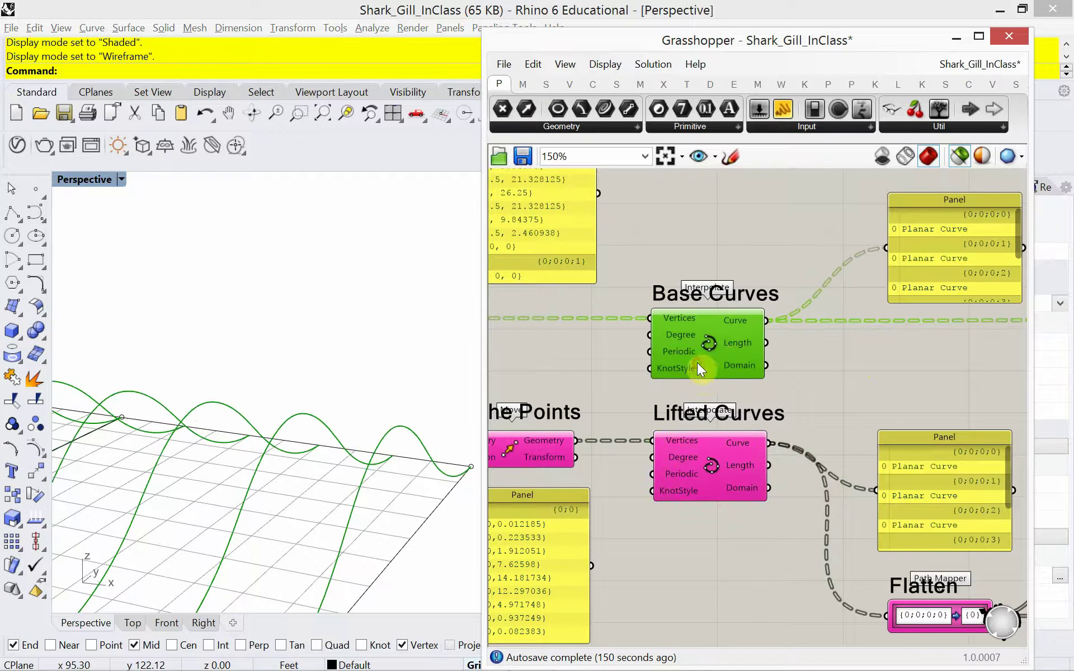
click(724, 461)
click(702, 352)
click(716, 470)
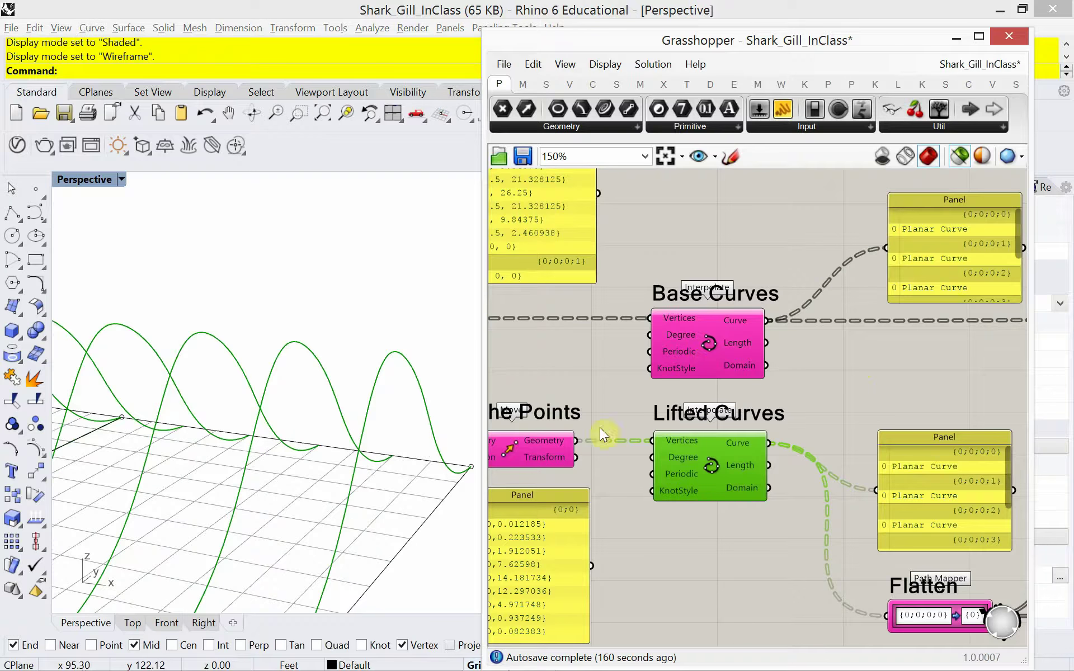
Deselect the Lifted Curves component and turn off the selected-only preview.
scroll(700, 386, down, 8)
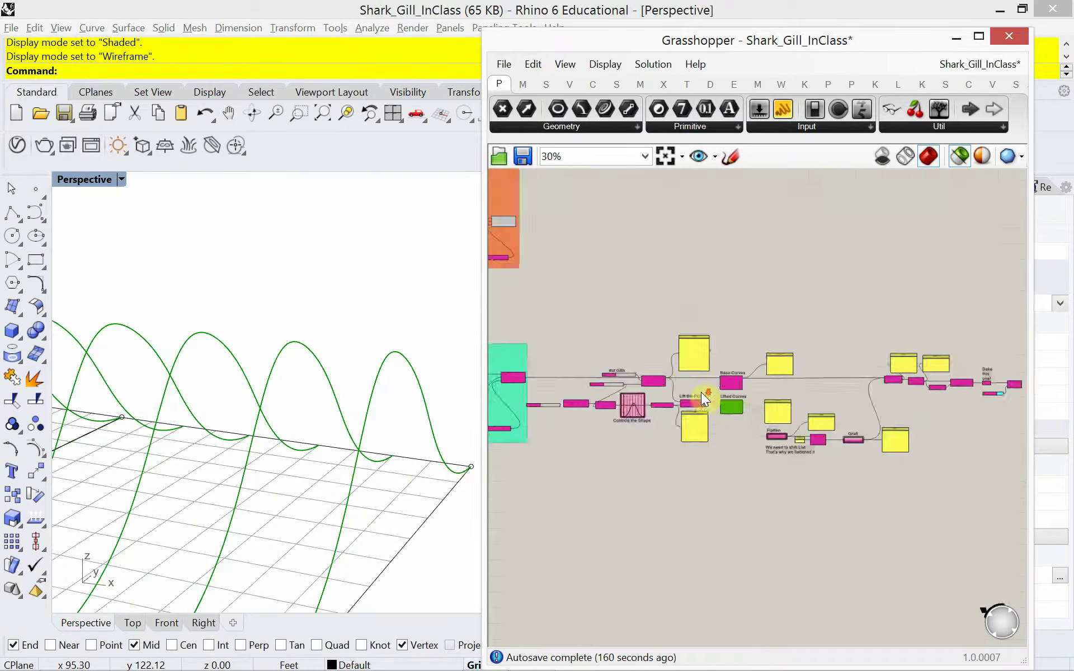
scroll(700, 376, down, 2)
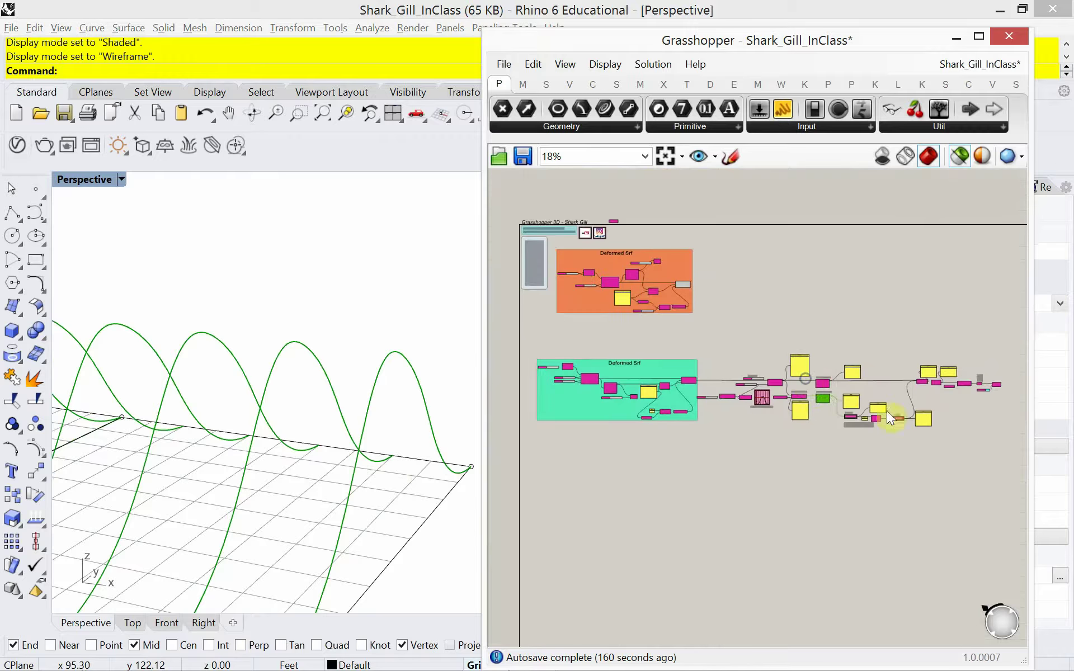
click(1006, 448)
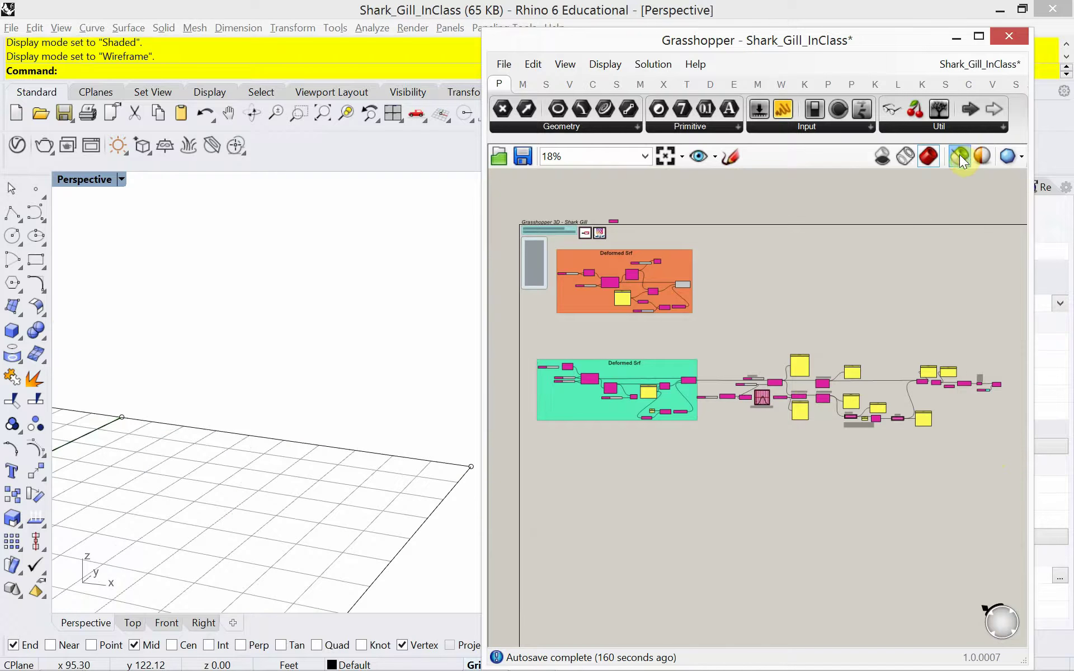
click(959, 155)
Review the Lift Points, Divide Surface and Domain entries in the topic list, then return to the orange group.
scroll(708, 308, up, 5)
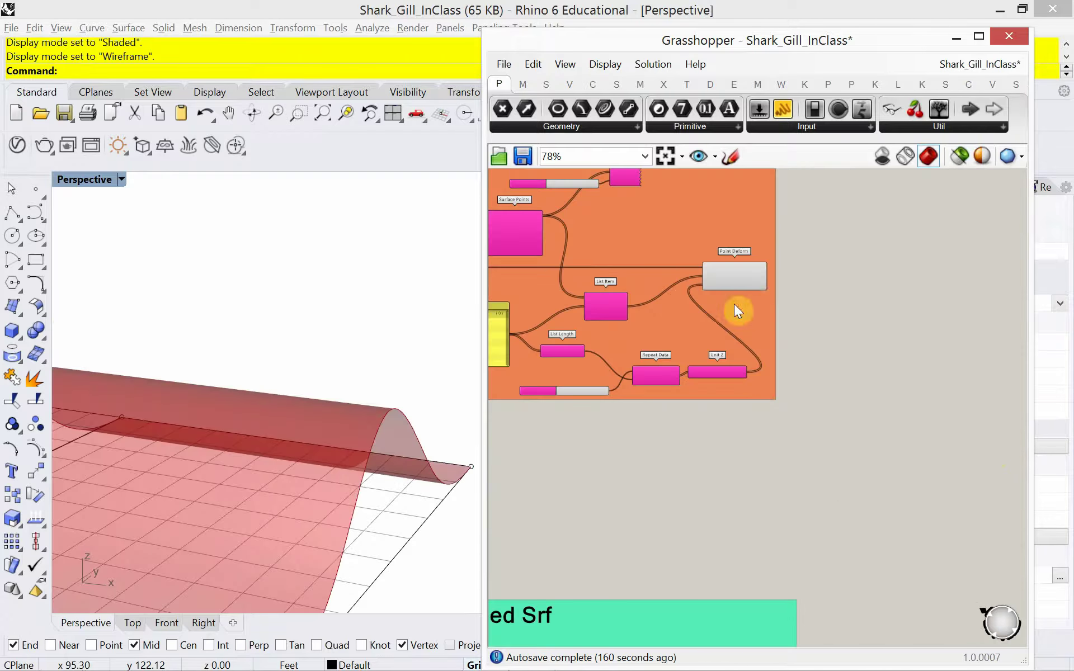
right_drag(763, 297, 802, 381)
scroll(697, 317, up, 2)
scroll(831, 393, down, 4)
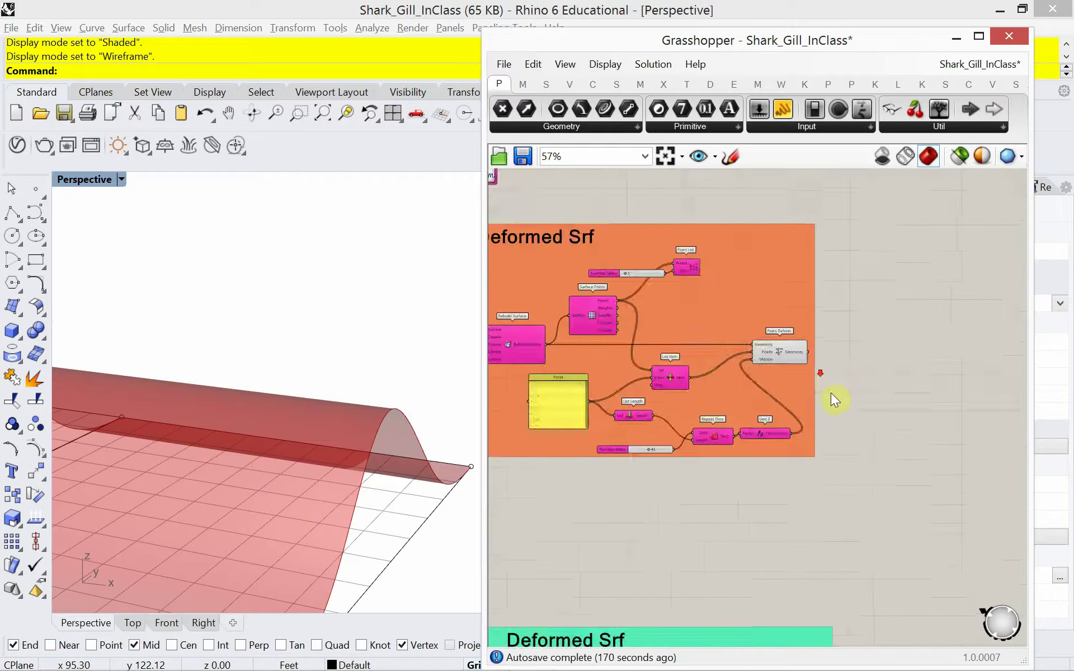
scroll(831, 393, down, 2)
right_drag(518, 334, 710, 342)
scroll(687, 306, up, 3)
scroll(723, 340, up, 2)
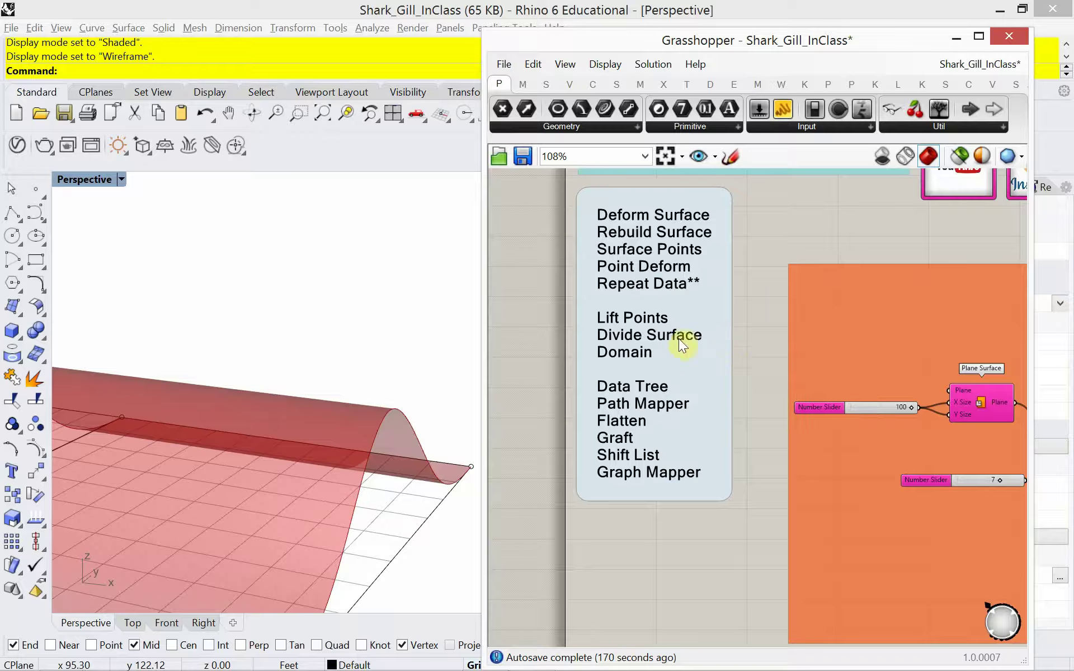
scroll(761, 363, down, 4)
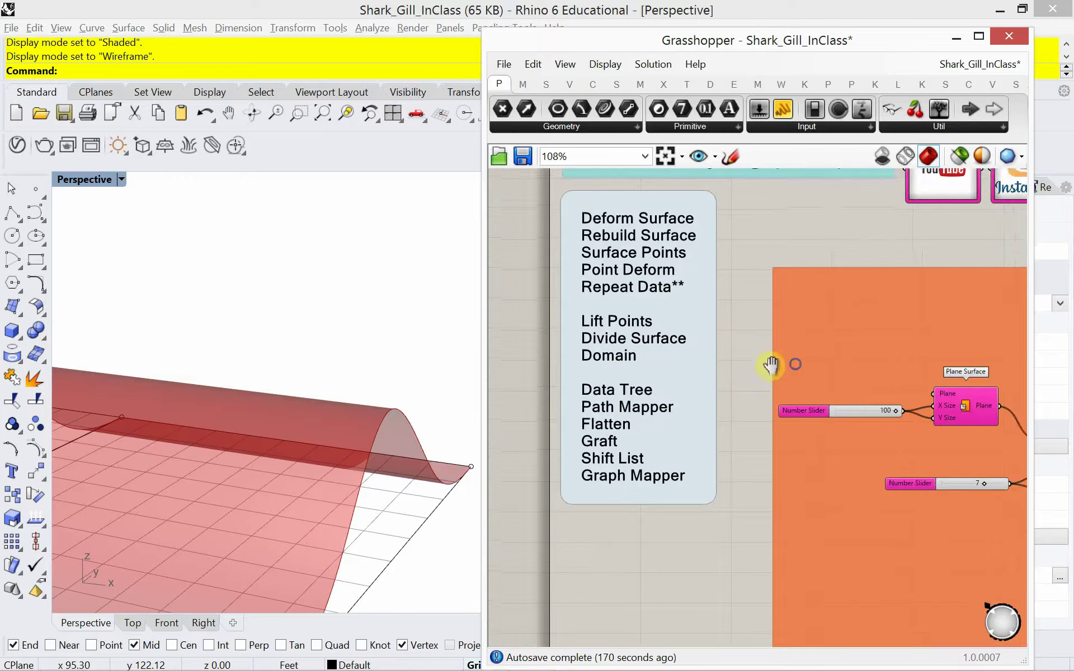
scroll(805, 396, down, 2)
scroll(797, 411, up, 6)
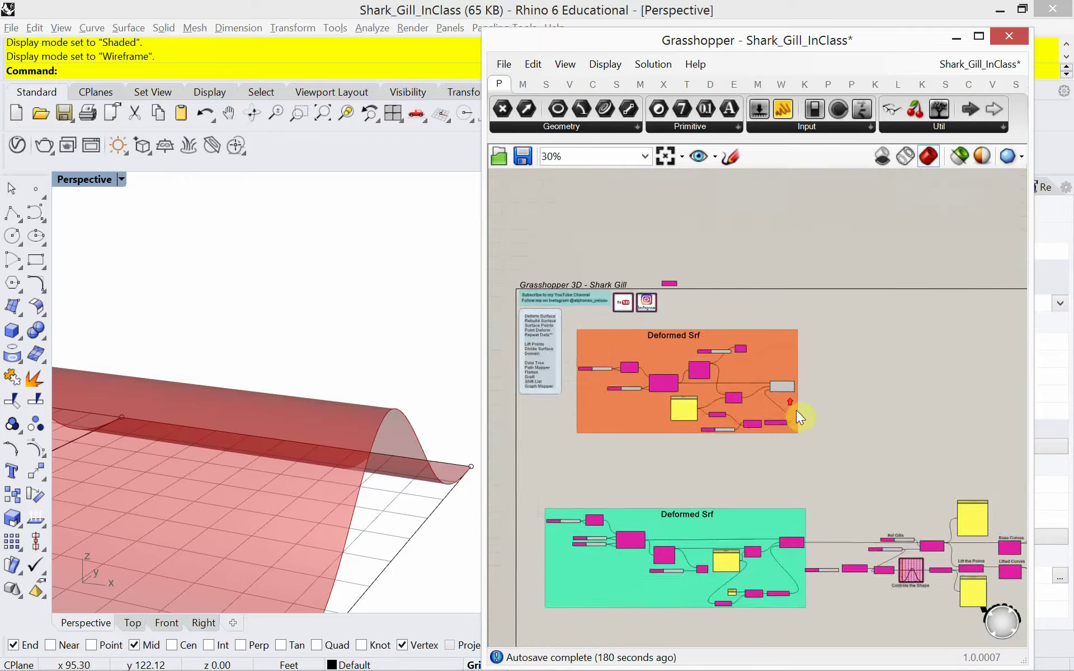
Add a Divide Surface component beside the orange group and connect the Point Deform geometry to its Surface input.
right_drag(838, 392, 800, 389)
double_click(894, 334)
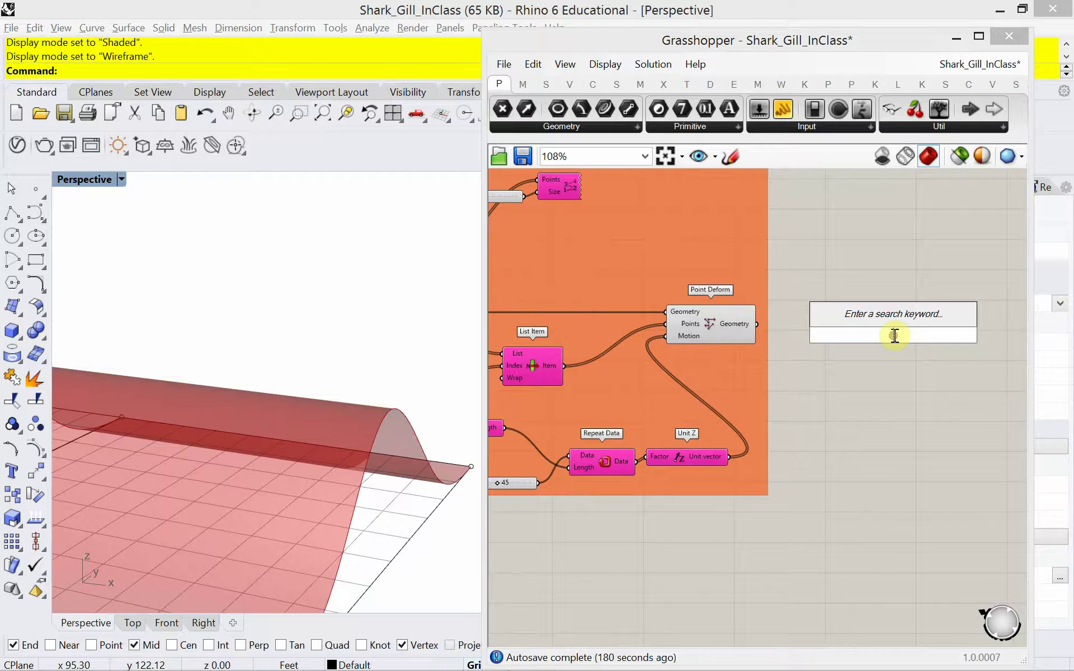
text(divide)
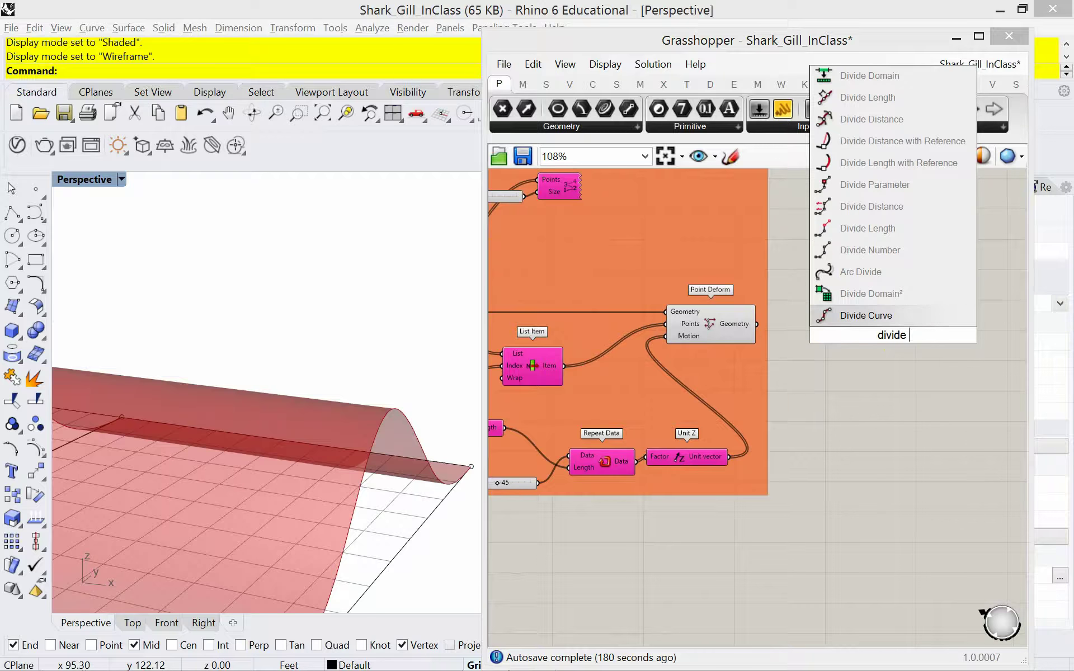
text( surface)
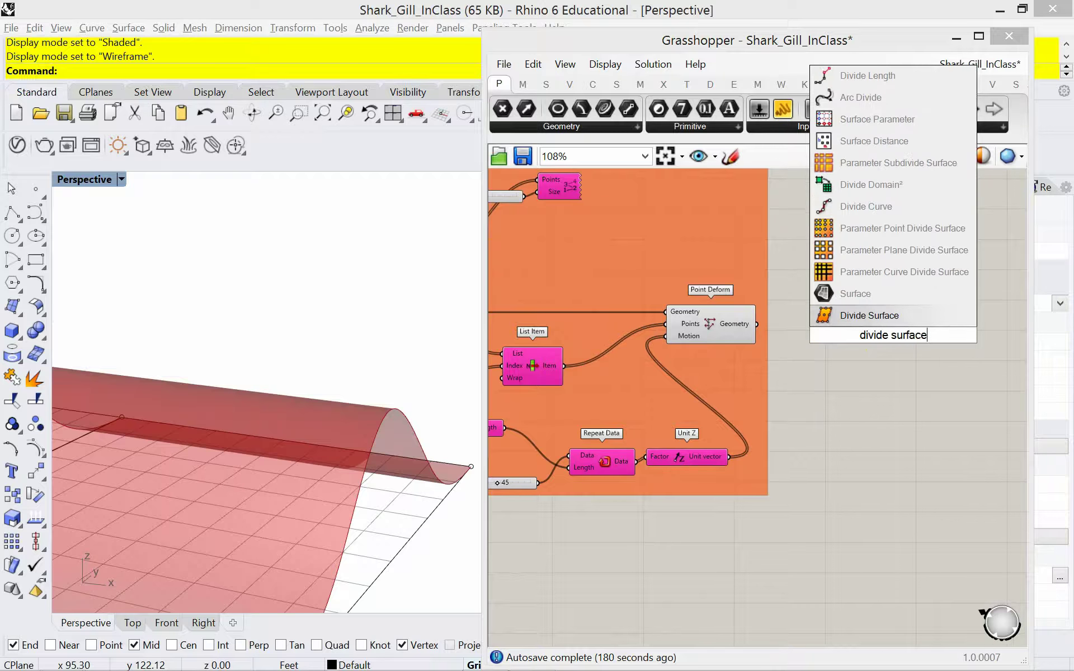
key(Return)
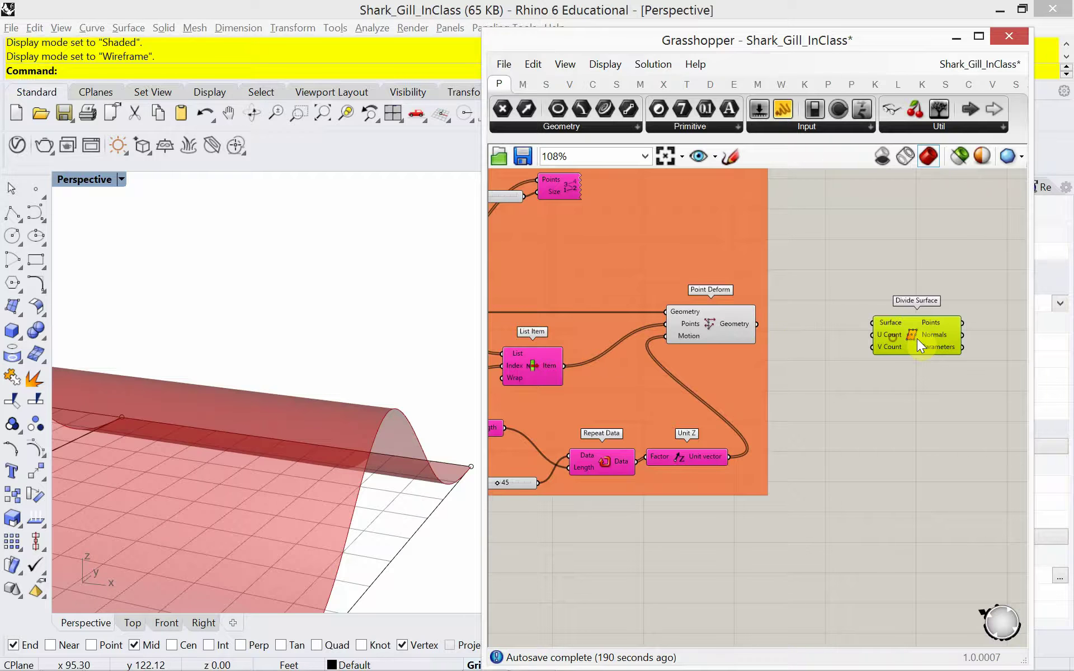
drag(757, 324, 872, 323)
right_drag(463, 419, 317, 485)
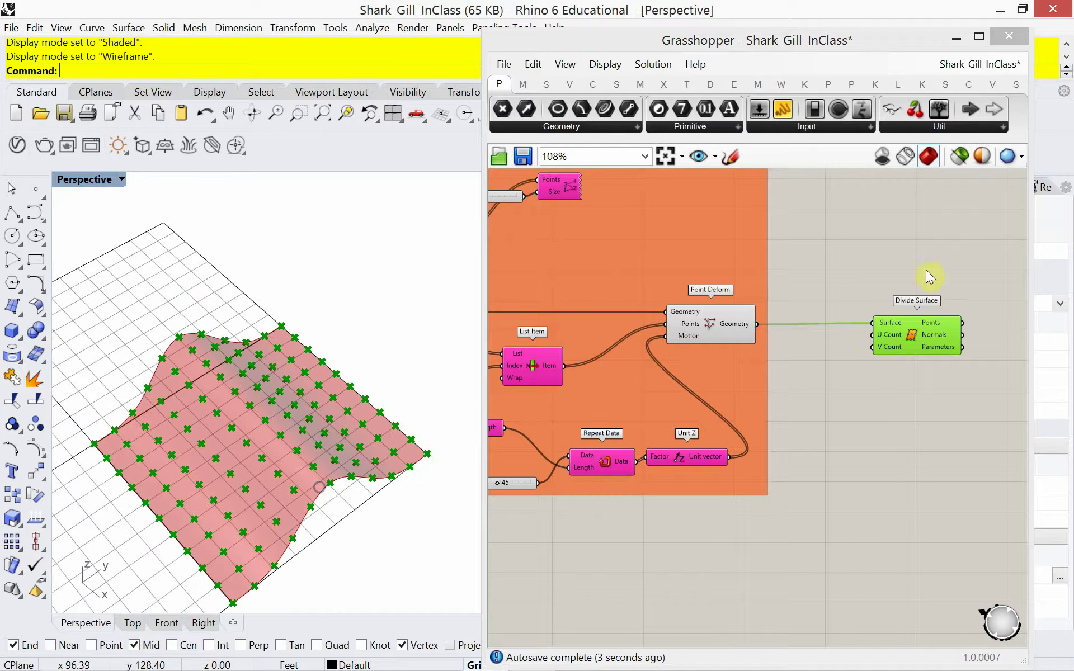
Move the Divide Surface component farther away from the orange group to make room for its inputs.
drag(916, 344, 956, 341)
right_drag(890, 358, 796, 336)
drag(861, 323, 922, 324)
scroll(858, 331, up, 3)
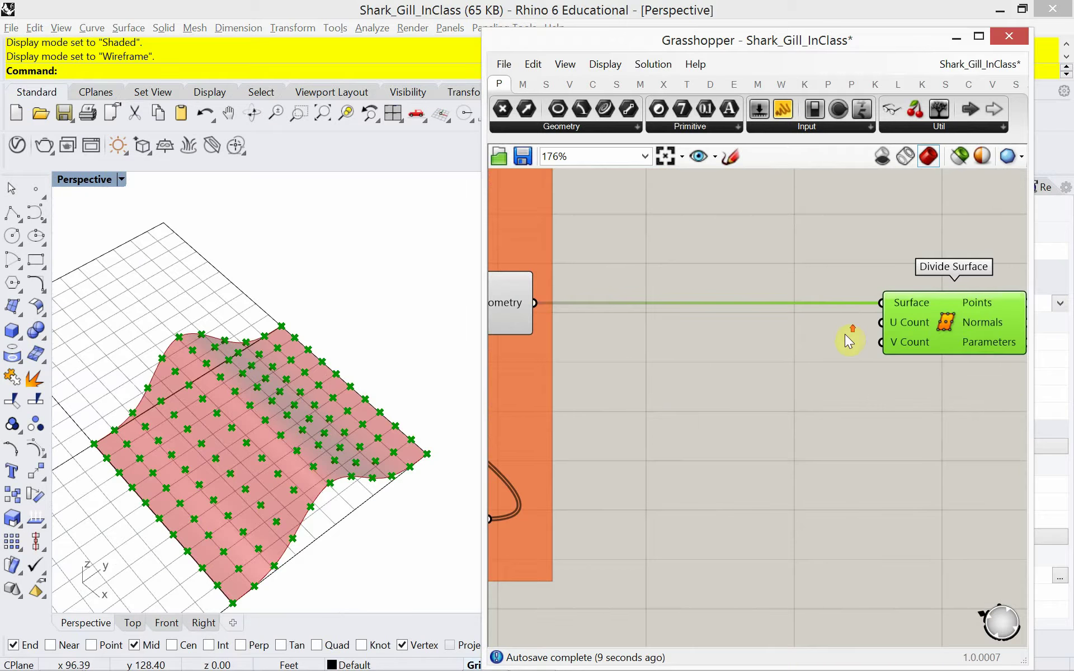
Add a number slider, connect it to Divide Surface's U Count and set it to 2.
right_drag(823, 335, 811, 321)
double_click(780, 350)
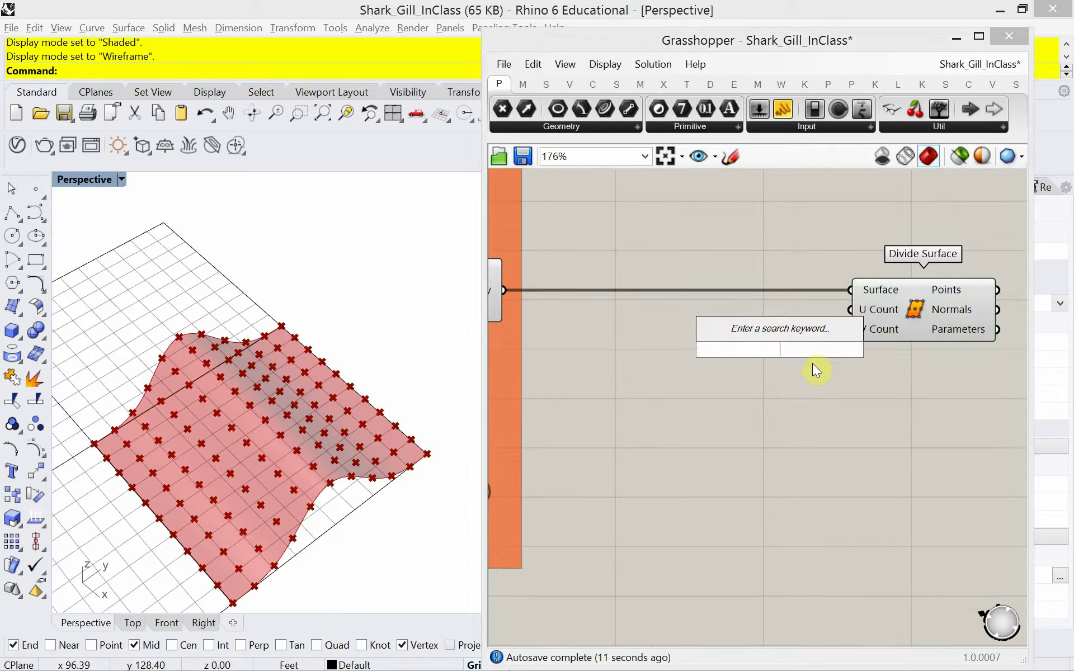
text(3)
key(Return)
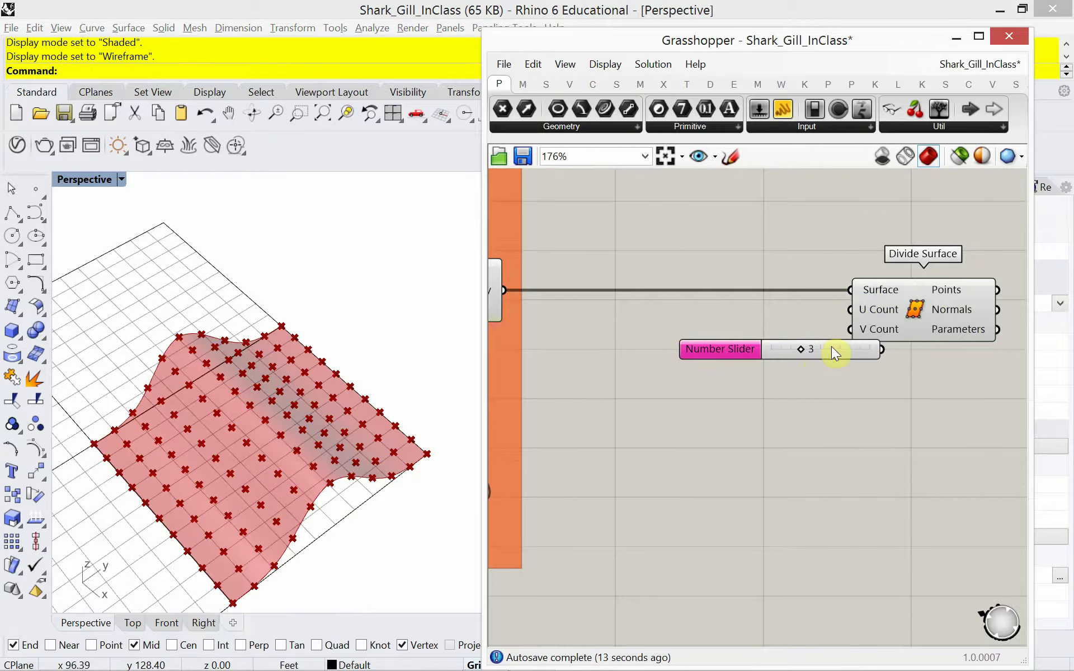
drag(832, 347, 849, 309)
drag(740, 339, 719, 319)
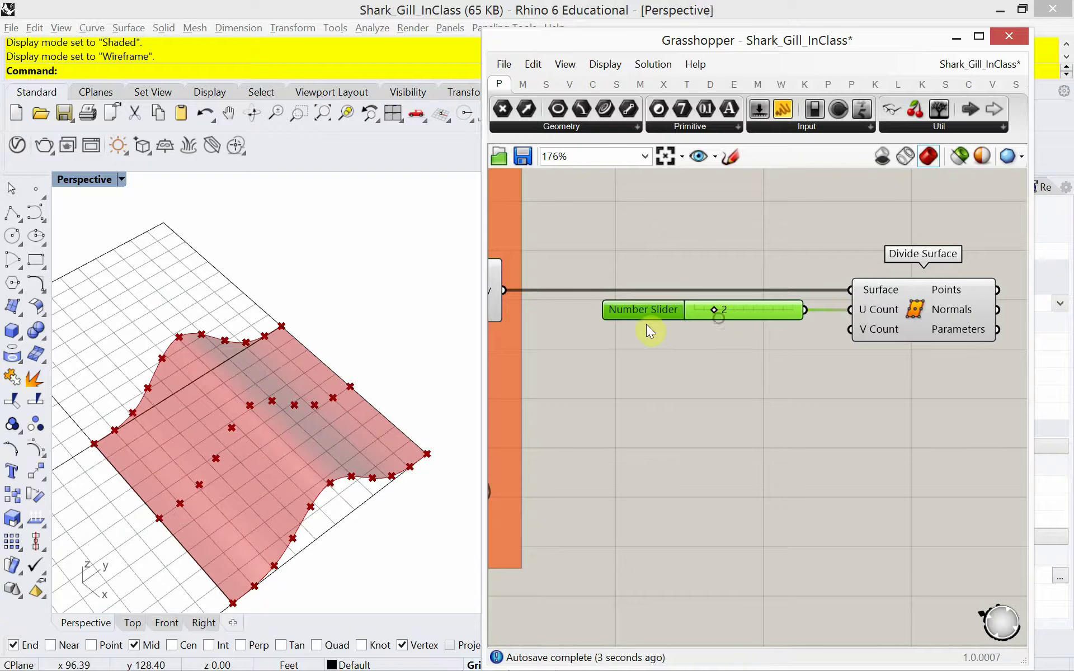
Rename the U Count slider to "#of Gills".
right_click(650, 311)
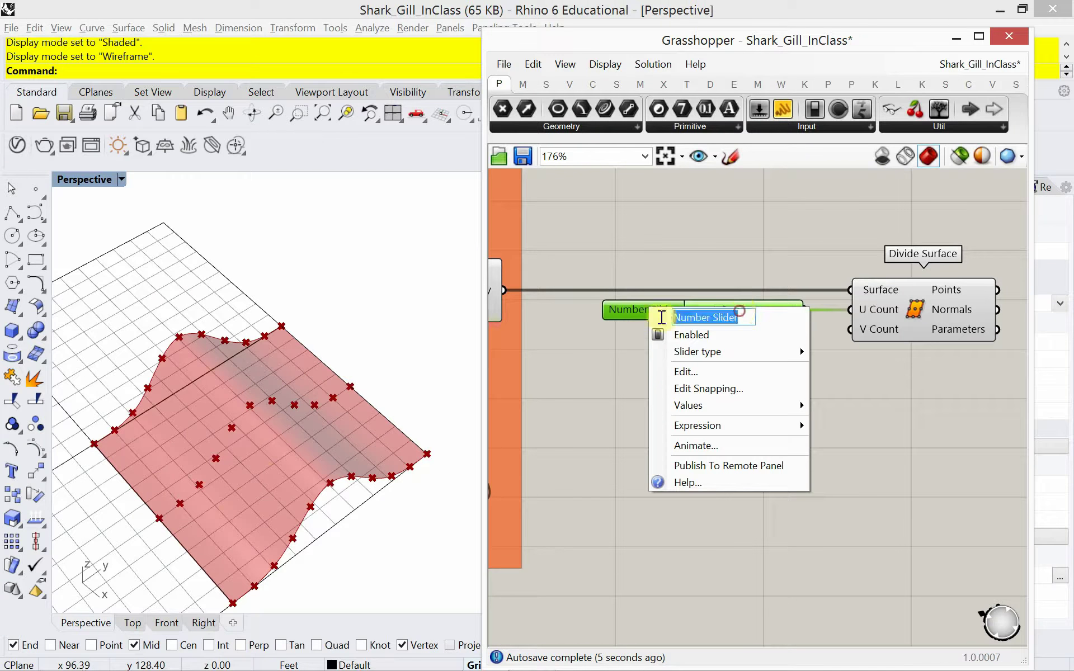
text(#)
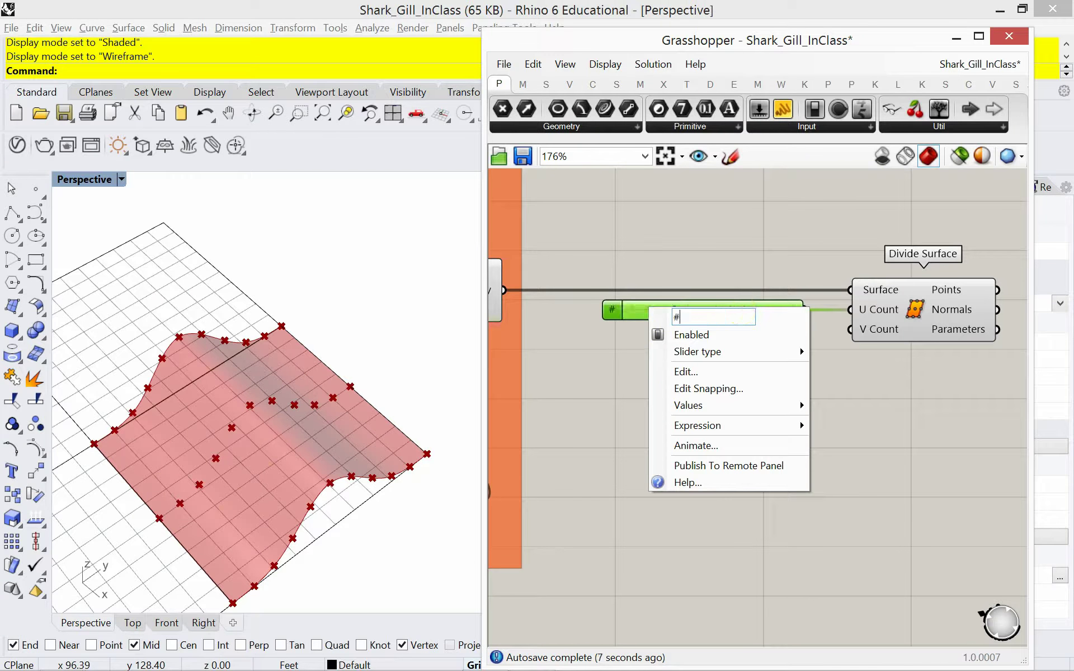
text(of Gills)
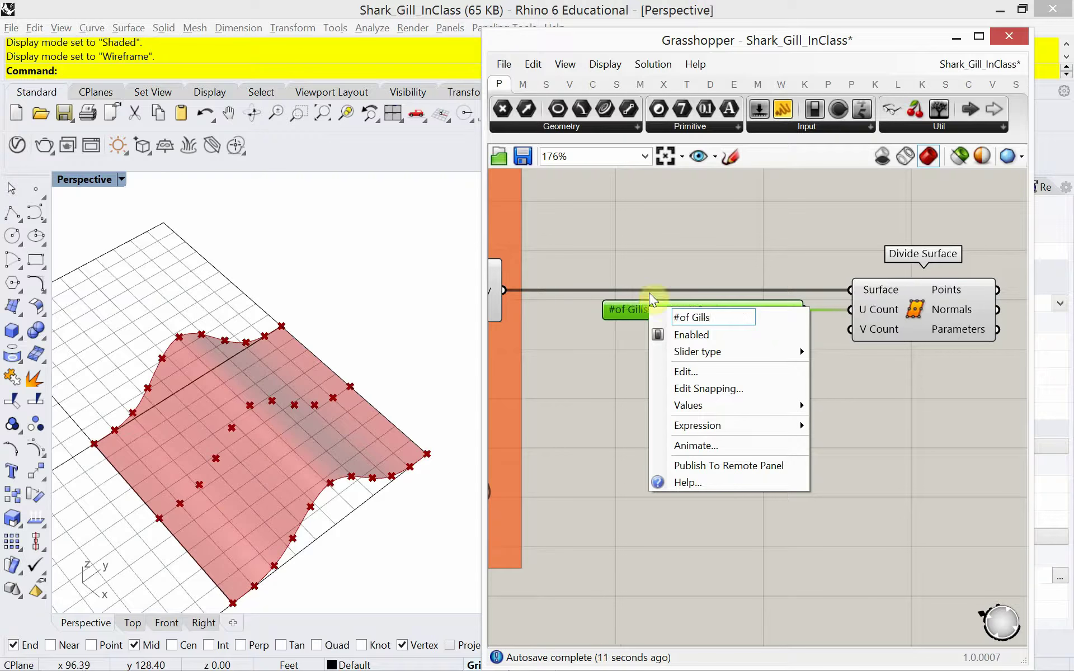
click(658, 274)
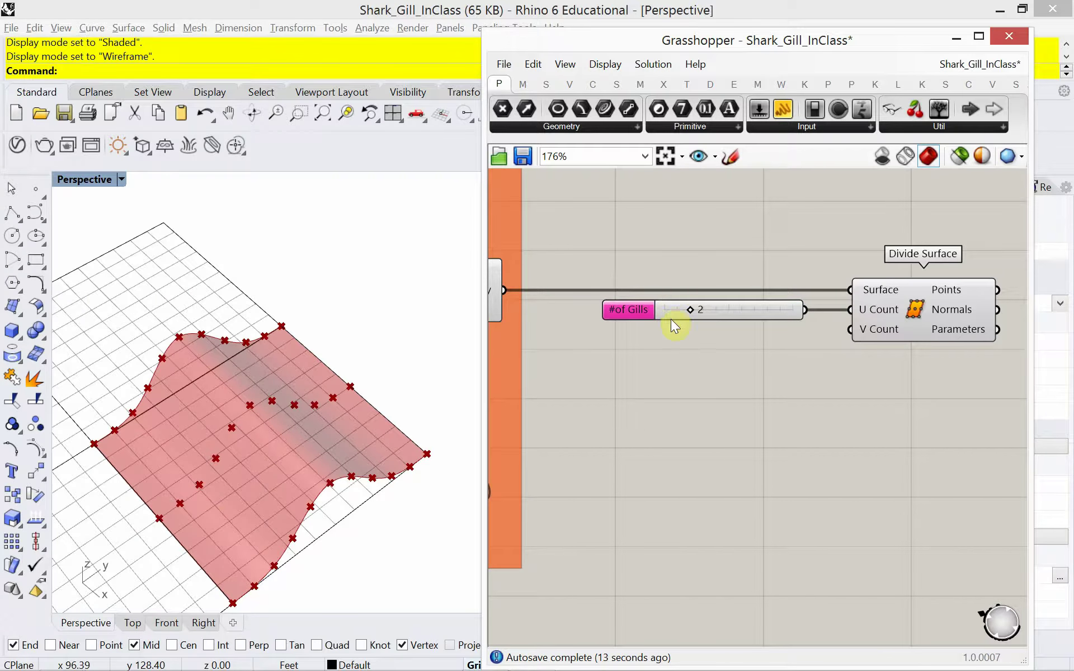
Add a Scribble reading "# of Gills" and place it just above the U Count slider.
double_click(679, 260)
text(scr)
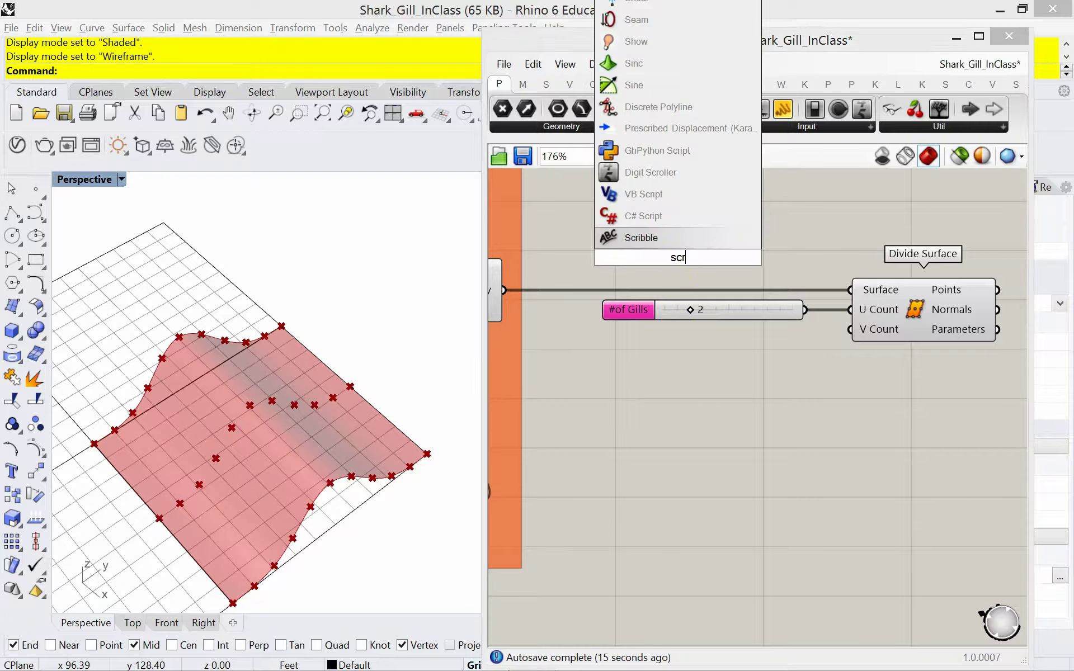
click(679, 235)
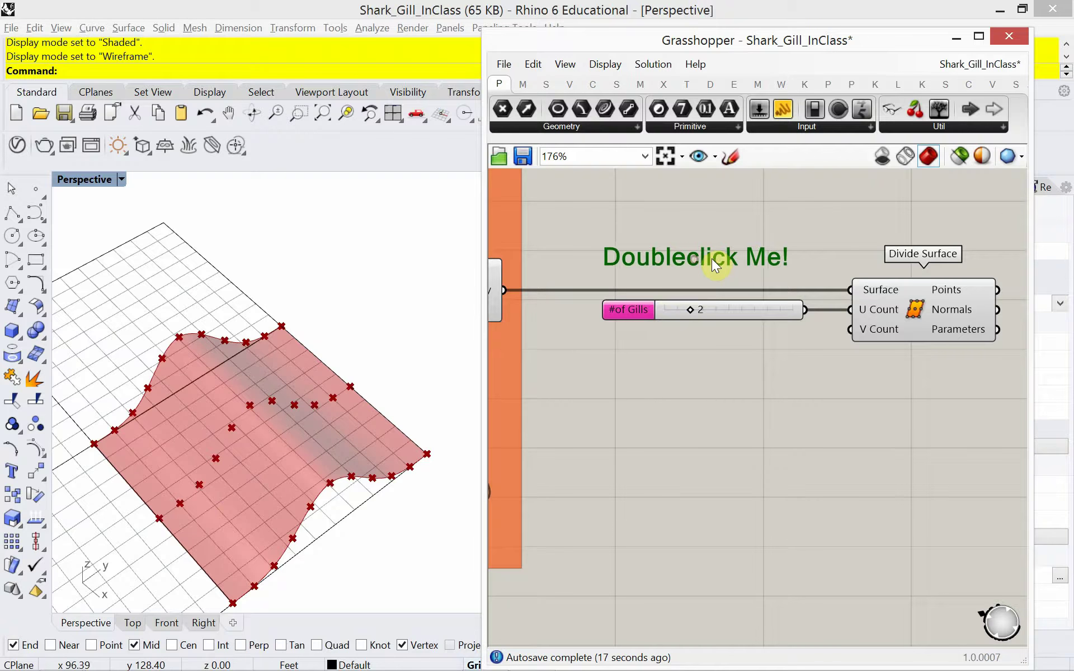
double_click(711, 258)
drag(712, 209, 569, 203)
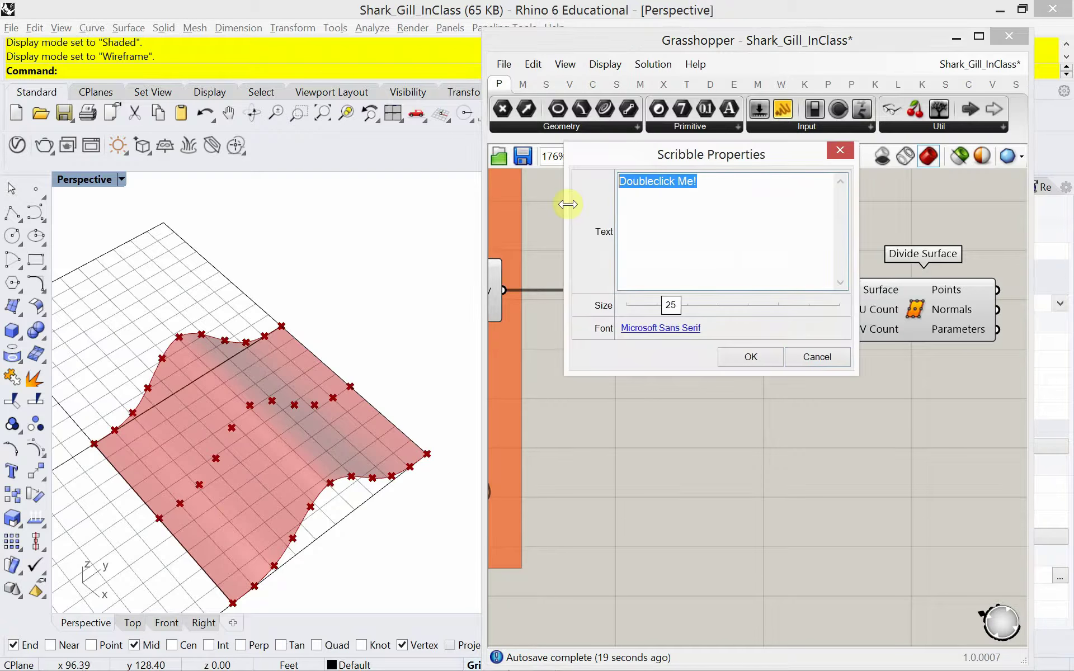
text(S)
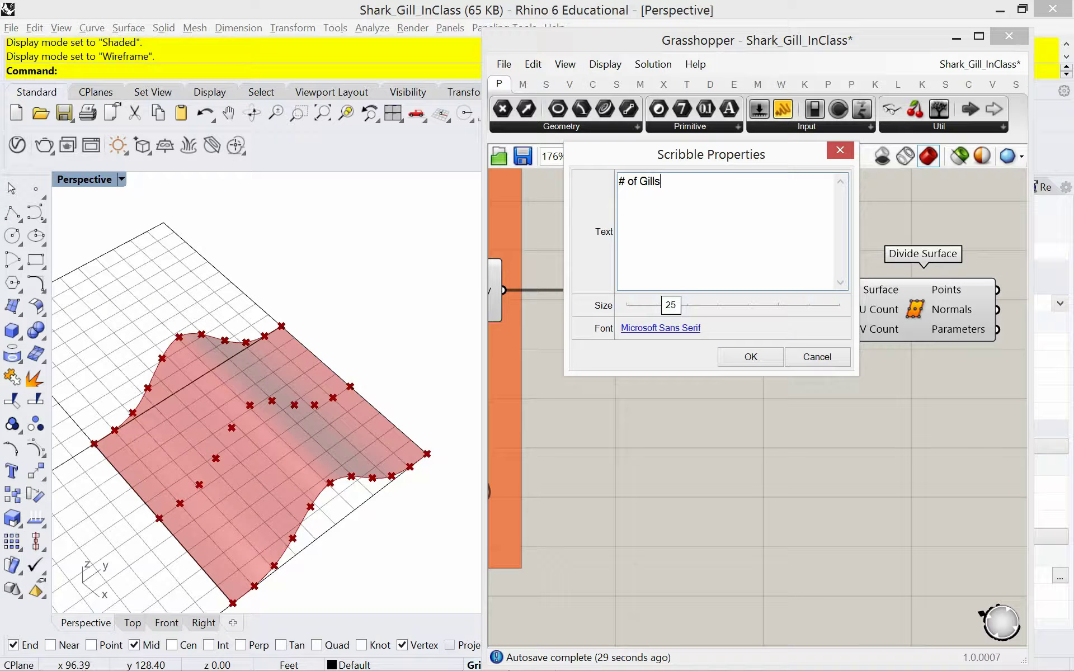
click(734, 353)
drag(701, 274, 723, 269)
Group the "# of Gills" scribble together with its slider.
drag(725, 378, 669, 241)
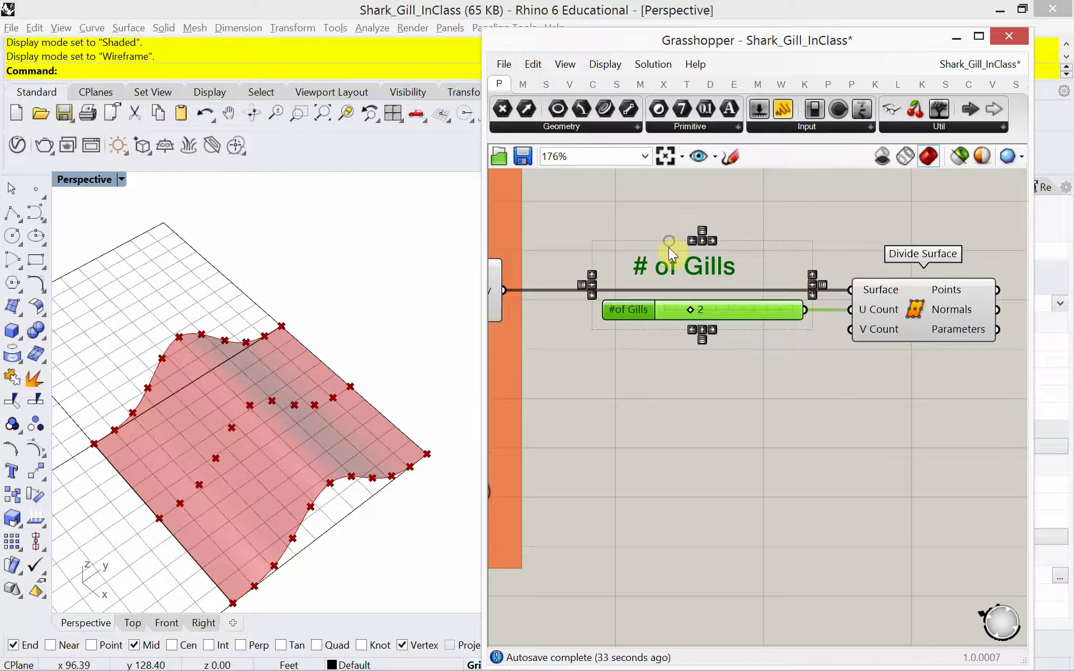
key(ctrl+g)
double_click(750, 264)
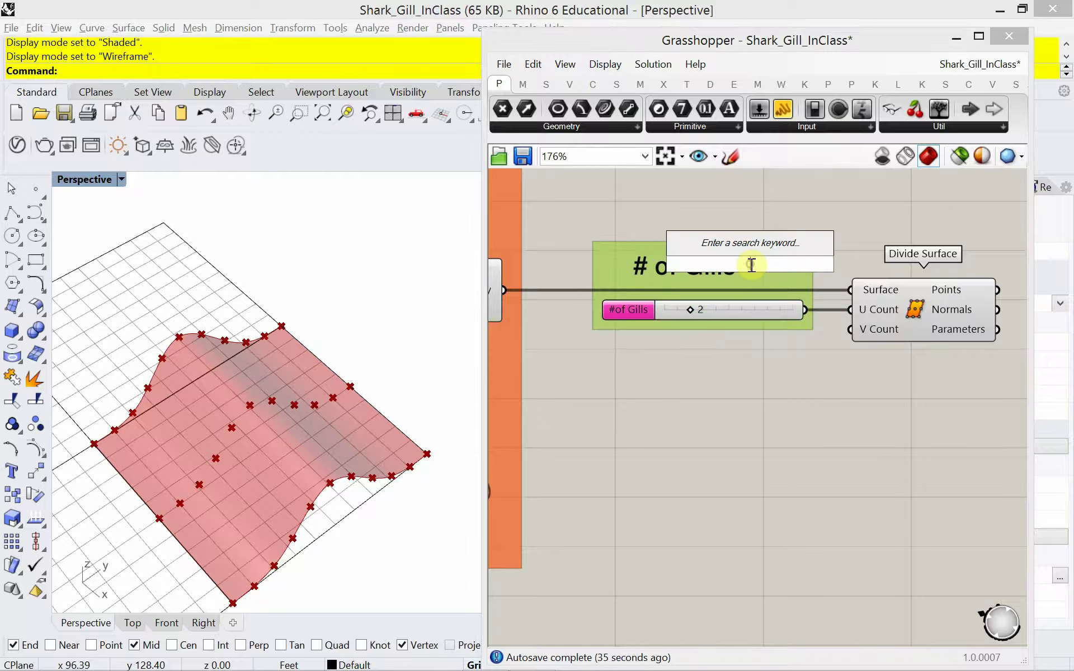
click(757, 337)
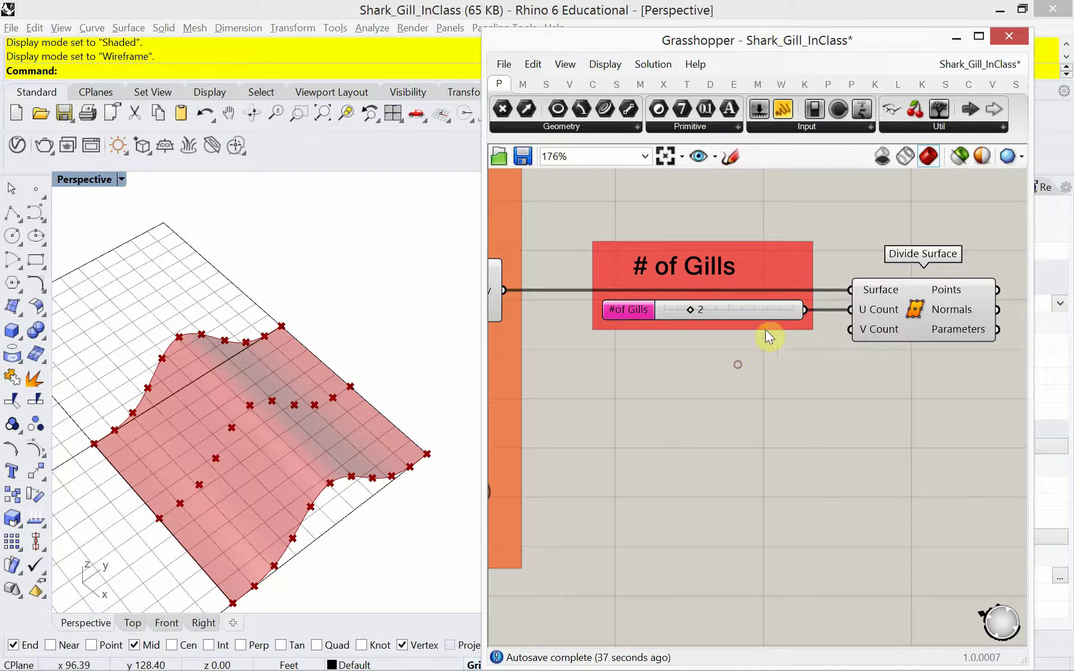
double_click(801, 273)
click(800, 328)
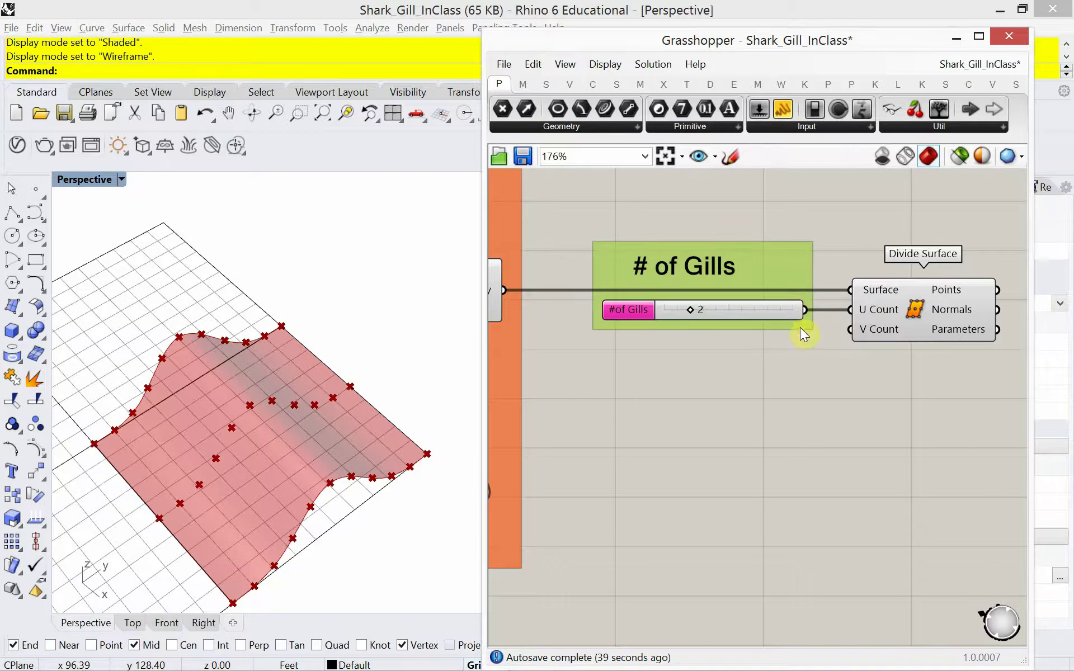
double_click(800, 328)
click(712, 382)
double_click(592, 327)
right_drag(608, 404, 580, 432)
scroll(634, 363, down, 3)
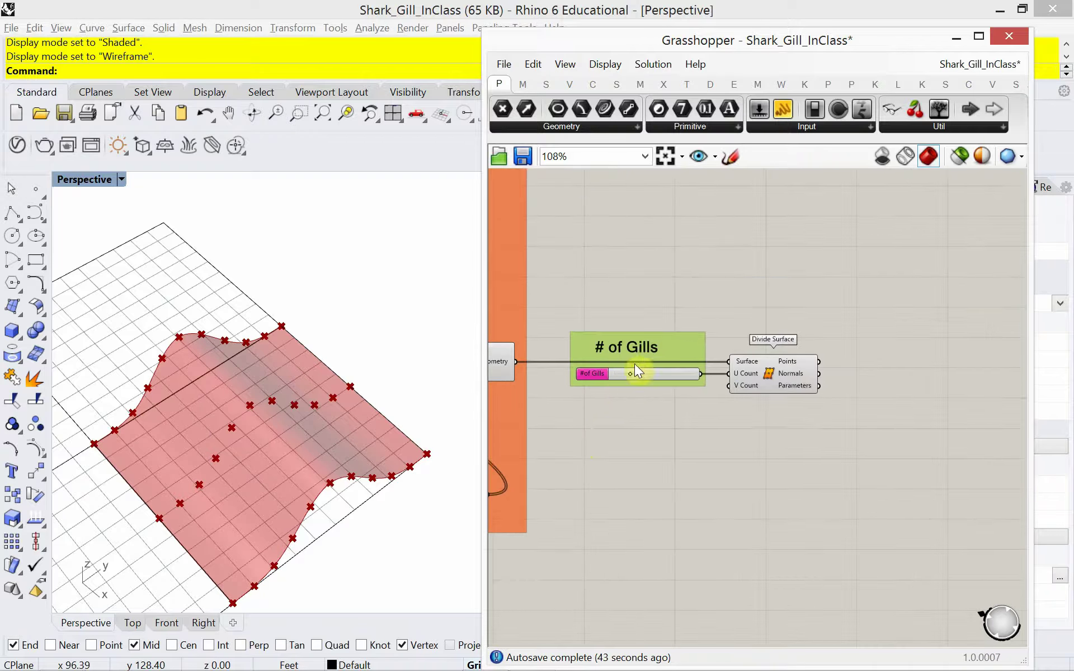
scroll(708, 324, up, 3)
scroll(712, 341, down, 4)
scroll(712, 354, up, 4)
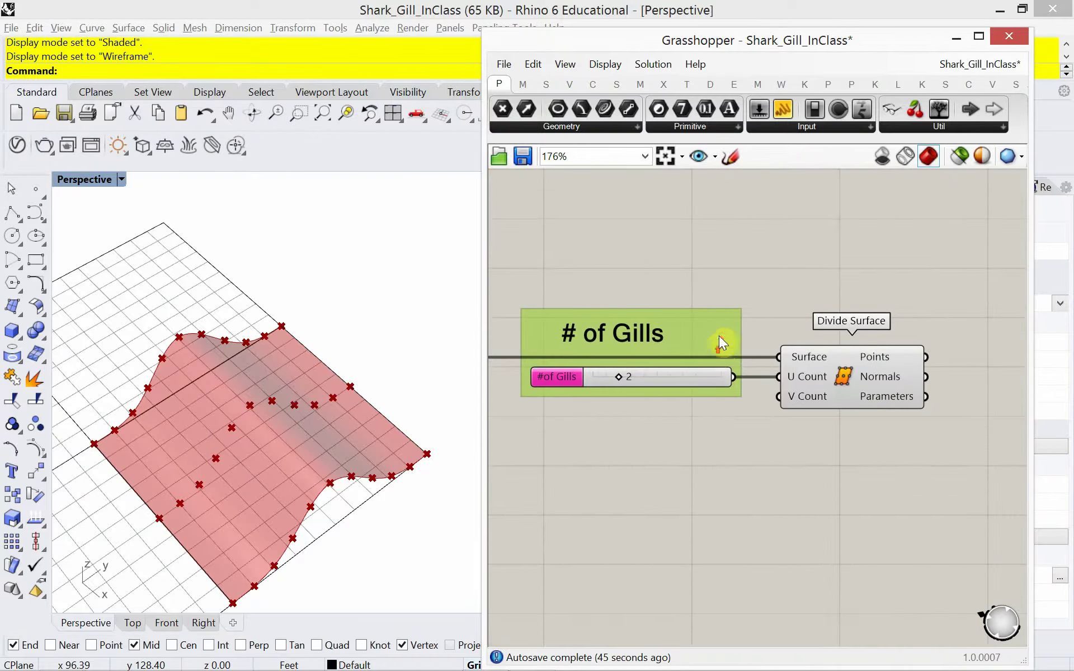
double_click(721, 320)
key(Escape)
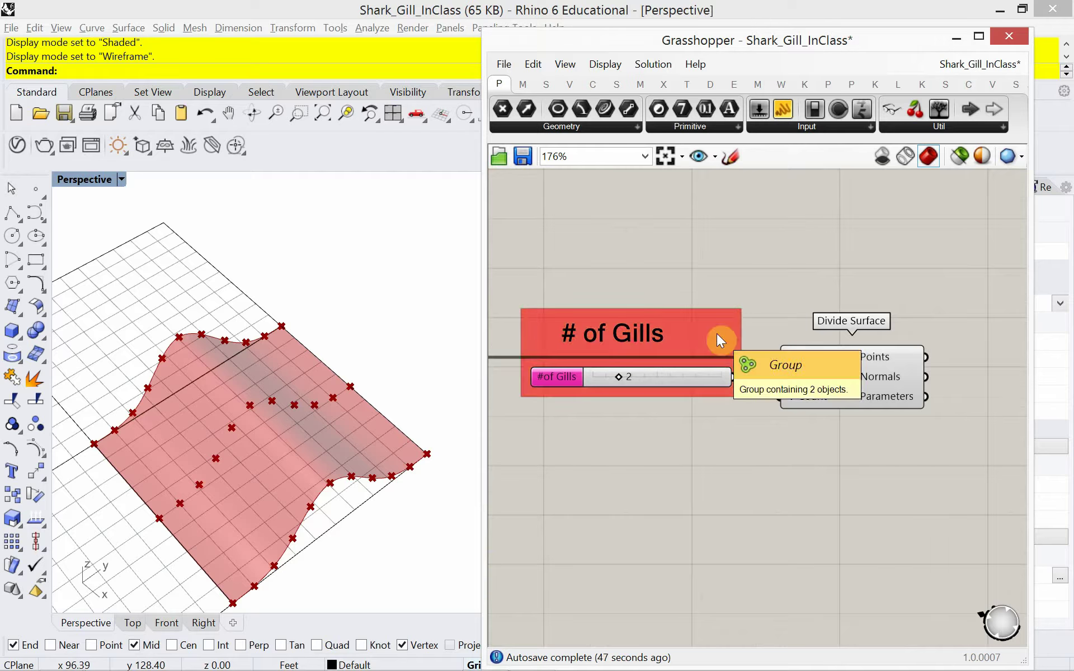
double_click(721, 321)
key(Escape)
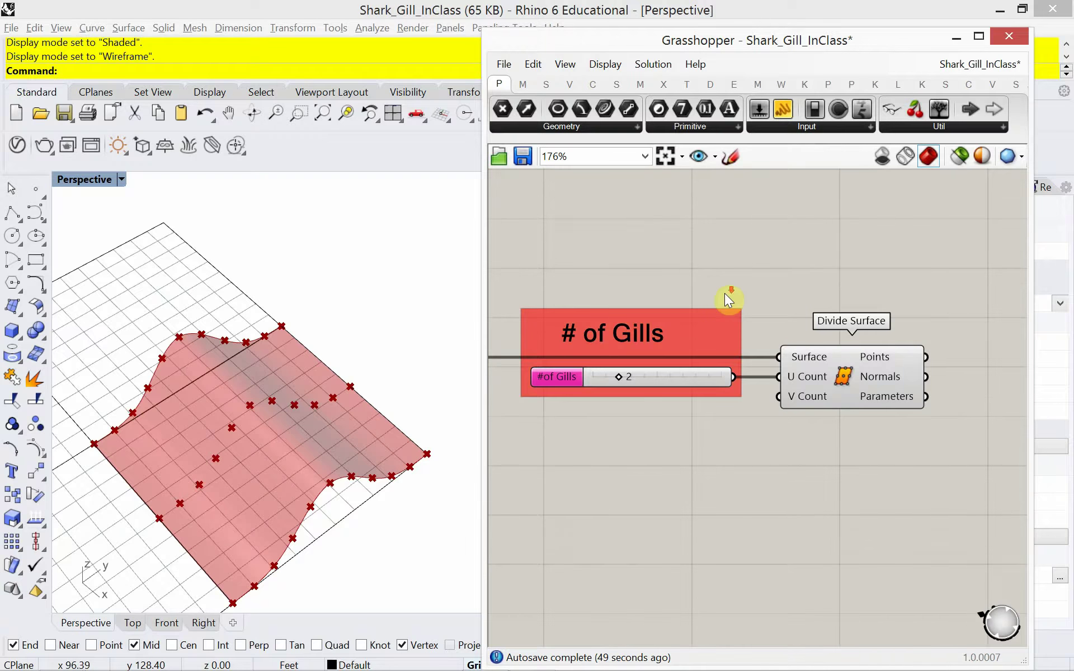
scroll(722, 302, down, 5)
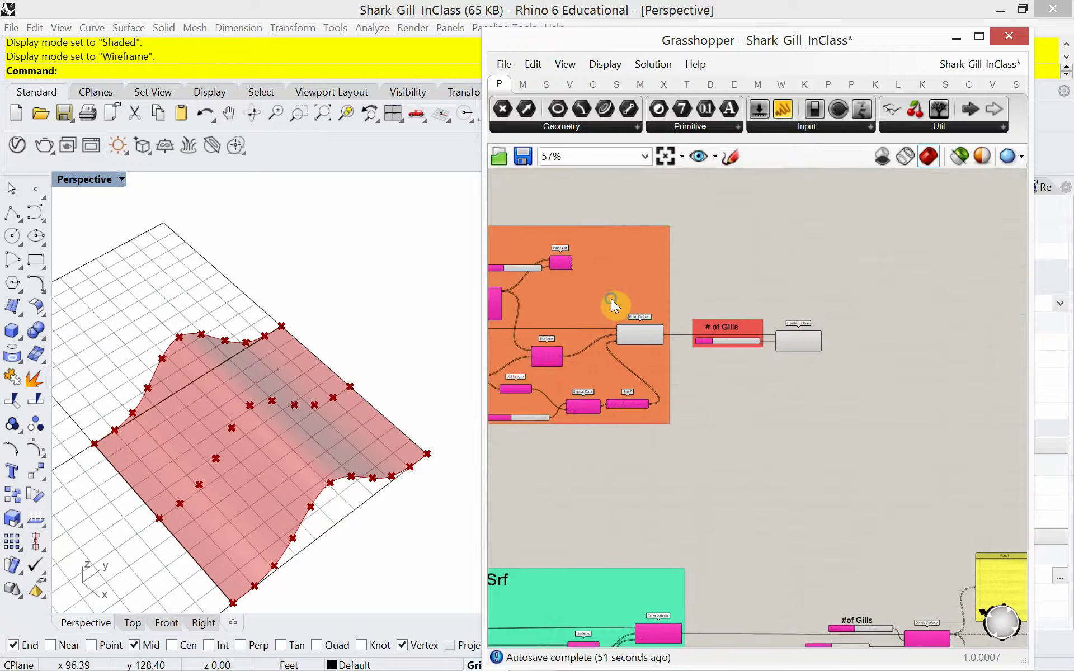
right_drag(611, 300, 662, 295)
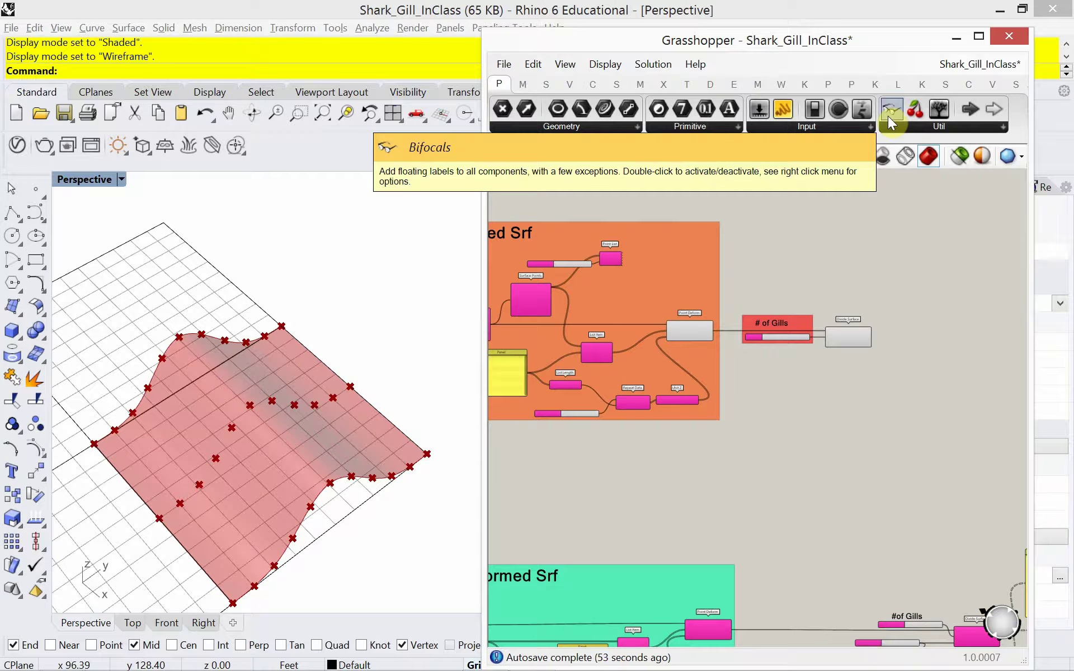
scroll(819, 305, up, 3)
scroll(805, 328, up, 2)
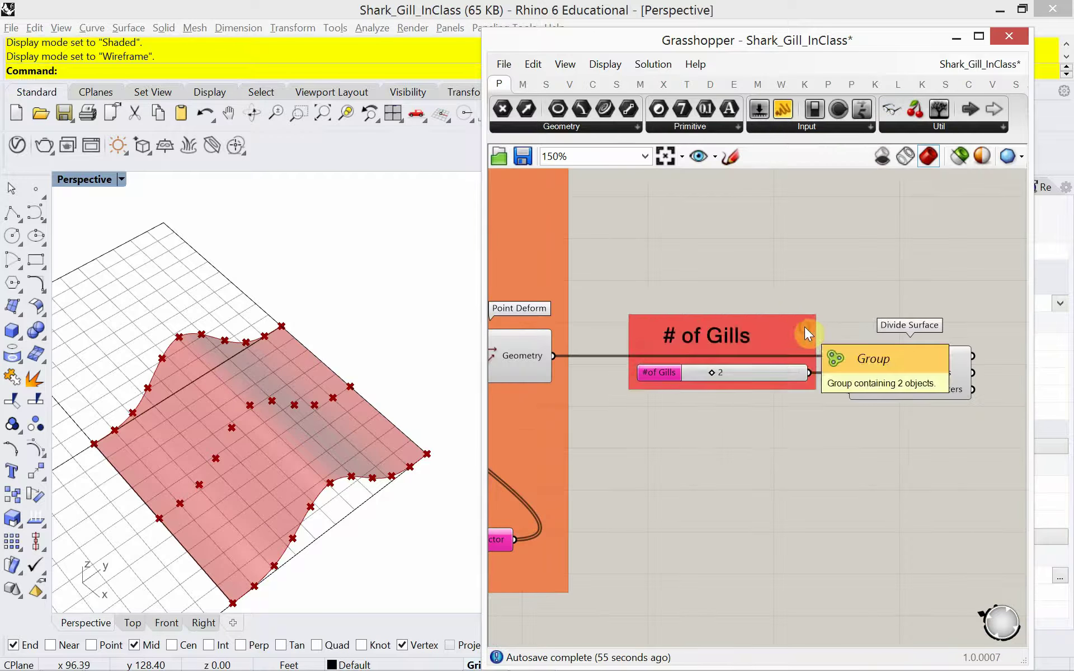
double_click(803, 335)
key(Escape)
double_click(801, 341)
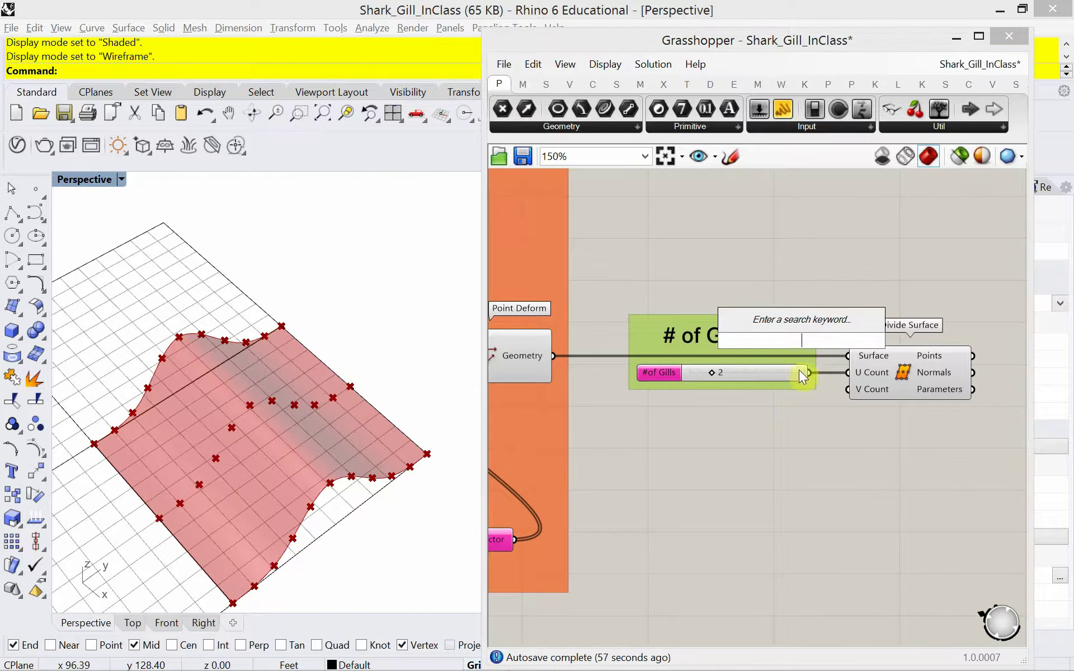
click(791, 387)
click(791, 387)
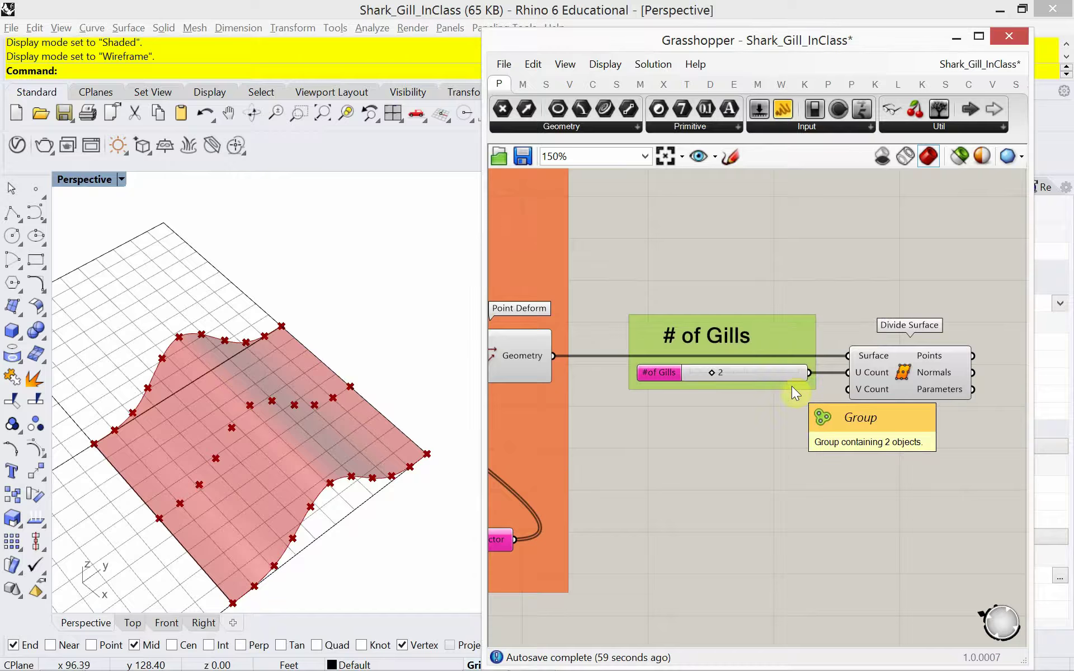
Move the "# of Gills" group down so it sits clear below the Surface wire.
right_drag(774, 437, 676, 432)
click(676, 432)
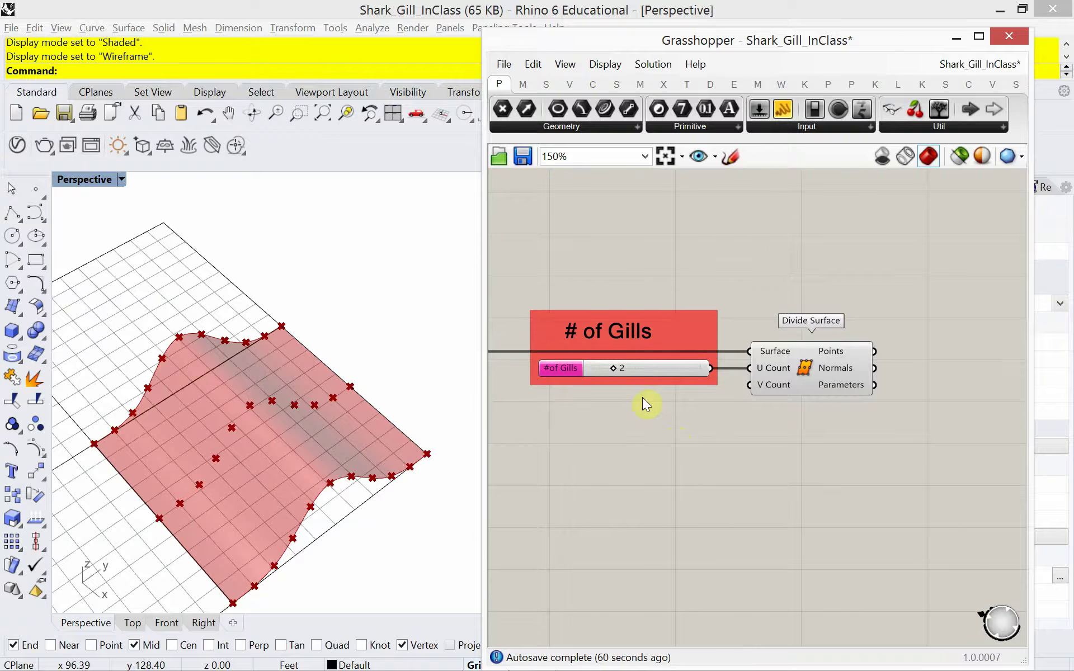
drag(675, 331, 676, 389)
double_click(679, 428)
click(677, 432)
Add a number slider set to 8 below the group and connect it to Divide Surface's V Count.
right_drag(707, 360, 744, 266)
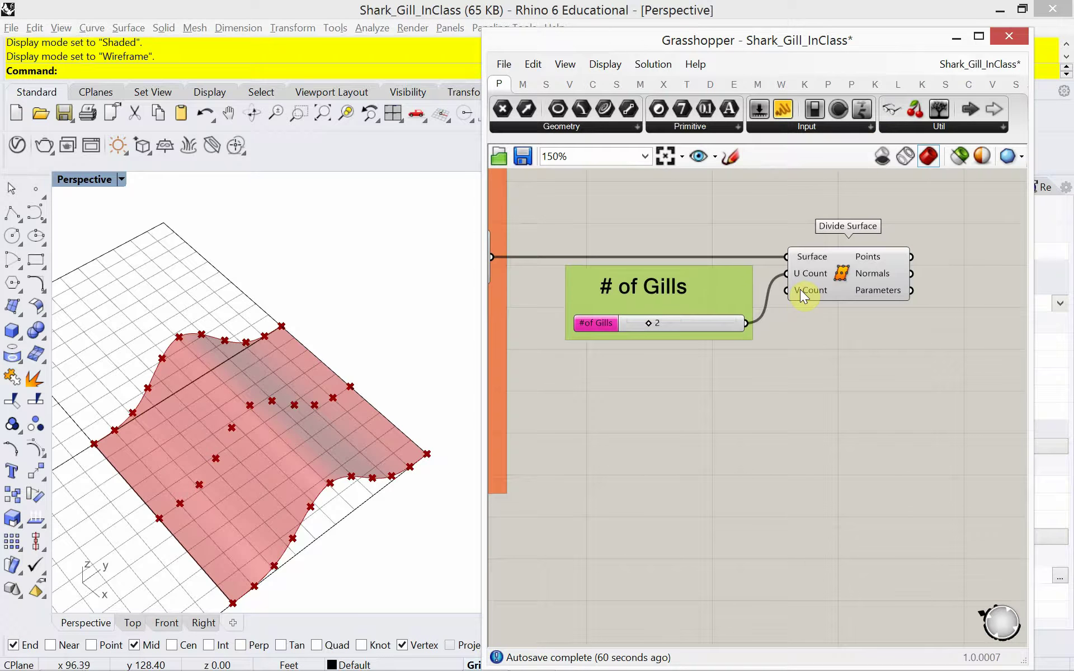
double_click(667, 388)
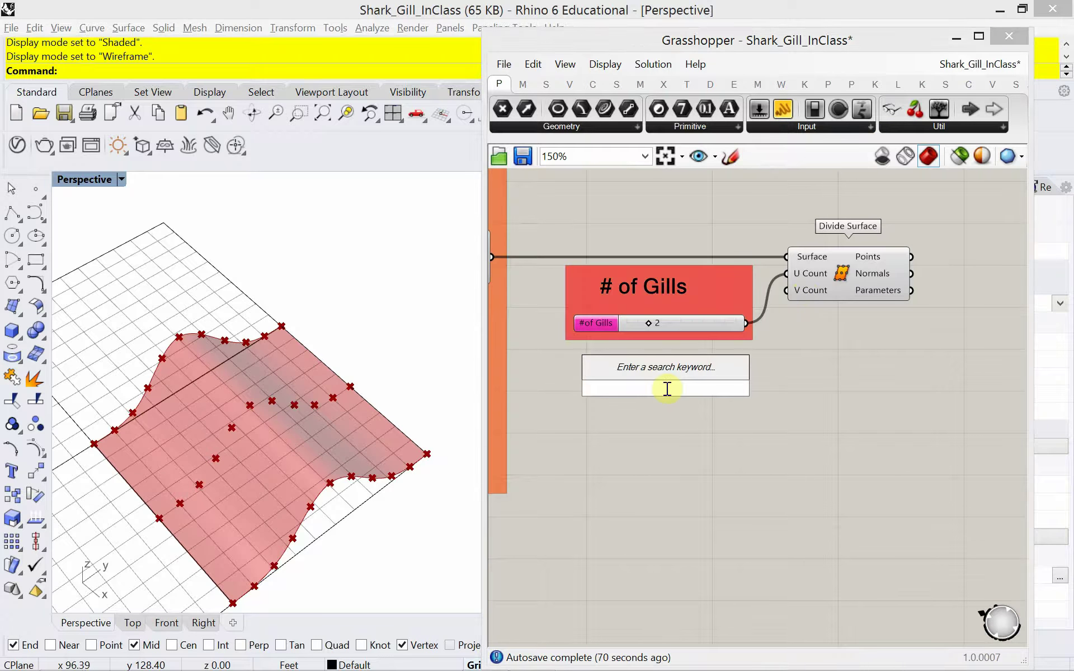
text(8)
key(Return)
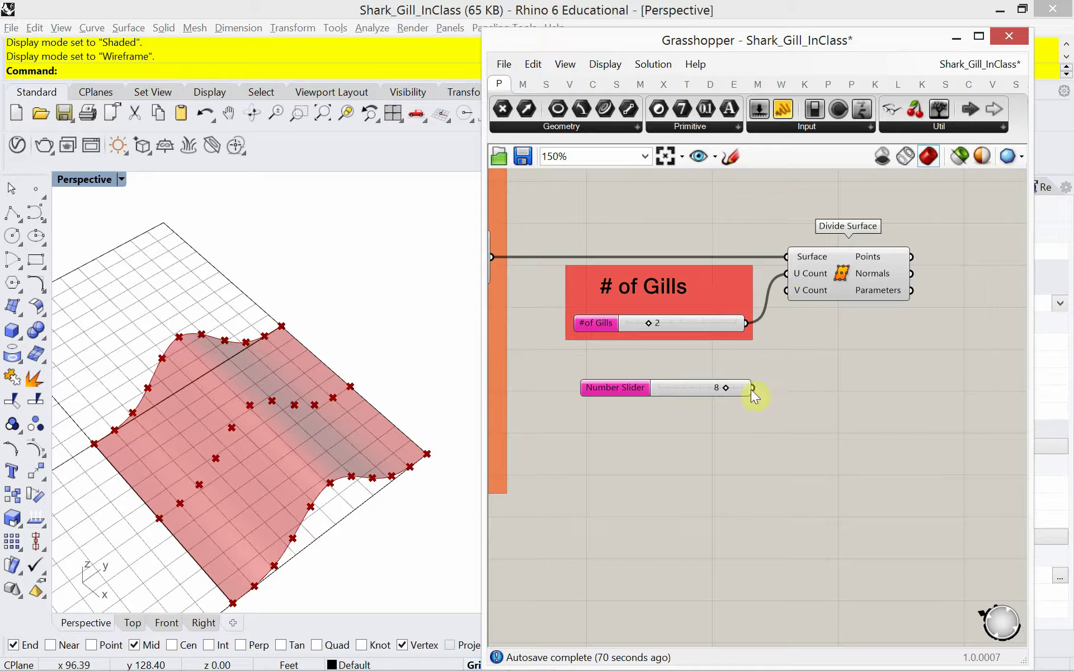
drag(751, 389, 783, 297)
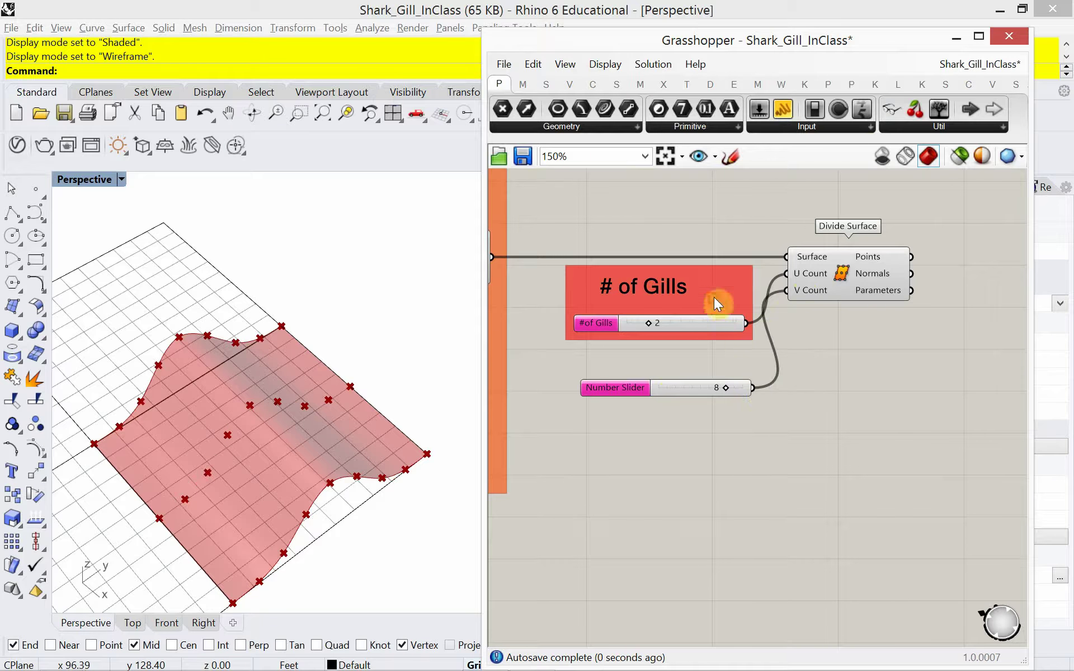
Shift the "# of Gills" group and the V Count slider slightly farther away from Divide Surface.
drag(714, 297, 697, 294)
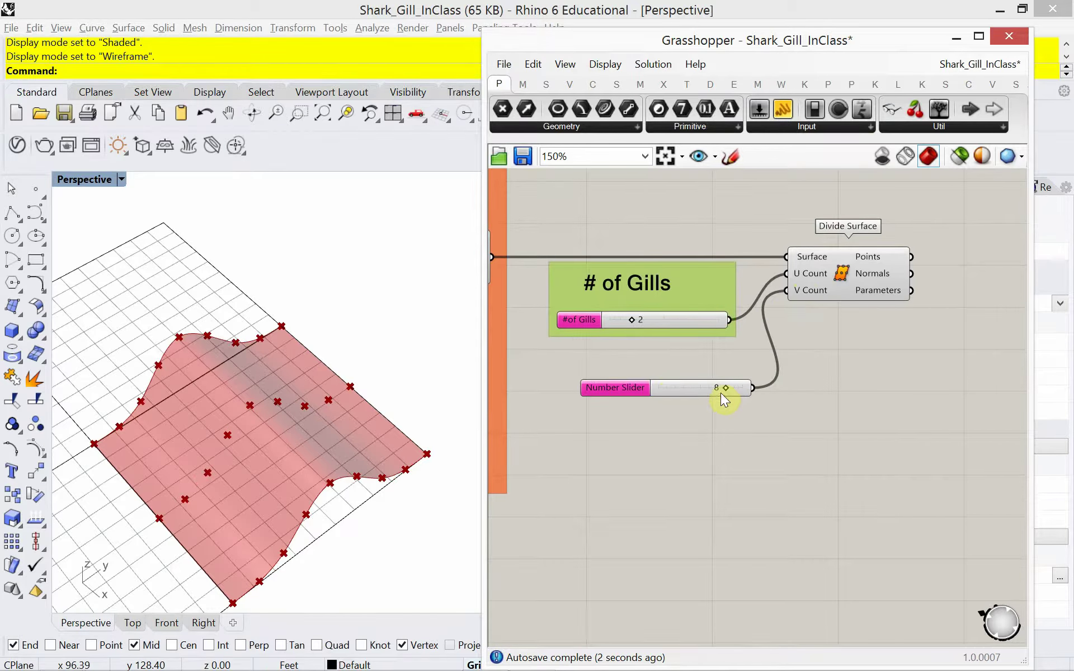
mouse_move(724, 388)
mouse_down()
mouse_move(679, 396)
mouse_move(726, 400)
mouse_up()
right_drag(211, 532, 287, 493)
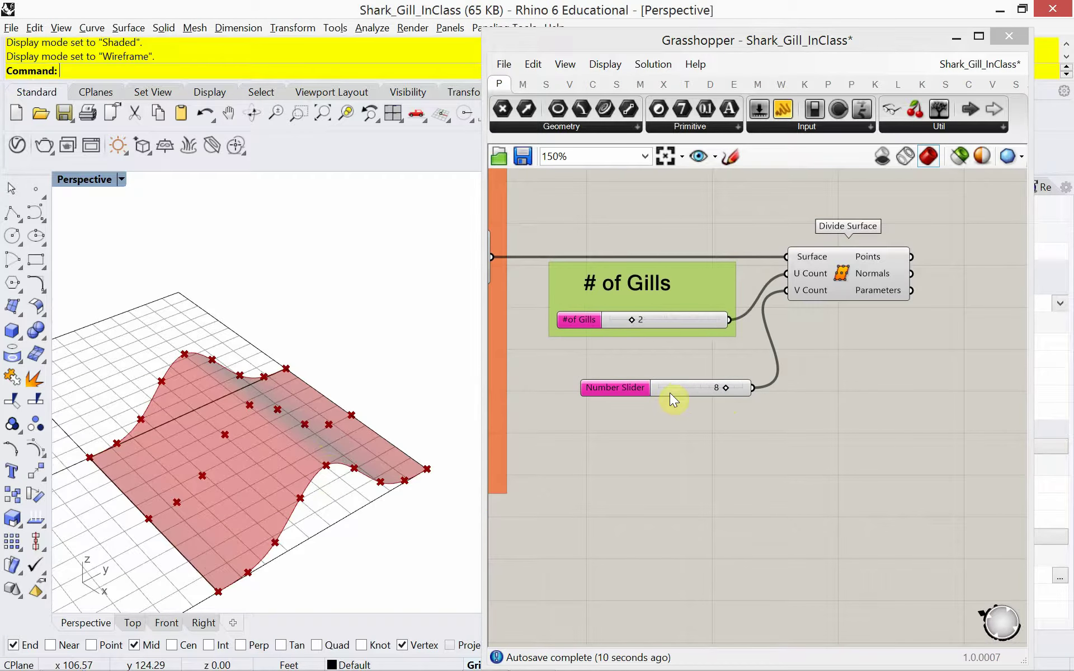
mouse_move(670, 393)
mouse_down()
mouse_move(653, 391)
mouse_move(660, 385)
mouse_up()
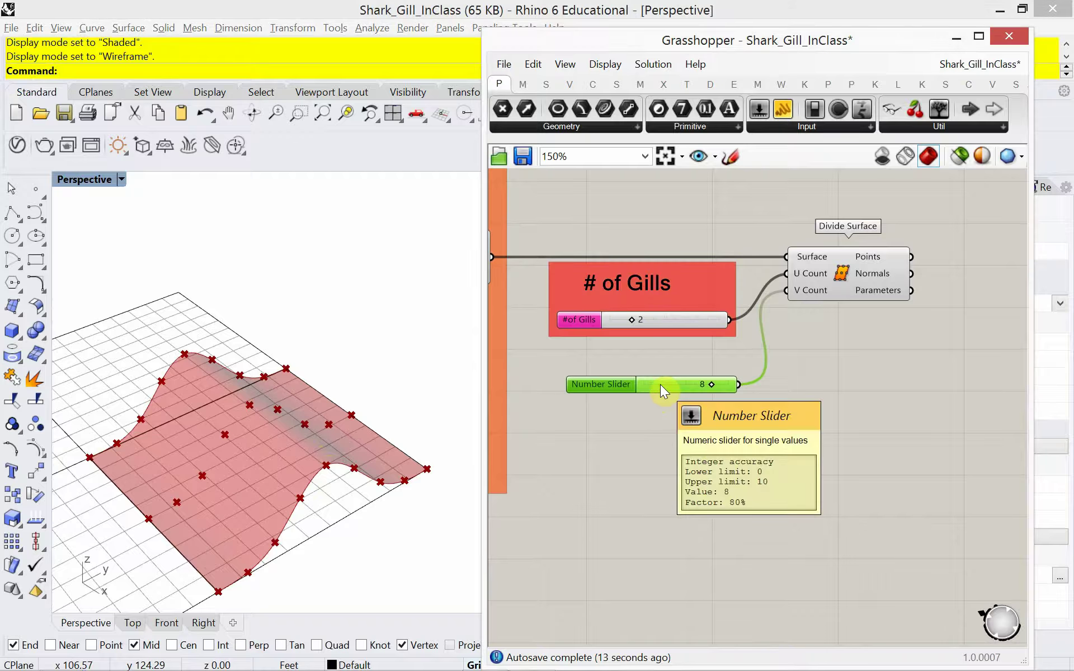
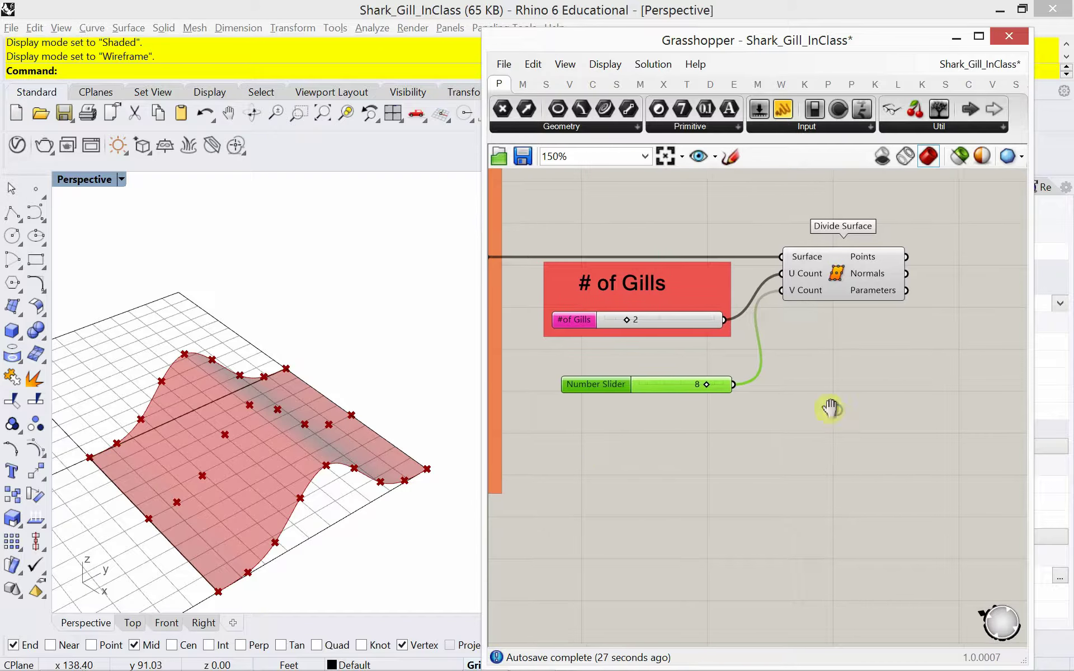
Widen the Grasshopper window, add a Move component beside Divide Surface, and connect Divide Surface's Points to its Geometry.
right_drag(827, 408, 821, 409)
drag(484, 426, 406, 411)
double_click(892, 311)
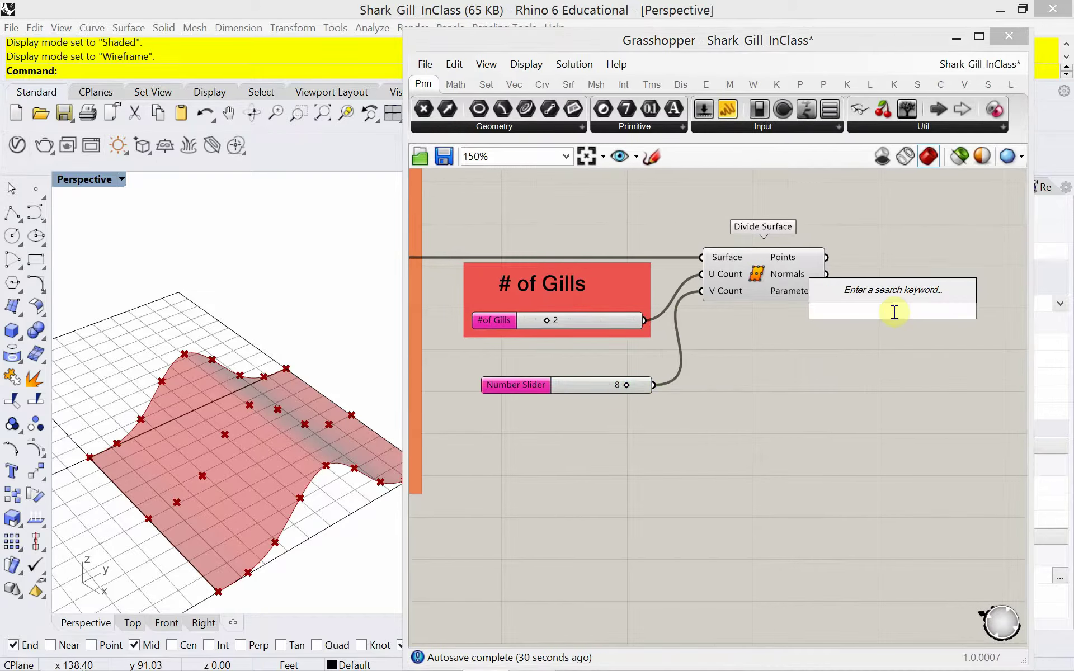
text(move)
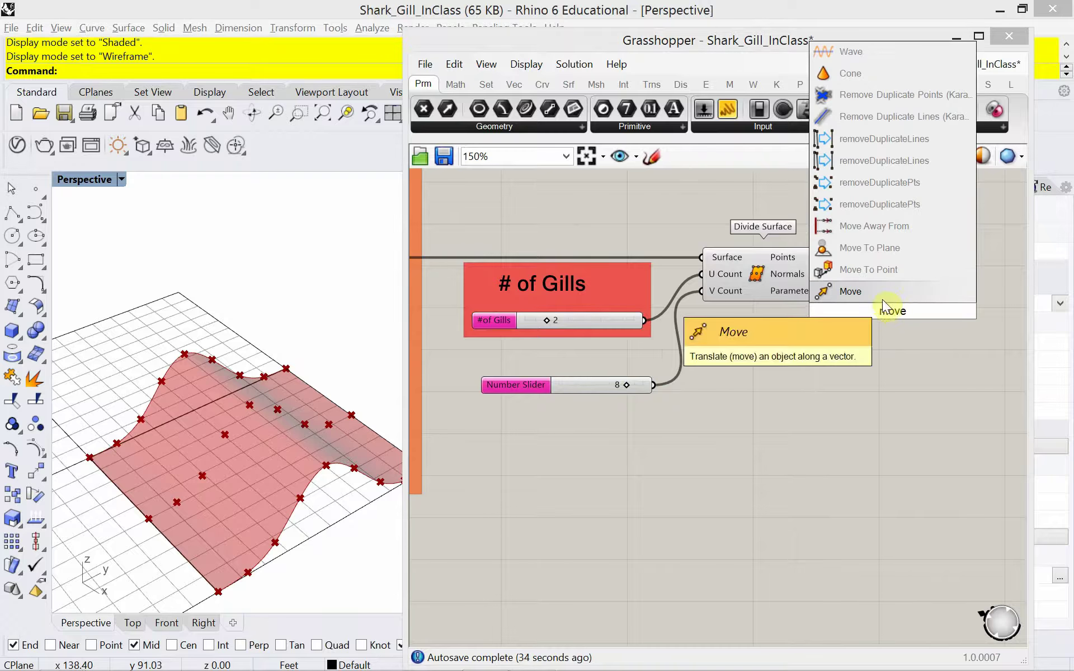
key(Return)
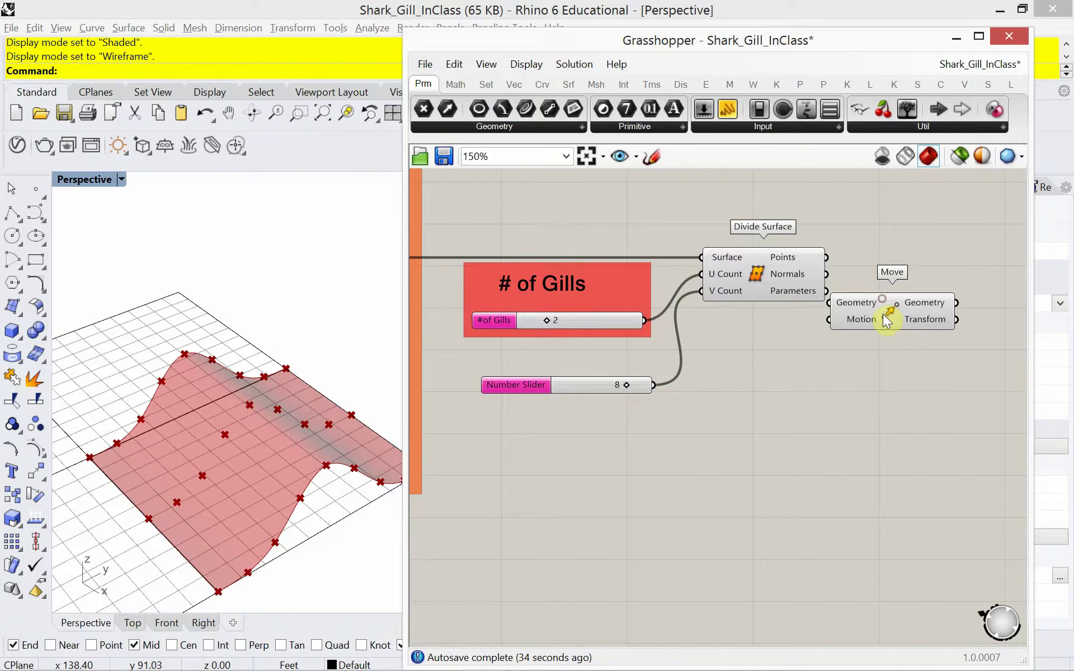
drag(883, 314, 931, 287)
drag(827, 259, 919, 274)
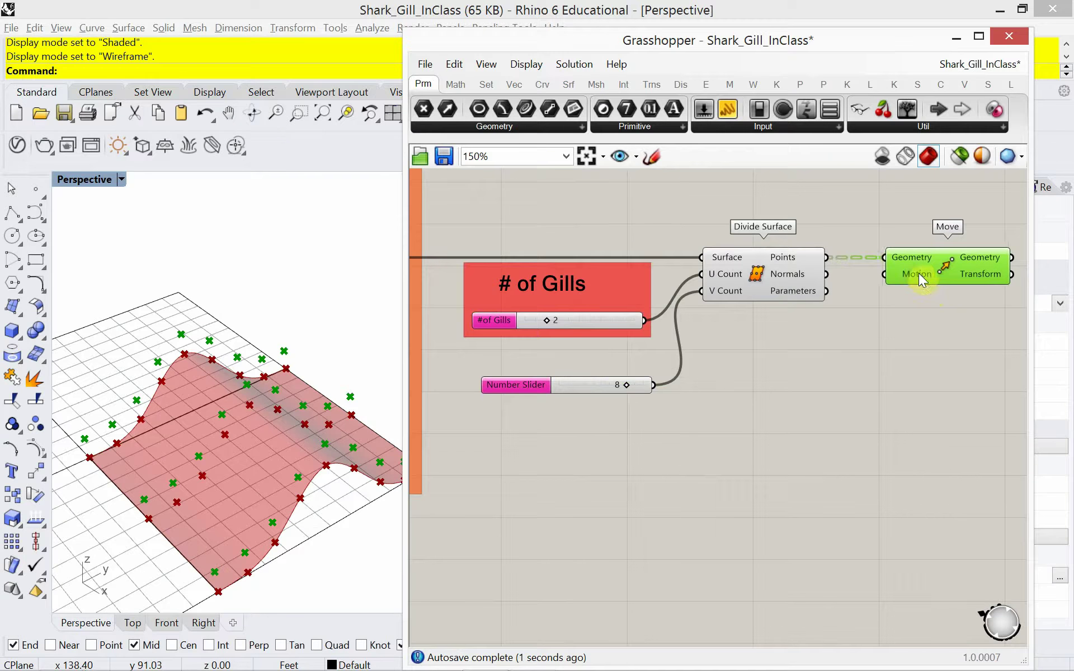
right_drag(273, 495, 221, 414)
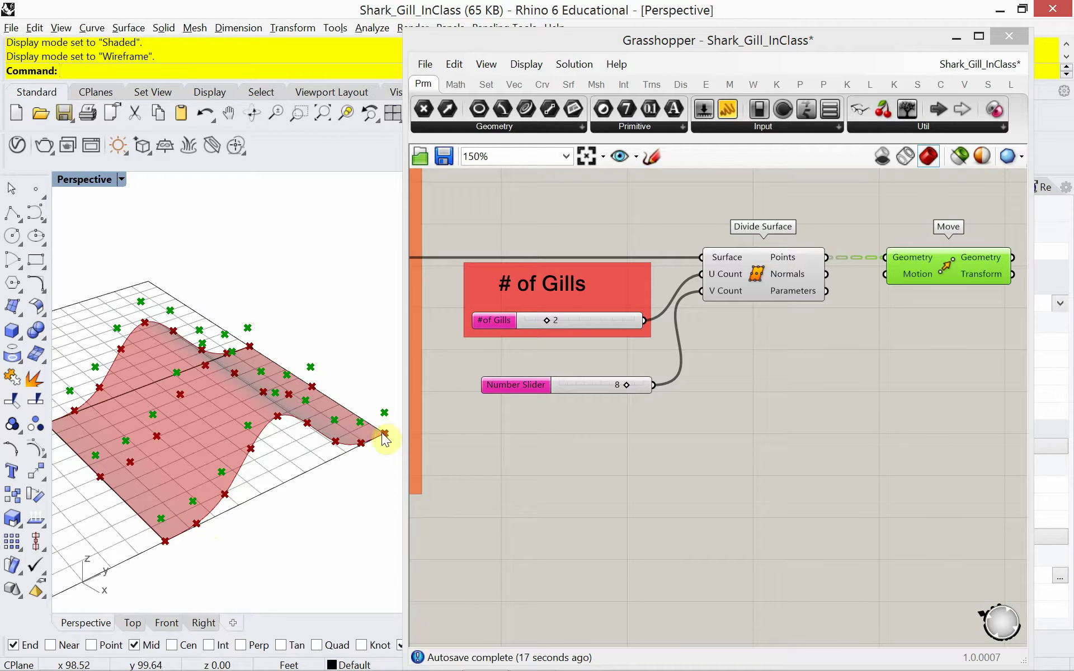
Add a Graph Mapper and place it below and between the Divide Surface and Move components.
right_drag(687, 407, 640, 401)
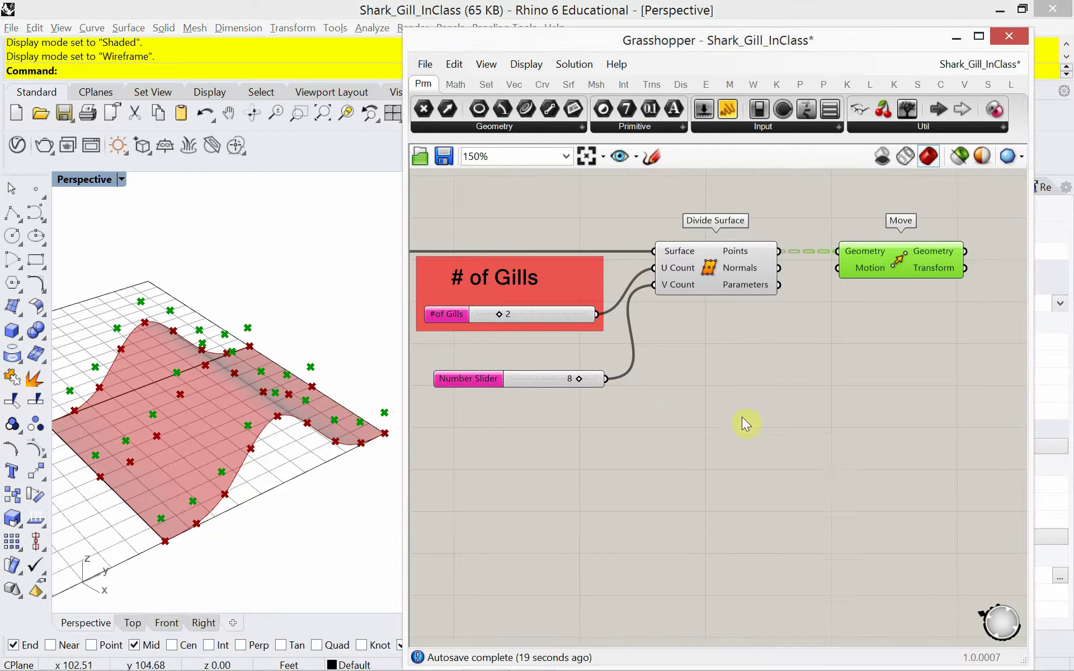
drag(885, 274, 904, 274)
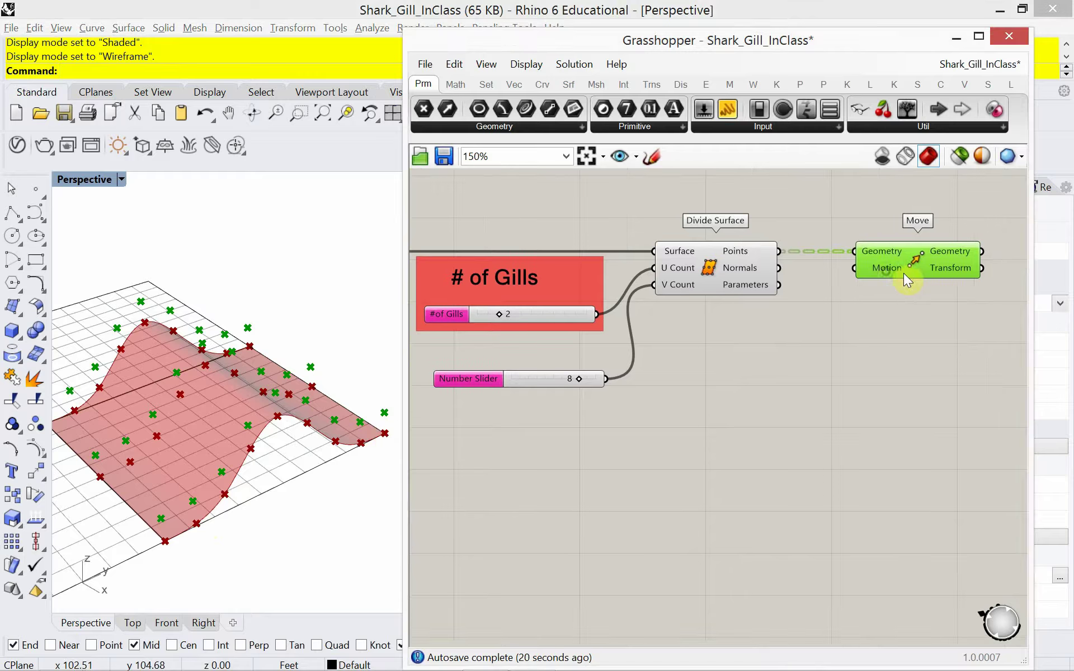
double_click(796, 349)
text(a)
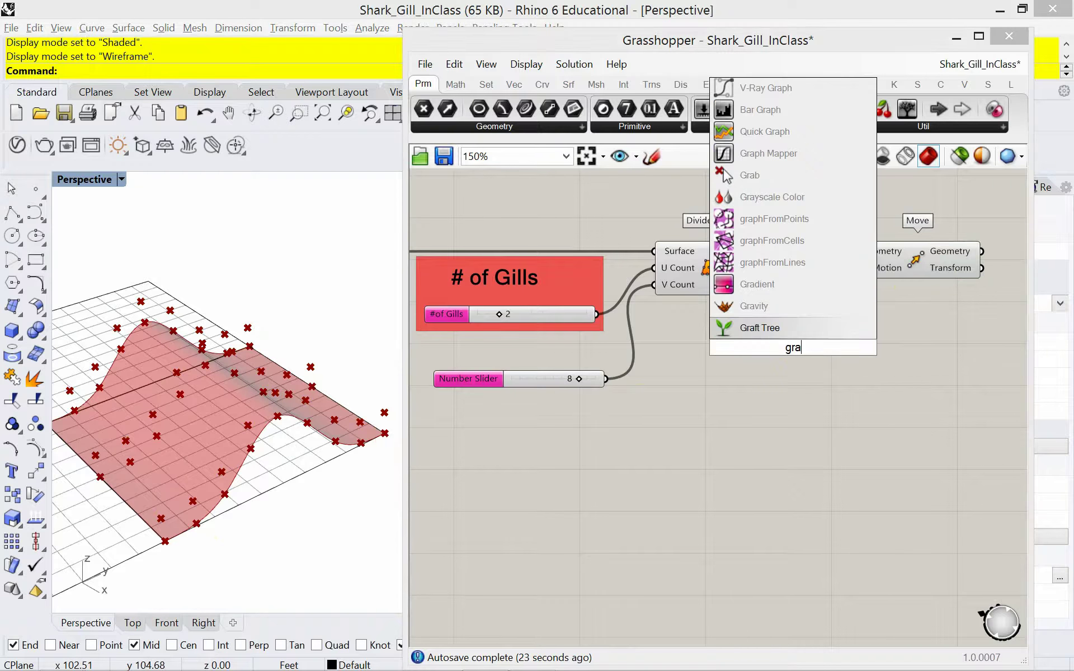
text(ph)
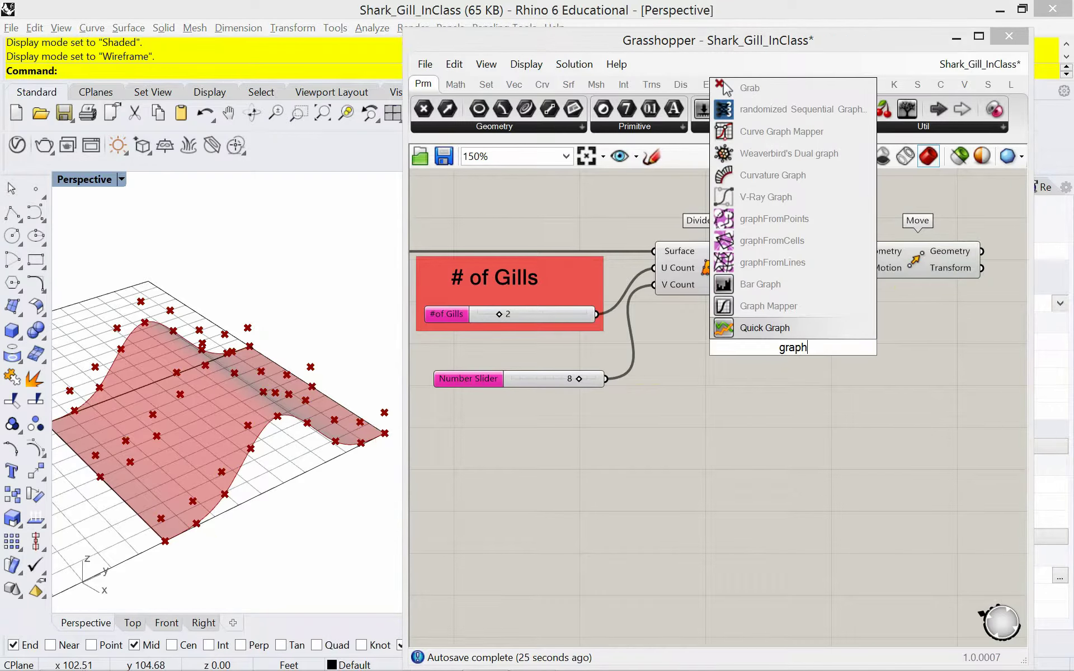
click(812, 309)
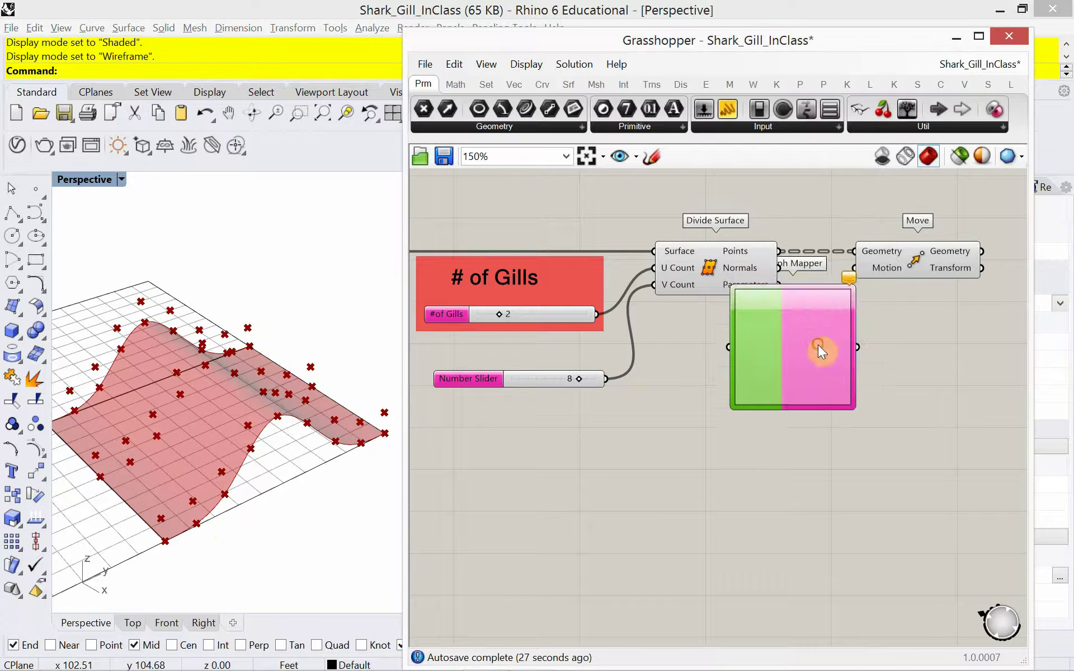
drag(818, 345, 834, 415)
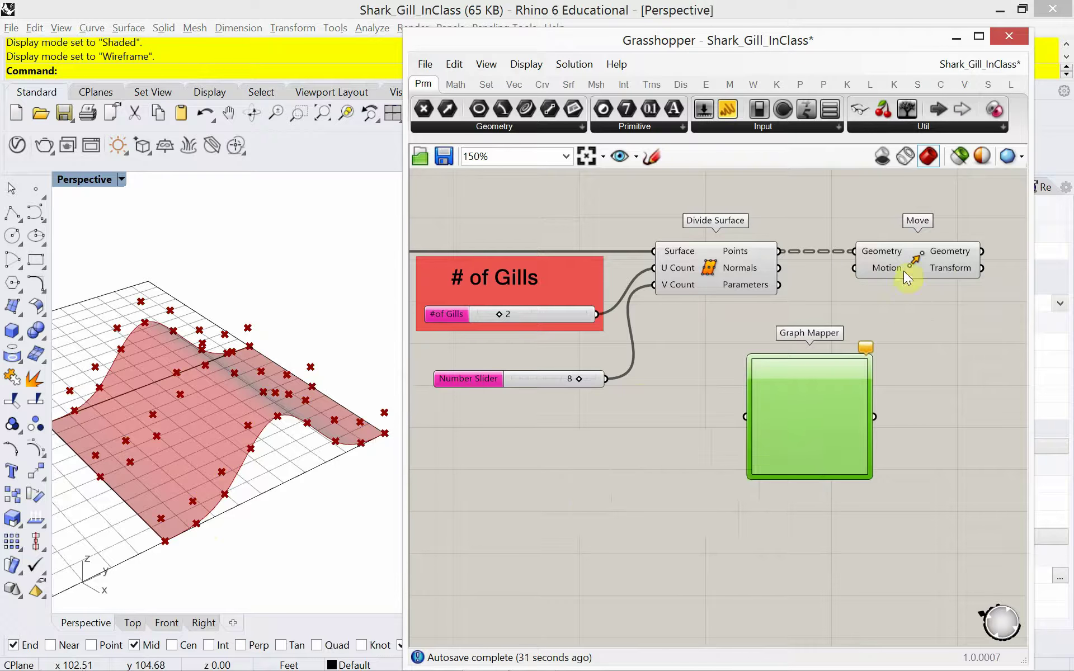
Space the Move component and the Graph Mapper farther away from Divide Surface.
drag(904, 271, 961, 268)
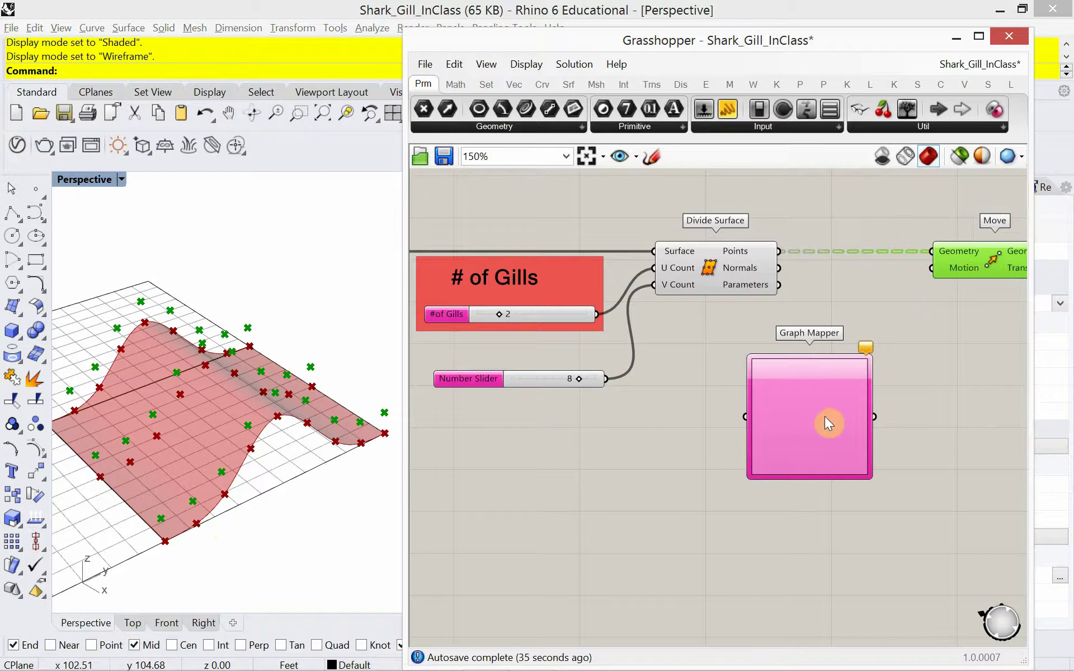
drag(828, 423, 844, 420)
drag(953, 267, 959, 271)
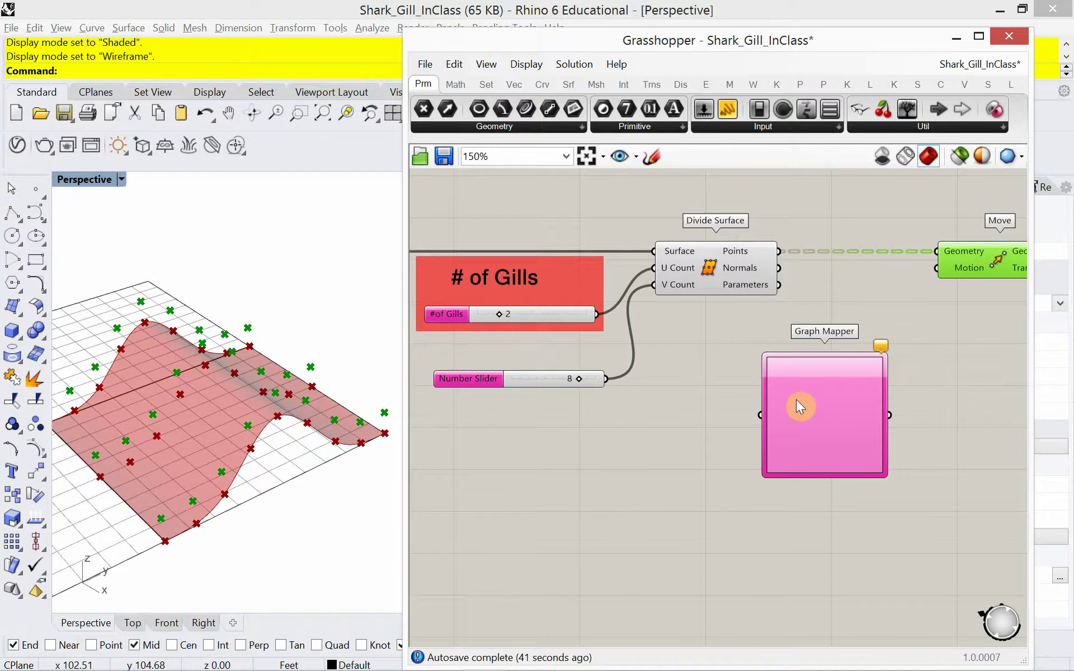
Move the Exceptions component down beside the Instagram image above the Deformed Srf group and delete it.
click(809, 411)
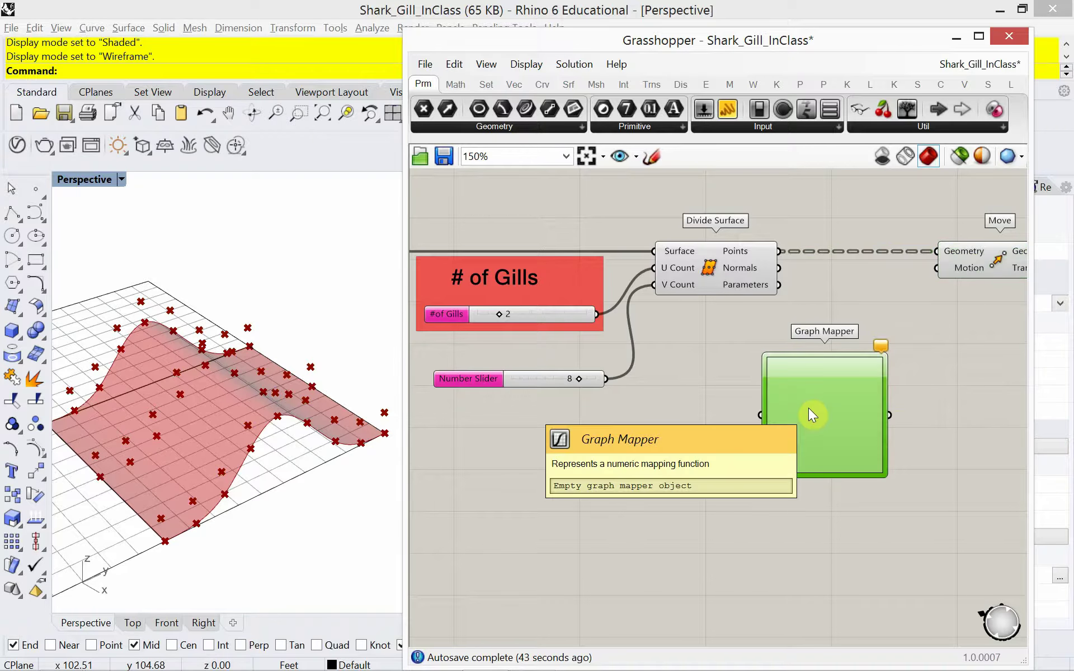
scroll(828, 430, up, 4)
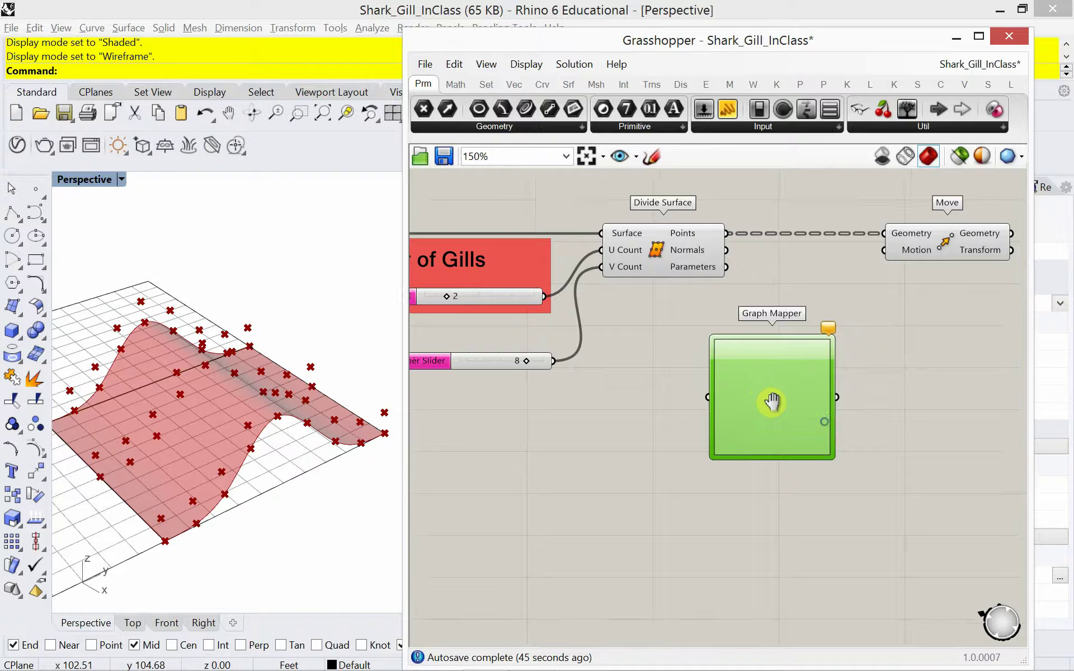
scroll(778, 401, down, 6)
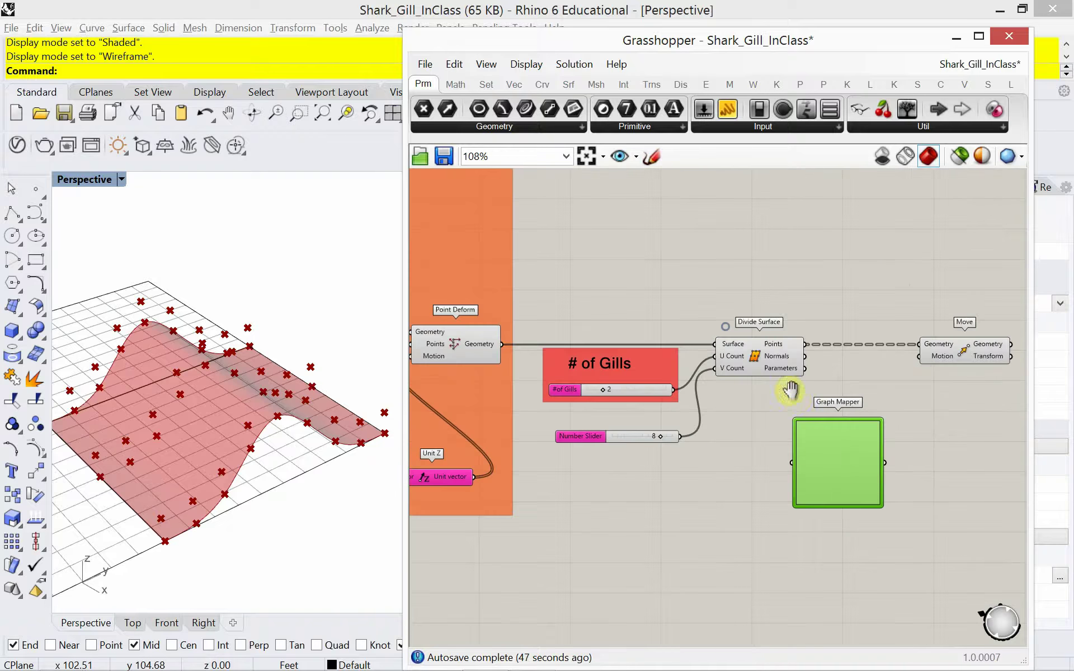
scroll(688, 318, down, 5)
right_drag(689, 318, 832, 346)
scroll(590, 247, up, 6)
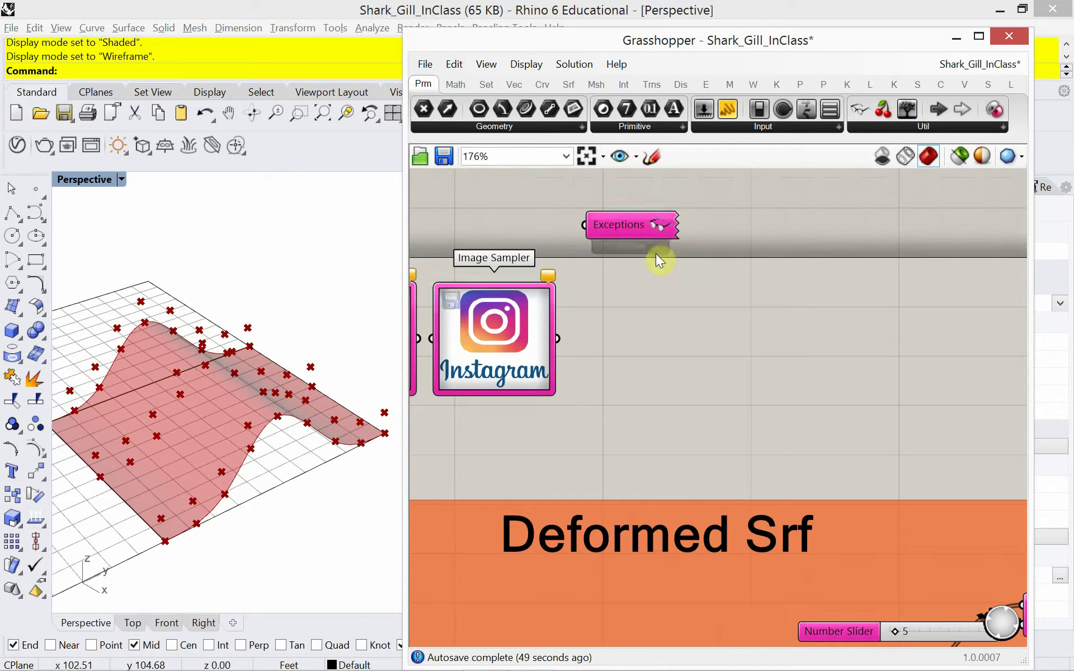
drag(642, 226, 752, 324)
mouse_move(733, 326)
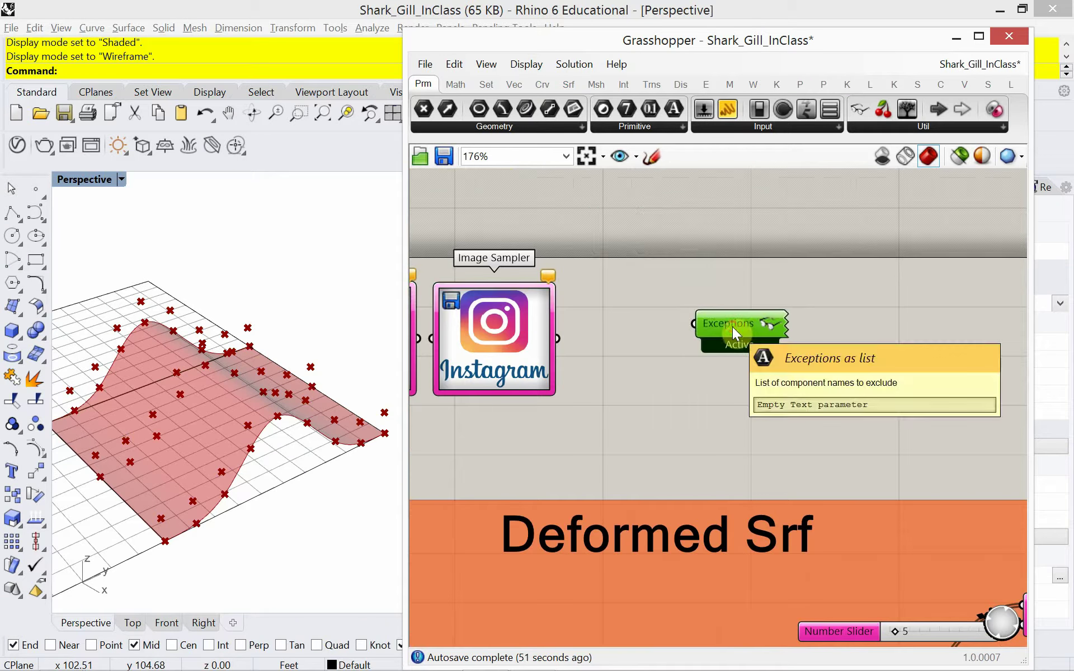
scroll(701, 391, down, 8)
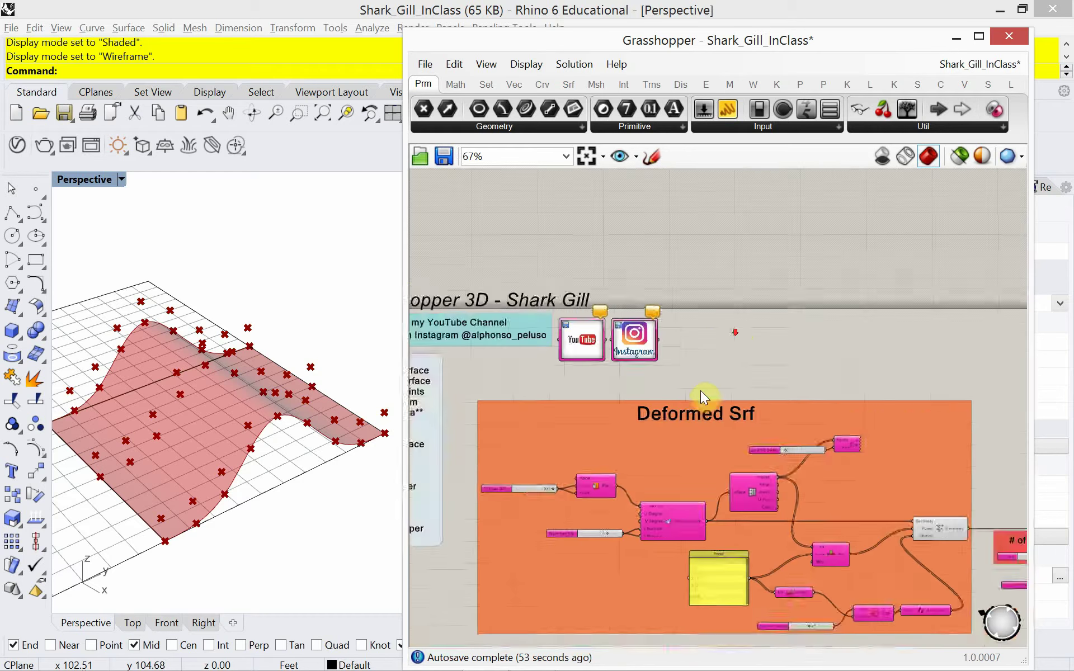
Set the new Graph Mapper's graph type to Gaussian.
scroll(778, 470, up, 4)
scroll(775, 462, up, 5)
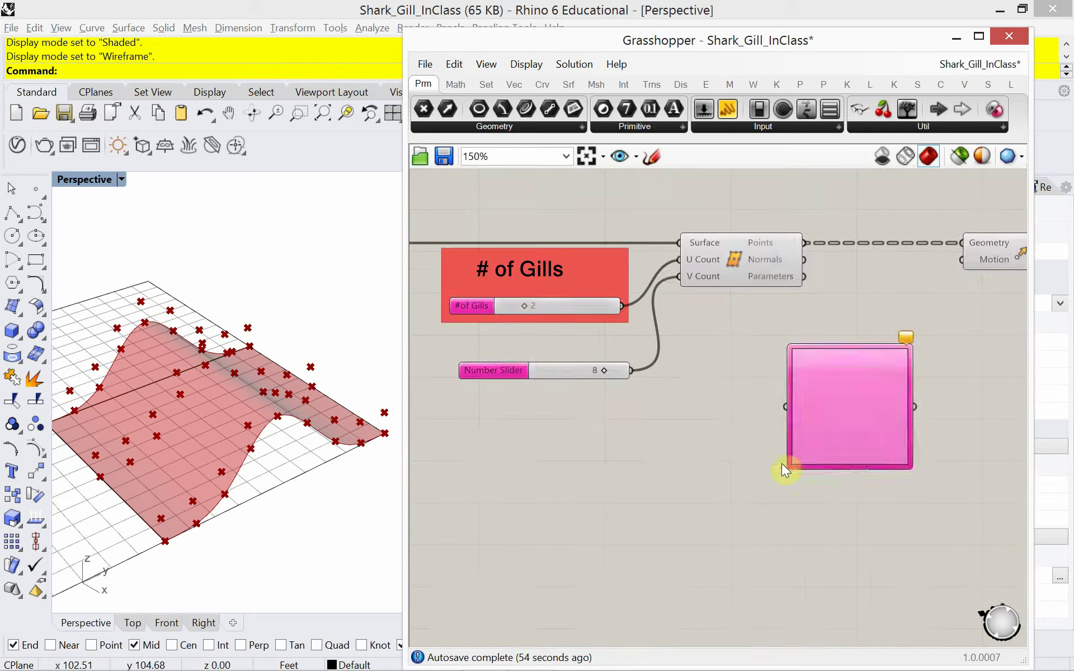
click(838, 420)
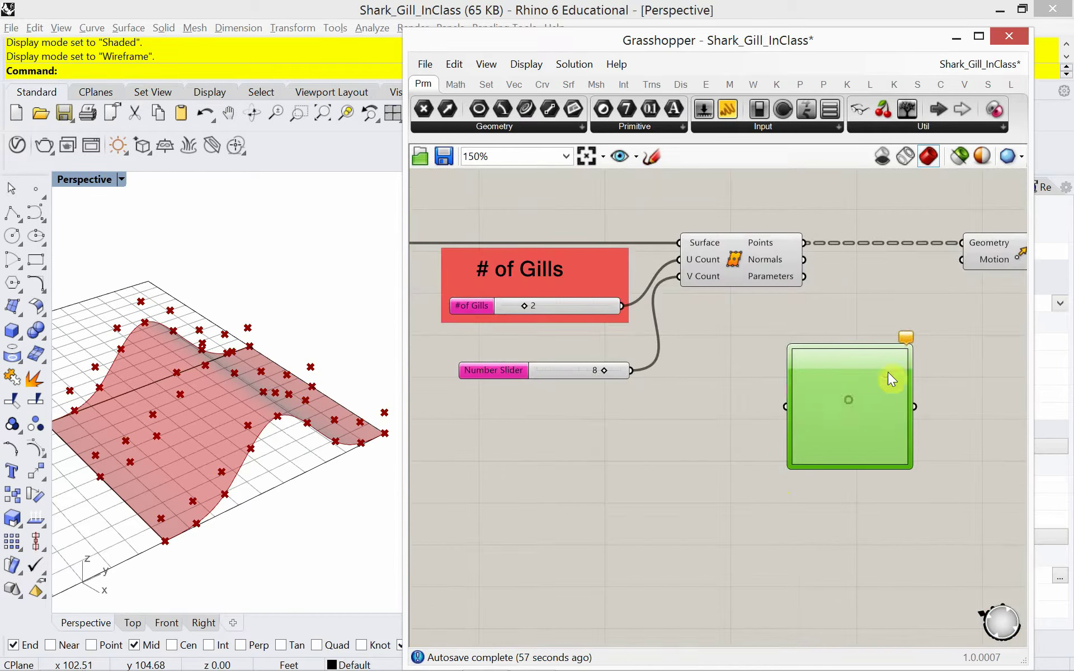
right_click(865, 399)
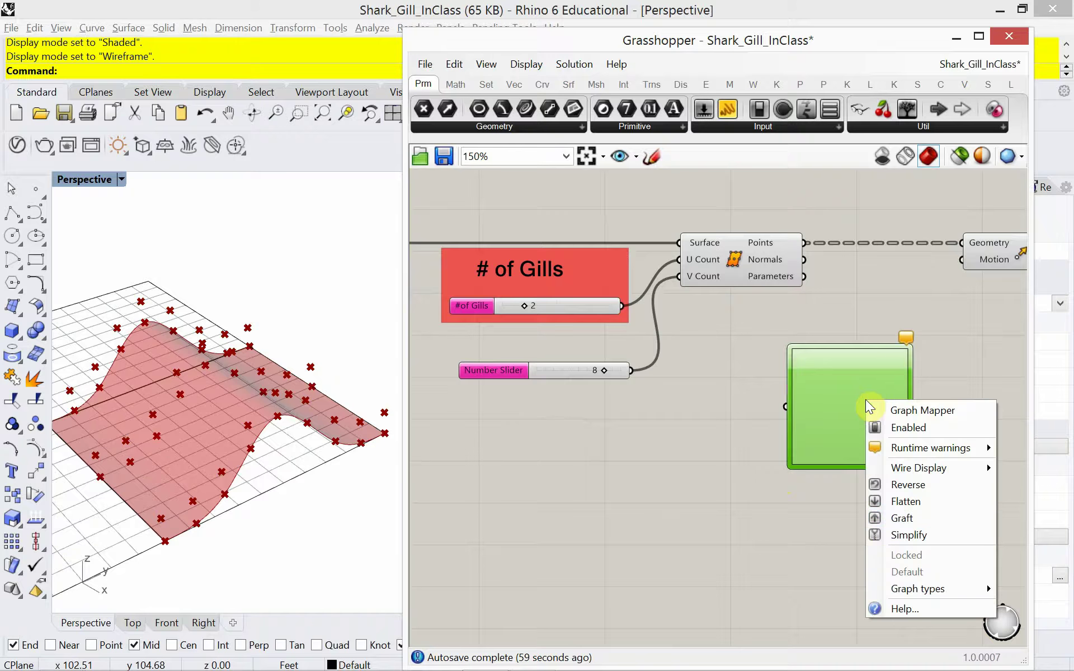
mouse_move(924, 591)
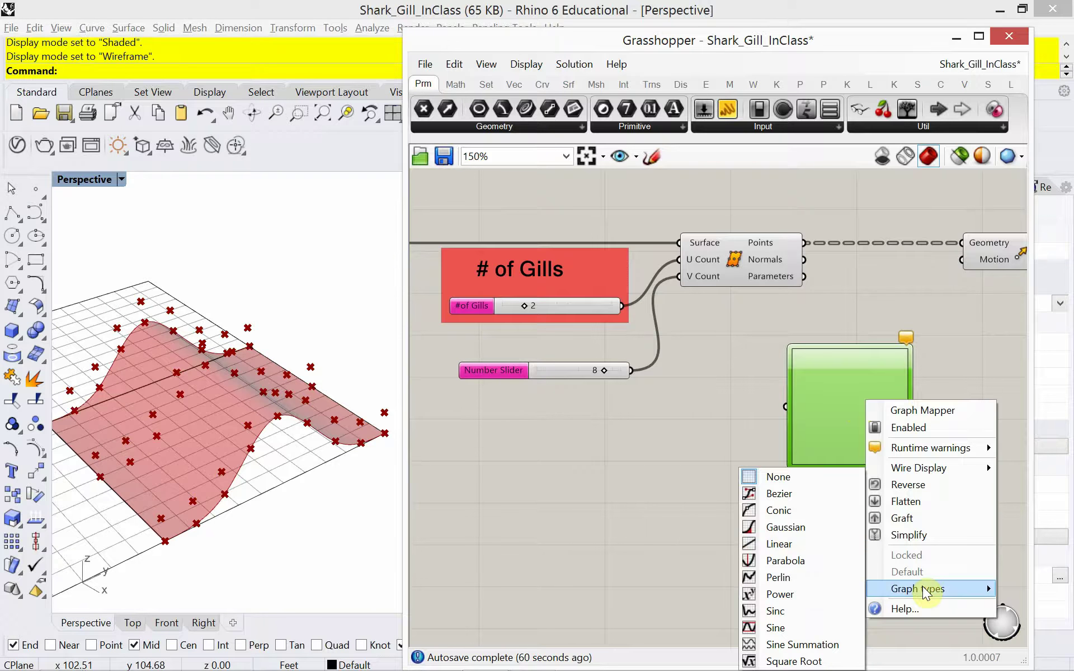
click(790, 528)
Place the component-labelling Exceptions component back on the canvas, in the empty area above the Deformed Srf group.
double_click(593, 270)
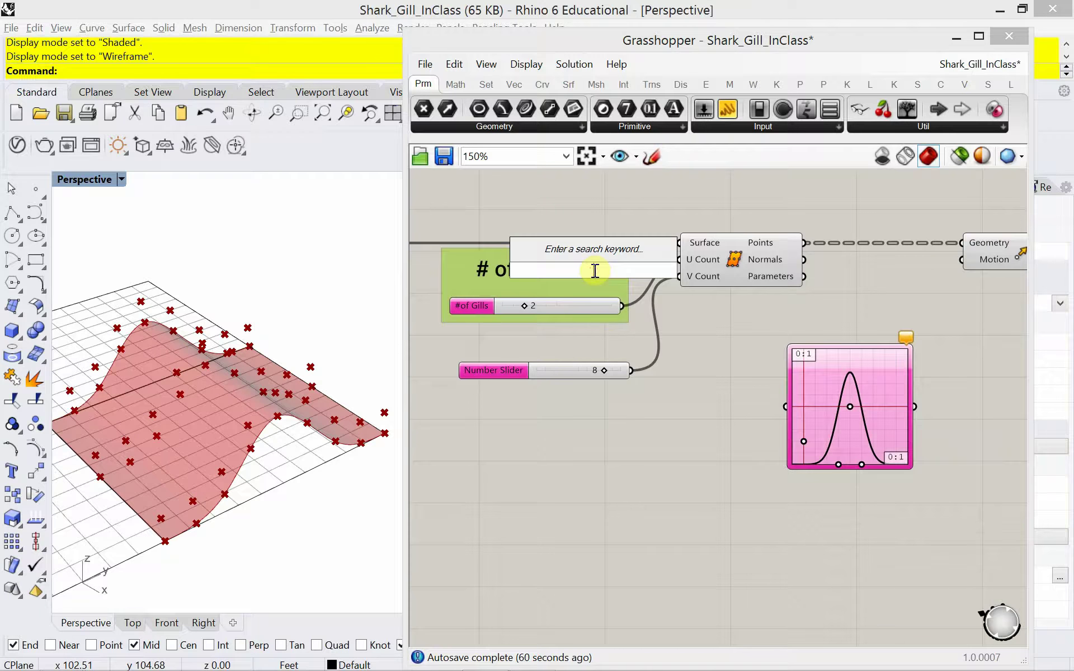
click(617, 383)
scroll(689, 430, down, 5)
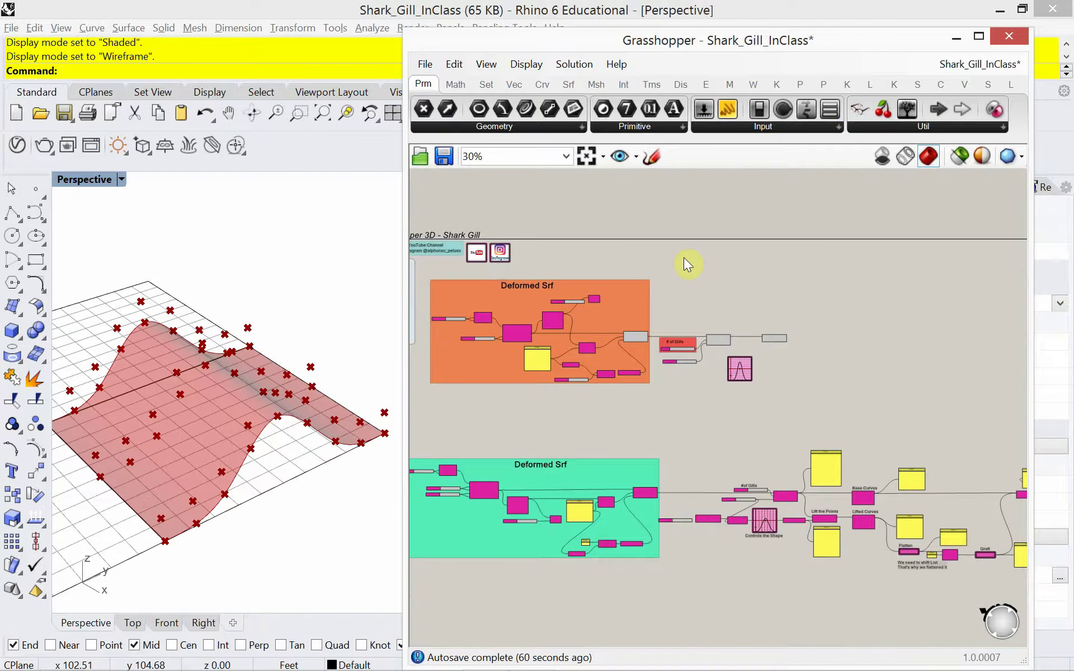
drag(867, 114, 627, 249)
right_drag(635, 265, 607, 291)
scroll(599, 272, up, 6)
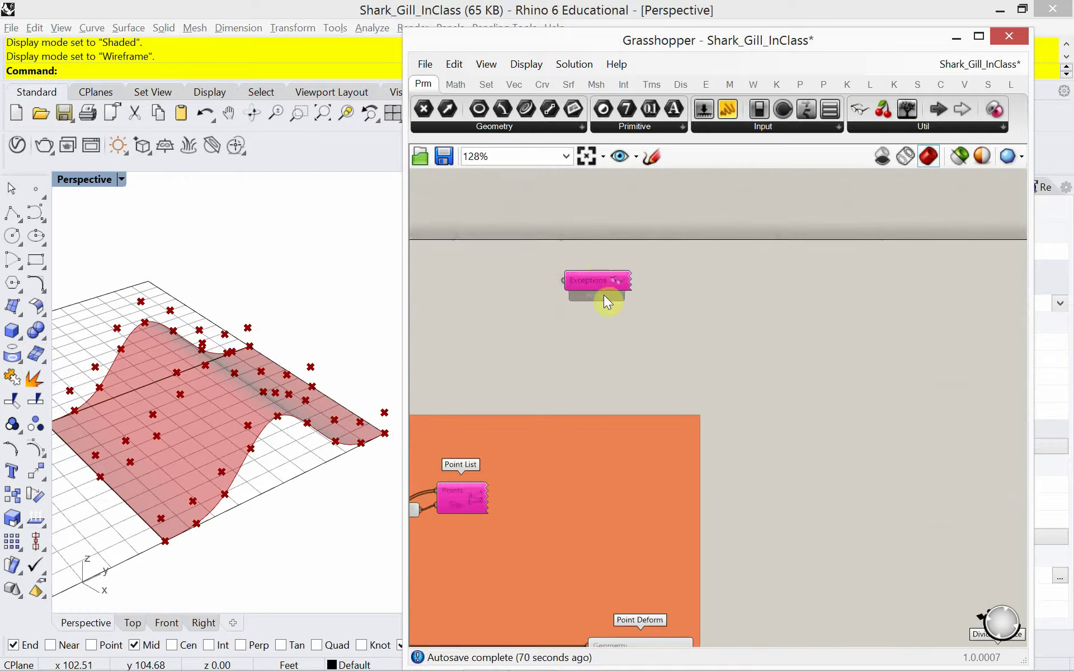
Move the Gaussian Graph Mapper farther from Divide Surface so it sits closer beneath the Move component.
right_drag(660, 364, 590, 234)
scroll(600, 261, down, 4)
right_drag(799, 481, 763, 442)
scroll(727, 377, up, 7)
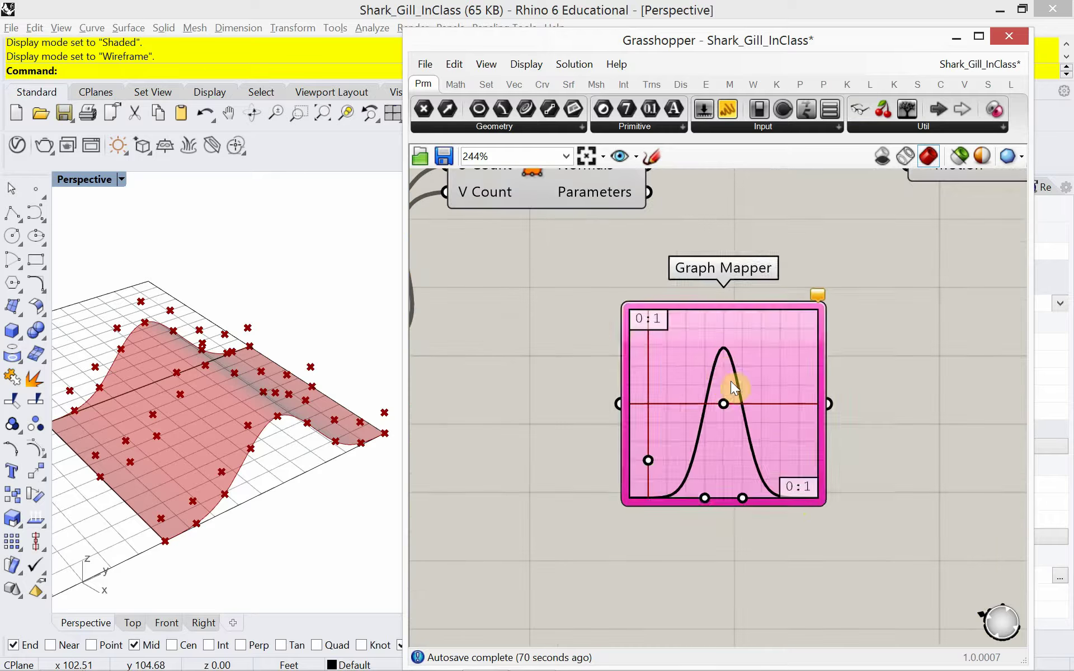
drag(749, 394, 806, 392)
scroll(806, 394, down, 3)
right_drag(696, 425, 717, 445)
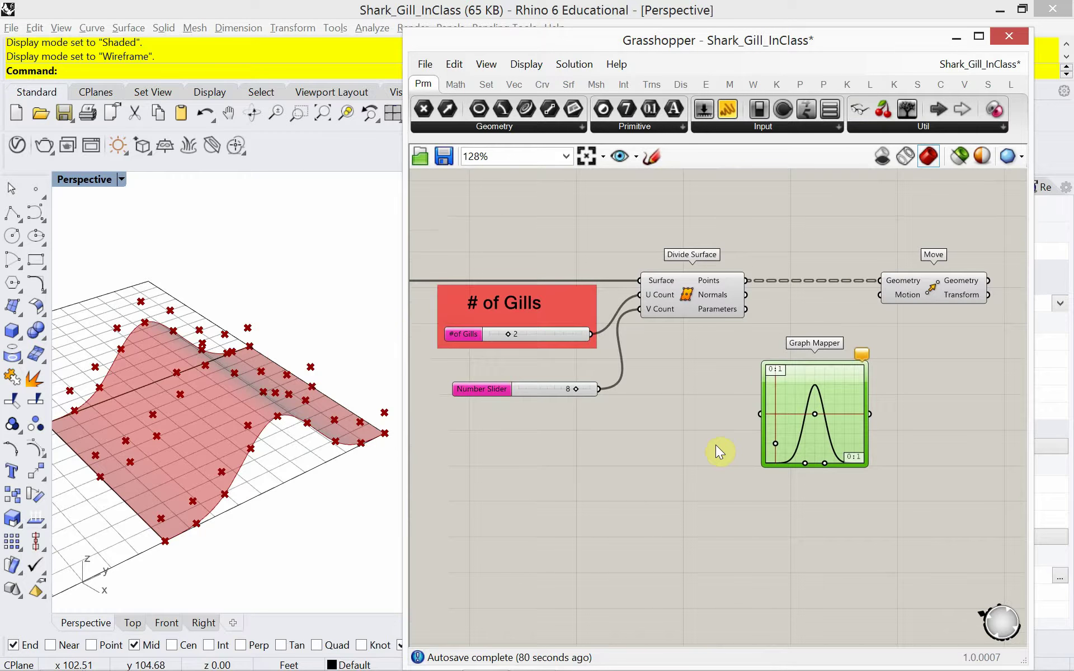
Examine the current points in perspective, and how the reference definition feeds its Graph Mapper through a Range.
right_drag(251, 491, 235, 469)
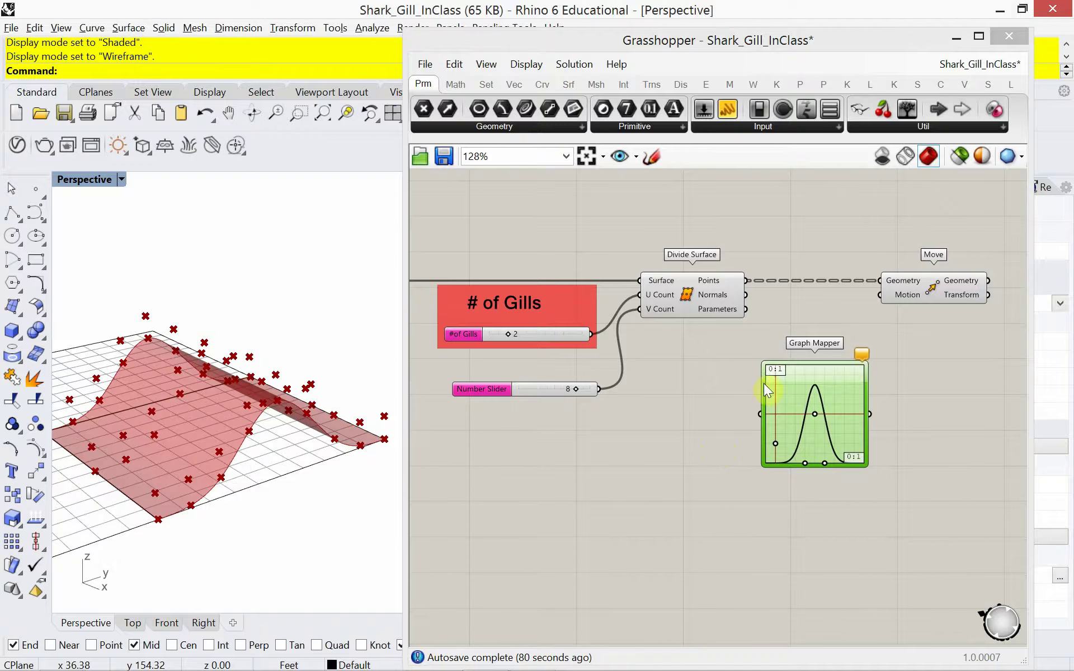
right_drag(719, 494, 690, 425)
scroll(696, 453, down, 5)
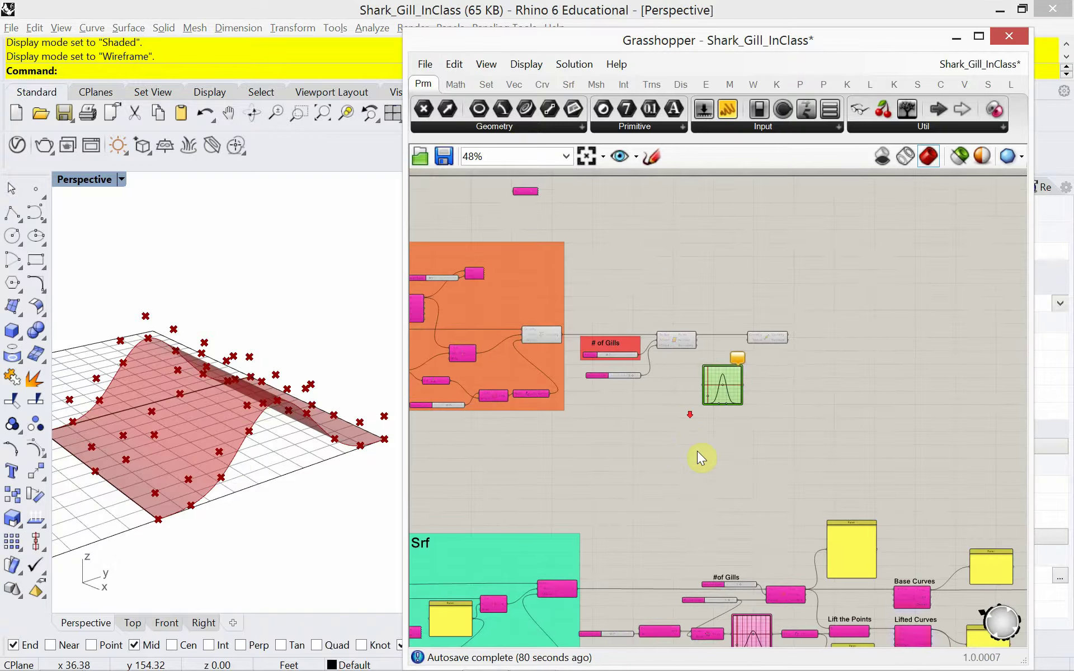
scroll(744, 412, up, 8)
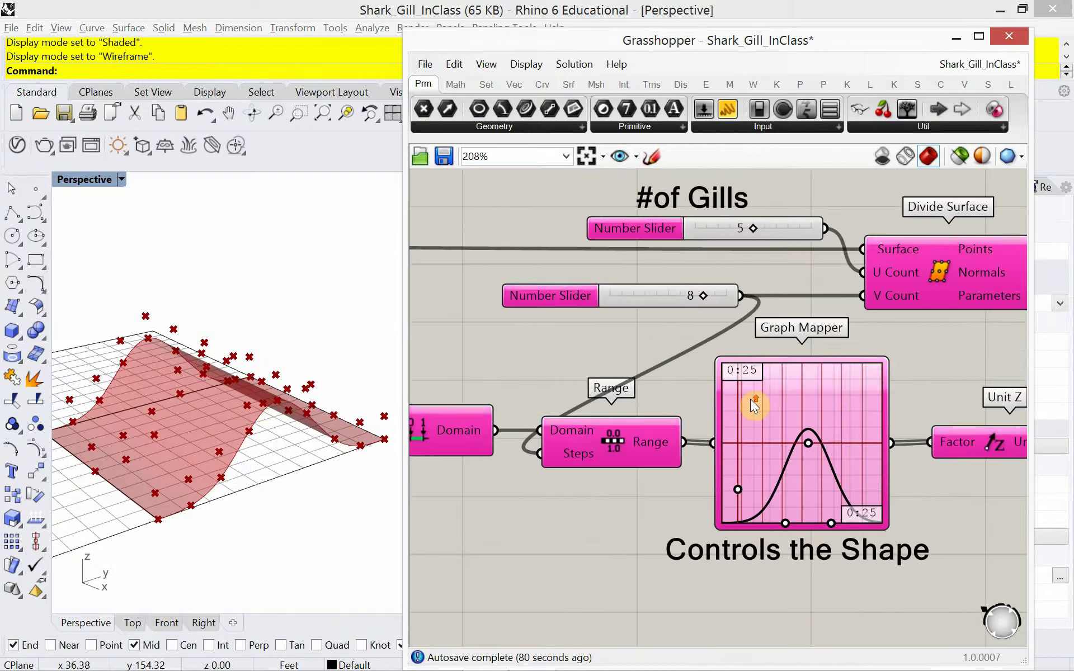
Examine the reference Graph Mapper's X and Y domain limits and the Construct Domain and Range components feeding it.
mouse_move(744, 361)
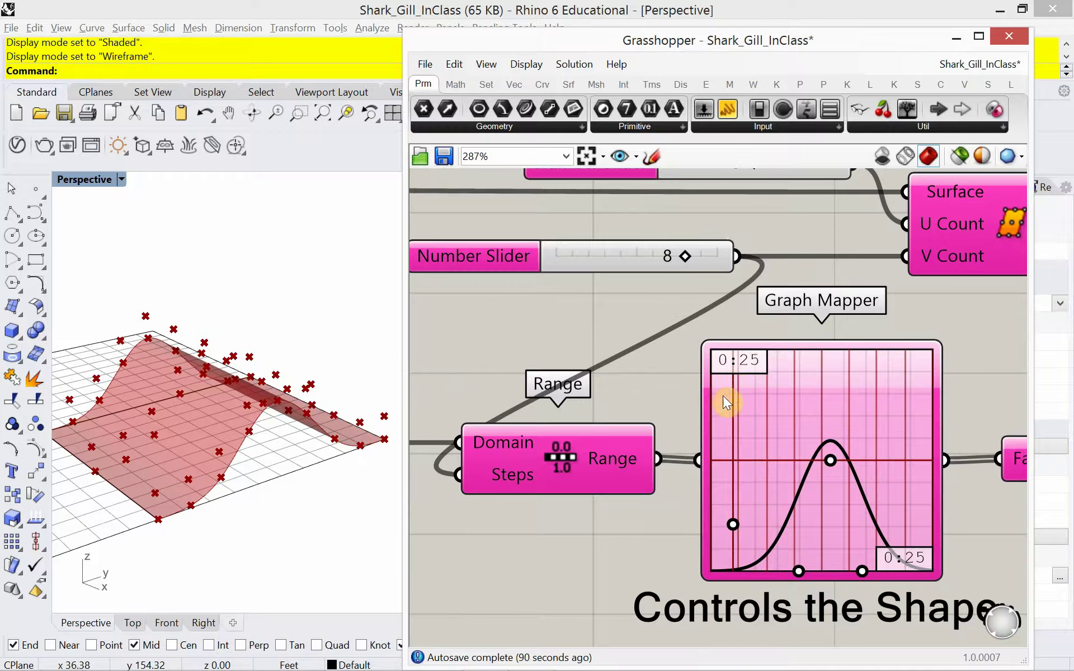
double_click(801, 413)
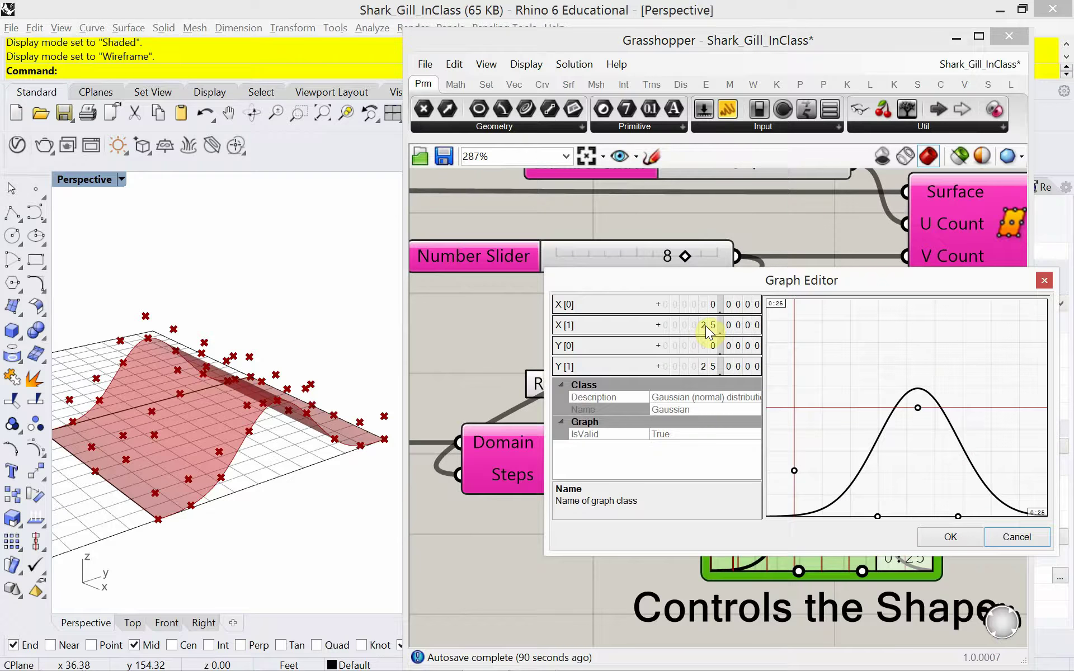
click(940, 540)
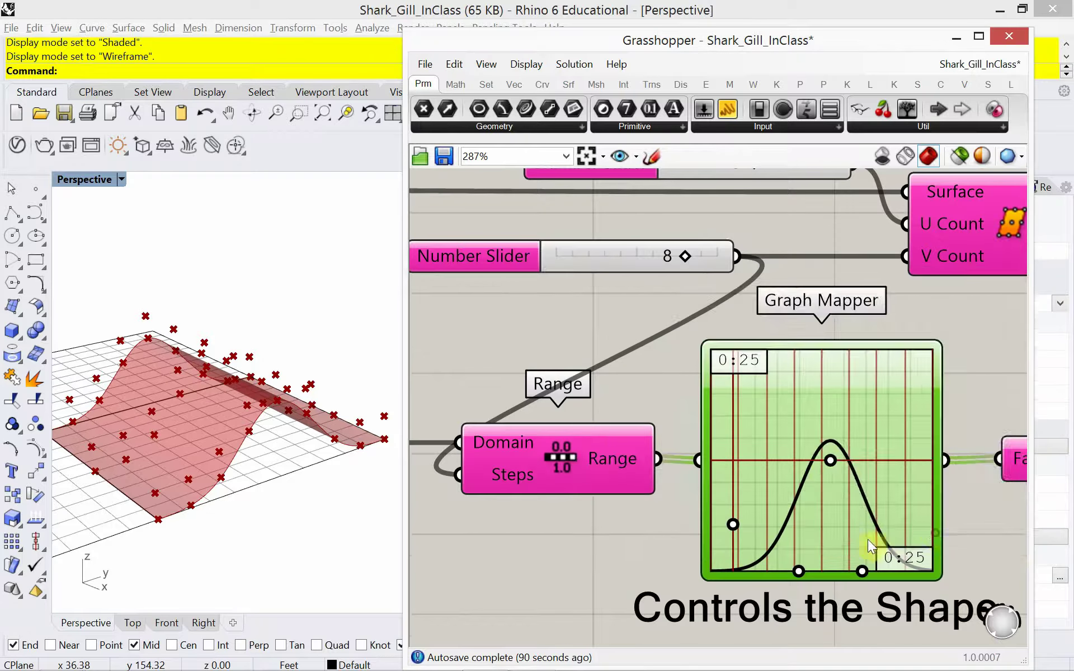
right_drag(635, 547, 861, 484)
scroll(860, 483, down, 3)
right_drag(614, 513, 763, 440)
scroll(752, 370, down, 3)
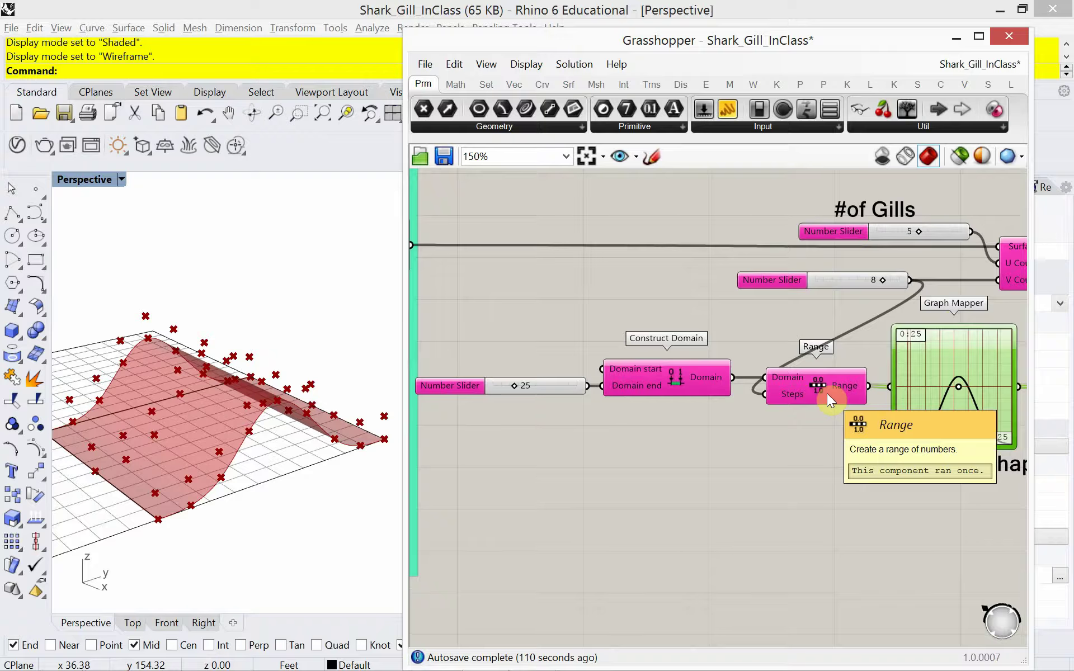
scroll(707, 416, down, 5)
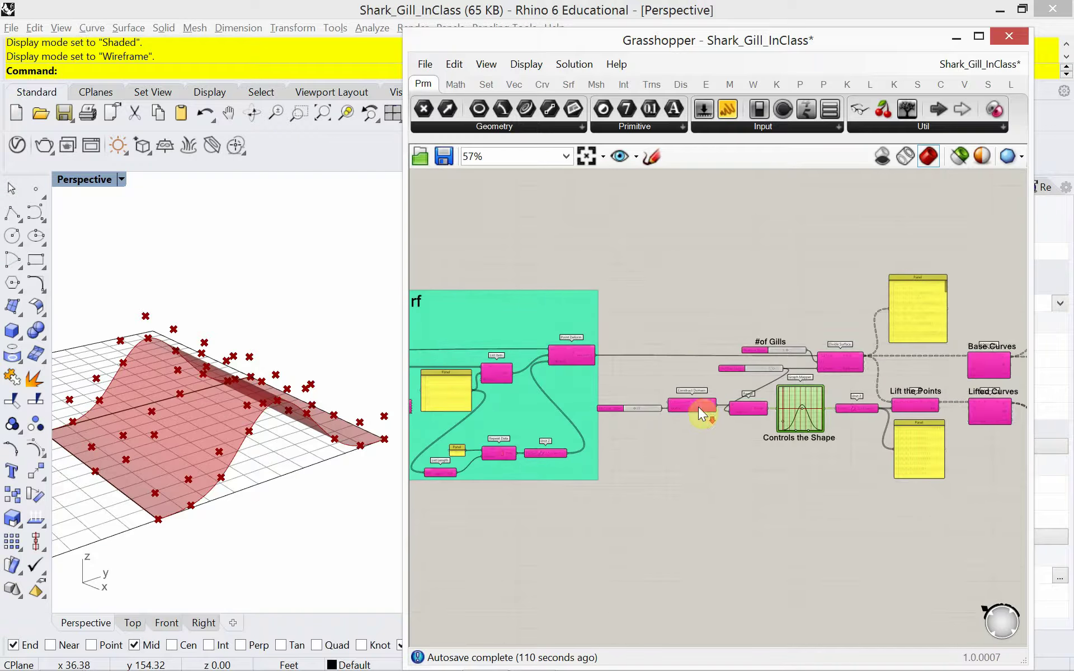
Add a Range component before the new Gaussian Graph Mapper, connect its output to the mapper, and space the two apart.
right_drag(700, 336, 676, 384)
scroll(694, 342, up, 6)
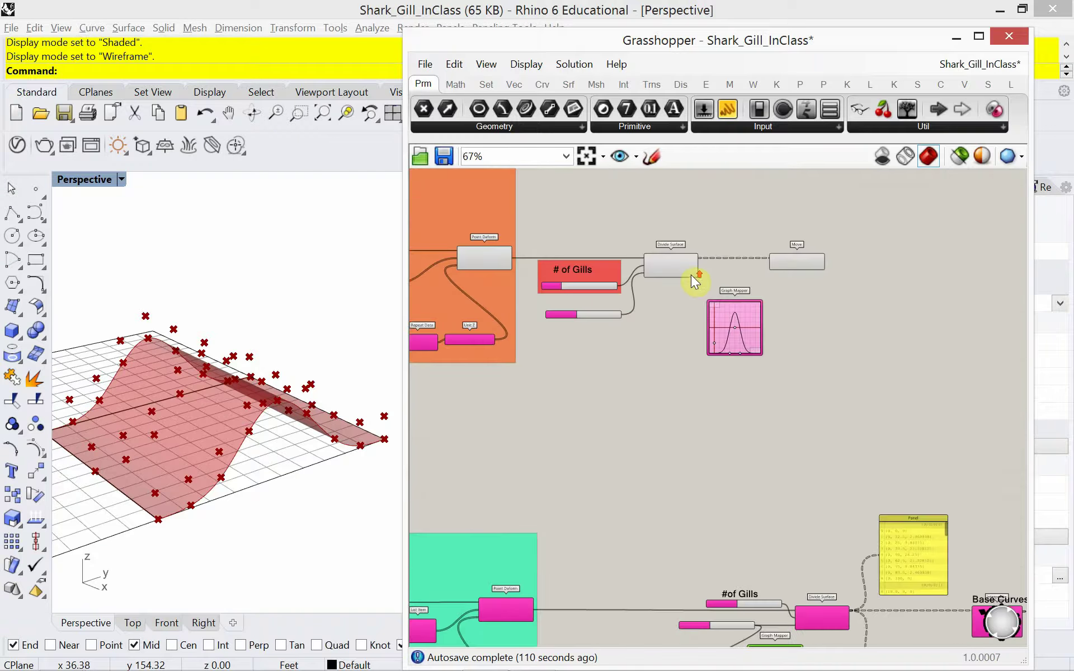
drag(739, 385, 791, 387)
double_click(704, 399)
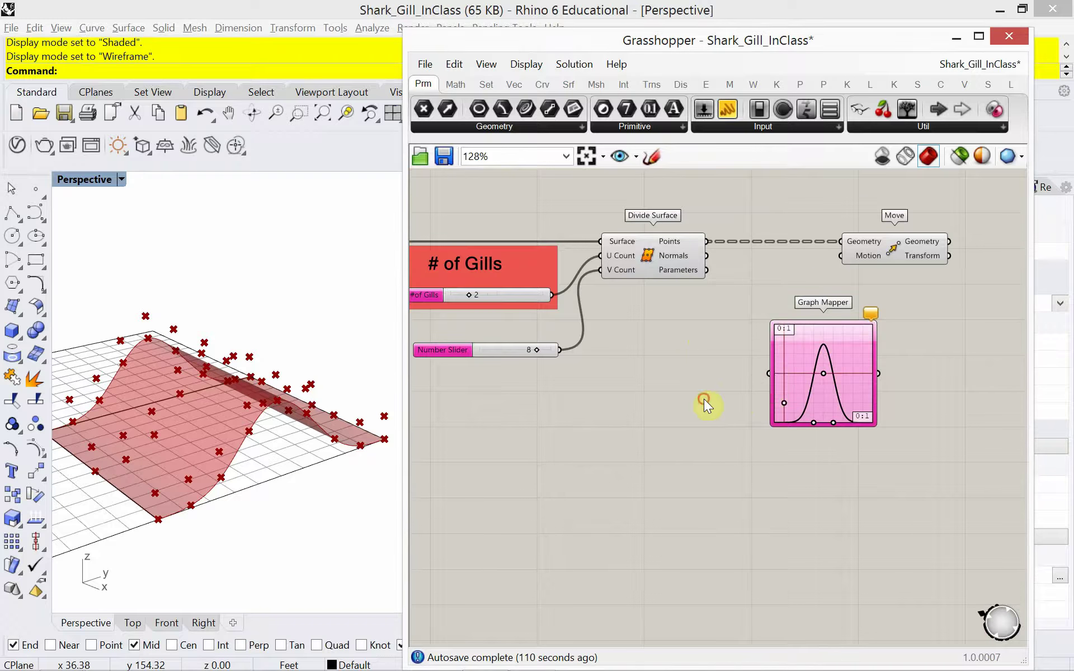
text(range)
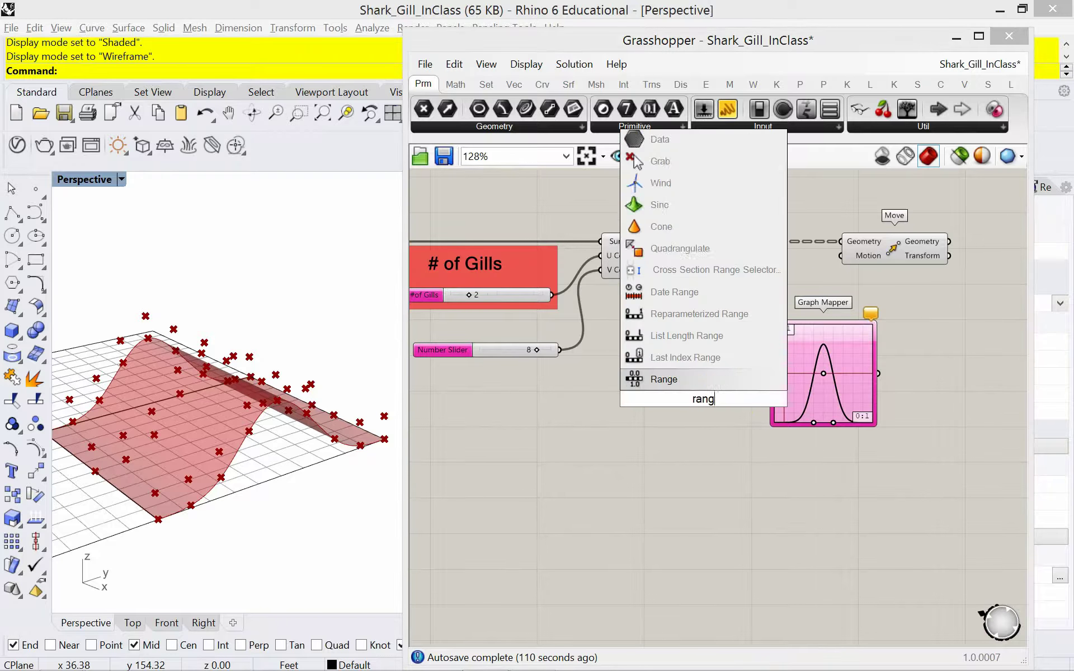
click(693, 385)
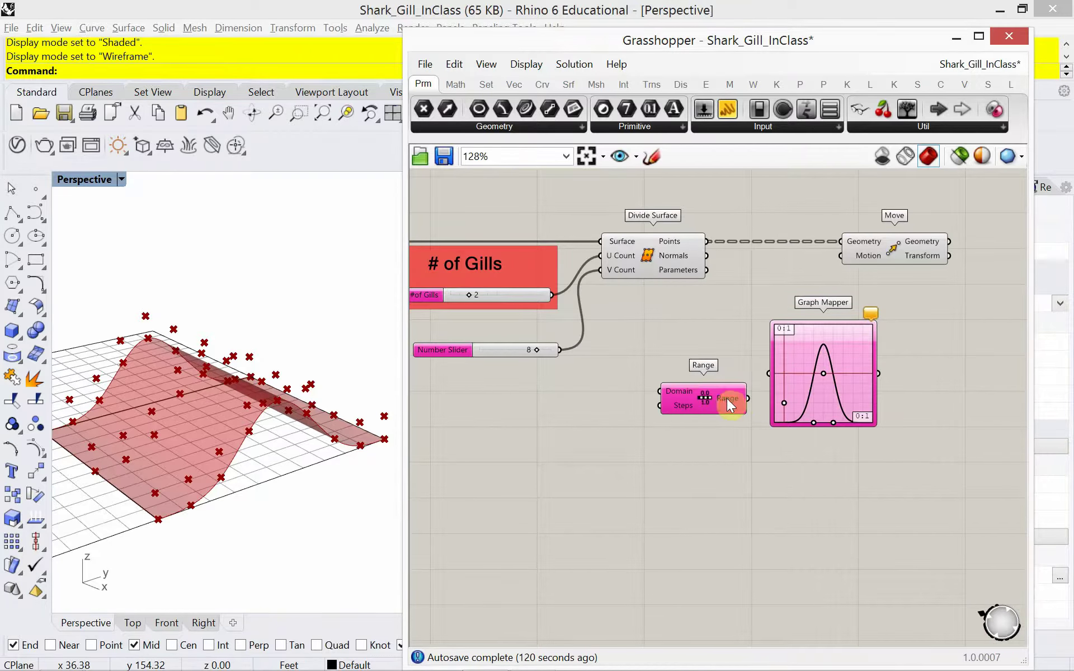
drag(754, 384, 862, 418)
drag(712, 399, 754, 399)
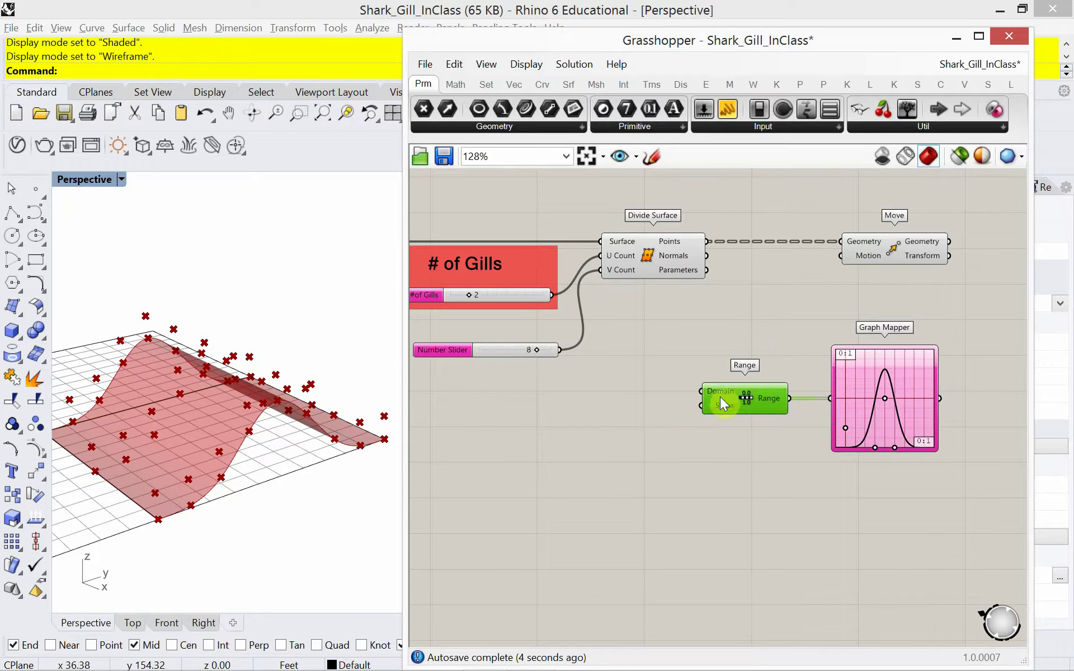
Connect the number slider that drives Divide Surface's V Count to the Steps input of the Range component.
scroll(736, 391, up, 4)
scroll(732, 393, down, 3)
right_drag(649, 376, 713, 374)
scroll(713, 373, down, 1)
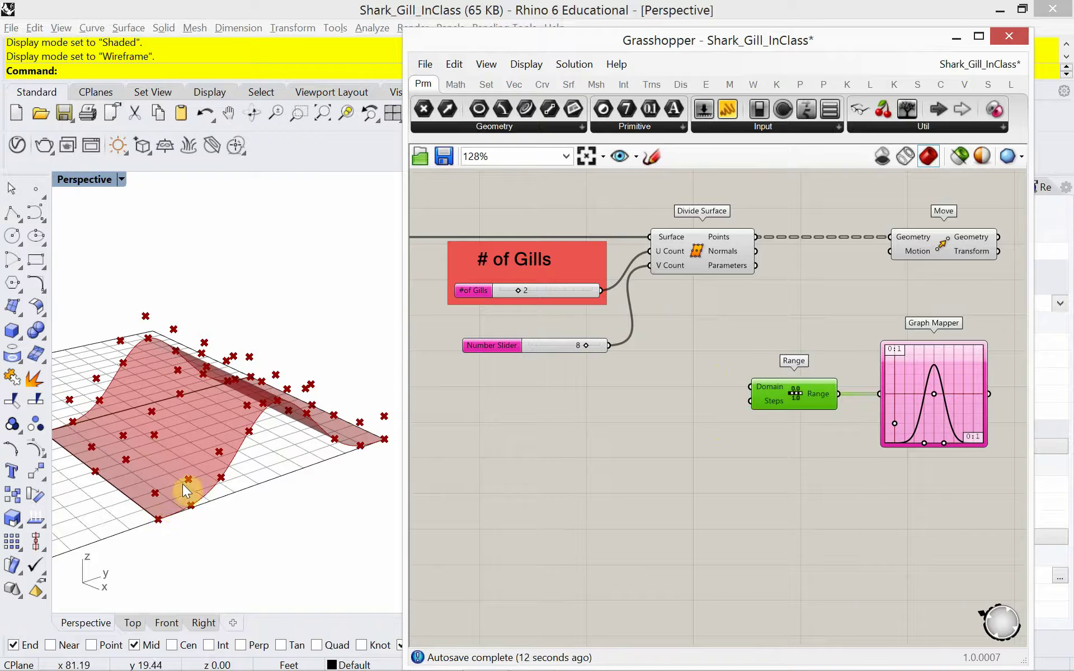
right_drag(259, 447, 233, 486)
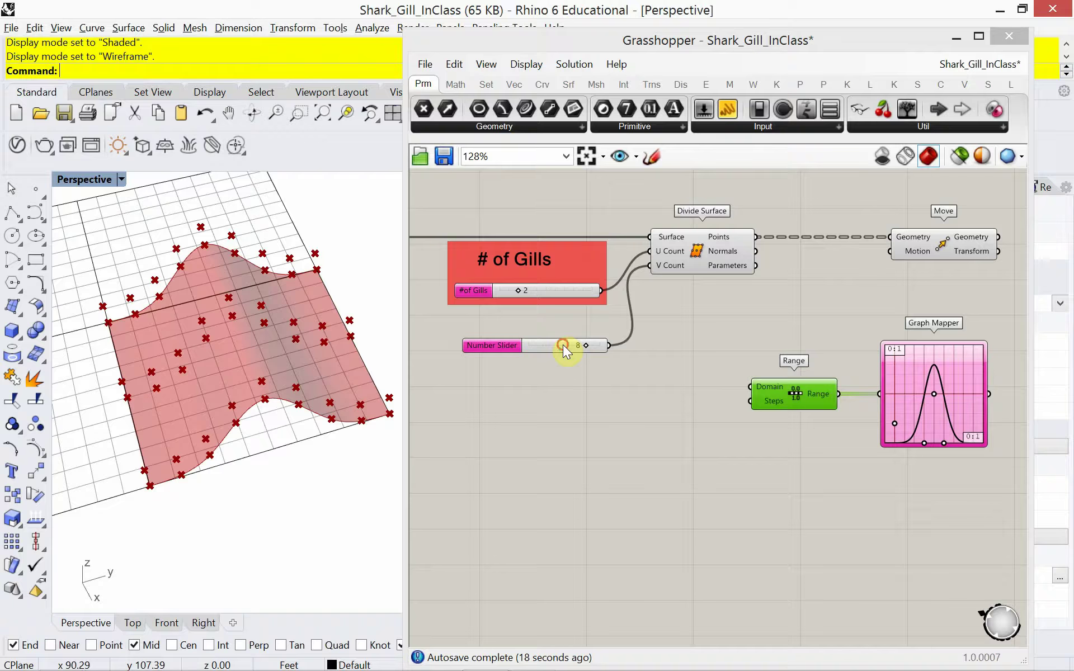
drag(563, 345, 587, 350)
mouse_move(770, 400)
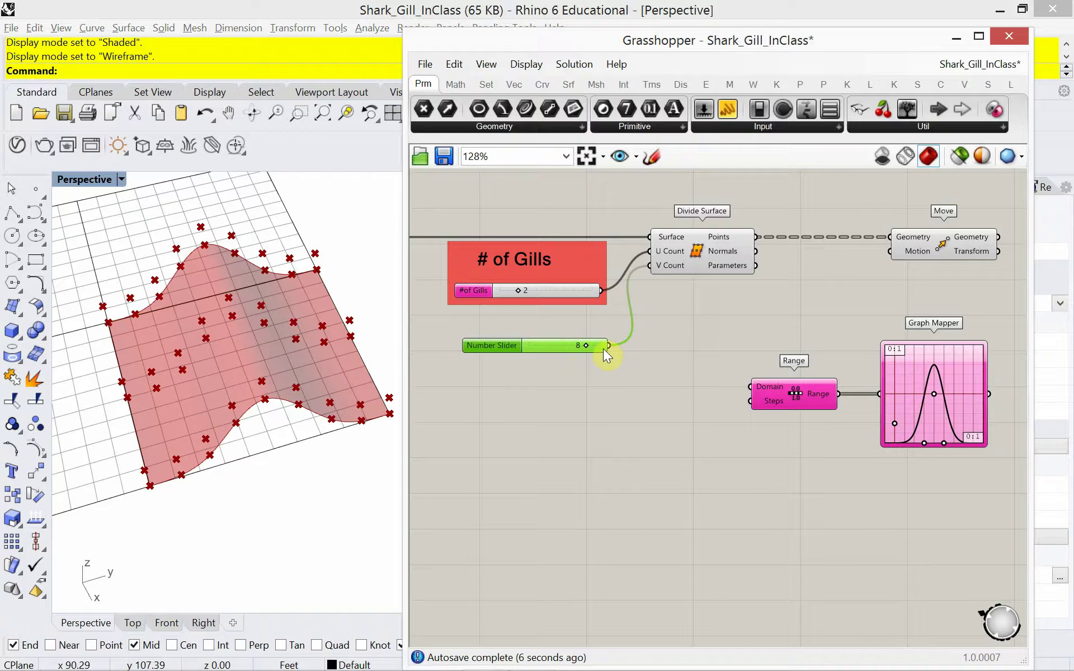
drag(607, 347, 749, 403)
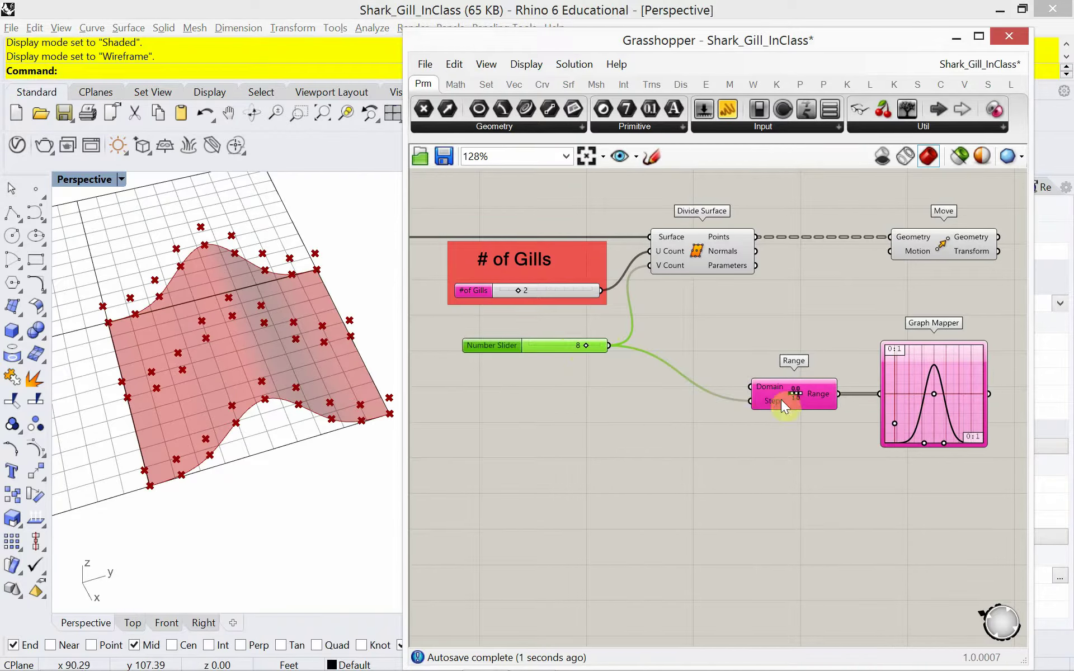
Add a Panel fed by the Range output, enlarge it to show the full list, and place it beneath the Graph Mapper.
drag(735, 112, 856, 311)
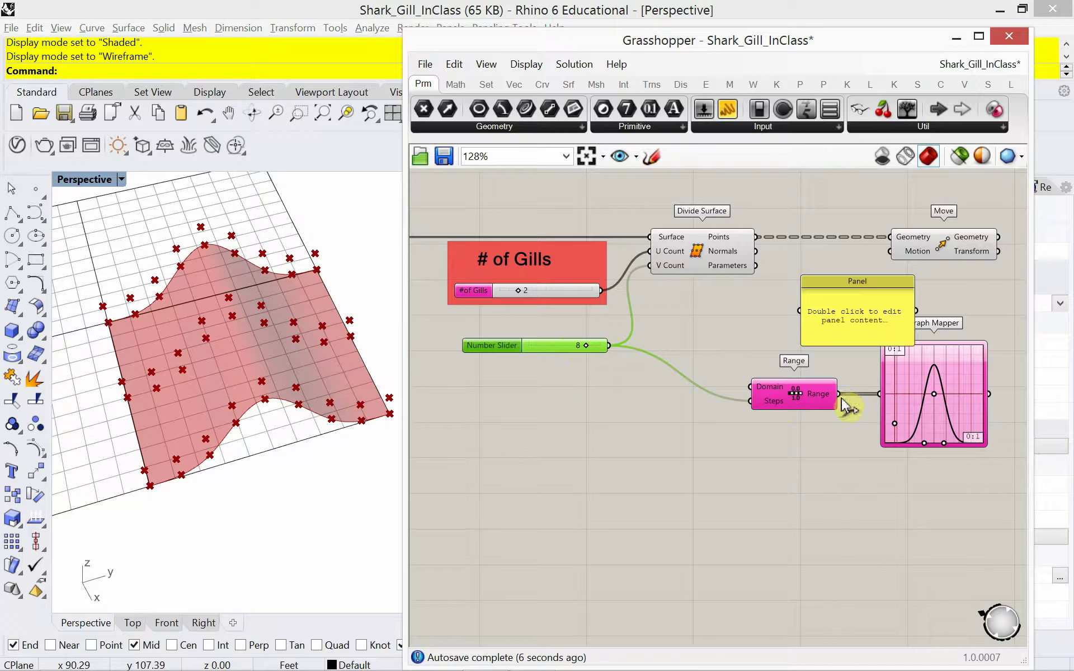
drag(841, 399, 799, 311)
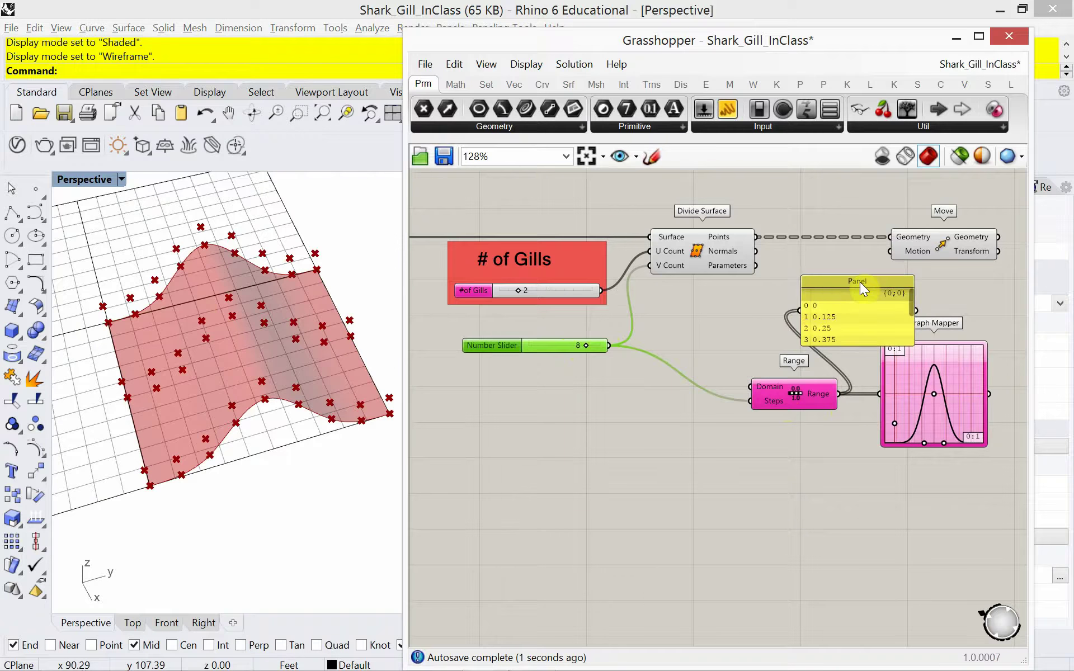
drag(860, 283, 843, 264)
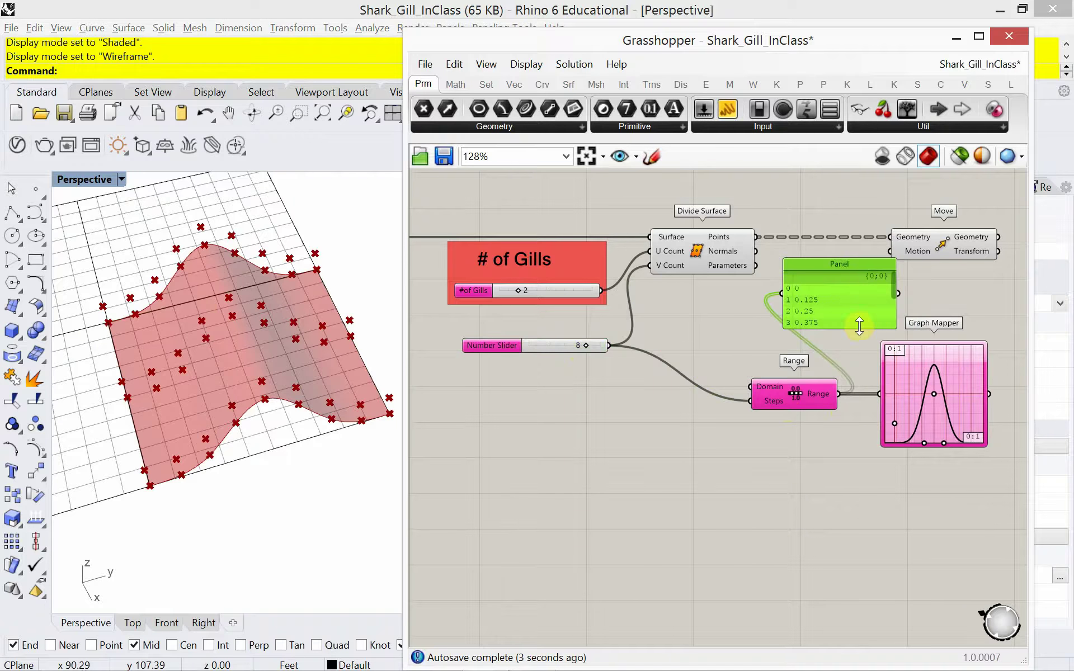
drag(864, 328, 871, 390)
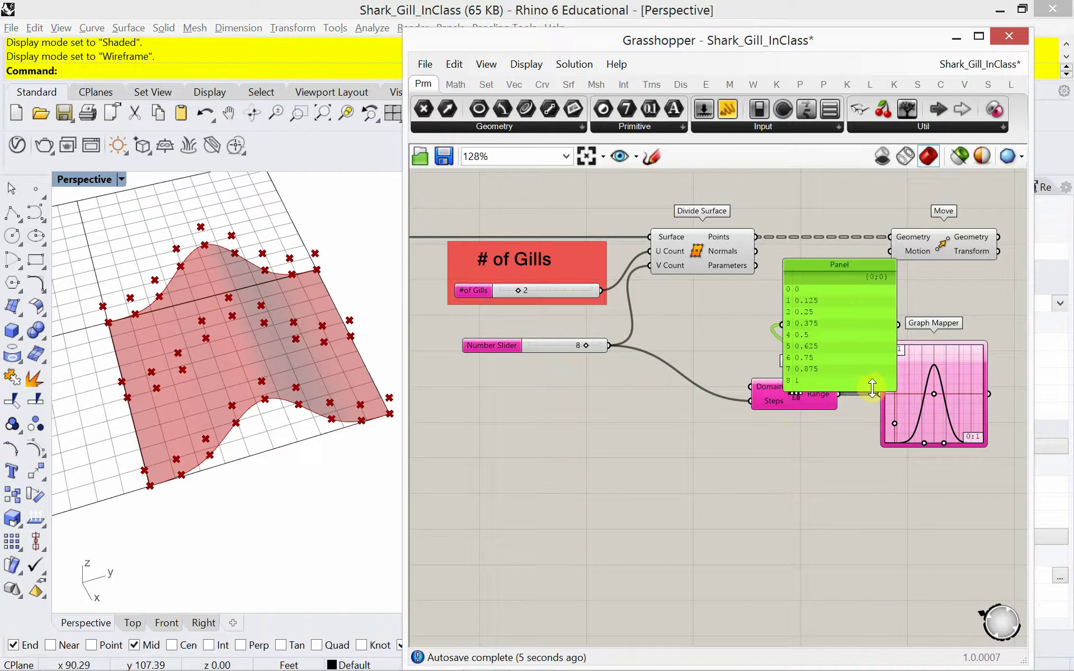
drag(834, 259, 922, 457)
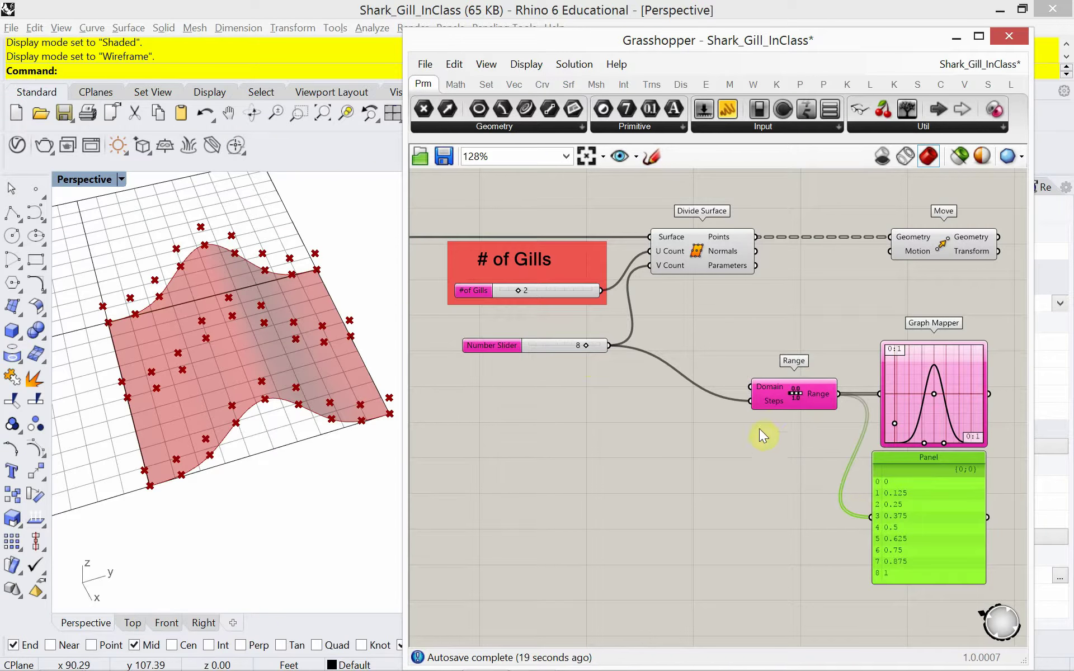
Apply the expression x-1 to the Steps input of the Range component.
right_click(768, 404)
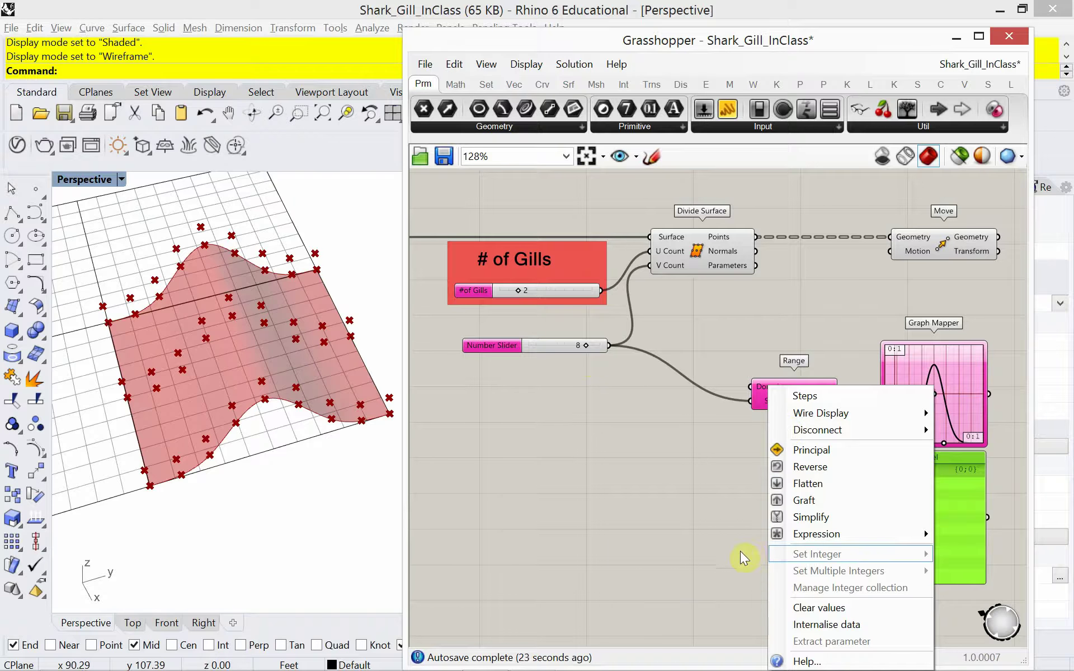
mouse_move(819, 536)
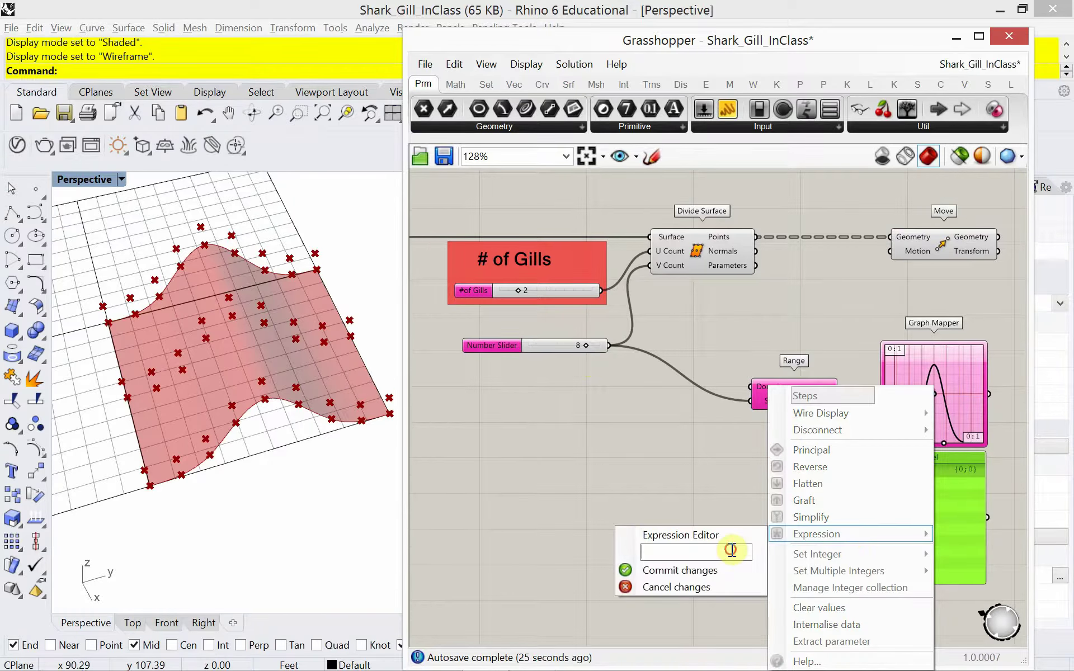
text(x-1)
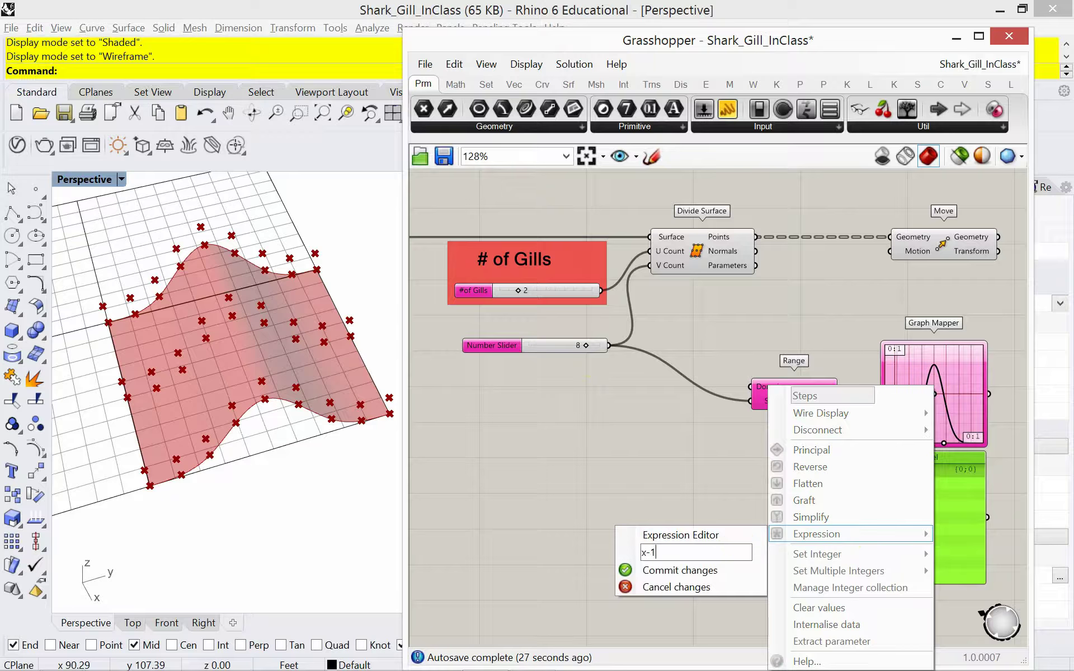
click(718, 576)
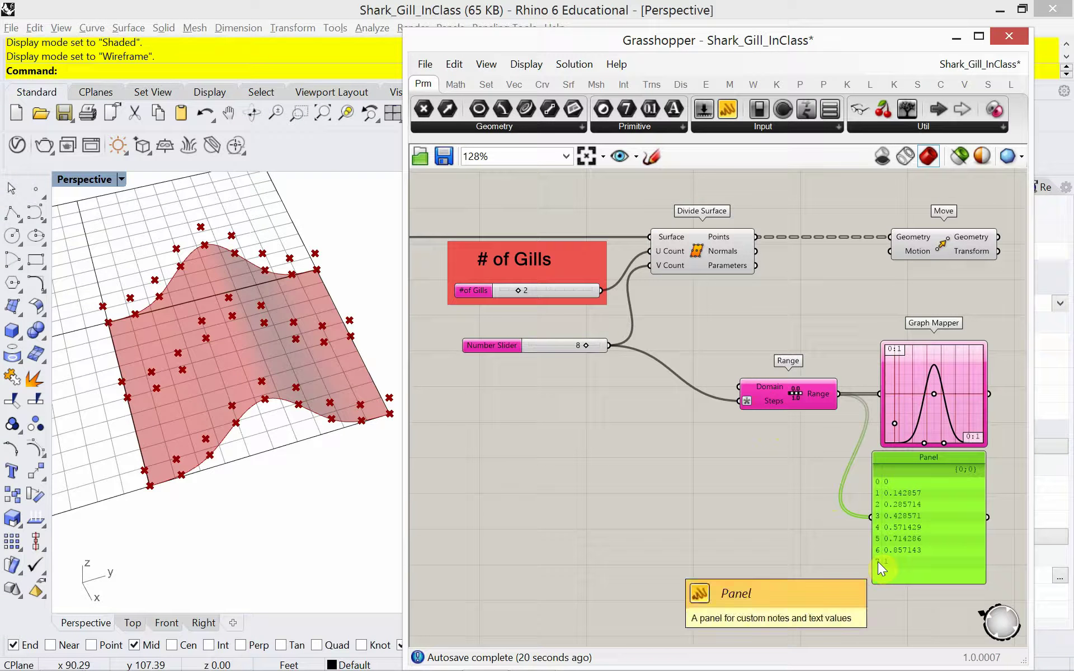
Add a Construct Domain component in the empty area between the V Count slider and the Range component.
double_click(652, 447)
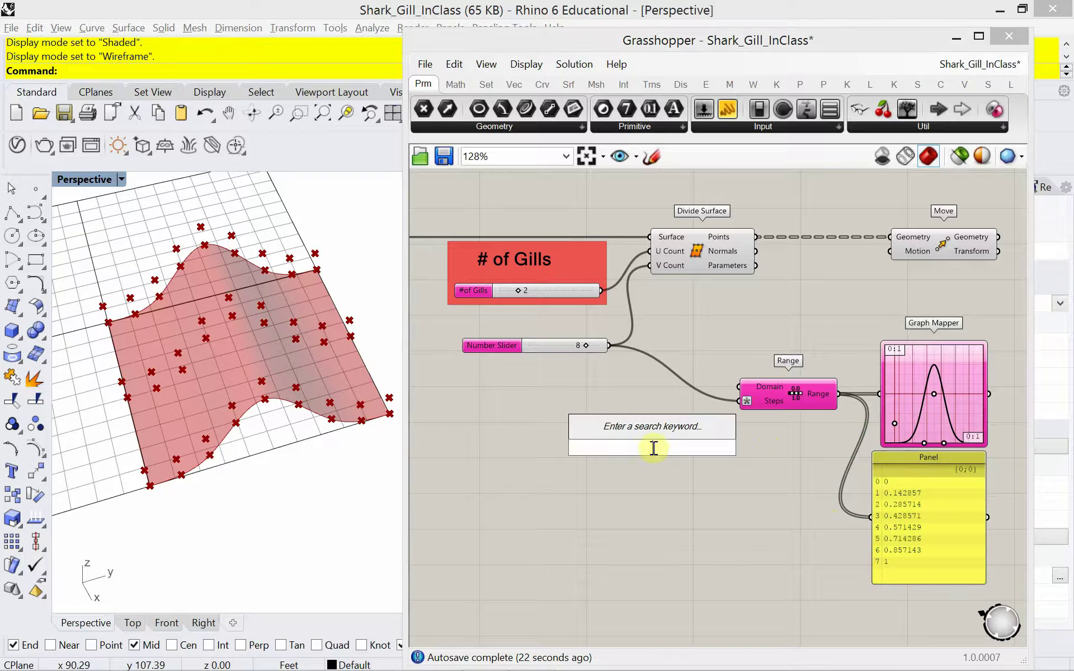
text(con)
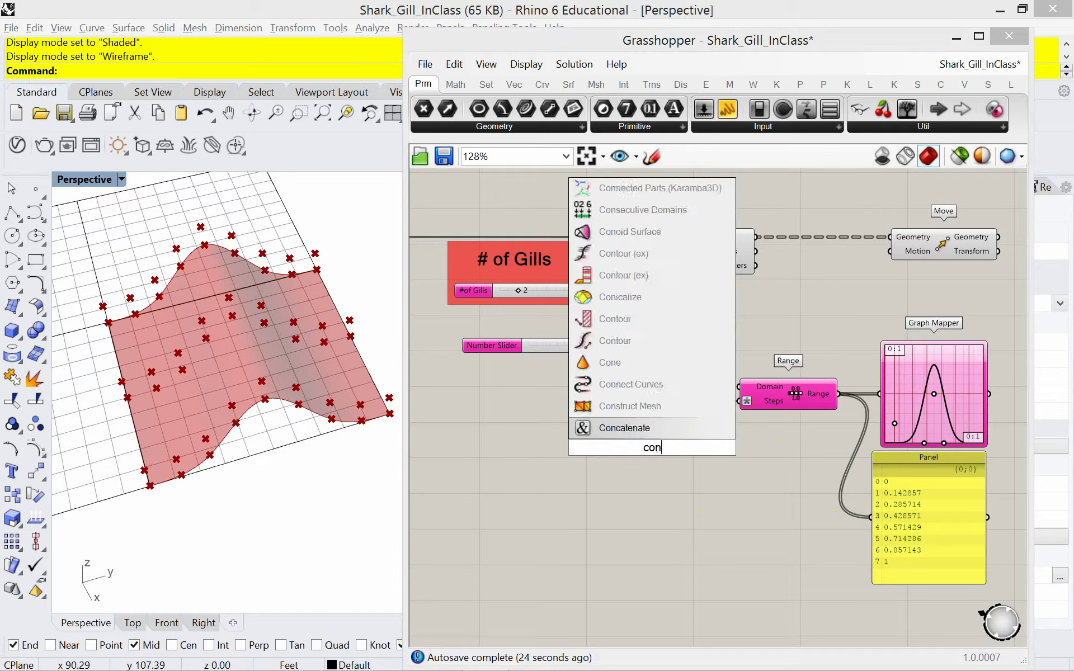
text(struct)
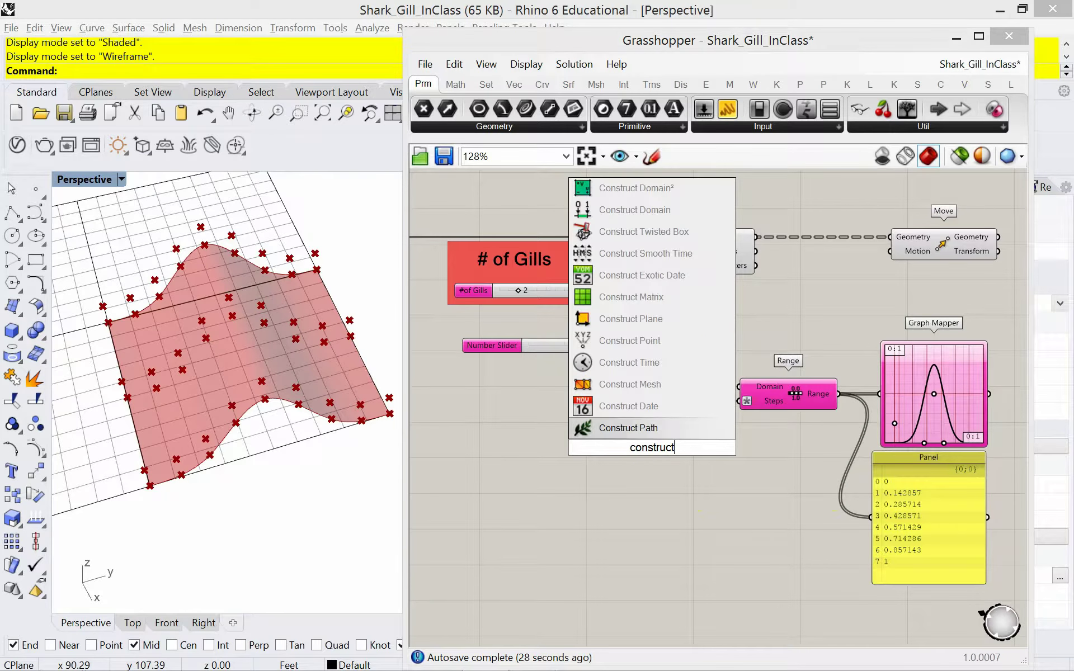
click(615, 210)
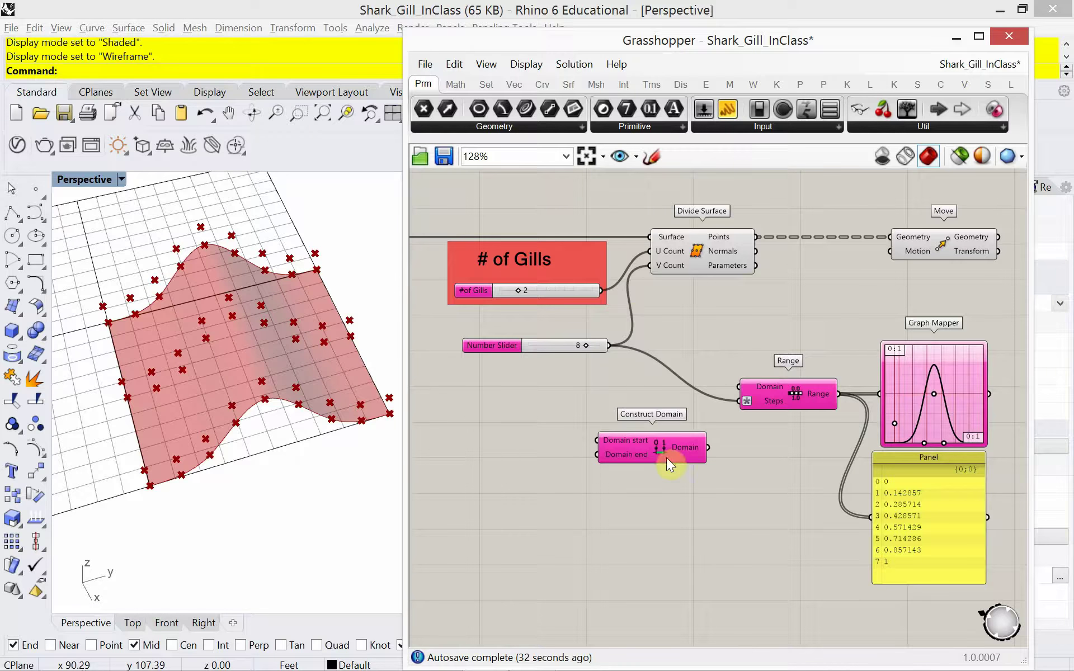
Connect the Construct Domain output to the Range component's Domain input and place Construct Domain beside Range.
drag(666, 458, 643, 431)
drag(680, 431, 739, 387)
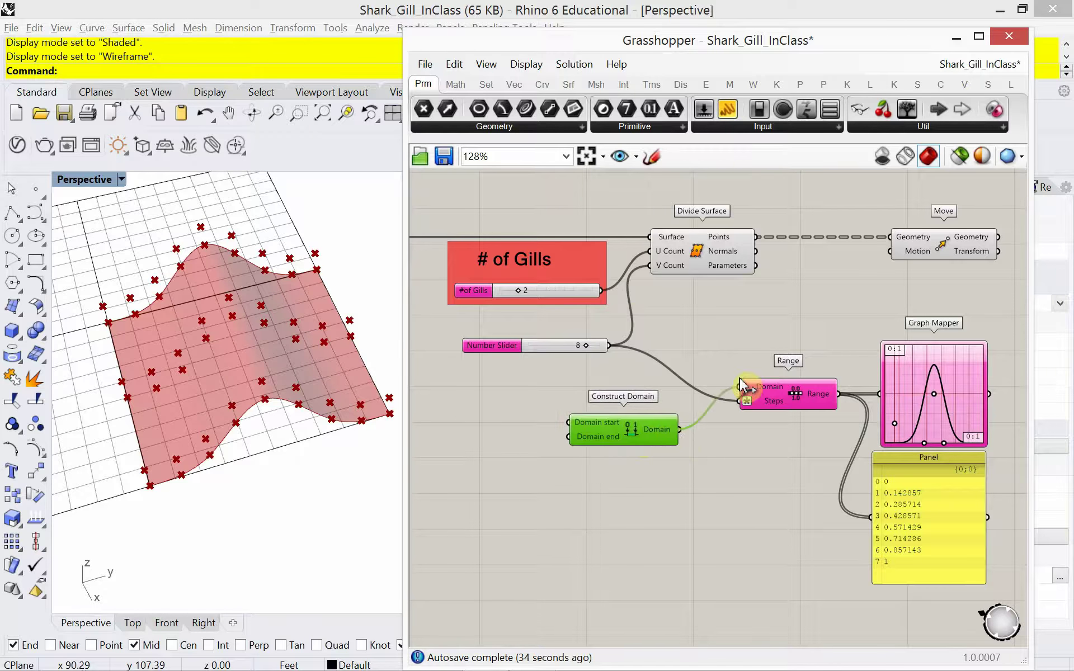
drag(623, 435, 640, 418)
Add a number slider with value 25 and connect it to the Domain end input of Construct Domain.
double_click(540, 427)
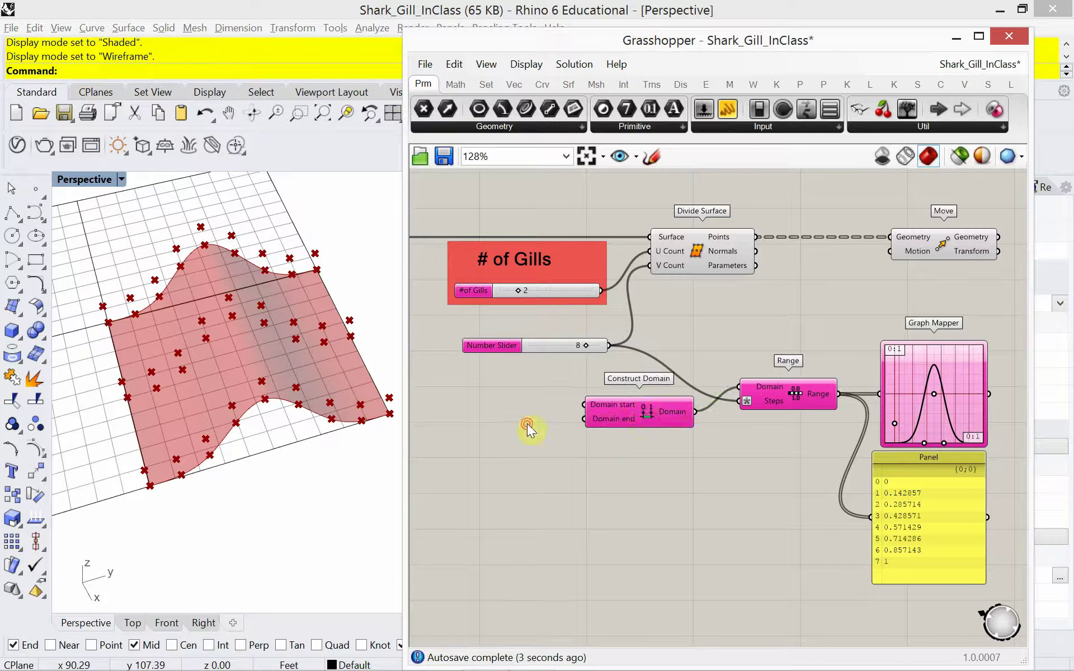
text(25)
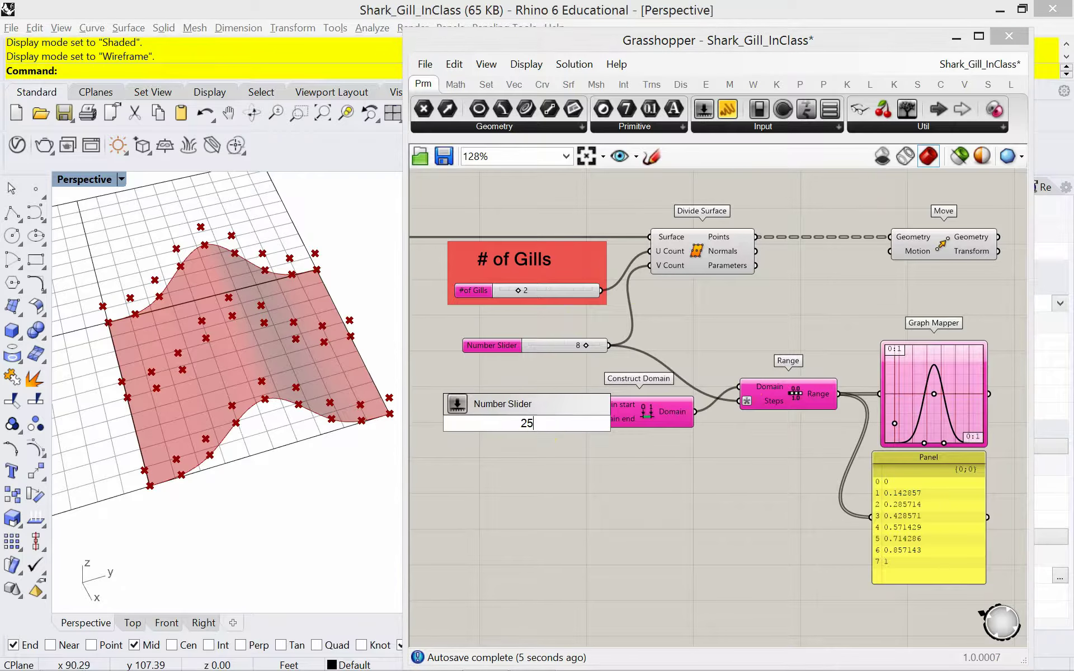
key(Return)
drag(568, 420, 529, 421)
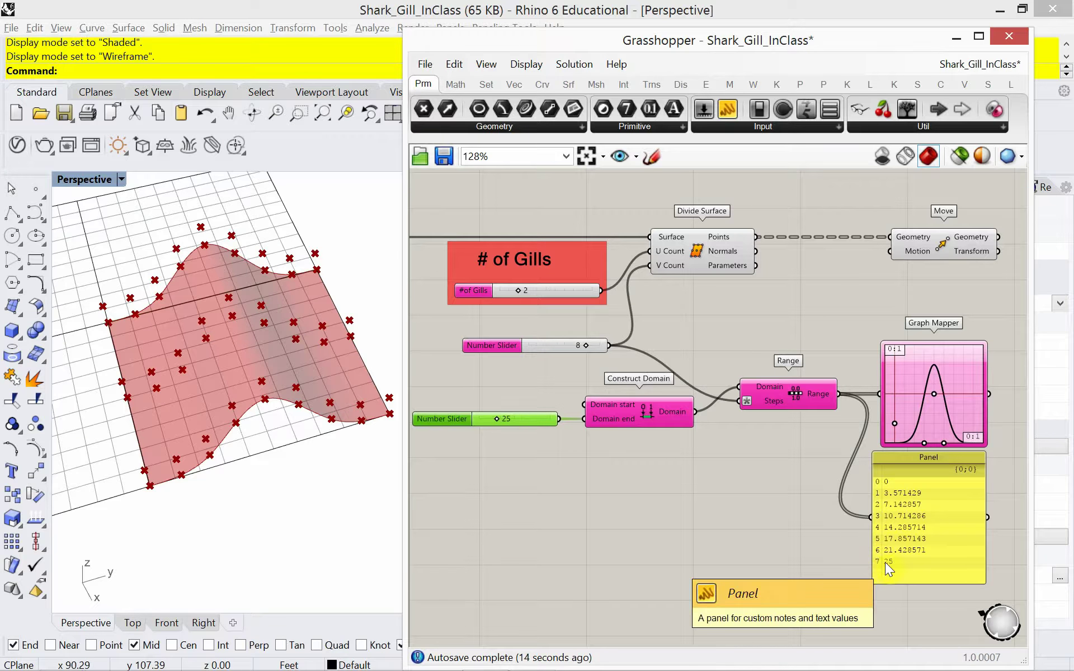
Add a panel beside the Graph Mapper, connect the mapper's output to it, and enlarge it to fit the full list.
right_drag(814, 546, 636, 543)
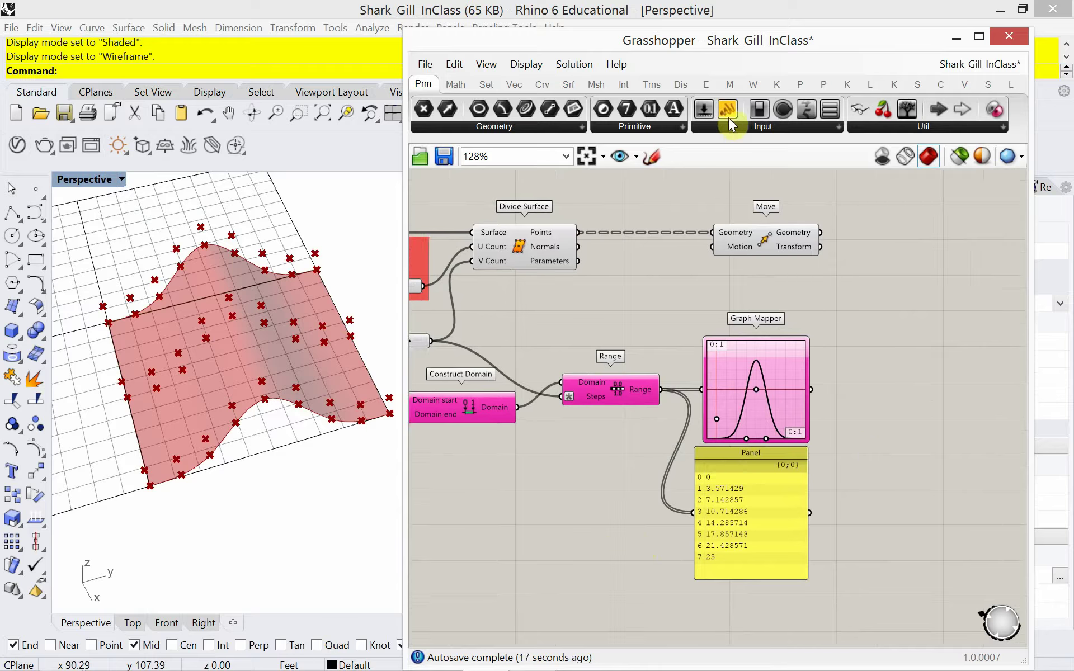
drag(728, 111, 916, 458)
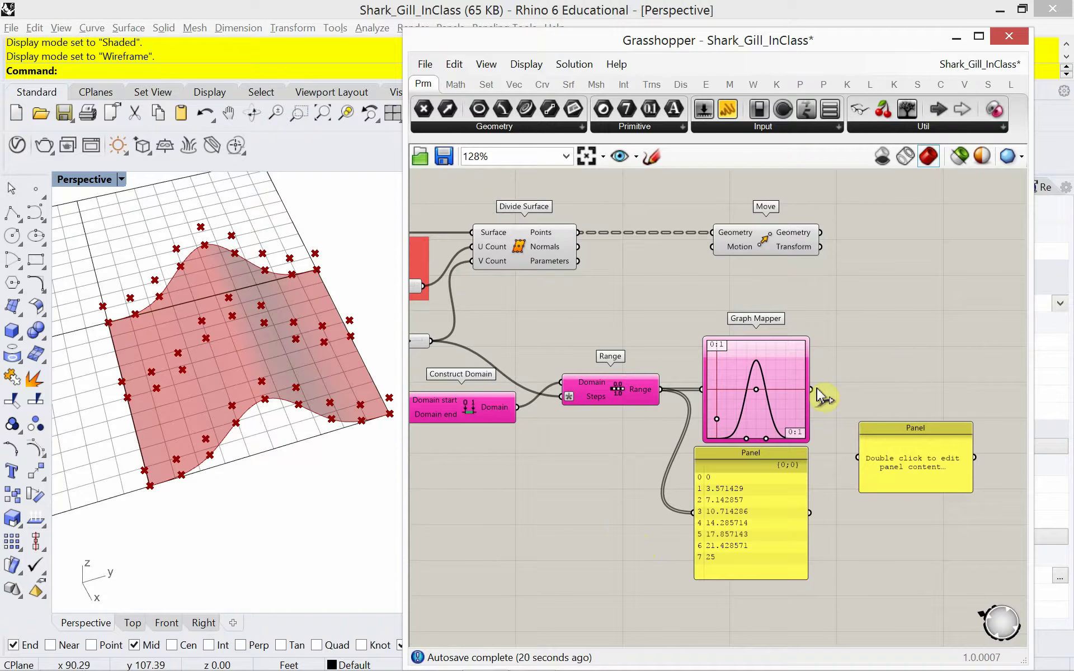
drag(816, 388, 919, 578)
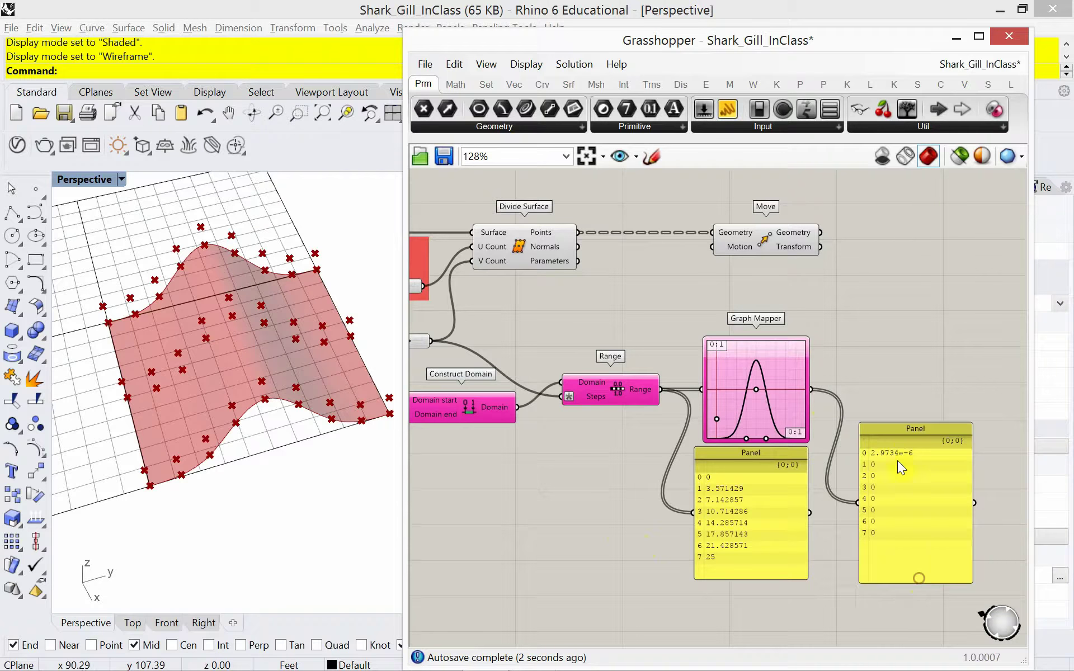
drag(888, 431, 880, 435)
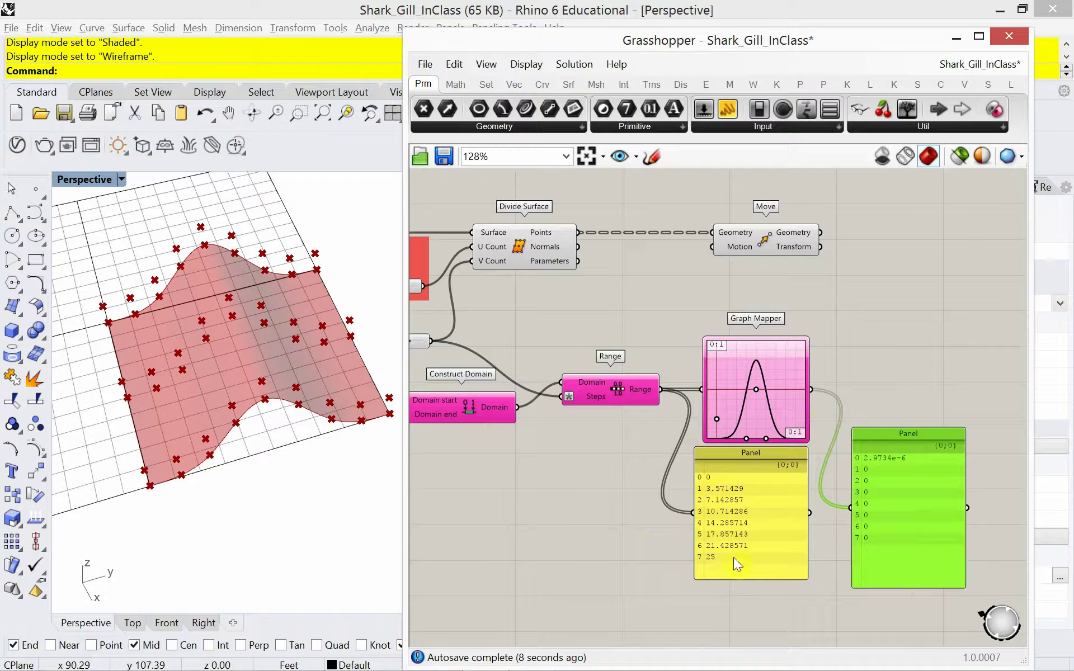
Try the domain end slider at 1 to compare the panel values, and restore it to 25.
right_drag(584, 466, 663, 457)
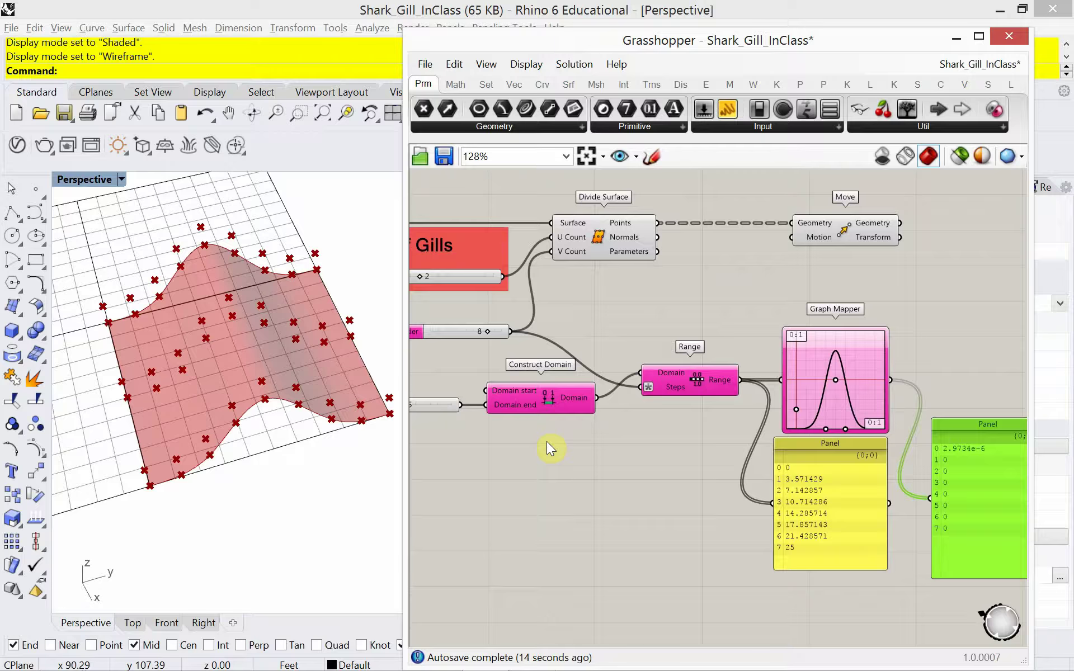
right_drag(549, 446, 626, 431)
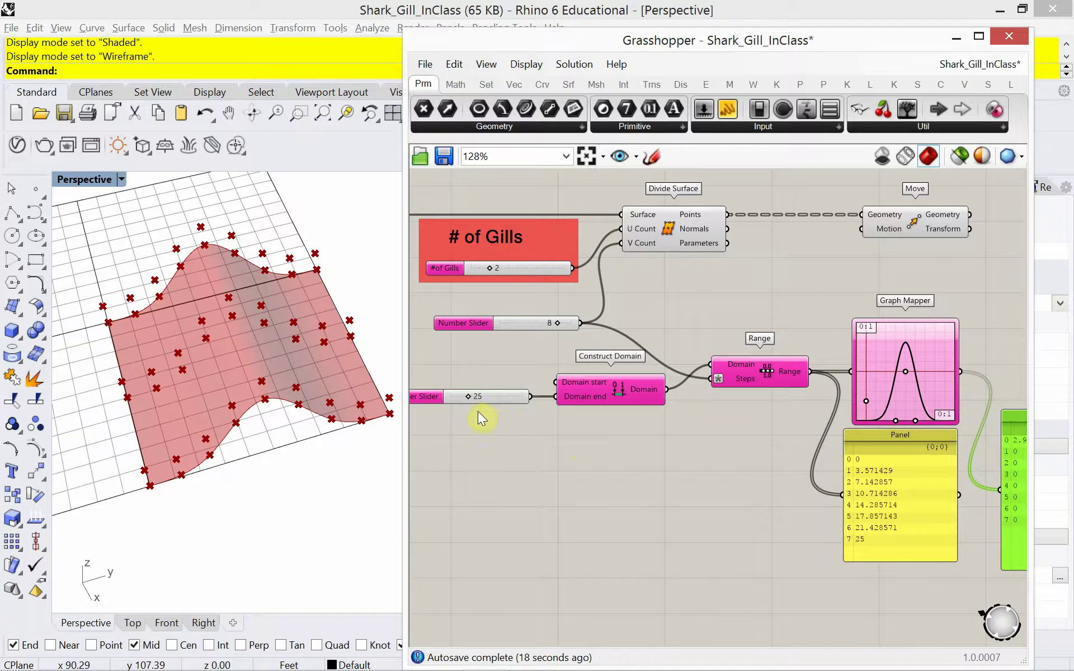
drag(464, 399, 450, 402)
right_drag(635, 450, 530, 432)
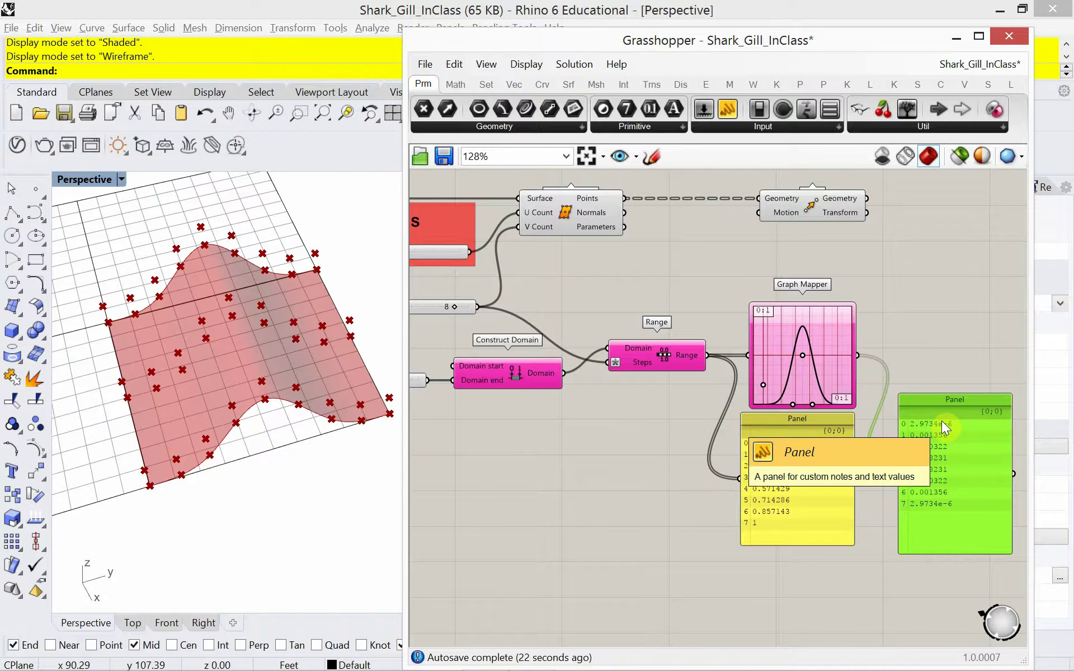
right_drag(662, 469, 750, 459)
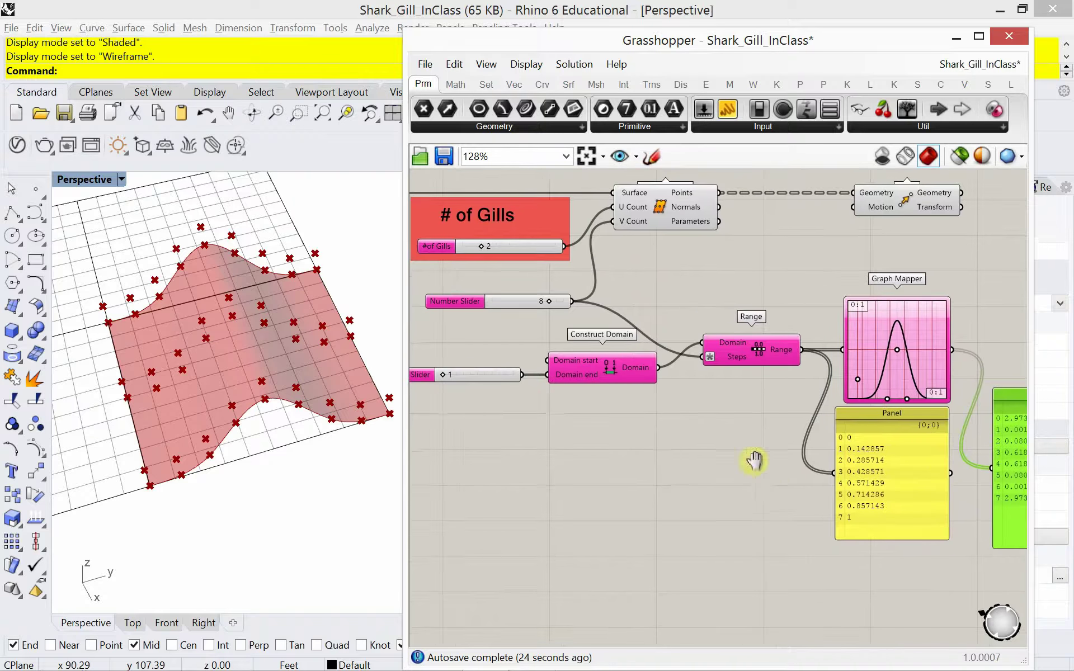
double_click(454, 375)
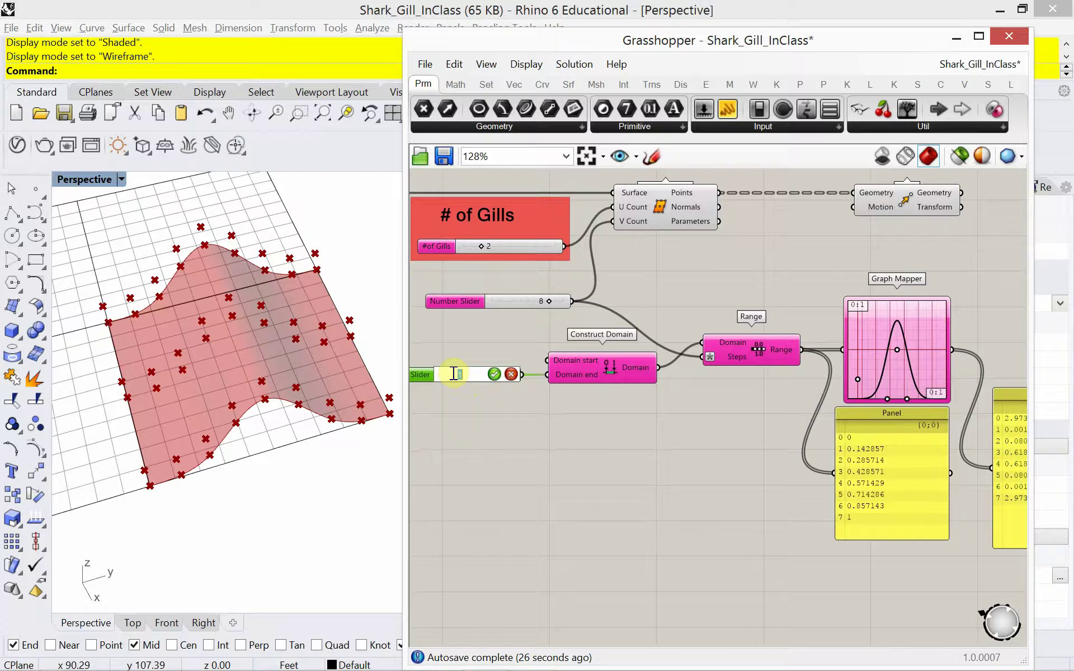
text(25)
key(Return)
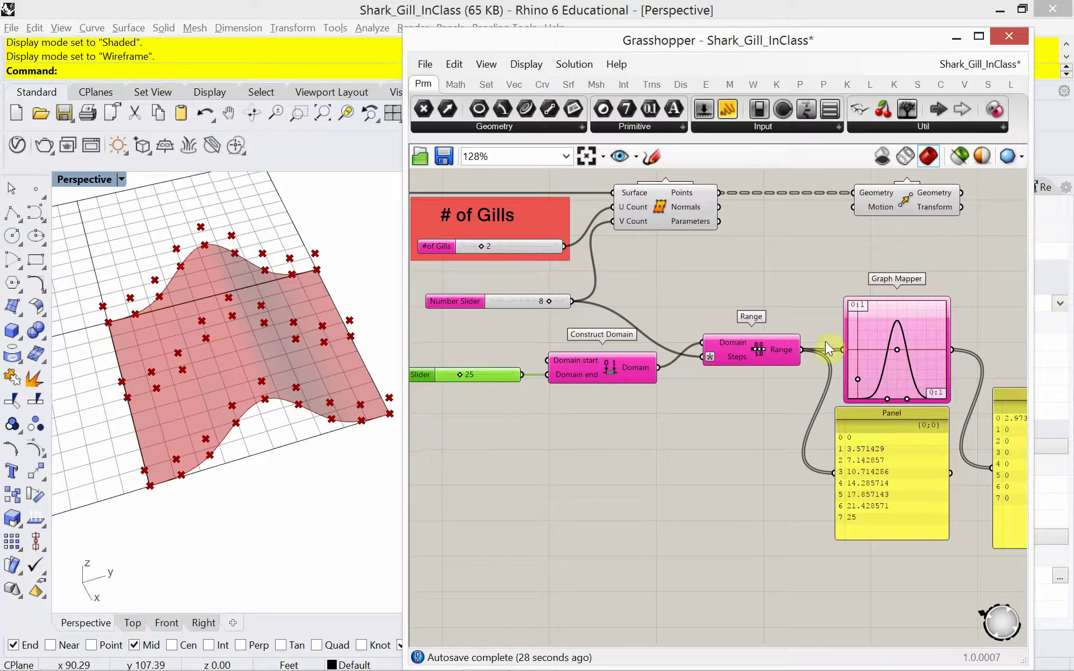
Set the Graph Mapper's upper limits X[1] and Y[1] to 25 in the Graph Editor.
right_drag(827, 342, 674, 319)
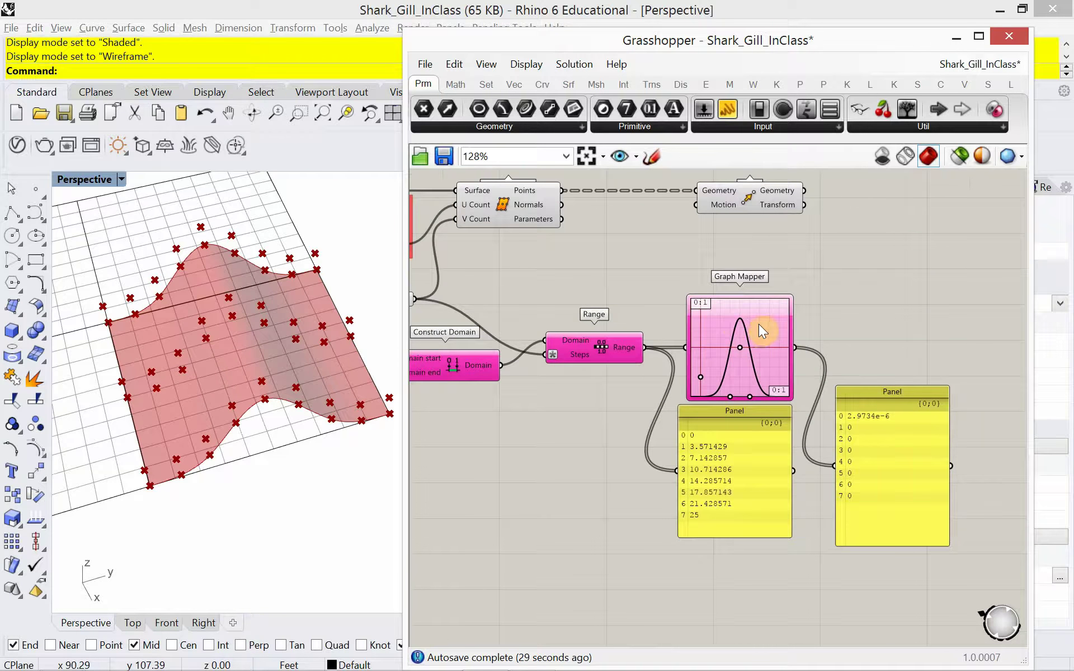
click(759, 324)
double_click(758, 323)
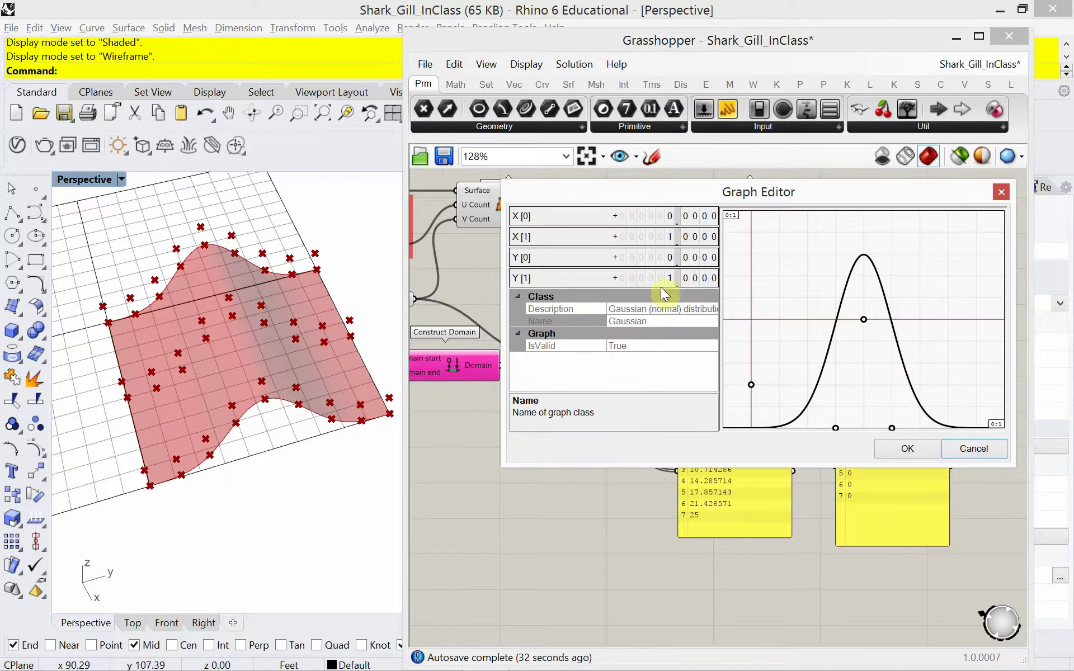
double_click(693, 236)
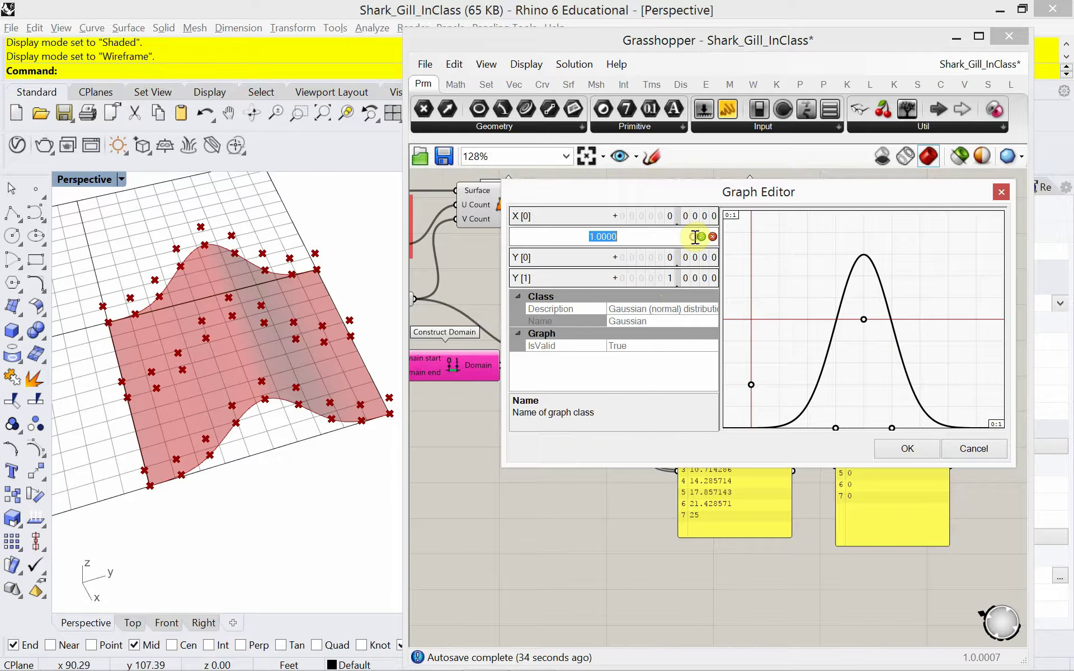
text(25)
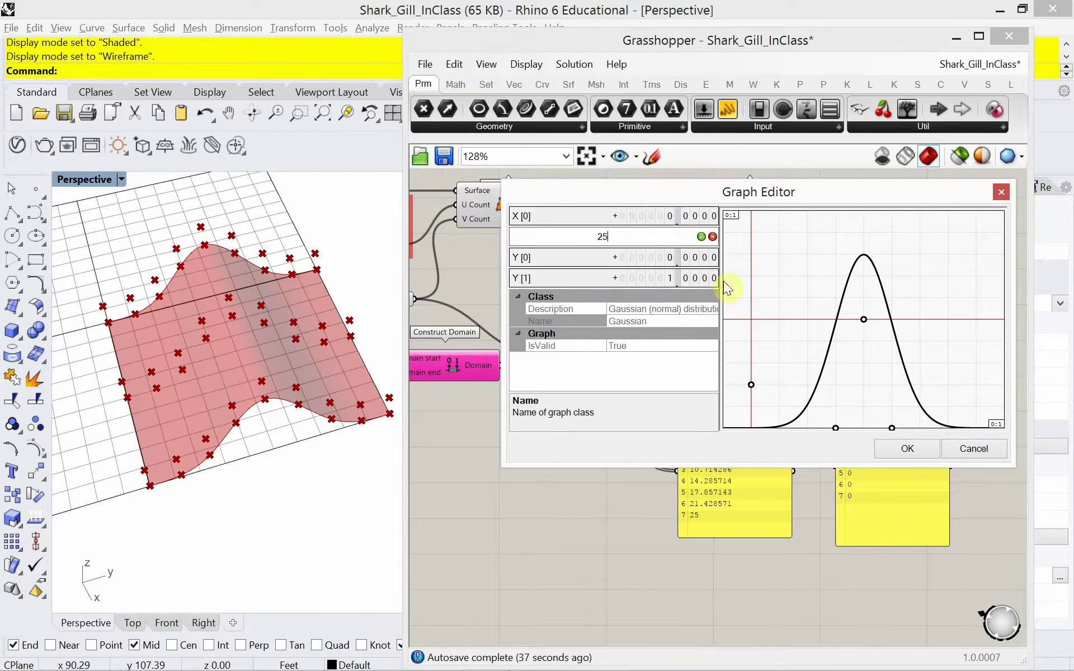
double_click(691, 278)
text(25)
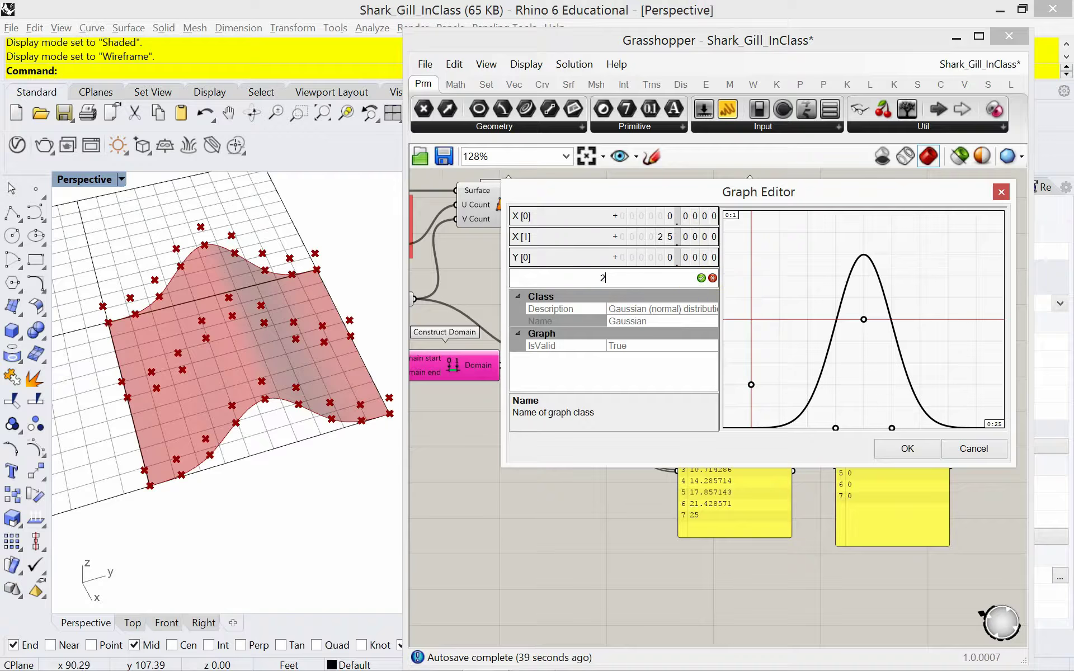
click(702, 278)
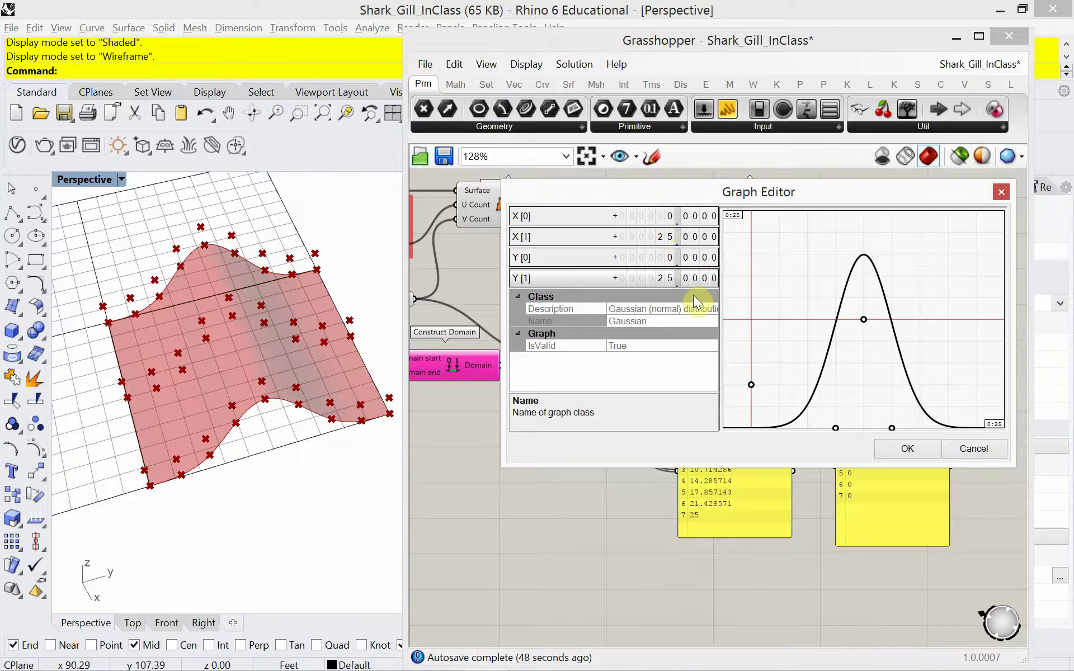
click(889, 448)
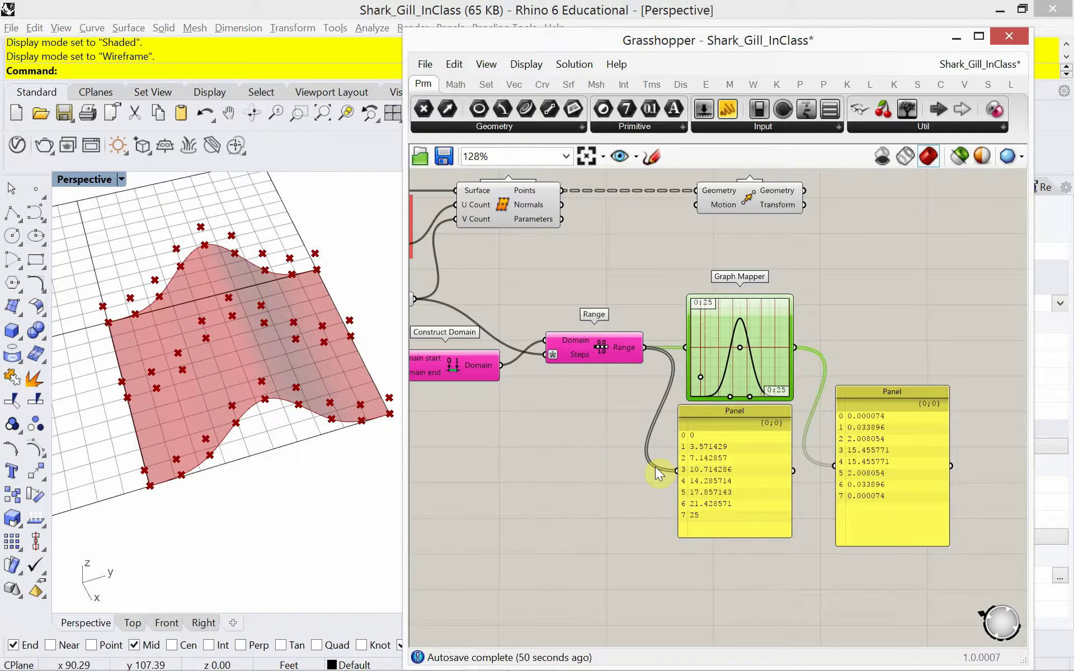
Lower the peak of the Gaussian curve slightly in the Graph Mapper.
right_drag(621, 462, 643, 450)
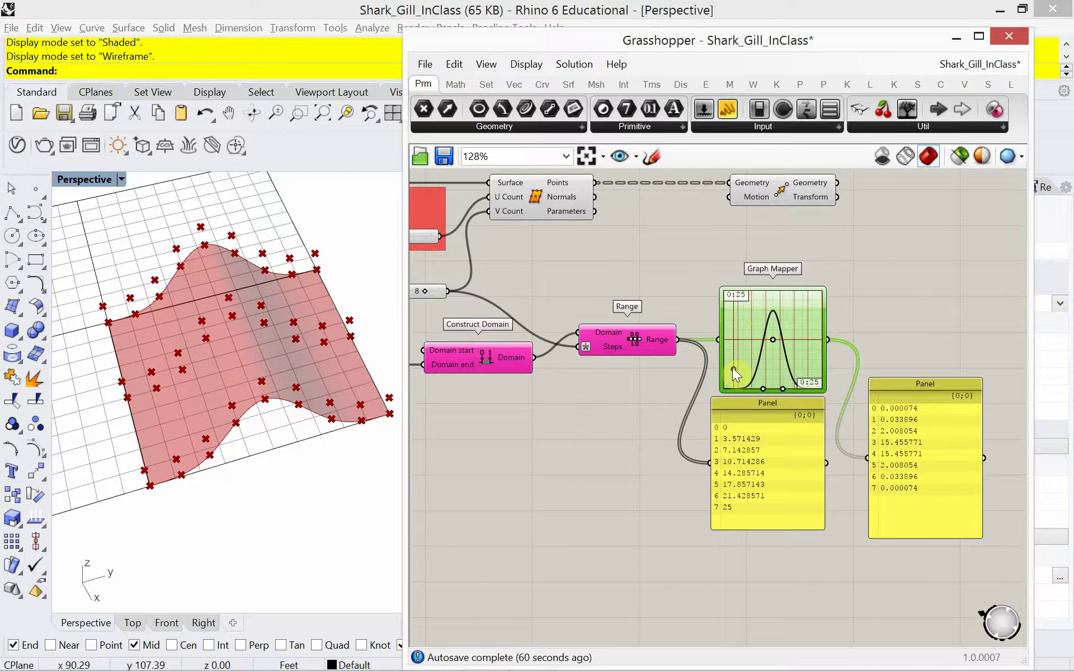
mouse_move(733, 370)
mouse_down()
mouse_move(737, 353)
mouse_move(744, 373)
mouse_up()
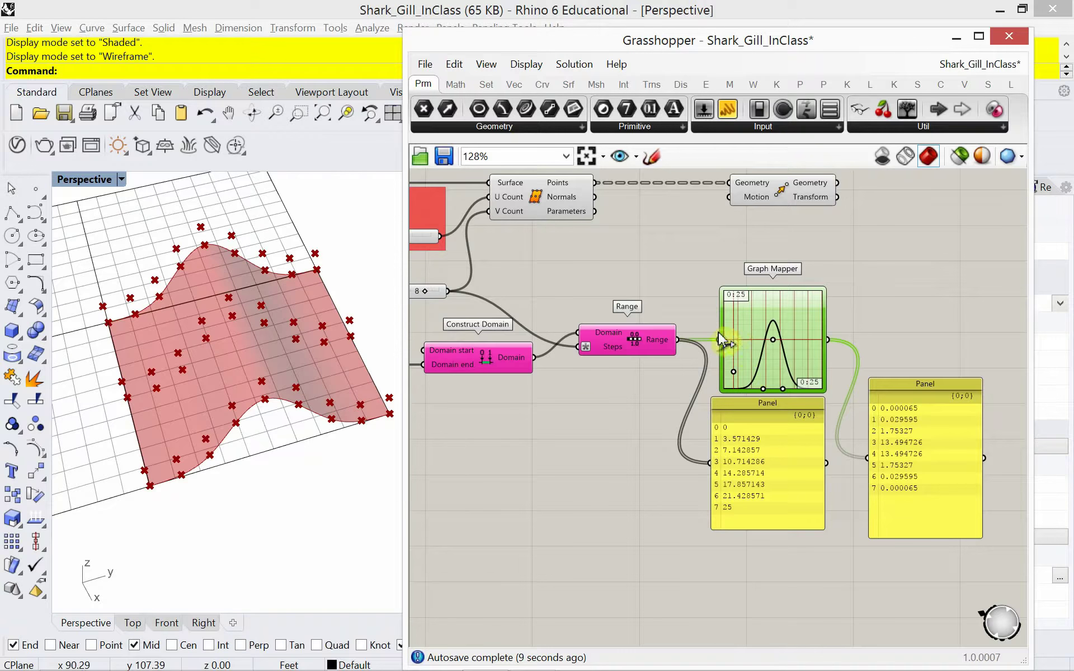
scroll(720, 339, down, 3)
scroll(730, 302, up, 3)
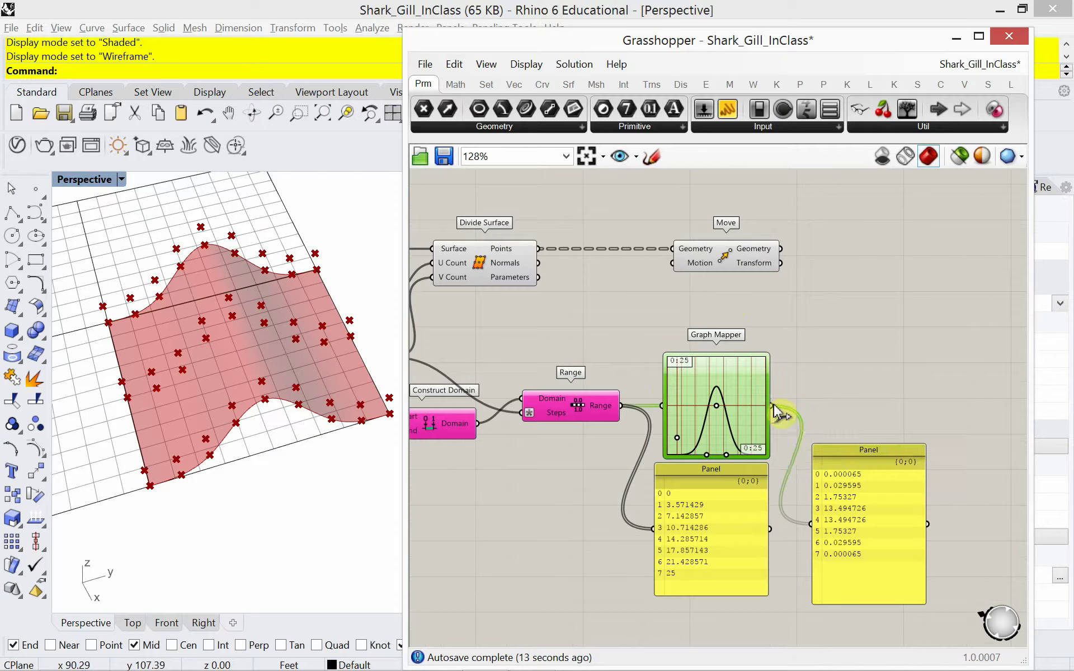
Move the Move component further from Divide Surface, add a Unit Z component, and feed the Graph Mapper output into its Factor.
drag(742, 271, 957, 272)
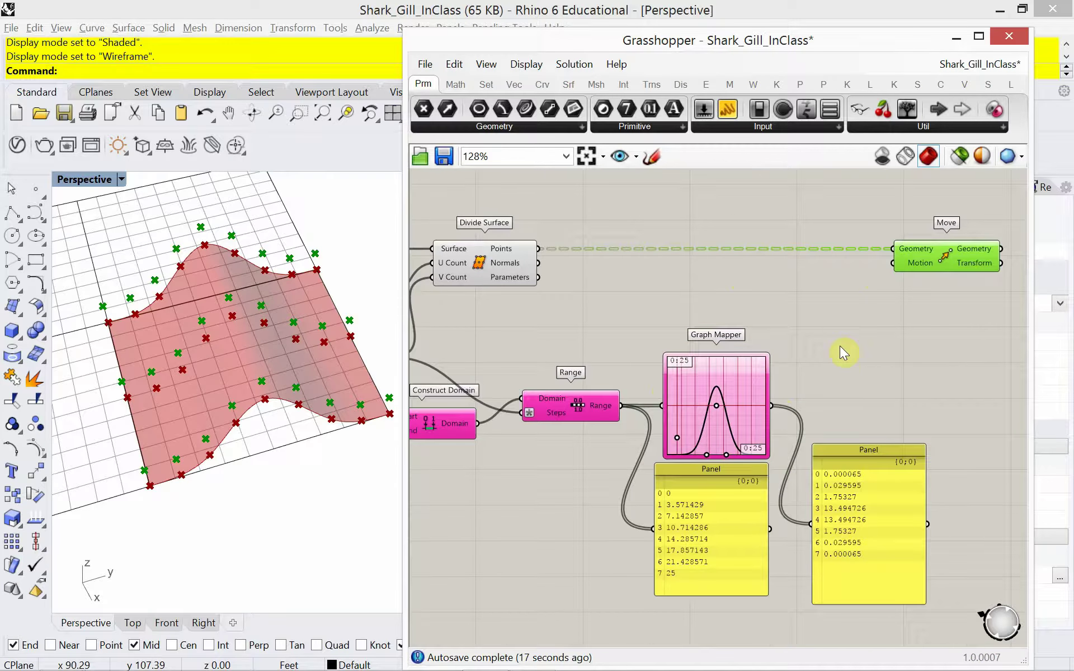
double_click(832, 363)
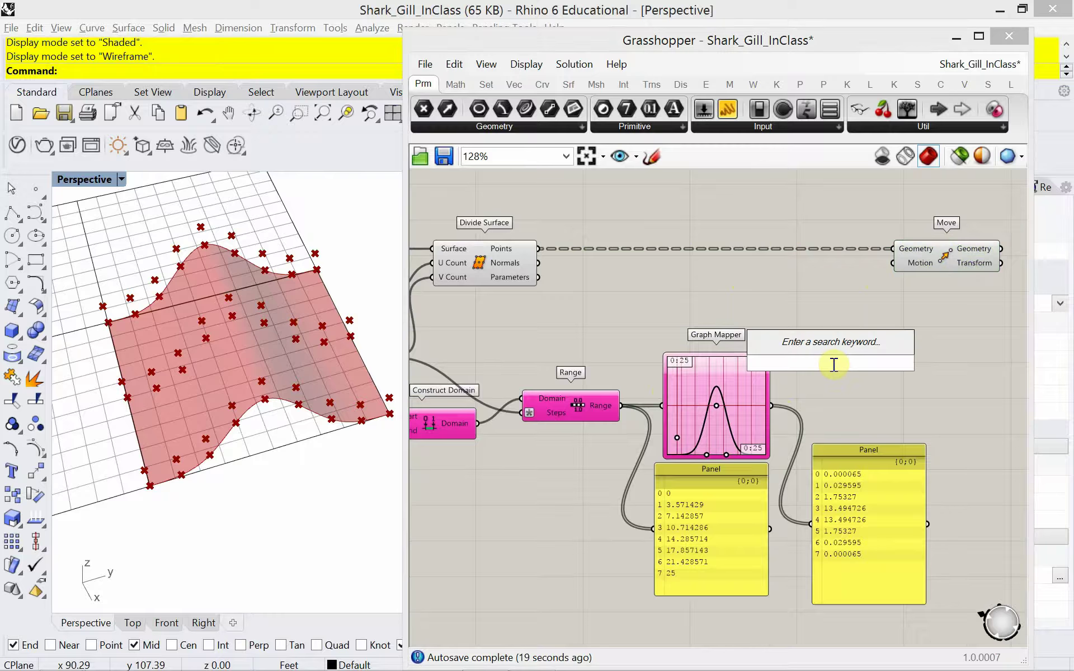
text(z)
click(844, 344)
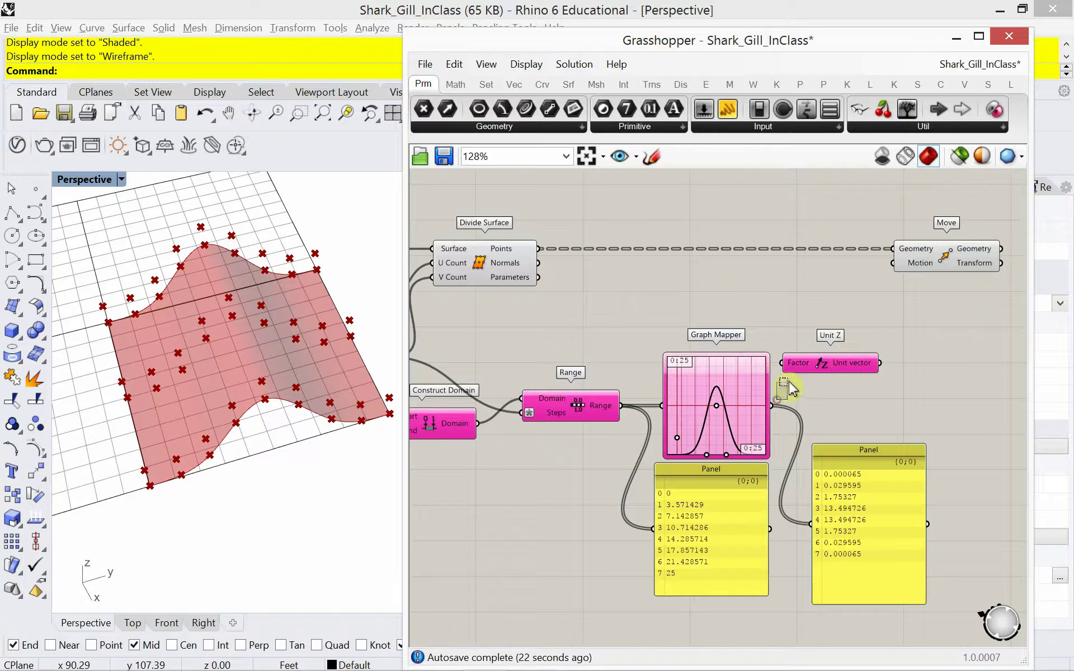
drag(772, 406, 794, 364)
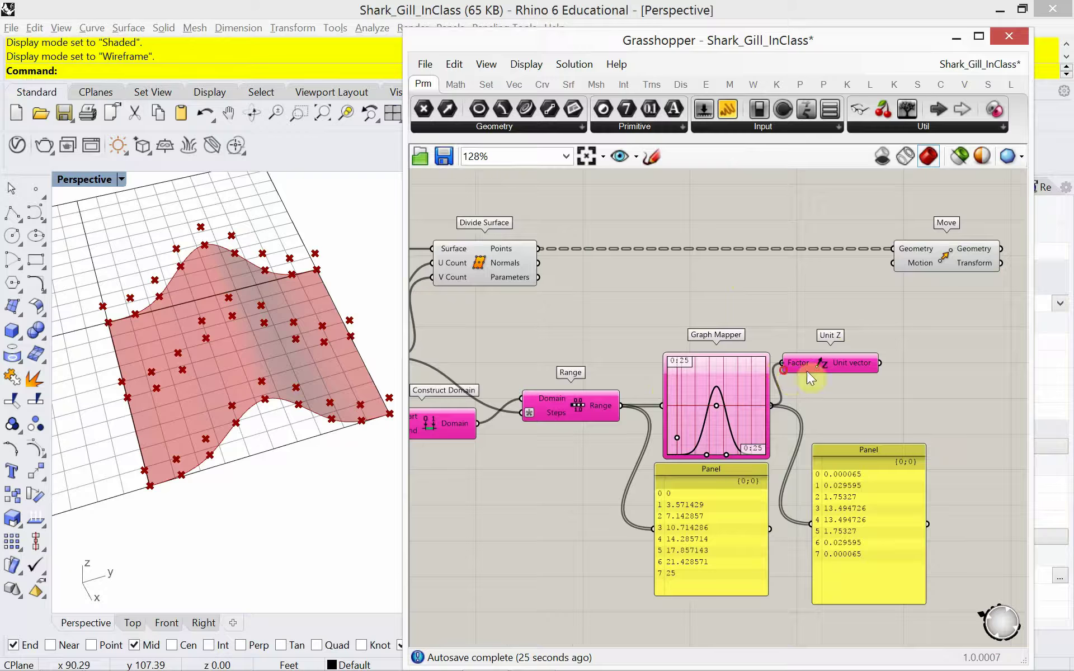
Connect the Unit Z vector to the Move component's Motion input and shift both components away from the Graph Mapper.
drag(882, 369, 891, 273)
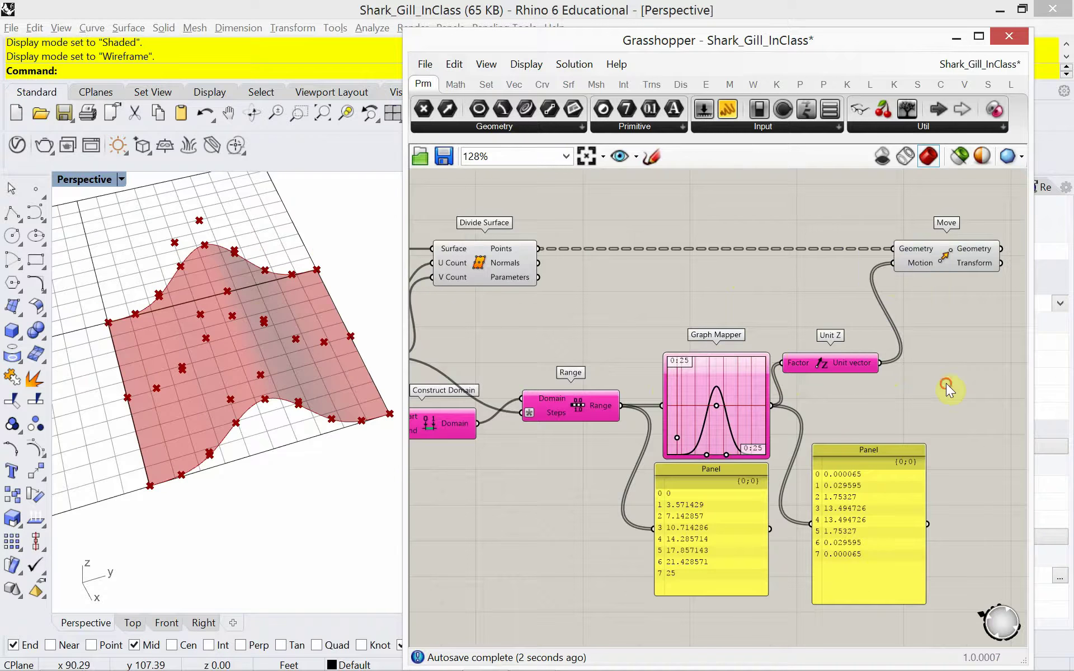
drag(946, 384, 794, 230)
drag(927, 263, 958, 263)
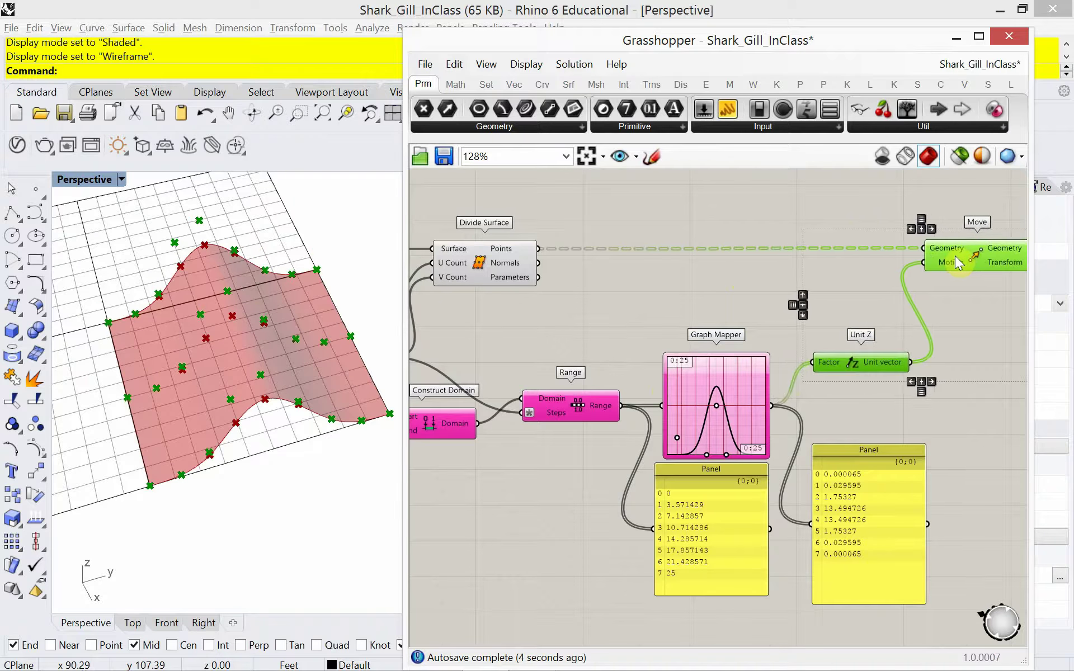
Widen the Gaussian bell and raise its peak in the Graph Mapper, checking the moved points in the perspective view.
right_drag(247, 504, 235, 456)
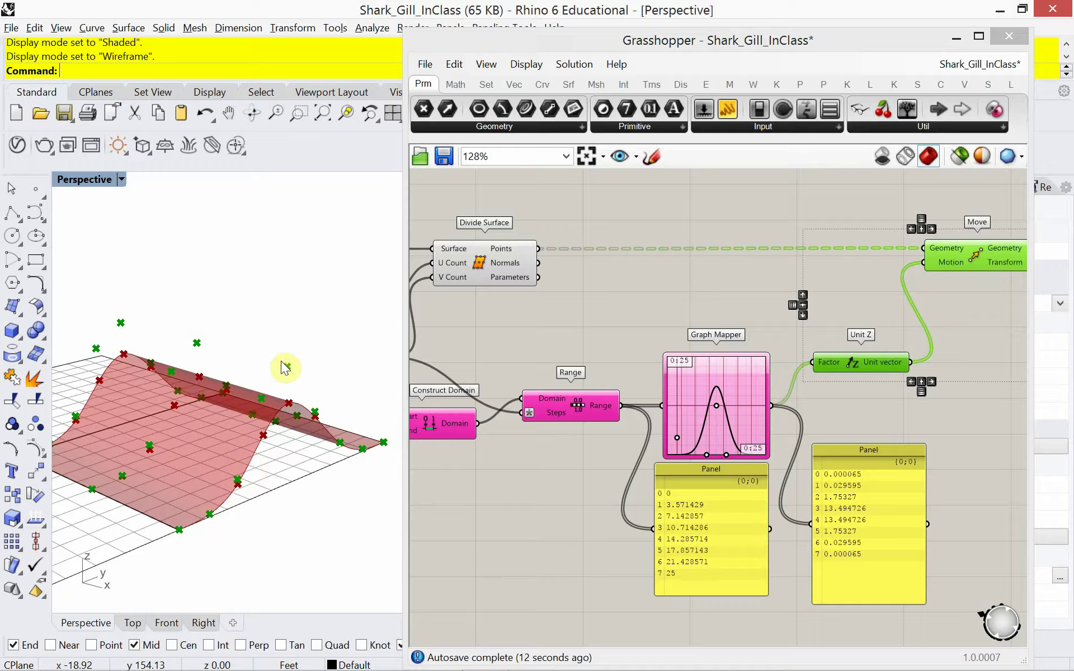
right_drag(506, 445, 595, 455)
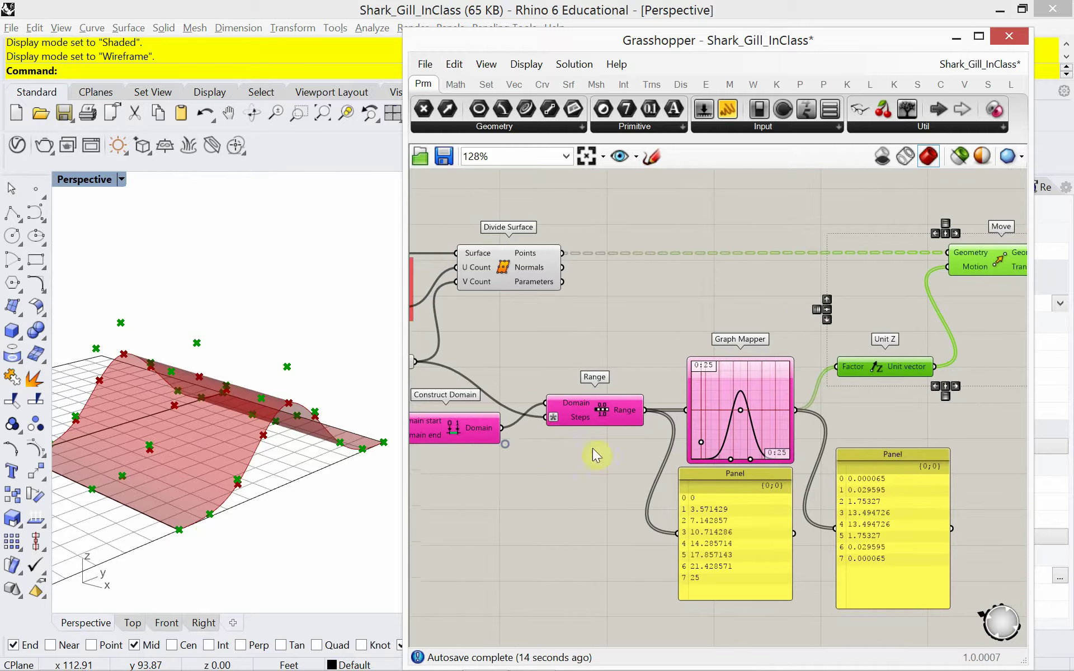
scroll(738, 450, up, 4)
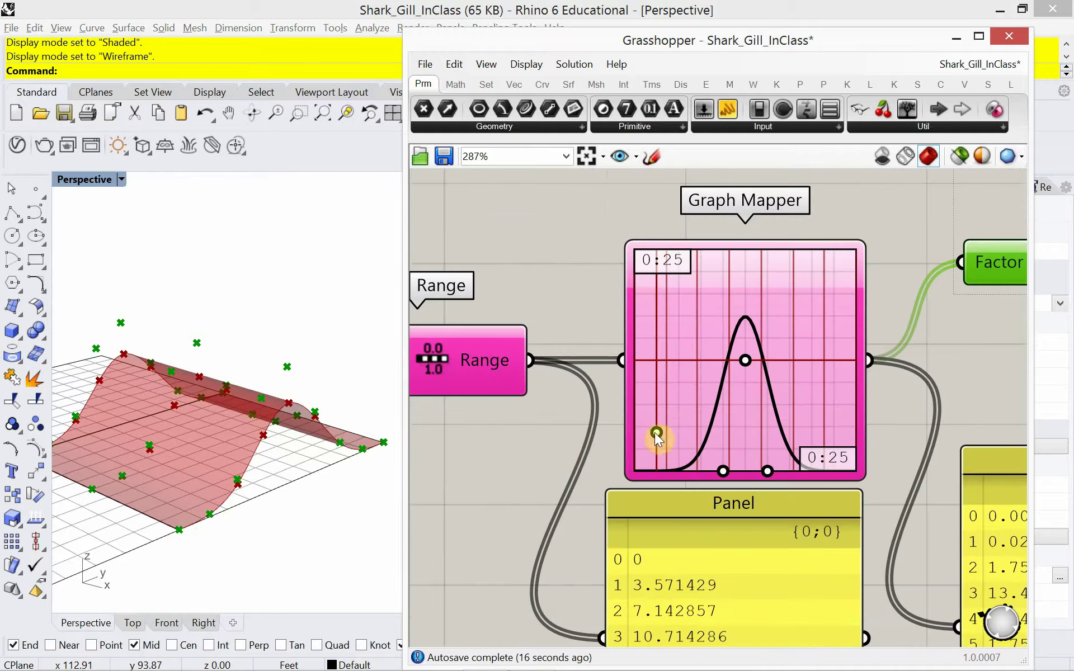
drag(723, 470, 650, 371)
right_drag(355, 426, 214, 425)
scroll(750, 375, down, 8)
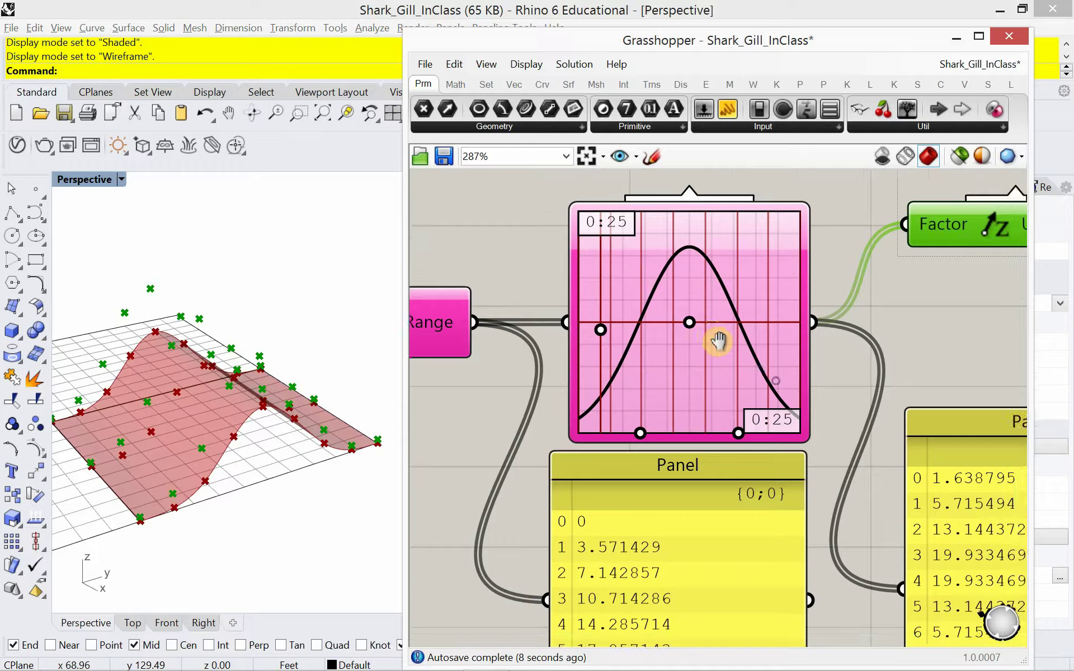
right_drag(724, 345, 700, 369)
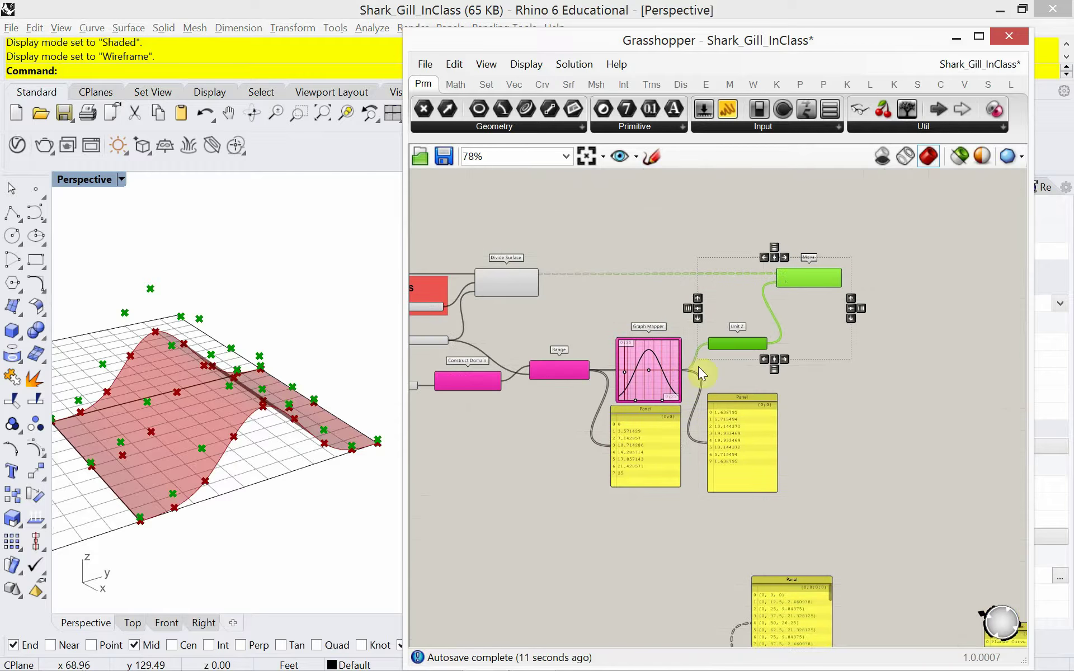
Add a Scribble label reading "Lift Points in a Bell Shape" above the Divide Surface, Graph Mapper and Move components.
click(848, 406)
mouse_move(265, 485)
right_down()
mouse_move(248, 480)
mouse_move(239, 496)
mouse_move(177, 427)
mouse_move(241, 466)
right_up()
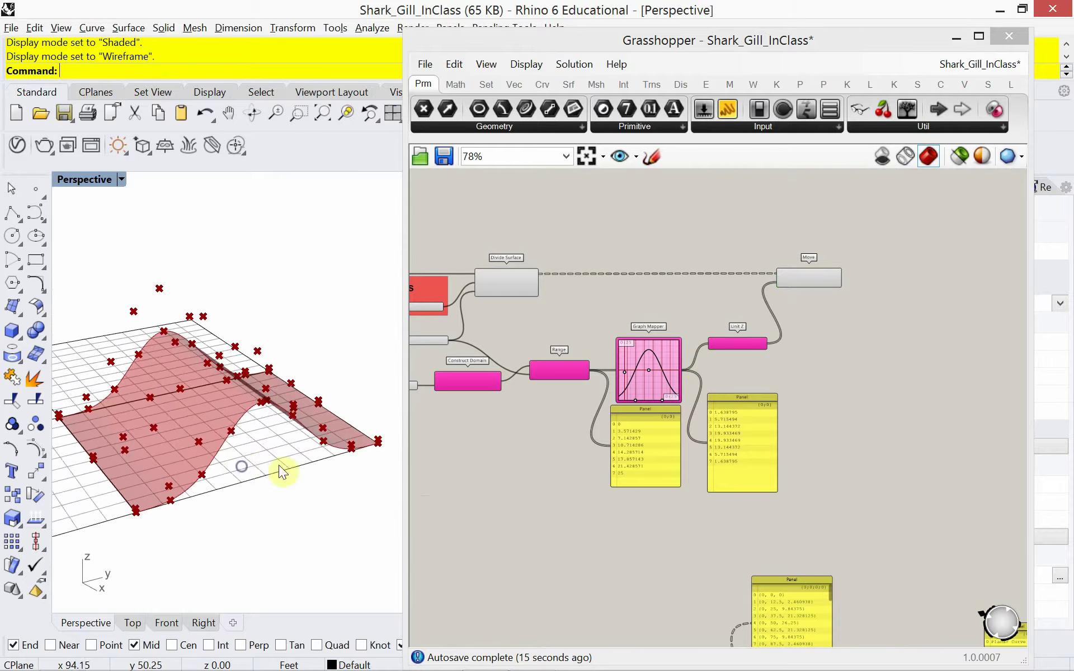
scroll(550, 404, down, 4)
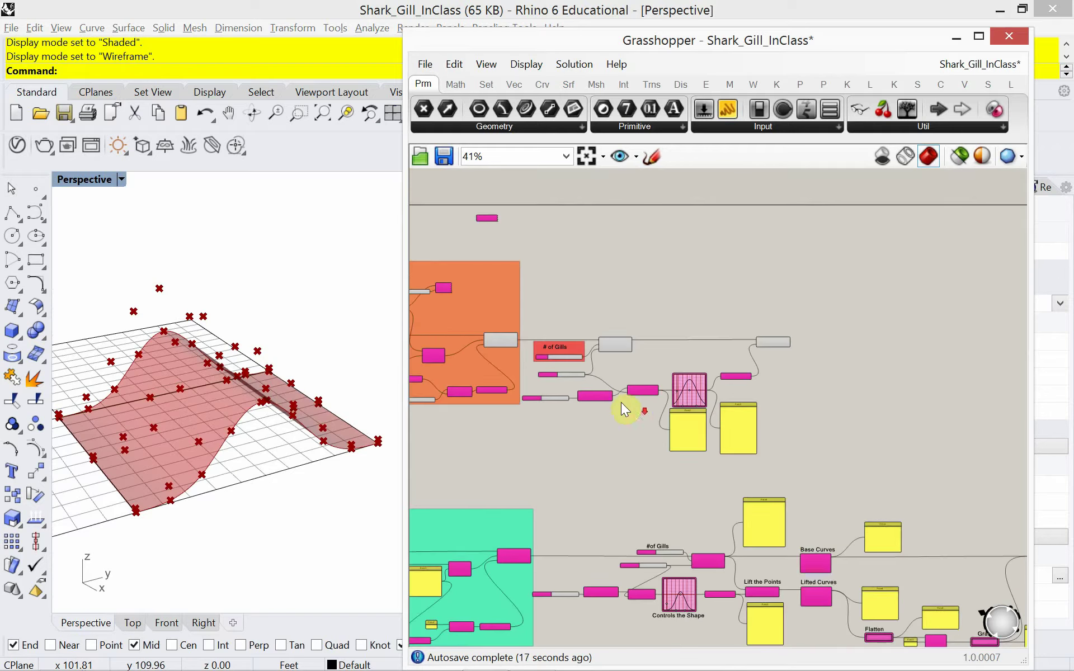
scroll(625, 410, up, 2)
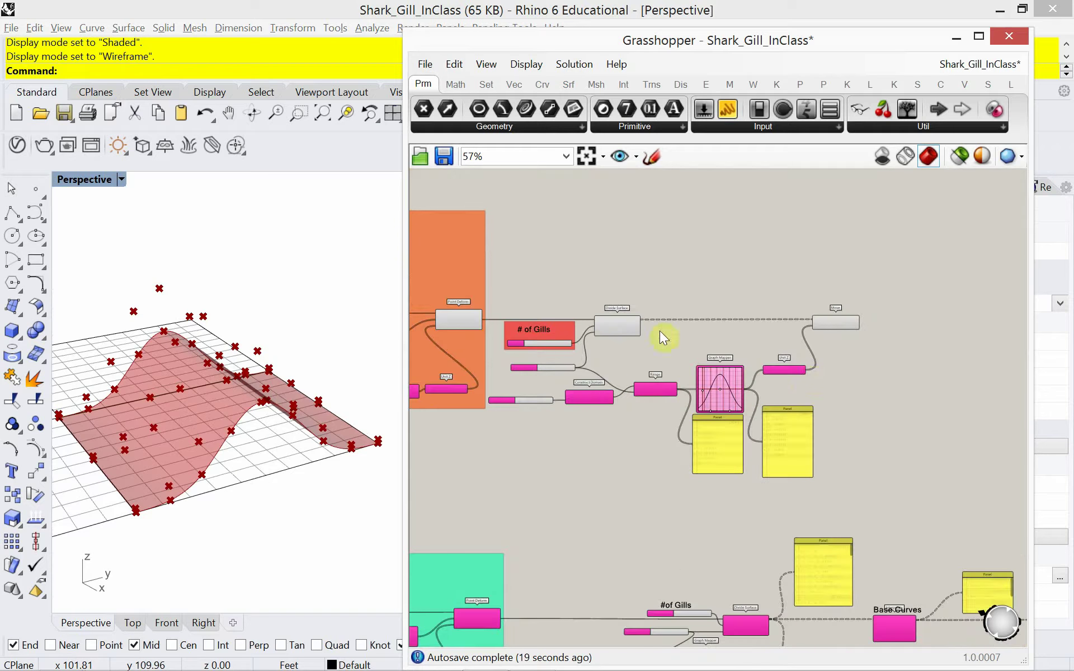
double_click(673, 283)
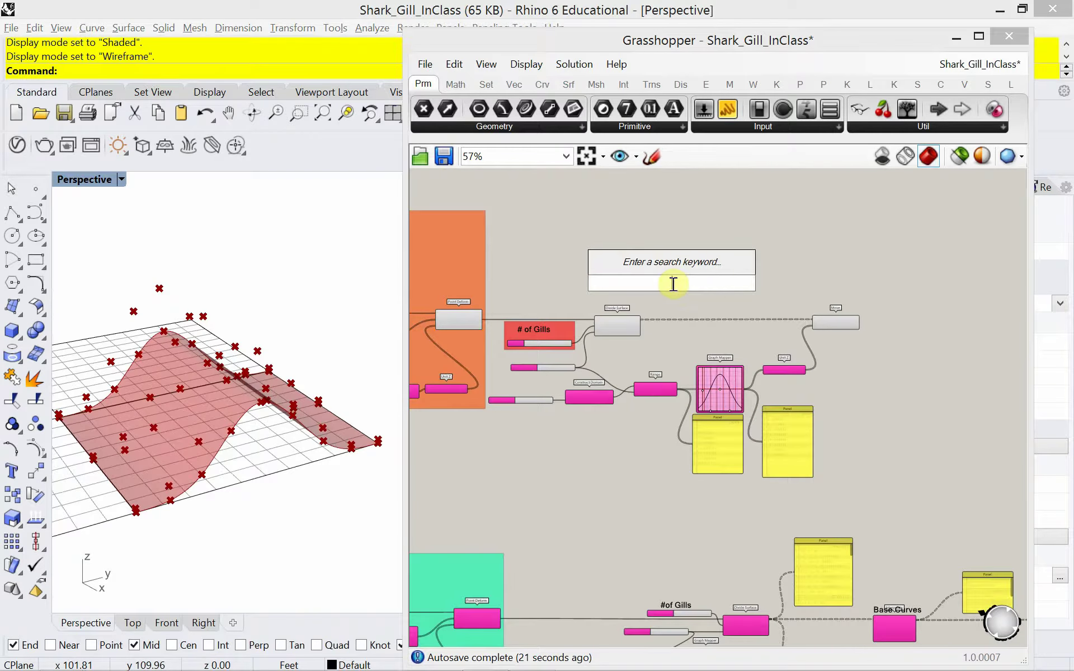
text(scr)
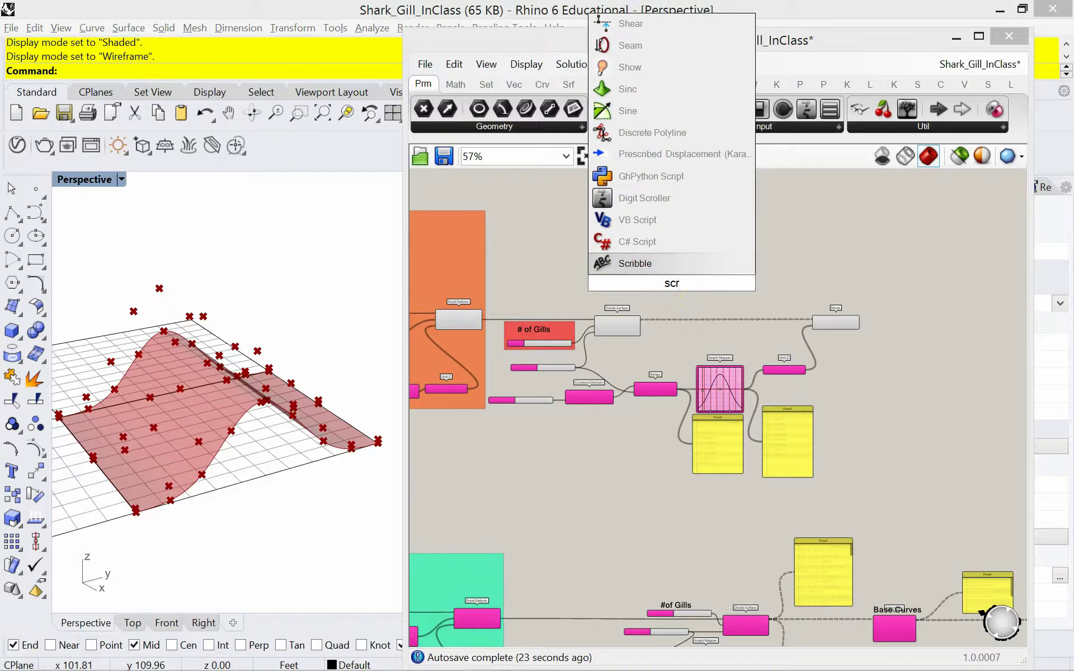
click(668, 267)
double_click(665, 286)
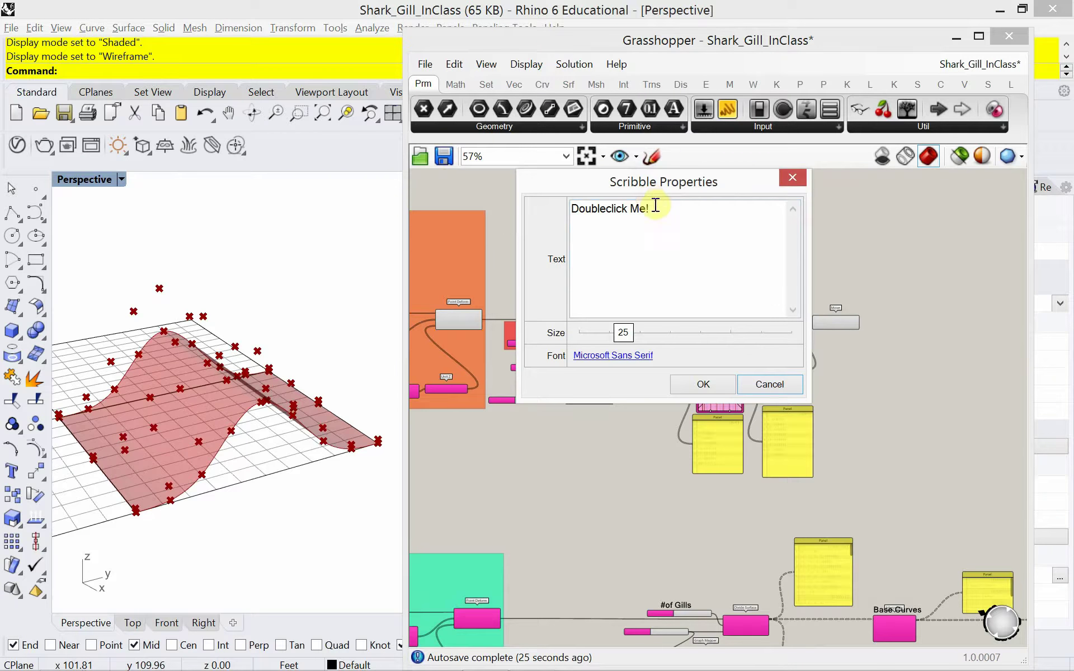
mouse_move(652, 207)
mouse_down()
mouse_move(571, 226)
mouse_move(564, 242)
mouse_up()
text(Lift P)
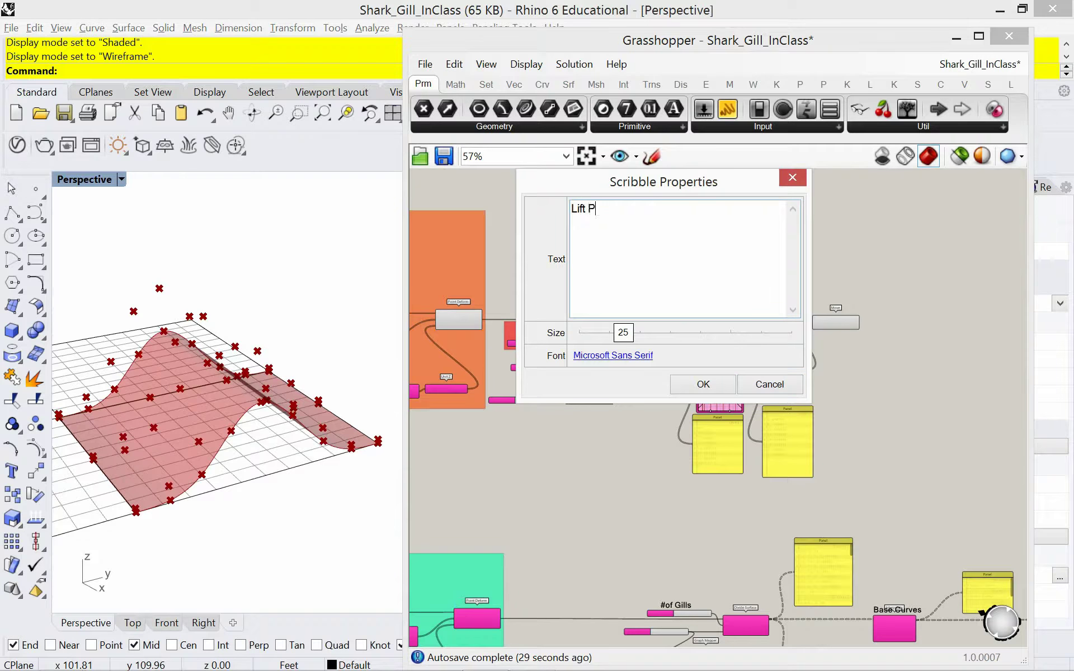
text(oints in a Bell Shape)
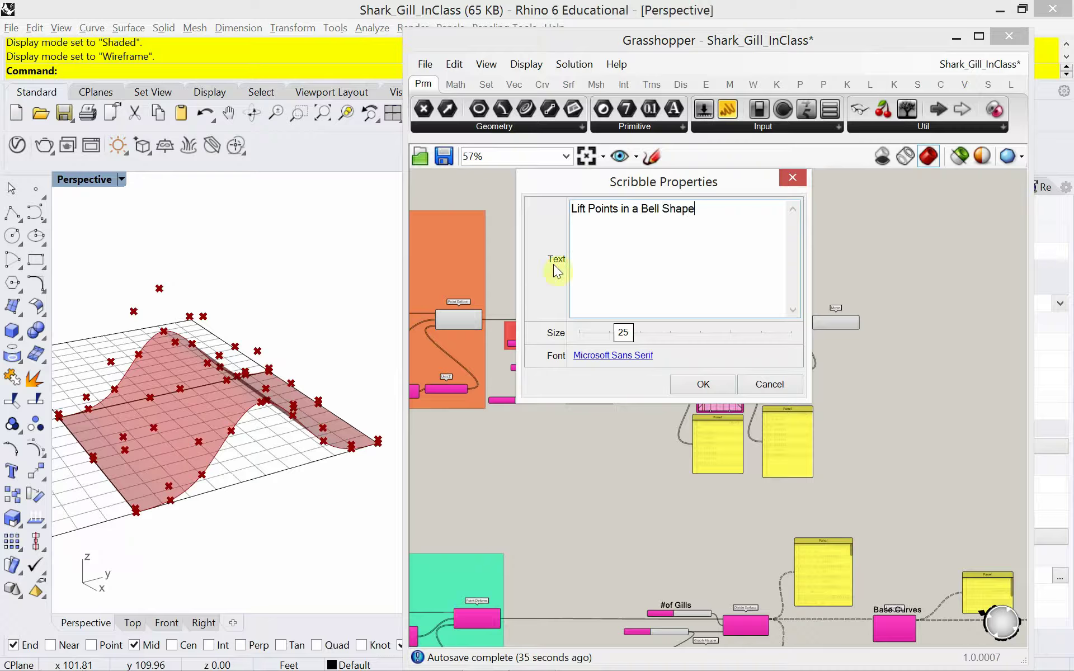
click(722, 377)
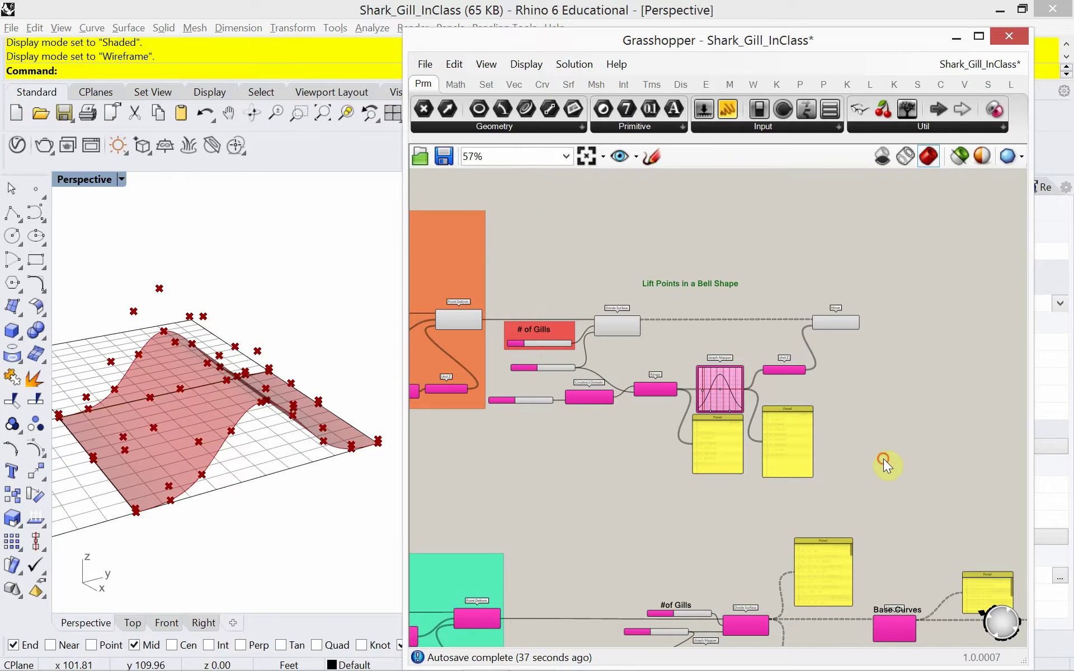
Group the point-lifting components with their label and colour the group green with a hue of 139°.
drag(884, 459, 515, 260)
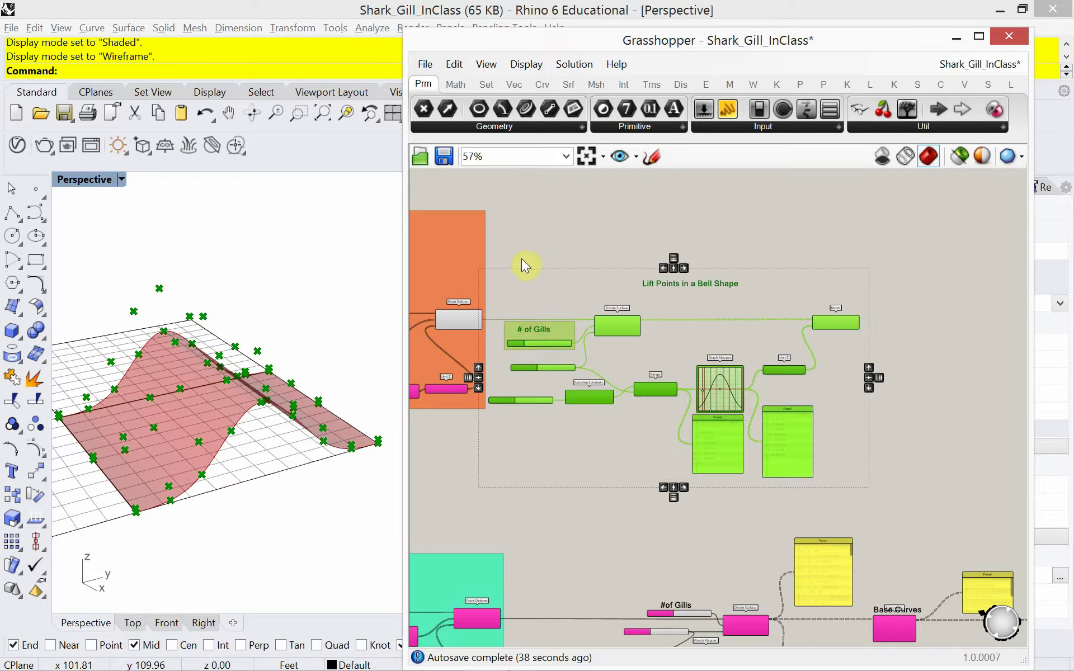
key(ctrl+g)
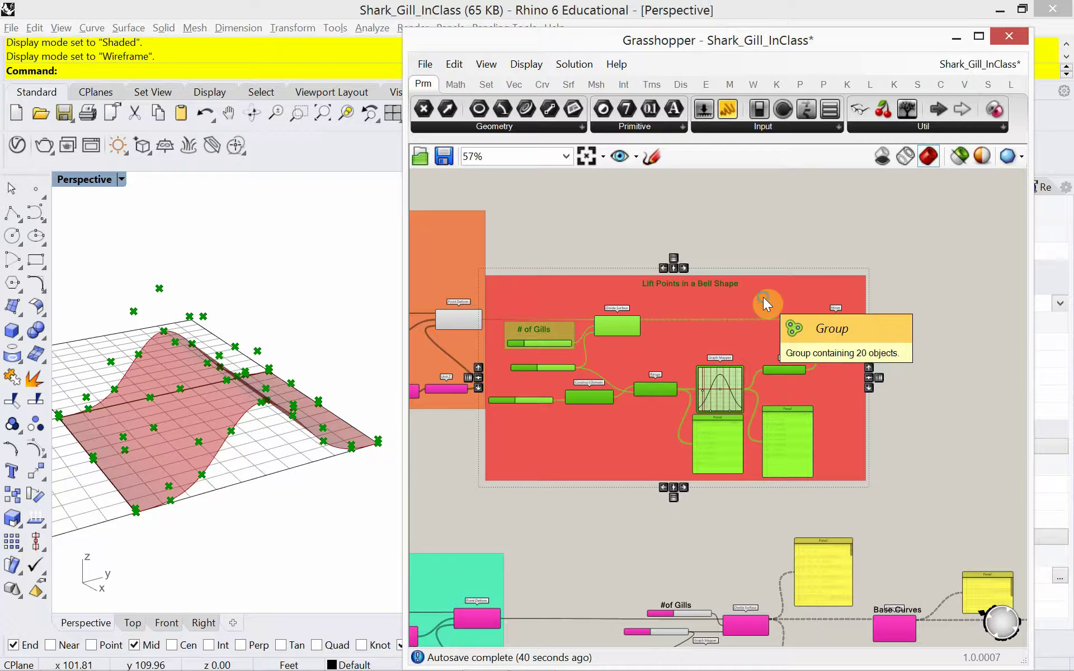
right_click(764, 298)
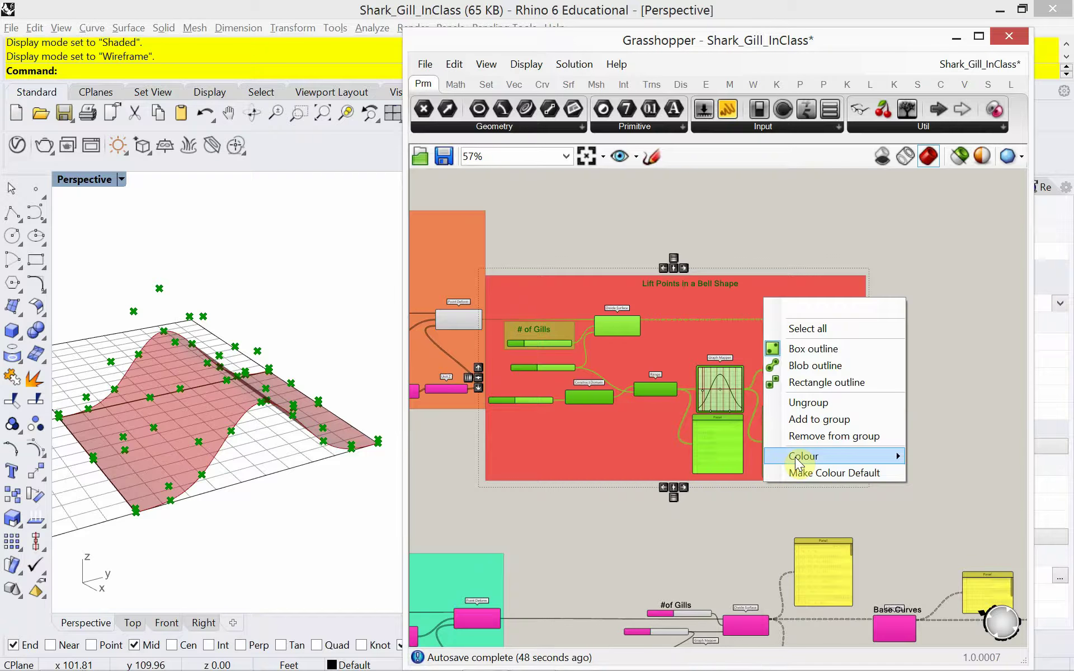
mouse_move(811, 465)
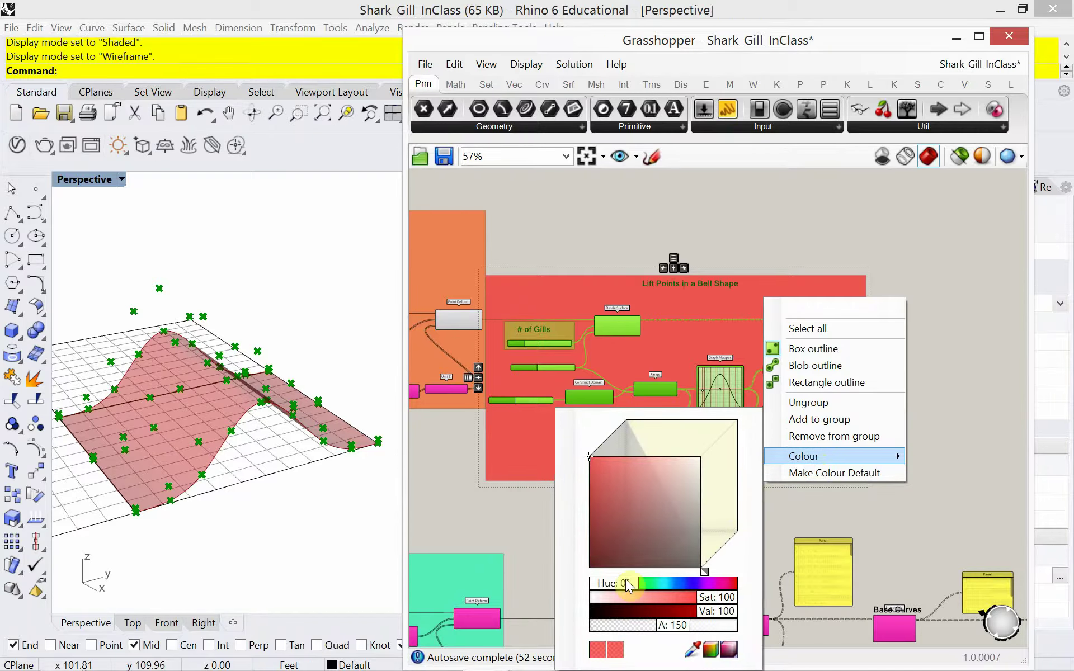
drag(629, 585, 667, 585)
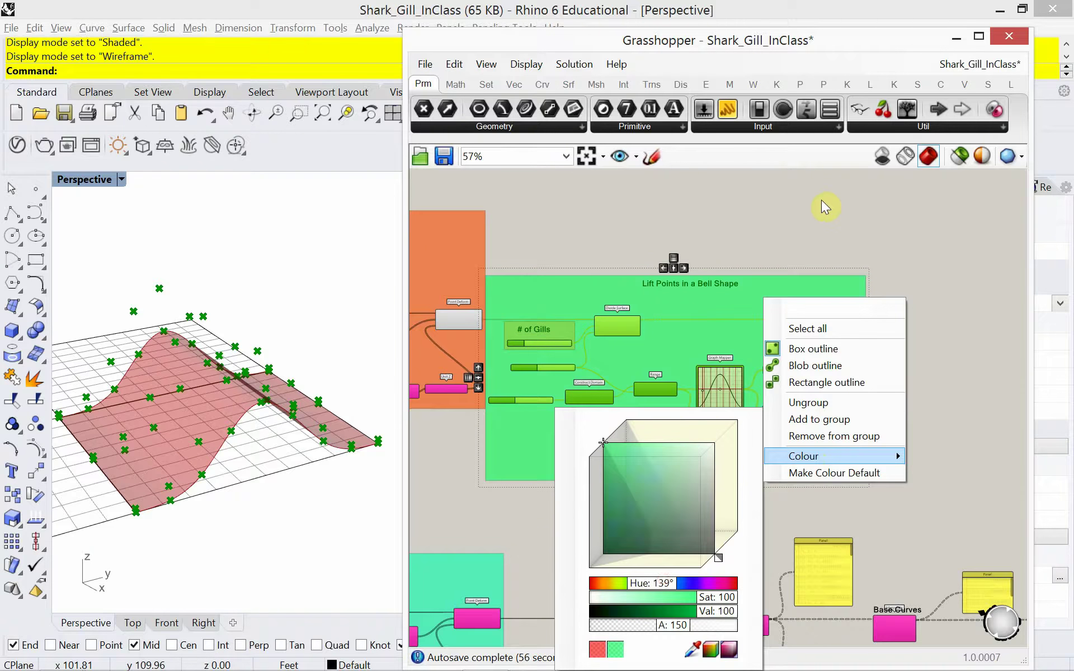
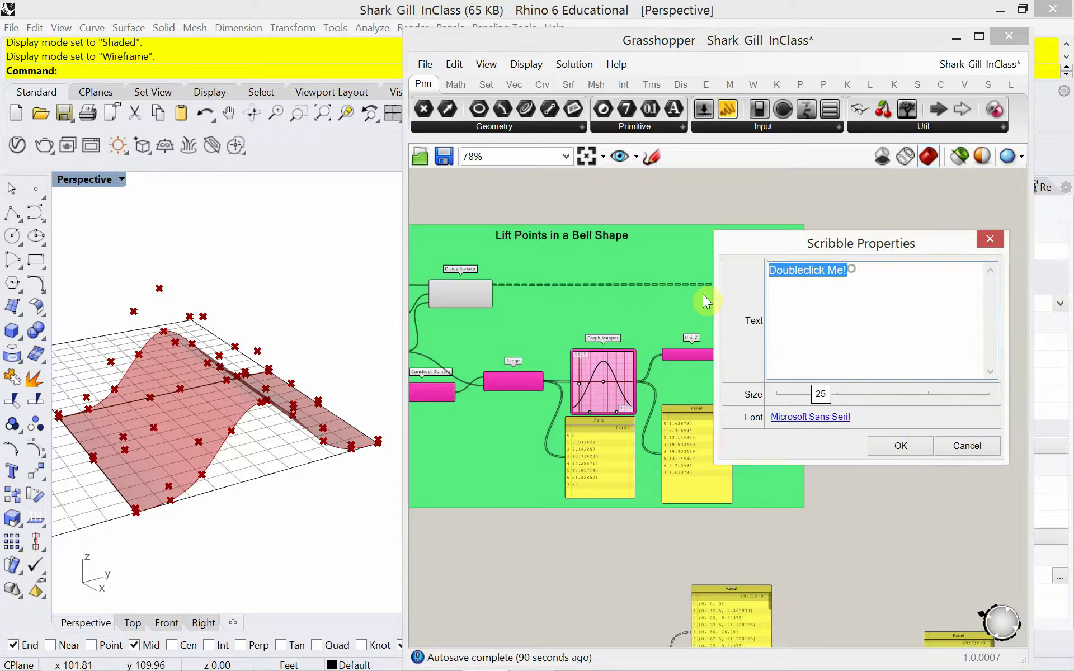
Set the new Scribble's text to "Lifted Curves" beneath the Base Curves label.
text(Lifted )
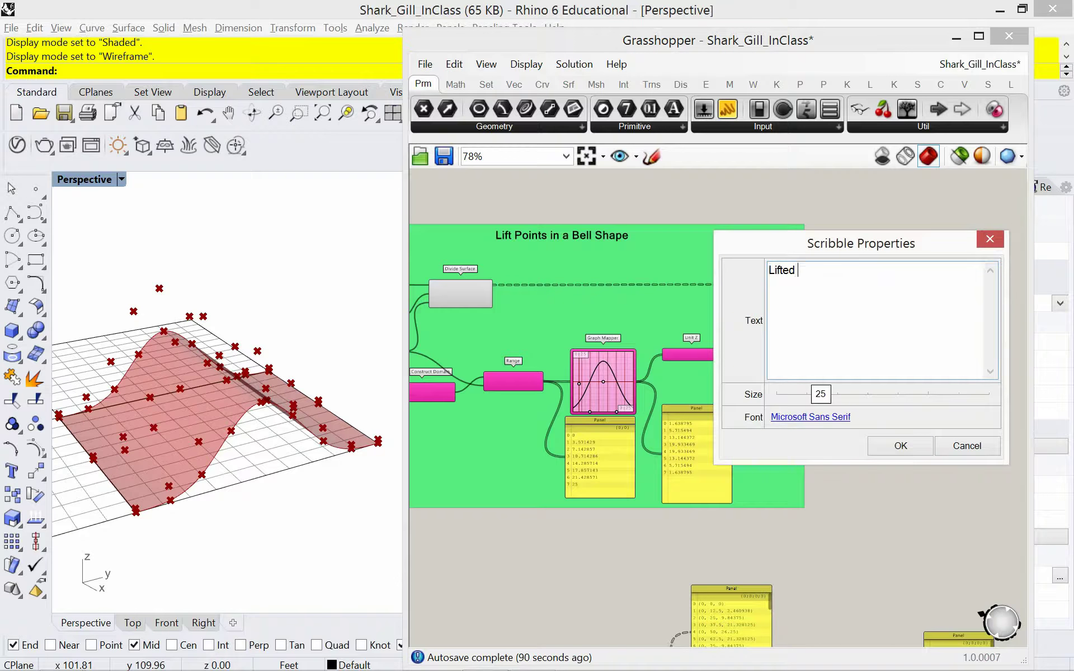
text(Curves)
click(884, 447)
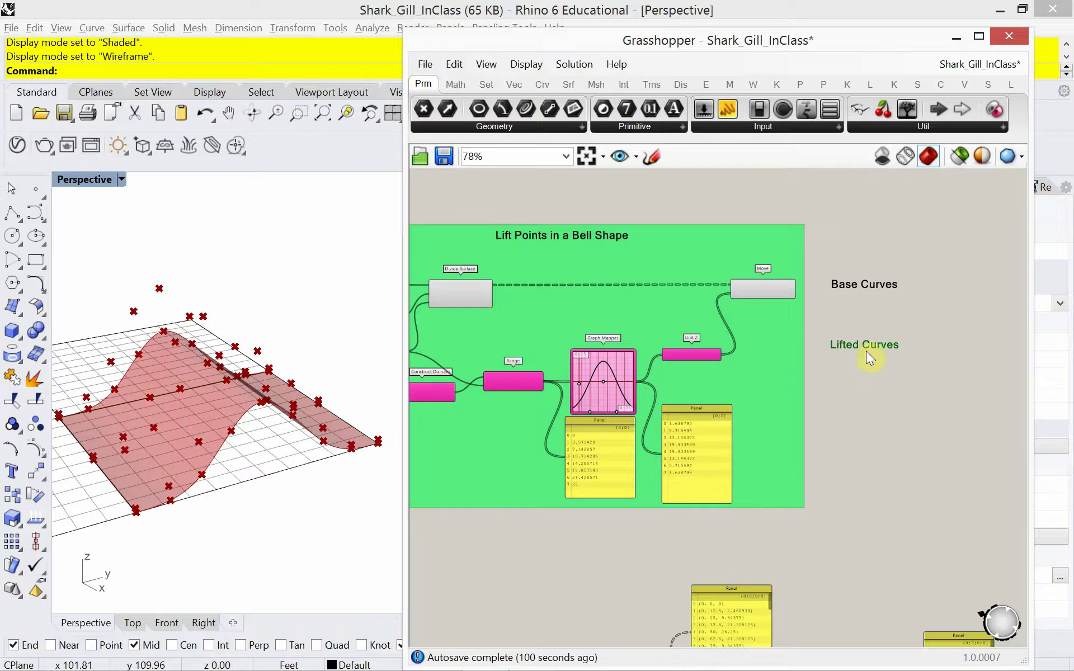
click(875, 363)
Add an Interpolate curve component beneath the Base Curves label.
scroll(832, 350, up, 3)
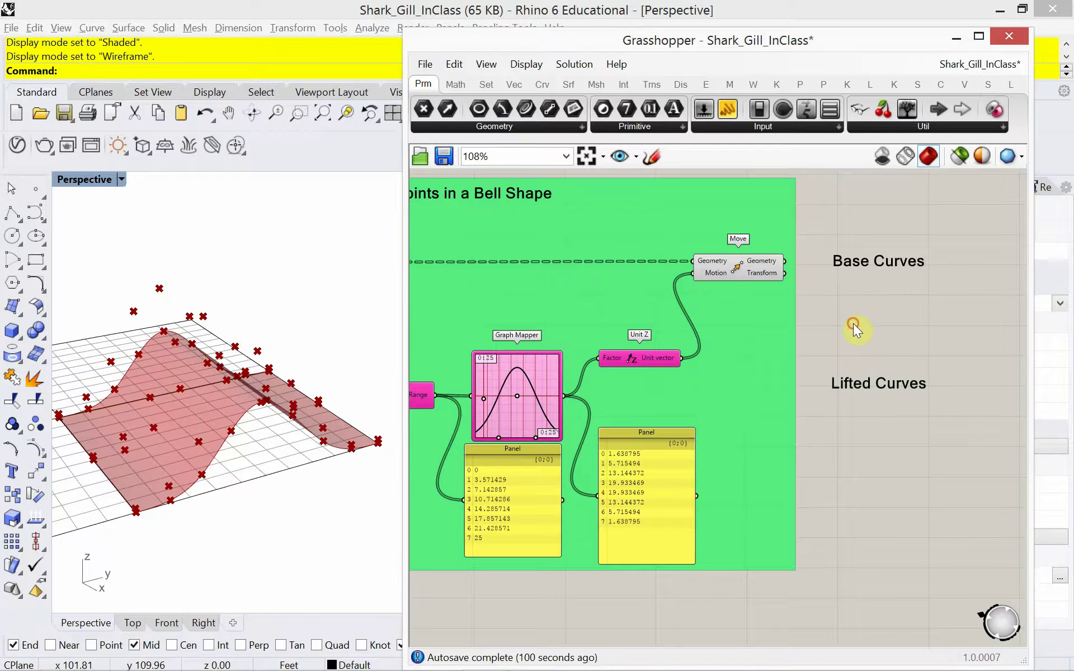
double_click(854, 323)
text(inter)
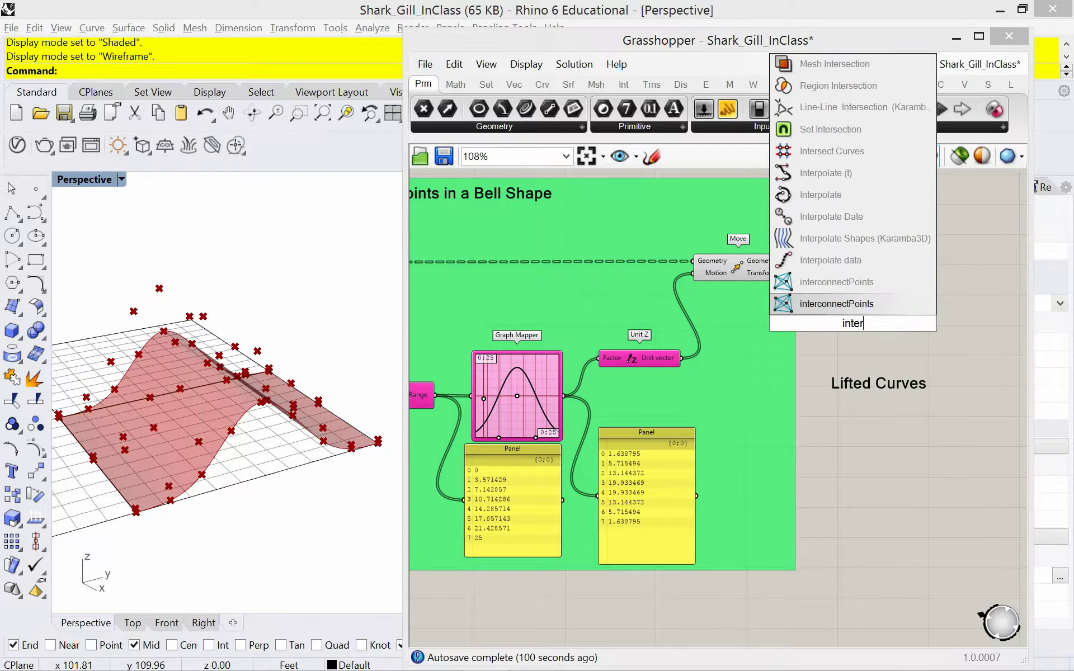
click(851, 195)
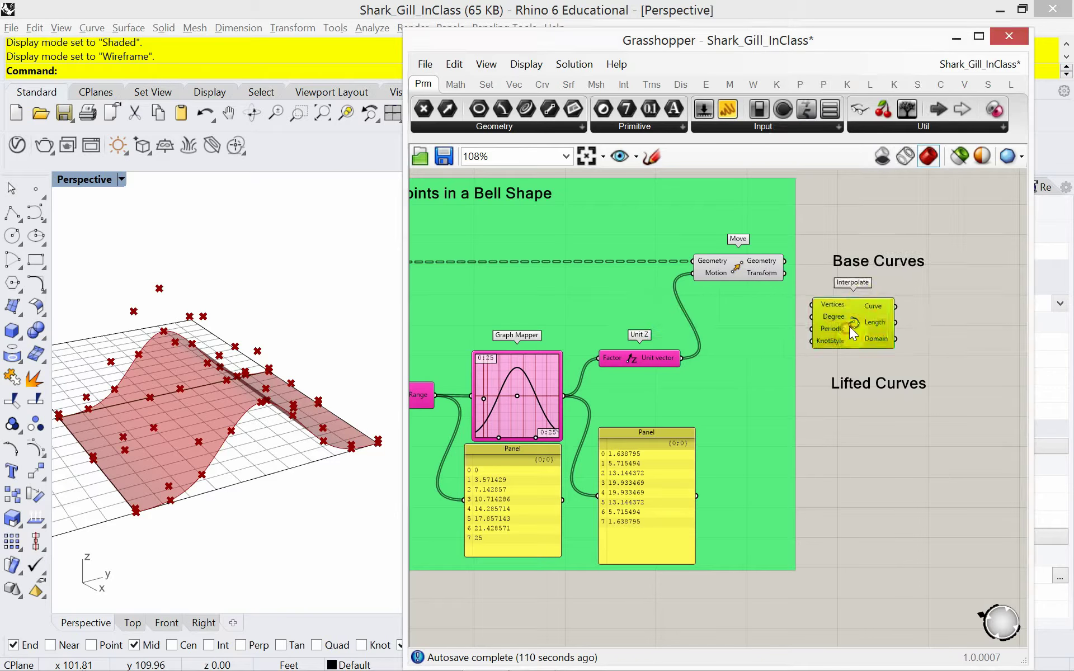
drag(845, 339, 859, 335)
Connect the Points output of Divide Surface to the Vertices input of the Base Curves Interpolate component.
scroll(753, 344, down, 2)
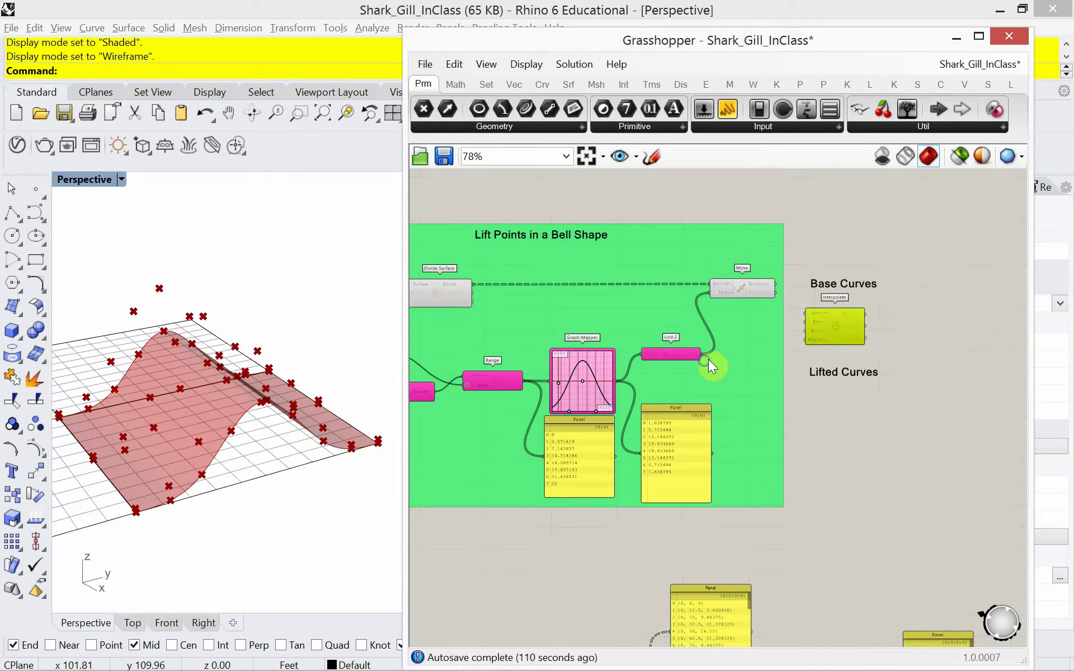
right_drag(709, 360, 788, 354)
scroll(537, 336, up, 2)
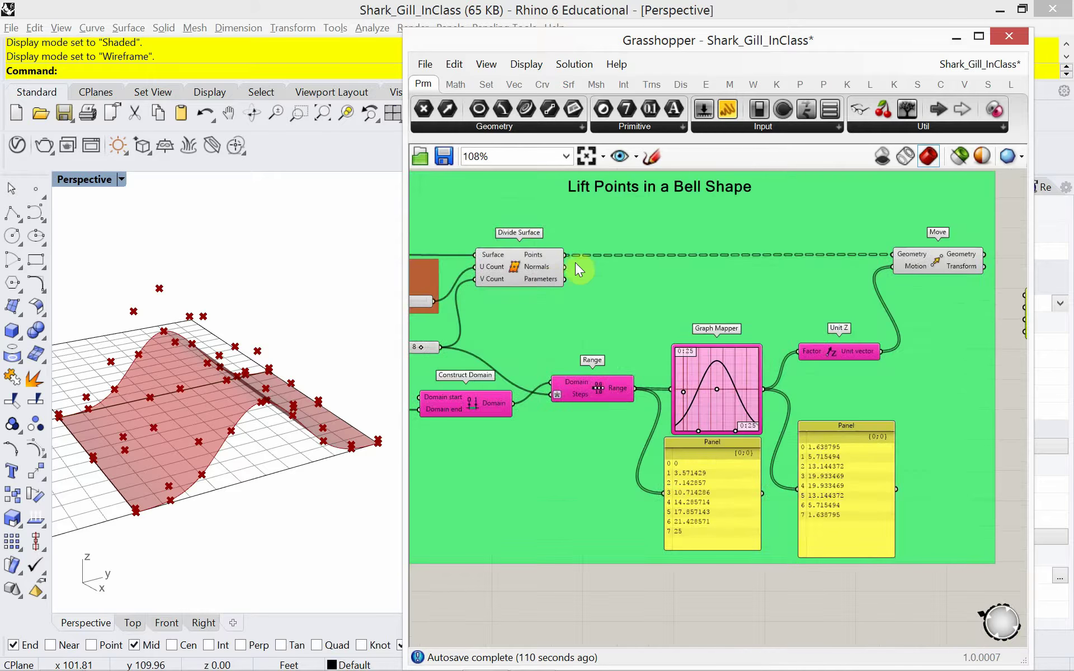
drag(564, 257, 934, 310)
scroll(548, 290, down, 2)
scroll(871, 300, up, 2)
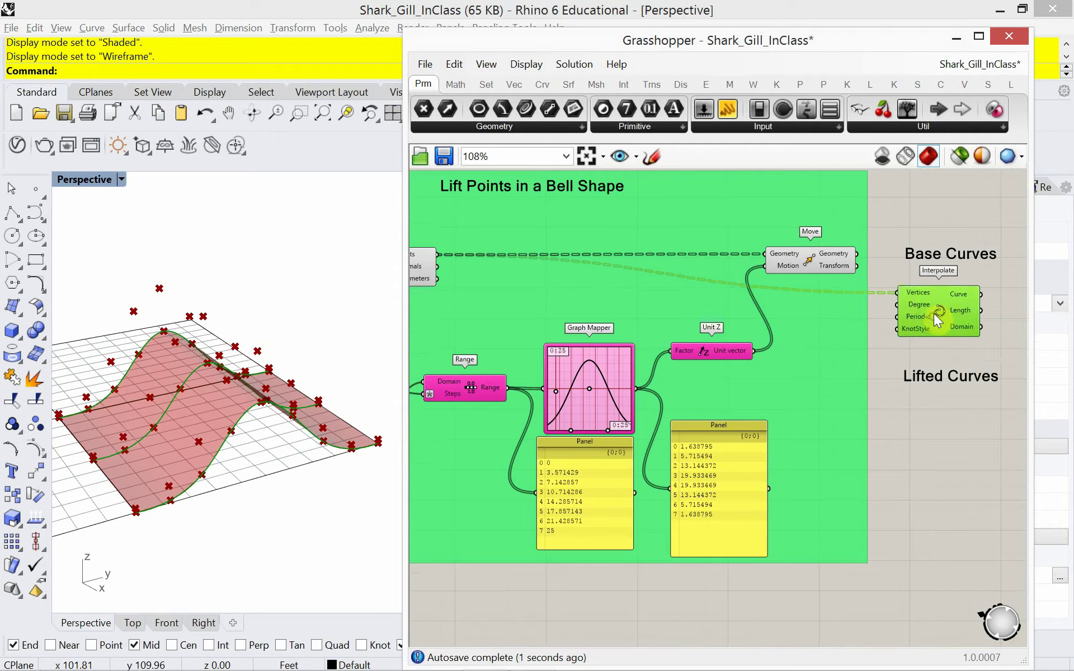
Restrict the preview to selected objects, nudge the Interpolate component, and inspect the base curves in the perspective view.
click(958, 162)
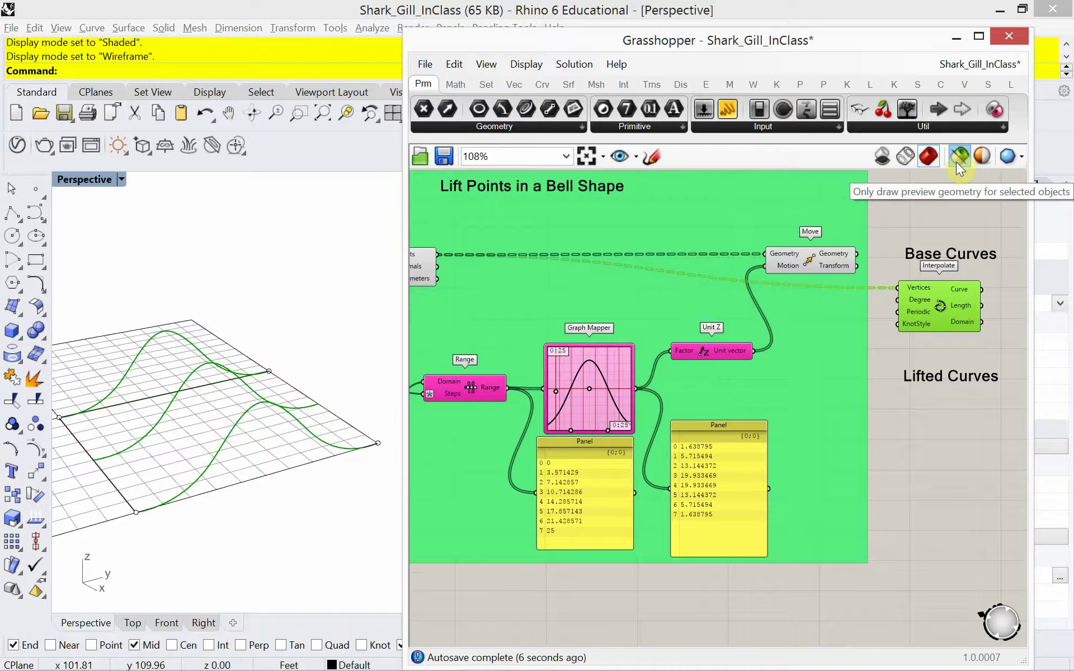
drag(931, 287, 934, 295)
right_drag(266, 390, 233, 425)
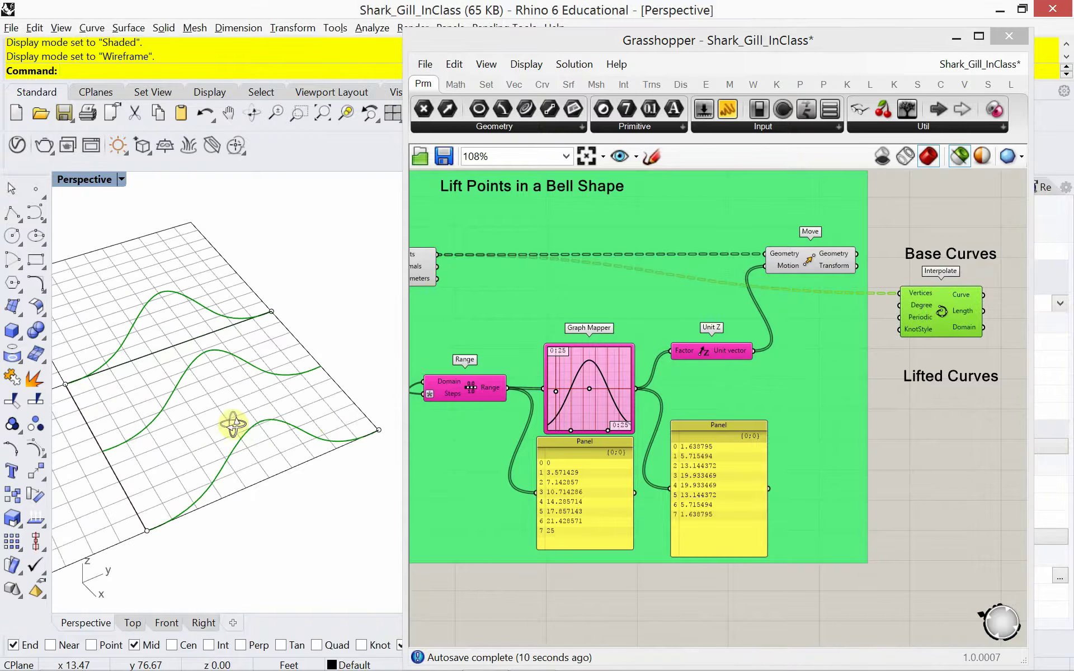
Add a second Interpolate component under Lifted Curves and connect Move's Geometry output to its Vertices input.
double_click(941, 425)
text(interp)
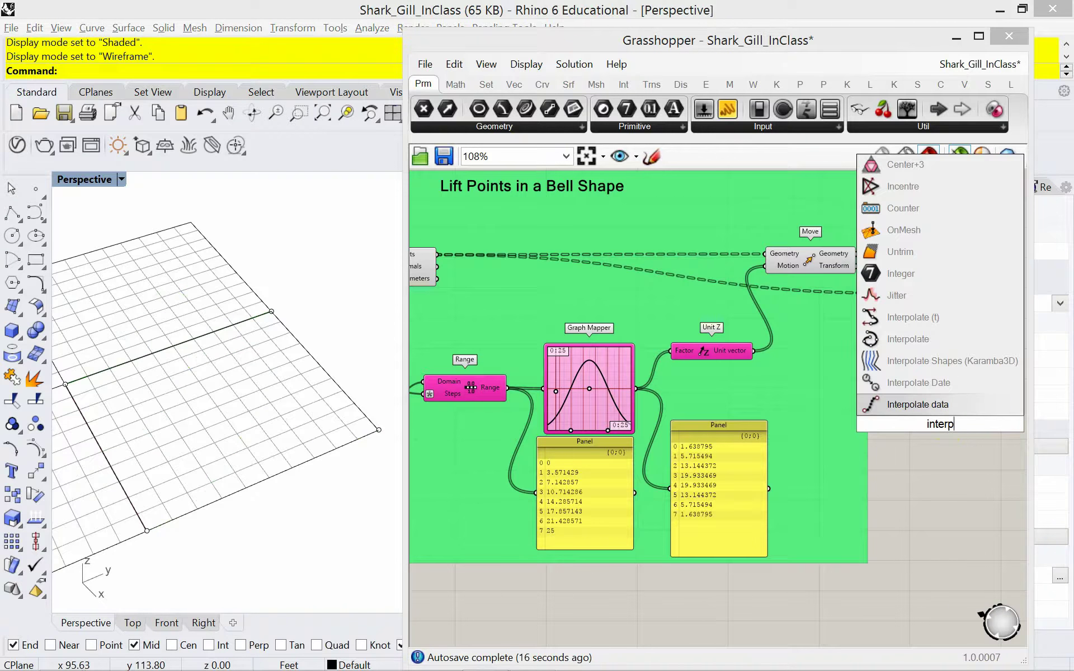
click(909, 339)
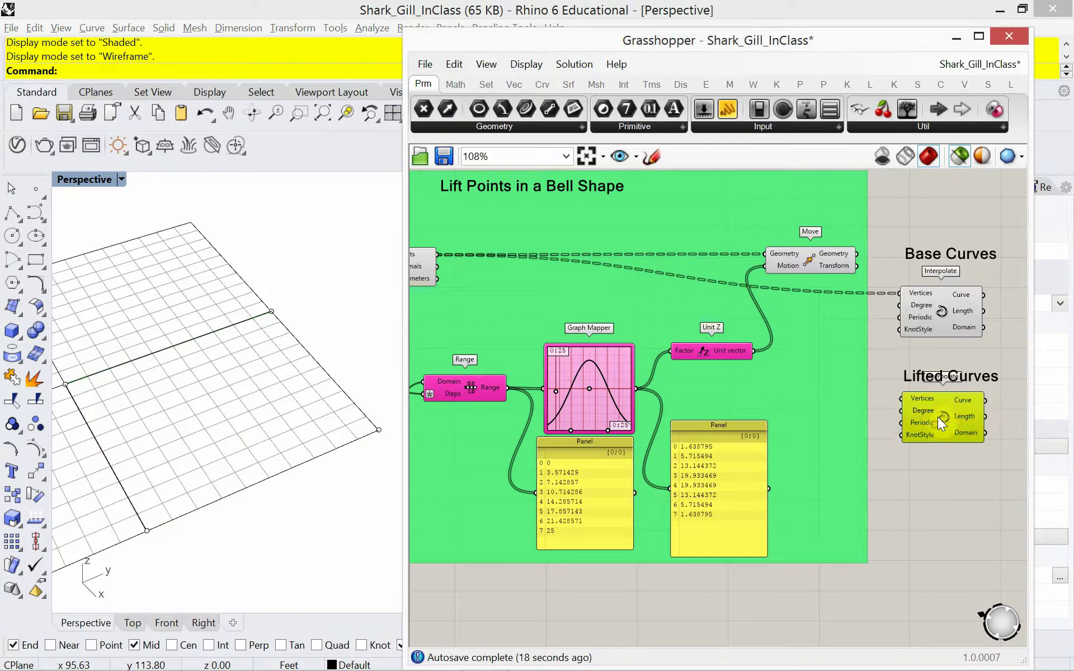
drag(937, 417, 939, 416)
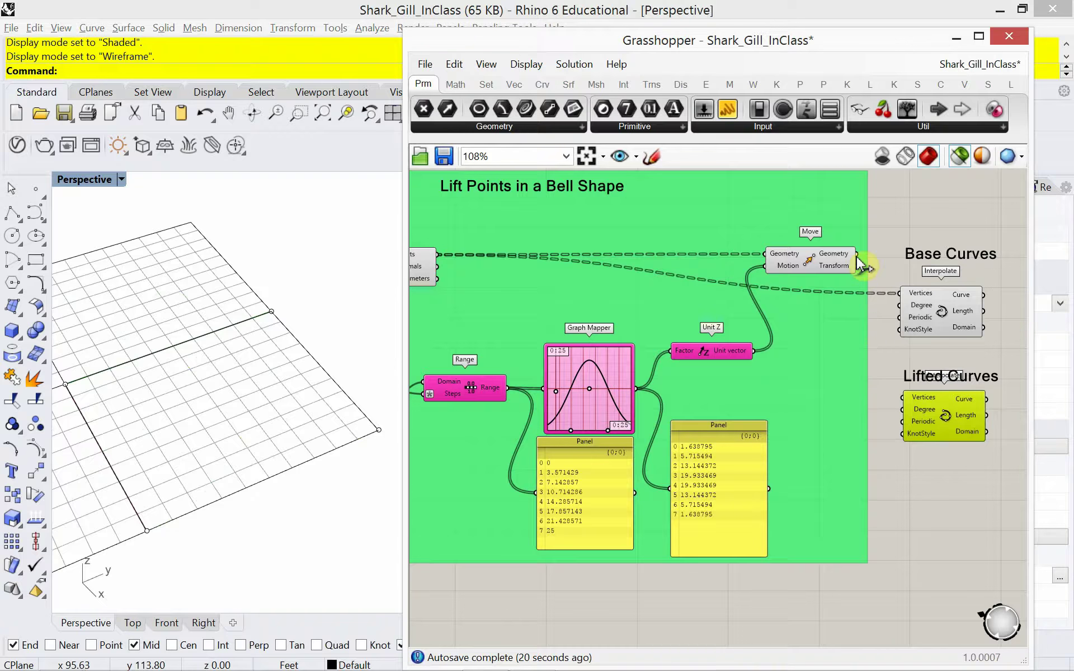
drag(858, 255, 903, 398)
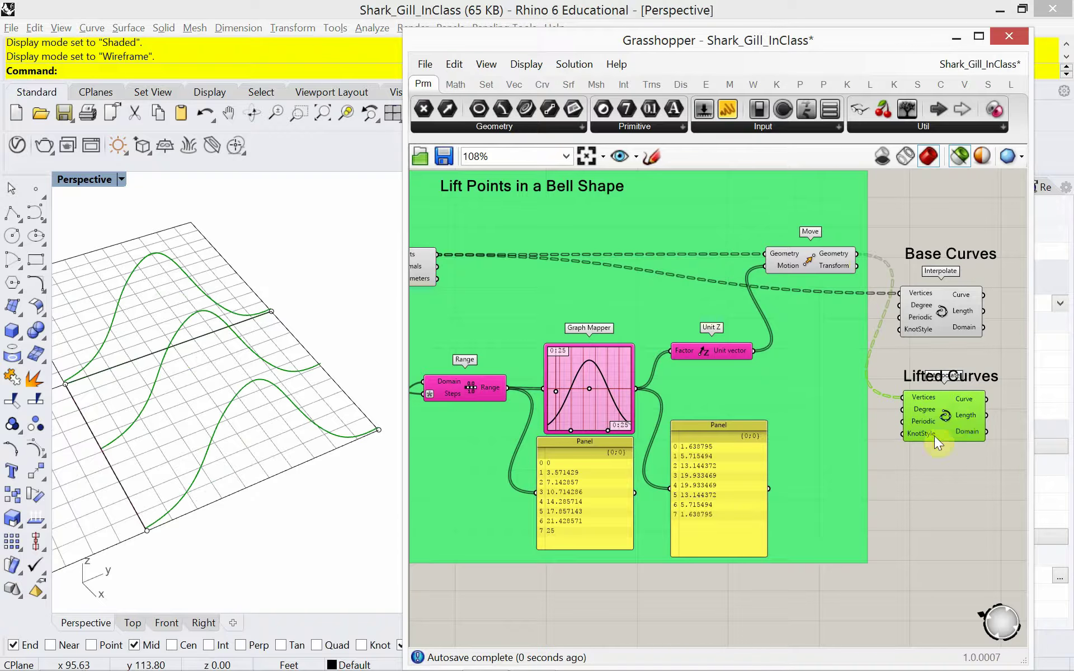
Preview the base and lifted curves together while lowering and narrowing the Gaussian bell in the Graph Mapper.
shift+click(940, 308)
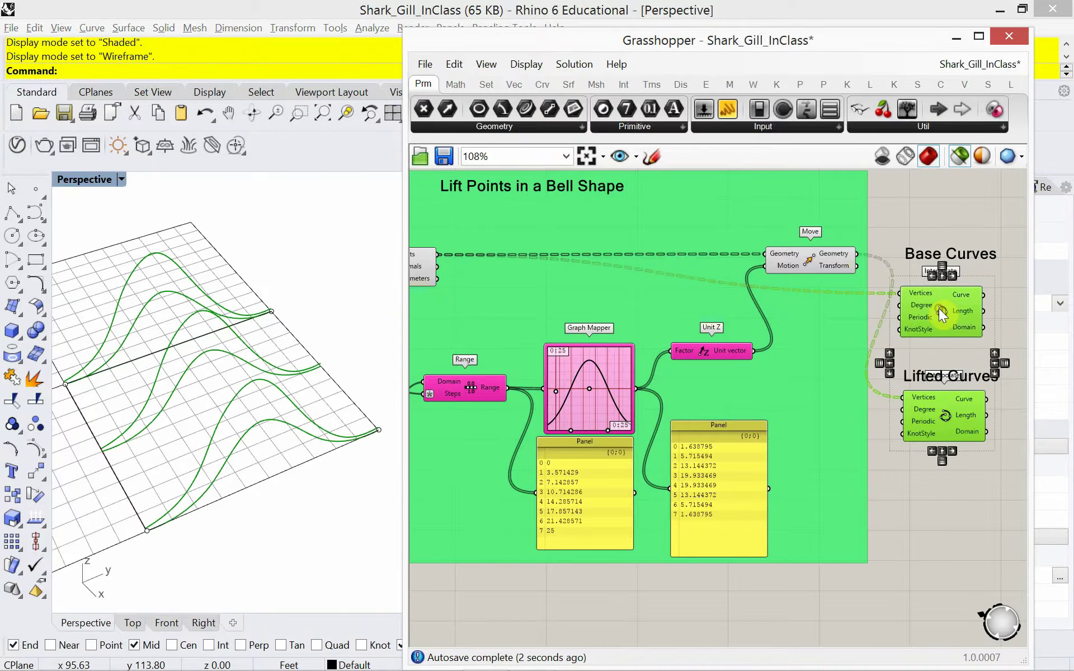
right_drag(201, 502, 235, 455)
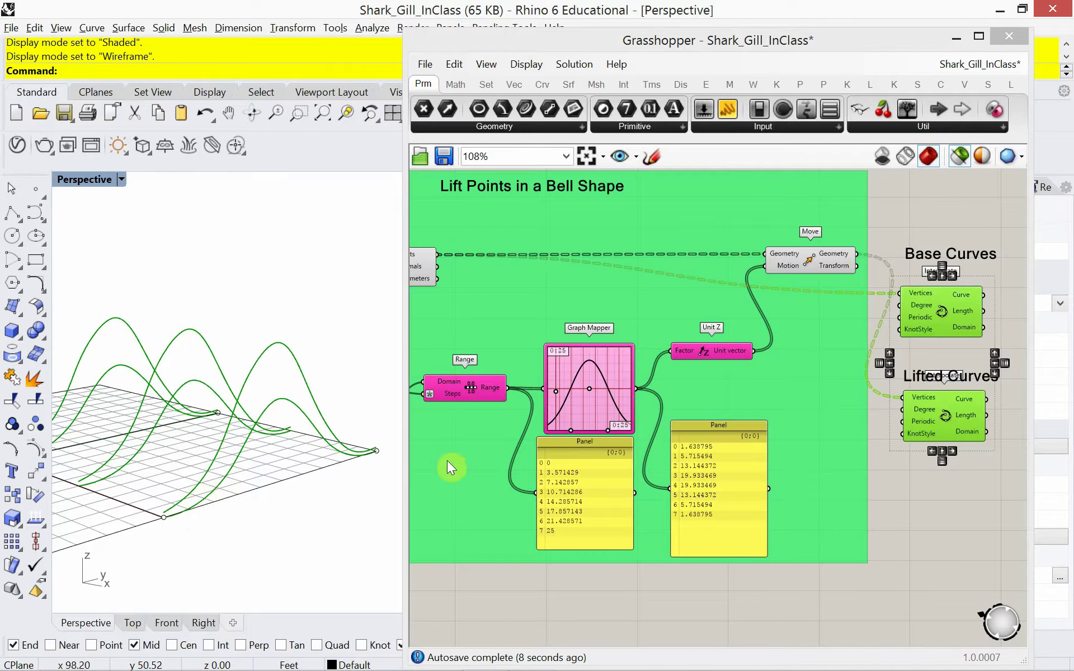
scroll(575, 417, up, 6)
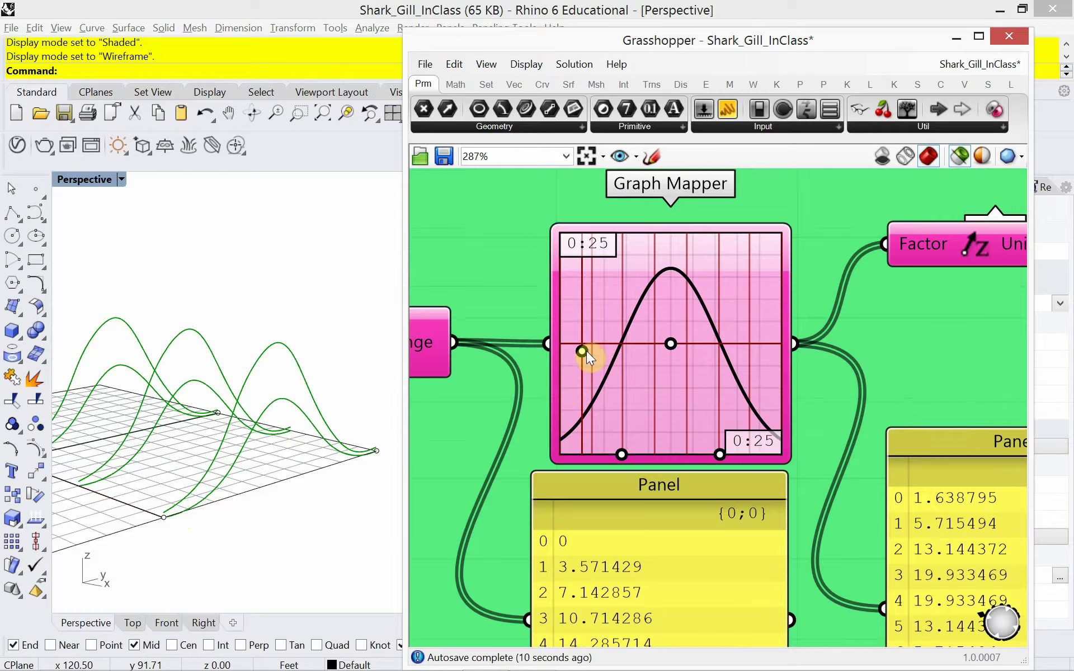
drag(584, 353, 650, 456)
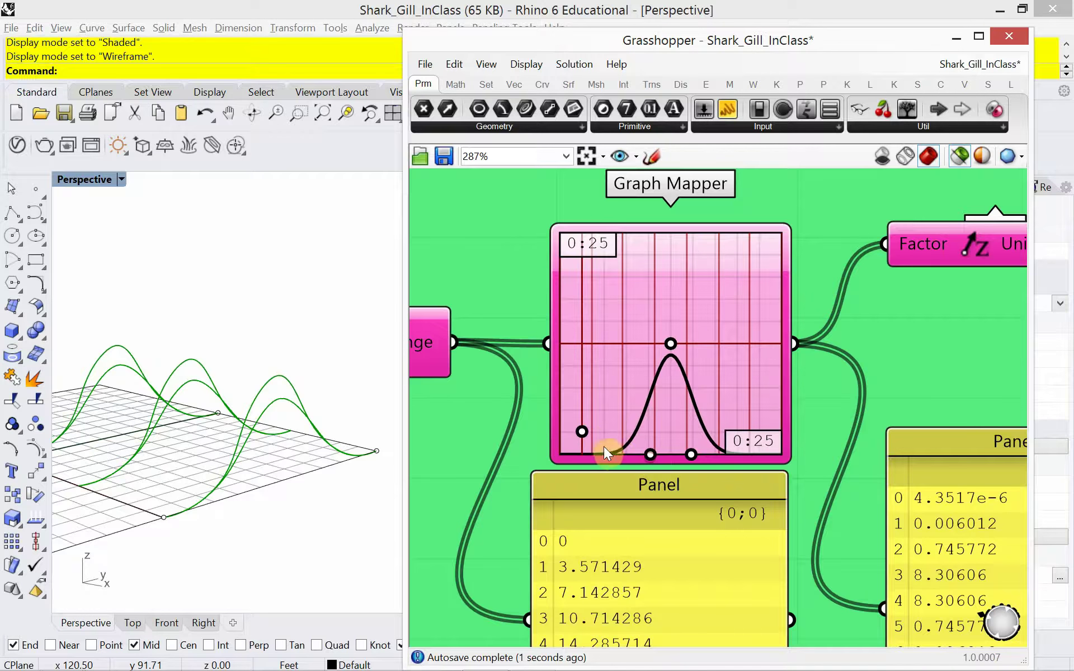
drag(584, 434, 585, 419)
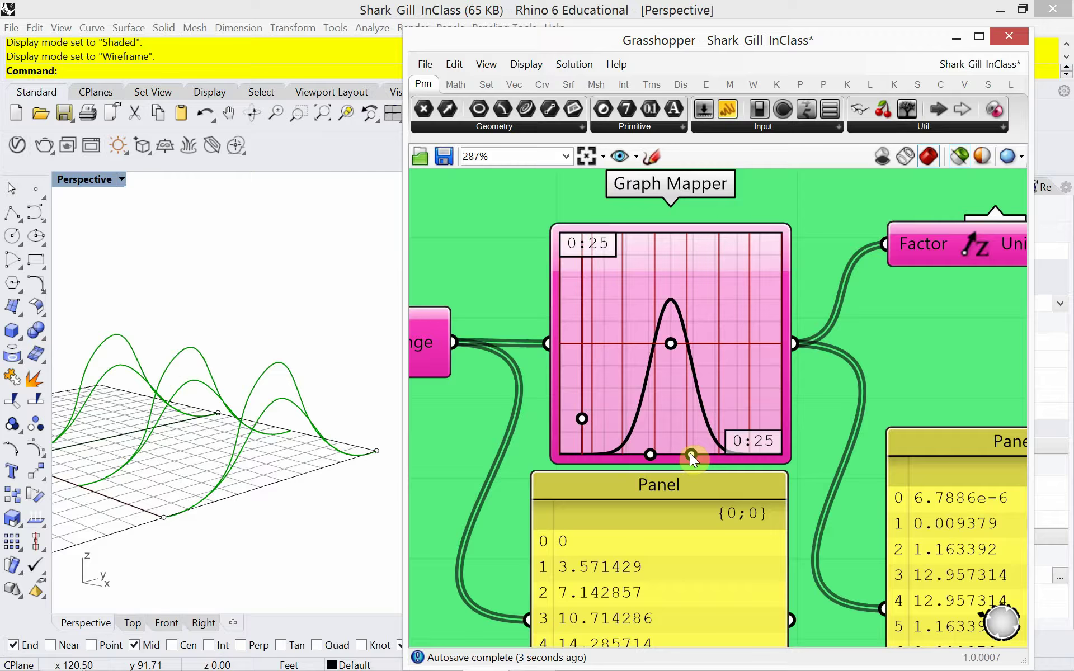
drag(690, 453, 708, 452)
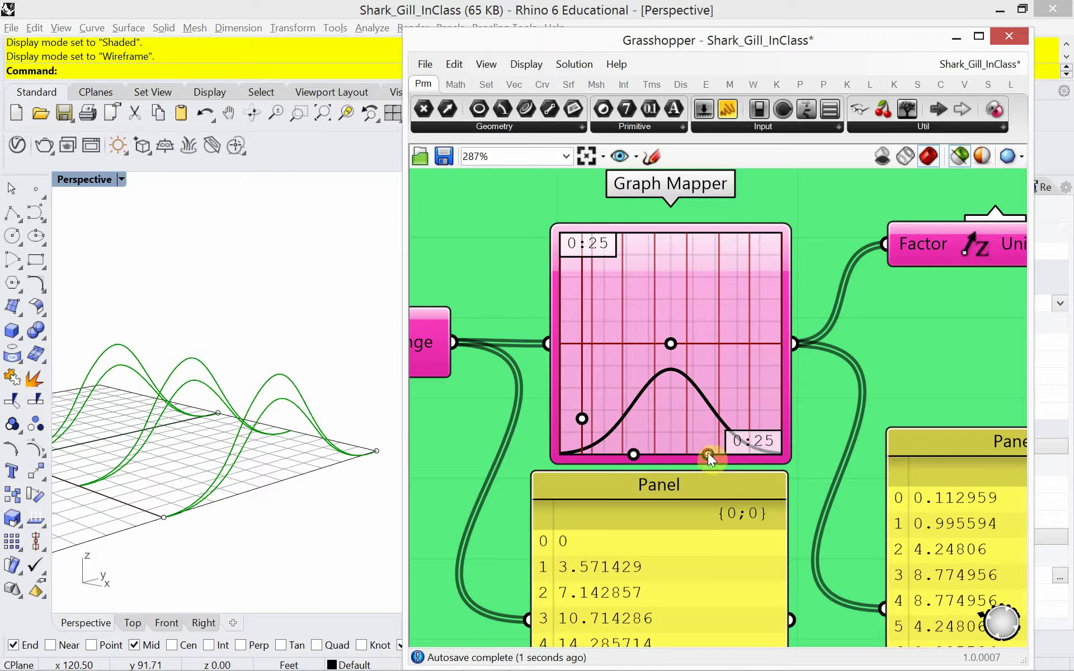
Raise the Gaussian bell in the Graph Mapper and inspect the taller lifted curves against the base curves in the perspective view.
drag(582, 418, 580, 376)
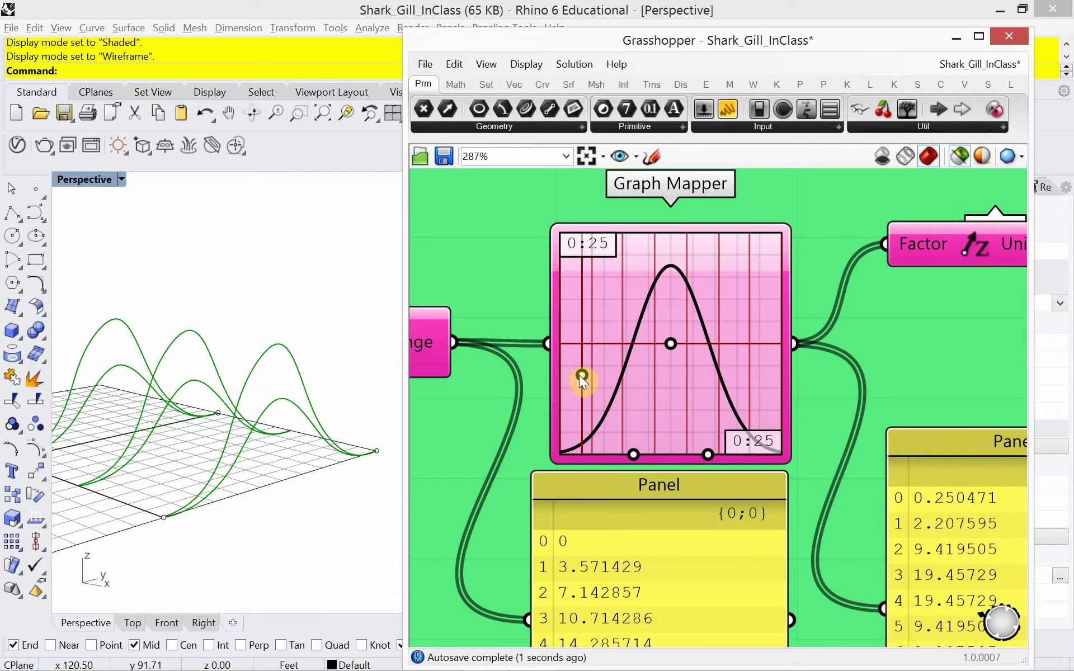
right_drag(246, 448, 190, 476)
scroll(664, 360, down, 5)
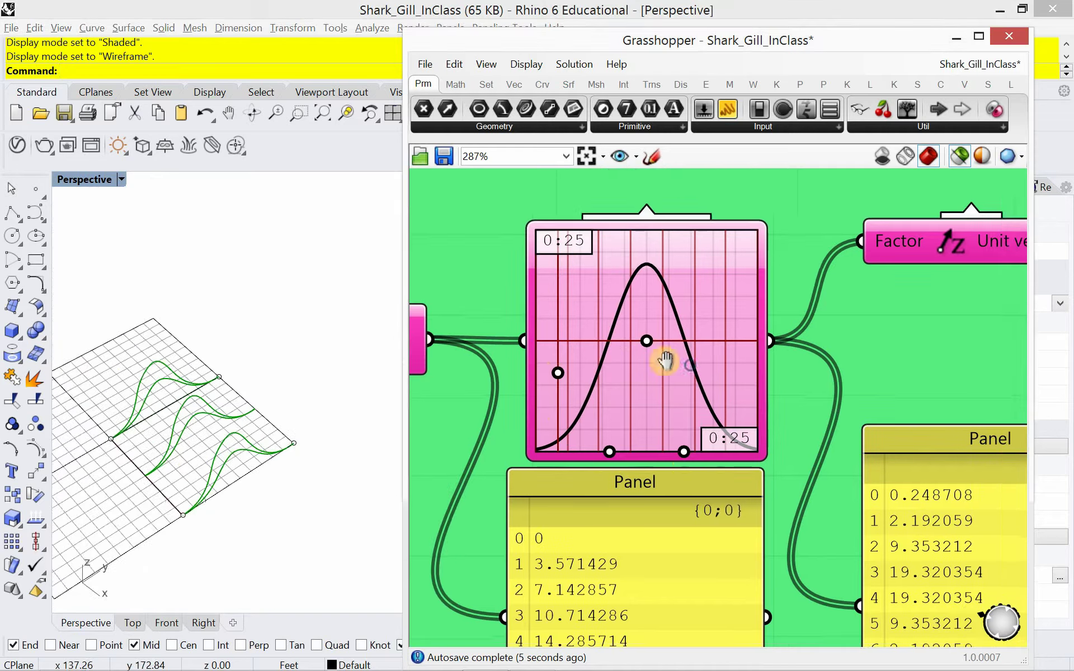
right_drag(810, 439, 737, 432)
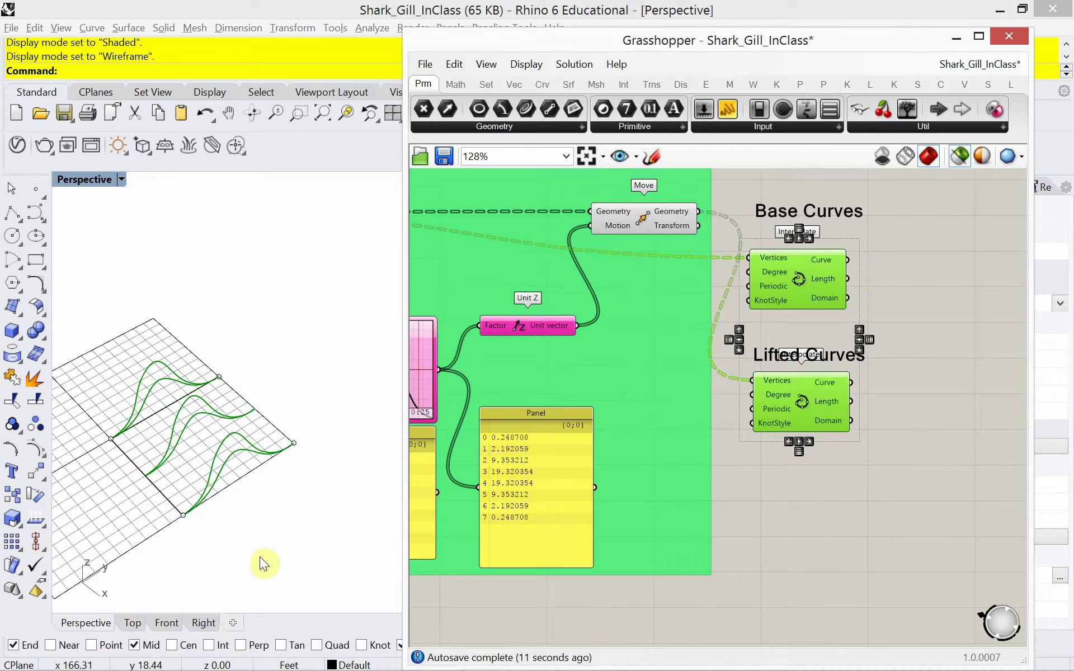
right_drag(259, 557, 269, 519)
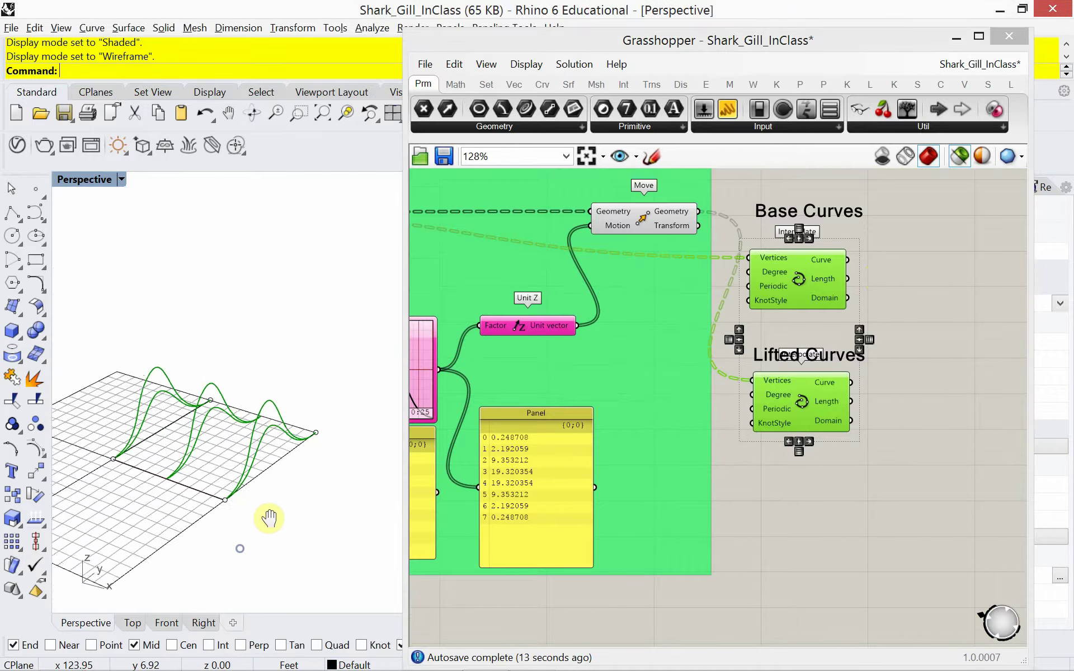
scroll(193, 474, up, 5)
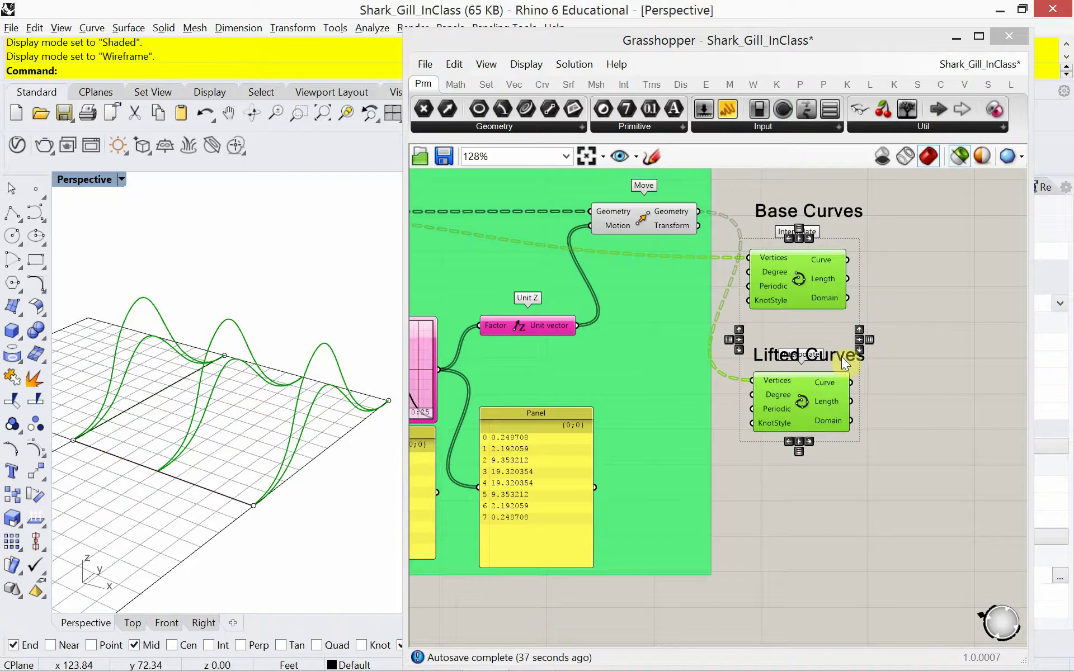
Turn off the selected-only preview and hide the preview of every component except the two Interpolate components.
click(909, 326)
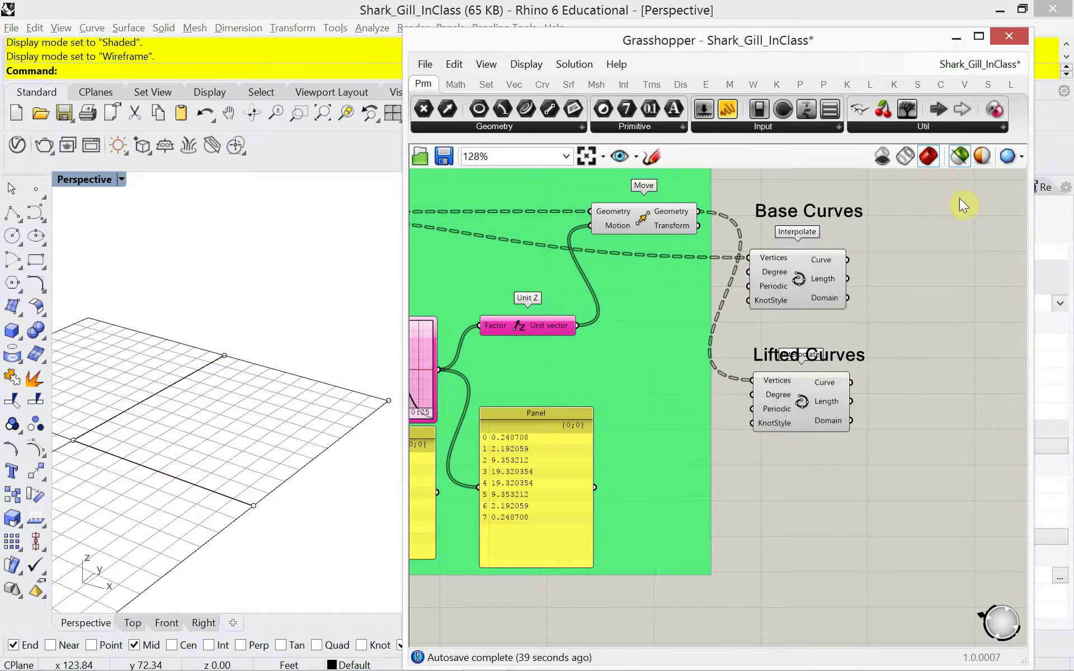
click(960, 157)
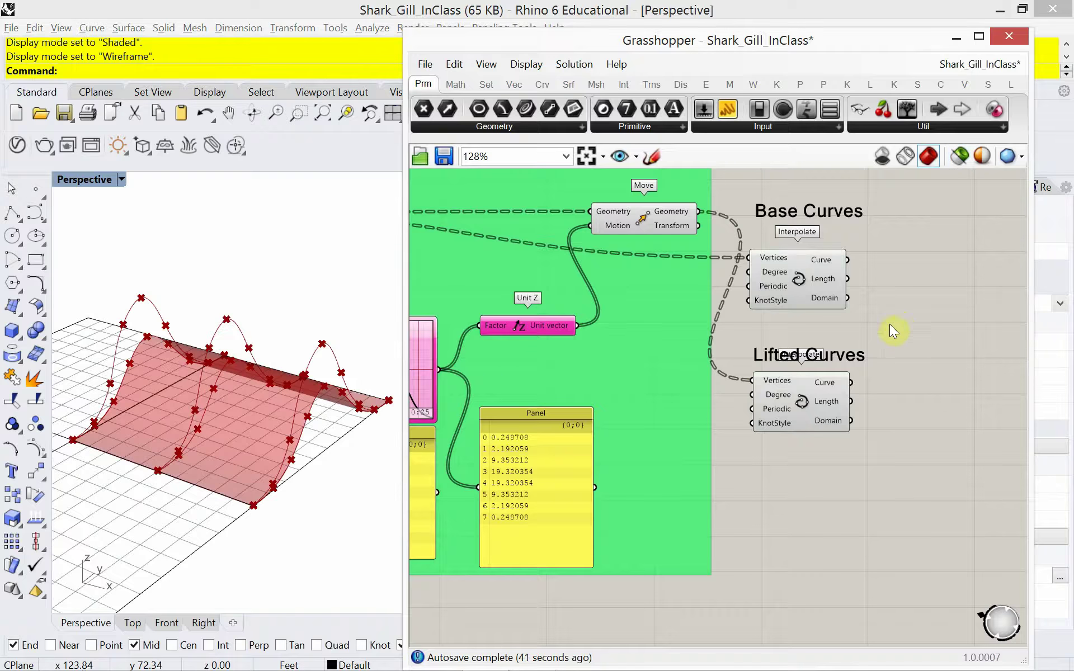
drag(836, 475, 778, 201)
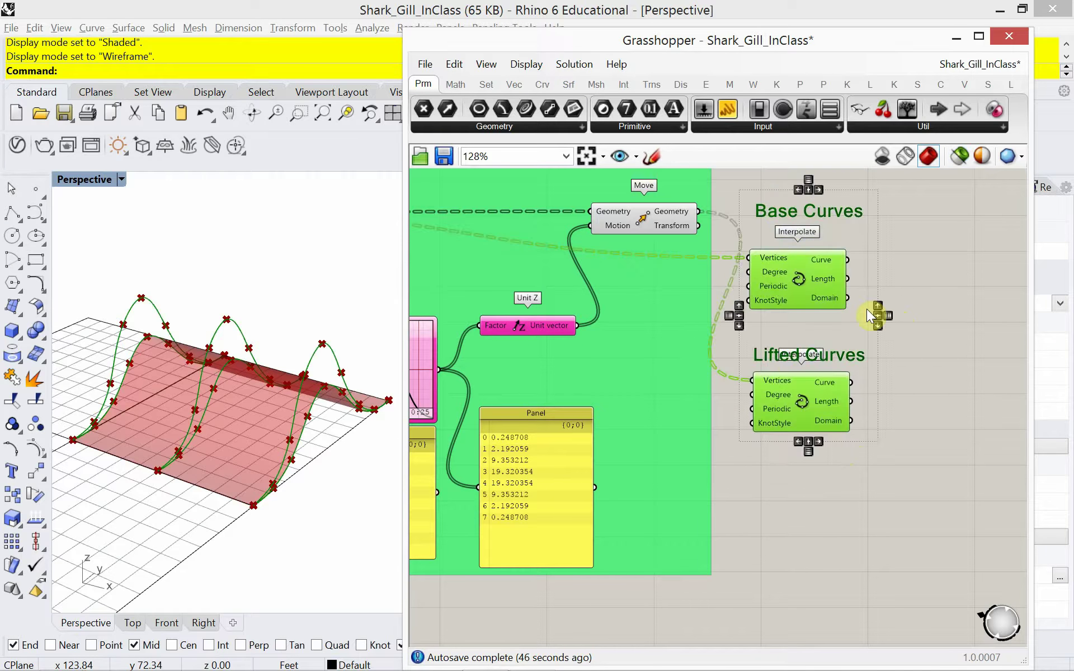
key(ctrl+i)
right_click(812, 479)
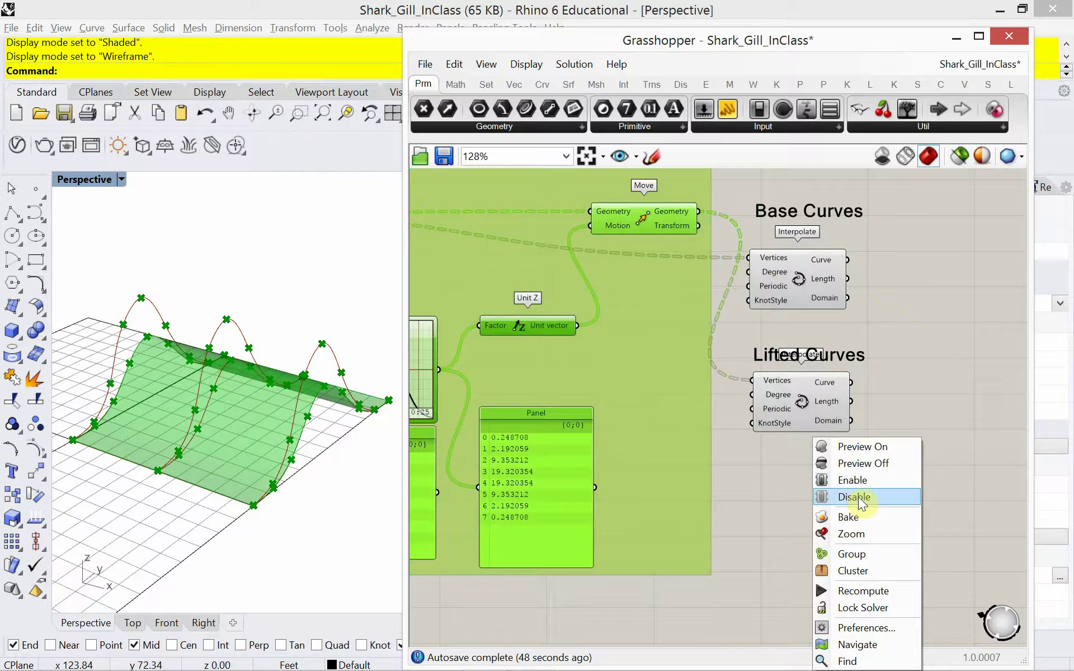
click(867, 463)
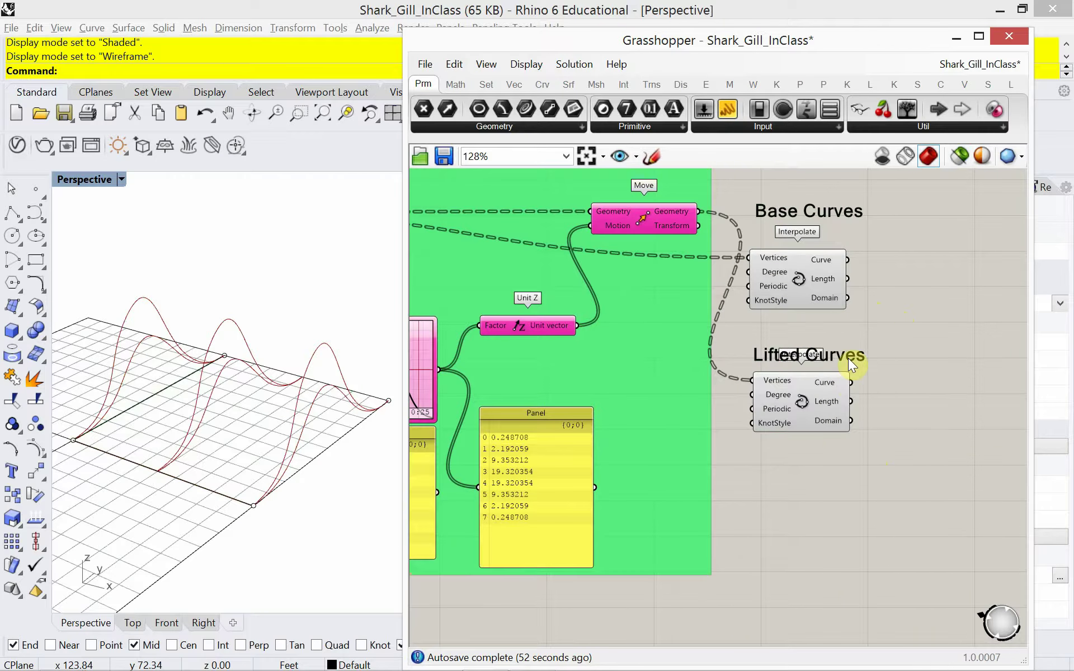
Move the Lifted Curves label up so it sits clear of its Interpolate component's name tag.
drag(849, 358, 847, 338)
click(886, 373)
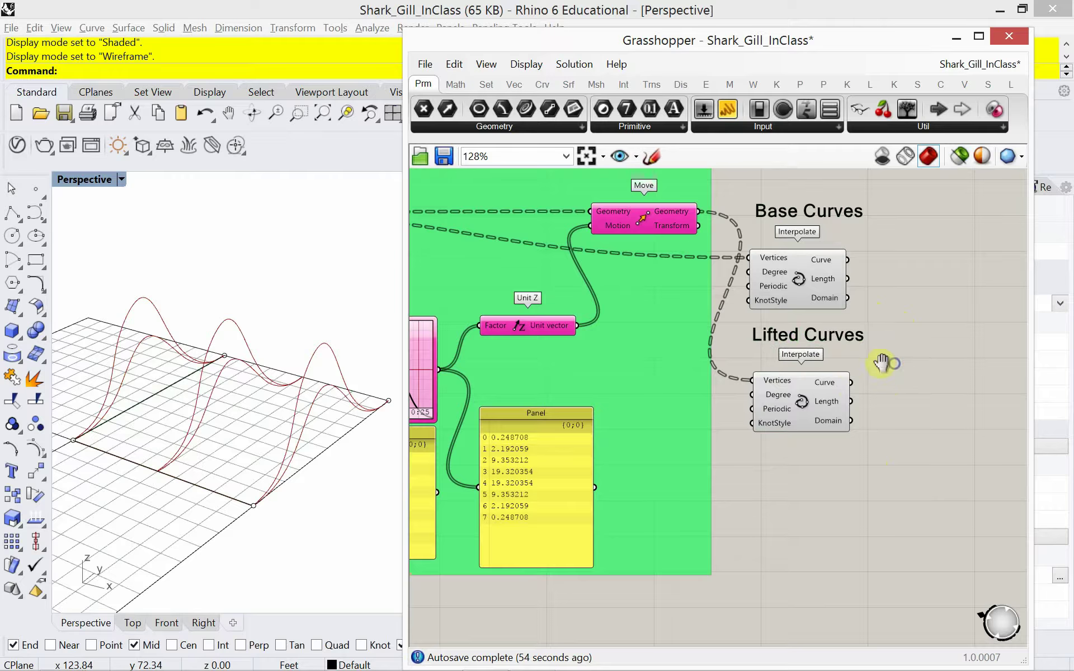
right_drag(902, 359, 864, 359)
Try a Loft component with the Curve outputs of both Base Curves and Lifted Curves connected to its Curves input.
double_click(873, 350)
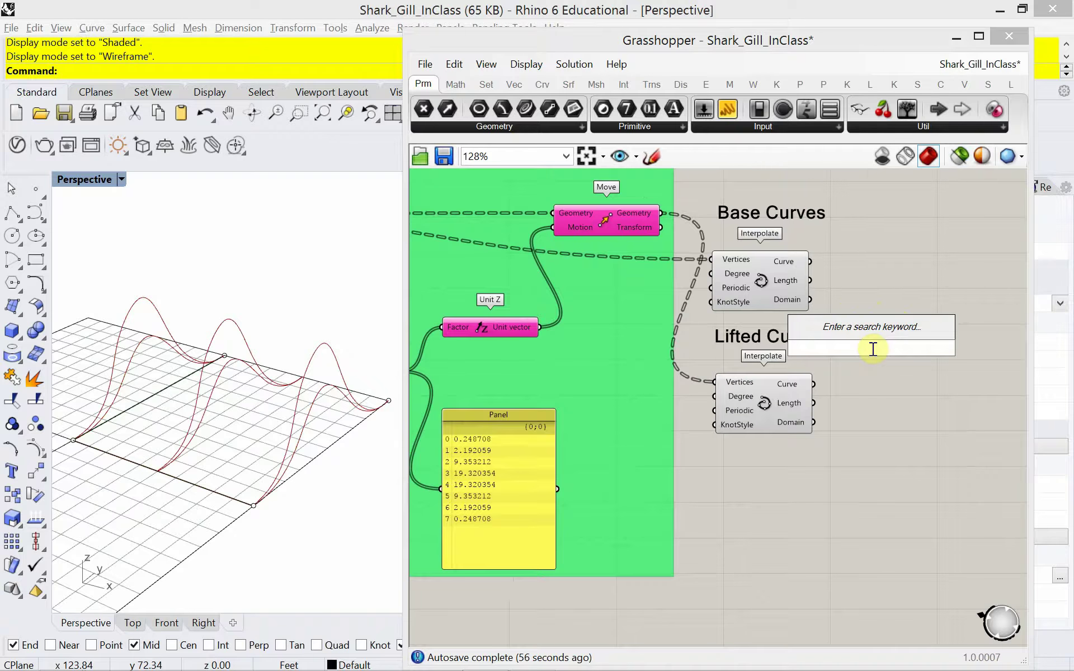
text(loft)
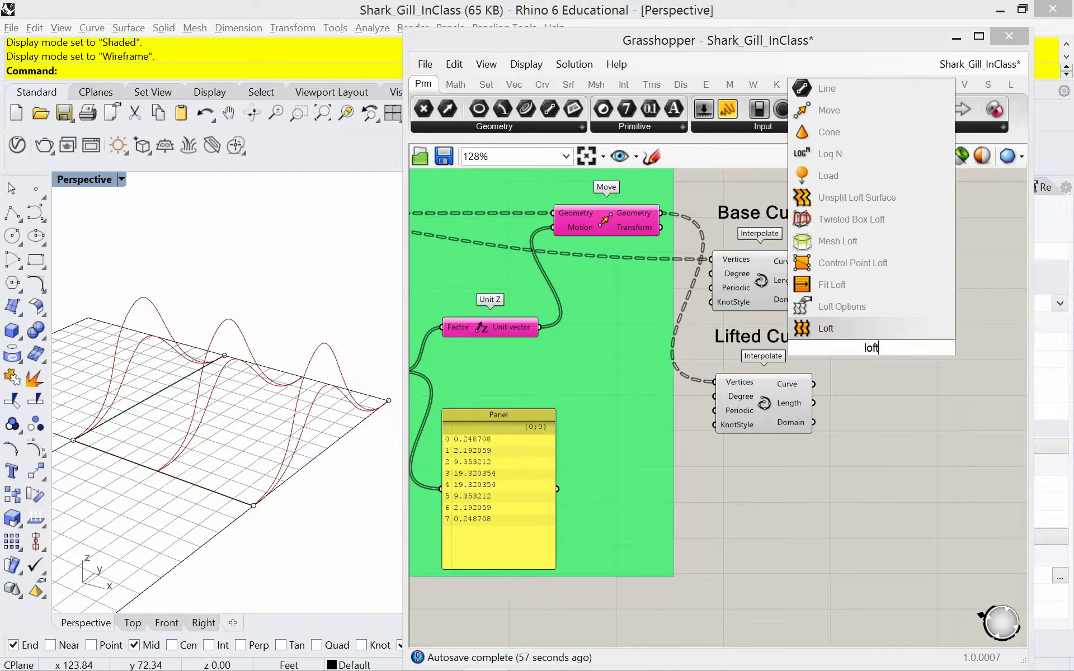
click(840, 335)
drag(859, 350, 925, 302)
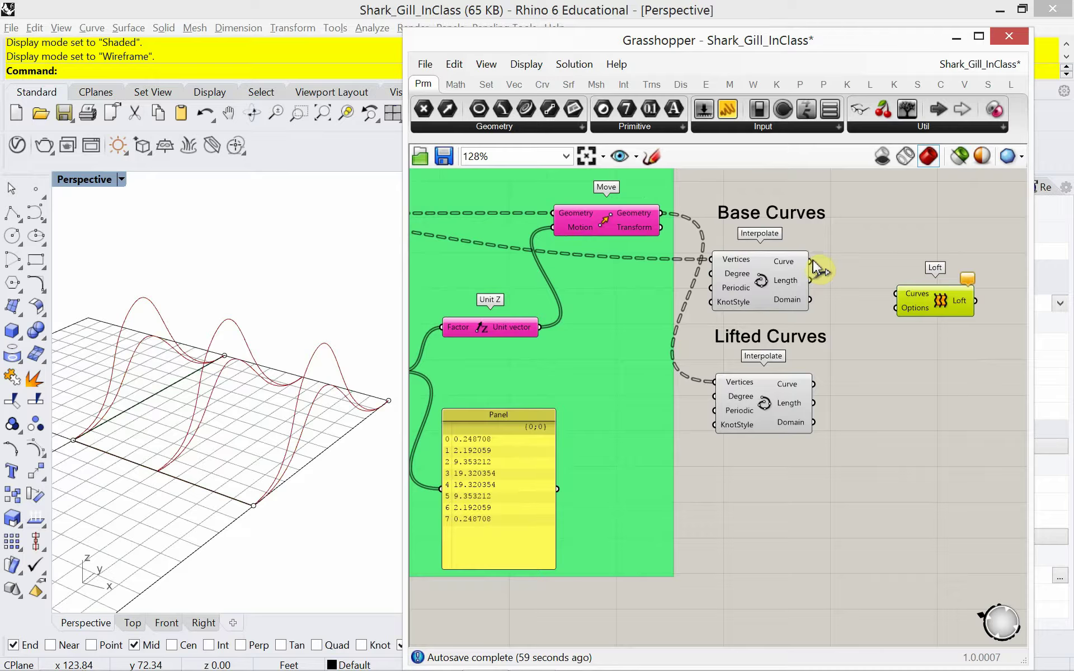
drag(813, 262, 896, 294)
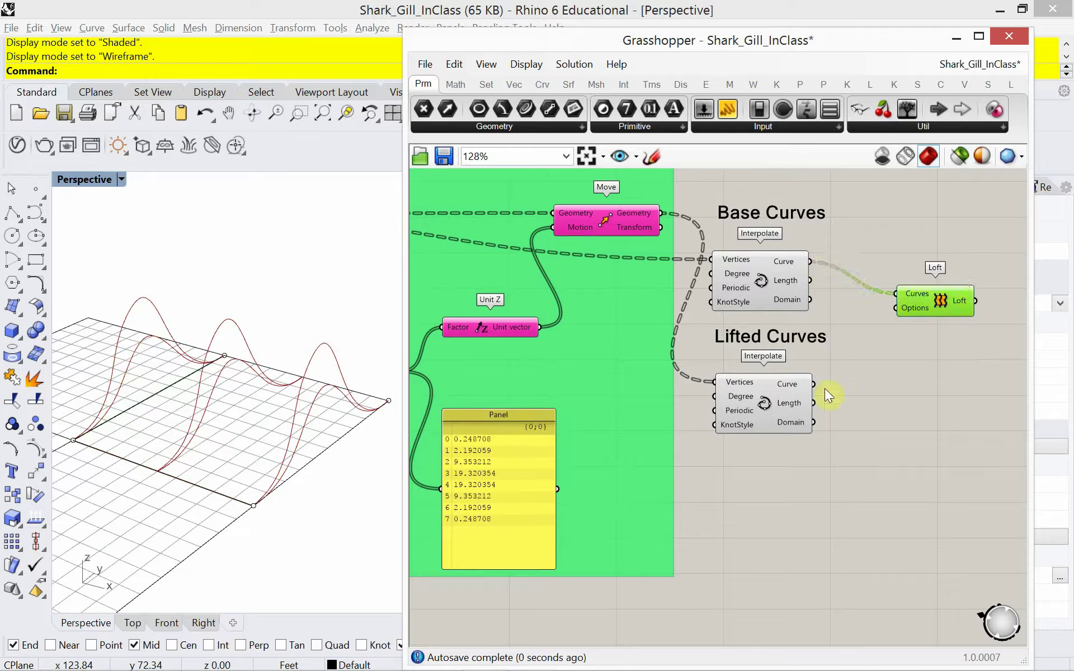
drag(813, 384, 895, 294)
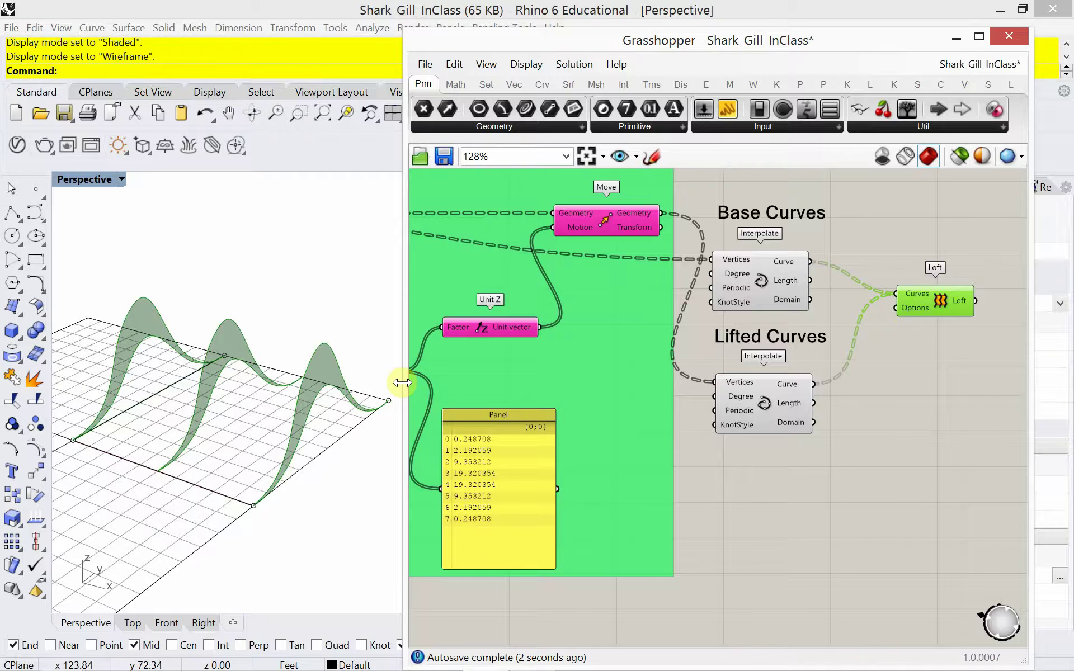
drag(967, 302, 942, 347)
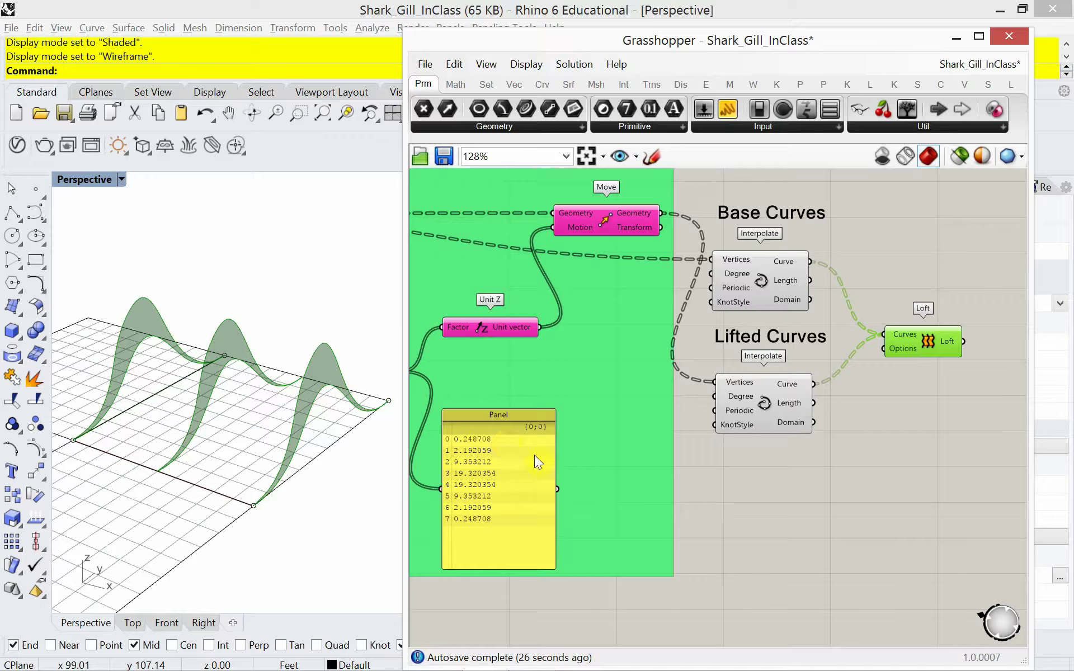
Delete the Loft component.
click(783, 462)
click(958, 385)
click(919, 330)
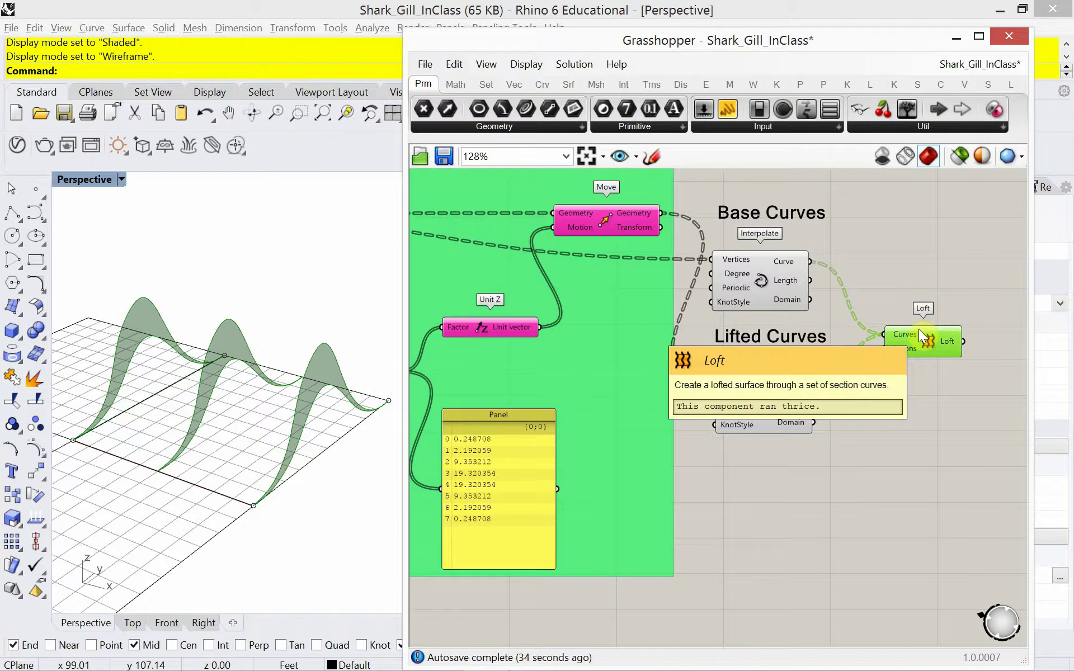
key(Delete)
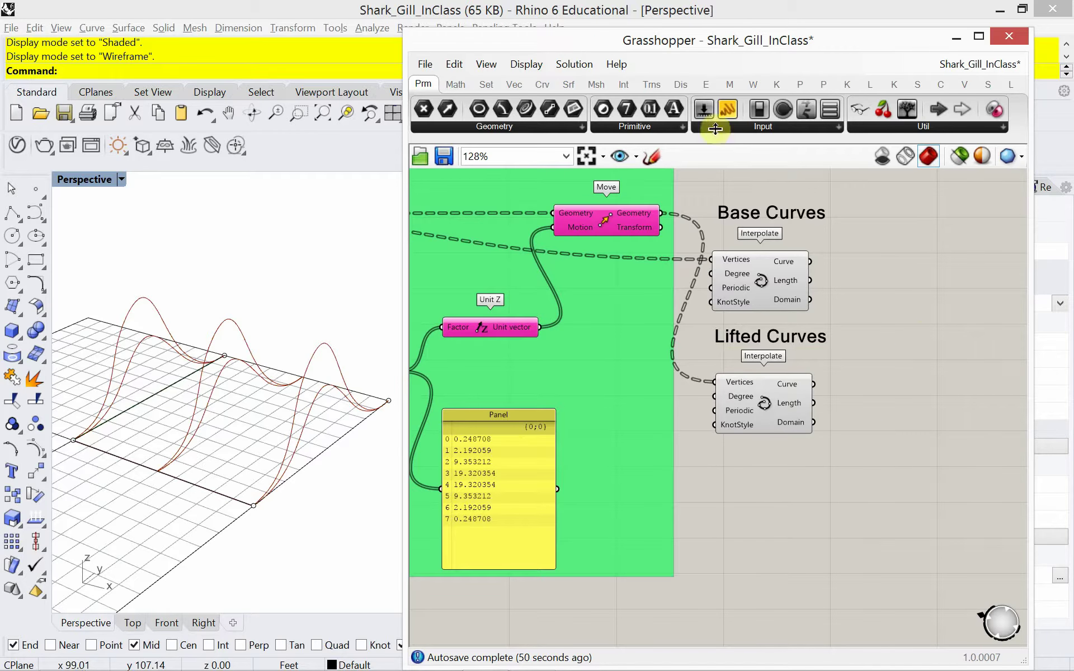
Add a Panel fed by the Lifted Curves' Curve output, enlarge it to show all branches, and align it with the Interpolate component.
drag(727, 113, 907, 401)
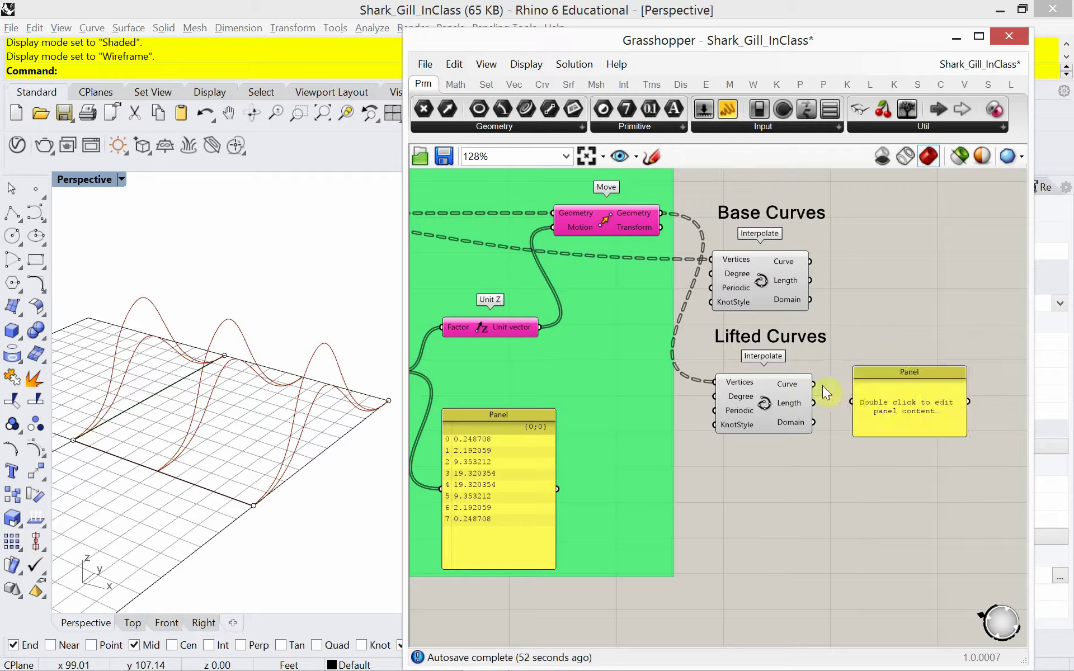
drag(815, 385, 898, 355)
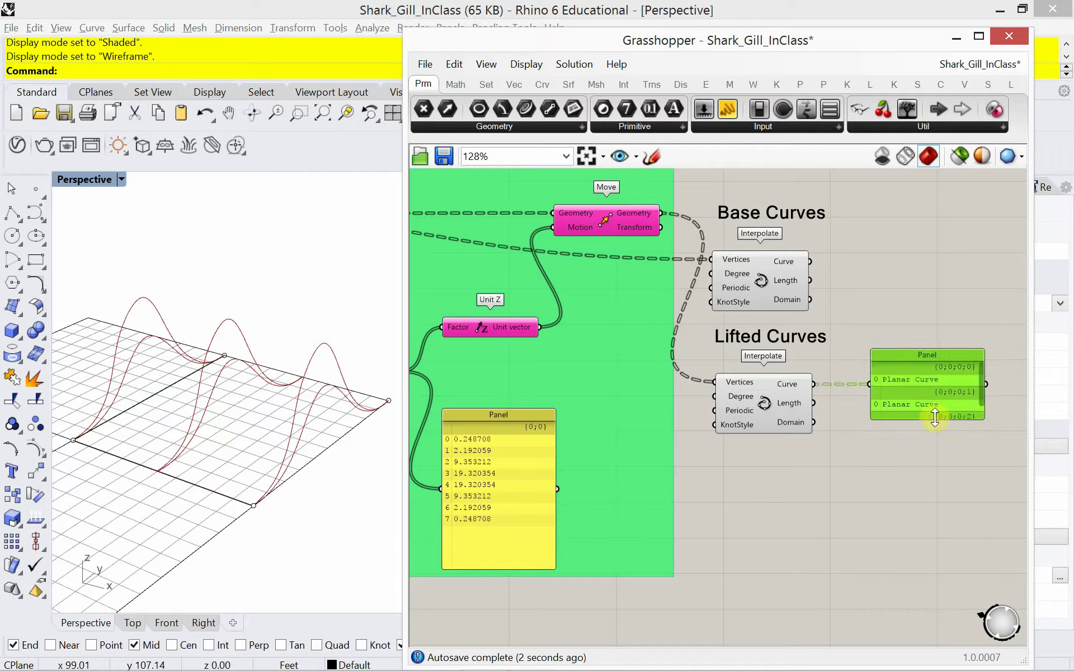
drag(935, 417, 949, 452)
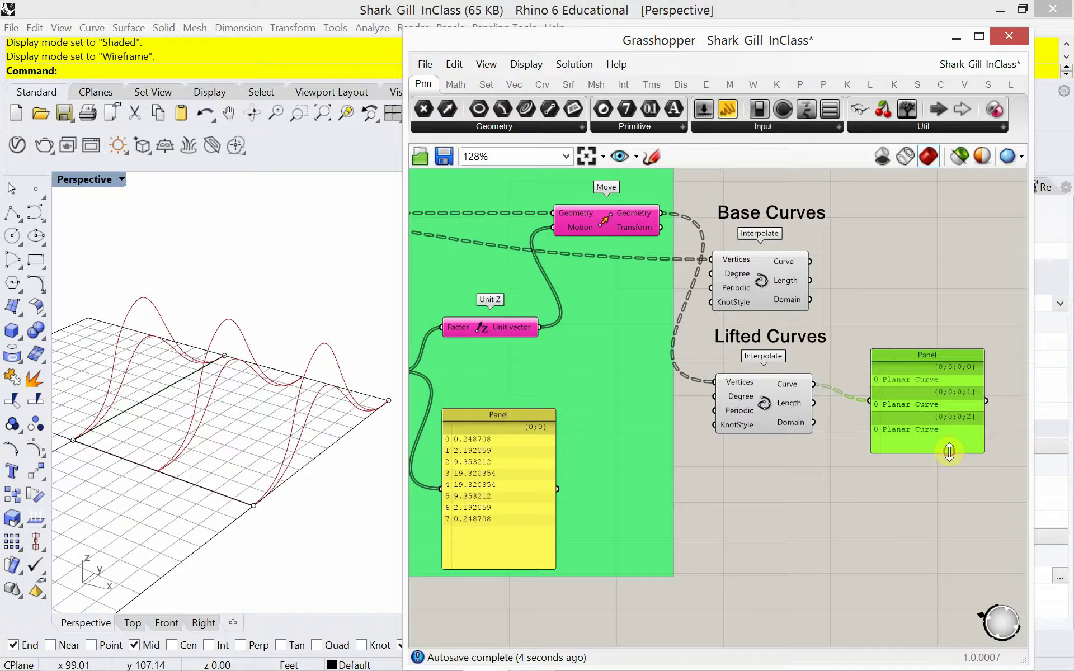
click(925, 357)
drag(932, 344, 928, 341)
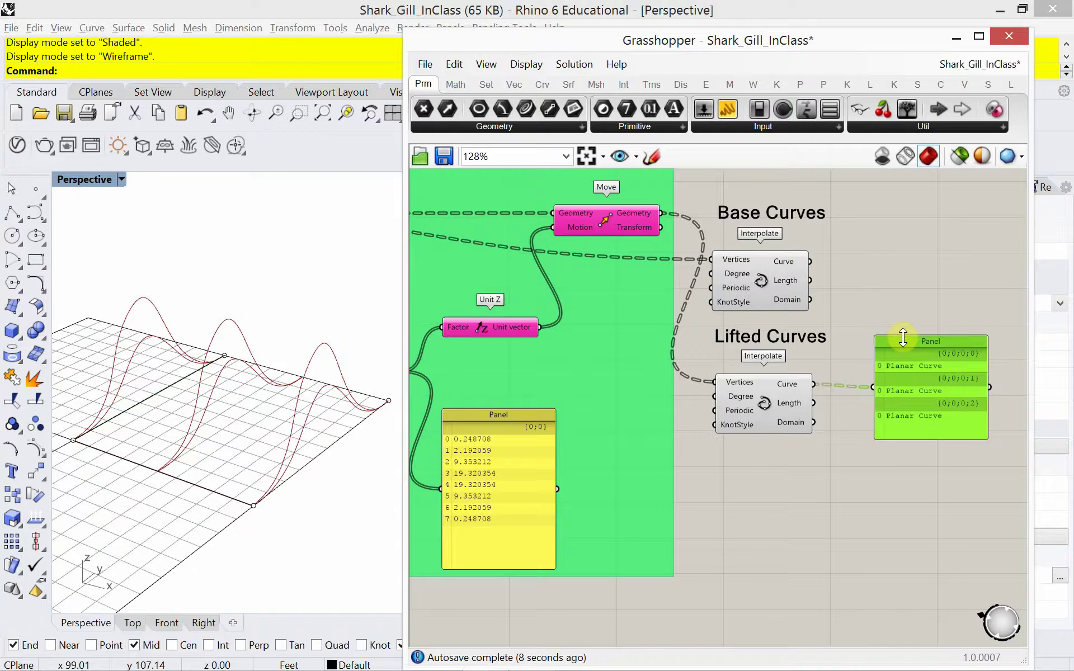
drag(905, 344, 908, 340)
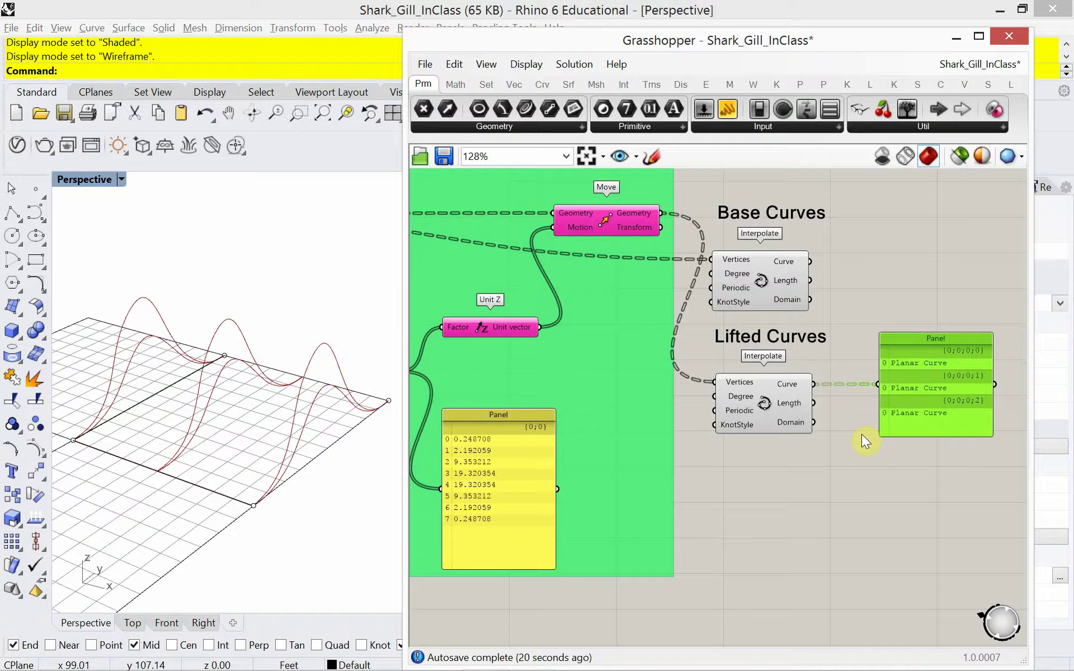
Examine the lifted curves' data tree paths in the Panel and review the topic list covering Data Tree, Path Mapper, Flatten, Graft and Shift List.
right_drag(862, 434, 795, 418)
scroll(794, 420, up, 1)
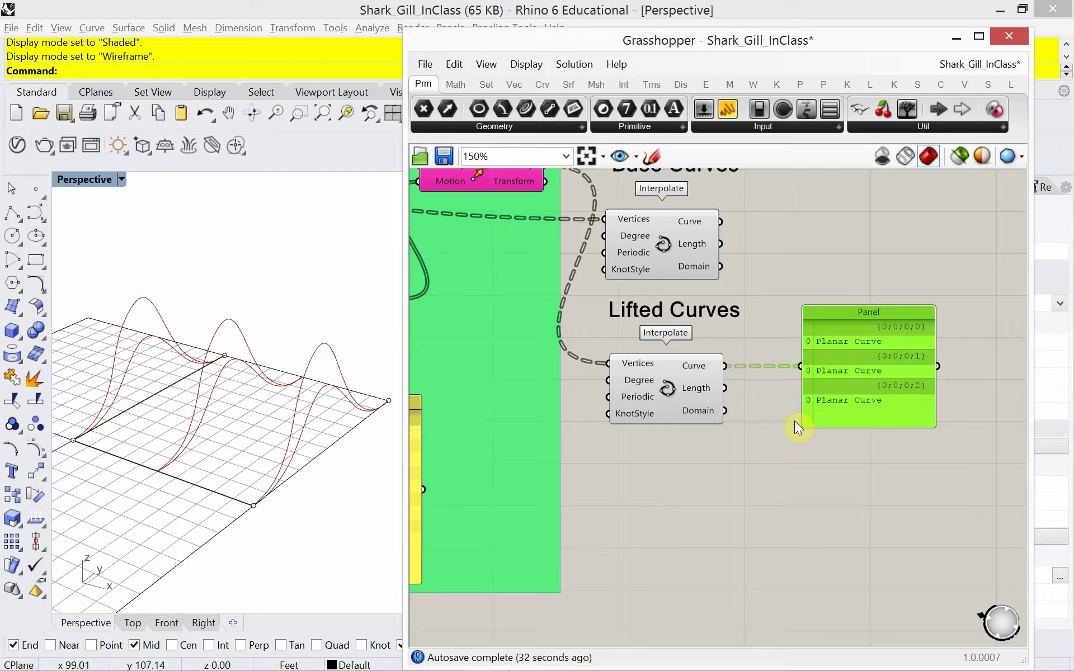
right_drag(795, 421, 763, 425)
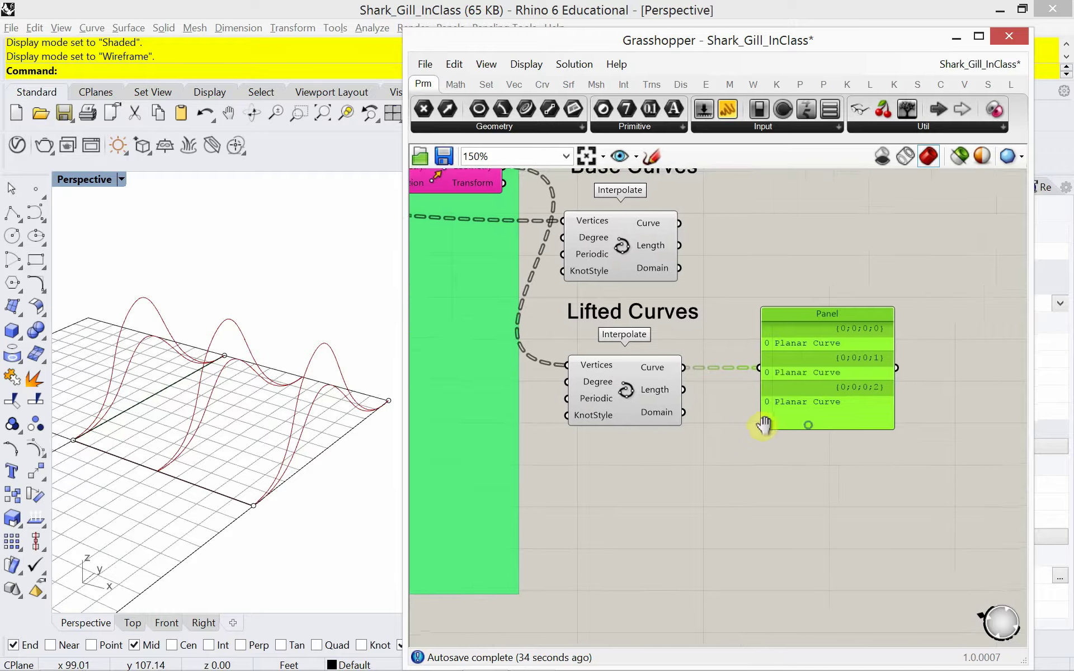
scroll(746, 456, down, 6)
scroll(670, 442, up, 2)
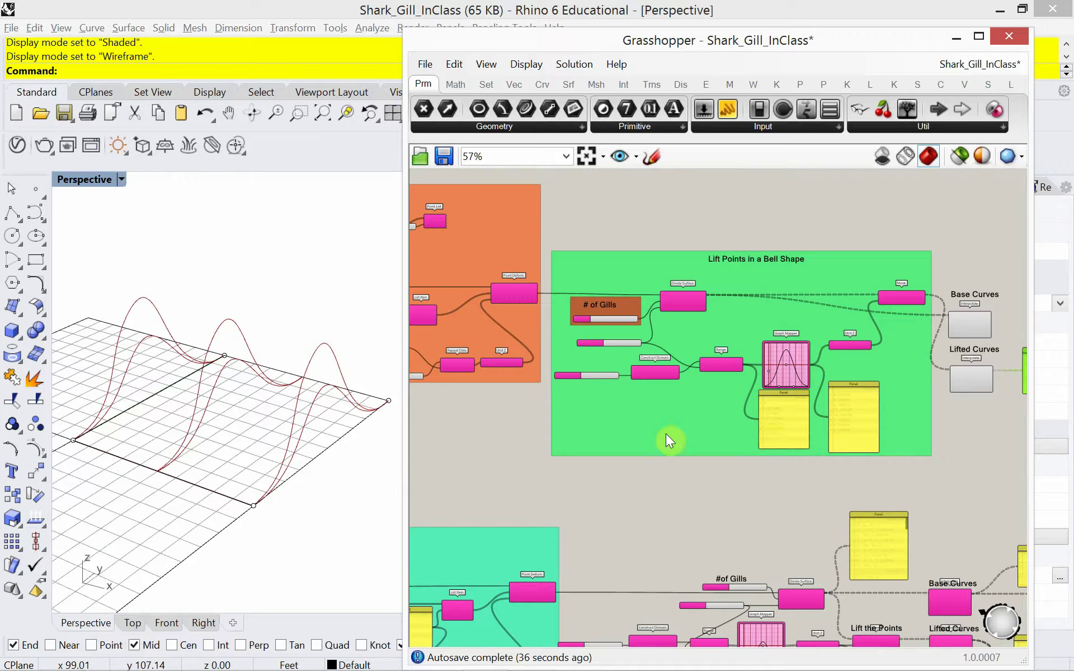
right_drag(666, 434, 862, 428)
right_drag(566, 425, 811, 448)
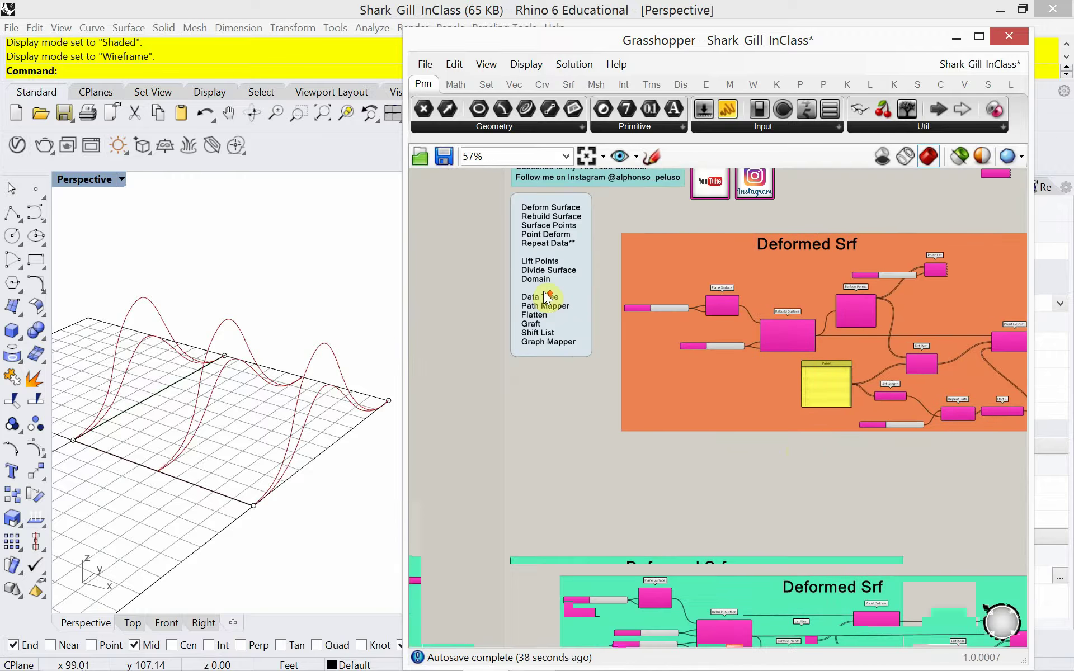
scroll(546, 297, up, 4)
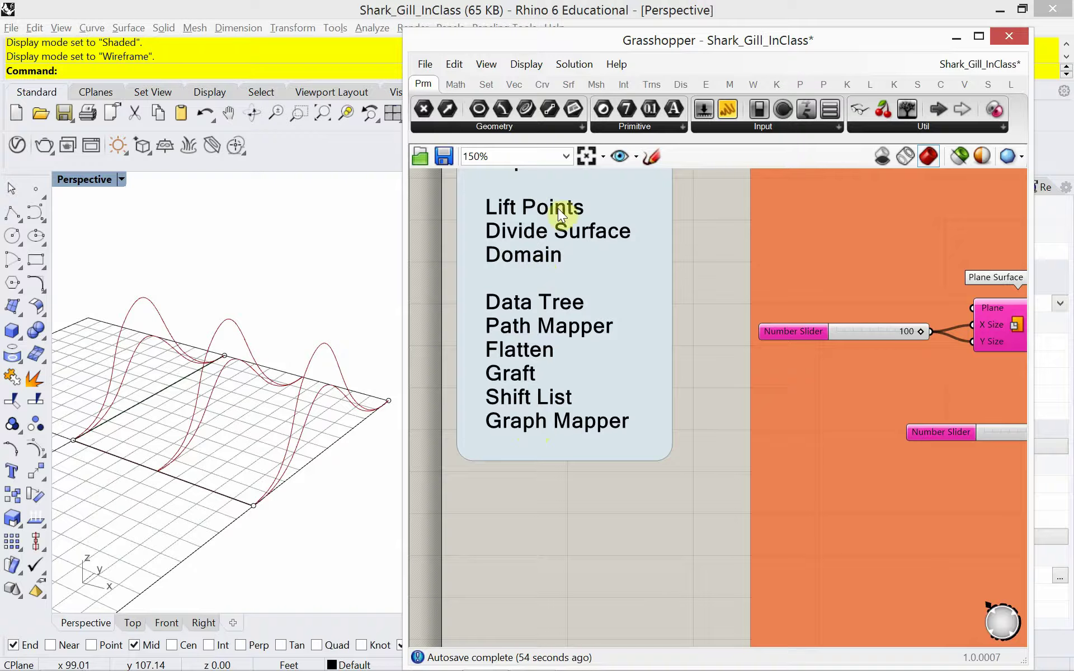
scroll(740, 414, down, 3)
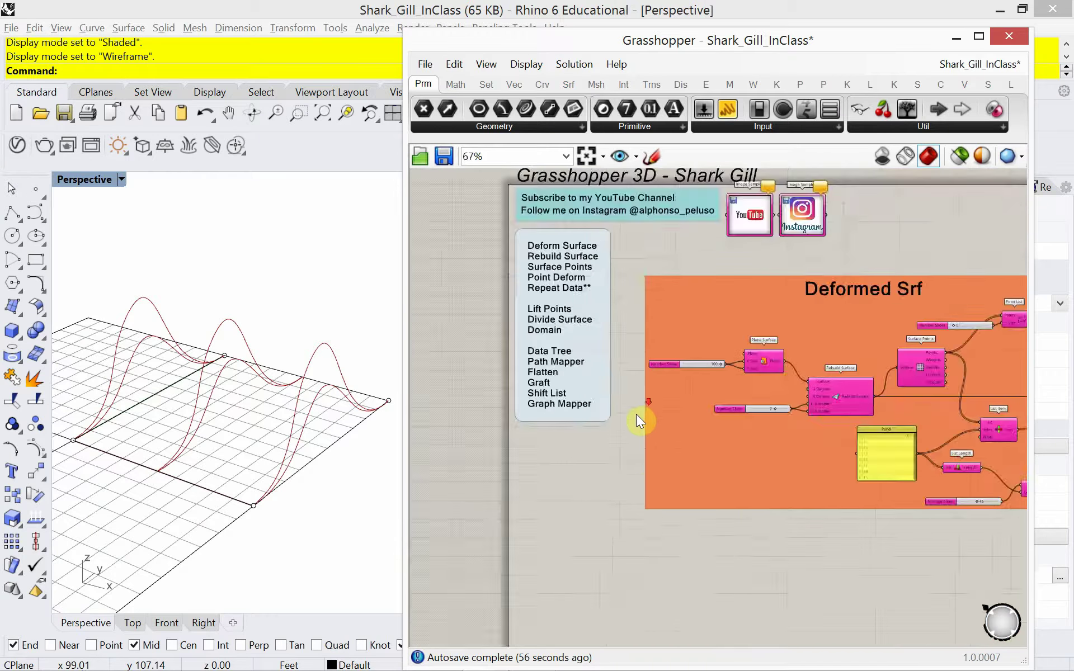
scroll(637, 414, down, 2)
right_drag(841, 396, 642, 357)
right_drag(806, 367, 621, 352)
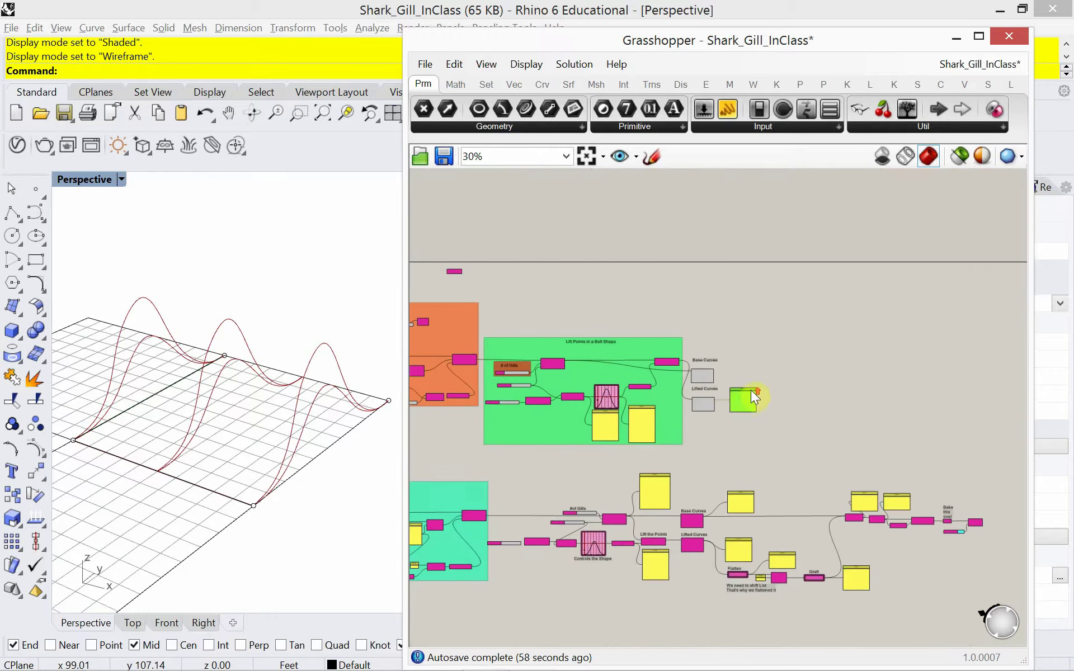
scroll(751, 390, up, 5)
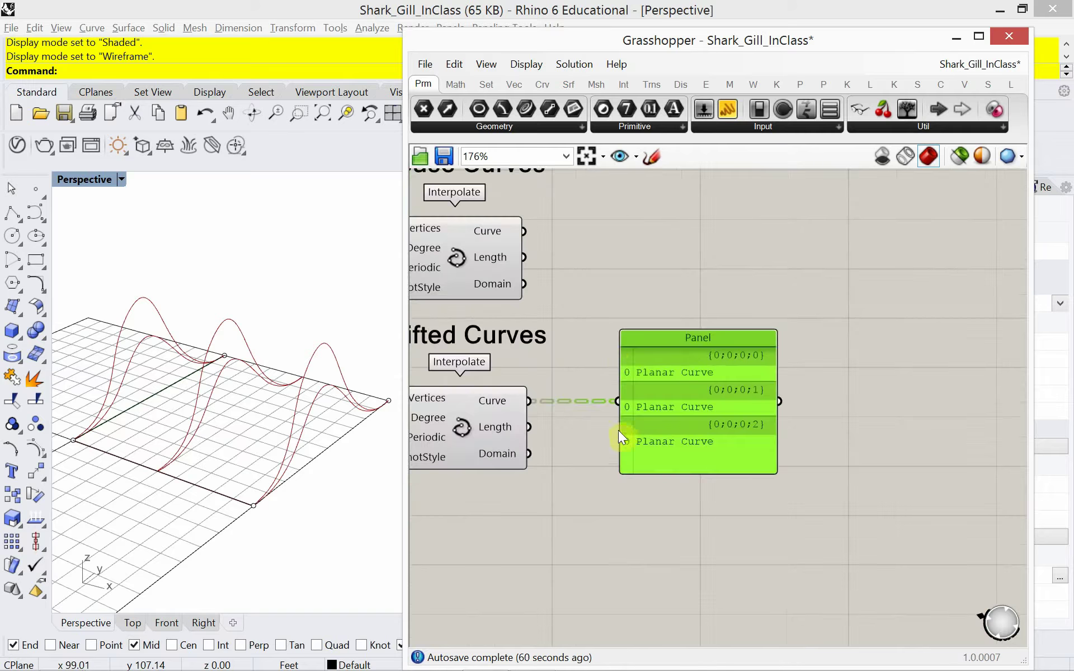
right_drag(589, 431, 716, 421)
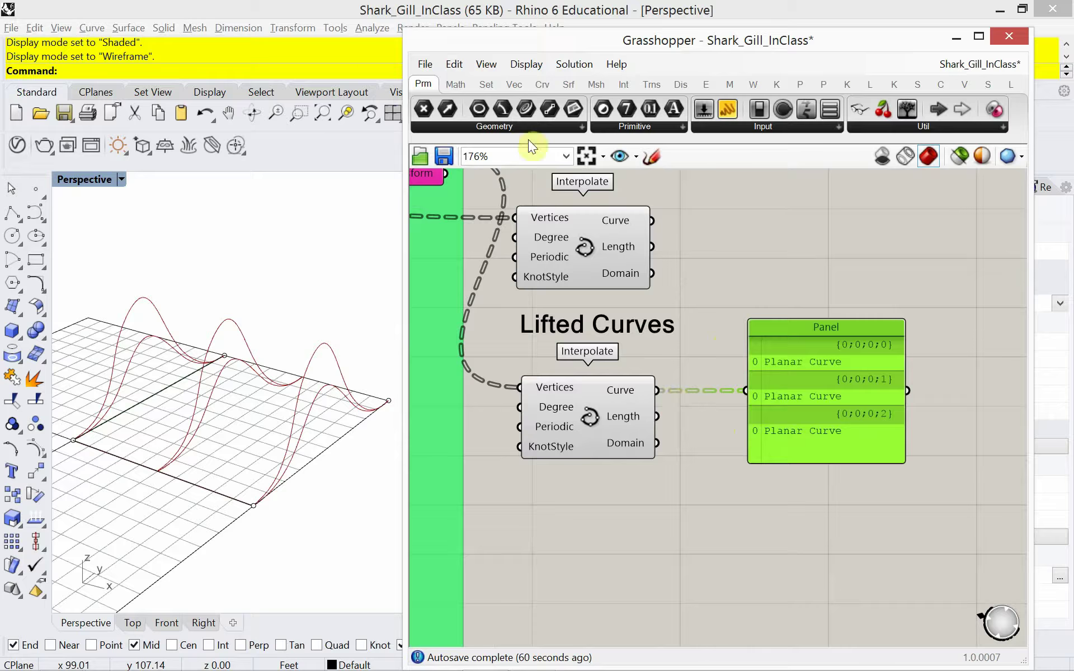
Turn Draw Fancy Wires off and back on to compare how the data tree wires are drawn.
click(522, 66)
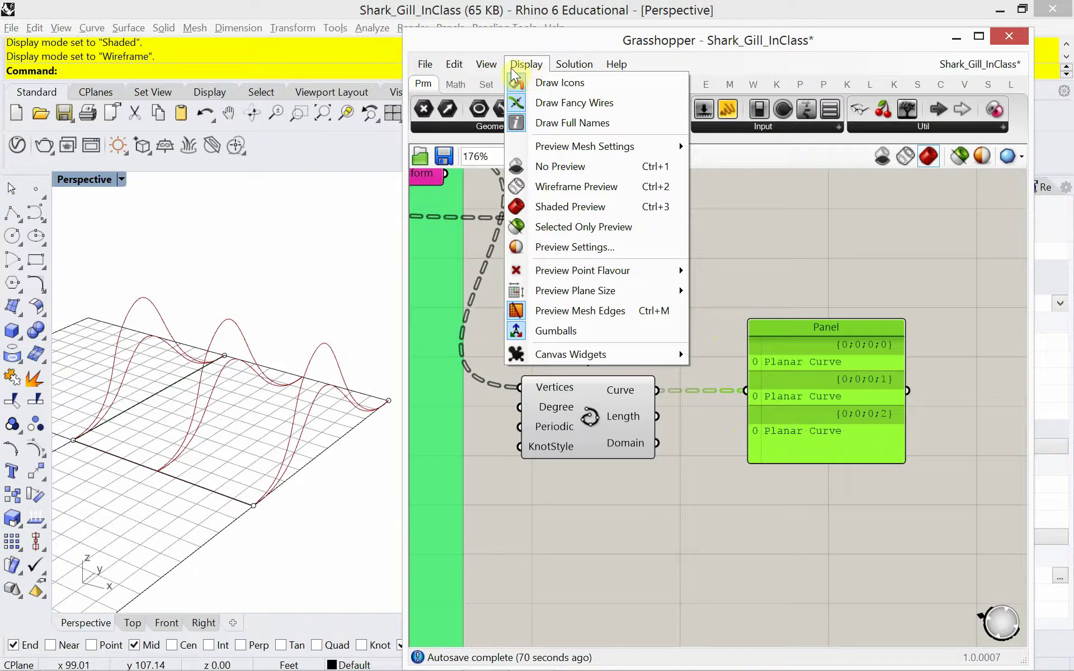
mouse_move(487, 67)
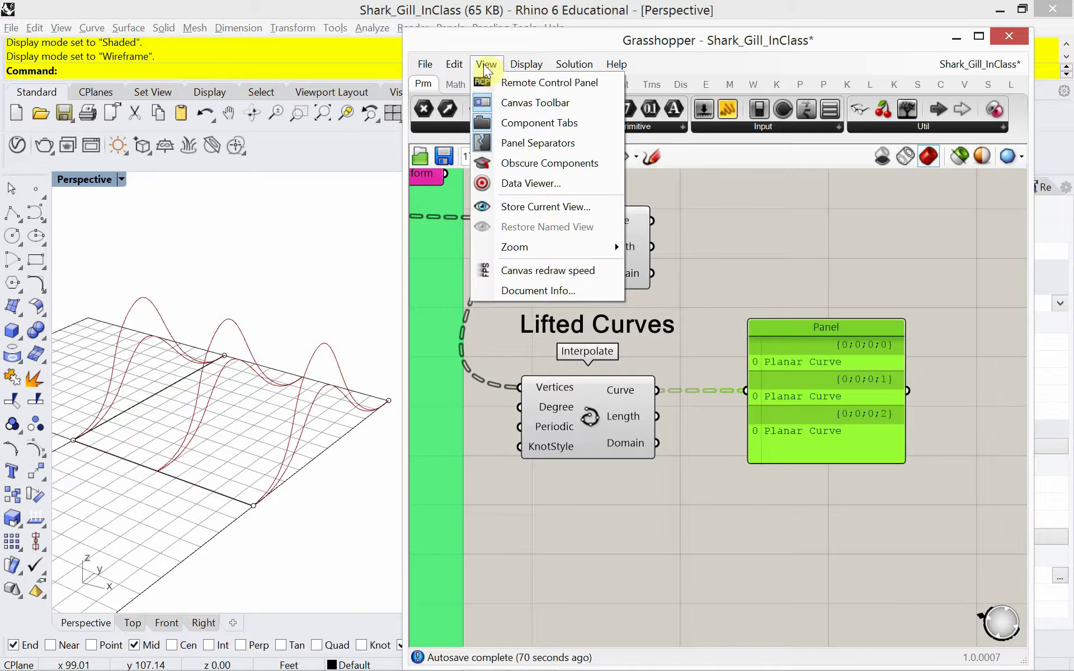
click(461, 65)
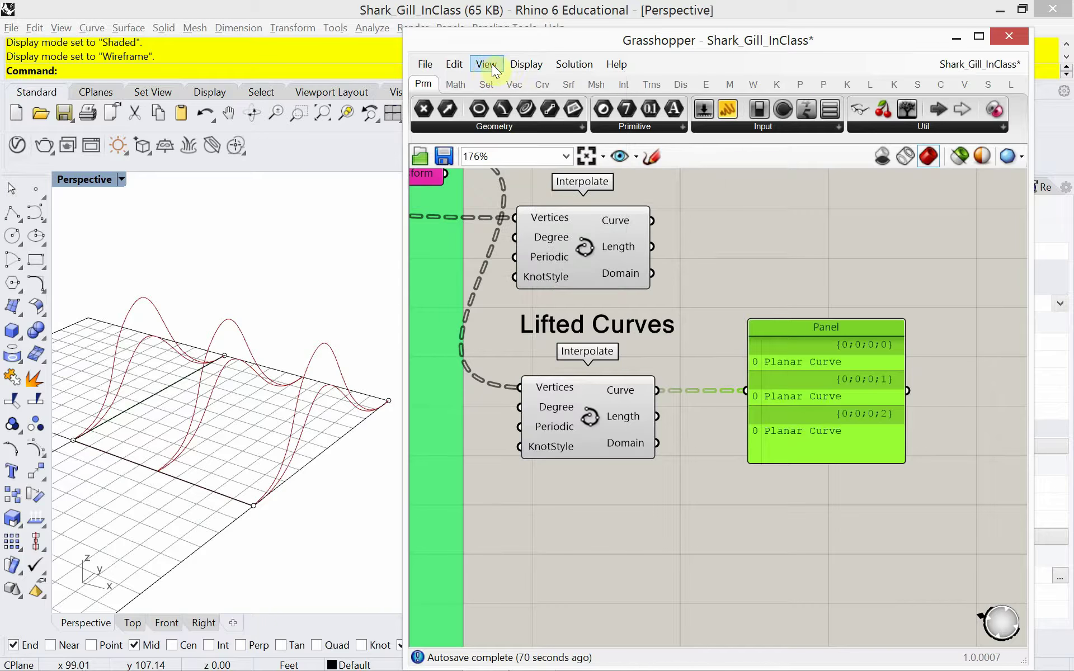
click(517, 63)
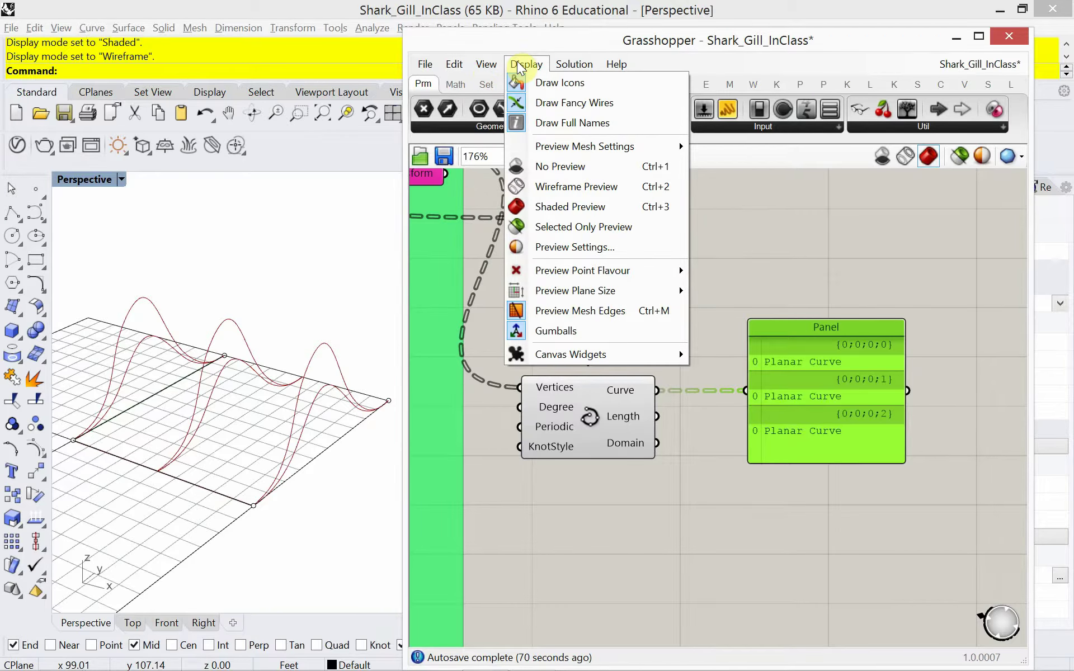
click(561, 102)
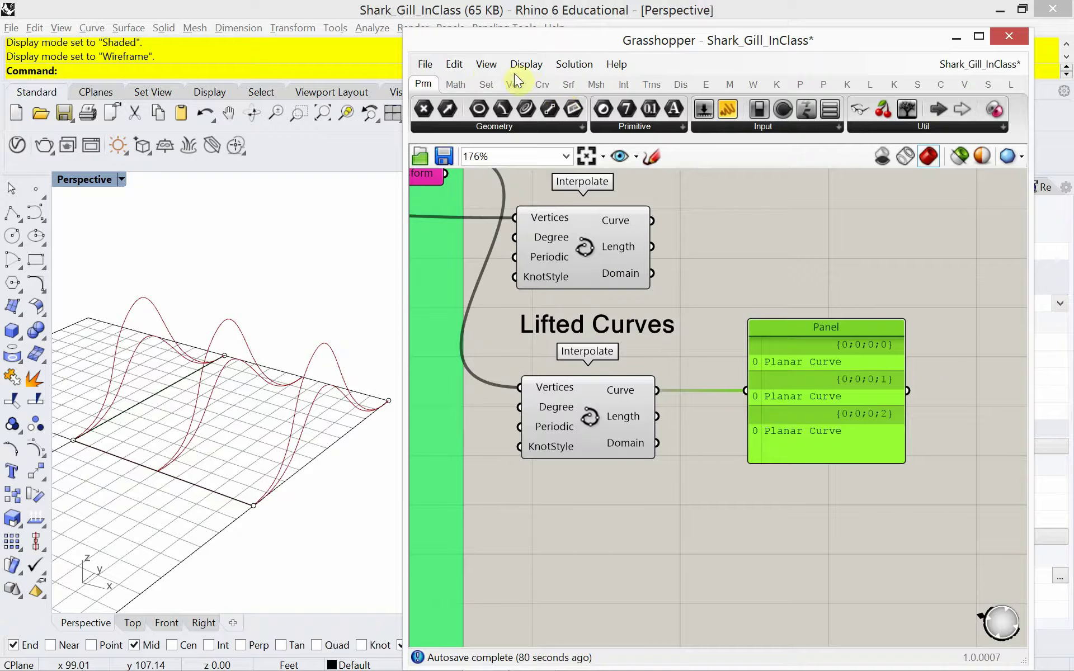
click(526, 64)
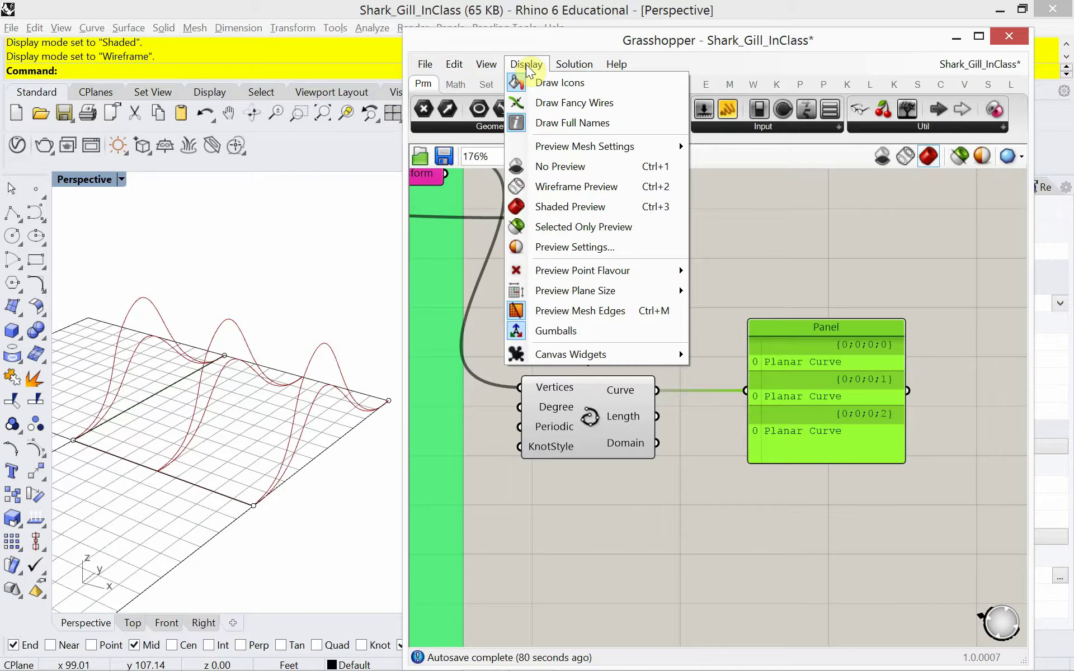
click(548, 105)
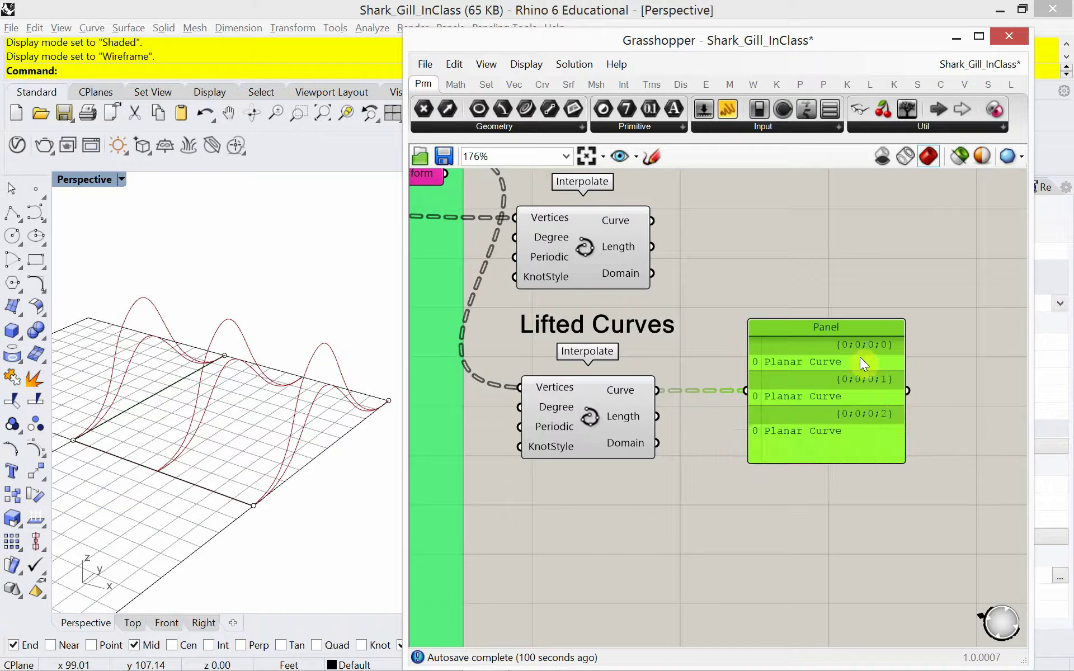
Move the Lifted Curves' Panel up to clear space beneath it.
drag(855, 328, 878, 283)
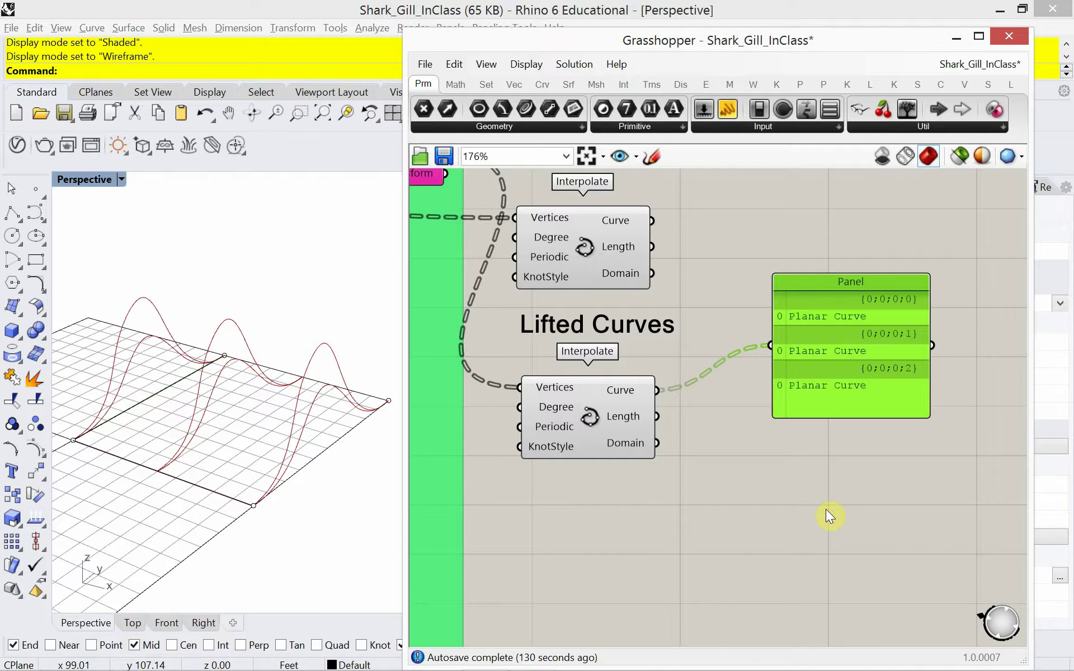
Try a Flatten Tree component below the Panel and delete it again.
double_click(793, 505)
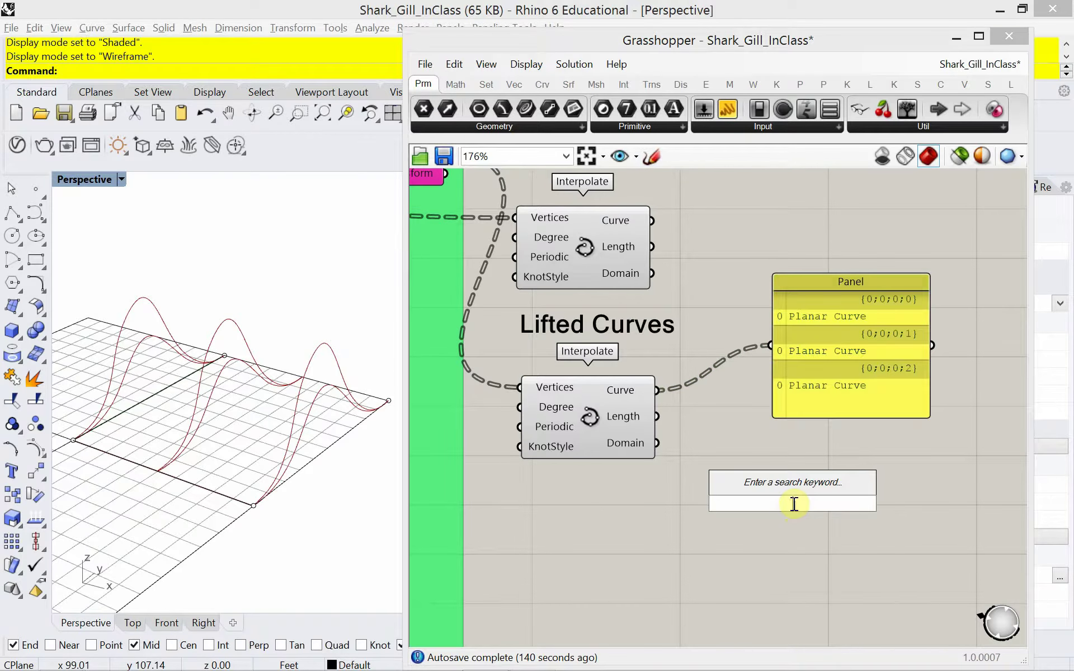
text(flatt)
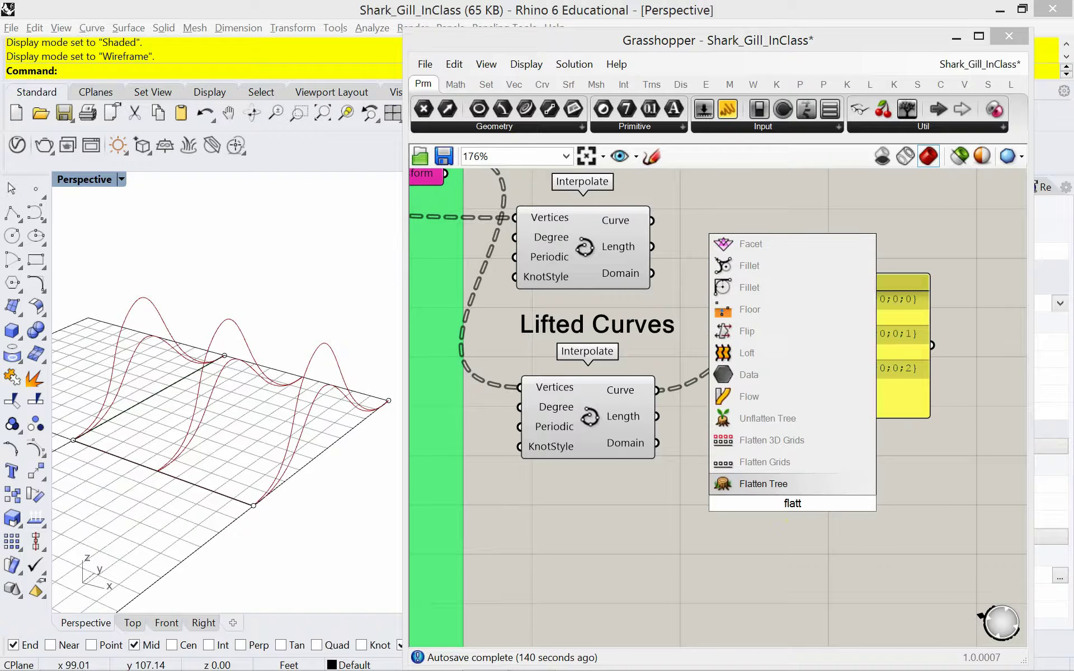
click(778, 489)
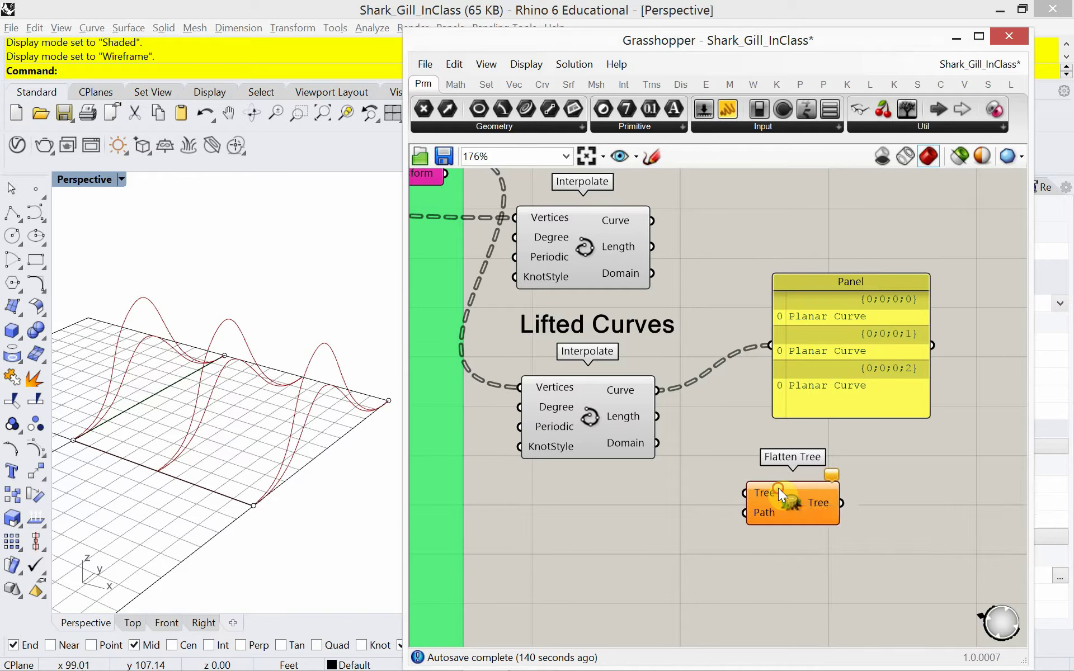
drag(784, 505, 827, 478)
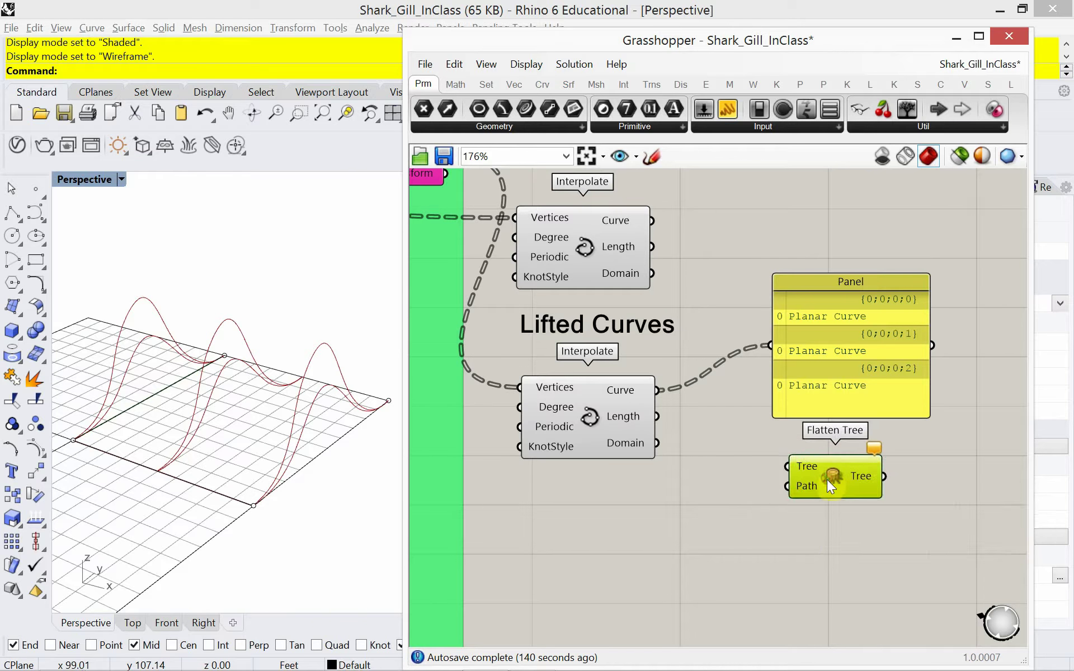
key(Delete)
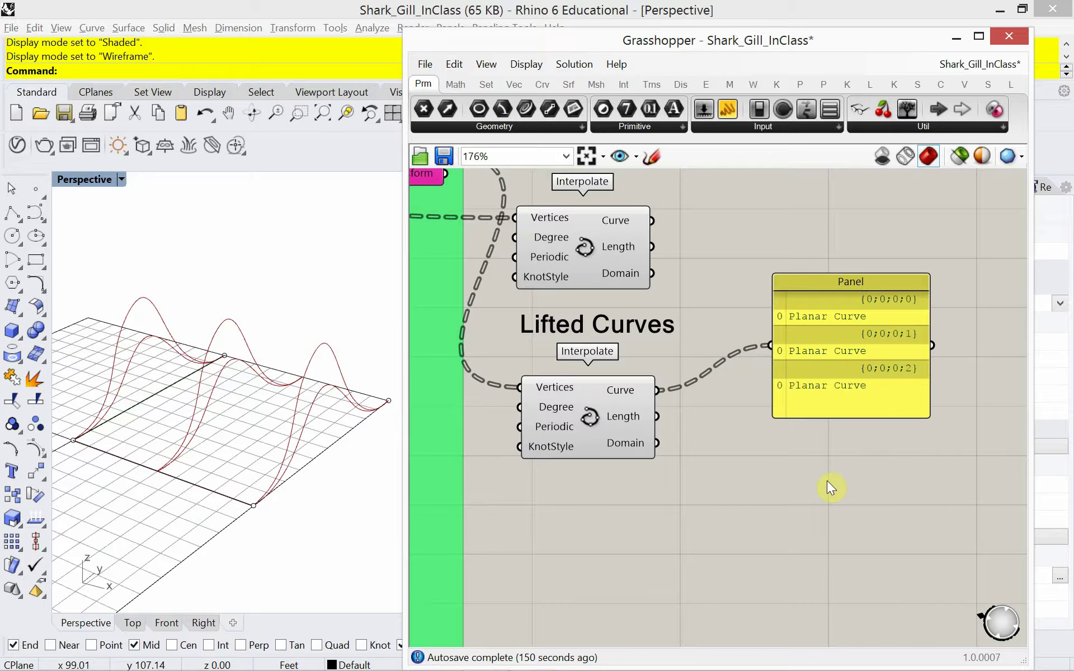
double_click(813, 479)
text(fla)
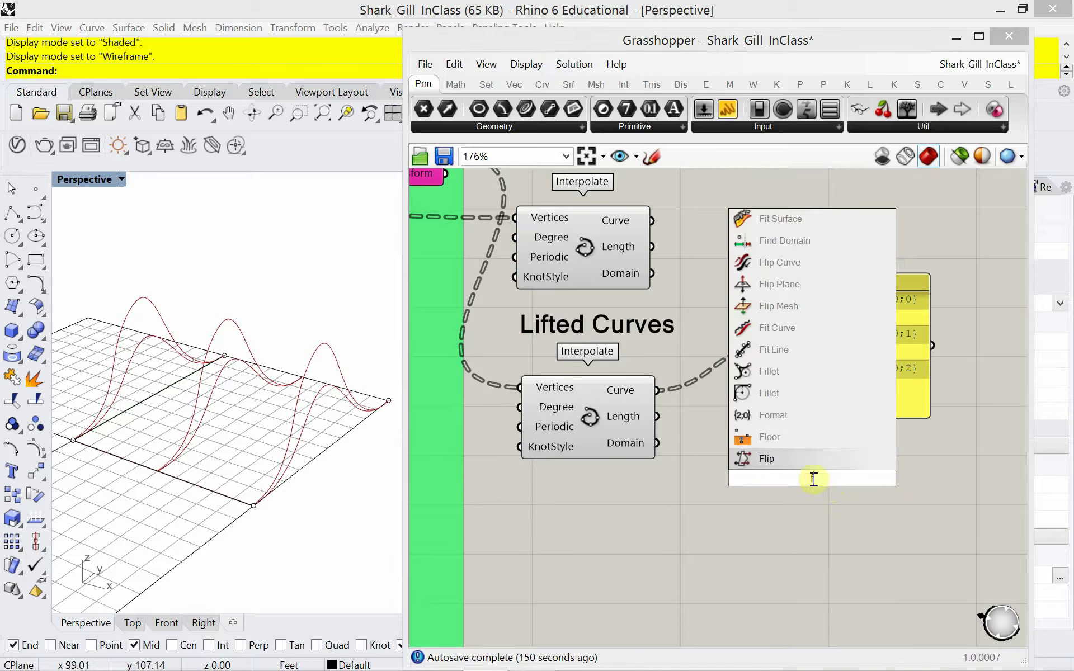
text(tten)
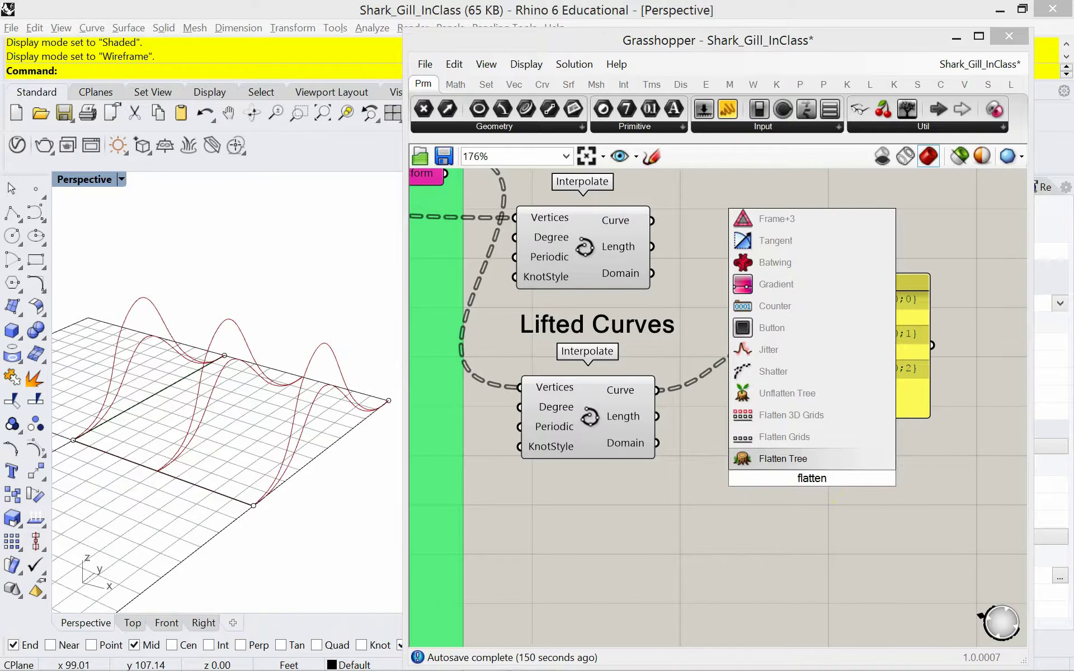
key(Escape)
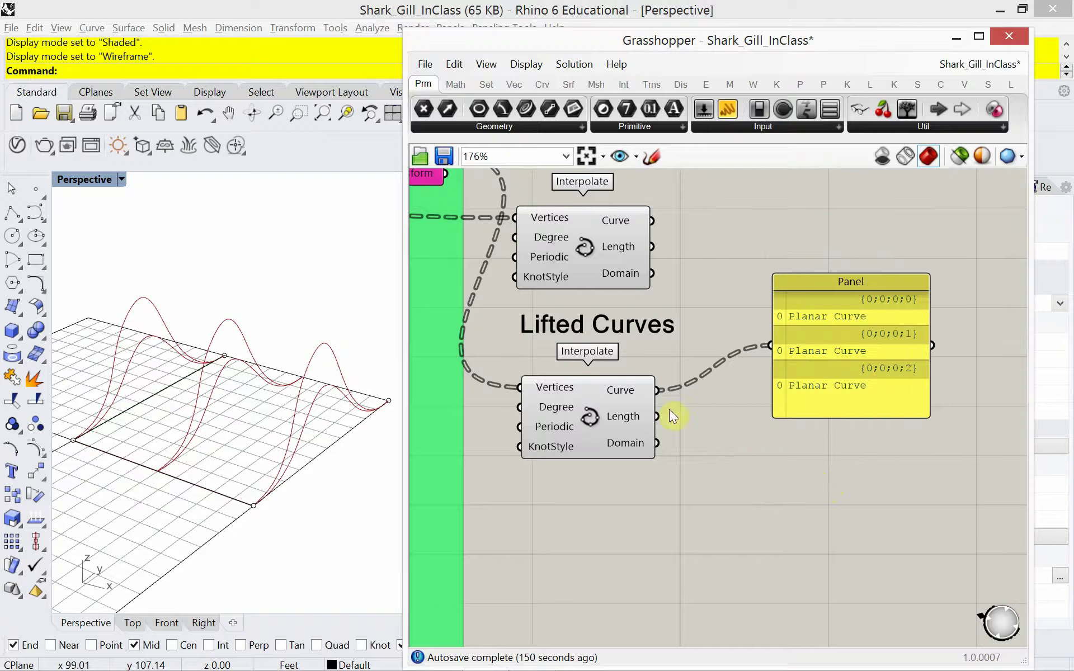
Try Flatten on the Lifted Curves' Curve output and switch it off again.
right_click(625, 391)
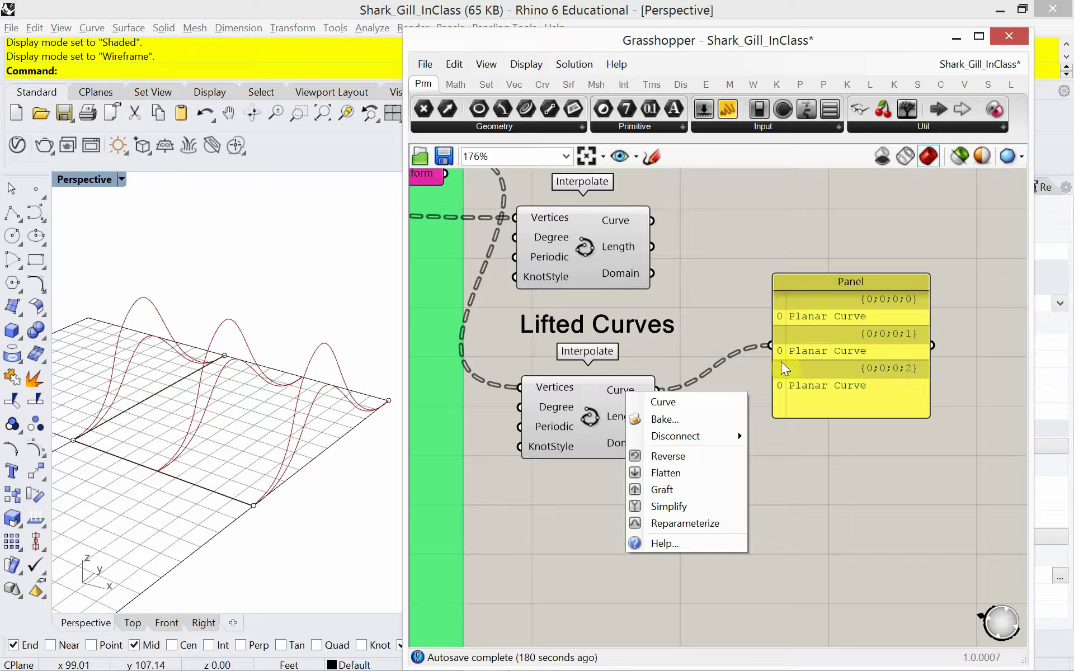
click(685, 476)
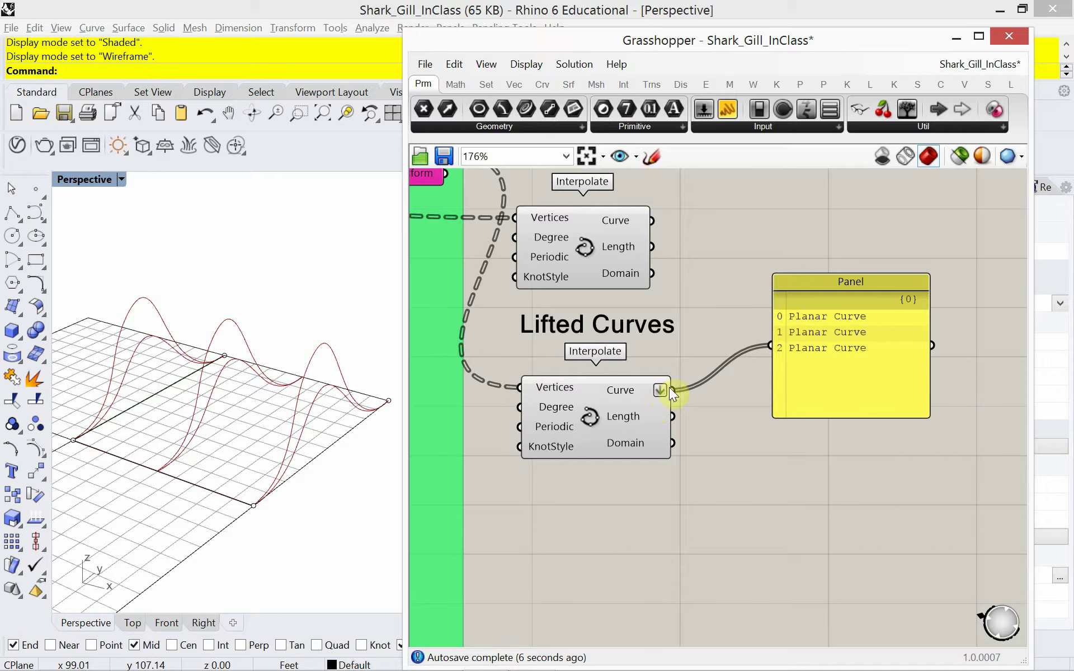
right_click(633, 394)
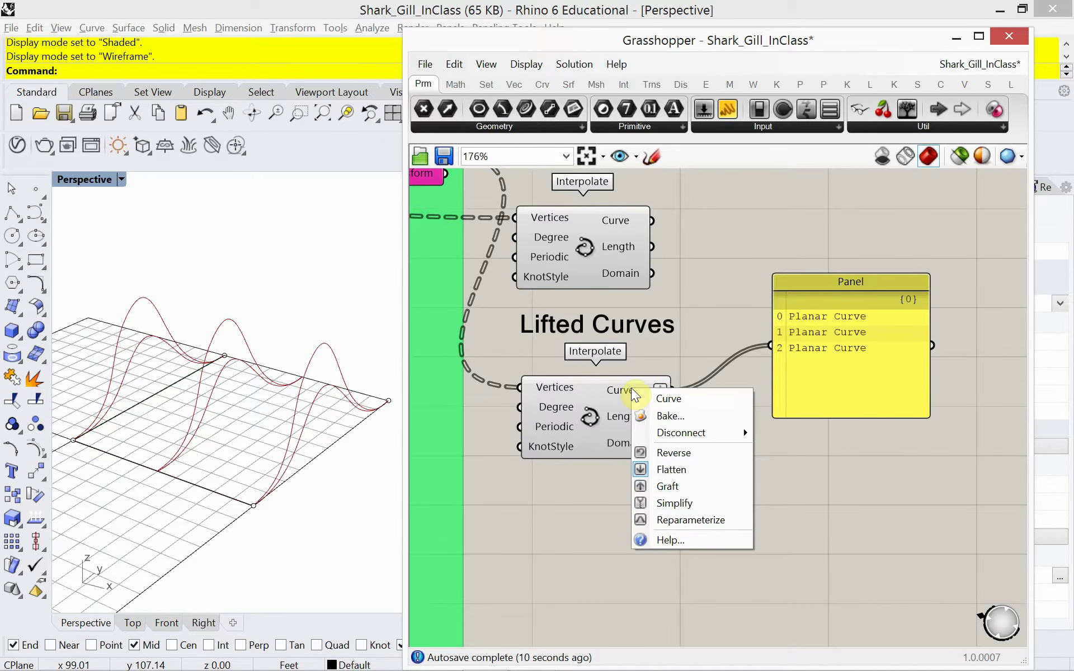
click(673, 470)
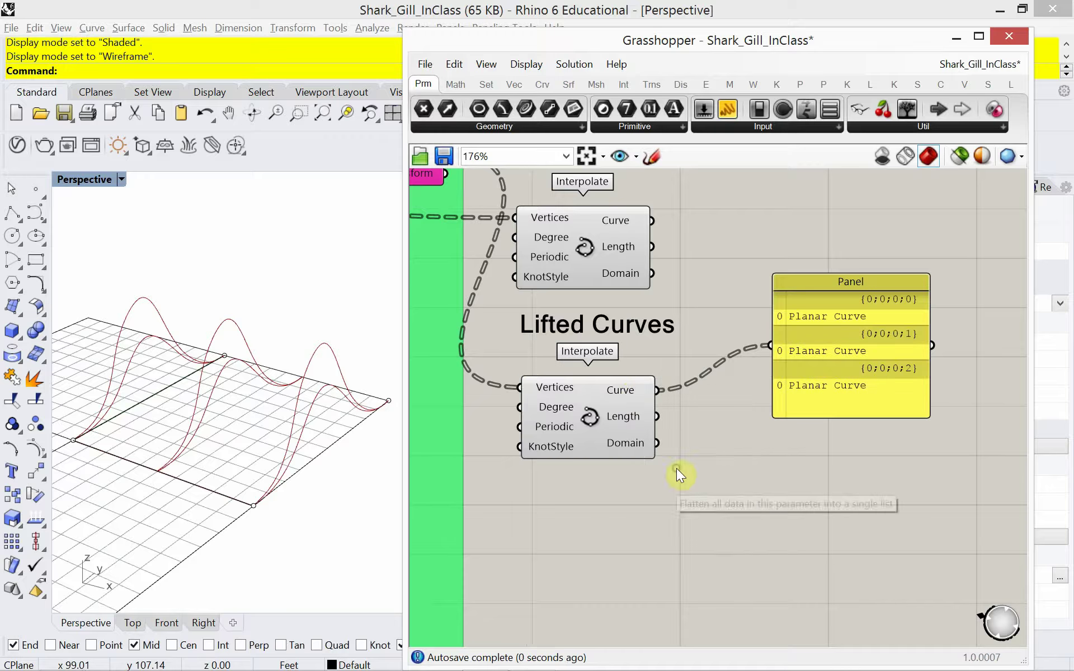
Add a Path Mapper component below the Panel and connect the Lifted Curves' Curve output to its input.
double_click(740, 491)
text(Path)
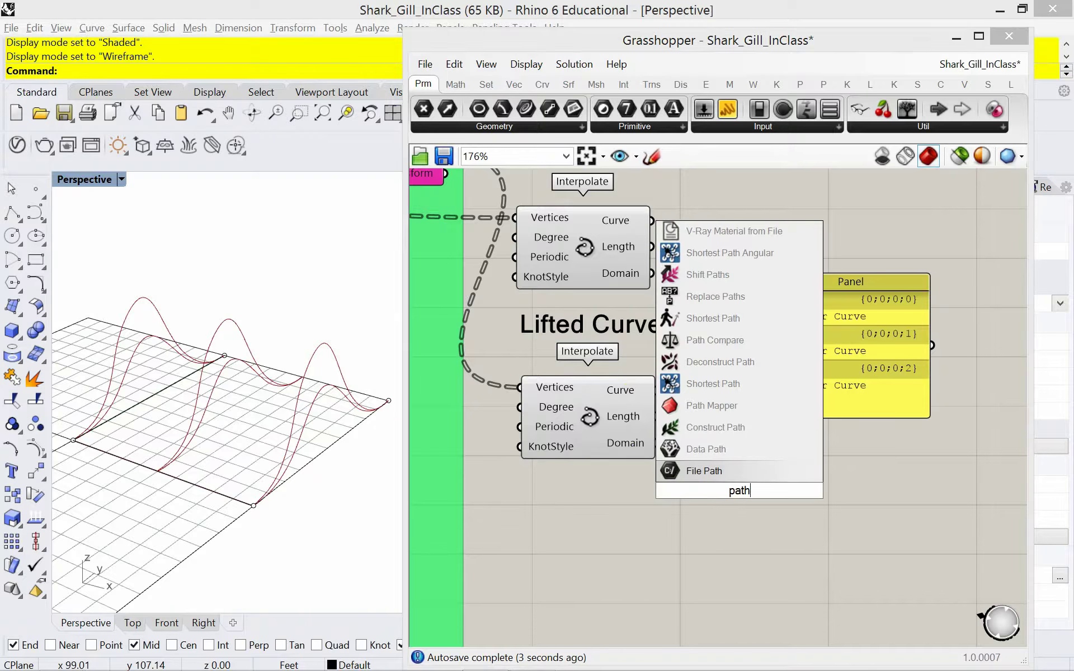
click(716, 406)
drag(754, 480, 838, 494)
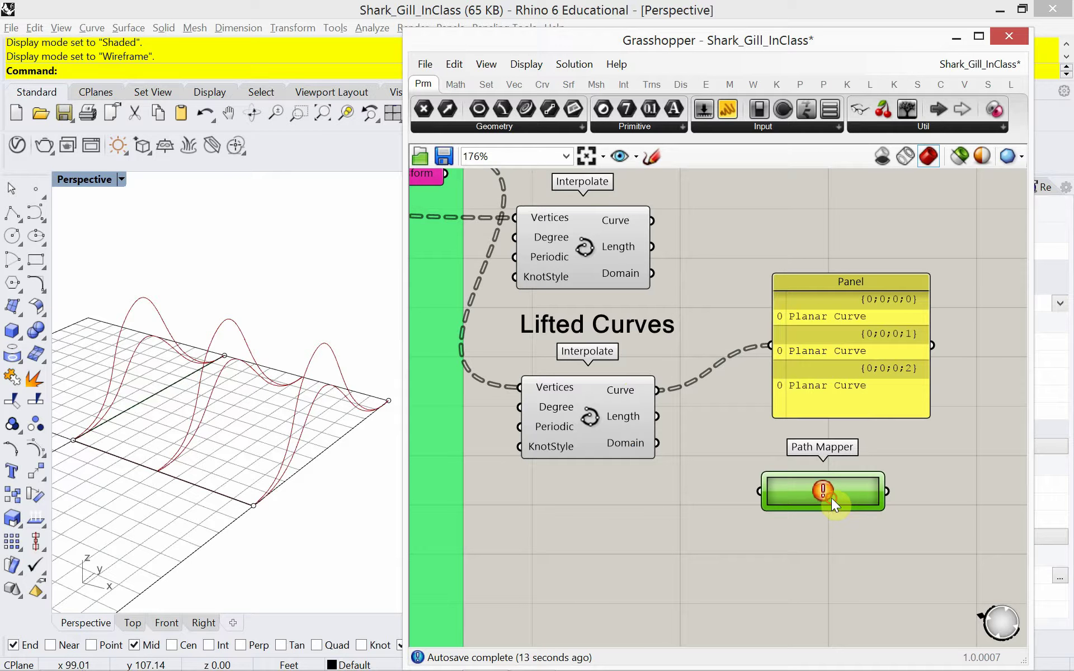
drag(832, 498, 848, 493)
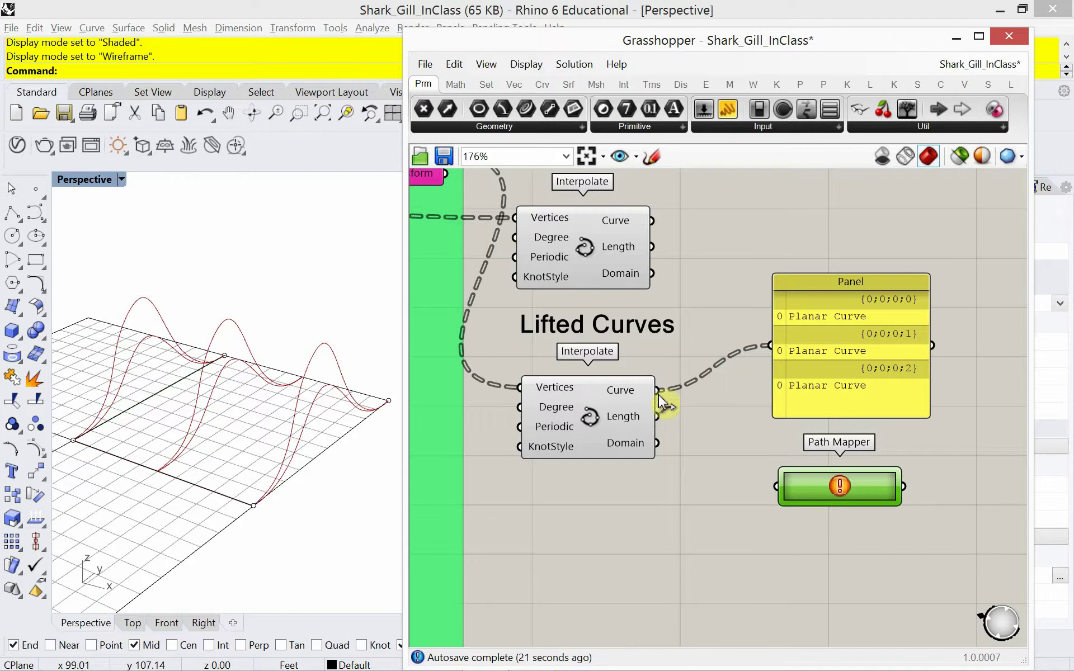
drag(660, 399, 772, 501)
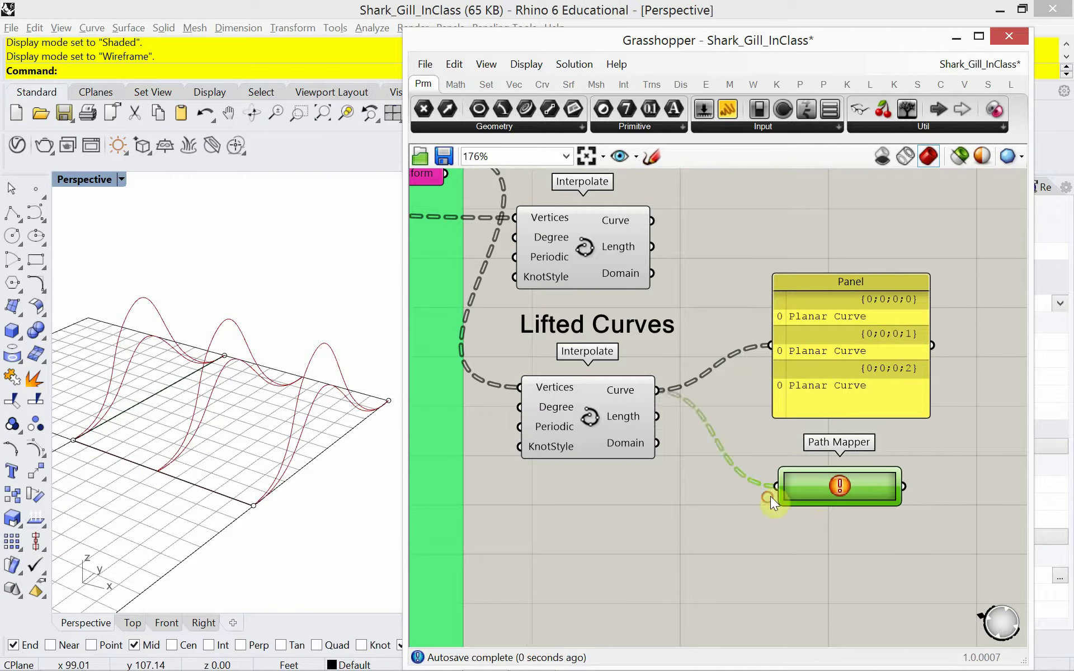
Define the Path Mapper's mapping from source {0;0;0;0} to target {0}.
double_click(810, 486)
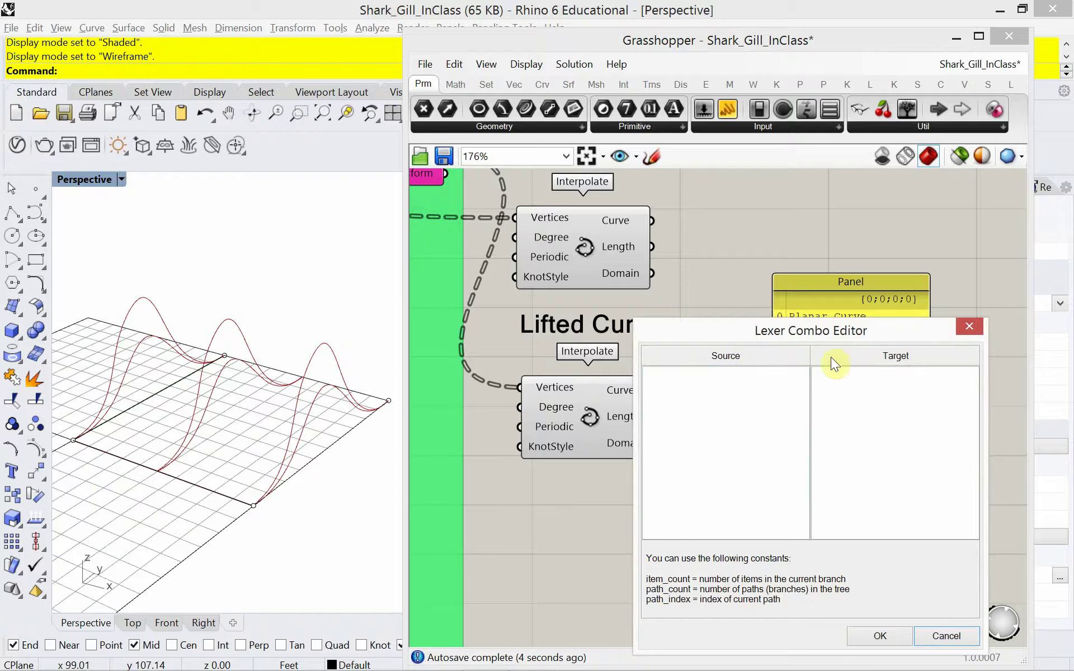
drag(736, 337, 727, 452)
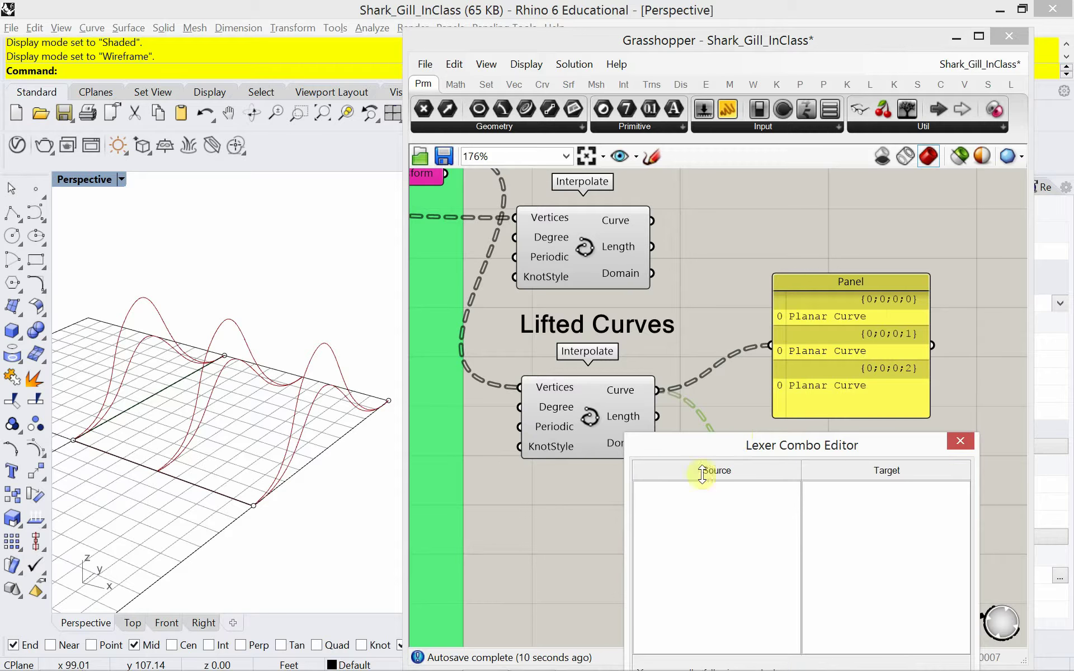
click(699, 507)
text({)
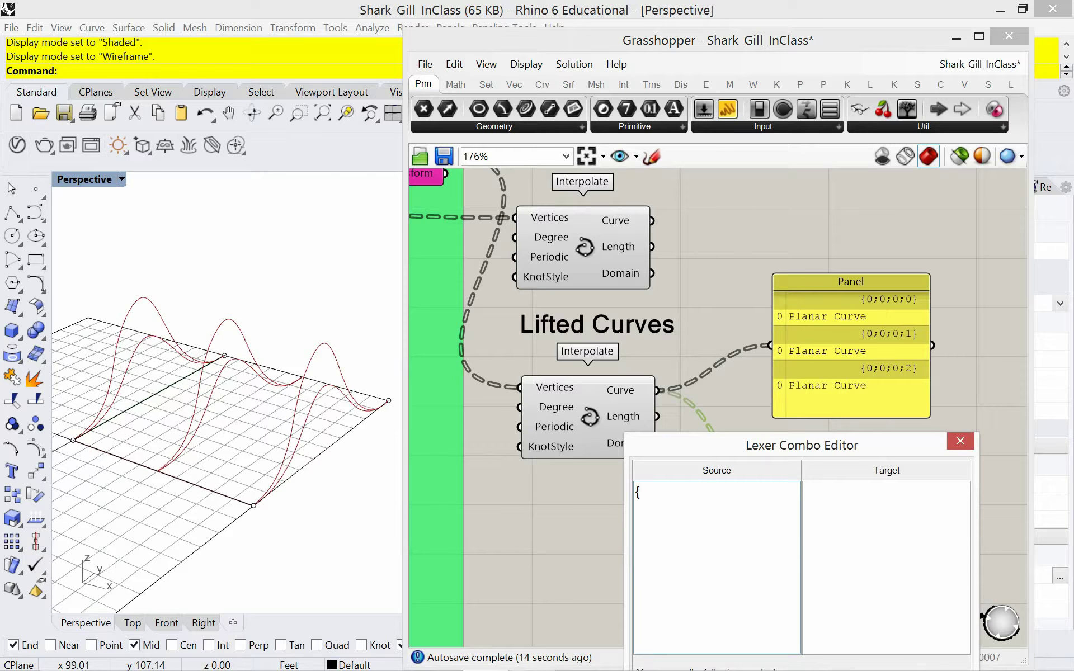
text(0;0;0;0)
text(})
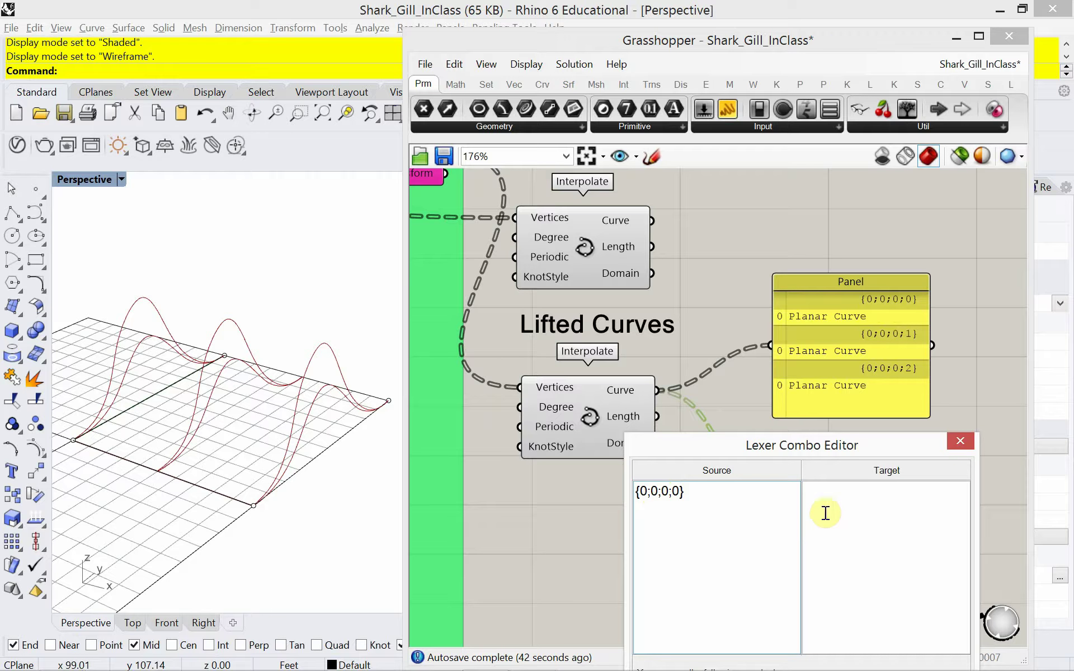
click(817, 494)
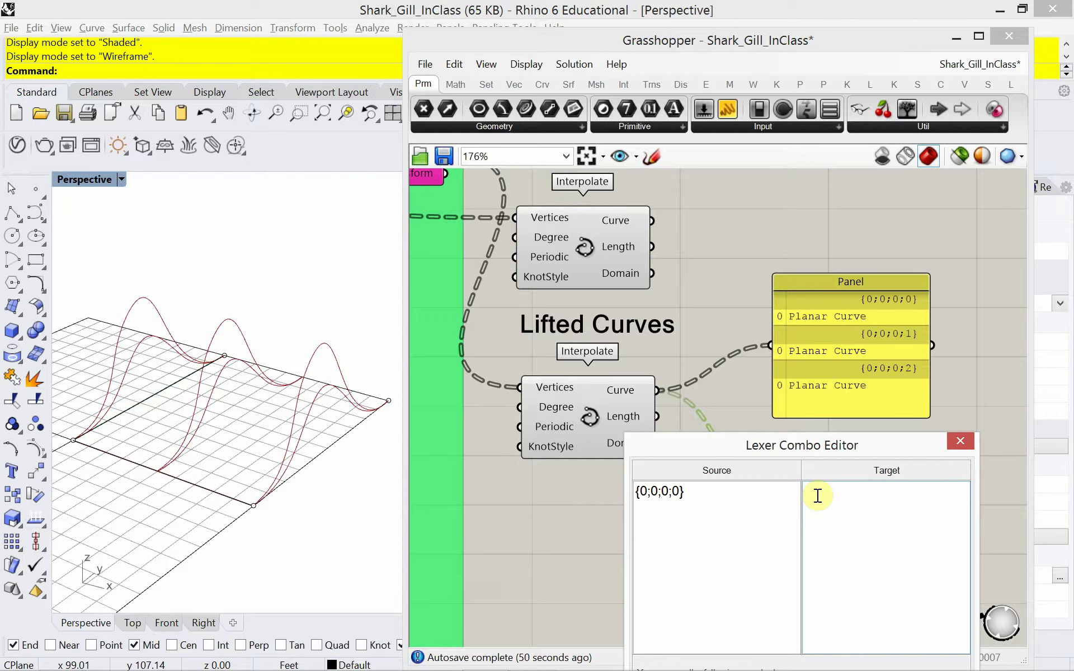
text({0})
drag(713, 444, 680, 293)
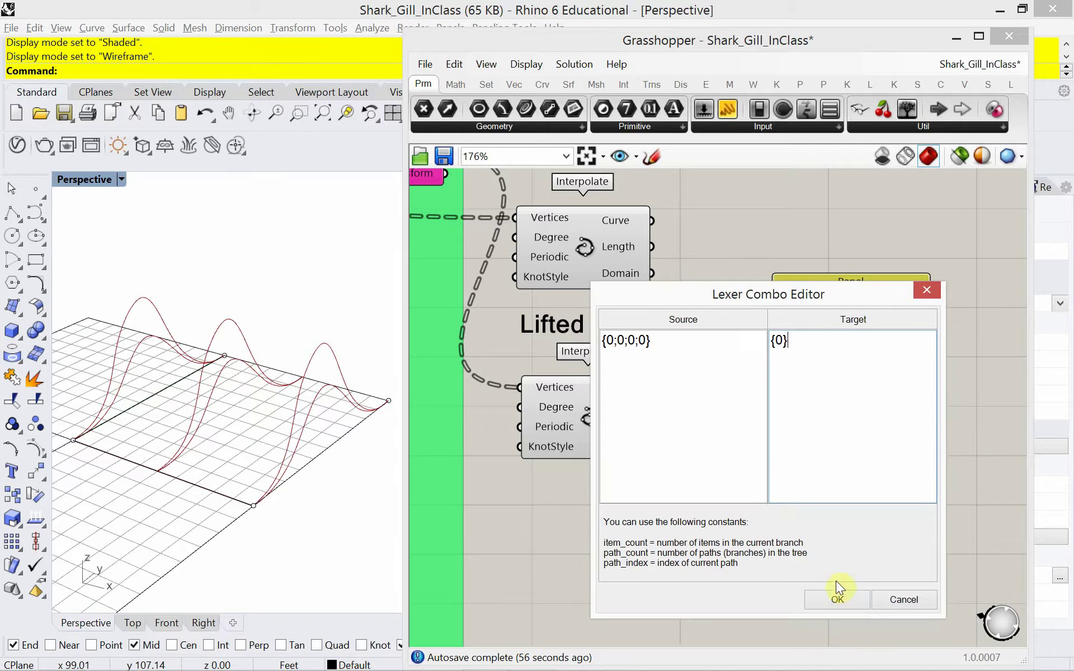
click(837, 597)
Add a Panel fed by the Path Mapper's output and align it beside the Path Mapper.
right_drag(870, 547, 746, 556)
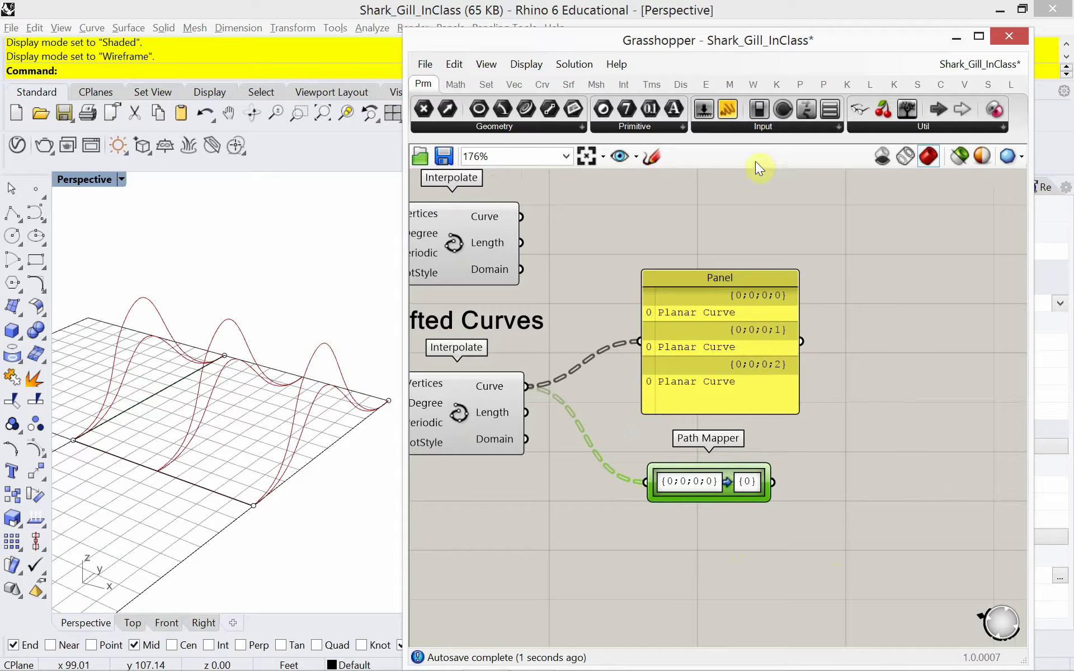
drag(729, 122, 884, 486)
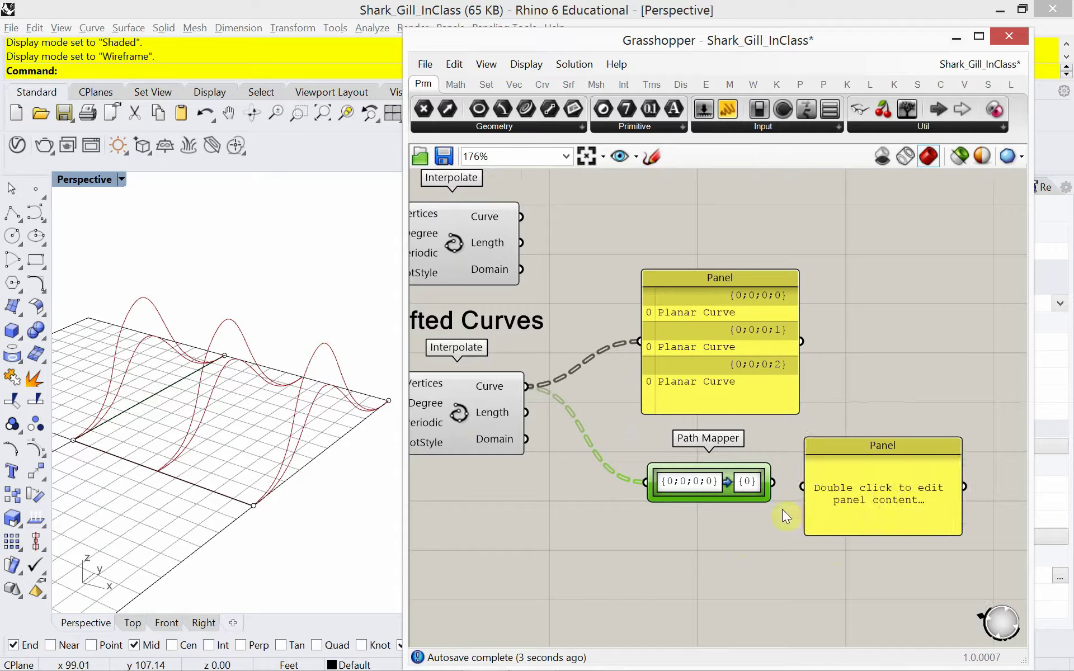
drag(776, 492, 804, 487)
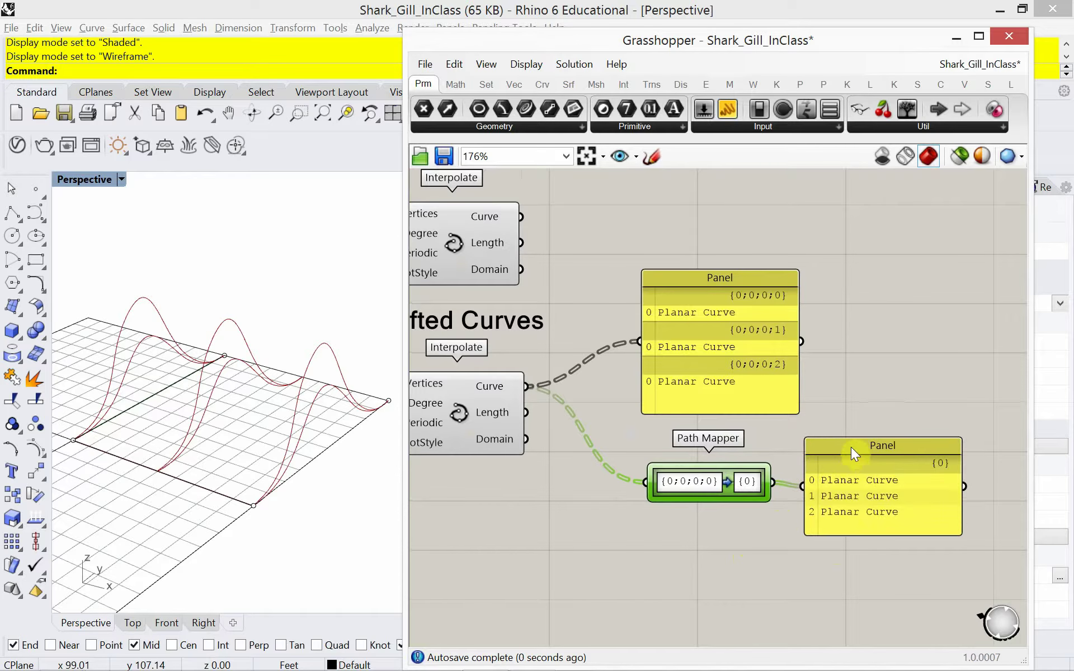
drag(851, 447, 868, 445)
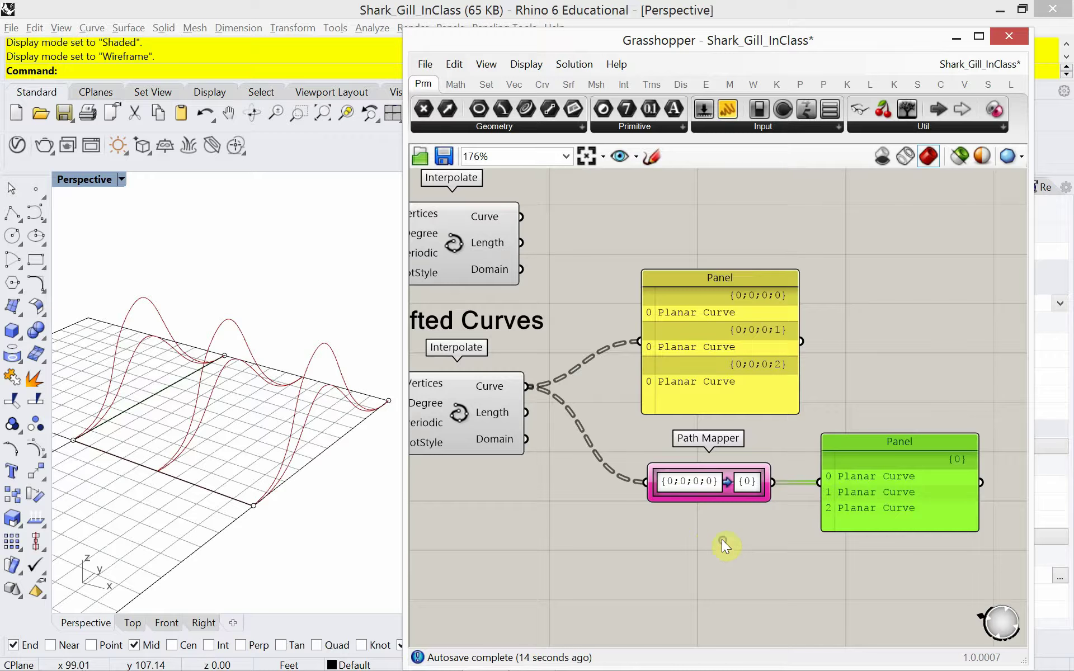
right_drag(721, 540, 641, 534)
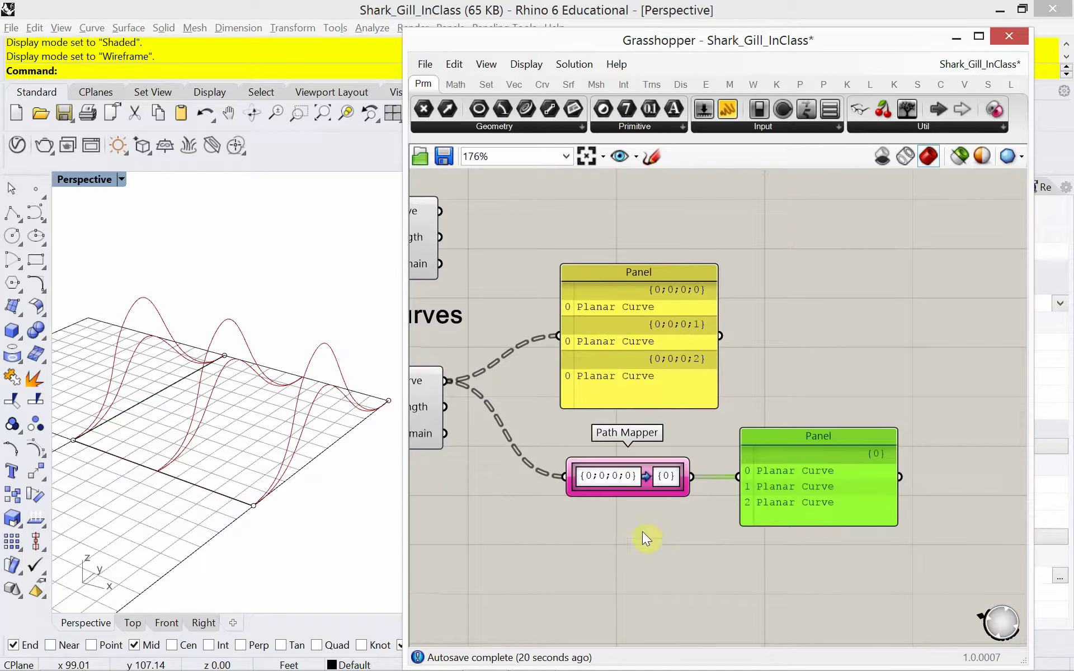
Add a Shift List component, move the mapped-curves Panel down, and connect the Path Mapper's output to the List input.
right_drag(703, 475, 653, 476)
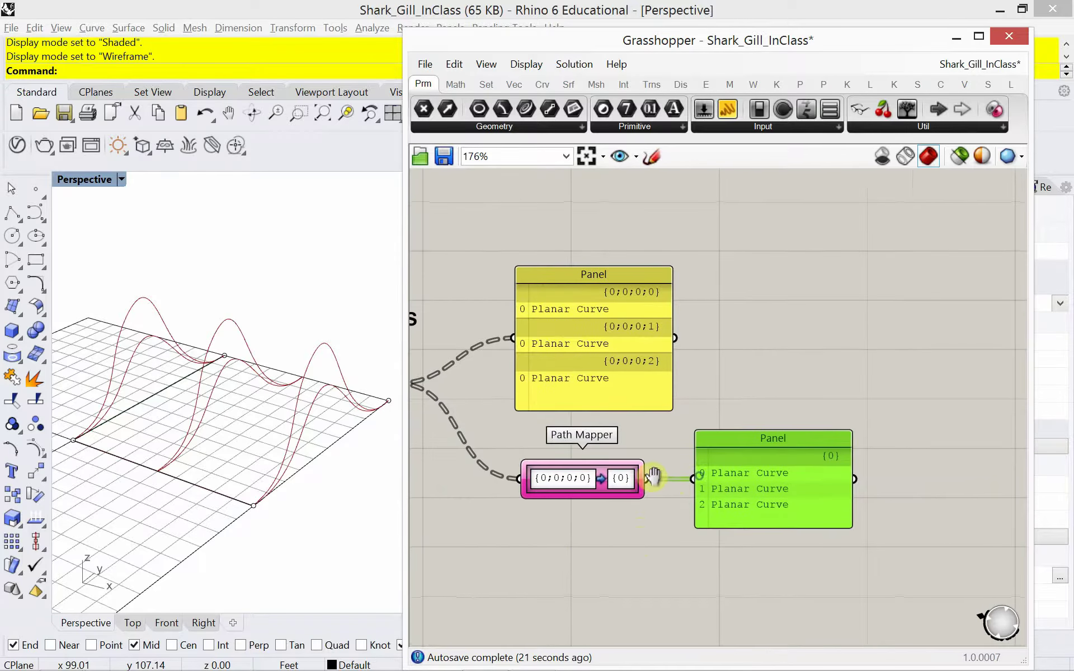
double_click(952, 438)
text(shift)
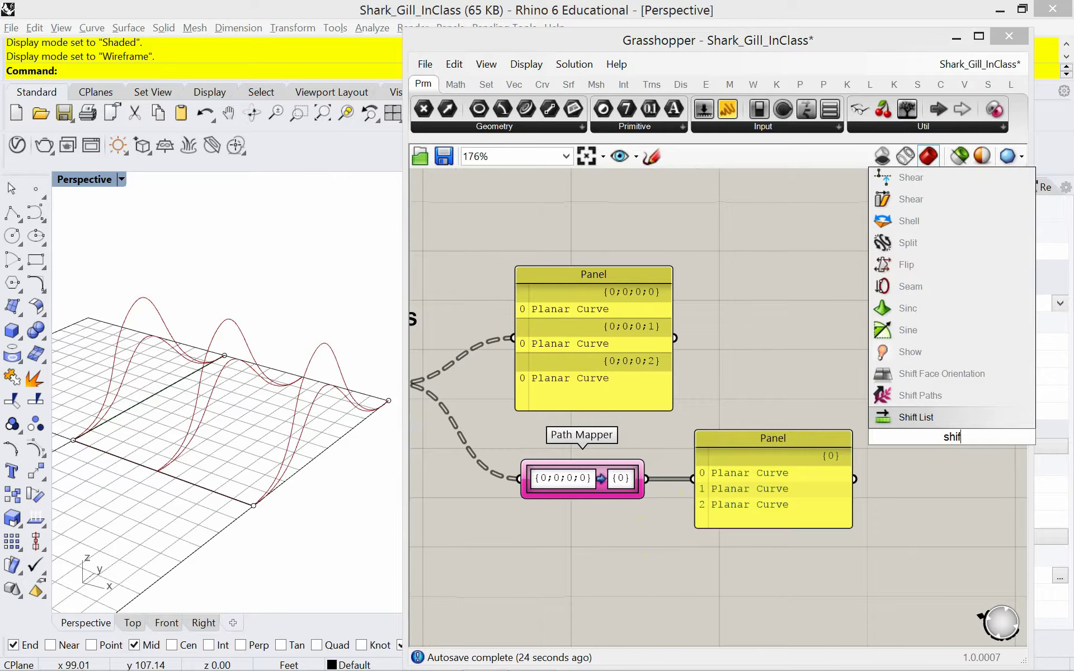
click(926, 417)
drag(939, 443, 948, 376)
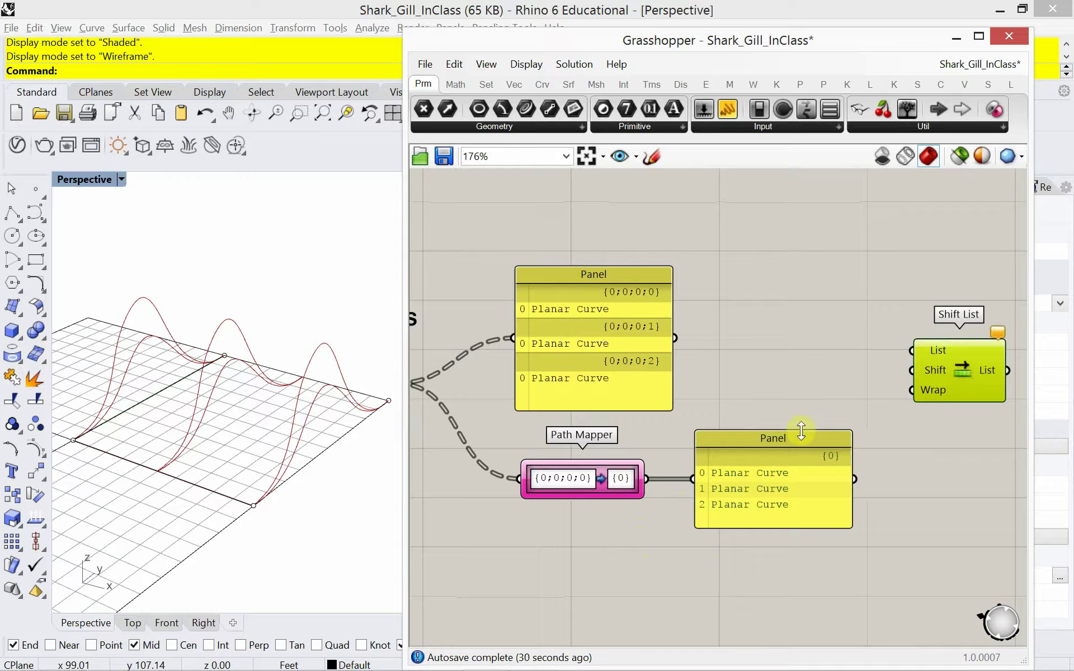
drag(791, 441, 806, 473)
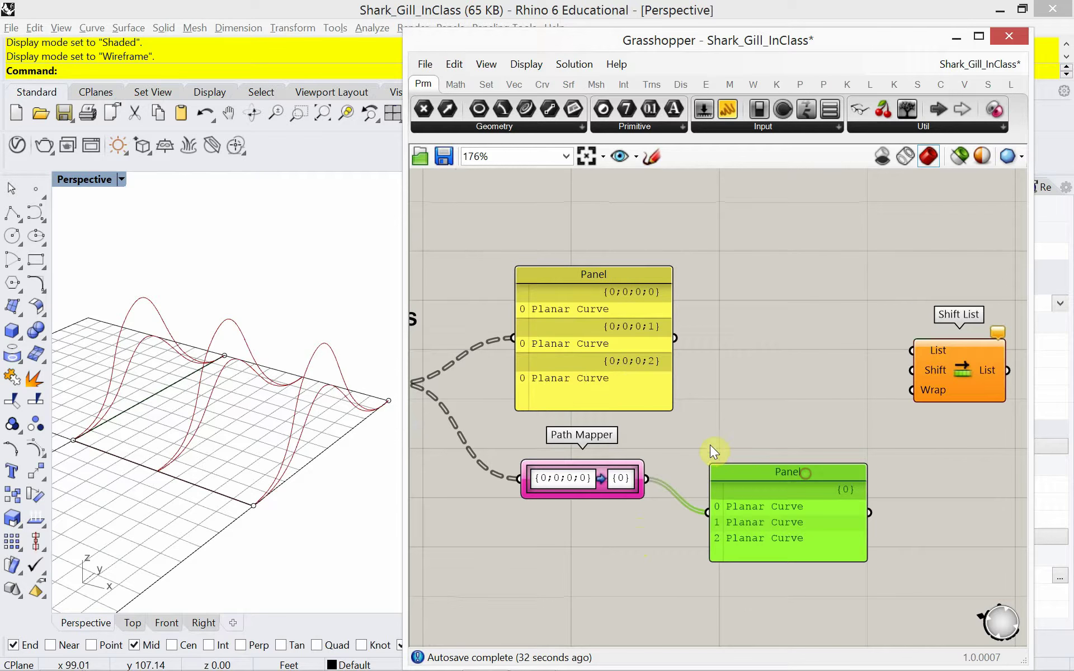
right_drag(710, 445, 716, 432)
drag(764, 455, 761, 483)
drag(654, 475, 915, 339)
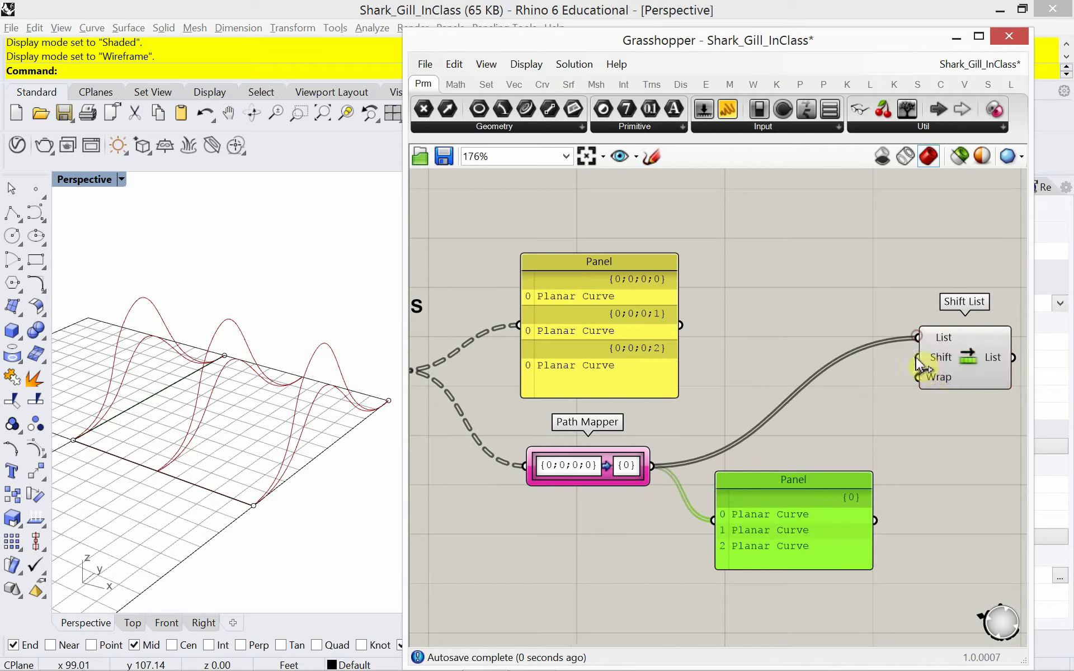
Add a Panel containing 1, shrink it, and connect it to the Shift List's Shift input.
mouse_move(927, 358)
double_click(787, 350)
text(pane)
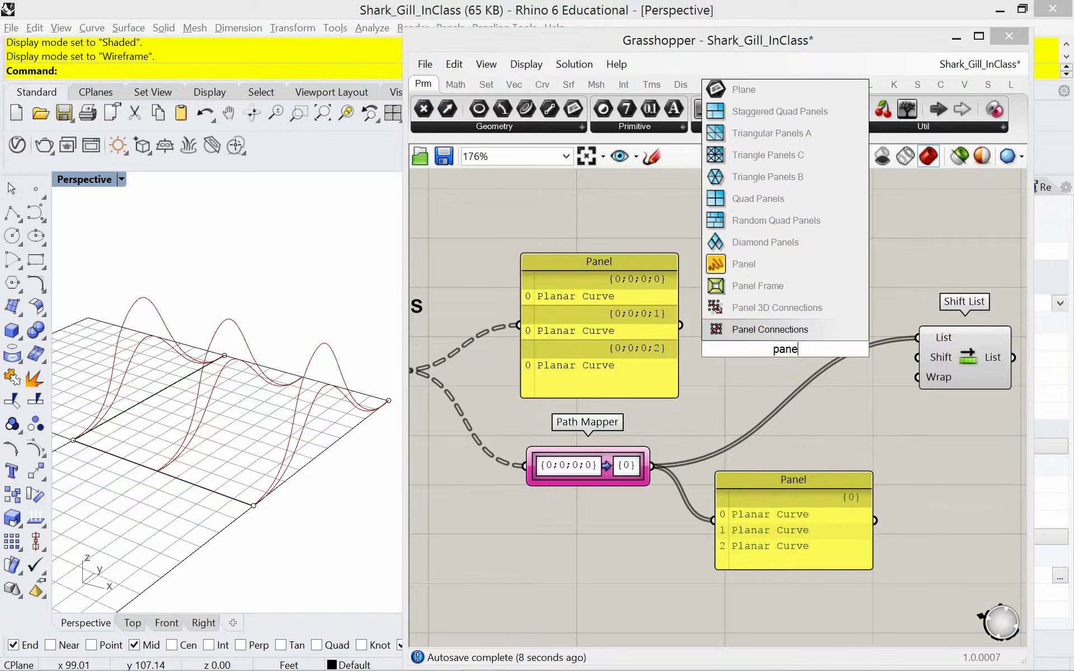
click(814, 263)
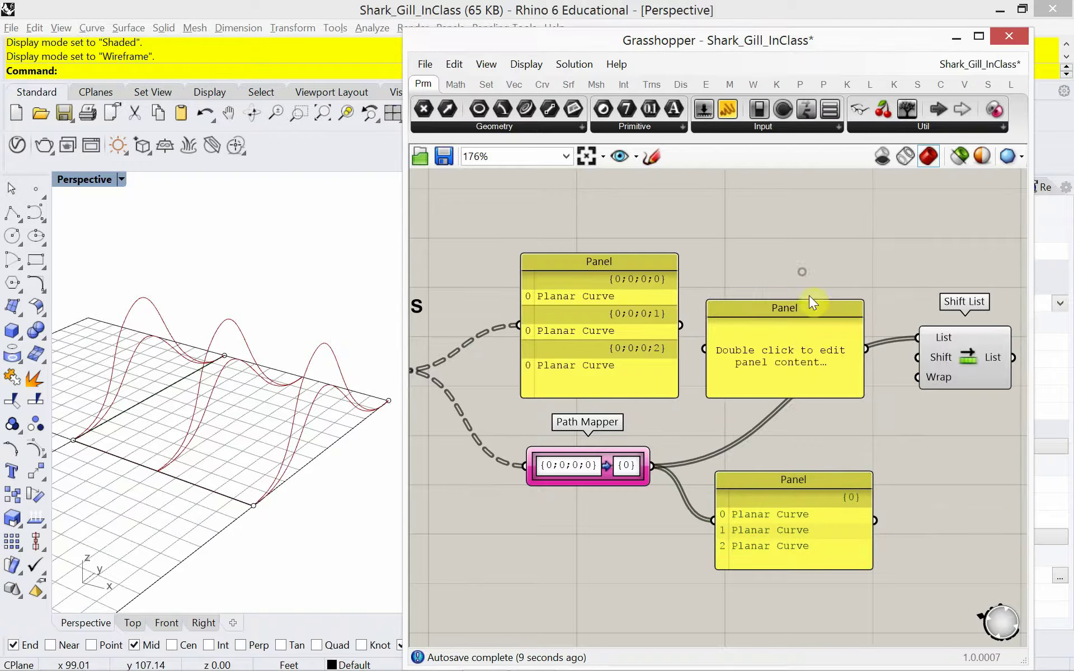
double_click(785, 355)
text(1)
click(864, 431)
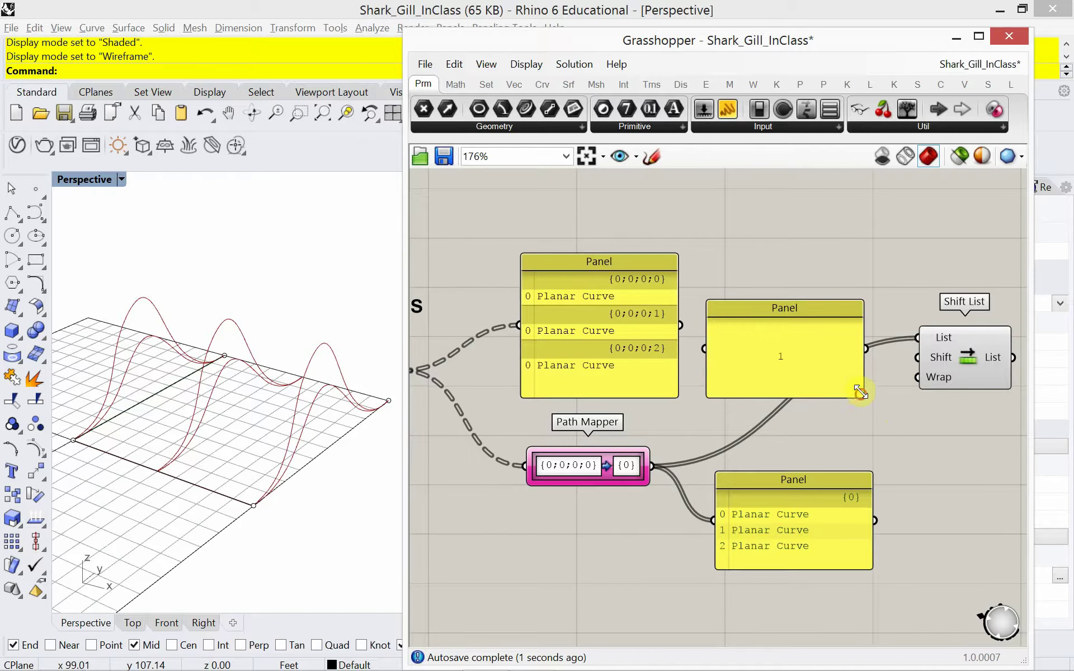
drag(863, 397, 918, 358)
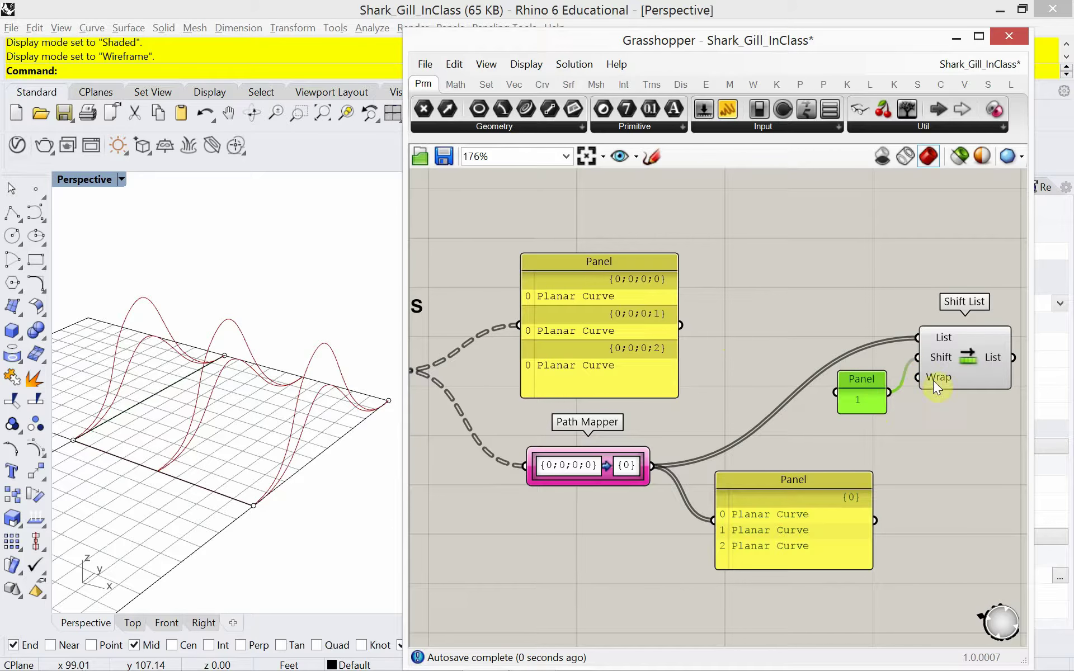
Select the Shift List component to examine its output curves in the viewport.
right_drag(995, 361, 877, 358)
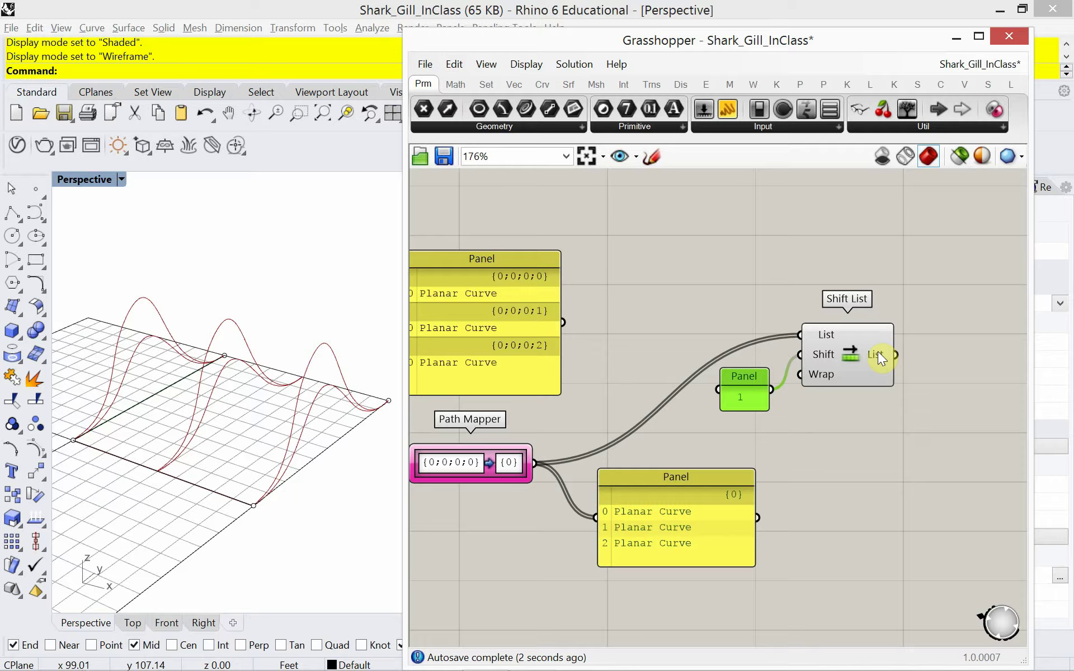
mouse_move(878, 351)
click(859, 365)
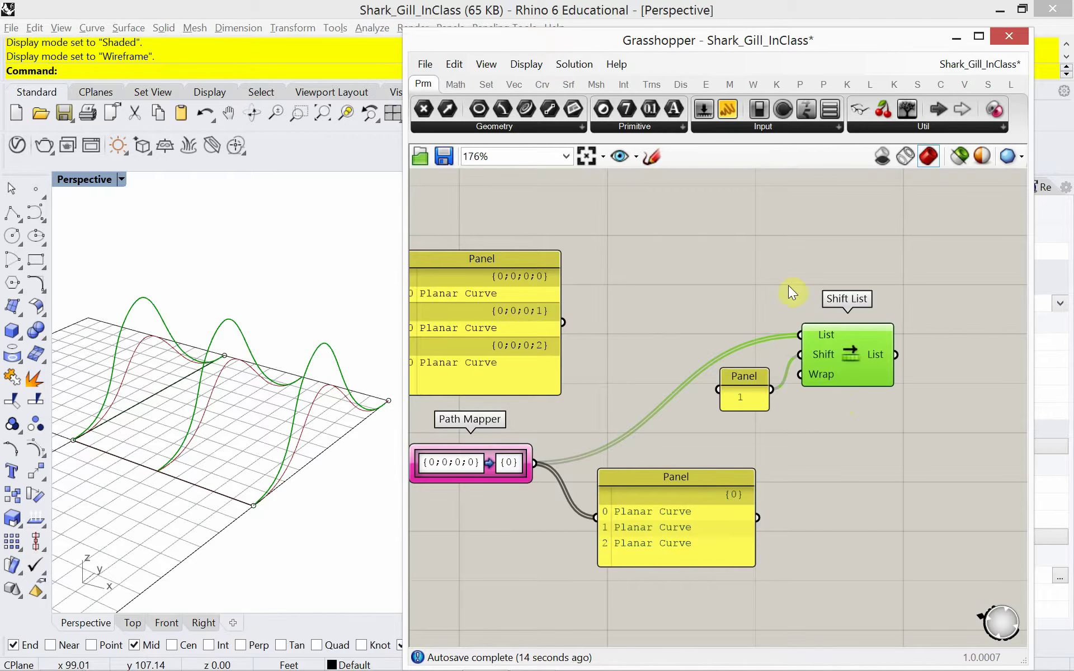
scroll(705, 310, down, 4)
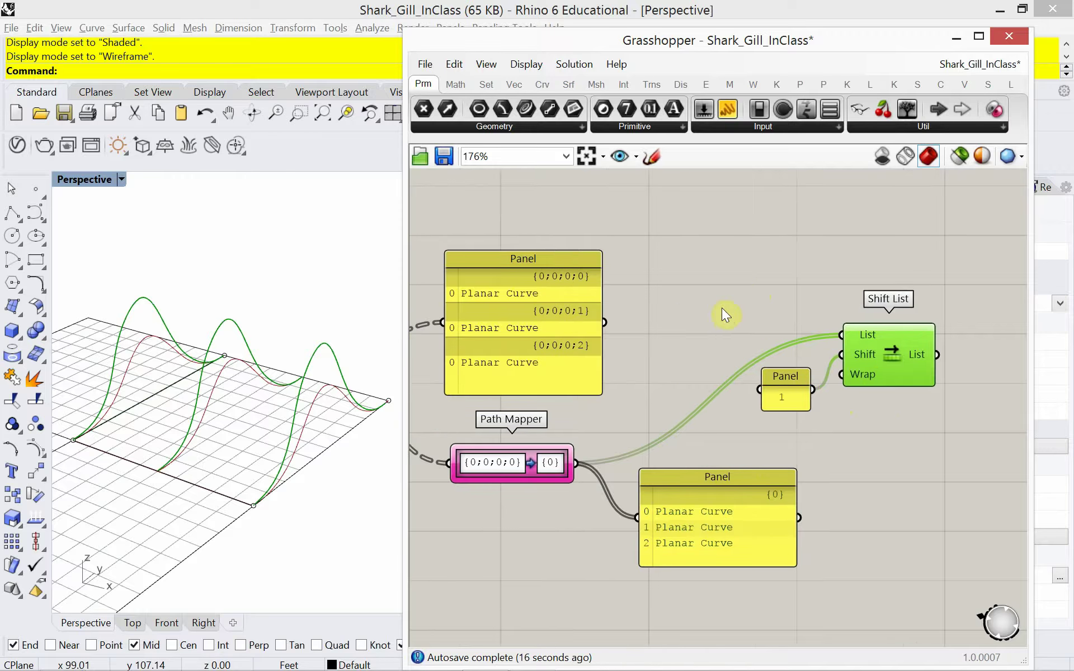
right_drag(695, 316, 716, 333)
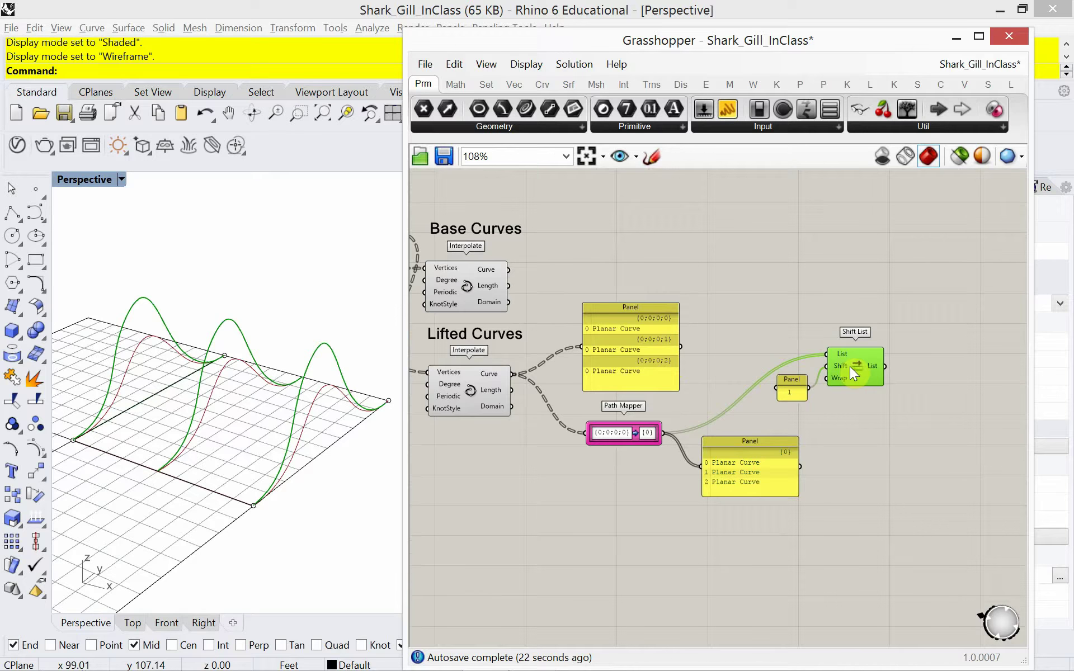
mouse_move(850, 367)
Try a Loft fed by both the Base Curves' Curve output and the shifted list, and delete it.
double_click(928, 306)
text(lo)
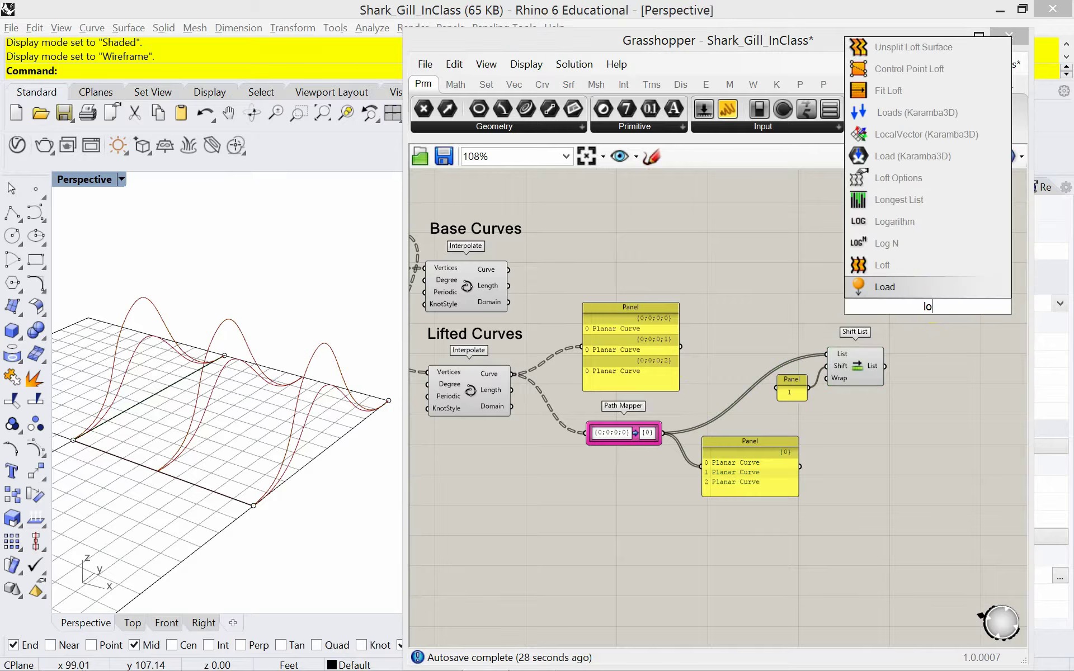
text(ft)
click(929, 291)
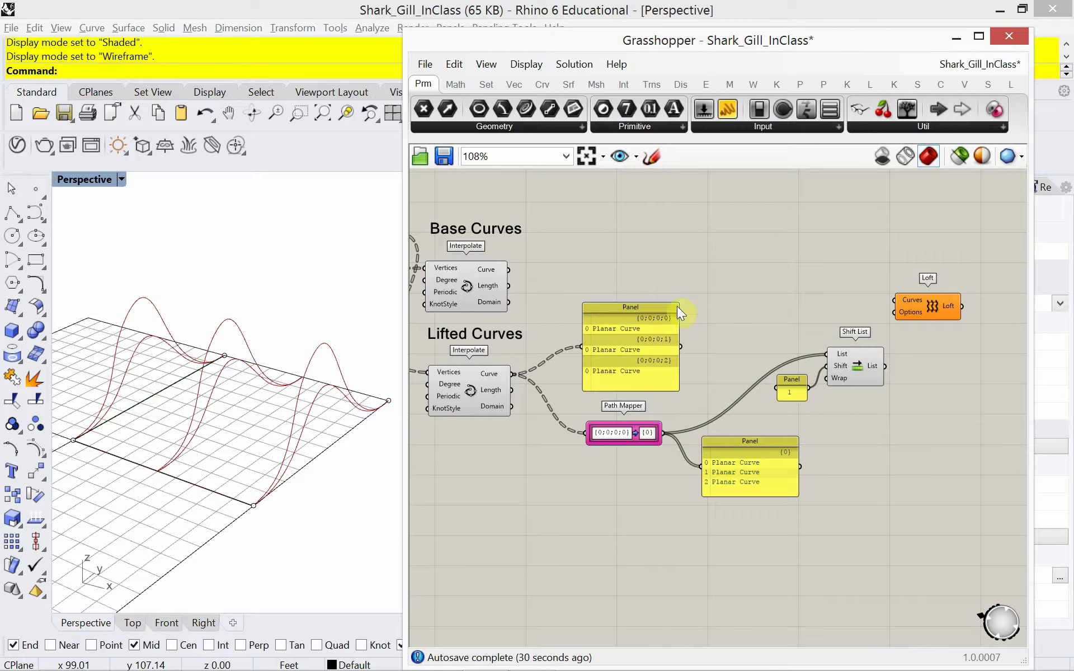
drag(508, 270, 943, 300)
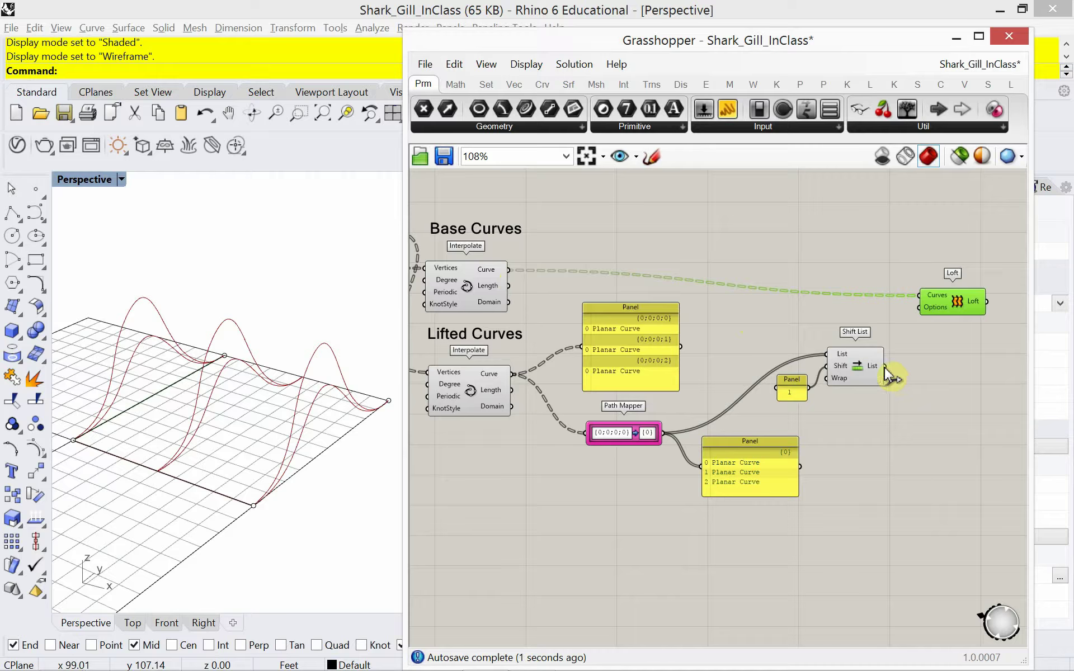
shift+drag(885, 366, 919, 295)
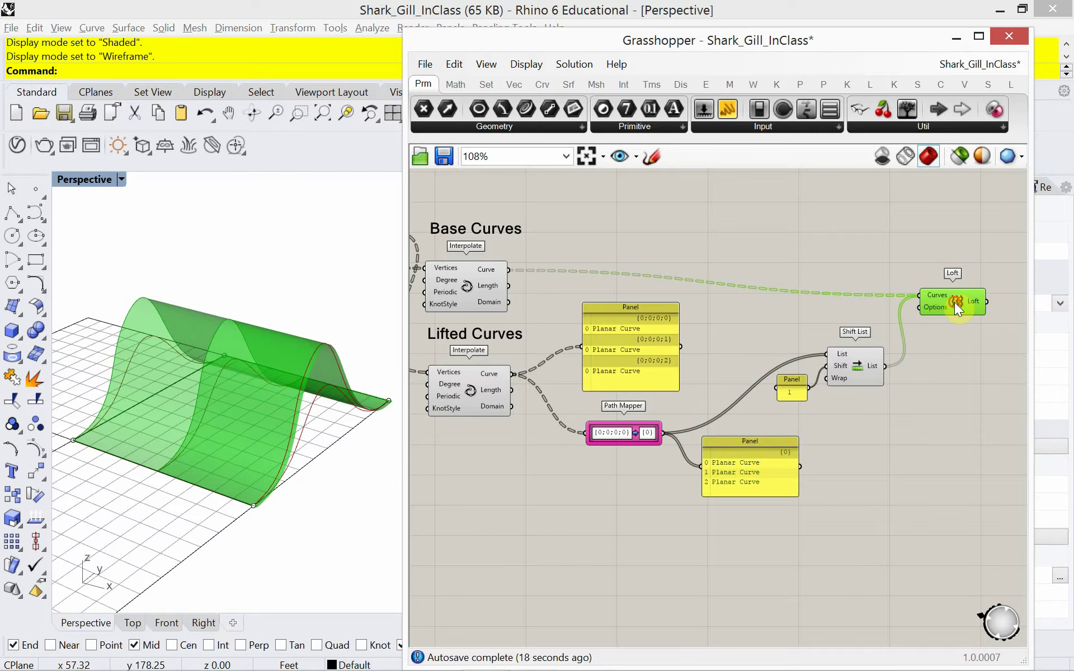
mouse_move(955, 302)
key(Delete)
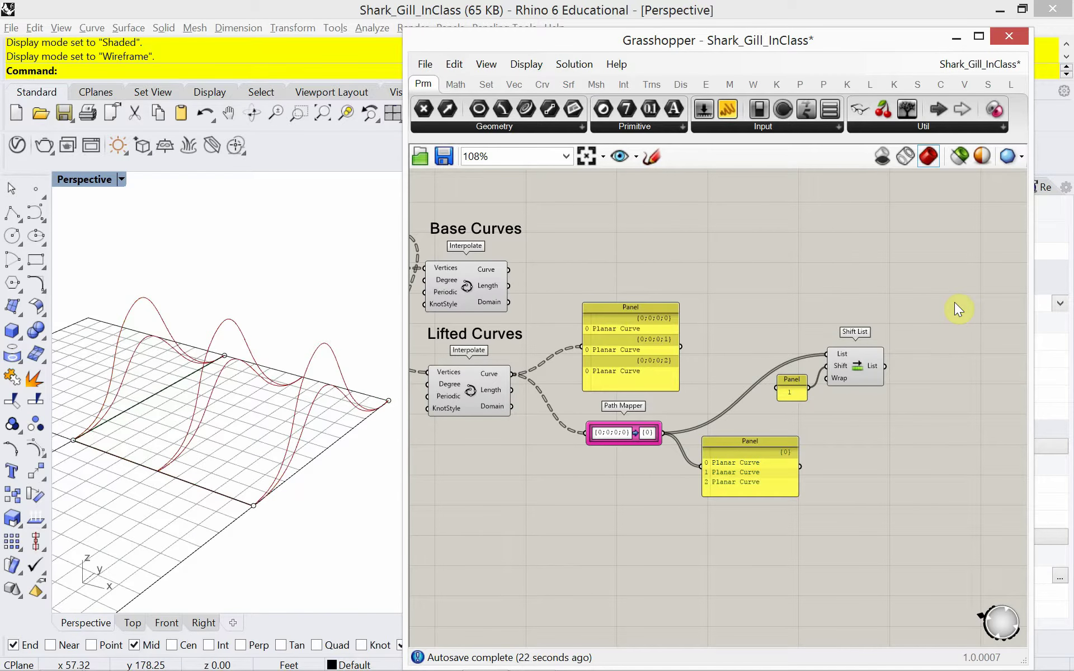
double_click(919, 329)
text(g)
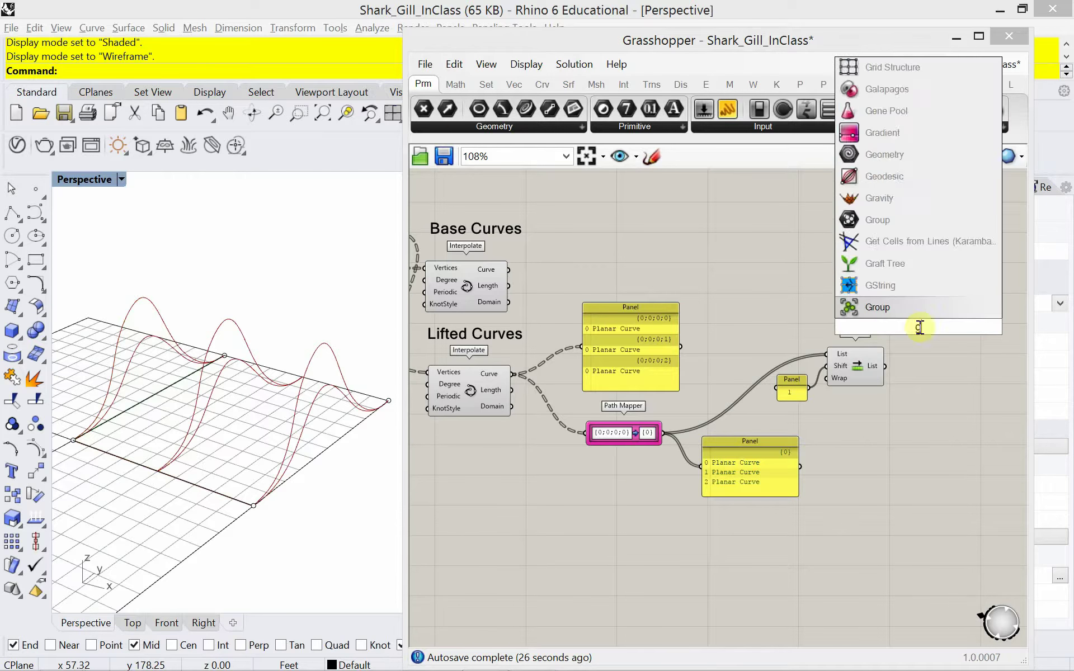
text(raft)
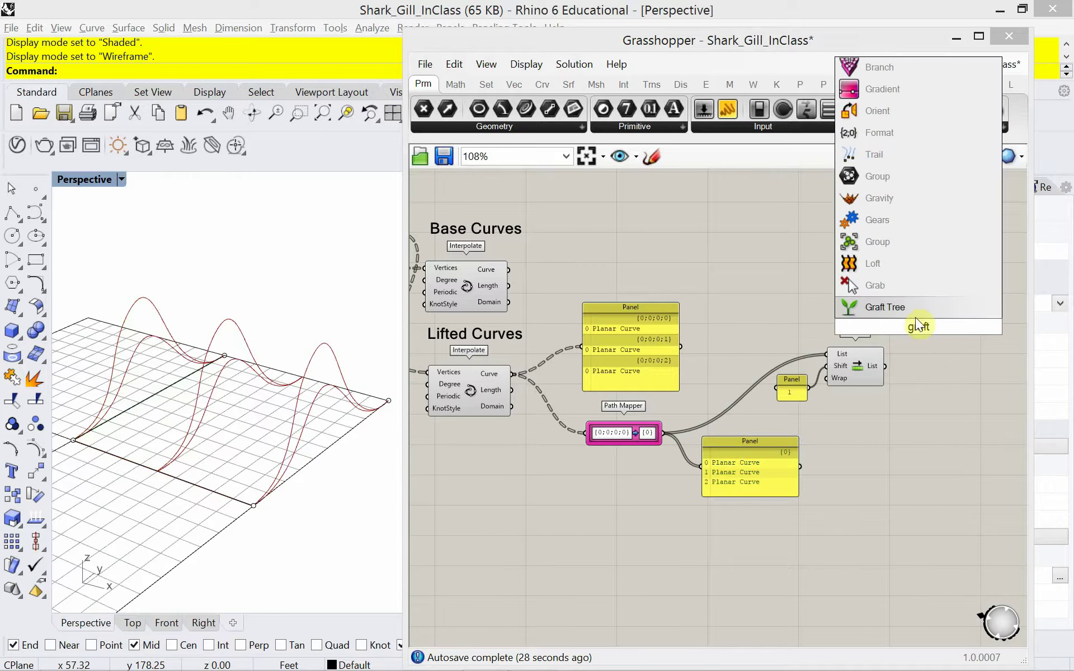
click(918, 427)
Add a Panel fed by the Shift List's List output and align it beside the component.
right_drag(914, 372, 809, 364)
drag(733, 117, 864, 347)
scroll(799, 371, up, 3)
drag(769, 349, 840, 315)
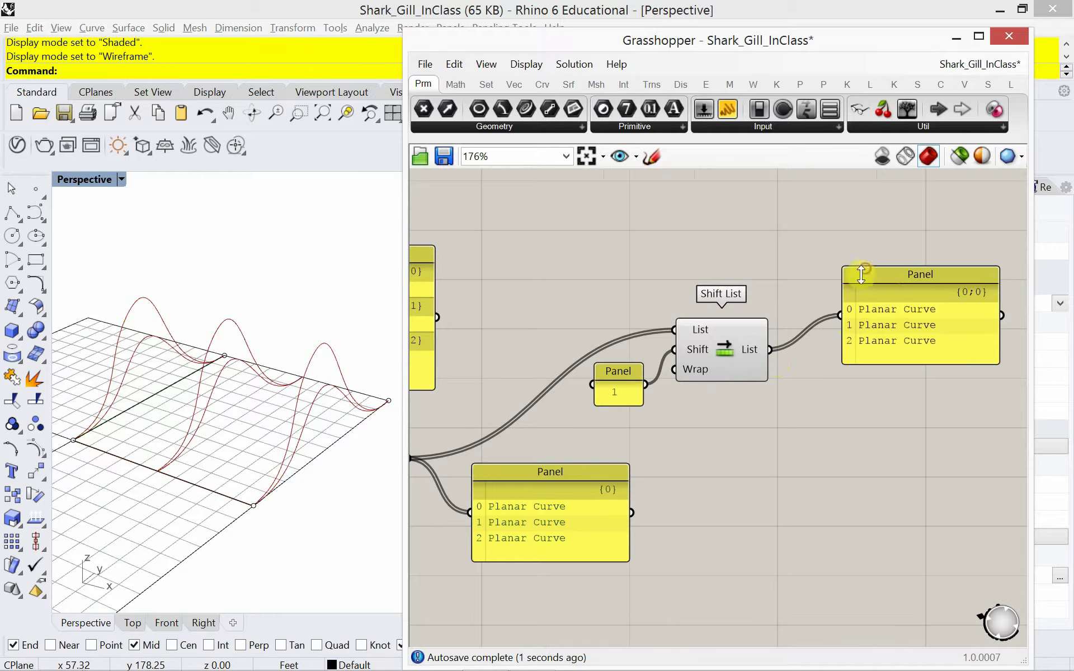
drag(865, 268, 877, 296)
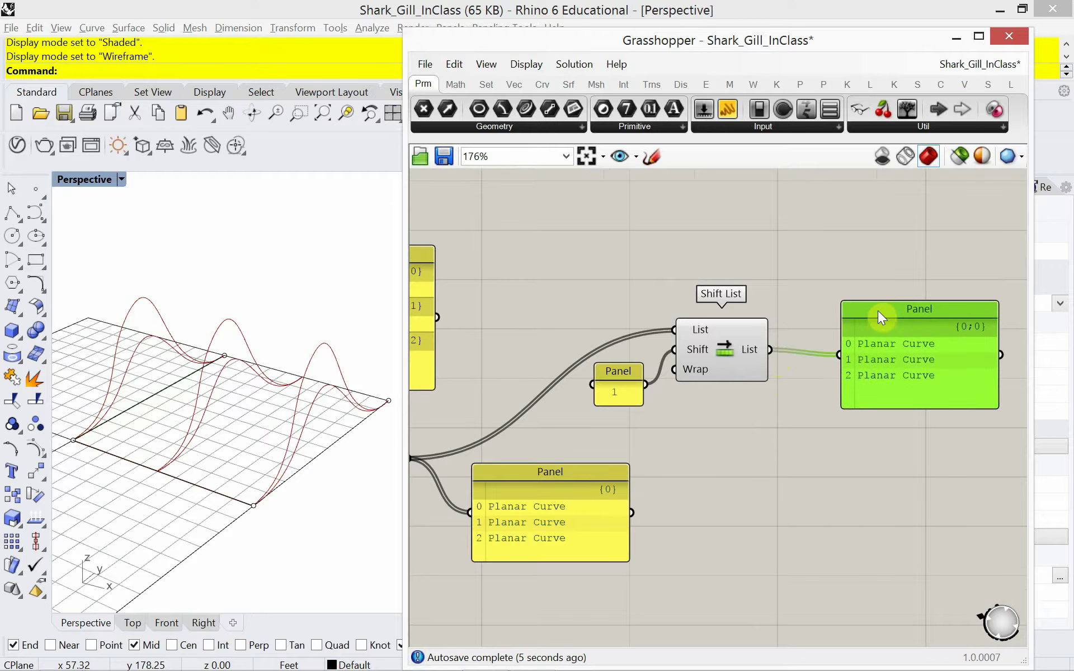
Add a second Path Mapper component below the Shift List.
scroll(840, 342, down, 5)
right_drag(745, 368, 771, 380)
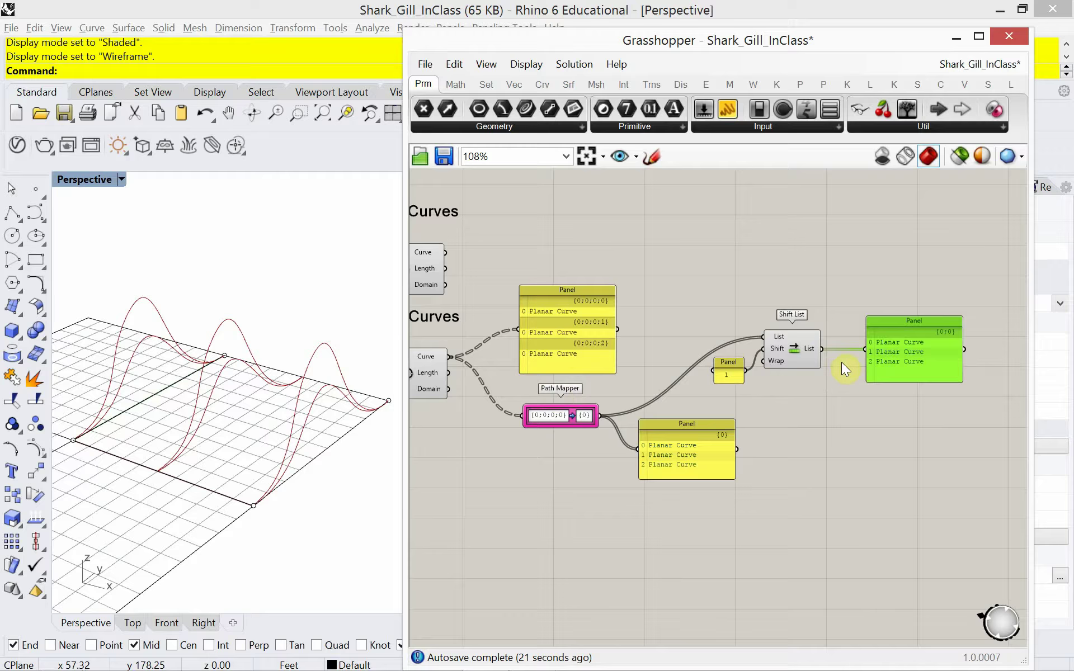
scroll(841, 362, up, 2)
double_click(841, 414)
text(path)
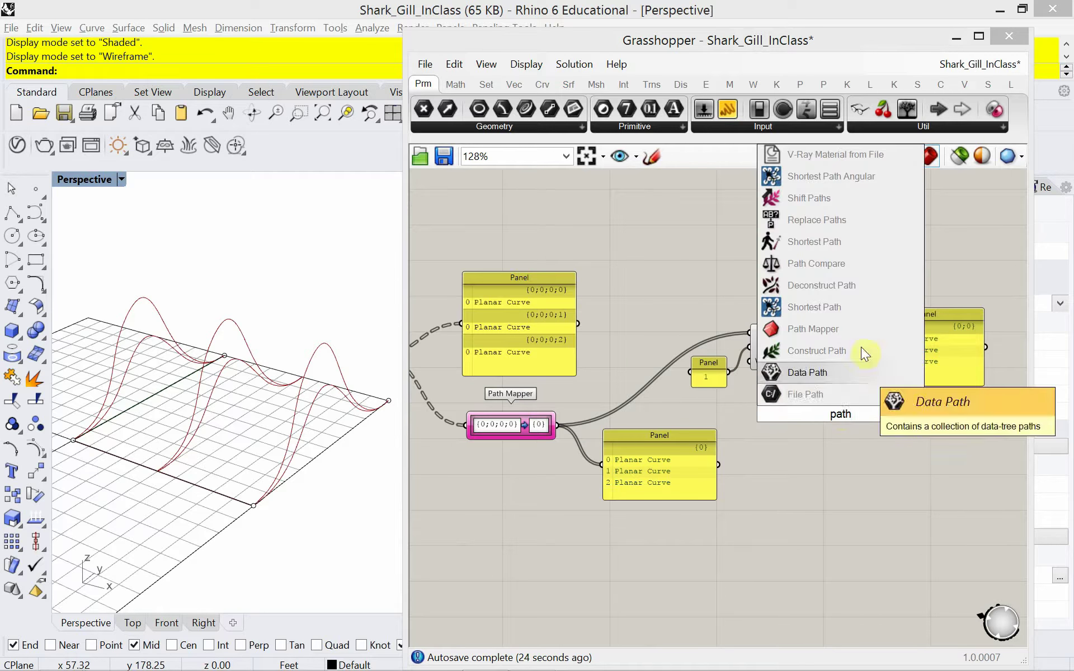
click(850, 326)
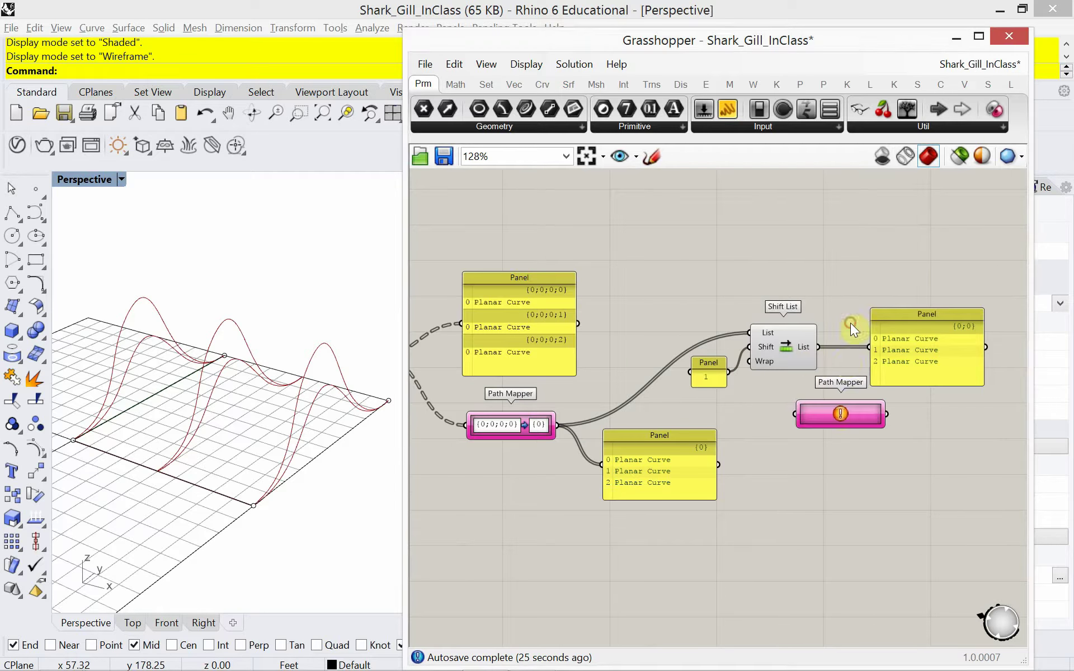
Try Graft on the Shift List's List output, enlarge and reposition its Panel, and switch Graft off again.
right_click(807, 346)
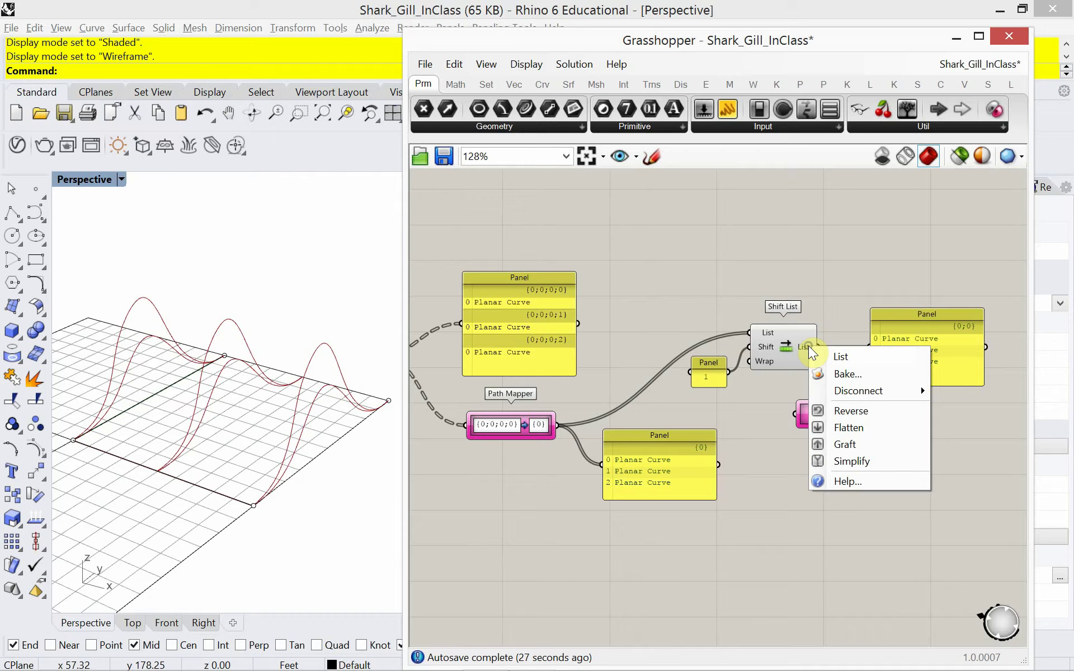
click(853, 440)
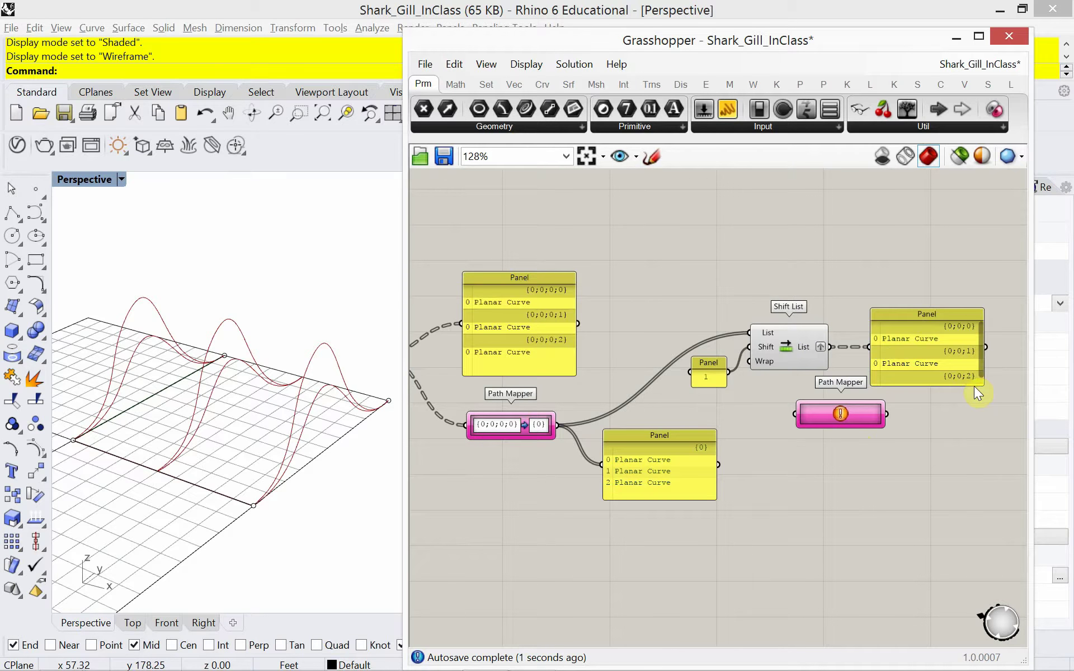
drag(976, 386, 996, 401)
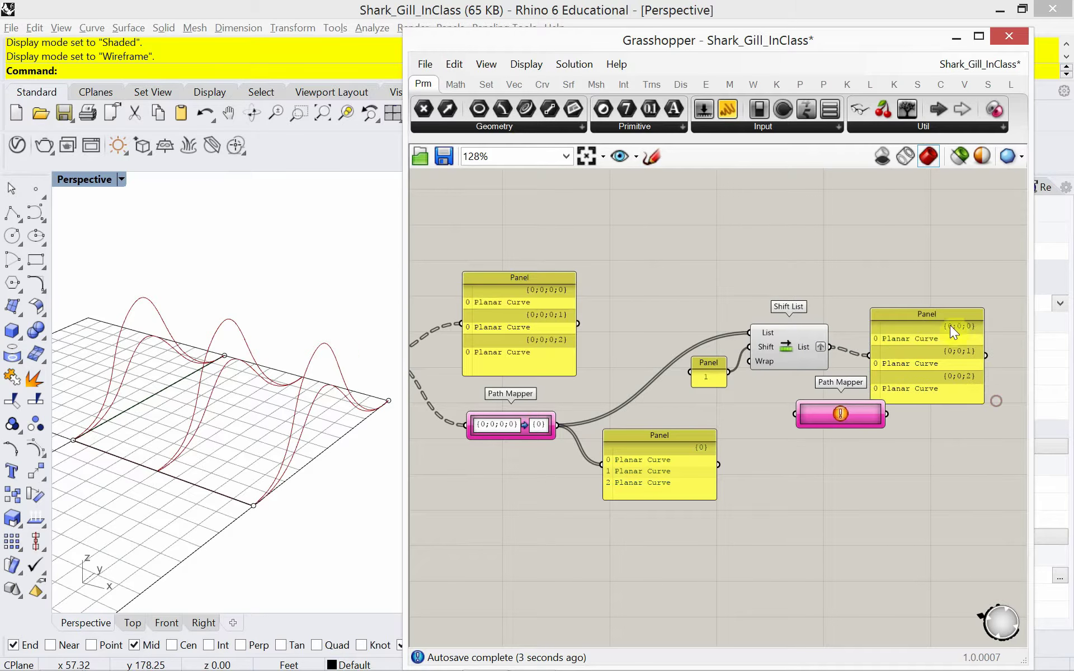
drag(952, 326, 974, 308)
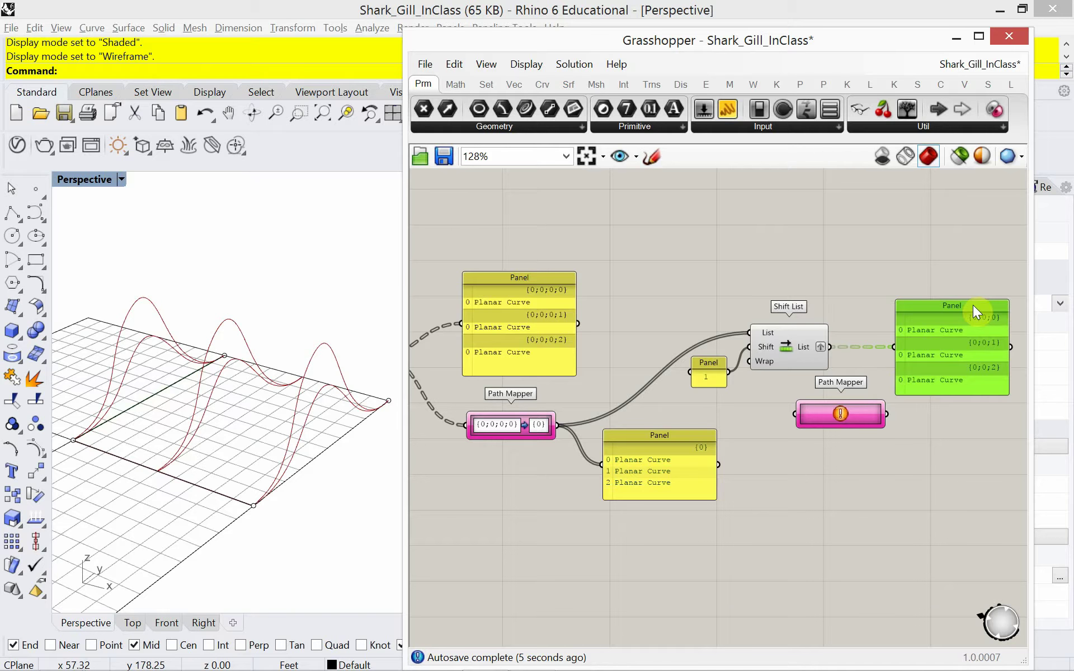
click(868, 485)
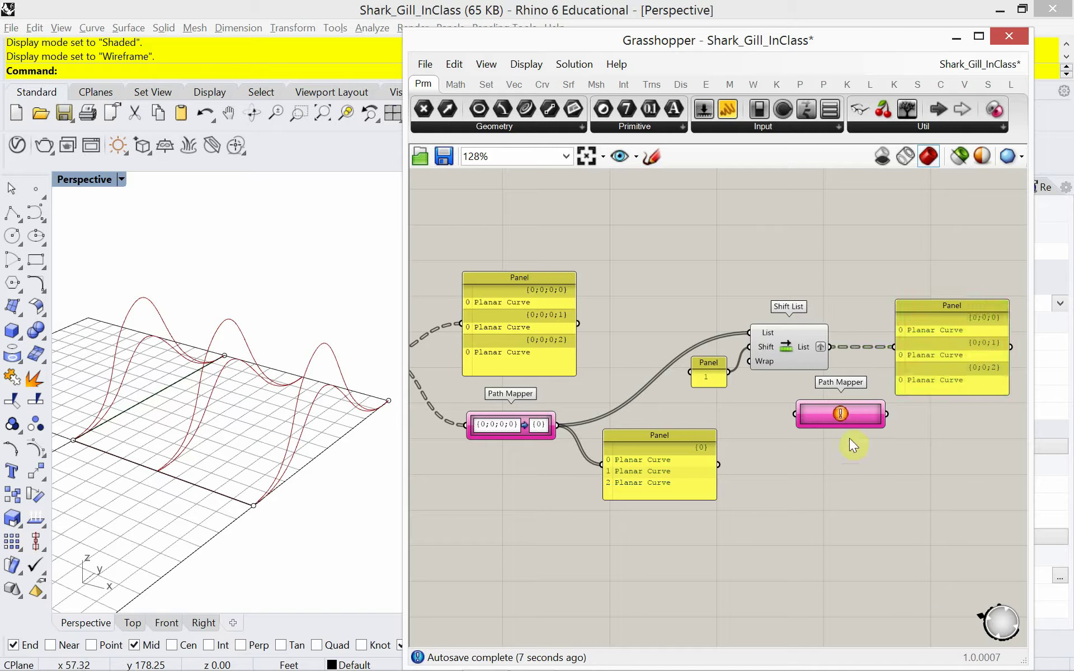
right_click(807, 347)
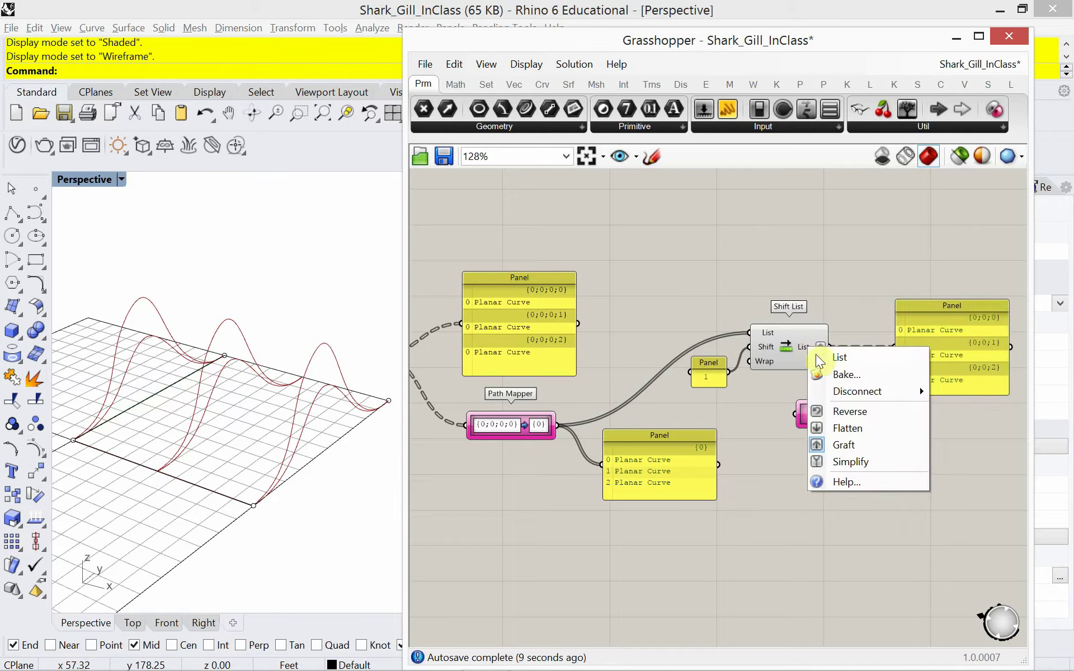
click(839, 446)
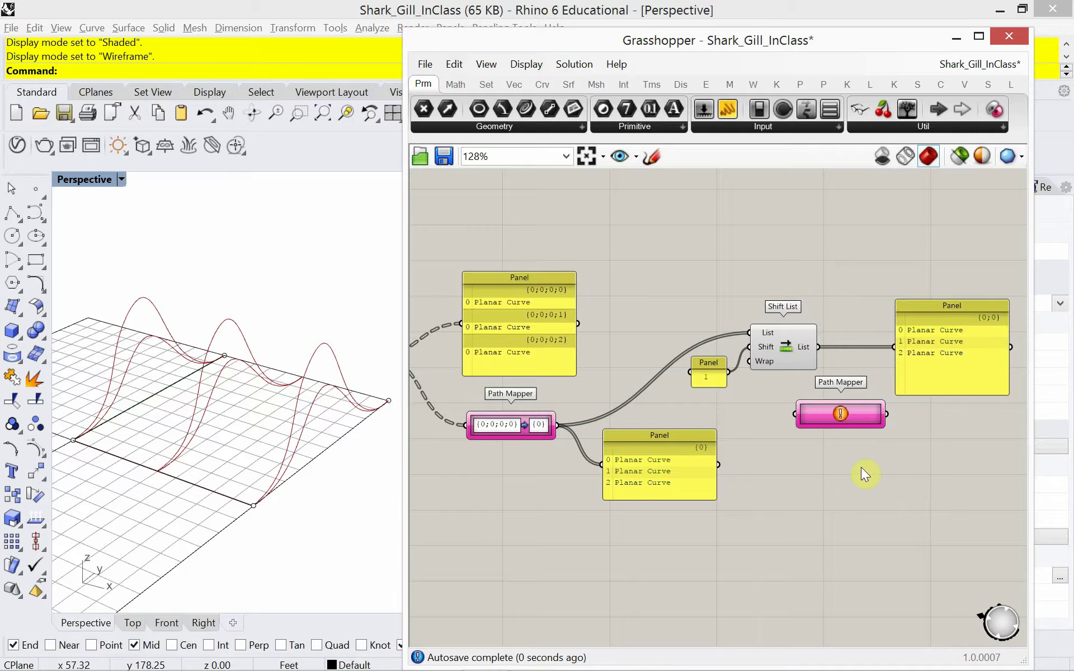
Feed the Shift List's List output into the second Path Mapper and enter {0;0}(item) as its source mapping.
drag(816, 350, 799, 417)
double_click(821, 423)
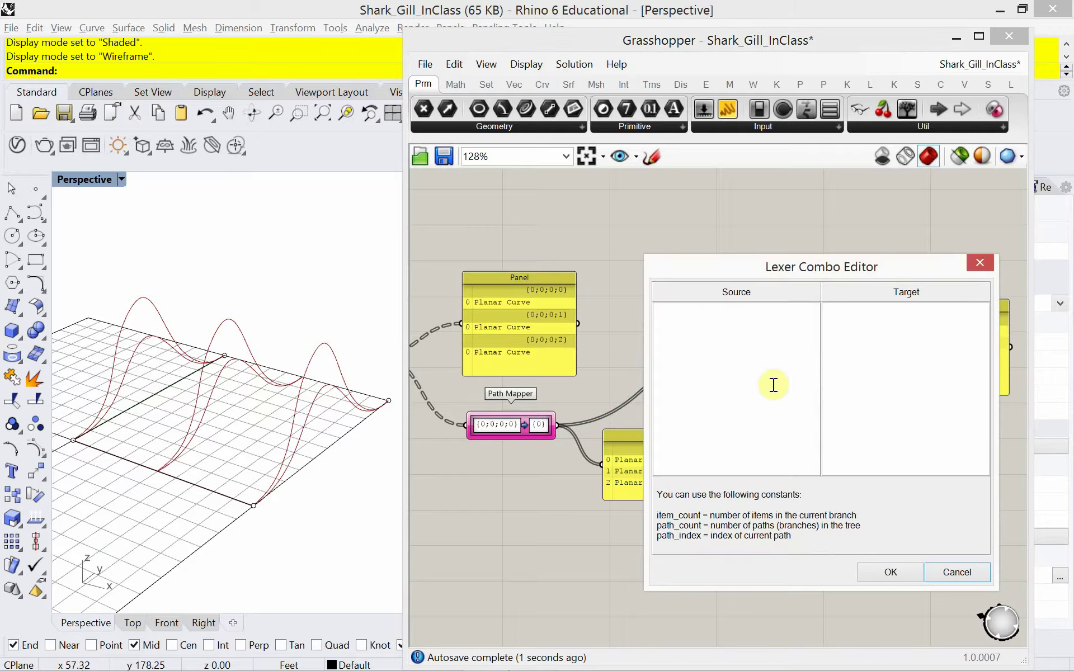
click(716, 327)
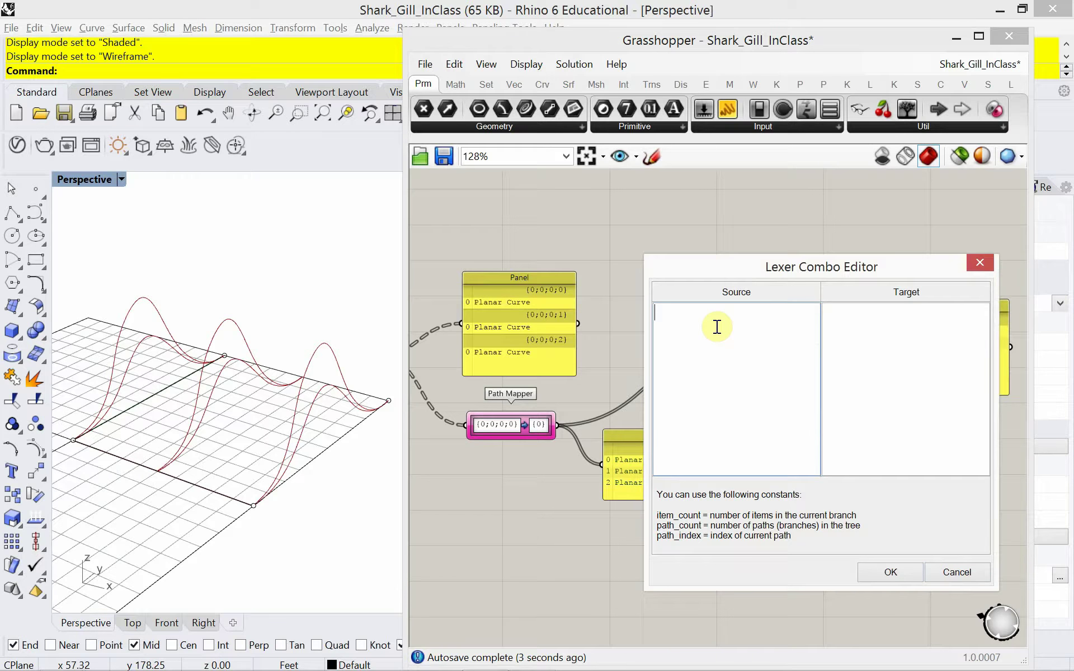
drag(713, 274, 693, 452)
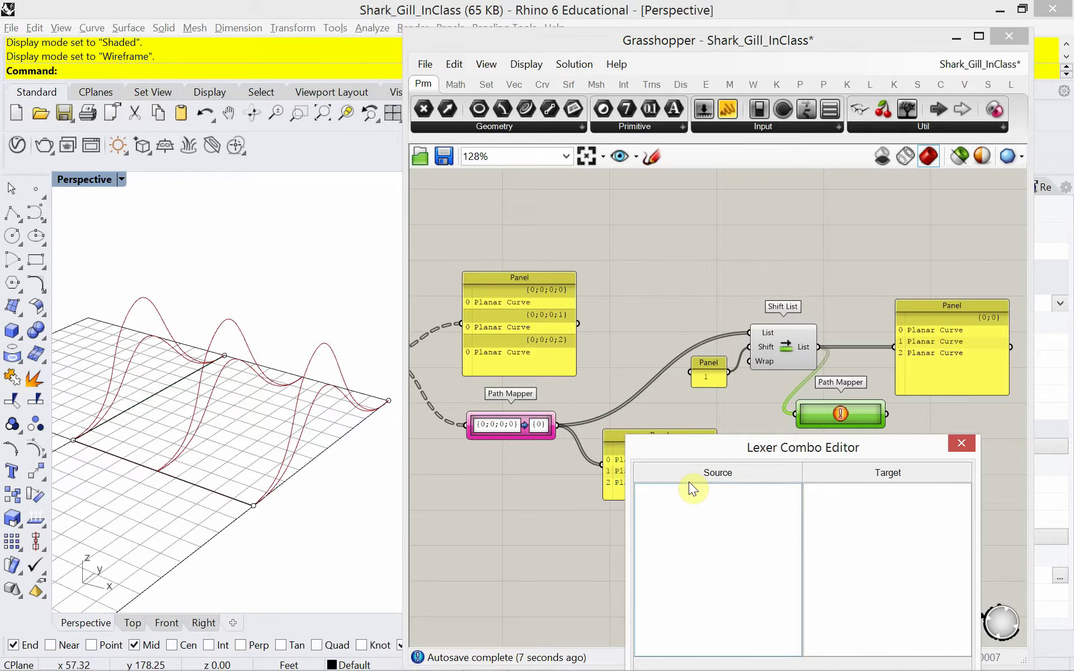
text({0;0})
text((item))
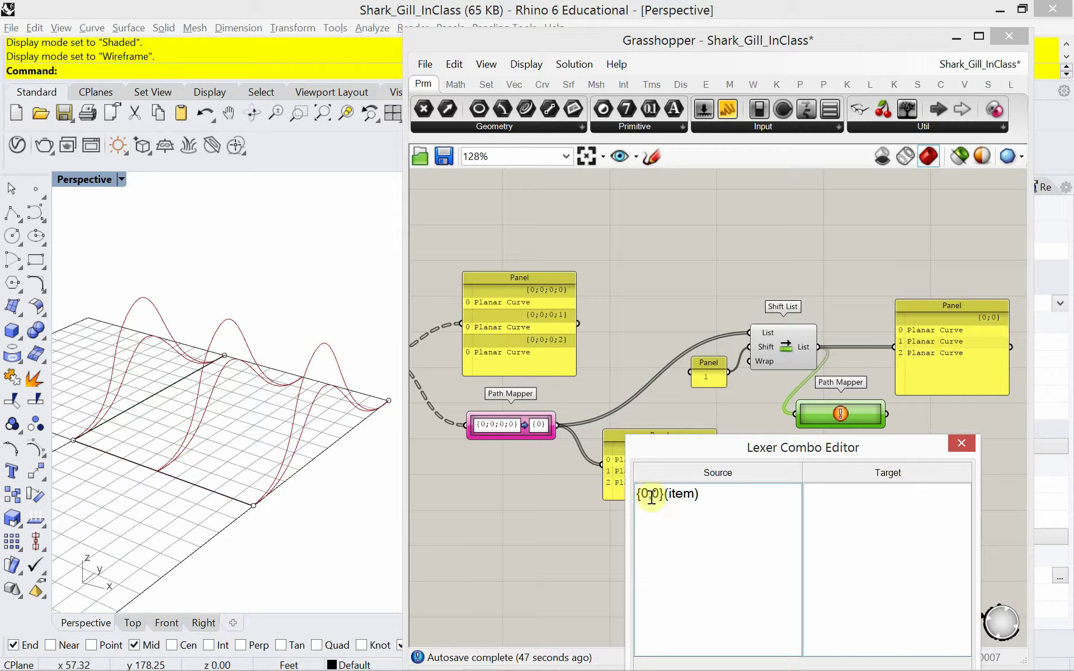
Set the second Path Mapper's target mapping to {0;item}, apply it, and feed the mapper's output into the Panel beside the Shift List.
click(817, 496)
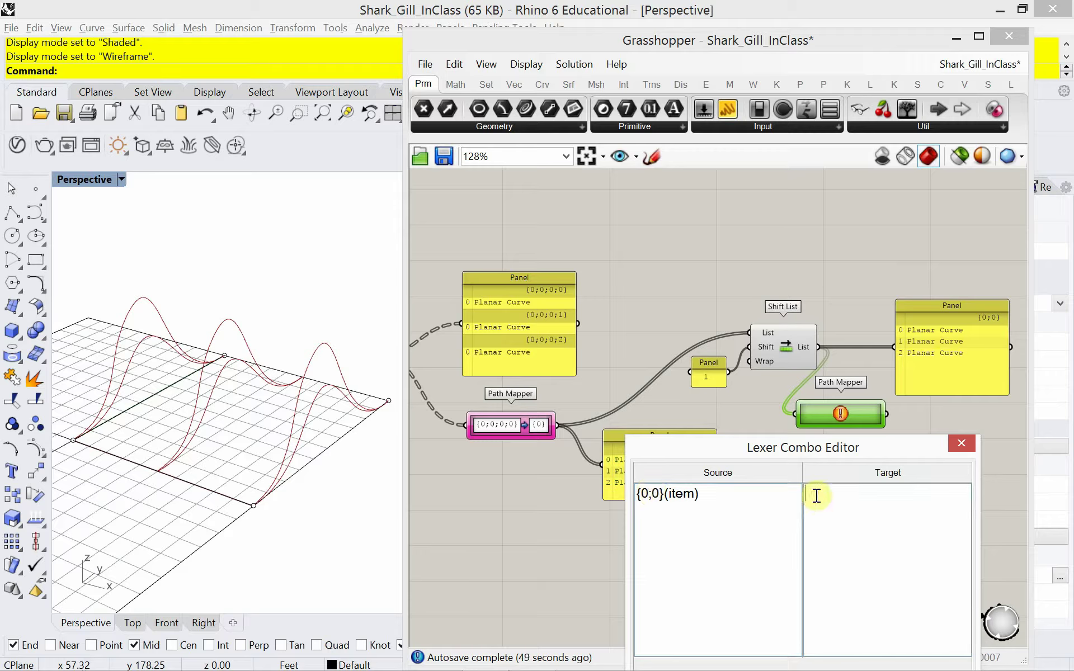
text({)
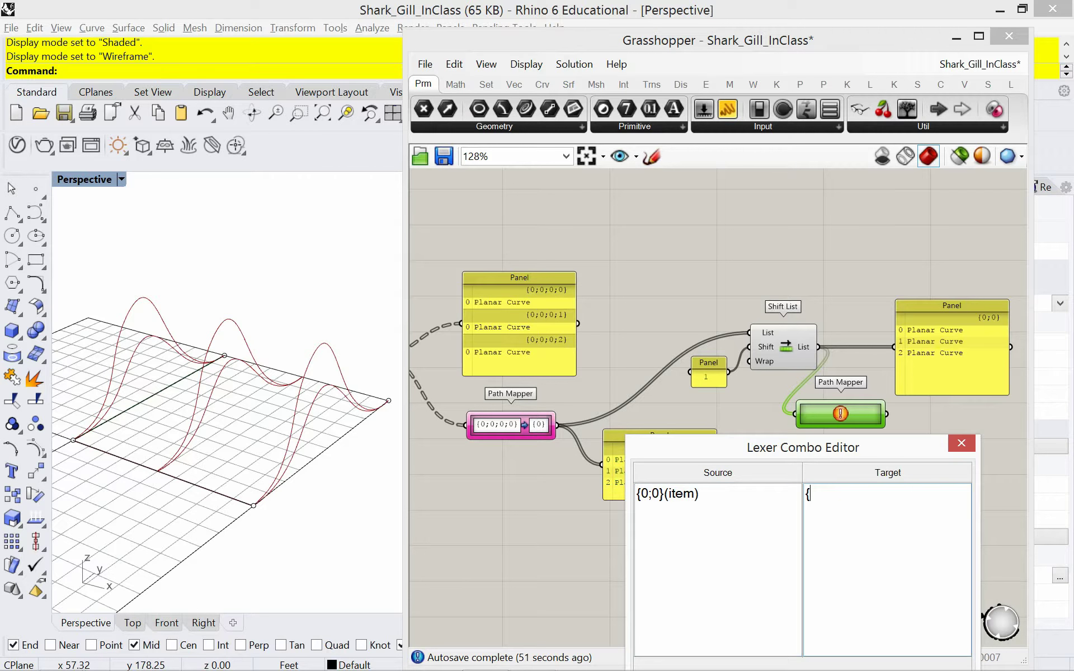
text(0;item})
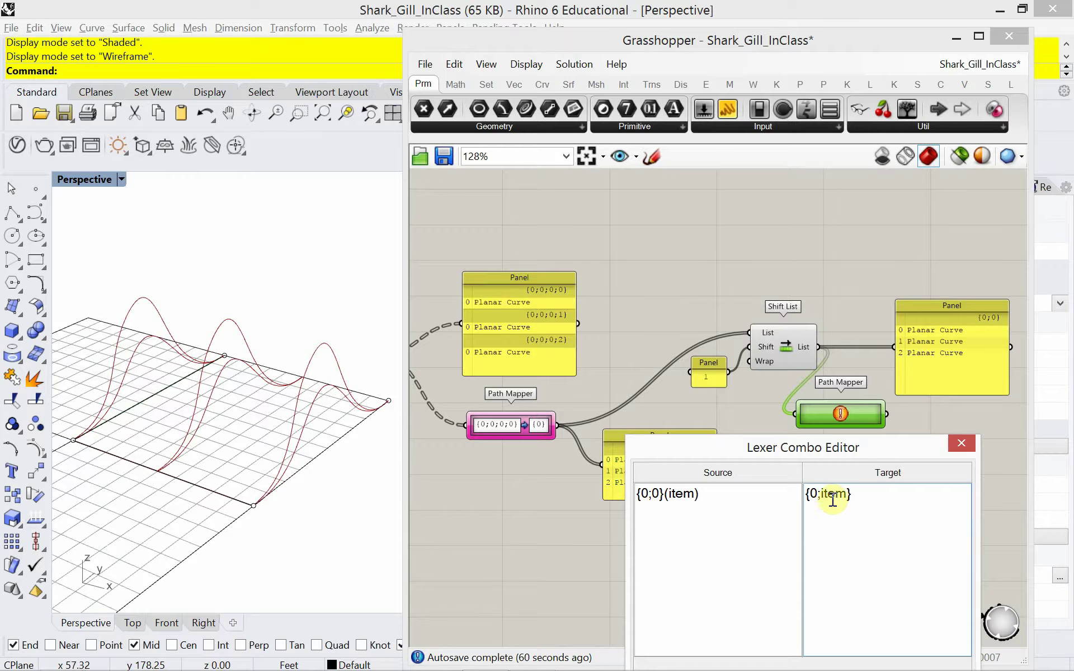
drag(820, 455, 609, 263)
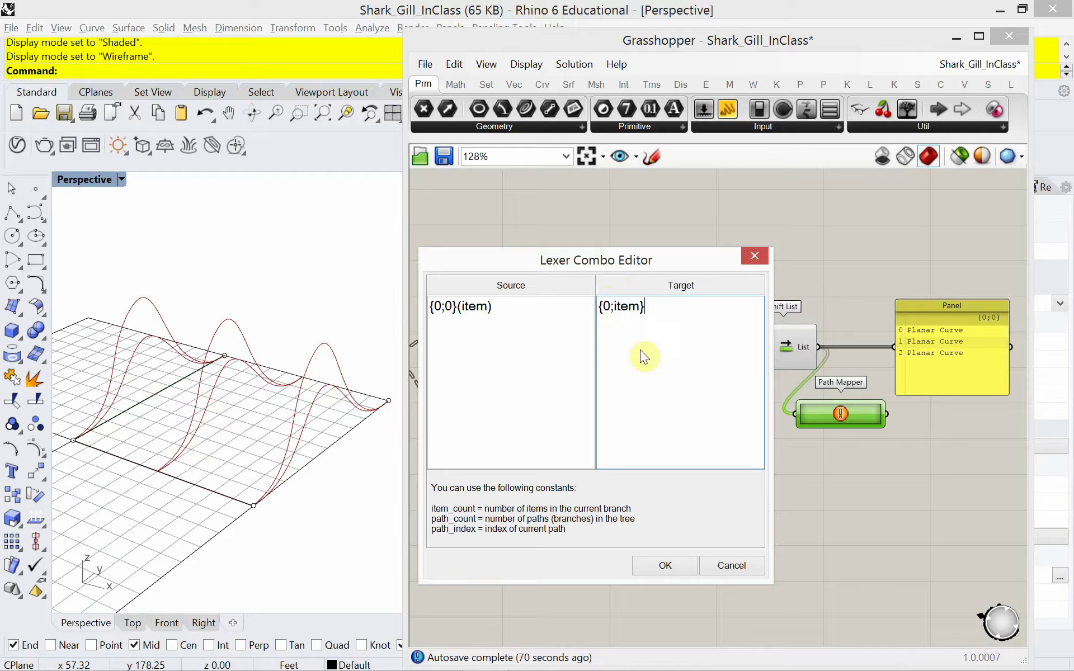
click(682, 566)
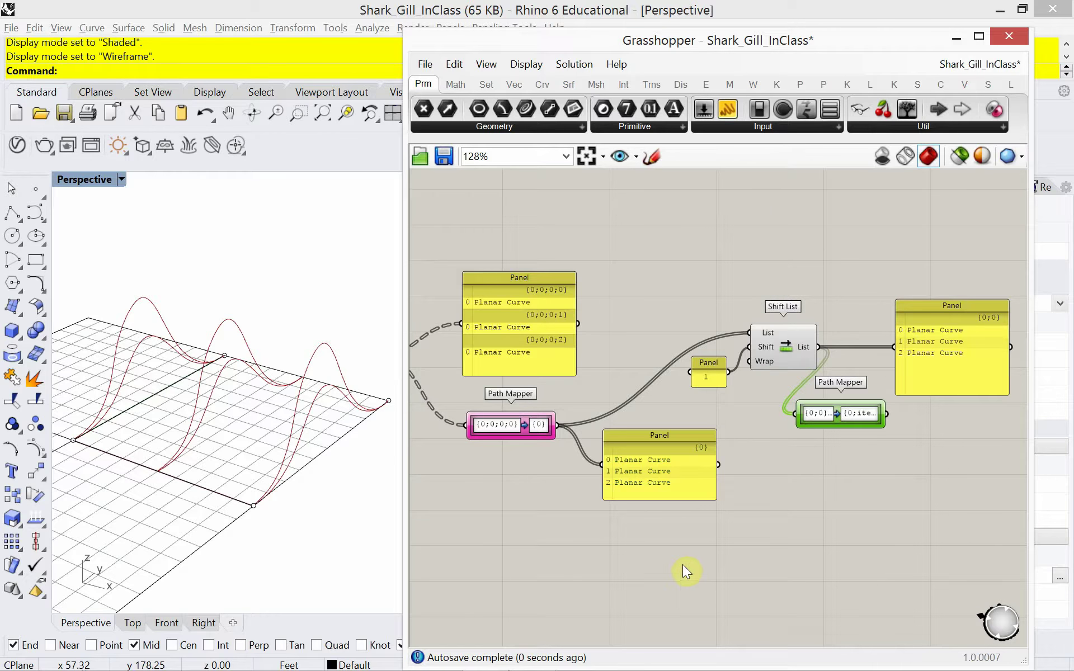
drag(894, 415, 895, 347)
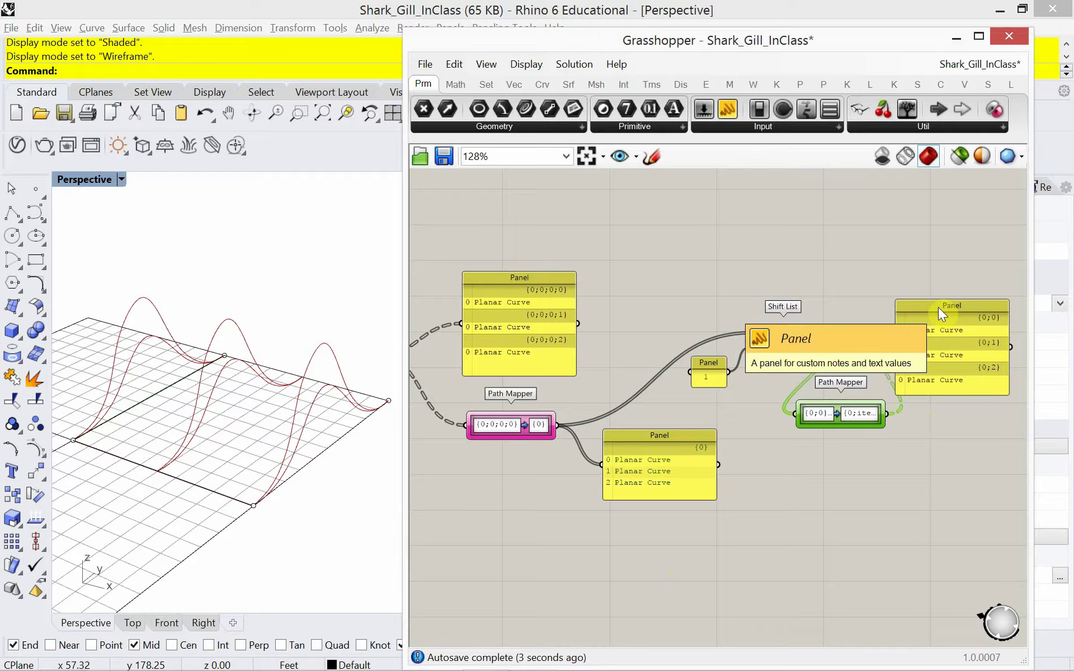
Add a Loft component whose Curves input takes both the Base Curves' Curve output and the Shift List's List output.
scroll(805, 364, down, 4)
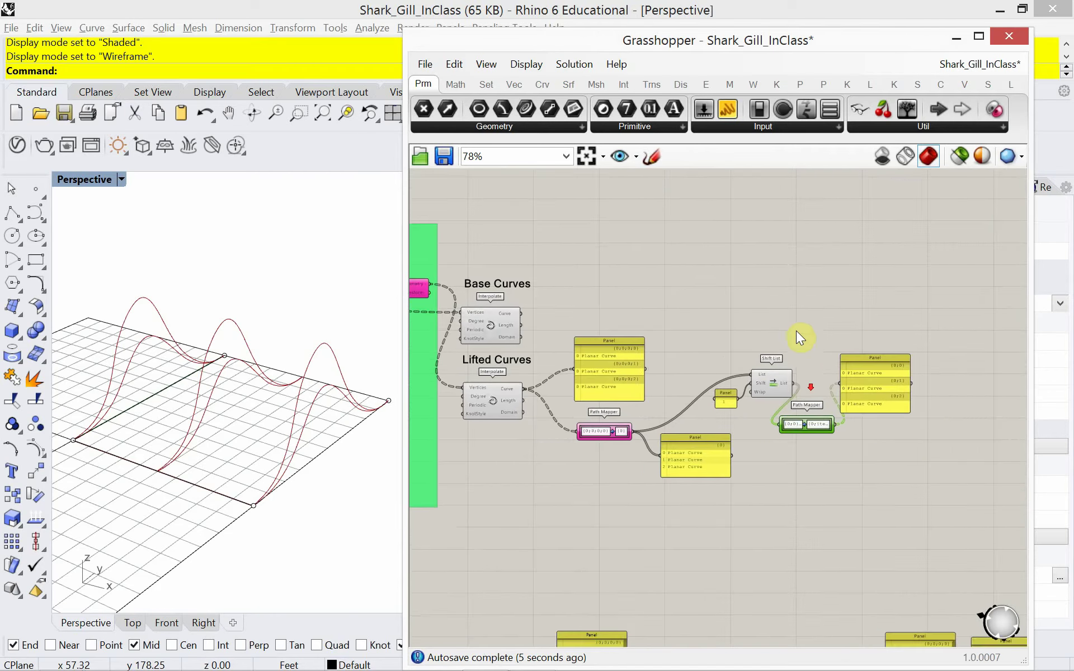
double_click(814, 325)
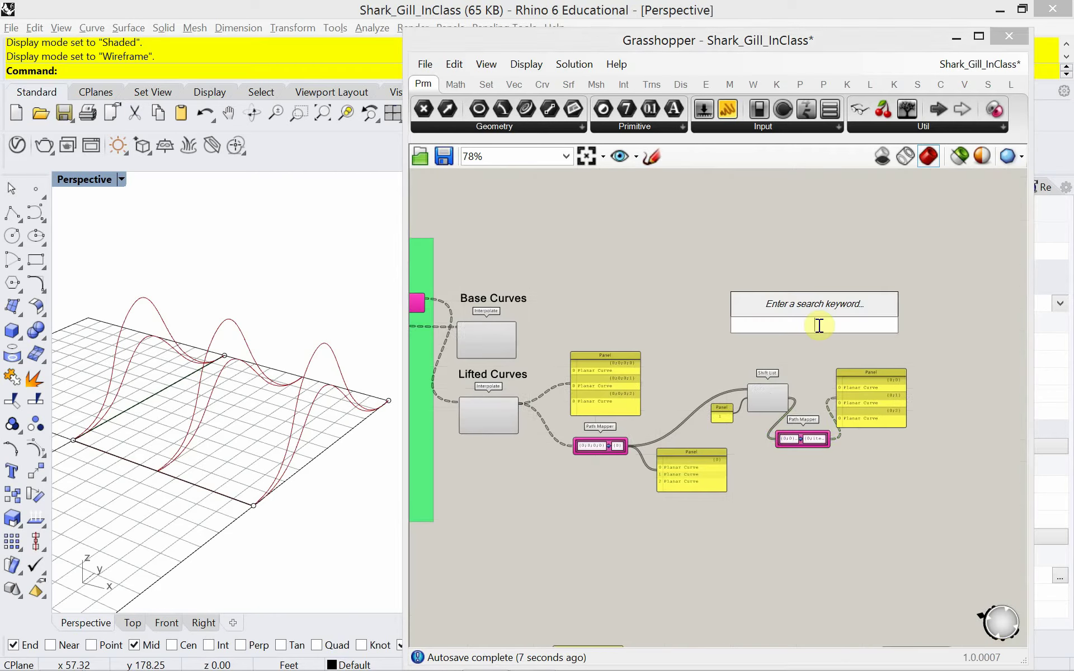
text(loft)
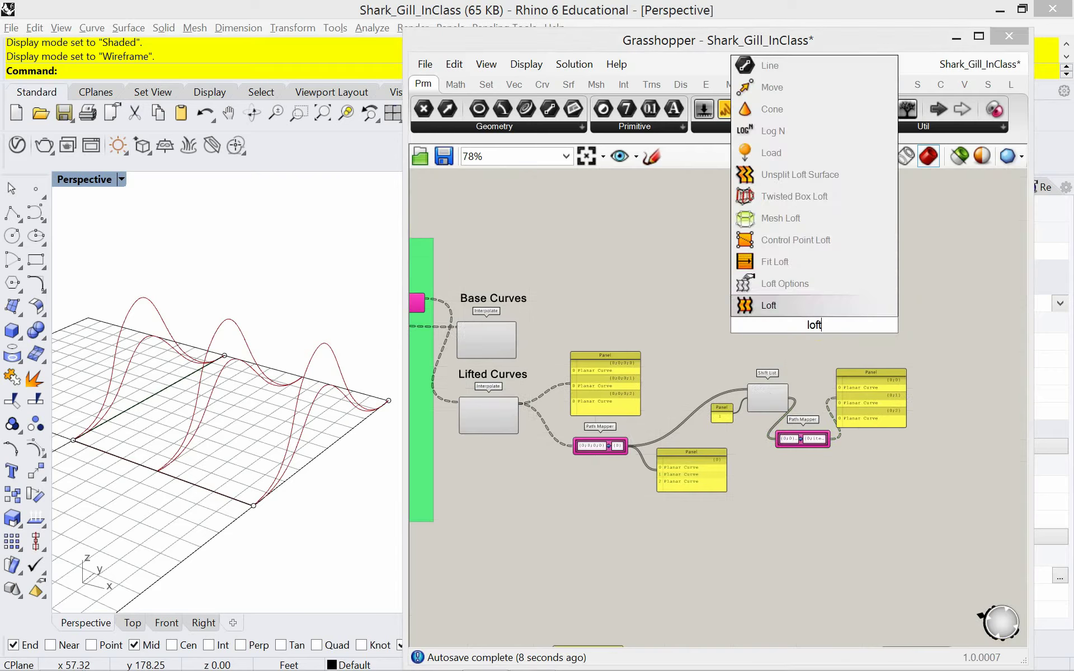
click(818, 309)
scroll(680, 375, up, 3)
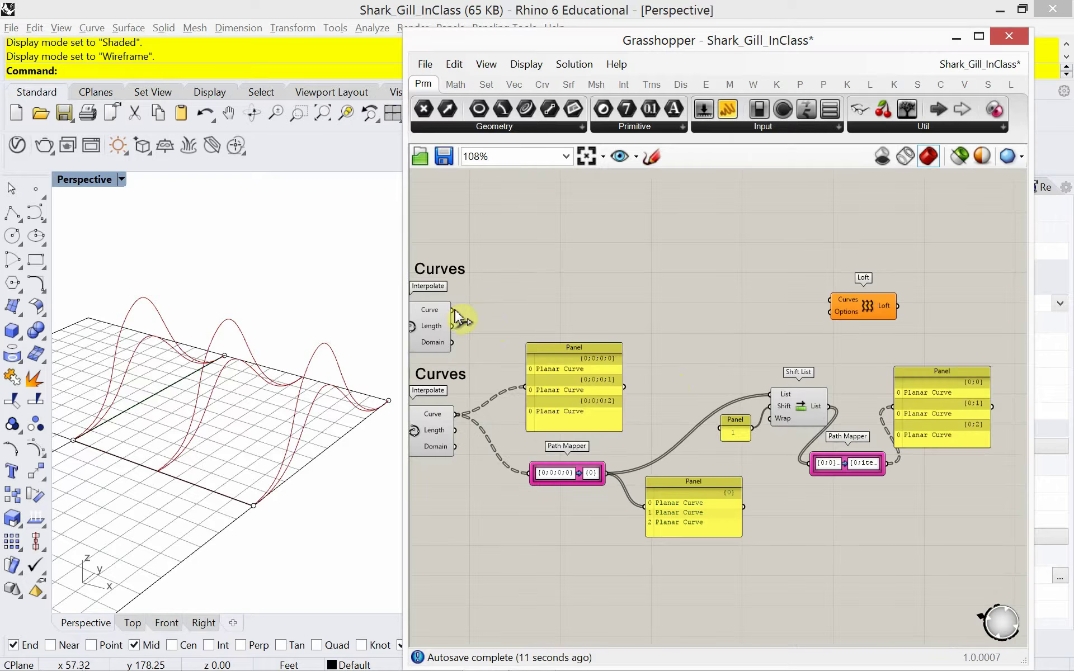
drag(452, 309, 829, 300)
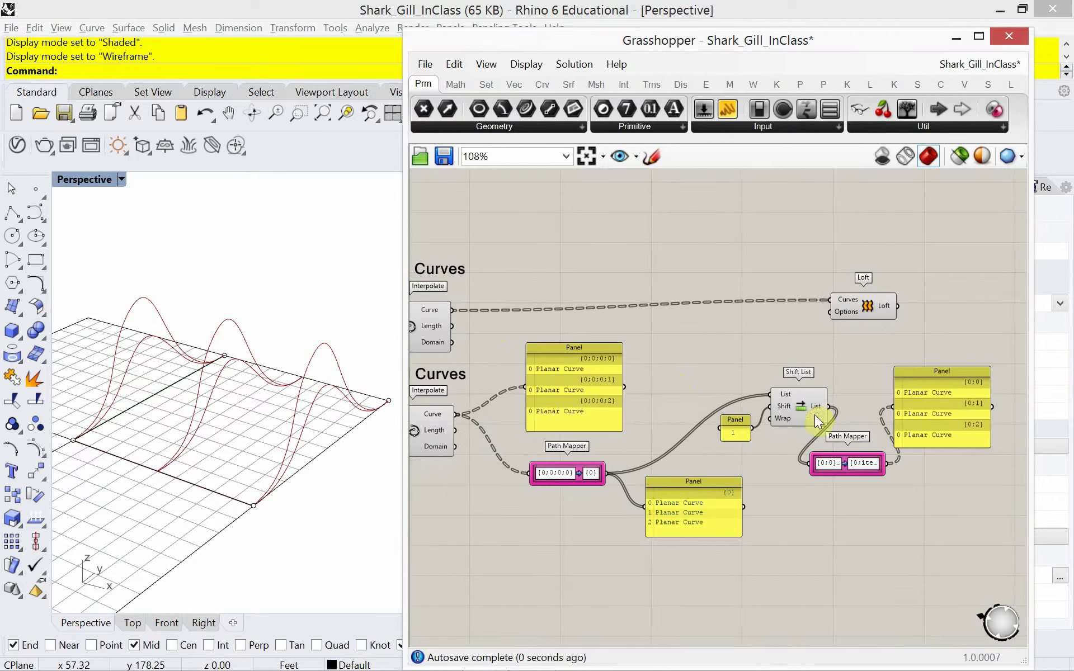
drag(828, 408, 928, 311)
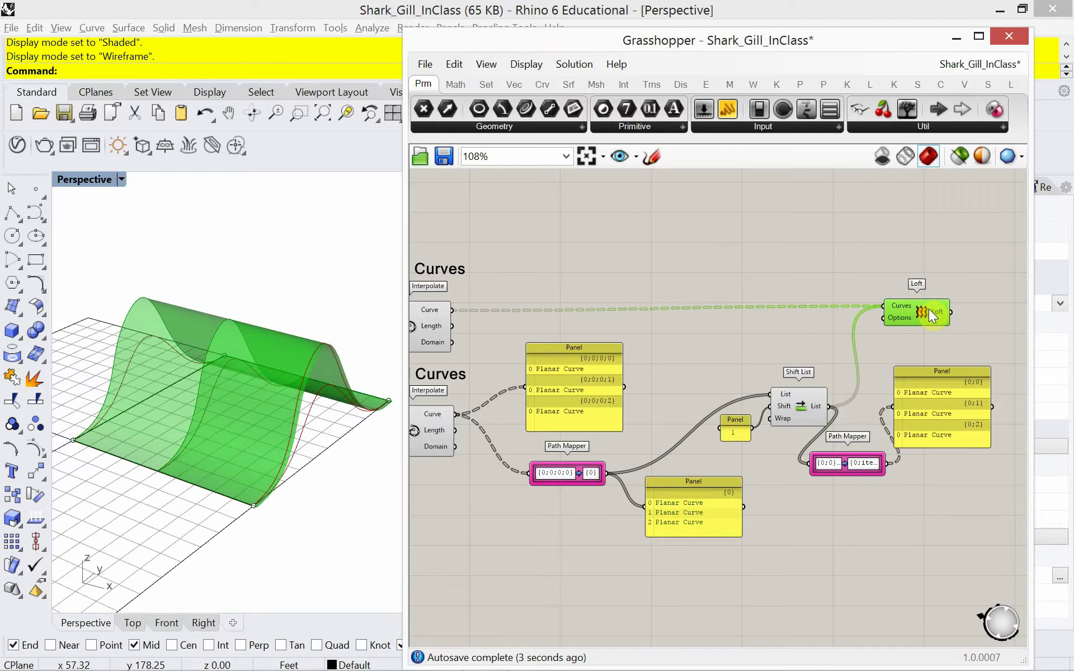
Examine the lofted surface against the base and lifted curves from several angles in the Perspective viewport.
right_drag(216, 421, 190, 405)
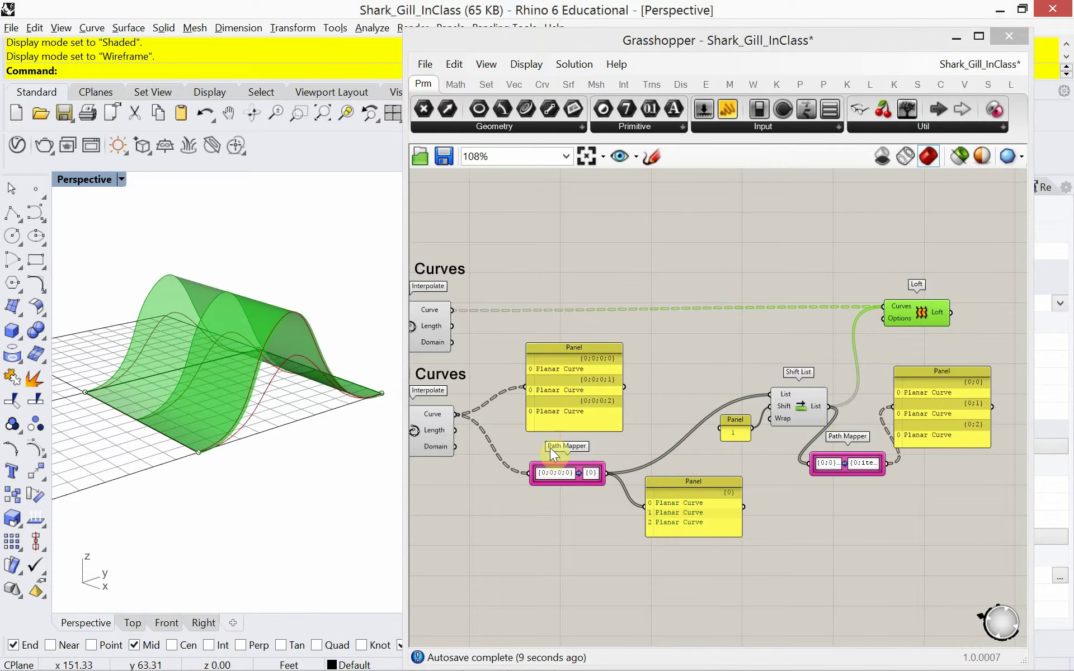
right_drag(647, 441, 641, 443)
mouse_move(286, 378)
right_down()
mouse_move(281, 446)
mouse_move(326, 377)
mouse_move(302, 355)
mouse_move(289, 358)
right_up()
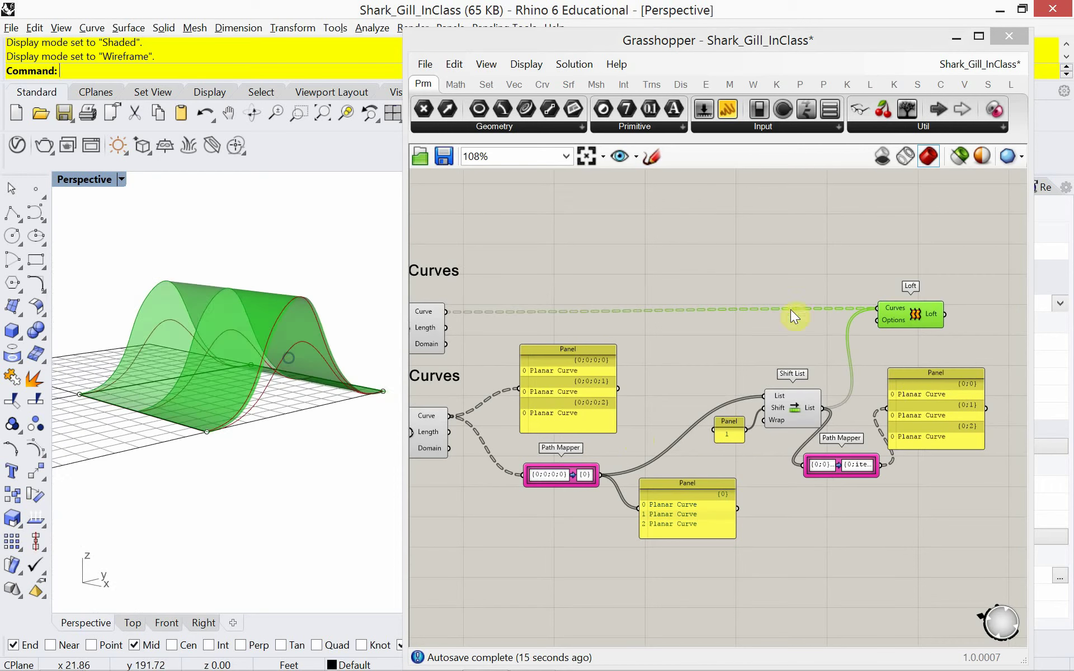
mouse_move(934, 317)
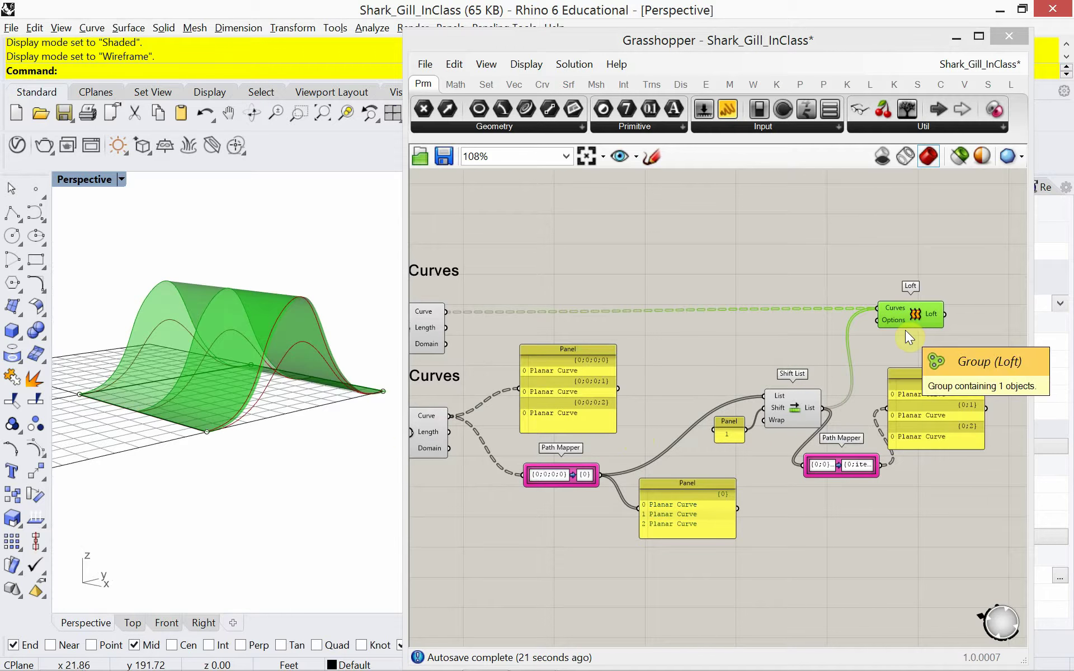
mouse_move(295, 436)
right_down()
mouse_move(244, 498)
mouse_move(293, 465)
mouse_move(285, 455)
right_up()
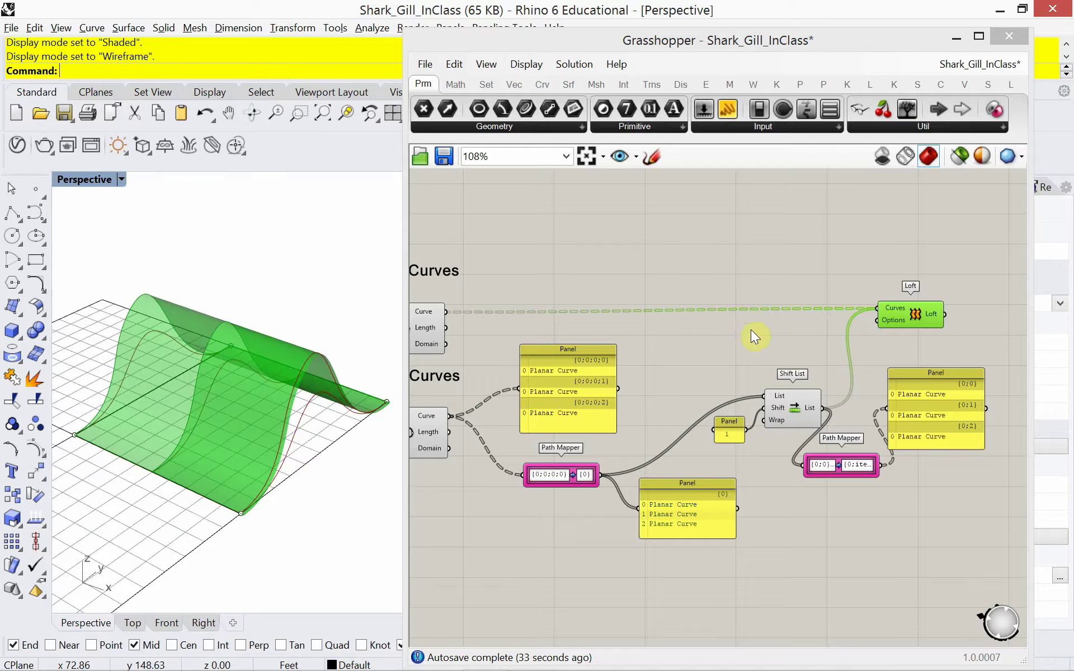
right_drag(774, 330, 789, 339)
click(805, 348)
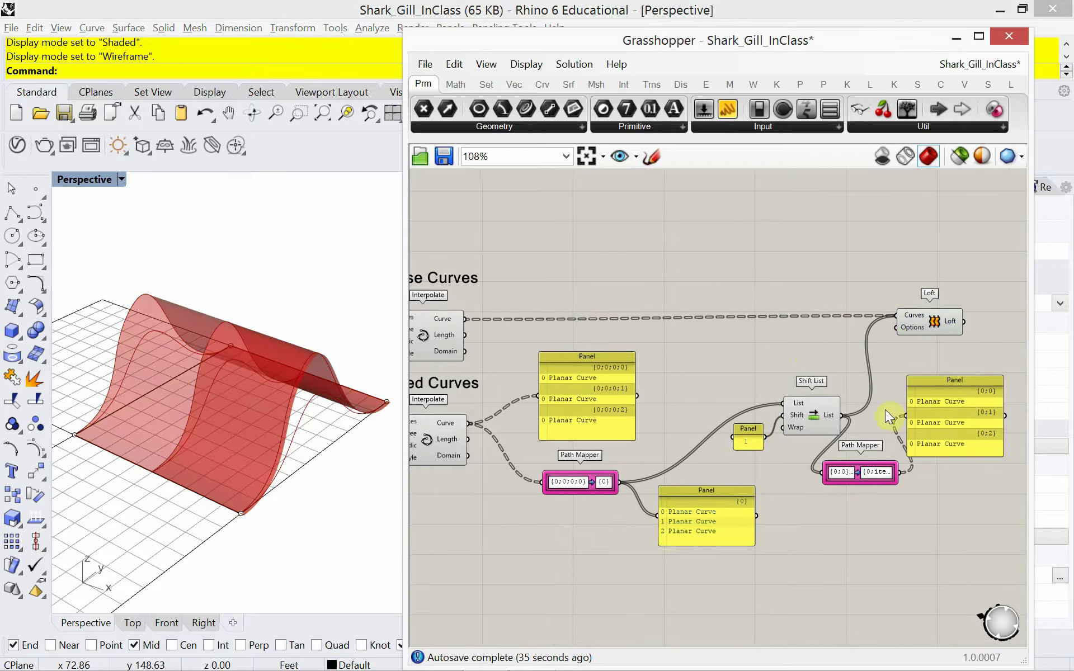
Replace the Shift List source in the Loft's Curves input with the second Path Mapper's output, spacing out the Panel and the Loft.
right_drag(885, 410, 765, 387)
scroll(760, 405, up, 2)
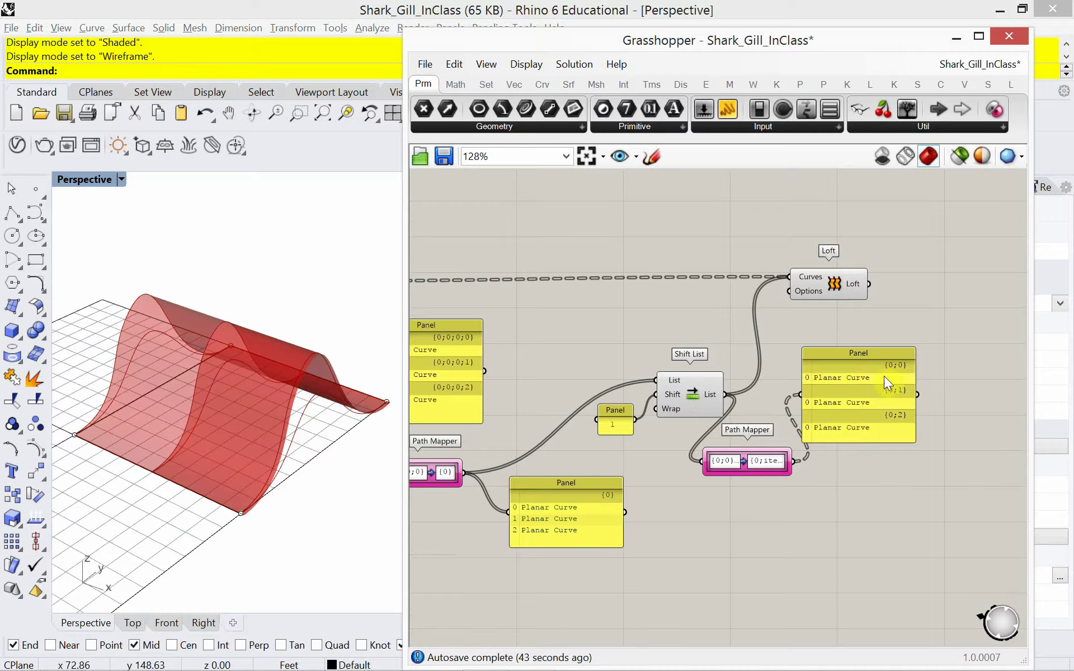
drag(836, 355, 877, 360)
right_click(807, 278)
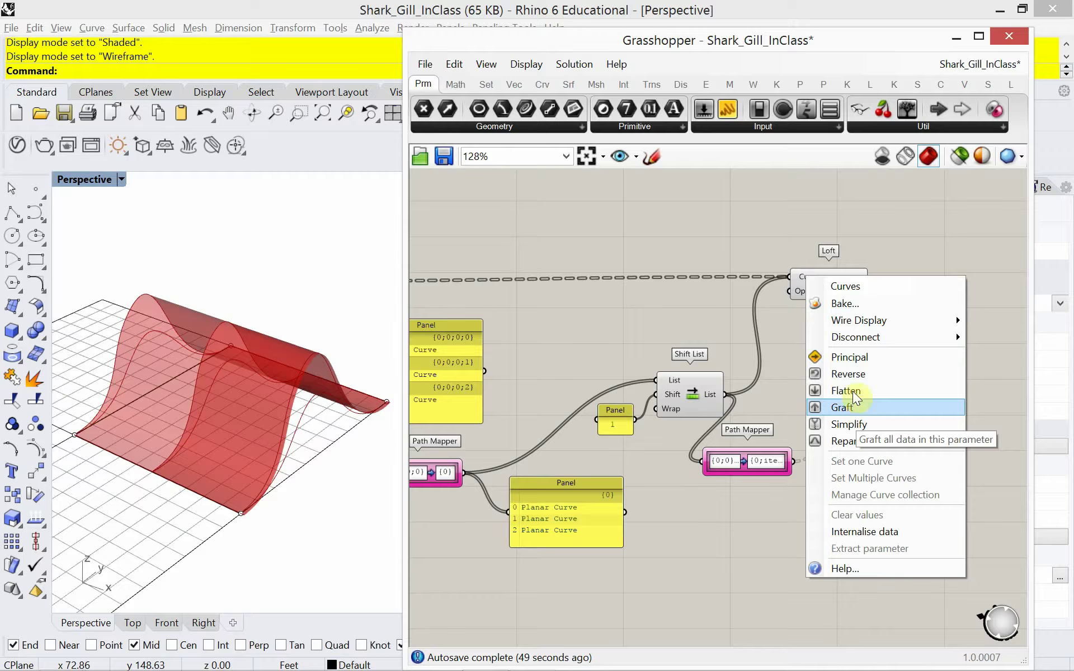
mouse_move(851, 338)
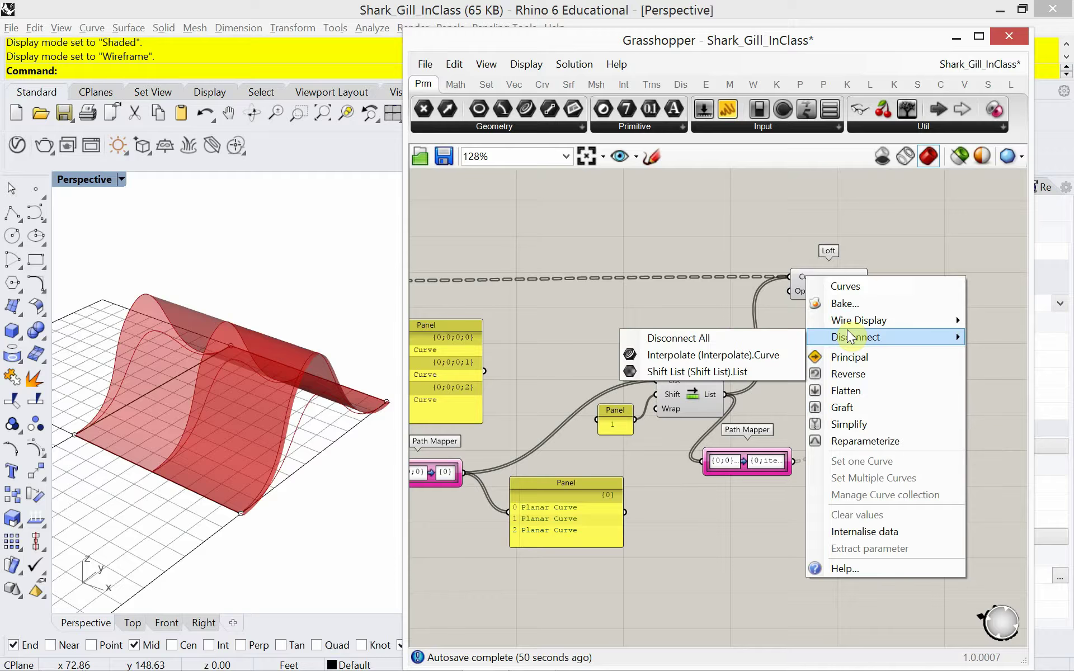
click(737, 373)
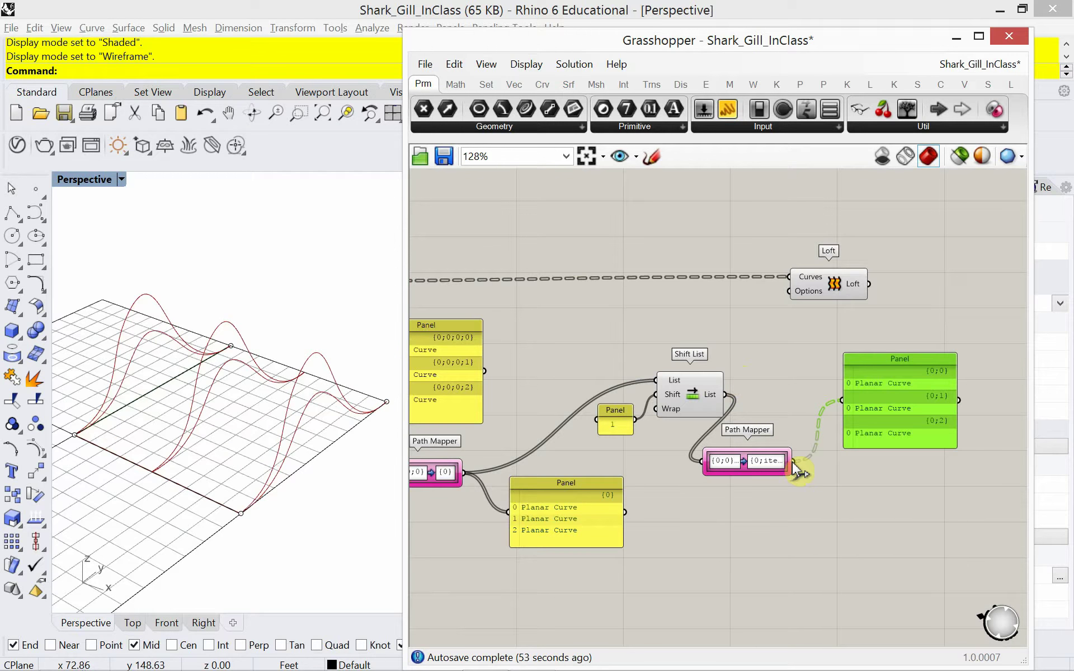
drag(798, 472, 784, 281)
click(830, 294)
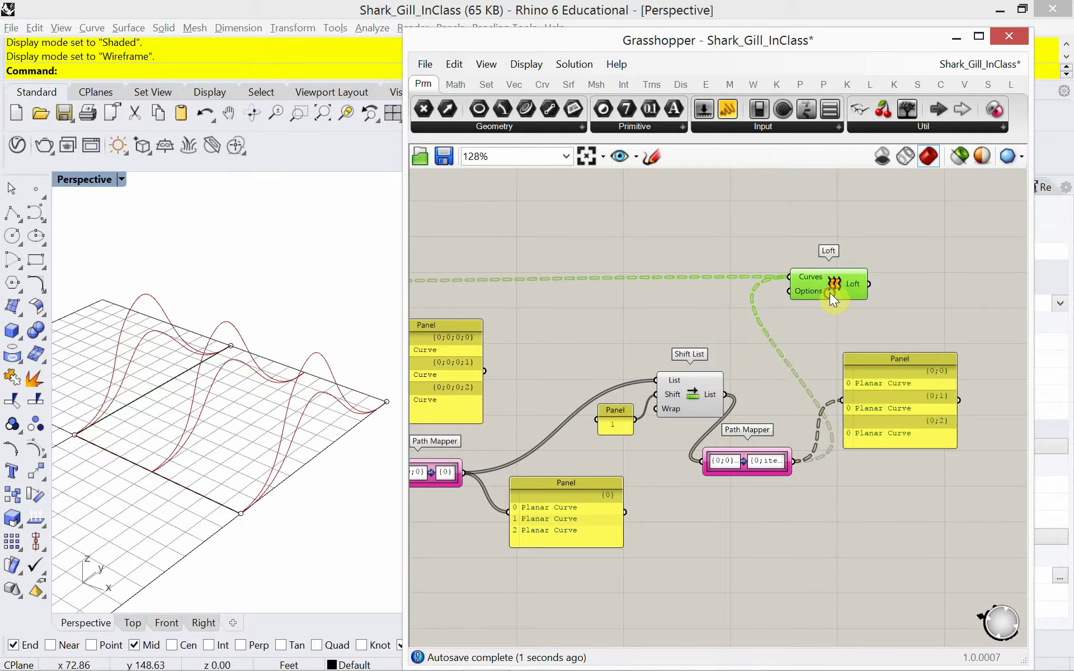
drag(833, 295, 878, 294)
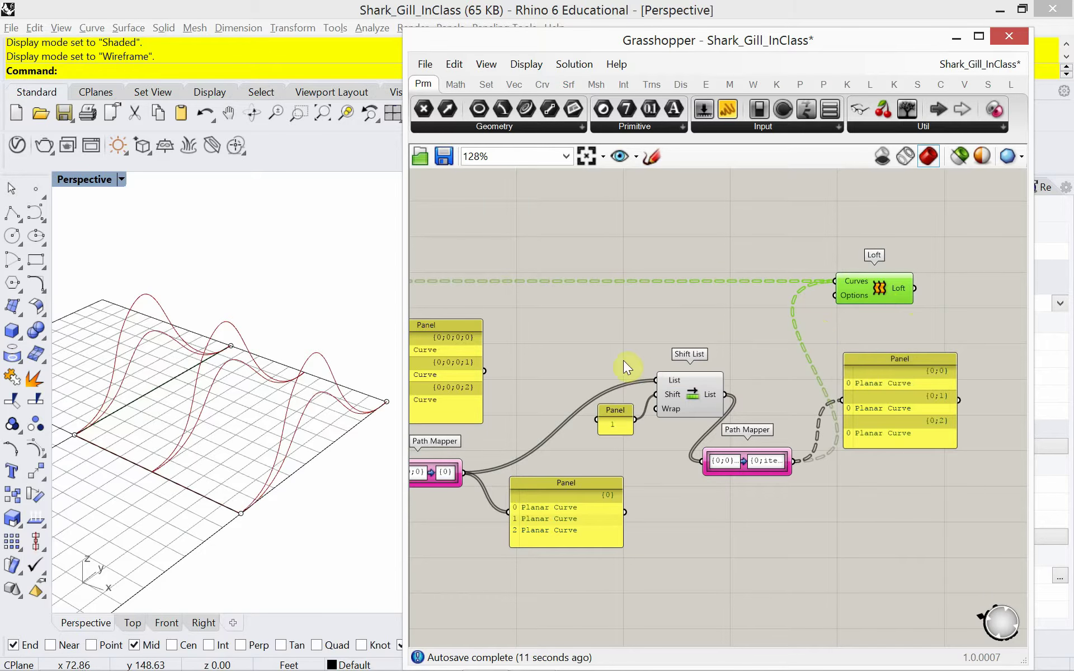
Add a Panel fed by the Base Curves' Curve output and compare its branch paths with the remapped curves' Panel.
right_drag(624, 361, 697, 342)
scroll(697, 342, down, 2)
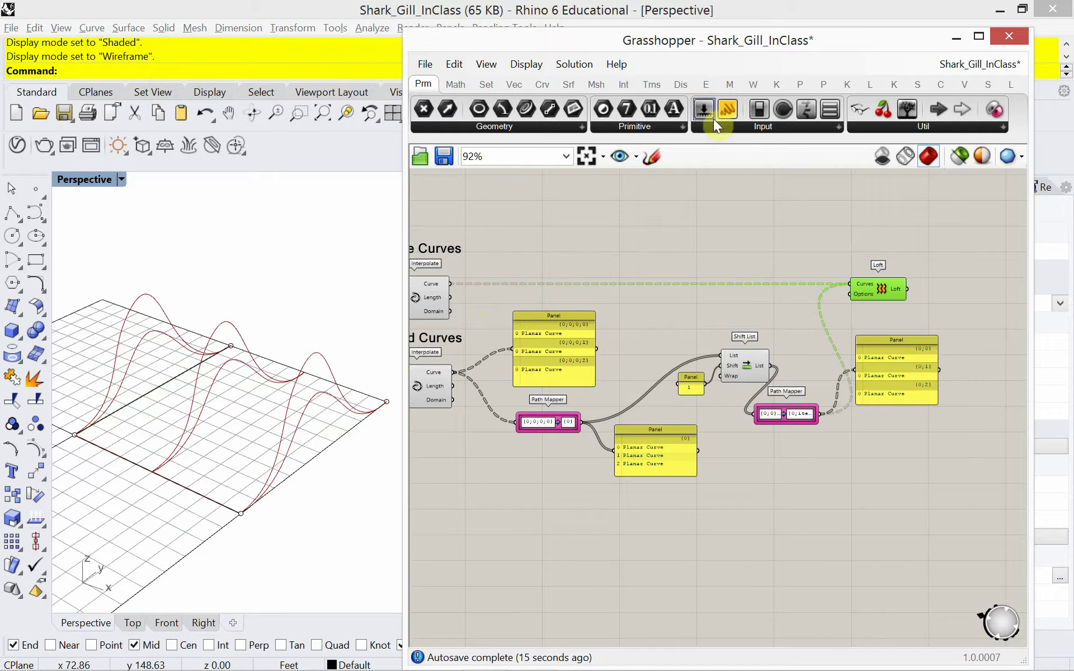
drag(727, 105, 575, 239)
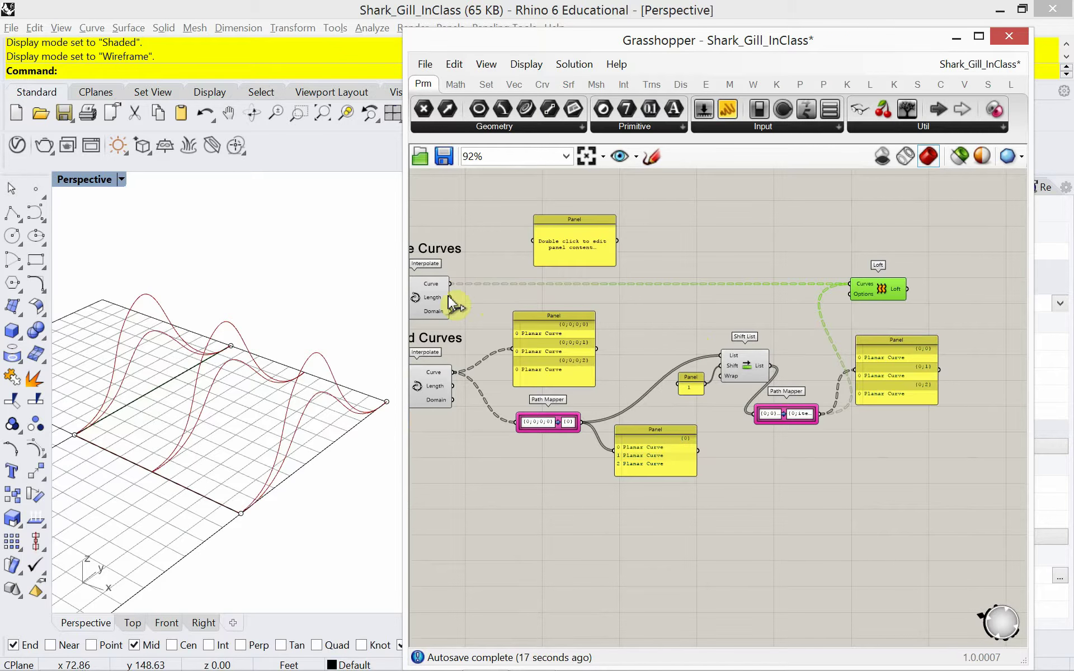
drag(451, 284, 529, 249)
right_drag(529, 248, 581, 267)
scroll(615, 269, up, 2)
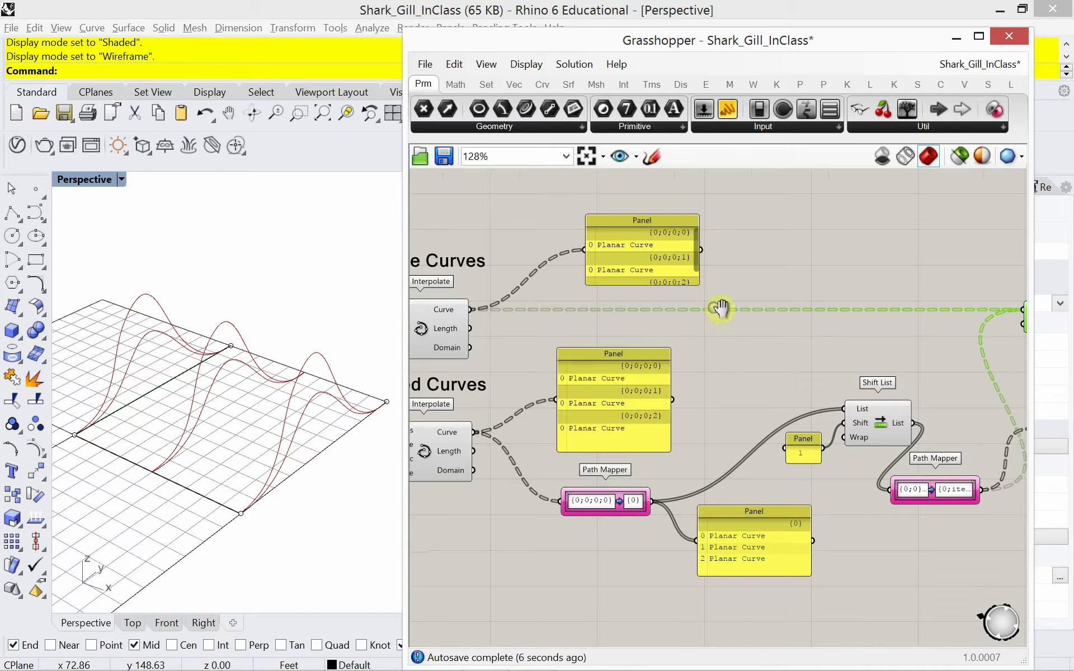
scroll(714, 307, down, 2)
mouse_move(703, 293)
right_down()
mouse_move(838, 327)
mouse_move(708, 307)
right_up()
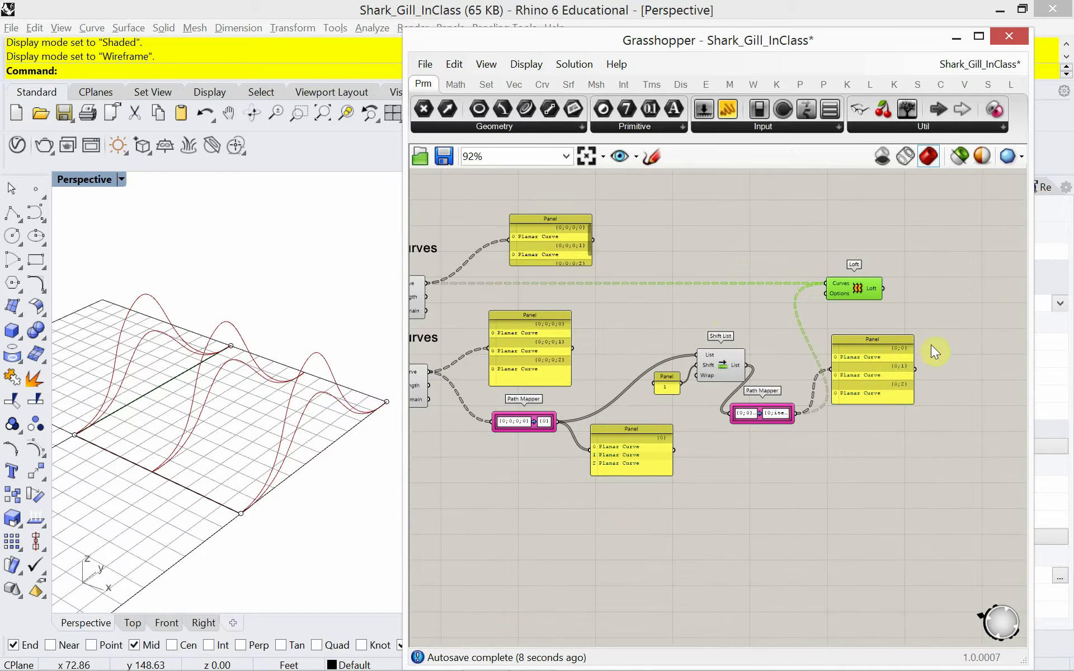
Set the second Path Mapper's target to {0;0;0;item} so the shifted curves match the base curves' branch paths.
scroll(894, 365, up, 3)
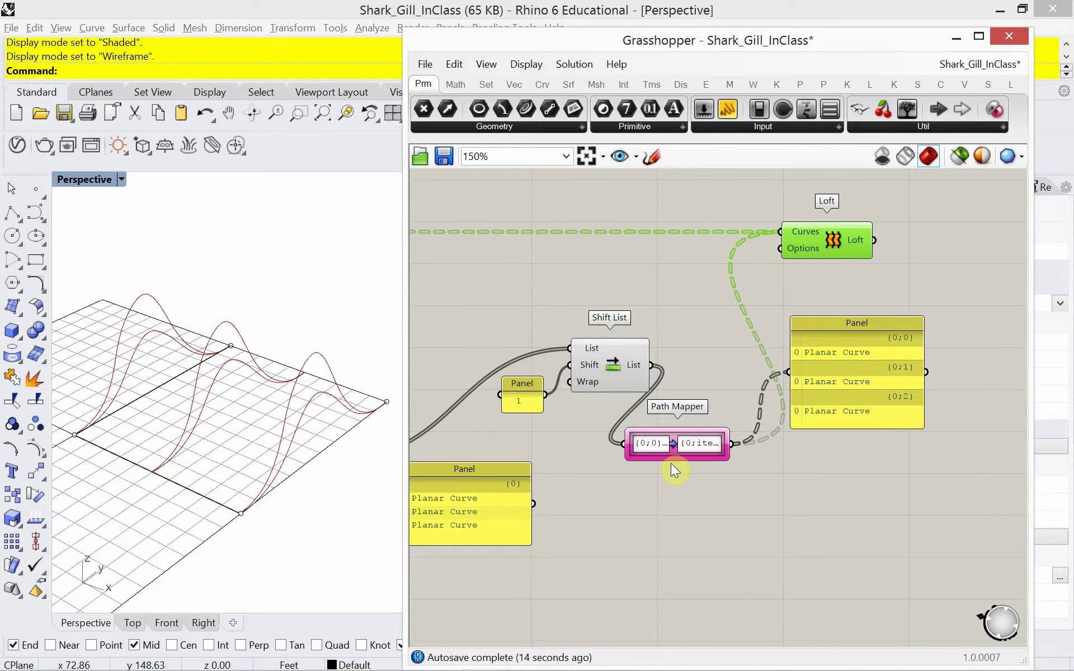
right_drag(668, 467, 743, 489)
double_click(777, 468)
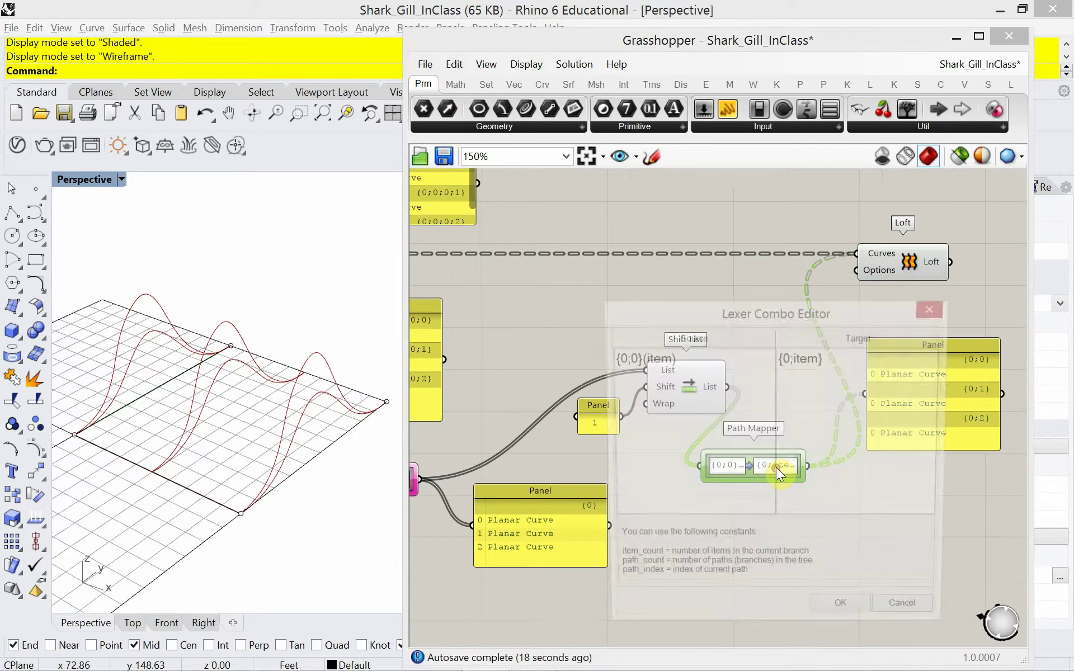
click(791, 368)
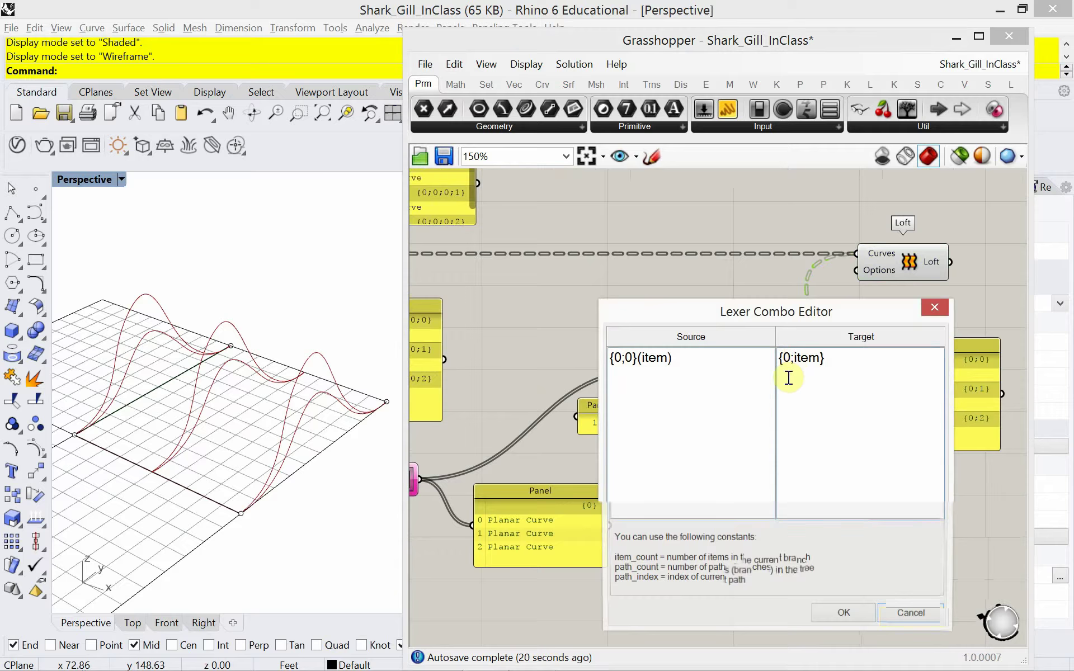
text(0;)
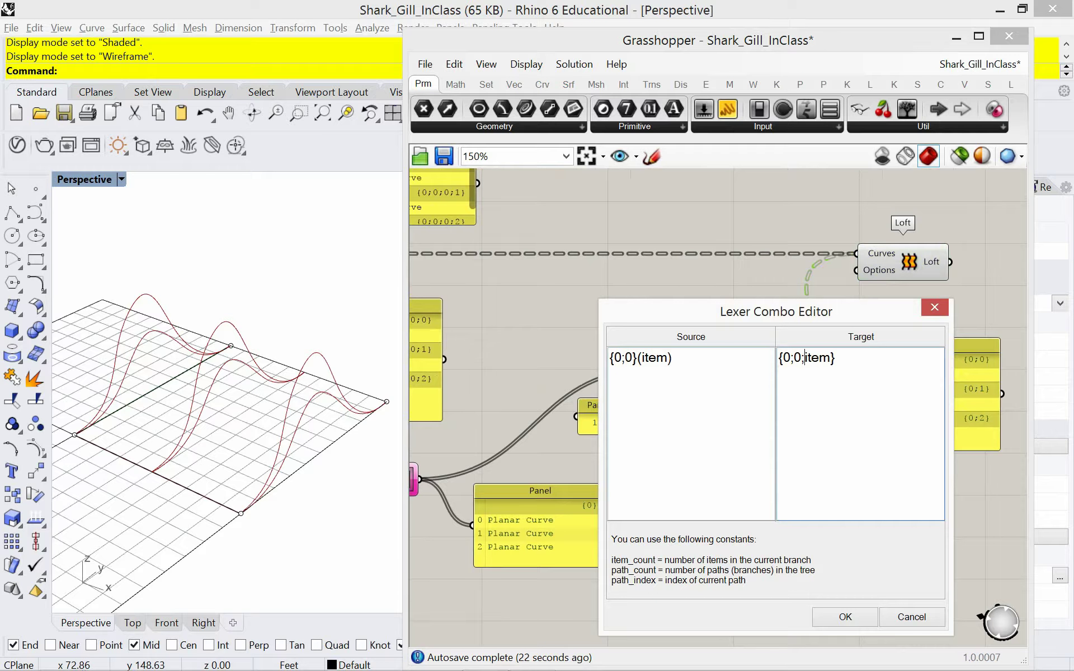
text(0;)
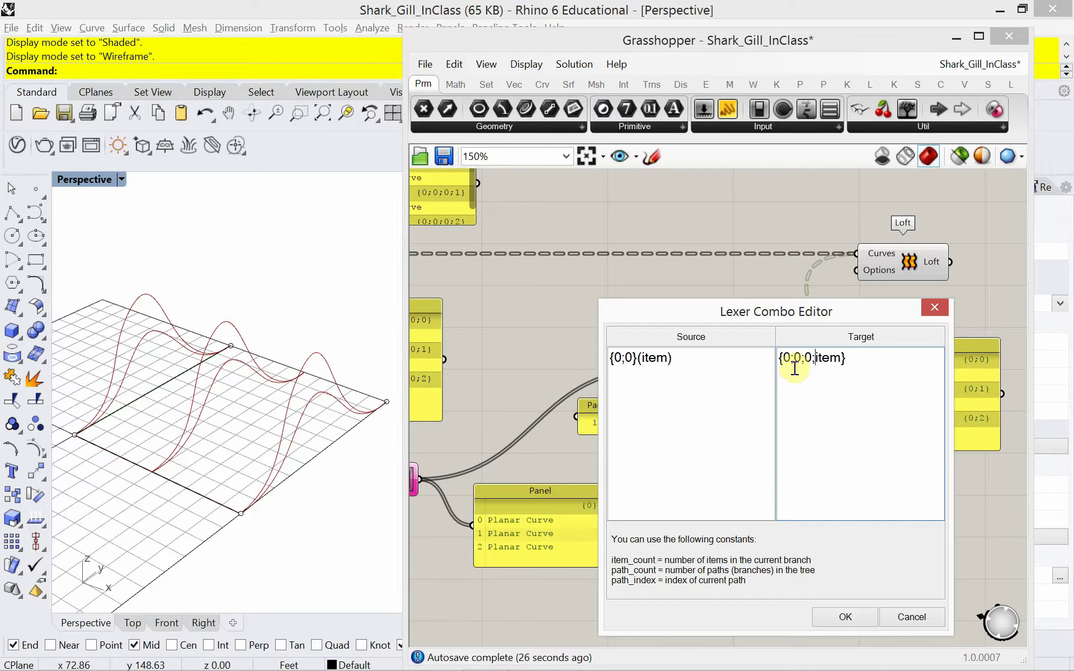
click(839, 617)
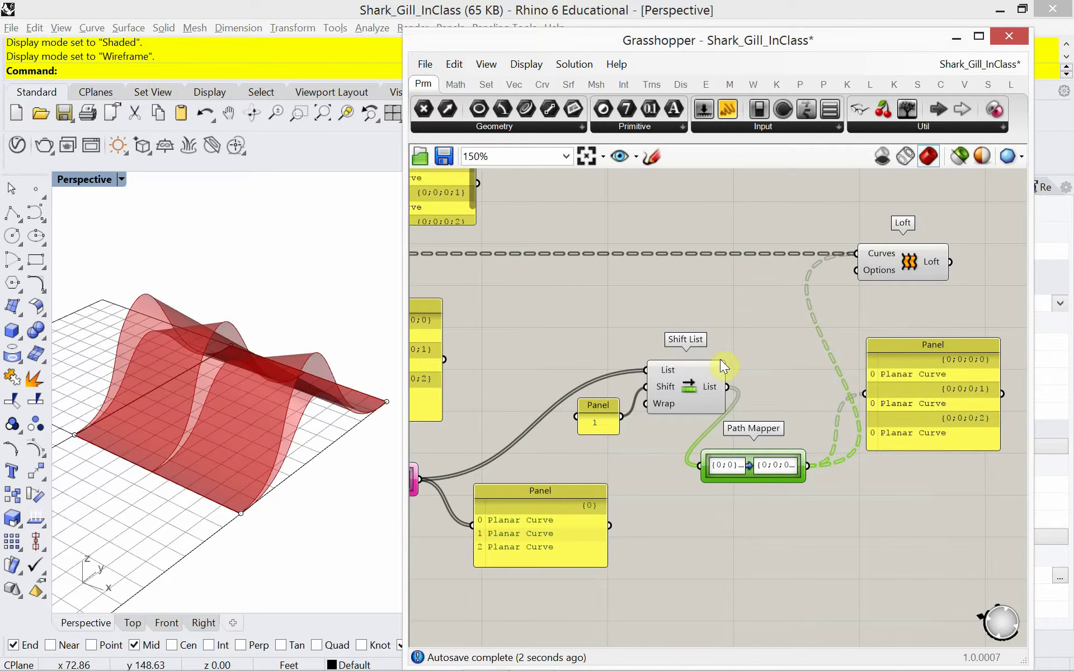
Space out the second Path Mapper, its output Panel and the Loft component so their wires are easy to read.
drag(760, 472, 781, 467)
drag(902, 426, 956, 436)
right_drag(956, 435, 849, 430)
drag(706, 452, 746, 452)
drag(864, 424, 922, 475)
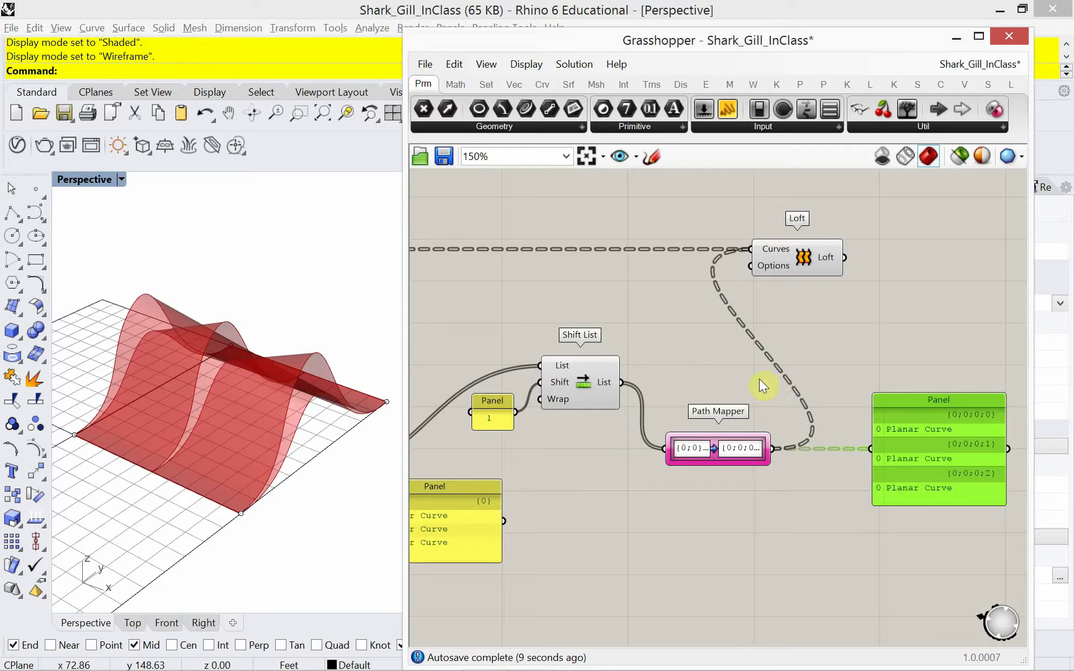
scroll(760, 379, down, 5)
drag(790, 323, 910, 328)
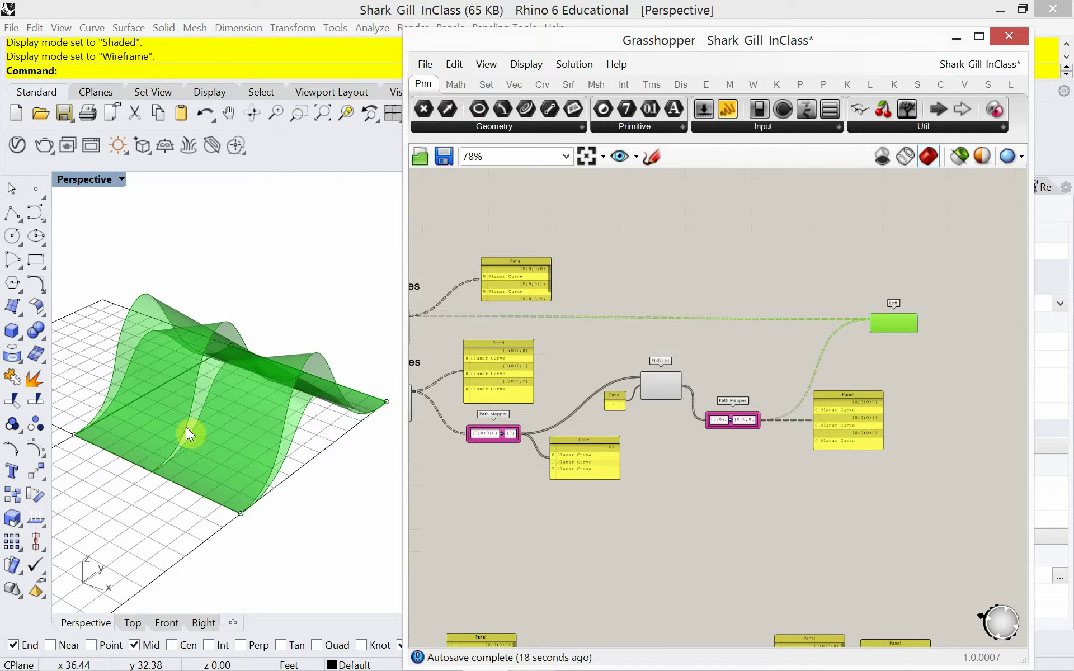
Add a Panel fed by the Loft component's output and enlarge it to list the surface branches.
mouse_move(216, 407)
right_down()
mouse_move(206, 462)
mouse_move(226, 400)
right_up()
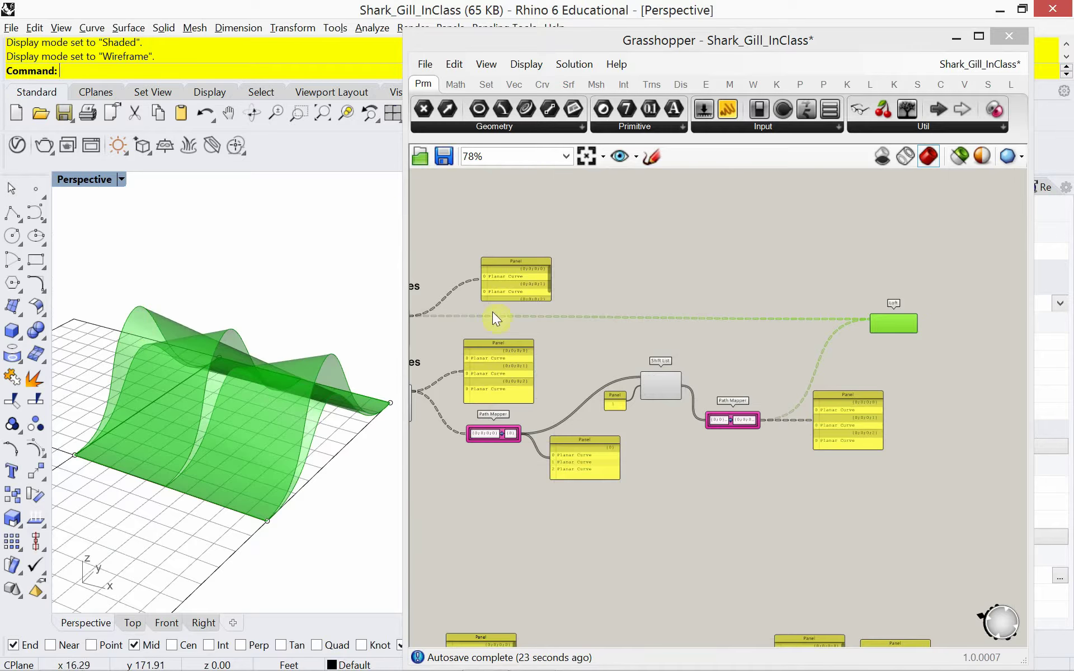
right_drag(818, 393, 781, 384)
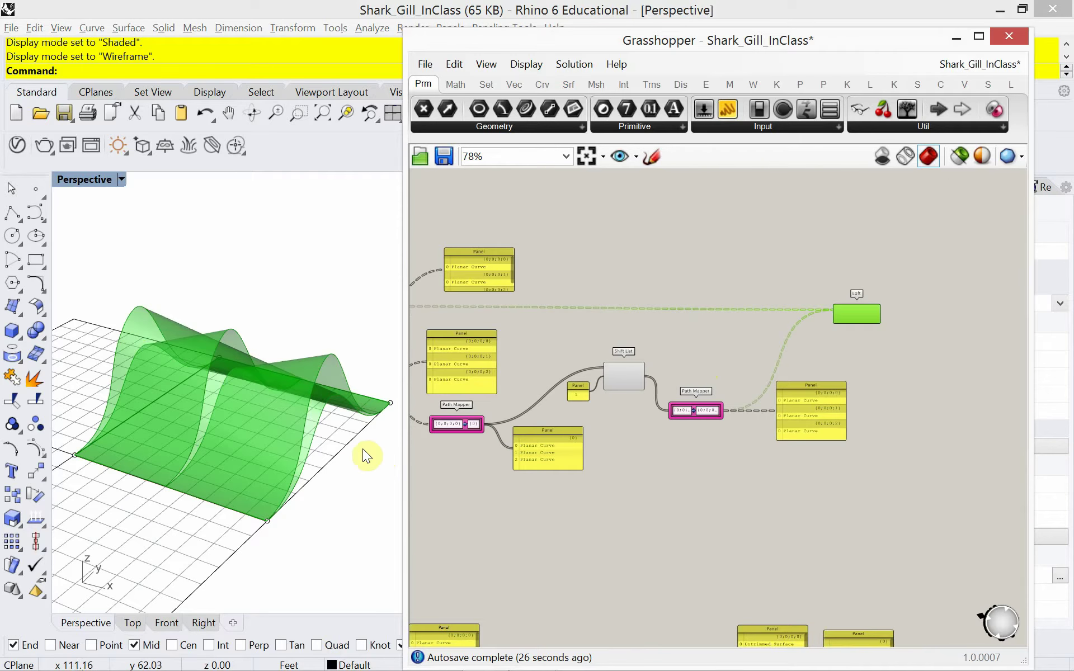
scroll(327, 442, up, 2)
scroll(327, 442, down, 2)
scroll(330, 447, up, 2)
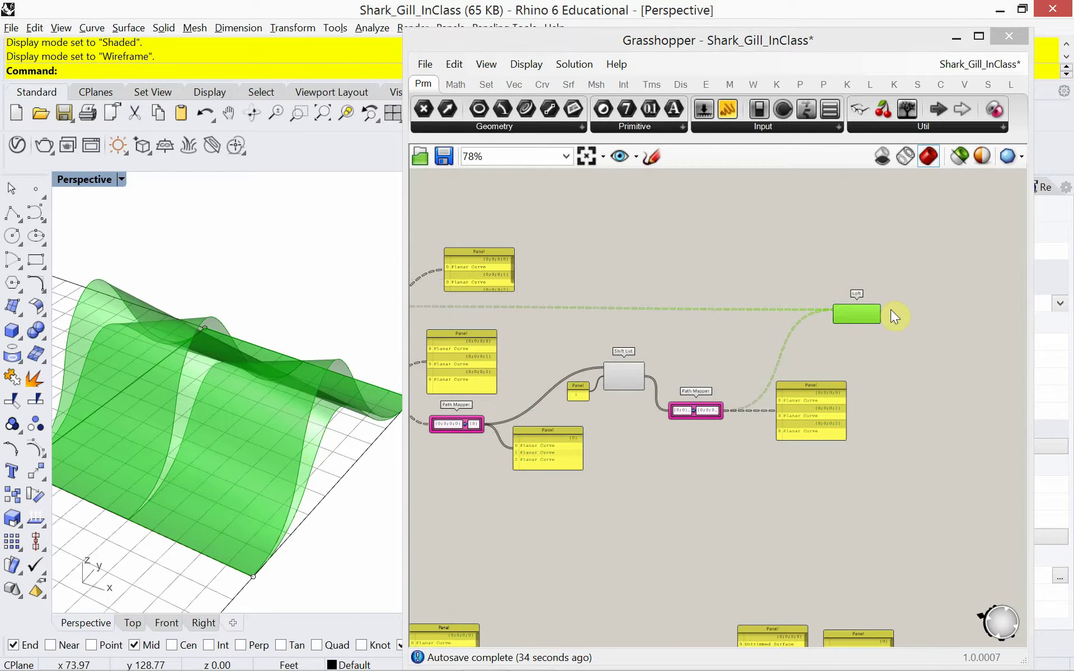
right_drag(891, 310, 791, 319)
scroll(795, 325, up, 4)
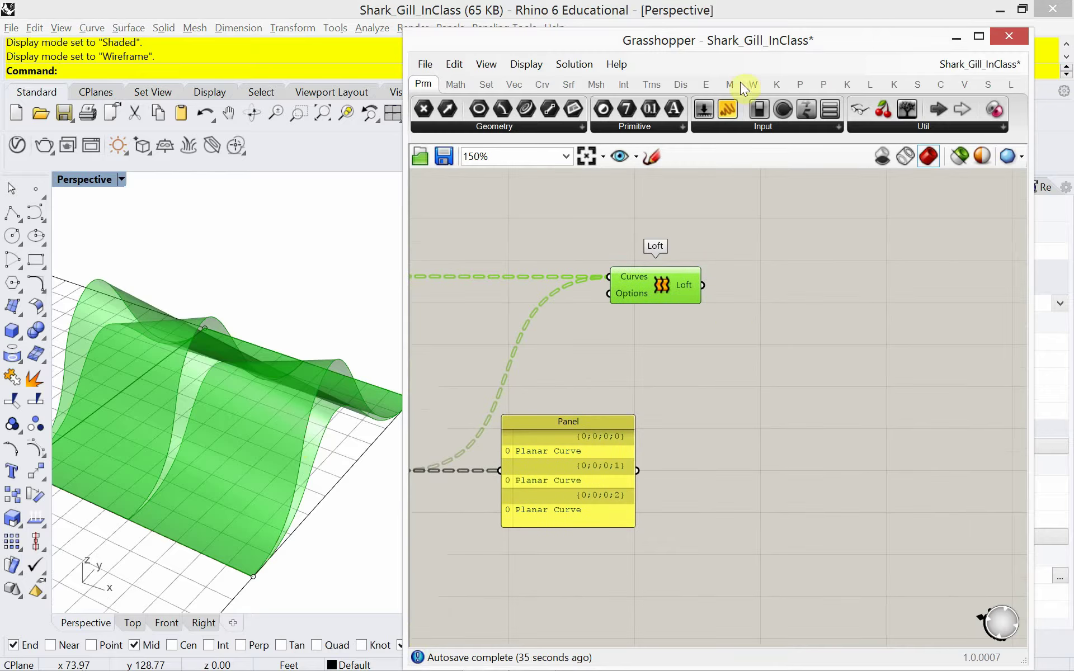
drag(721, 121, 820, 274)
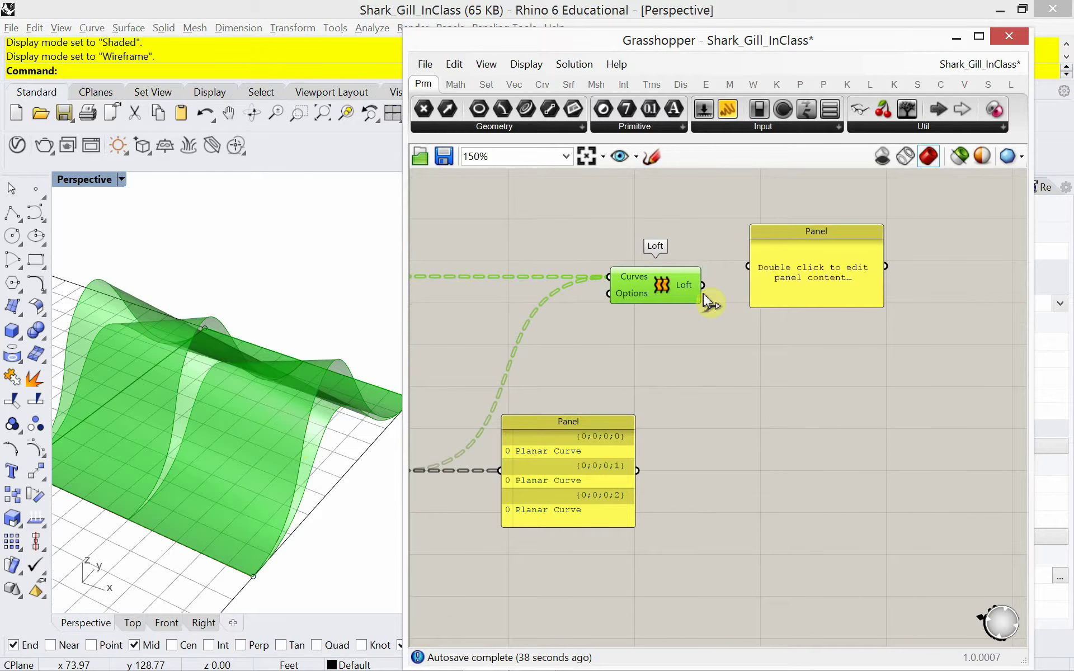
drag(719, 290, 790, 246)
drag(823, 322, 842, 369)
drag(792, 247, 792, 224)
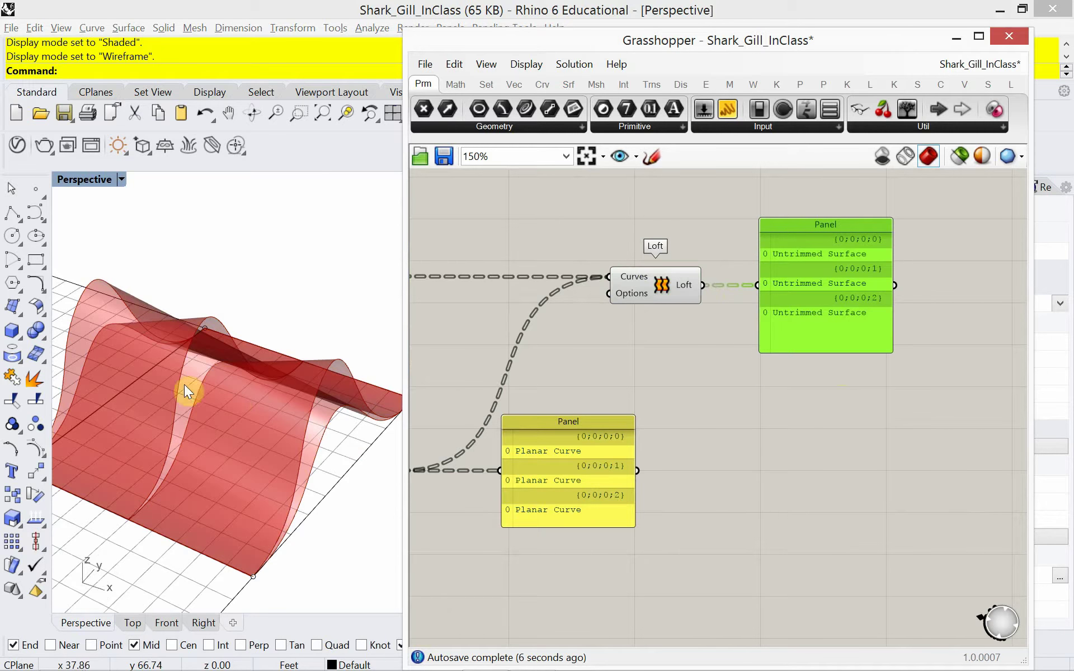
right_drag(707, 422, 696, 408)
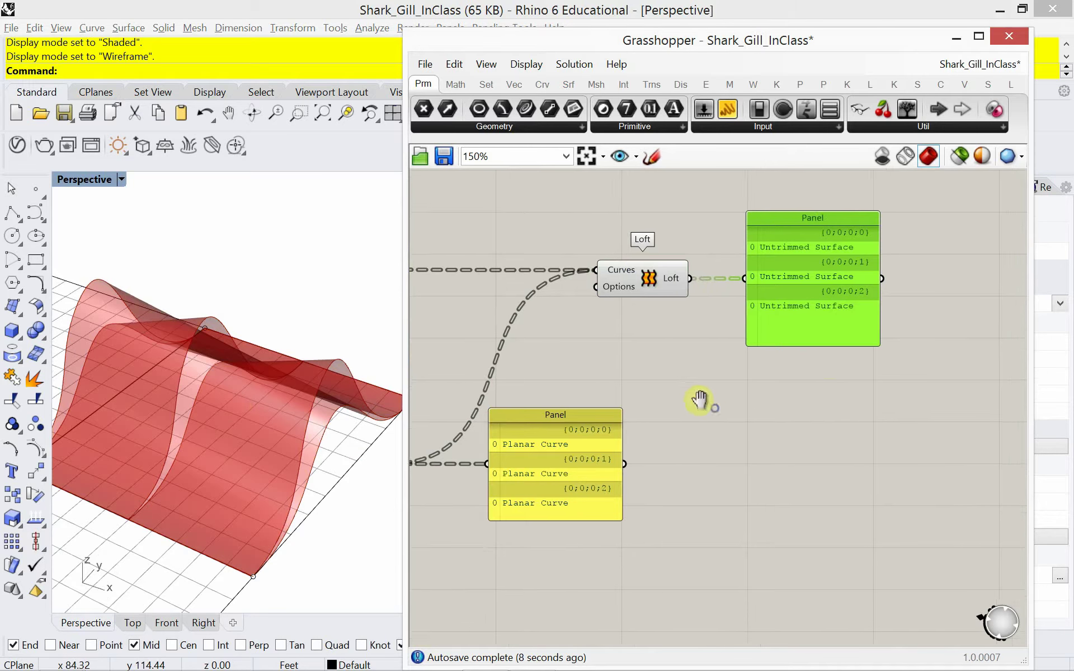
double_click(767, 419)
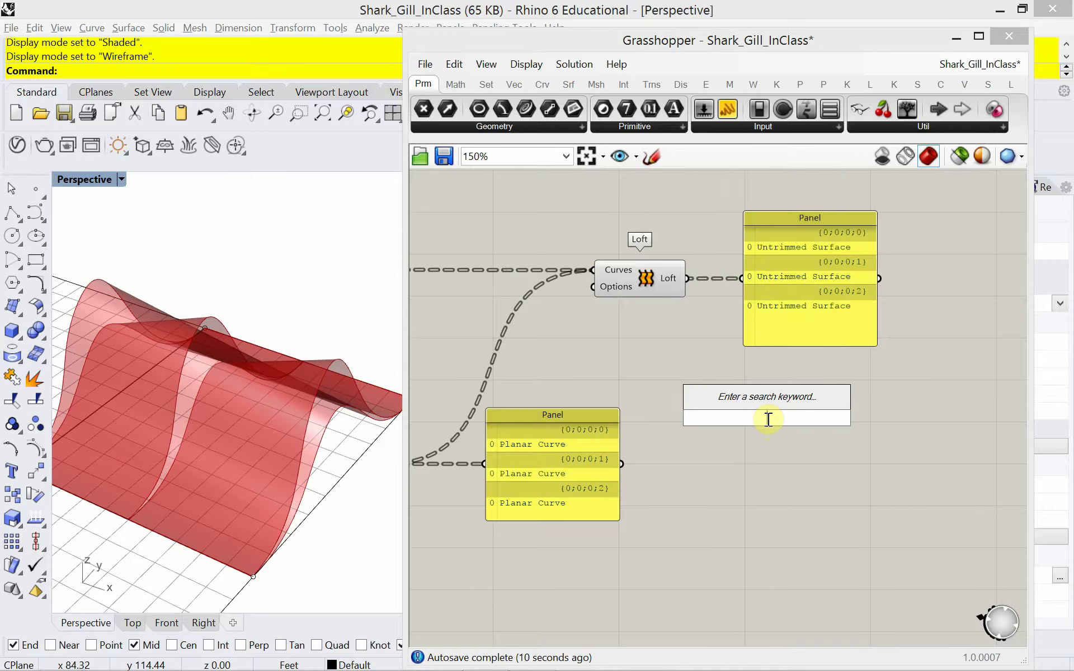
text(cu)
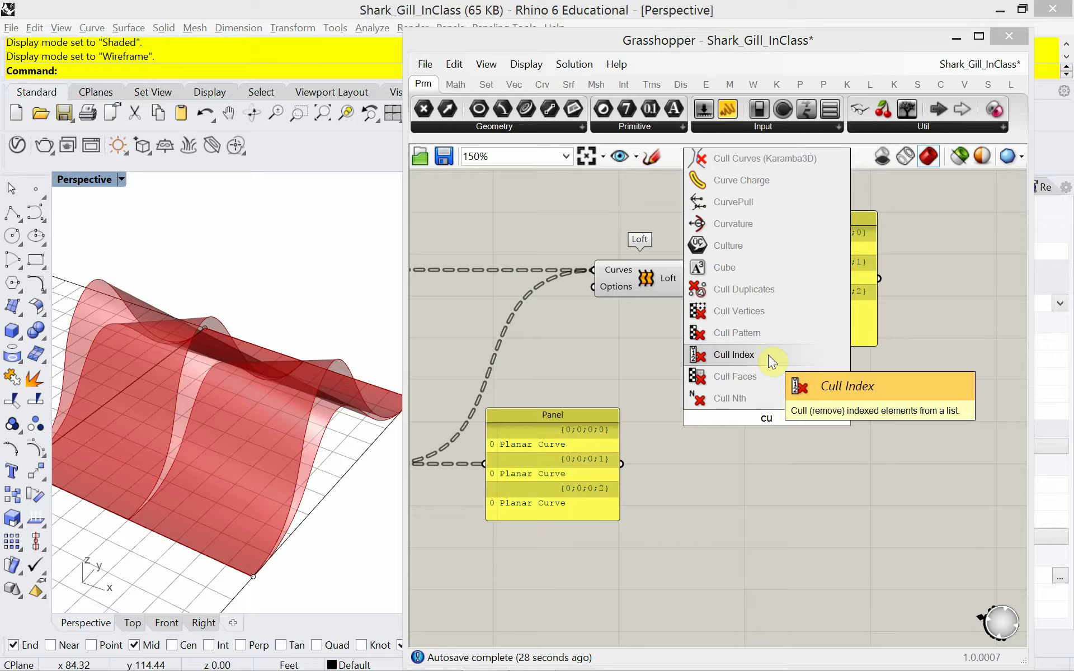
click(731, 463)
Set the # of Gills slider feeding Divide Surface's U Count to 4.
scroll(739, 468, down, 2)
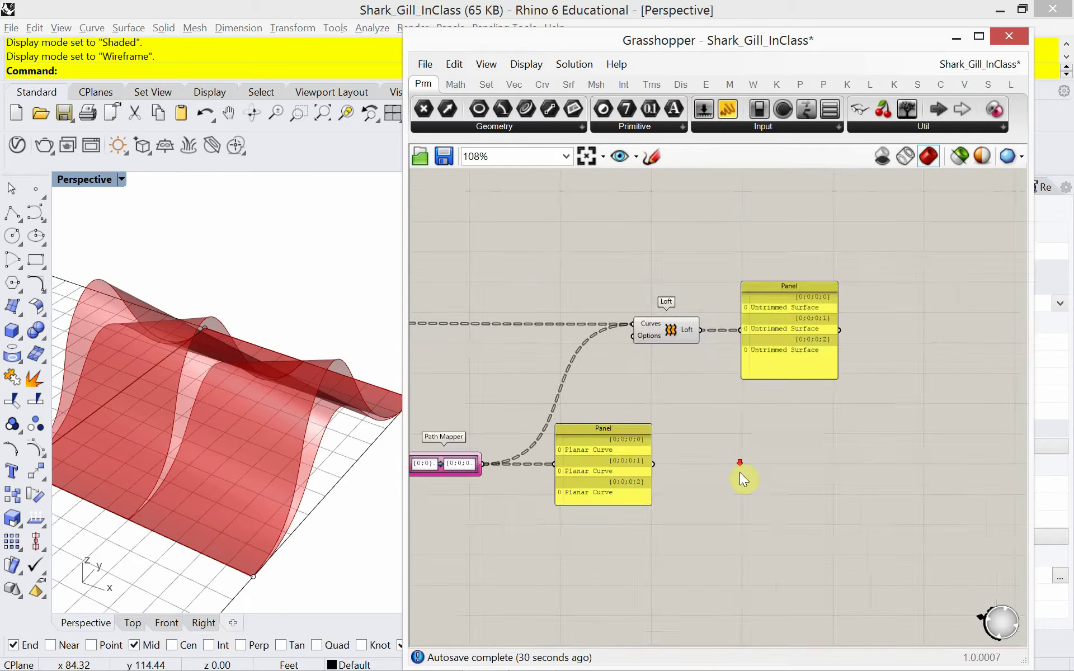
right_drag(600, 490, 892, 419)
right_drag(589, 413, 792, 400)
right_drag(587, 369, 649, 377)
scroll(529, 327, up, 5)
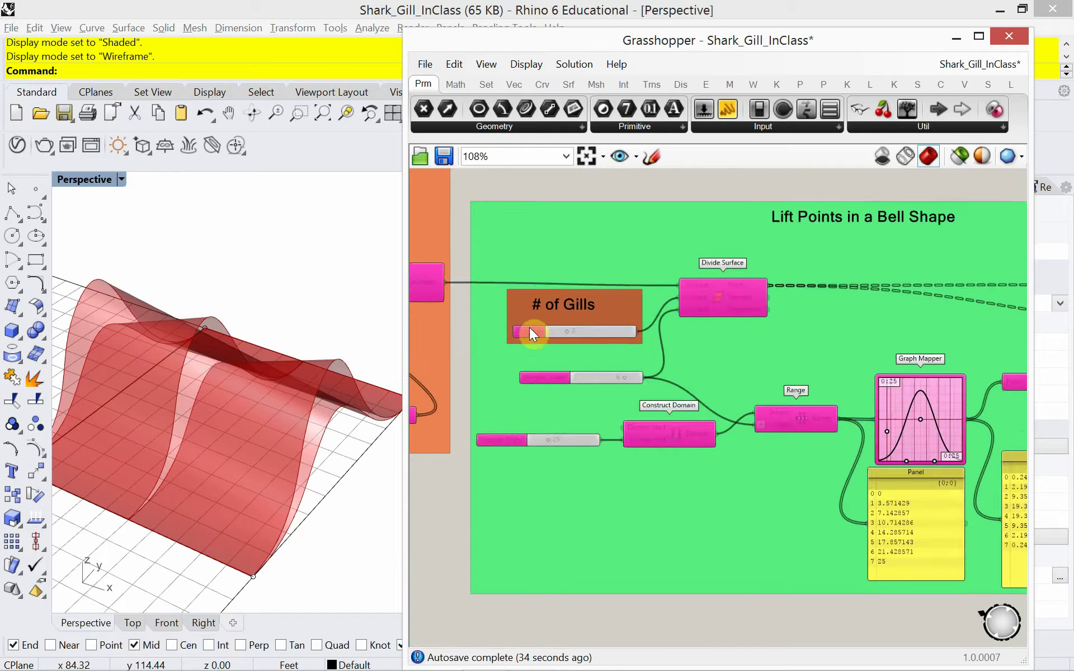
drag(604, 341, 628, 342)
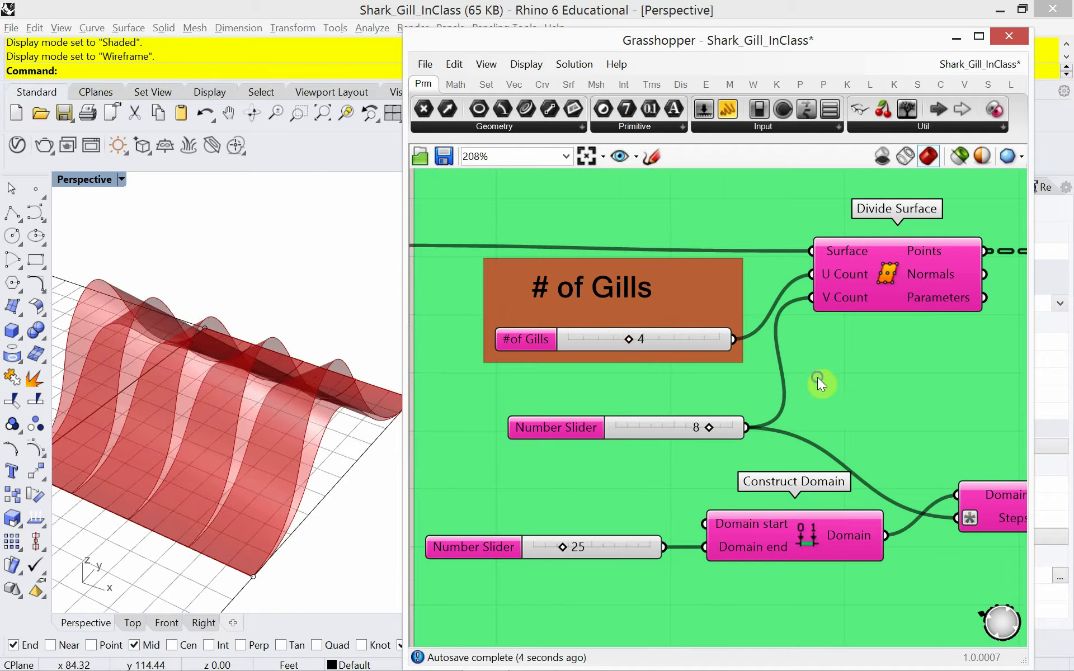
Examine how the reference definition processes its loft through Flatten Tree, List Length and Cull Nth.
right_drag(820, 379, 677, 344)
scroll(656, 371, down, 6)
scroll(656, 371, down, 2)
right_drag(843, 356, 658, 334)
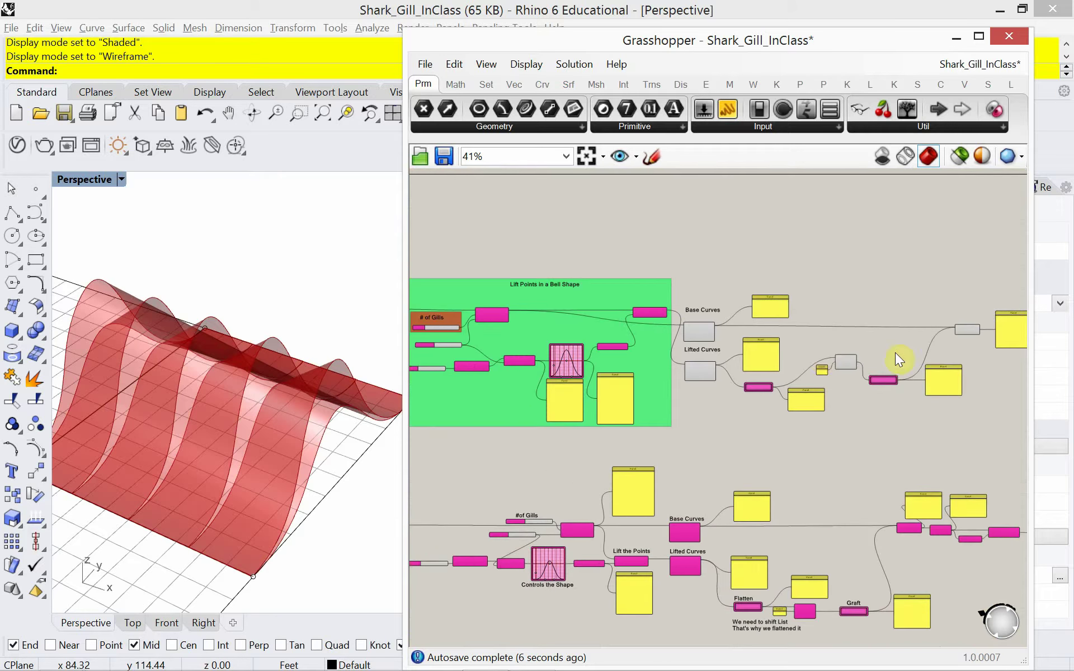
right_drag(894, 353, 715, 333)
scroll(872, 319, up, 3)
scroll(872, 318, up, 3)
right_drag(793, 358, 735, 360)
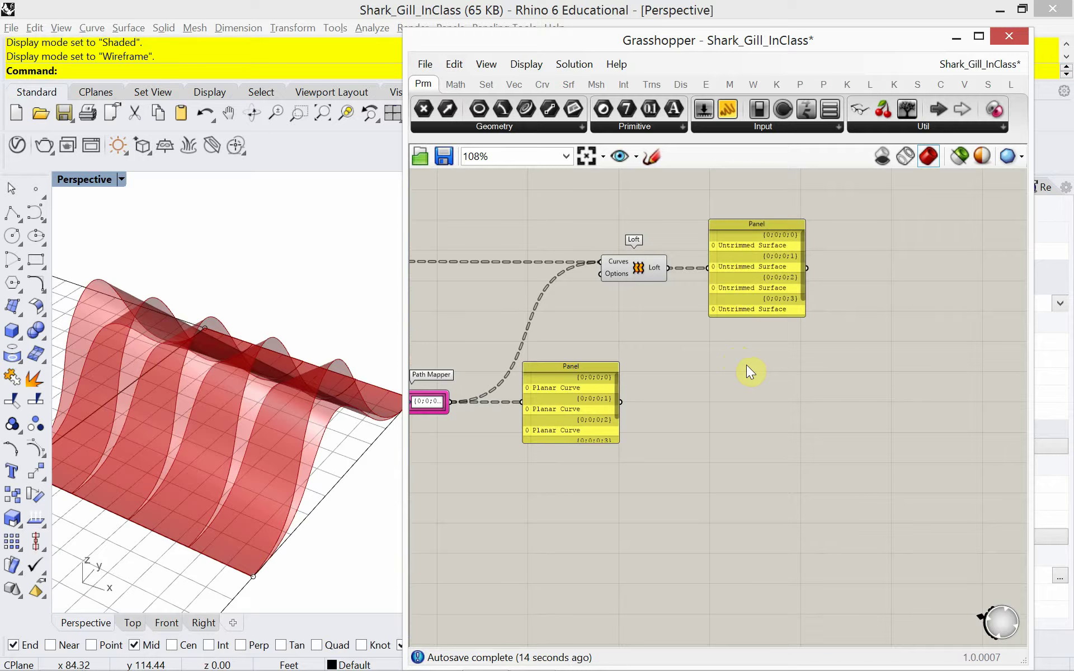
scroll(746, 365, down, 2)
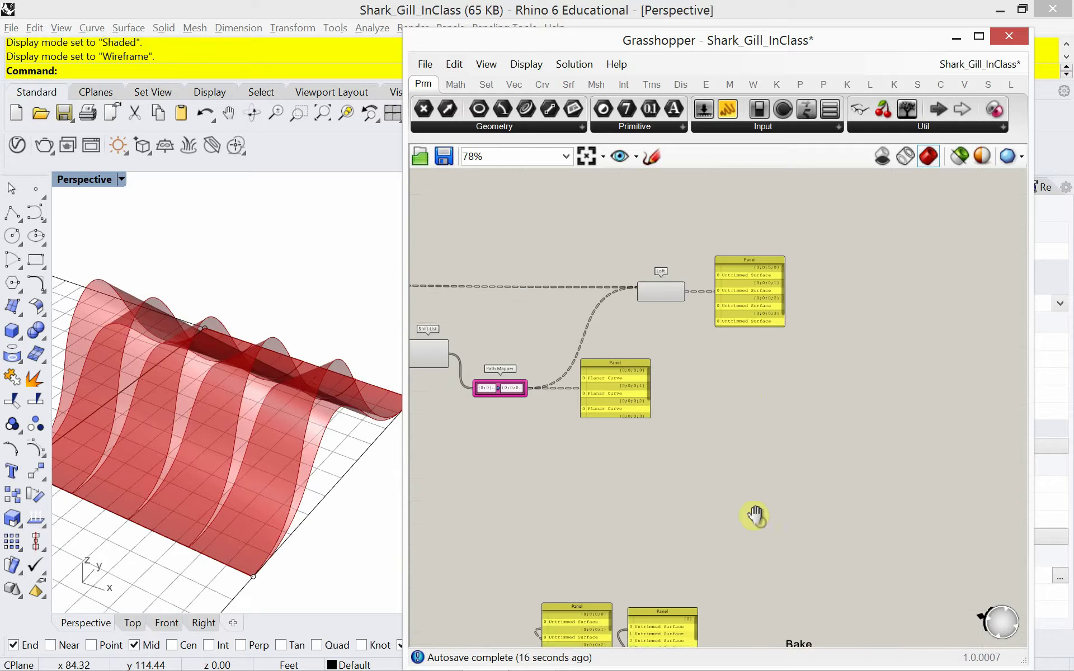
right_drag(757, 516, 735, 357)
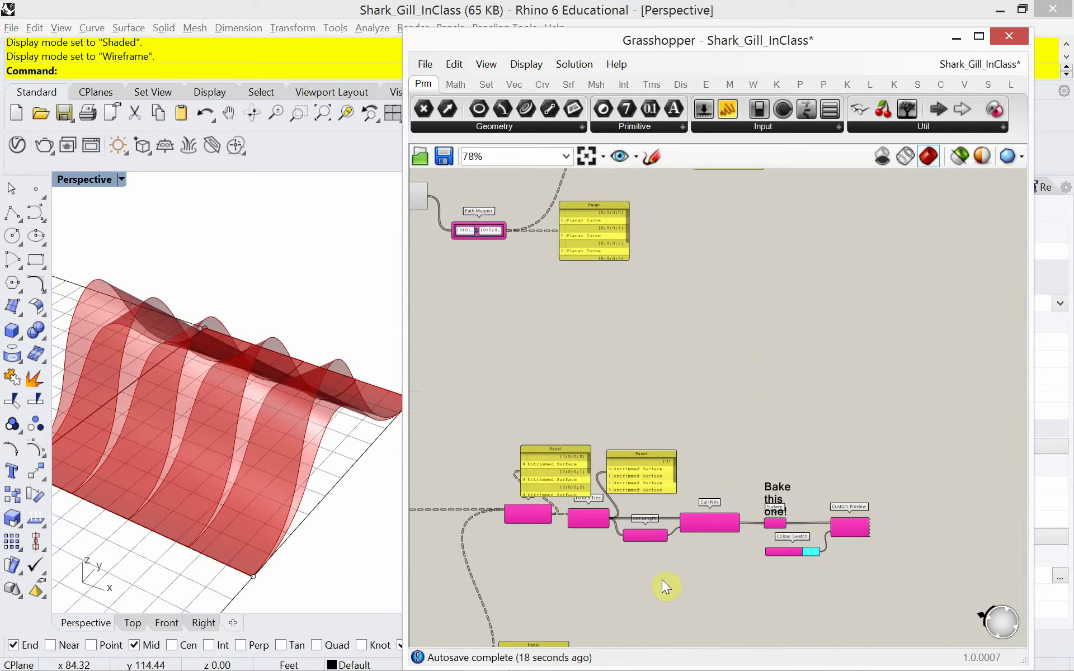
scroll(654, 572, up, 5)
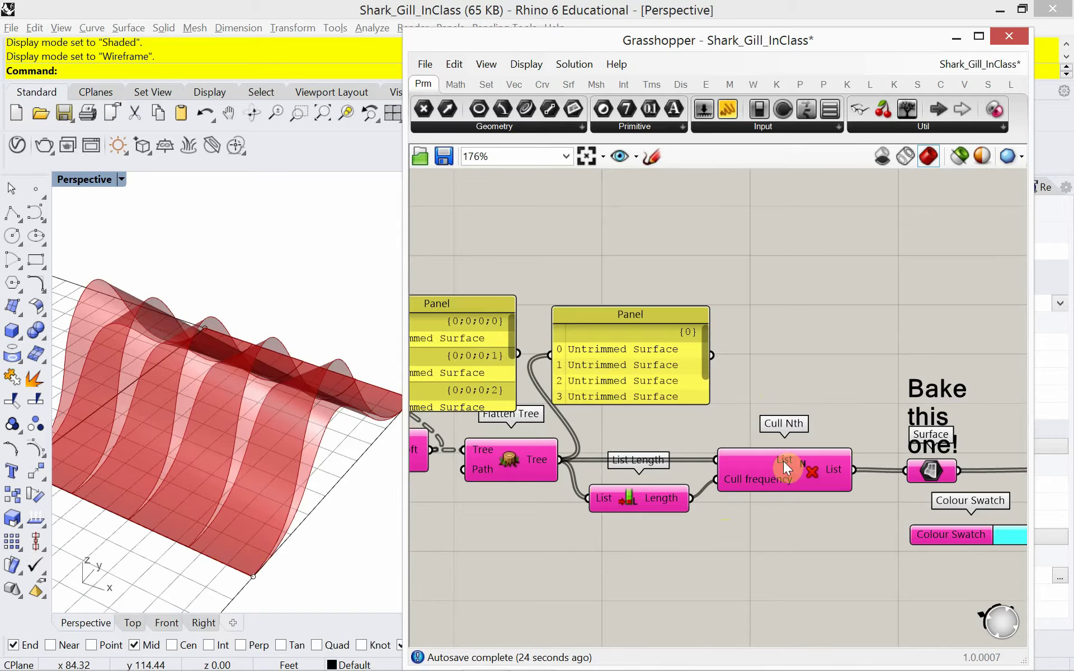
scroll(736, 437, down, 6)
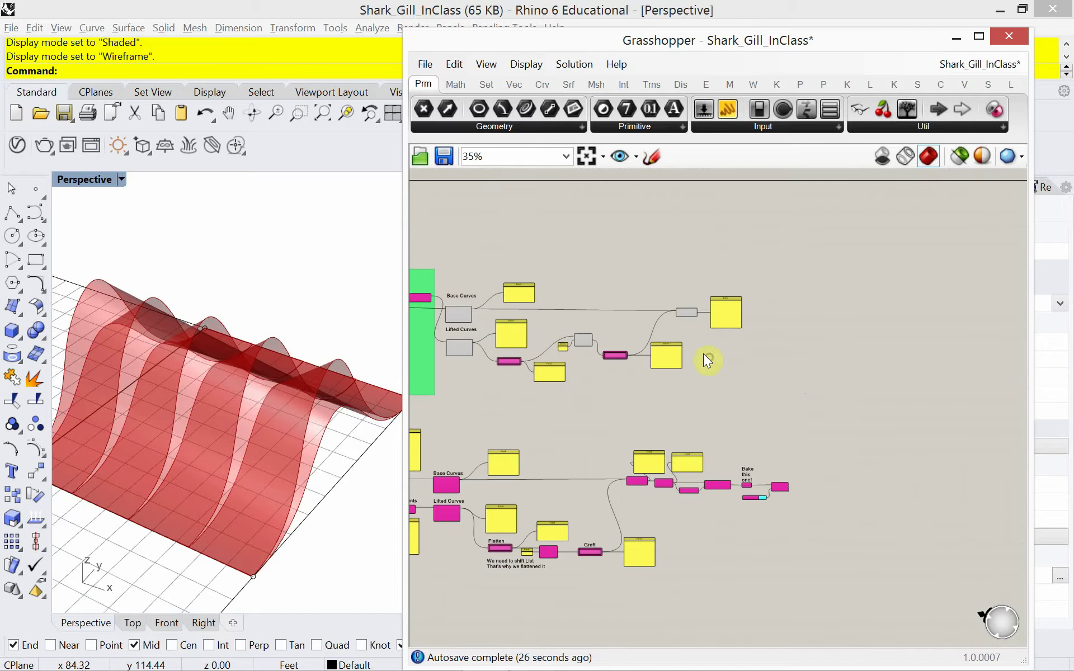
scroll(703, 353, up, 6)
Enlarge and realign the Loft's Panel to show every branch, and flatten the Loft output.
double_click(739, 409)
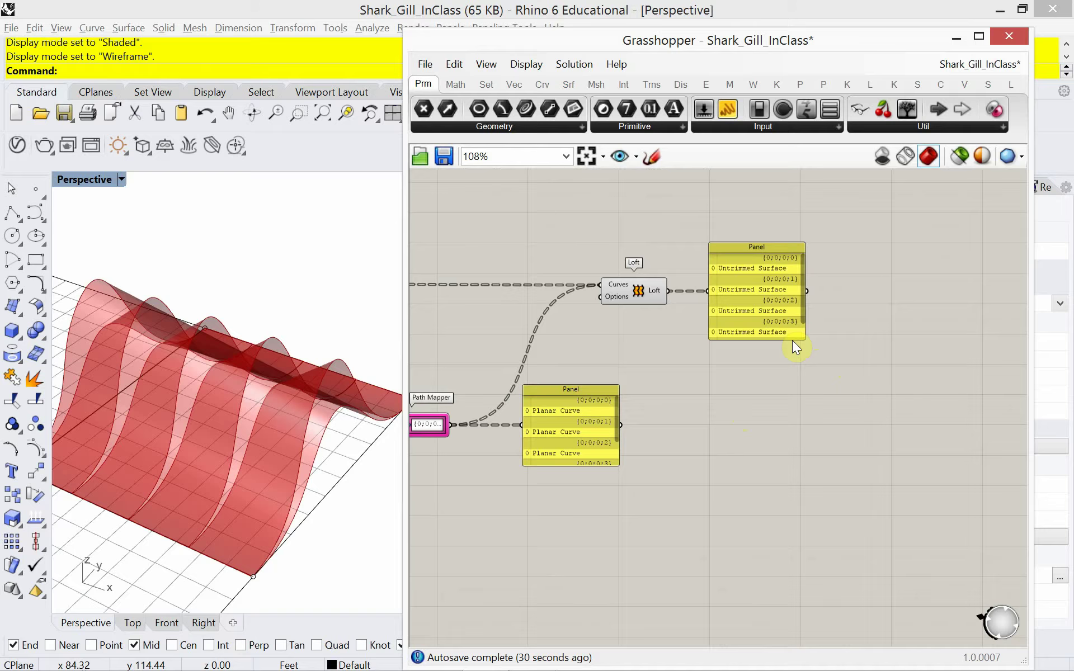
drag(792, 337, 801, 363)
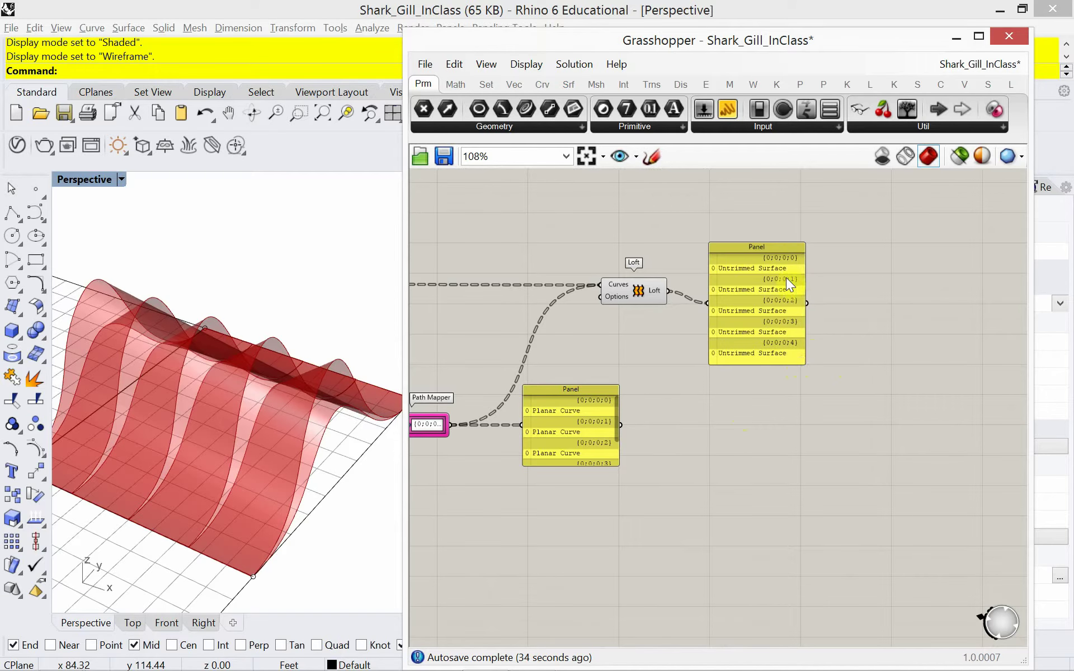
mouse_move(788, 251)
mouse_down()
mouse_move(805, 244)
mouse_move(797, 239)
mouse_up()
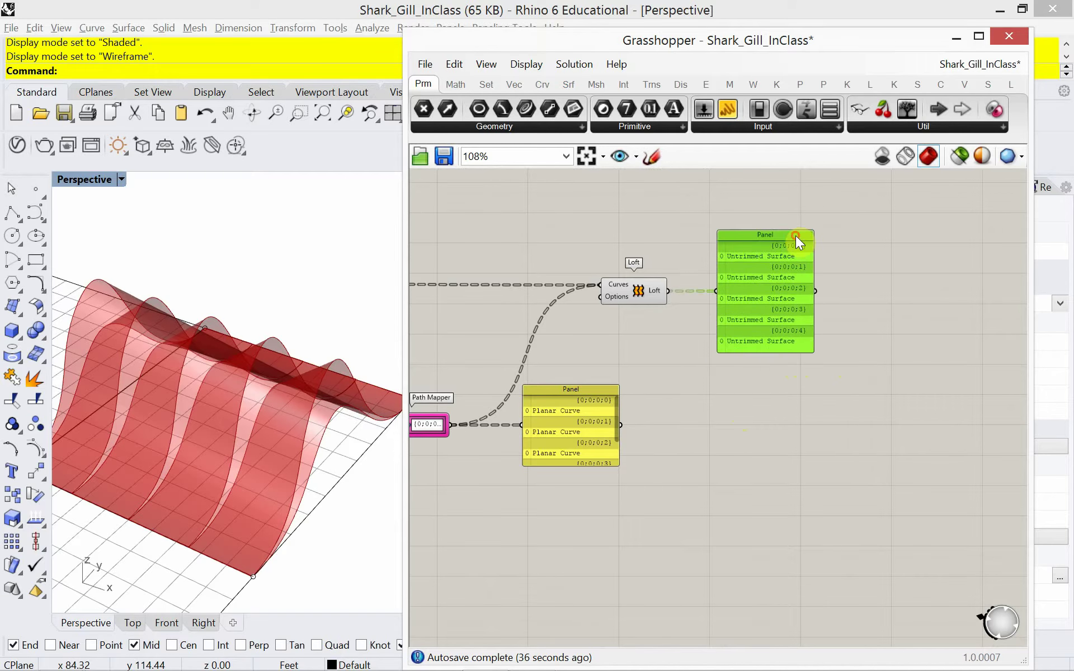
scroll(665, 330, up, 2)
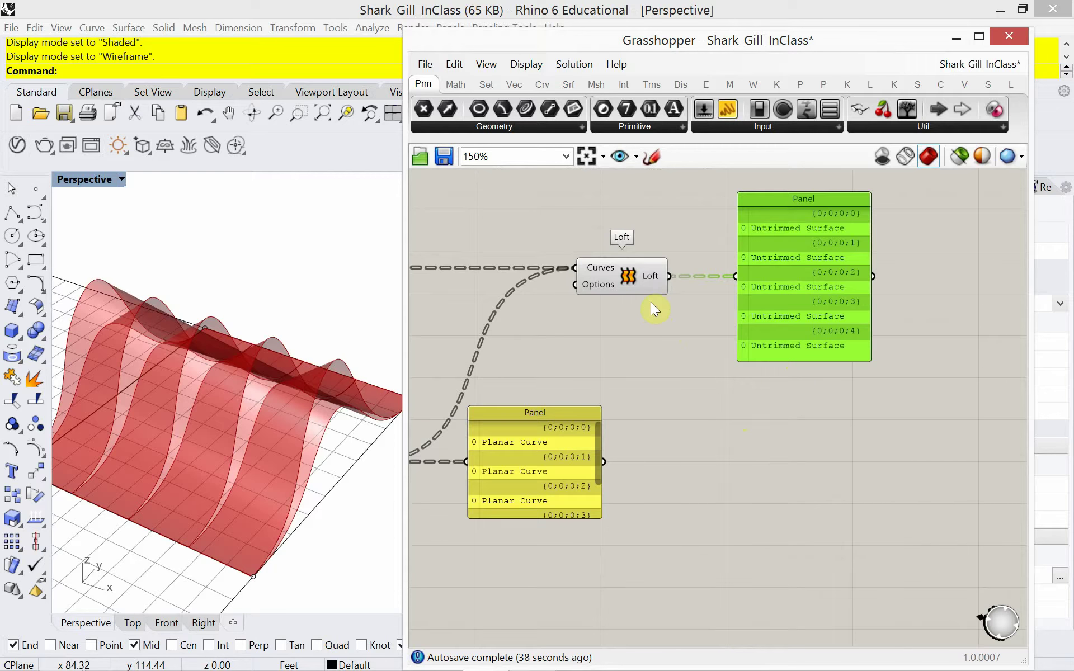
right_click(648, 273)
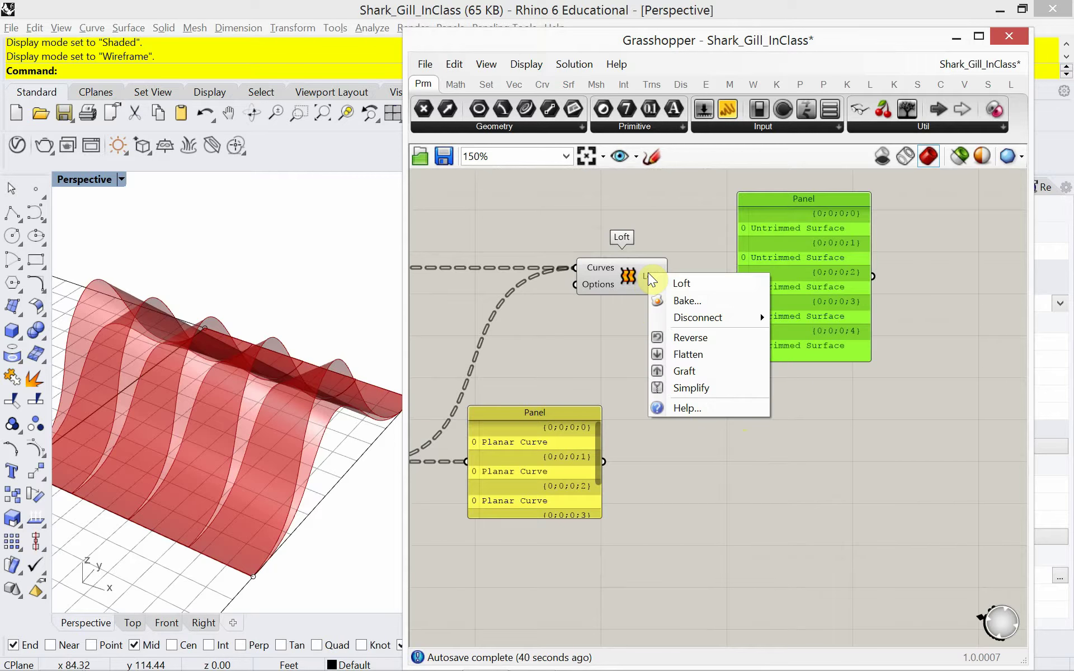
click(676, 356)
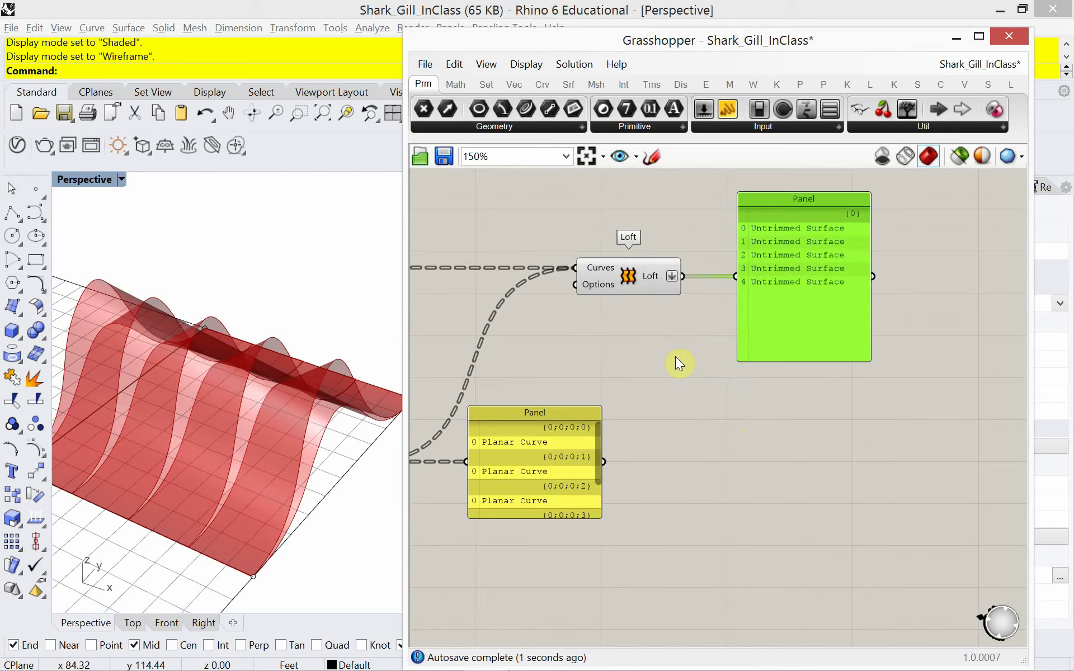
Add a Cull Nth component below the Loft's Panel and feed the flattened Loft output into its List input.
double_click(769, 438)
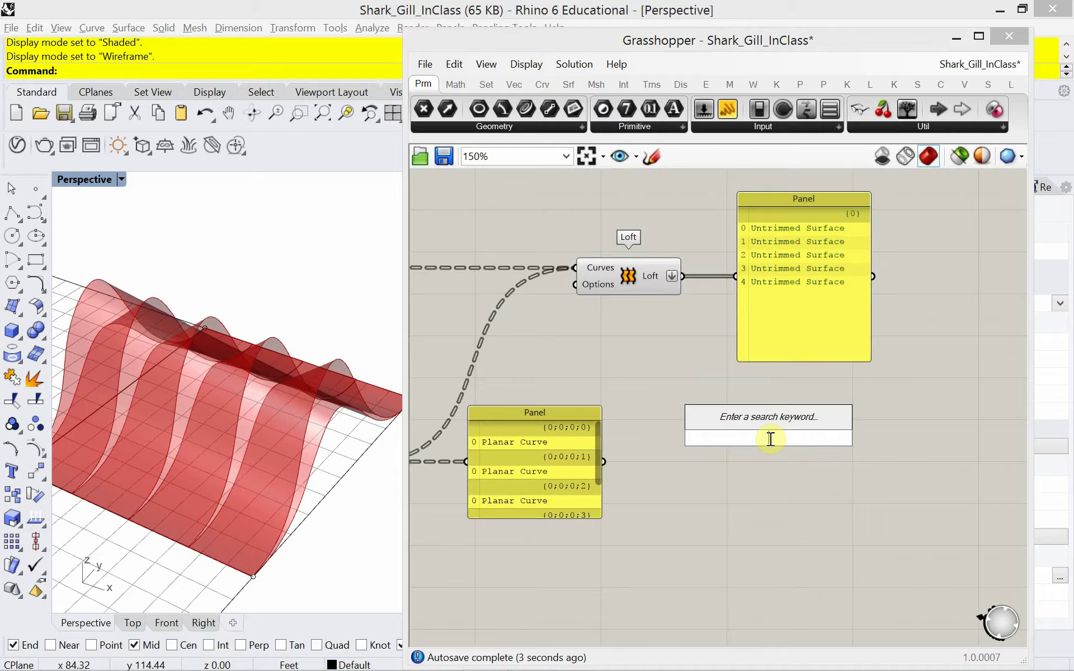
text(li)
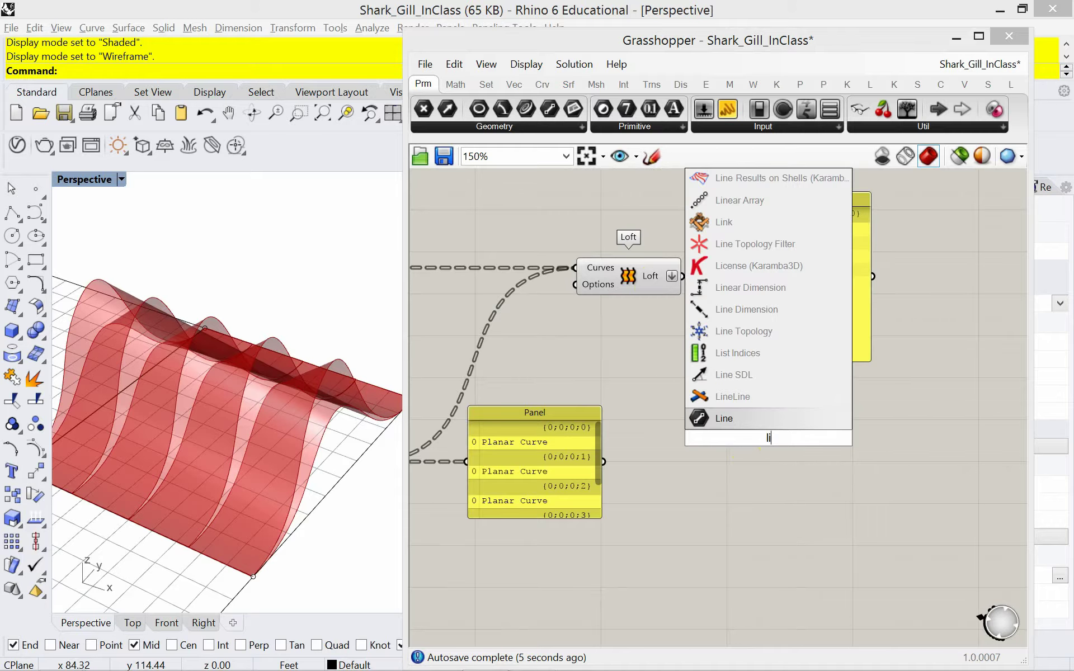
key(BackSpace)
key(BackSpace)
text(cull)
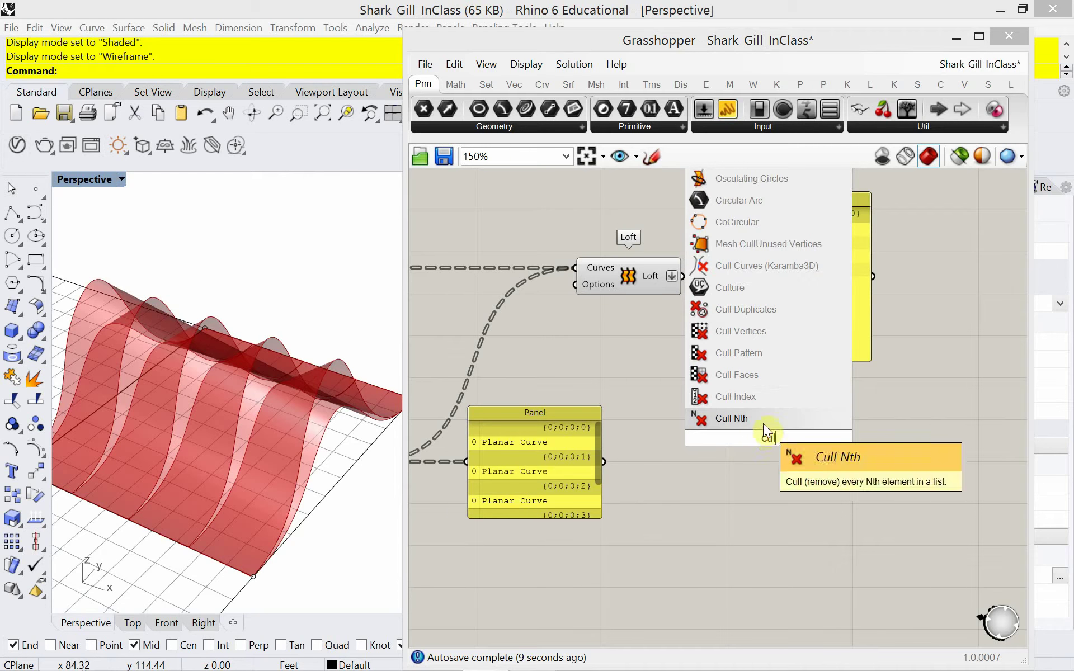
click(765, 429)
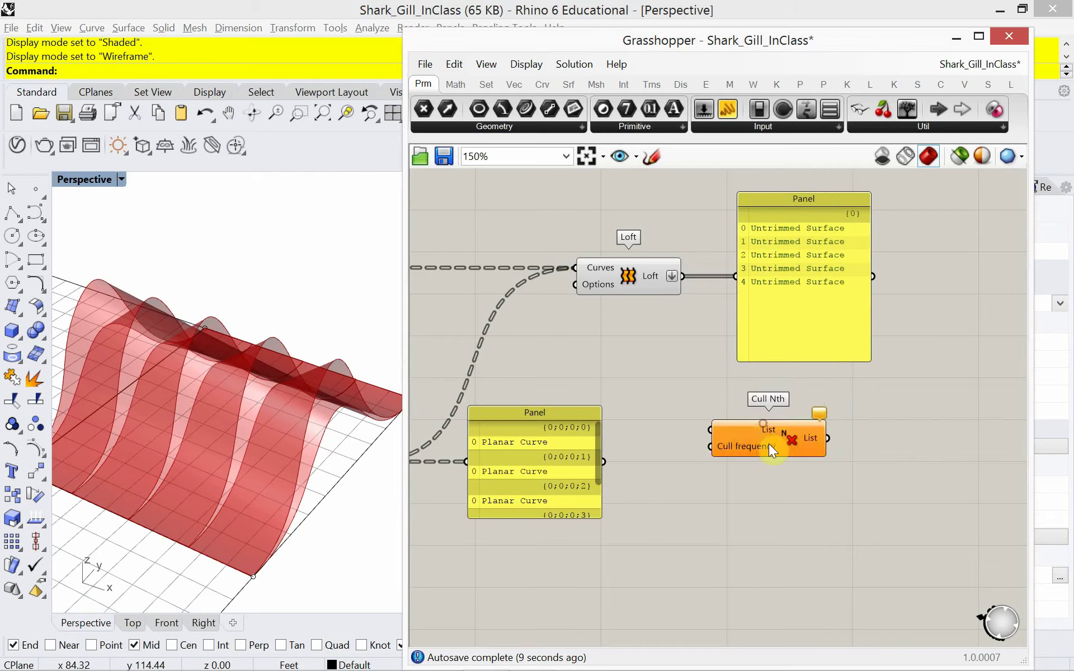
drag(769, 444, 823, 419)
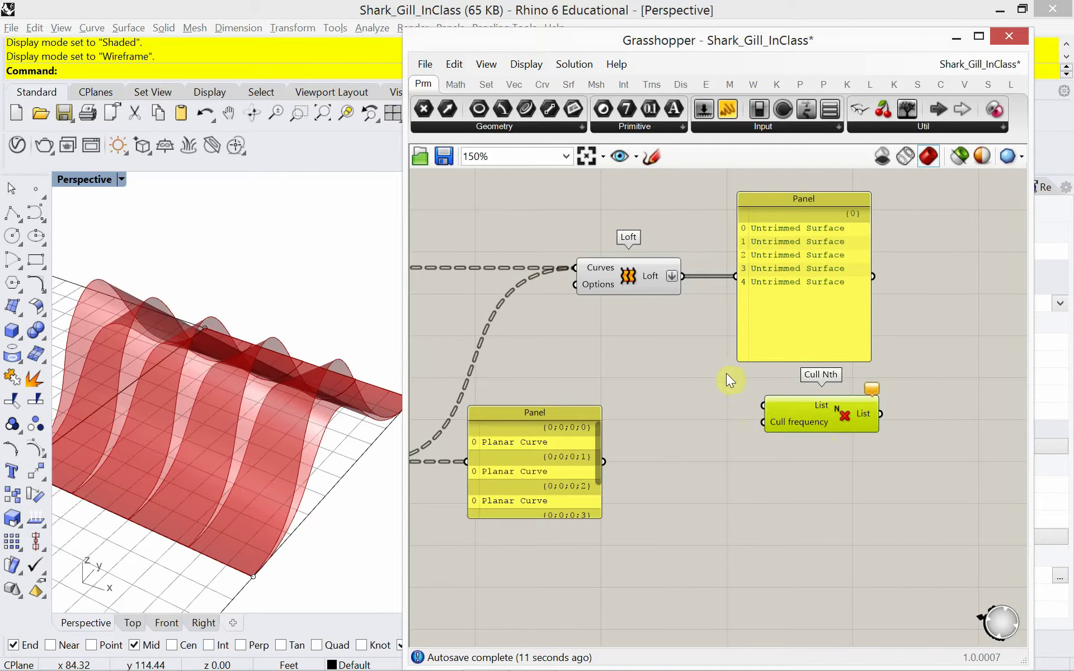
drag(683, 277, 794, 424)
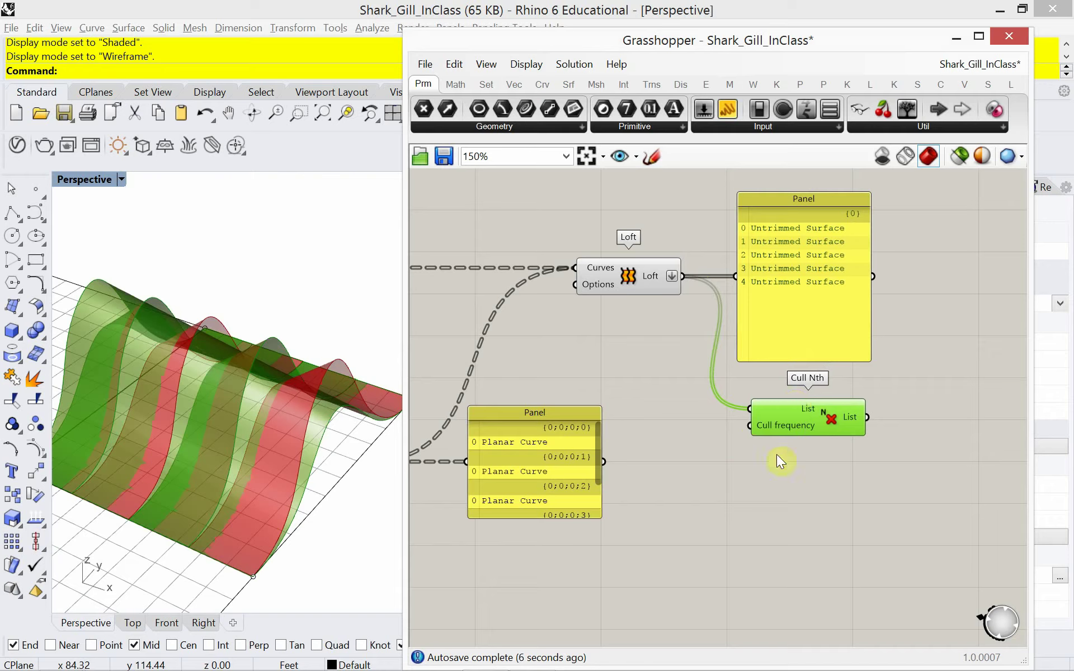
Add a List Length component fed by the Loft output, wire its Length into Cull Nth's Cull frequency, and space out the components.
double_click(734, 471)
text(list)
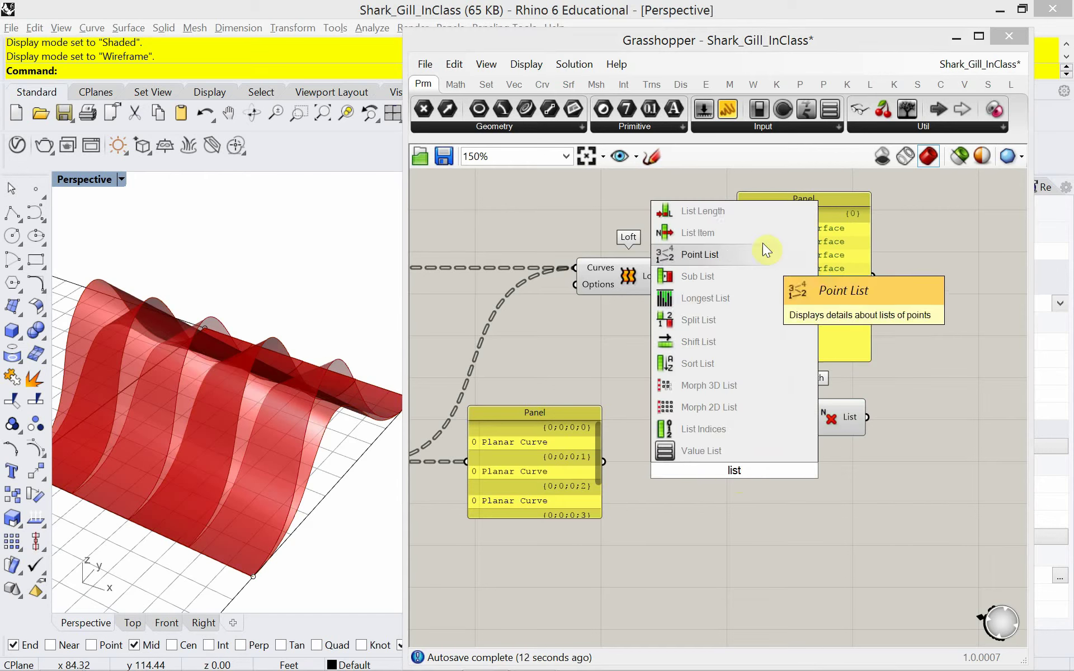
click(750, 215)
drag(683, 288, 683, 477)
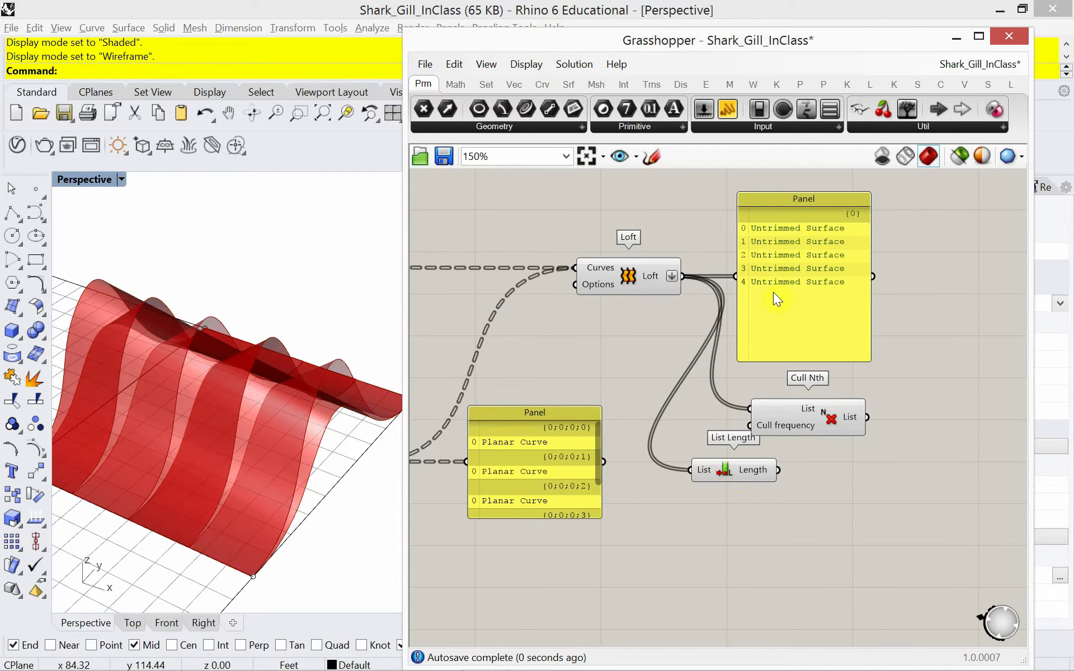
drag(779, 471, 851, 431)
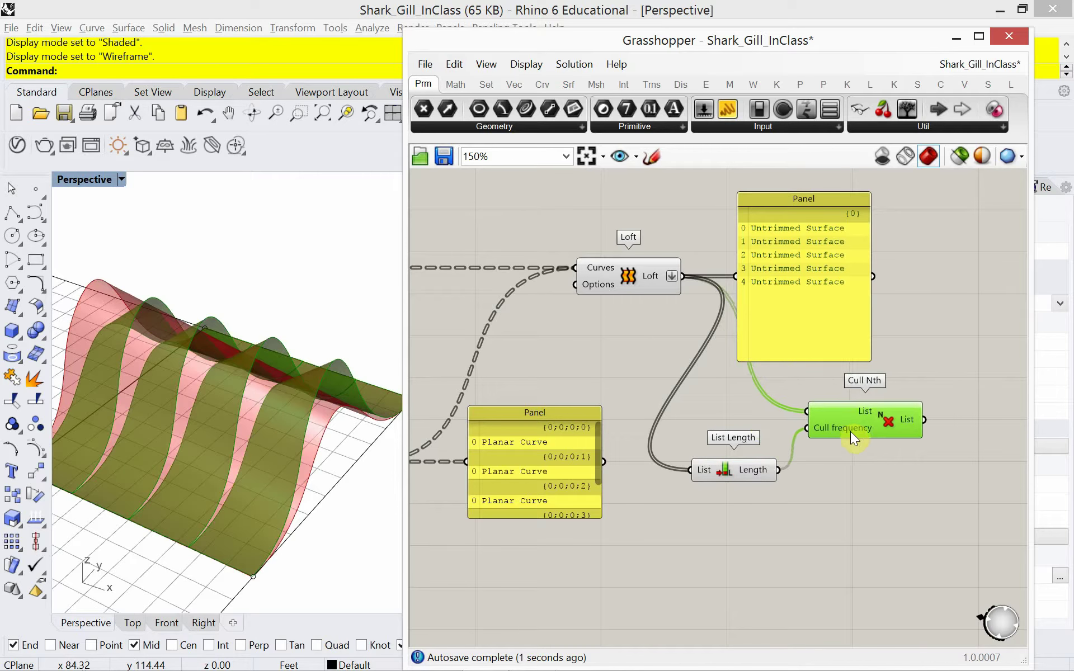
drag(813, 203, 873, 203)
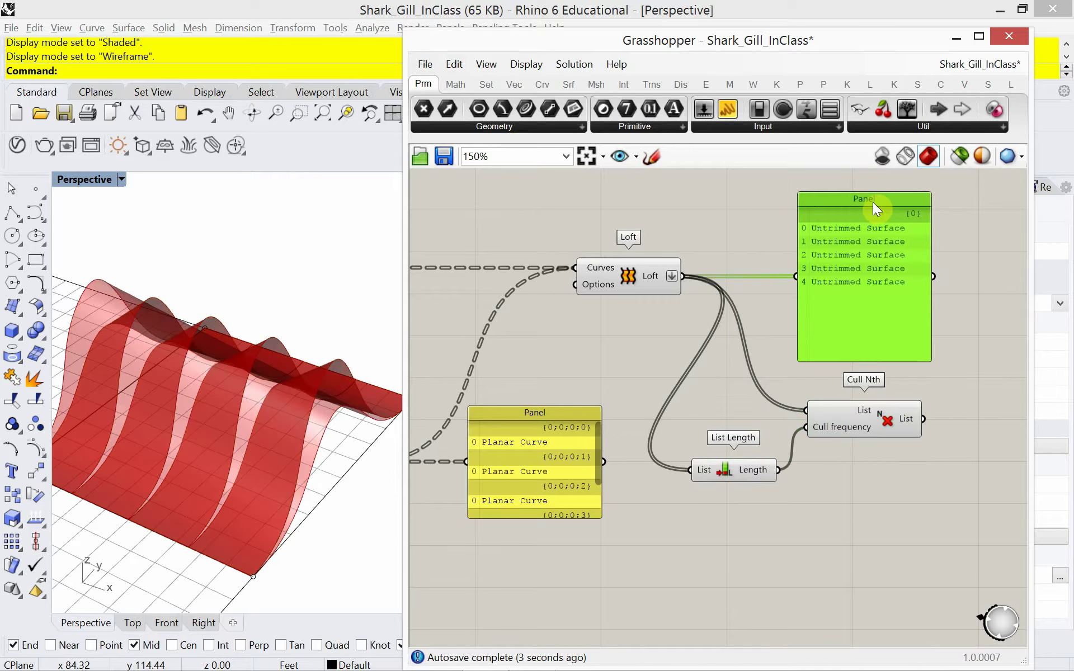
drag(828, 436, 843, 431)
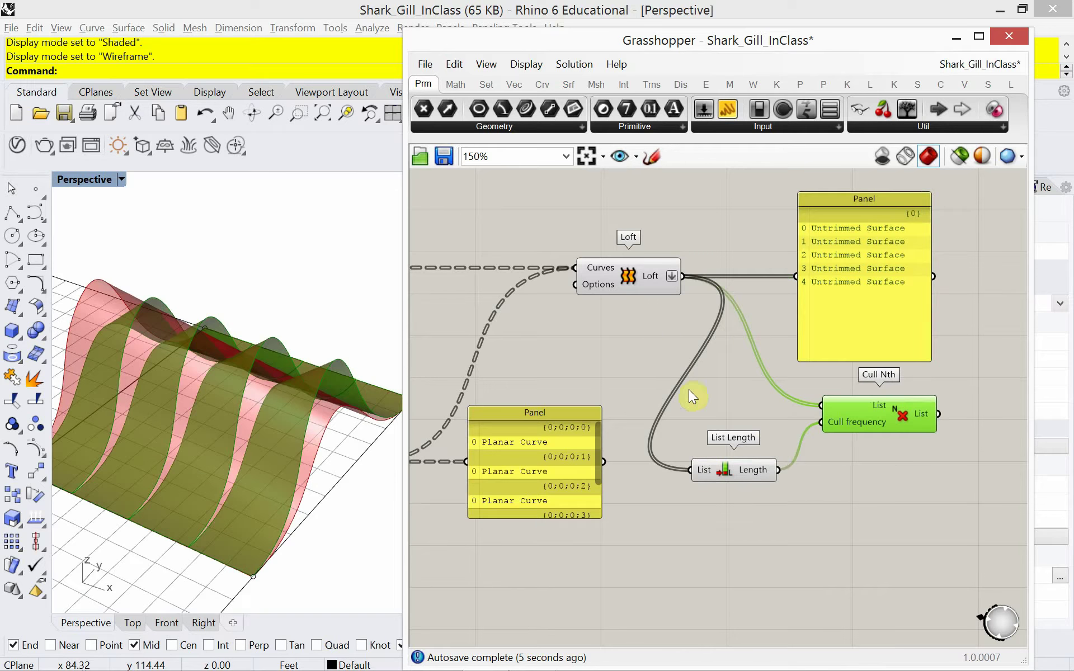
Turn off the preview of the Loft component.
click(647, 288)
right_click(646, 288)
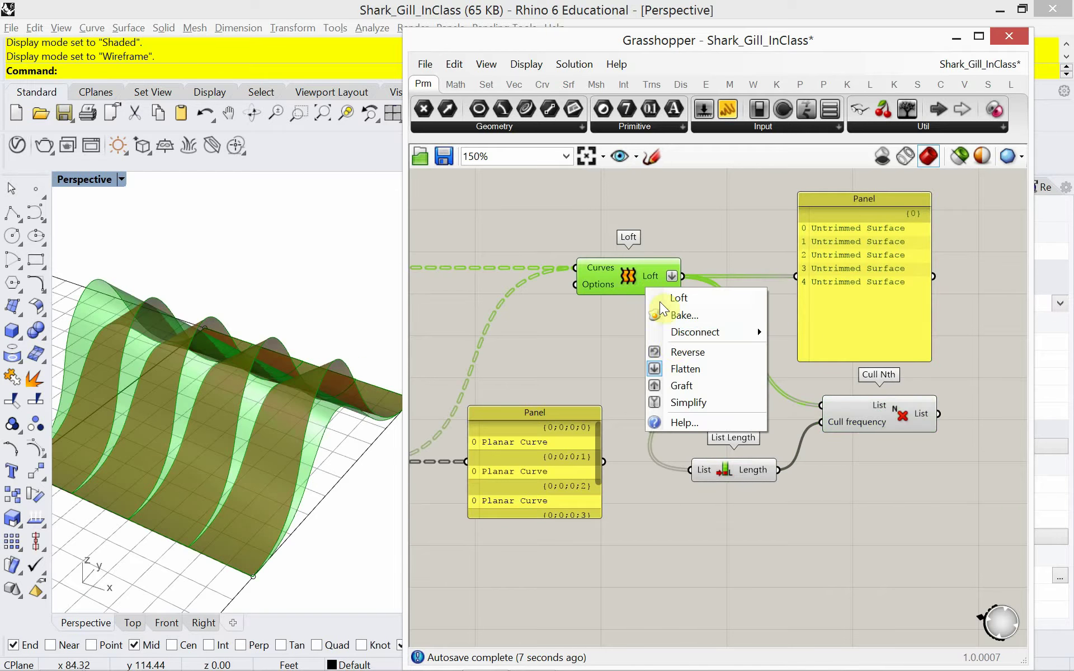
right_click(688, 237)
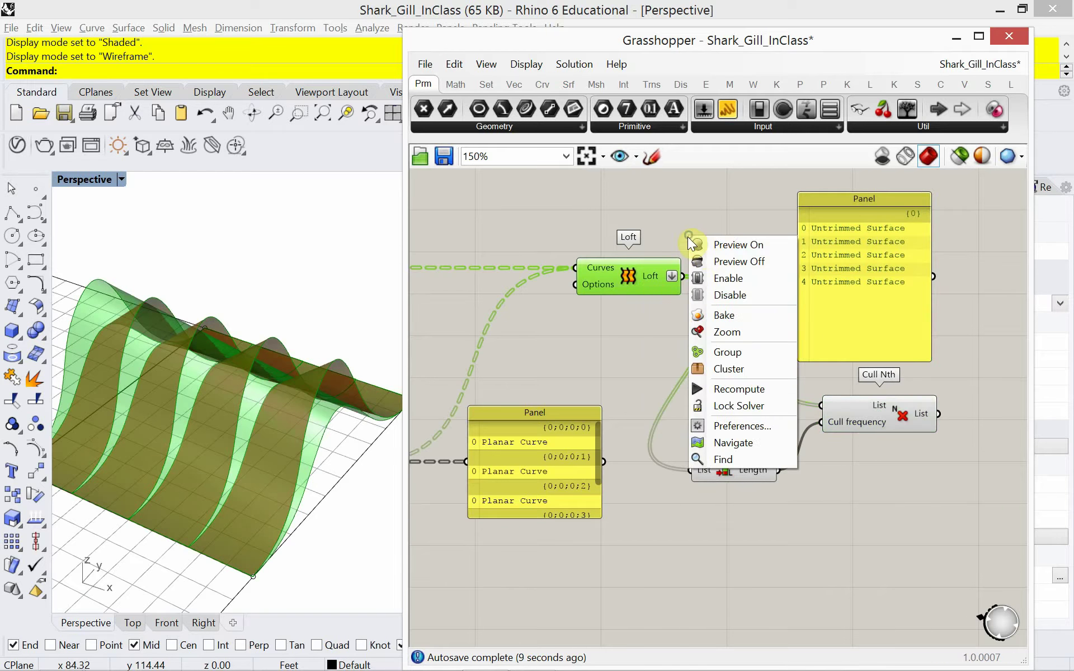
click(725, 262)
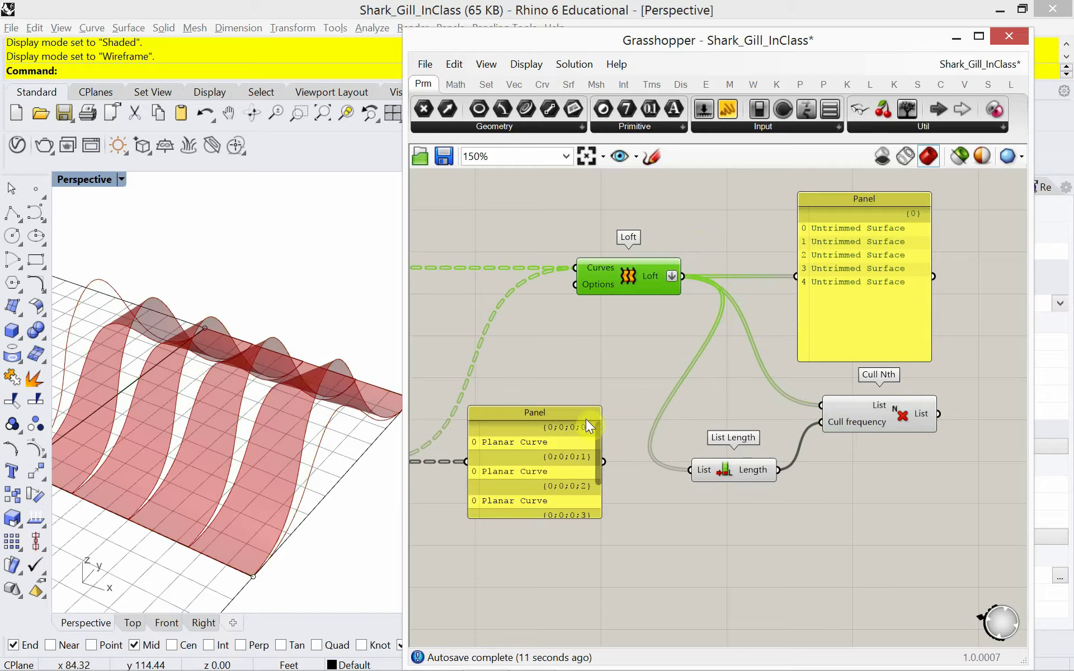
click(614, 393)
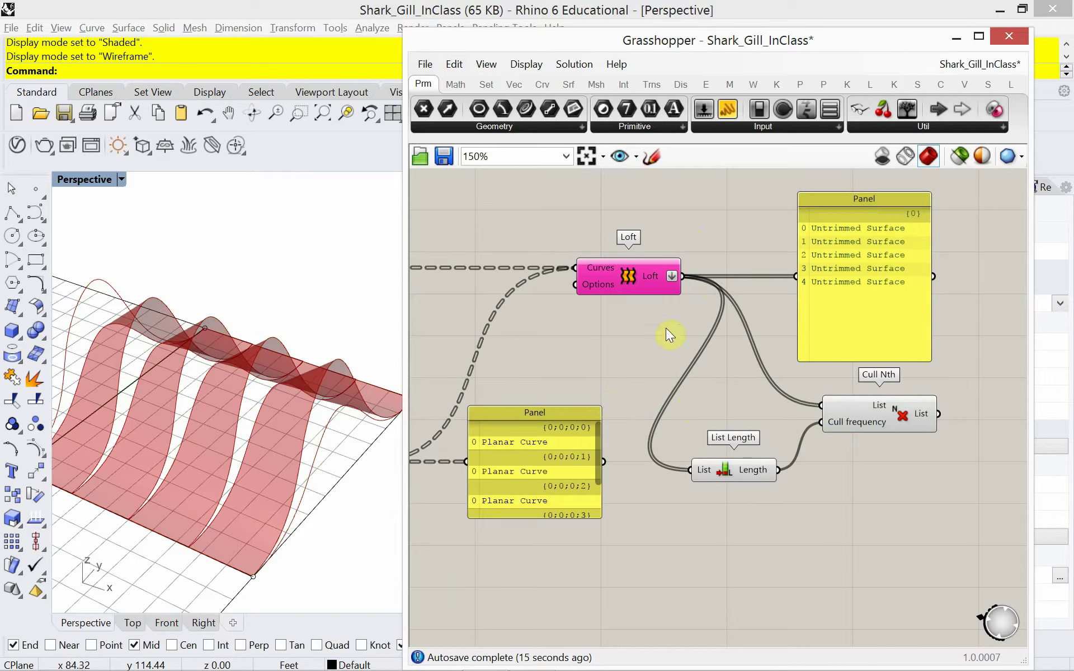
Set the # of Gills slider feeding Divide Surface's U Count to 2.
mouse_move(757, 470)
right_drag(582, 362, 748, 342)
scroll(748, 343, down, 4)
right_drag(461, 379, 764, 363)
right_drag(542, 335, 665, 354)
right_drag(576, 334, 873, 314)
right_drag(457, 287, 492, 304)
scroll(487, 304, up, 3)
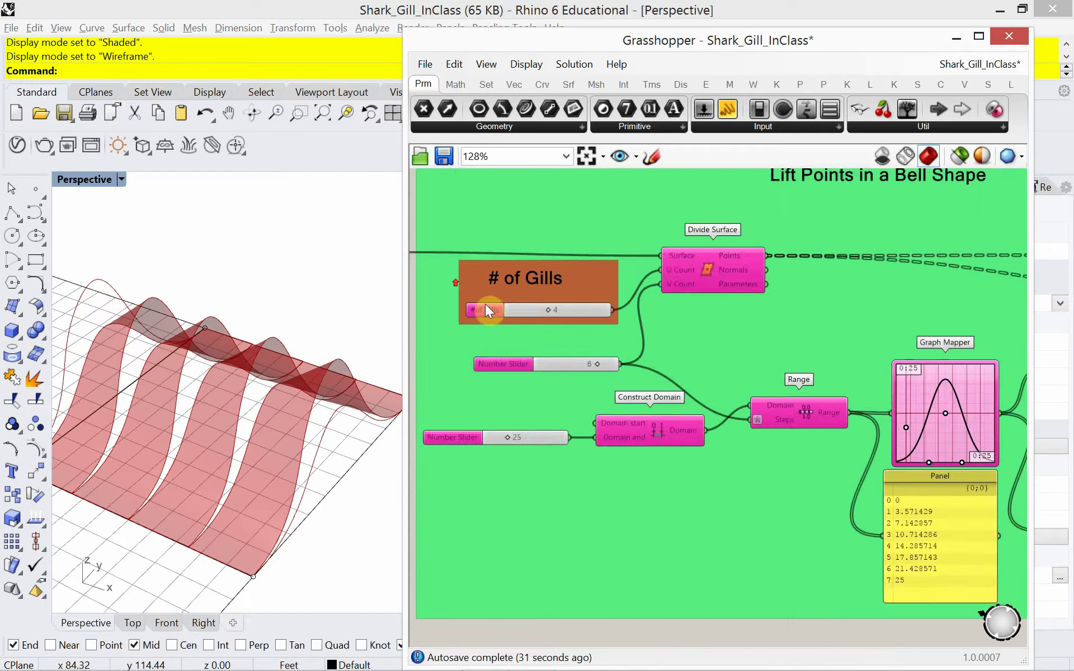
scroll(486, 306, up, 4)
drag(606, 324, 572, 326)
Inspect the List Length output that drives Cull Nth with the changed number of gills.
scroll(566, 324, down, 9)
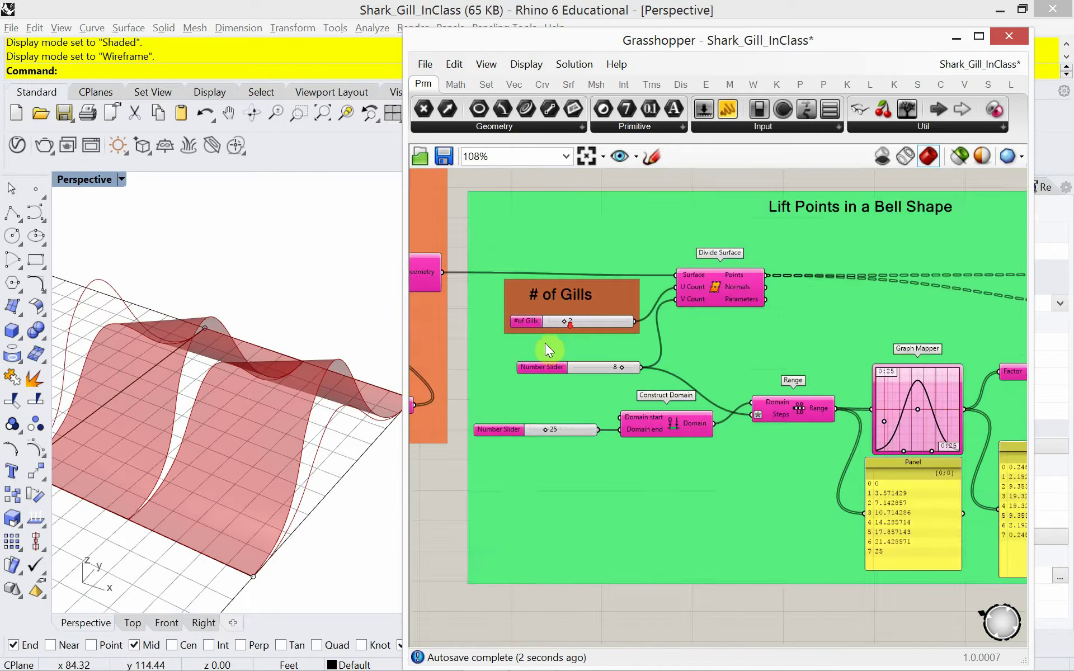
right_drag(778, 375, 606, 373)
right_drag(789, 402, 619, 372)
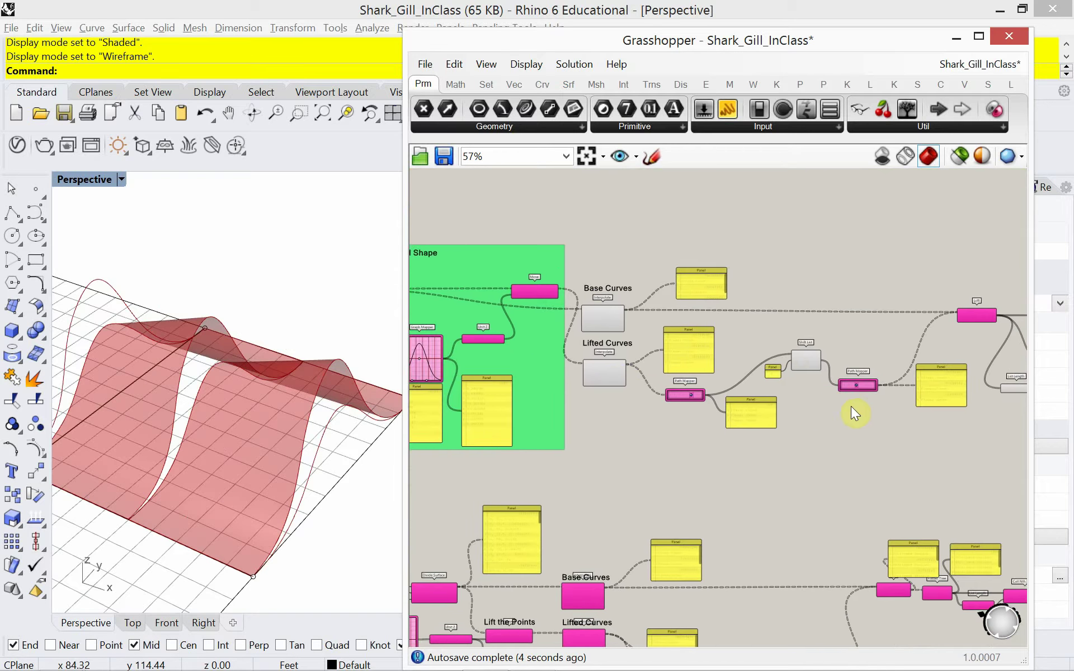
right_drag(851, 408, 679, 400)
scroll(879, 374, up, 8)
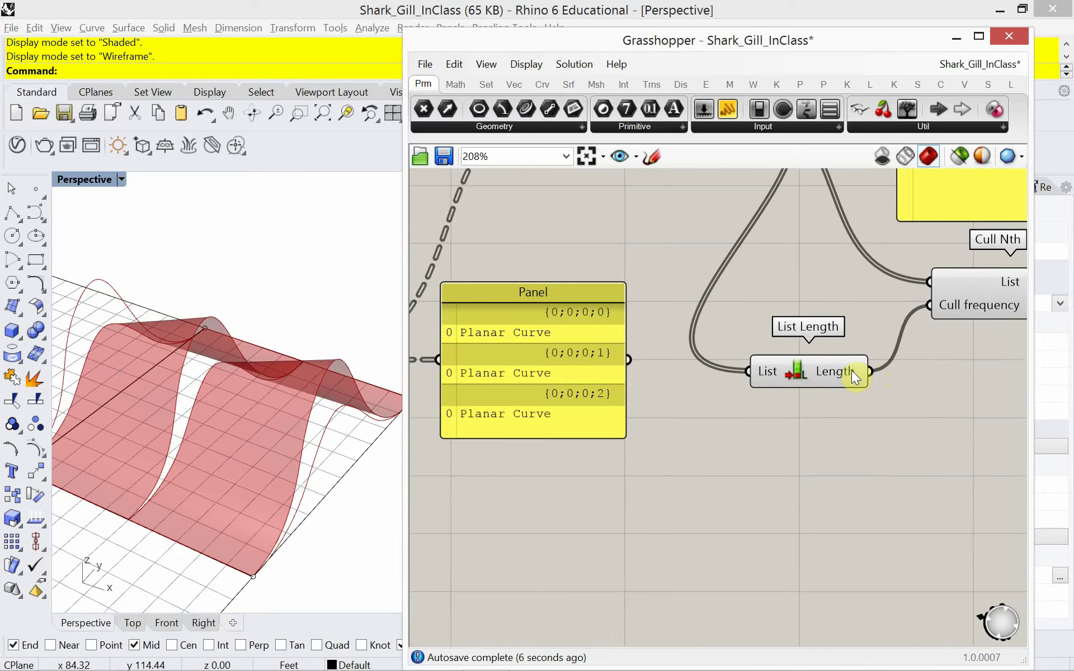
mouse_move(852, 371)
scroll(776, 368, down, 10)
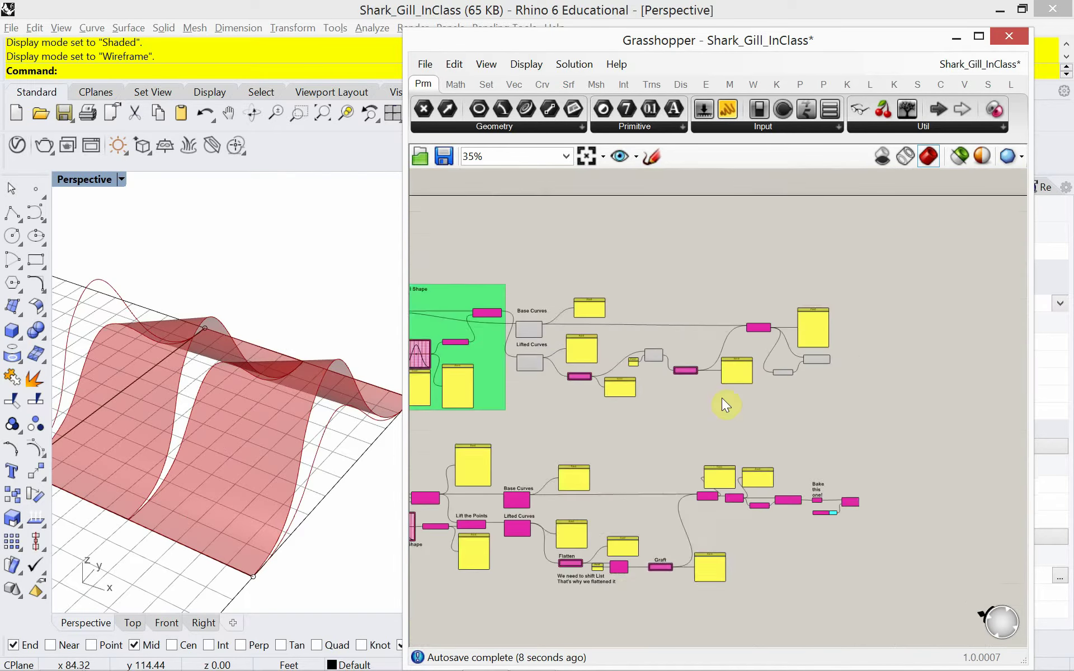
Set the # of Gills slider in the Lift Points in a Bell Shape group to 4.
right_drag(576, 431, 769, 449)
scroll(653, 358, up, 3)
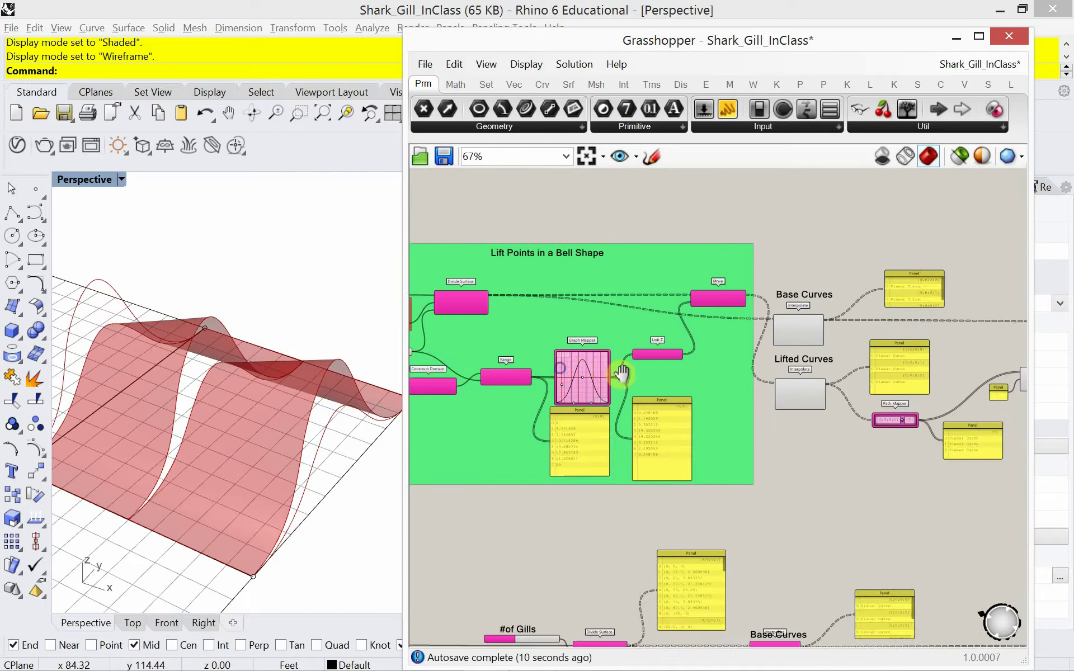
scroll(509, 353, up, 3)
scroll(513, 358, up, 5)
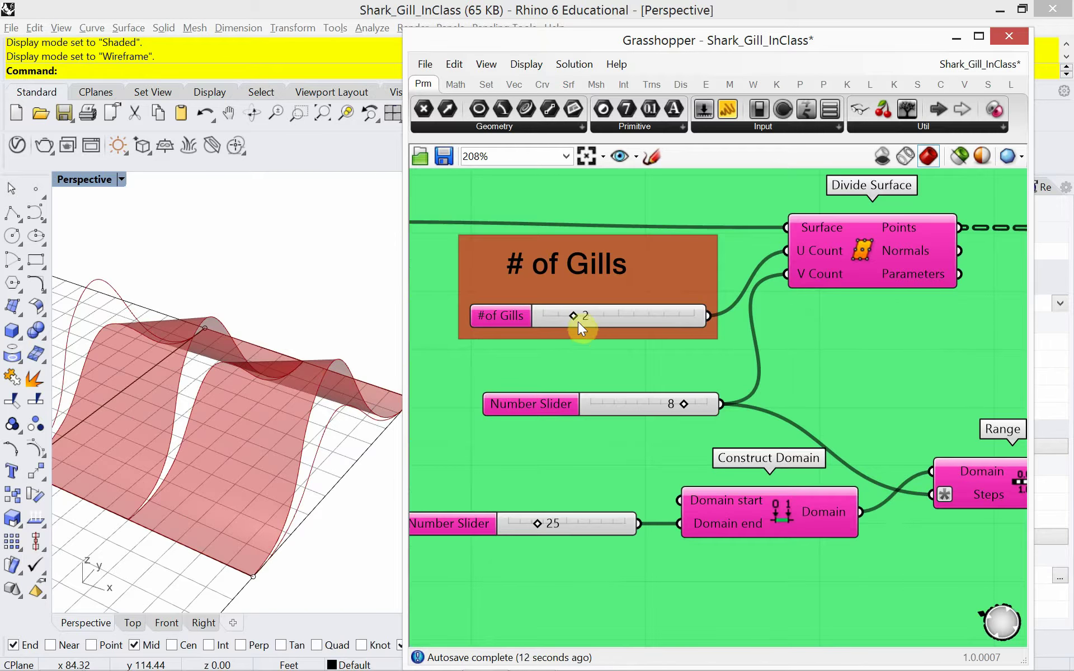
drag(575, 316, 603, 321)
Add a Custom Preview component beside Cull Nth and feed the culled List into its Geometry input.
scroll(565, 346, down, 7)
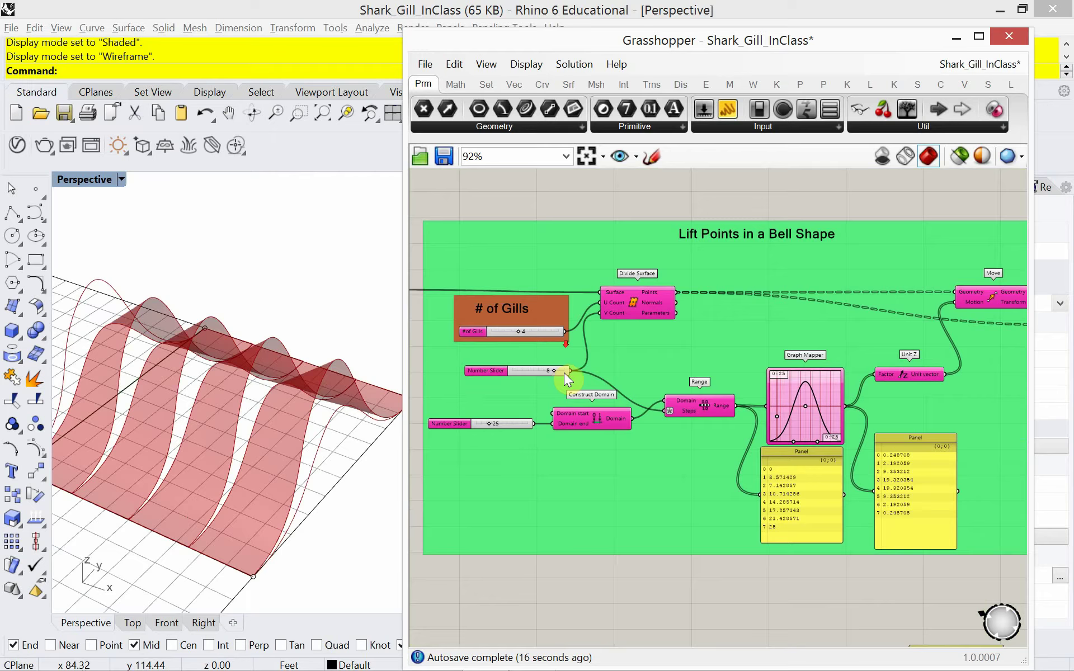
scroll(802, 398, up, 3)
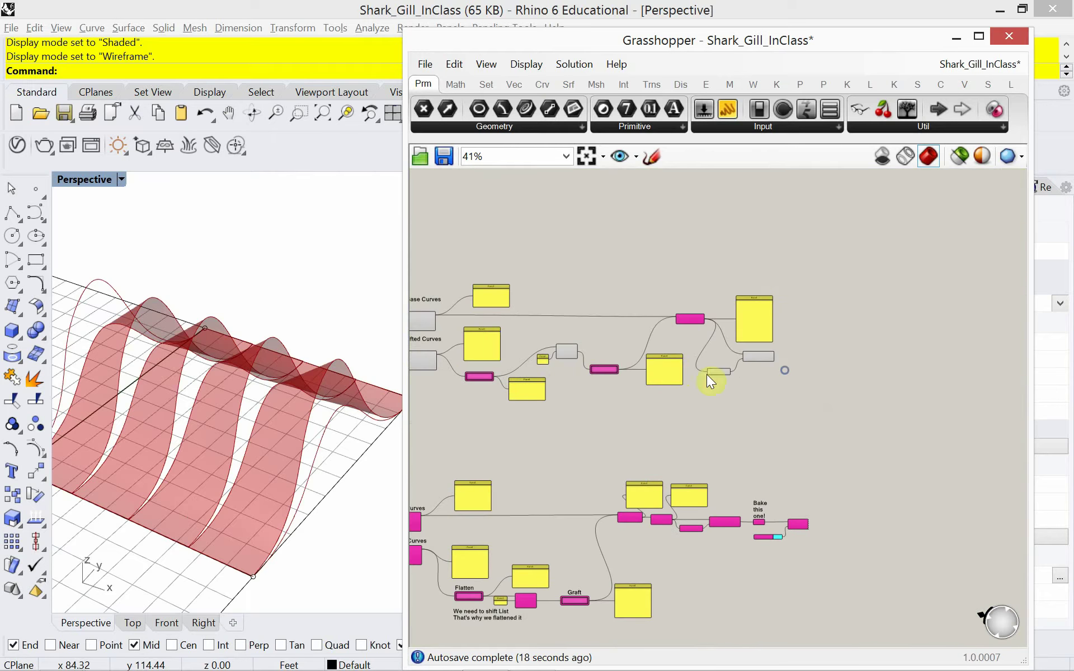
scroll(767, 390, up, 3)
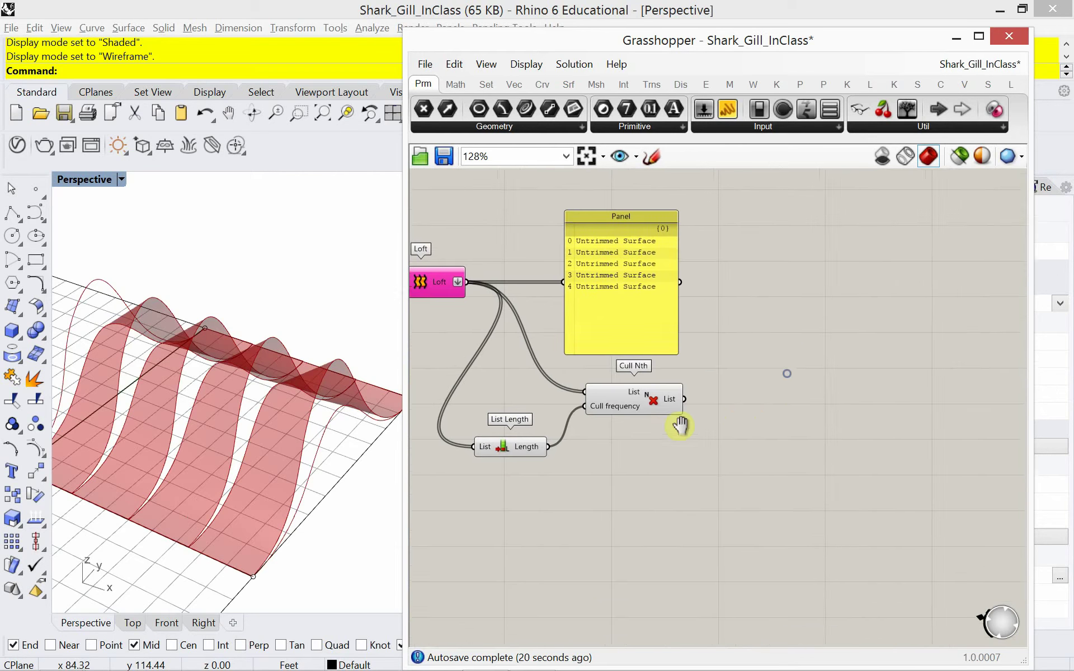
double_click(747, 403)
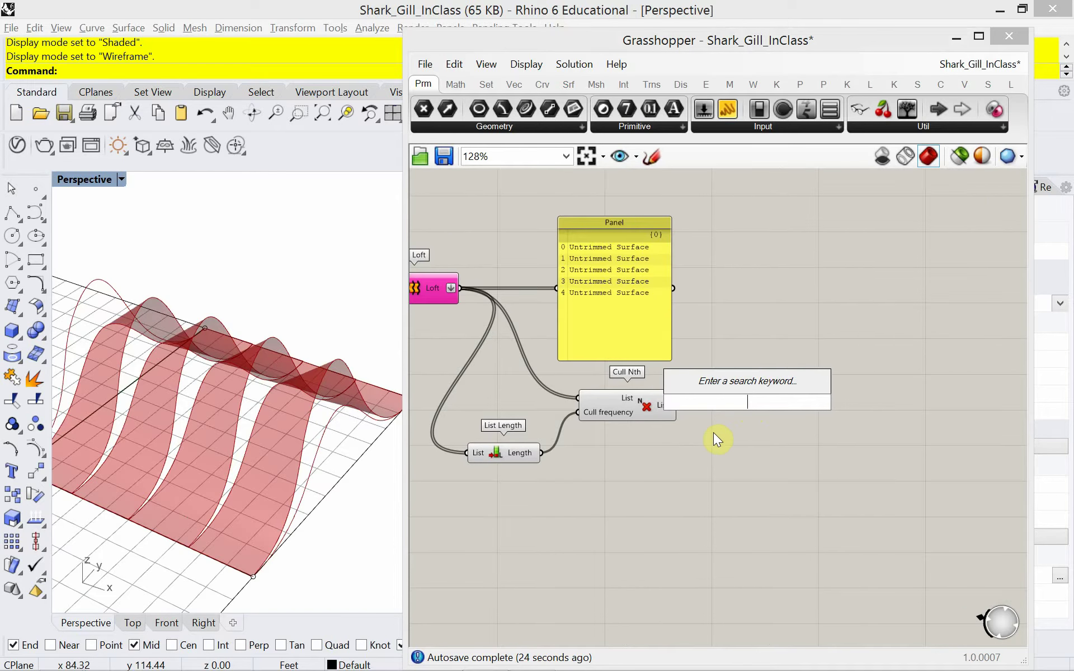
text(custom)
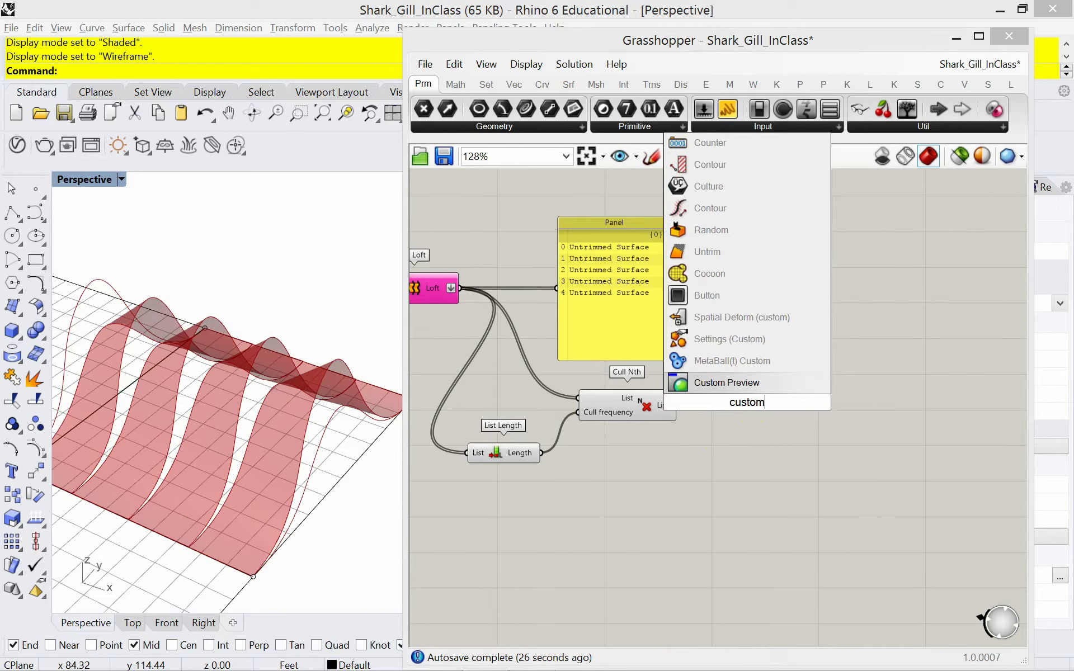
click(724, 386)
drag(724, 386, 828, 374)
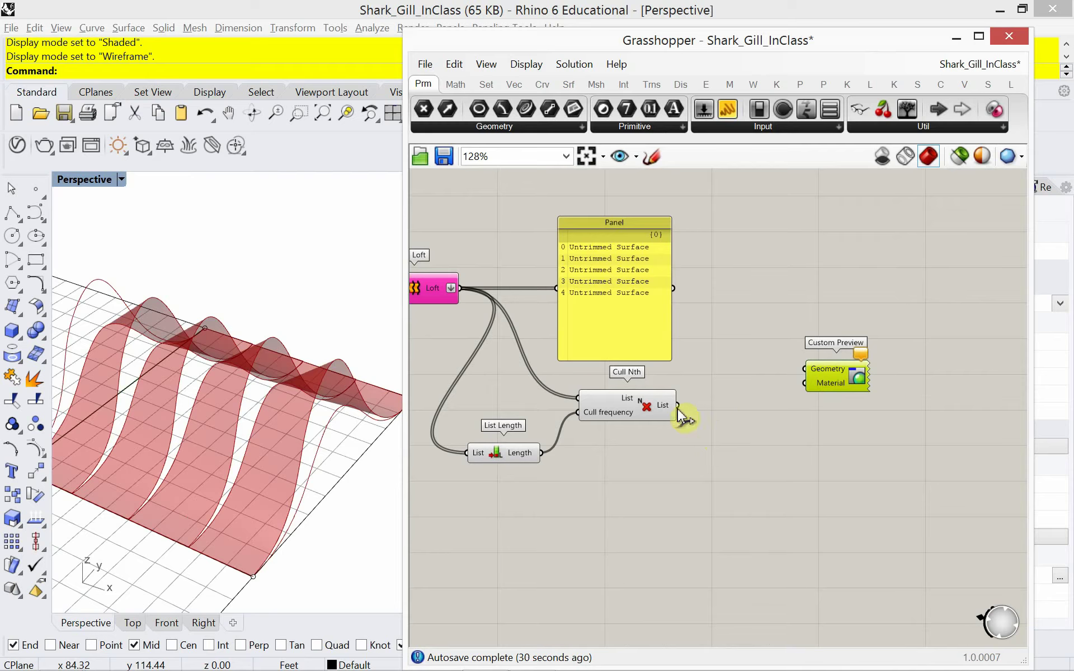
drag(678, 405, 831, 420)
click(827, 432)
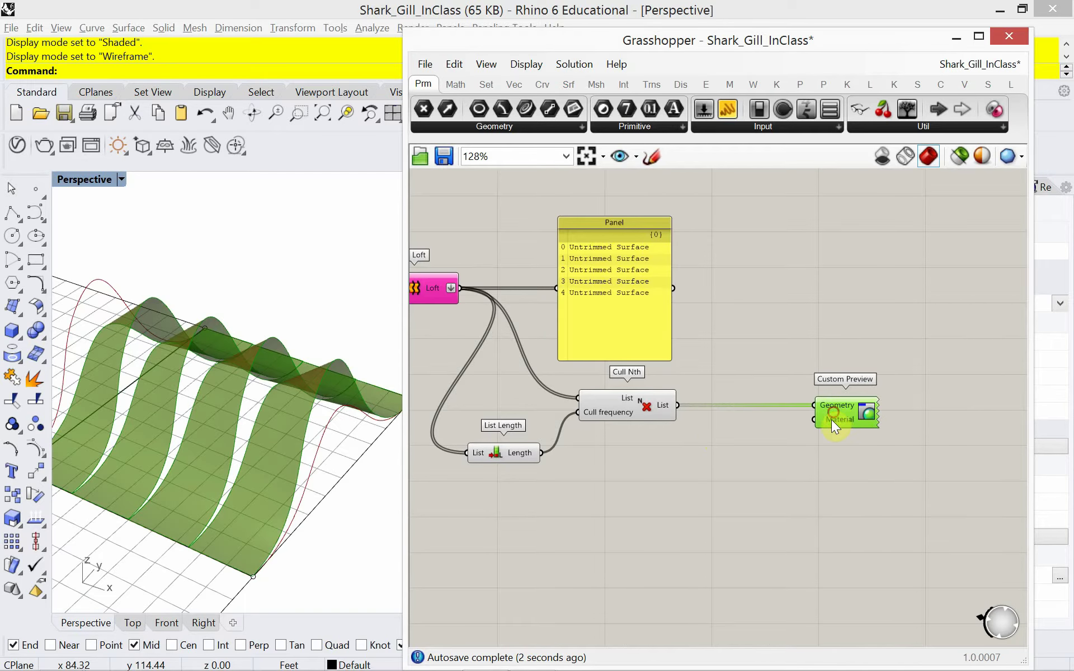
click(831, 434)
Add a Colour Swatch component below the wire between Cull Nth and Custom Preview.
mouse_move(828, 422)
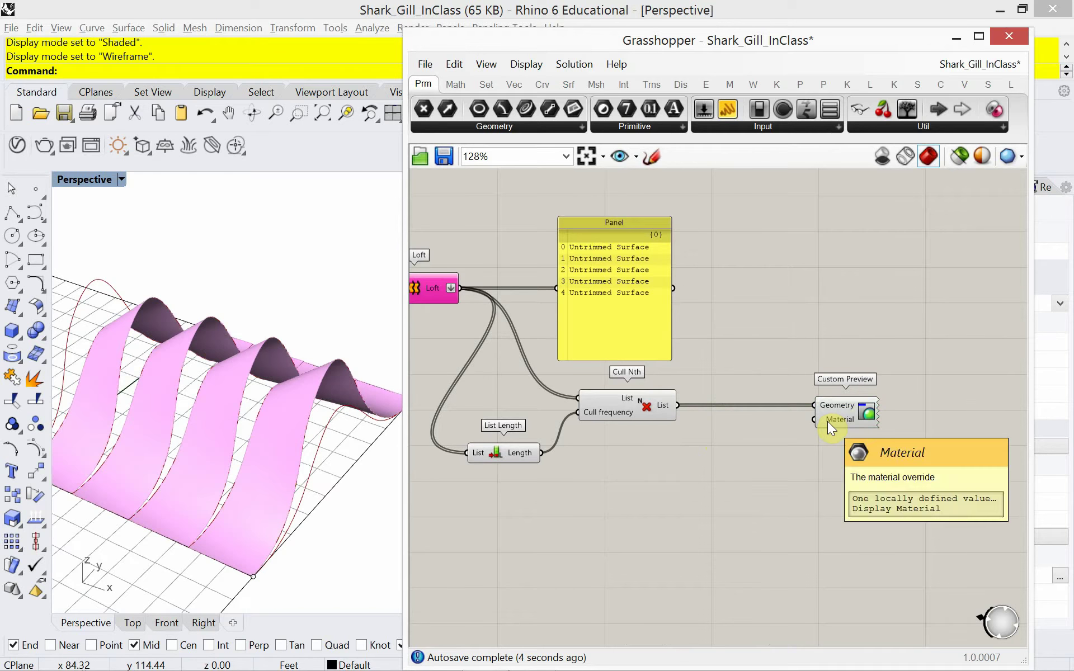
double_click(738, 469)
text(colu)
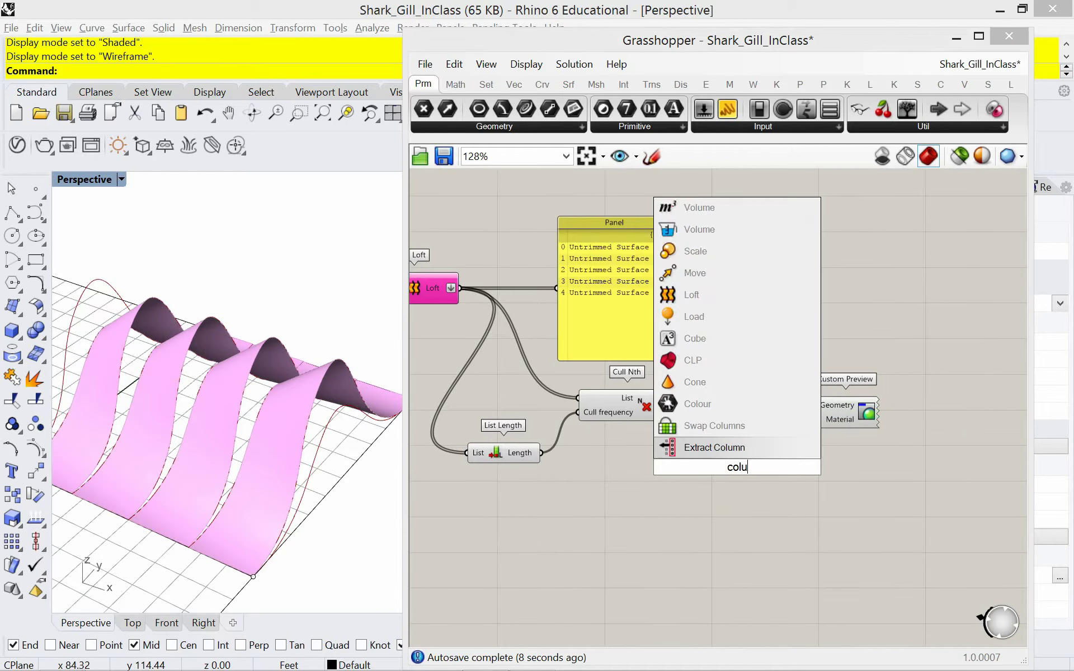
key(BackSpace)
key(BackSpace)
text(l)
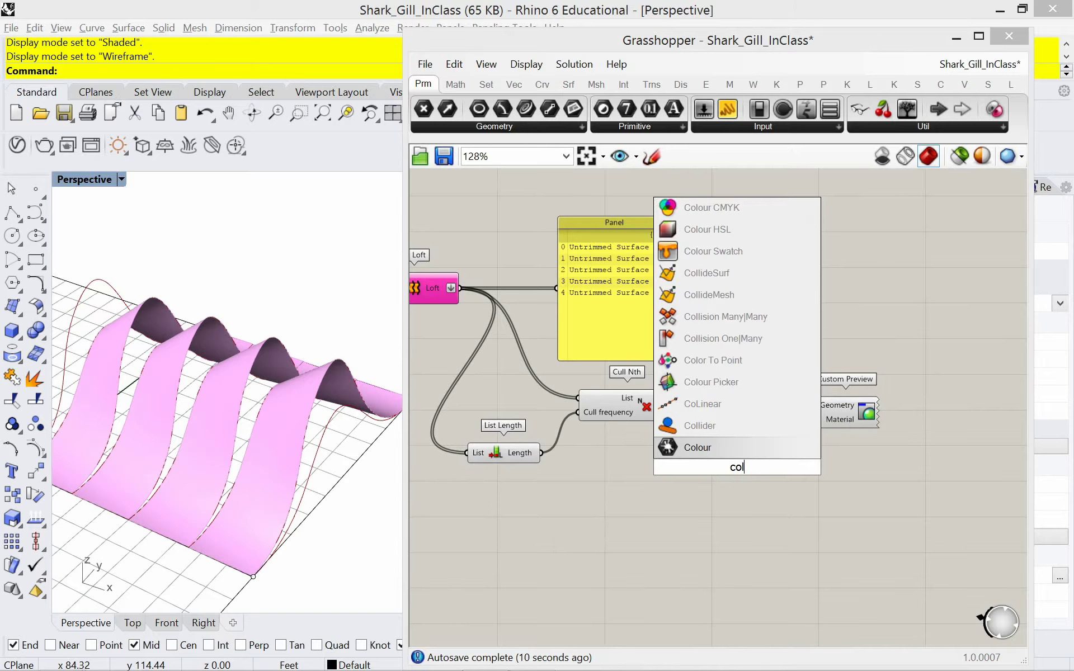
text(or)
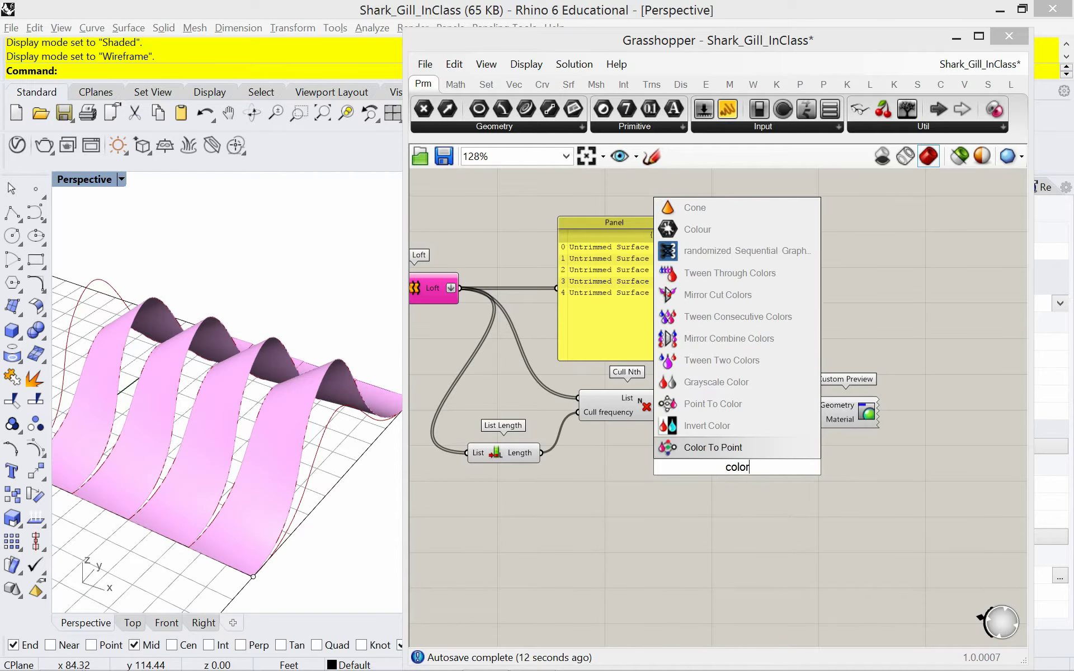
text( swa)
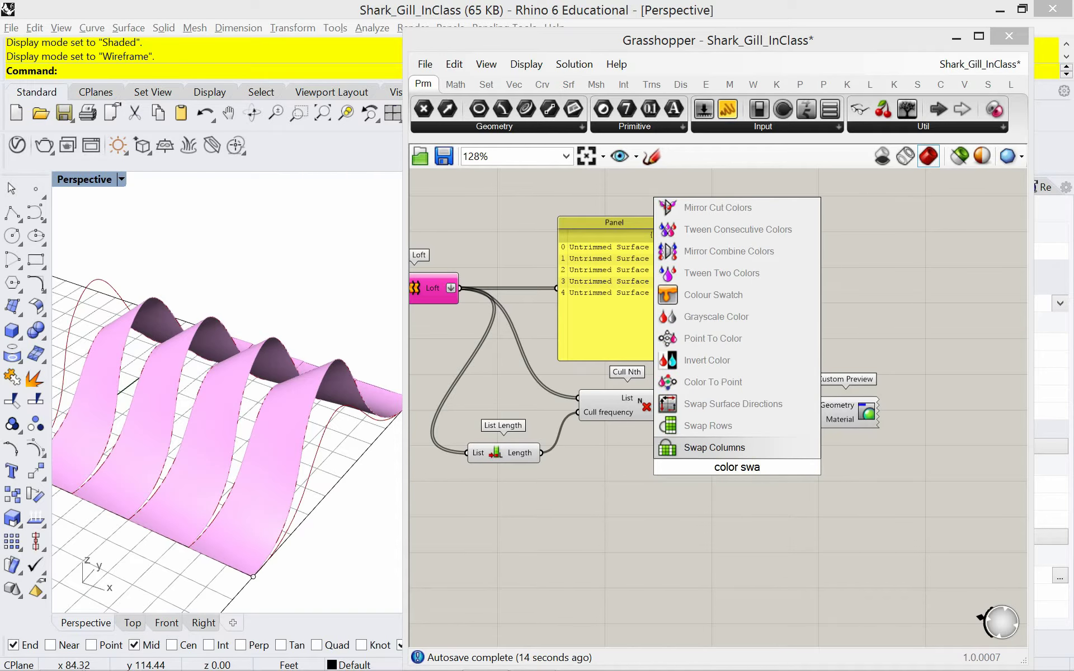
click(738, 301)
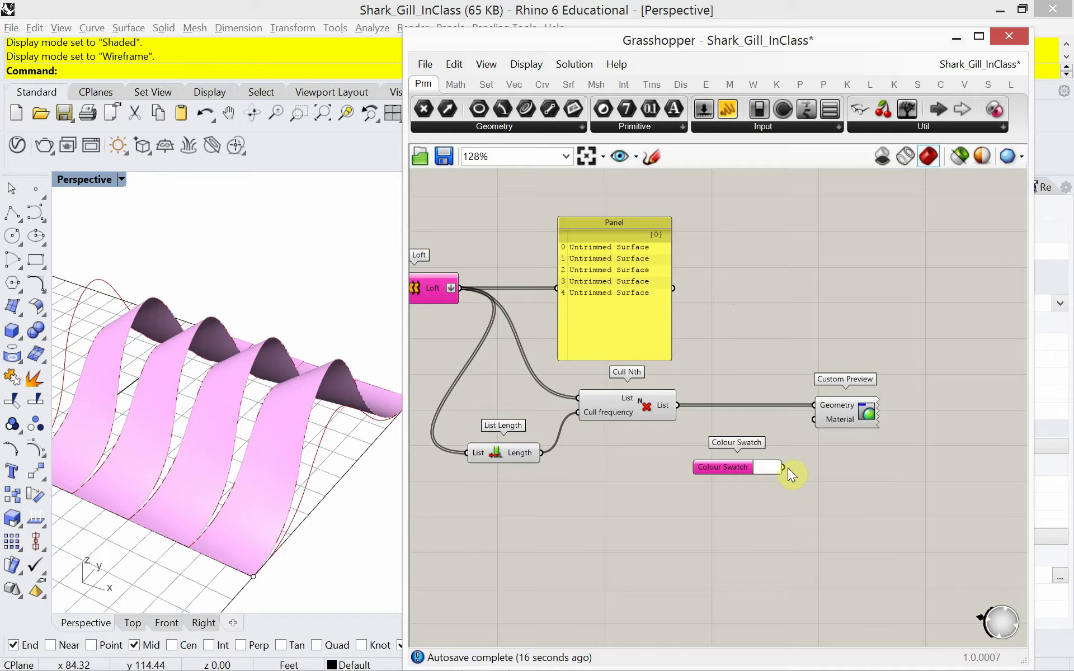
Feed the Colour Swatch into Custom Preview's Material input and set its colour to purple, hue 272°, saturation 54, value 100.
drag(784, 467, 816, 421)
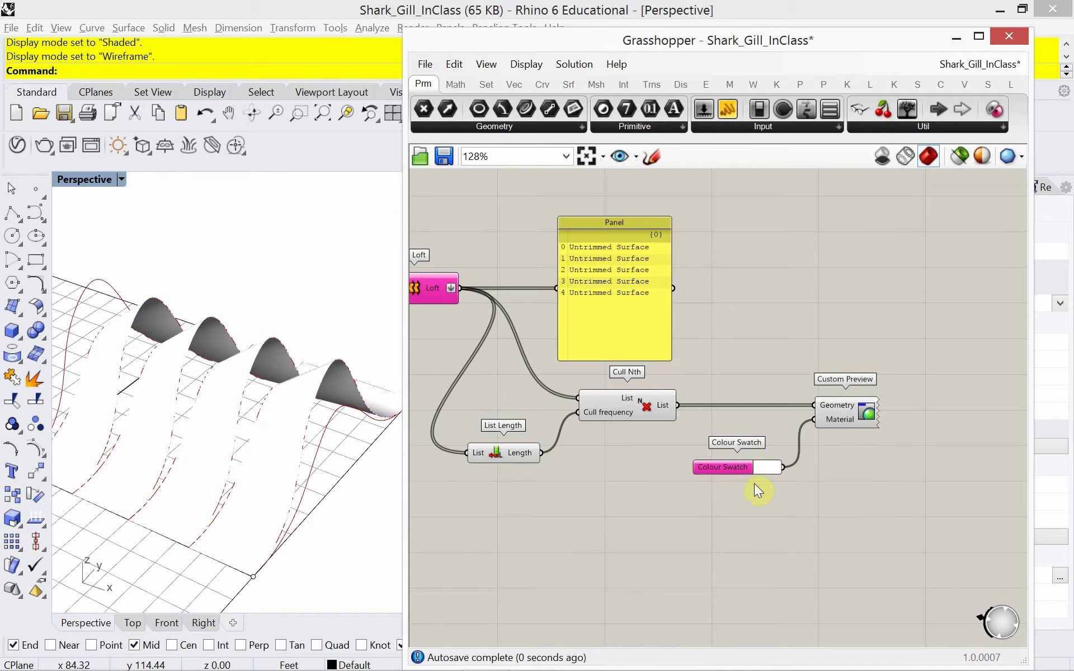
click(764, 470)
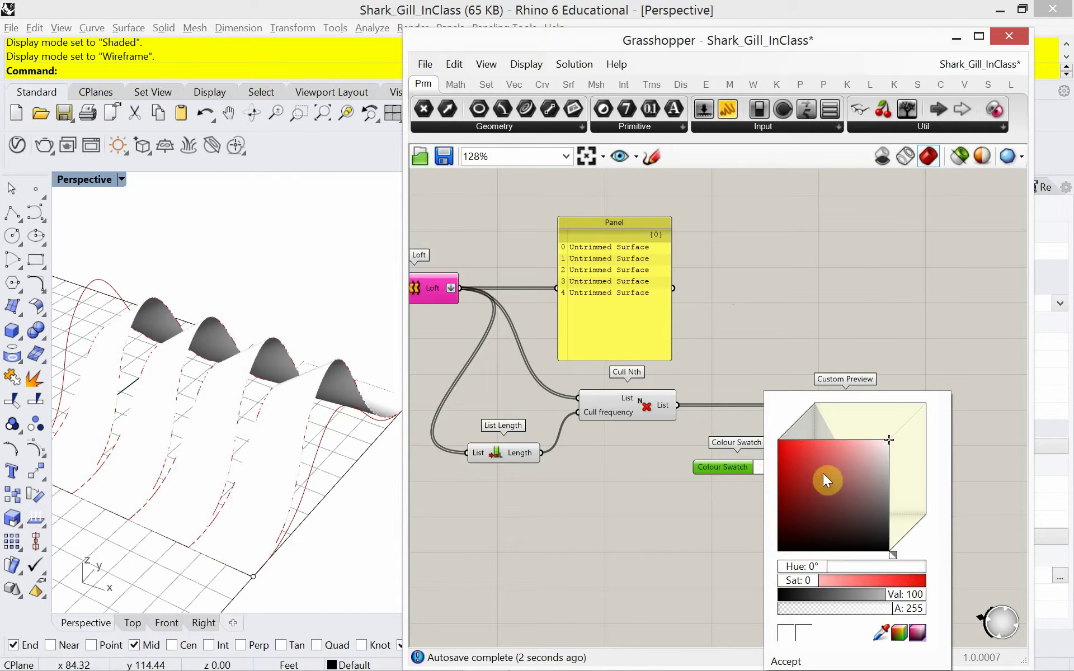
drag(808, 567, 894, 579)
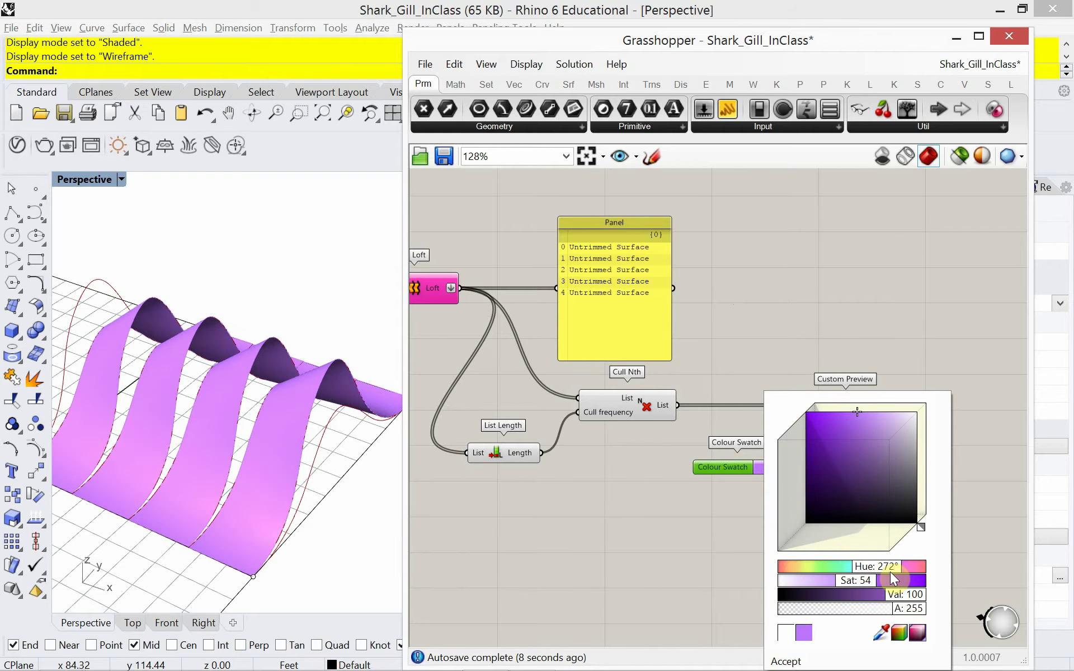
click(650, 548)
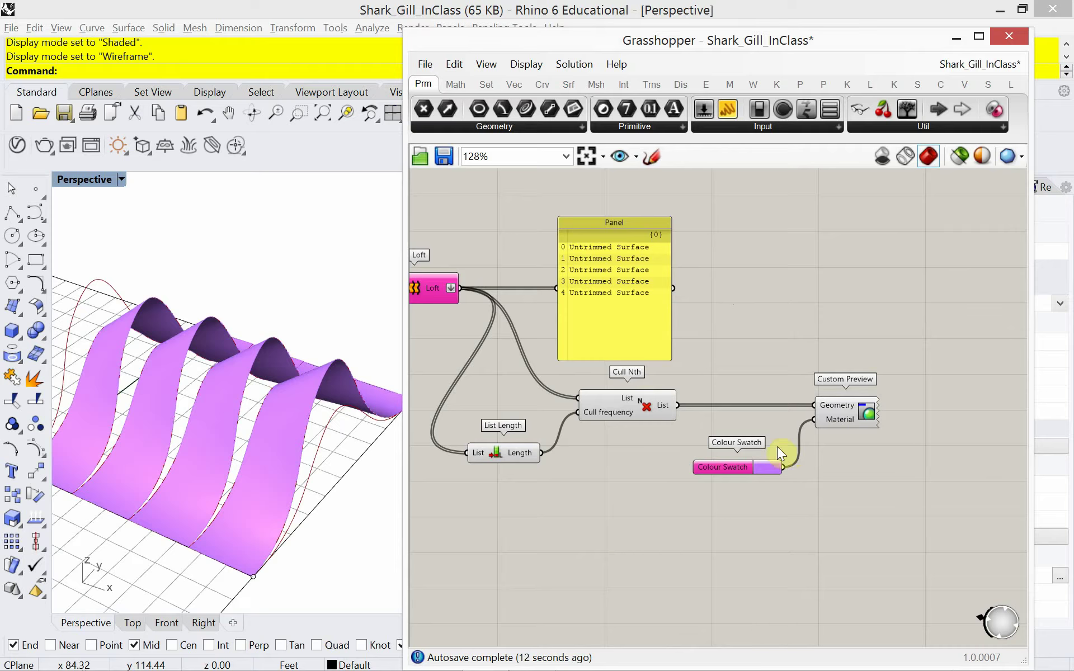
Turn off the preview of every component except Custom Preview and view the coloured gills from a higher angle.
click(844, 404)
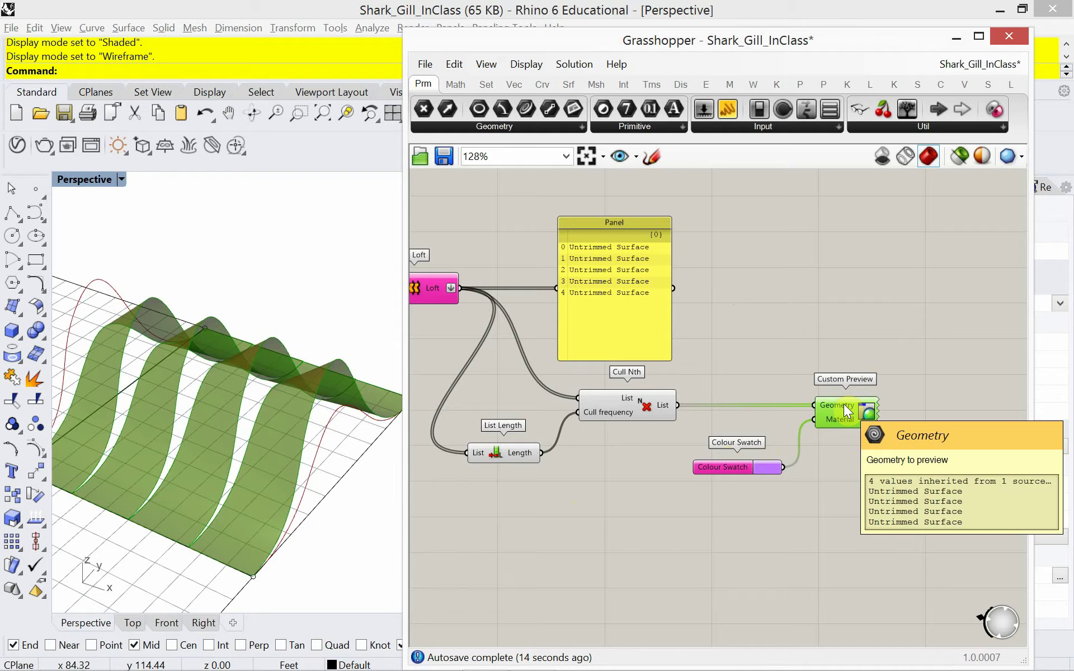
key(ctrl+i)
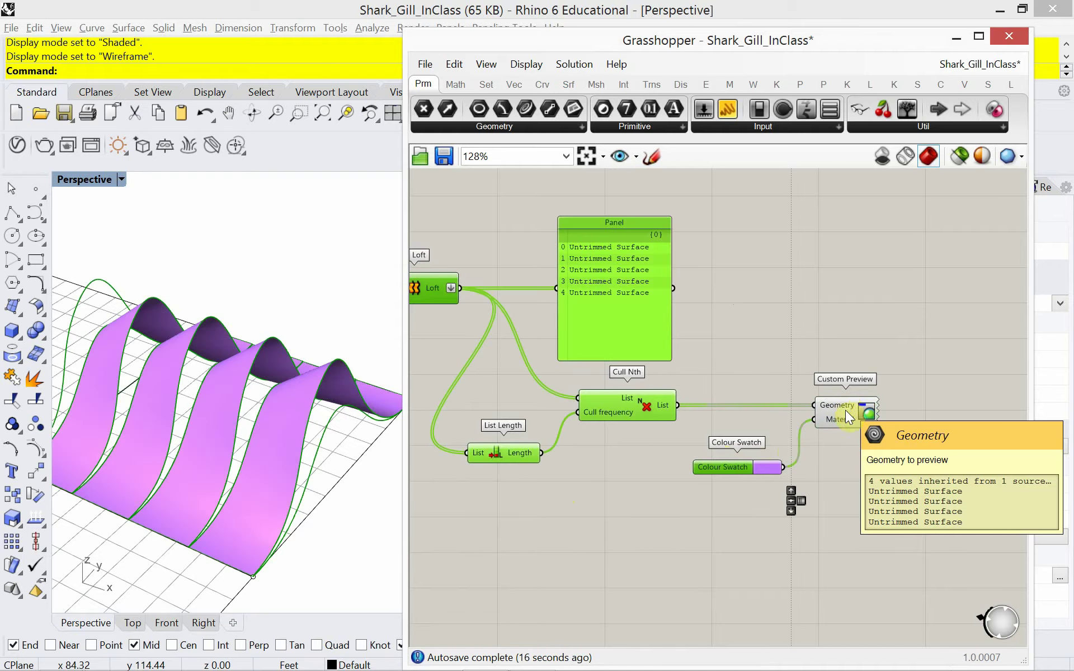
right_click(855, 348)
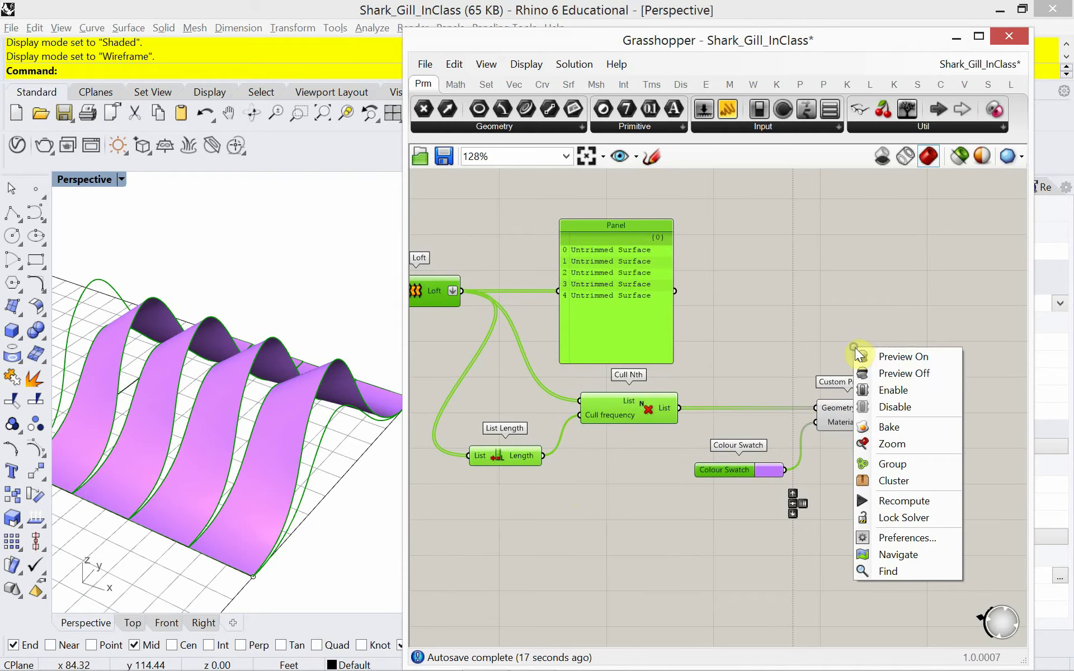
click(896, 377)
click(843, 315)
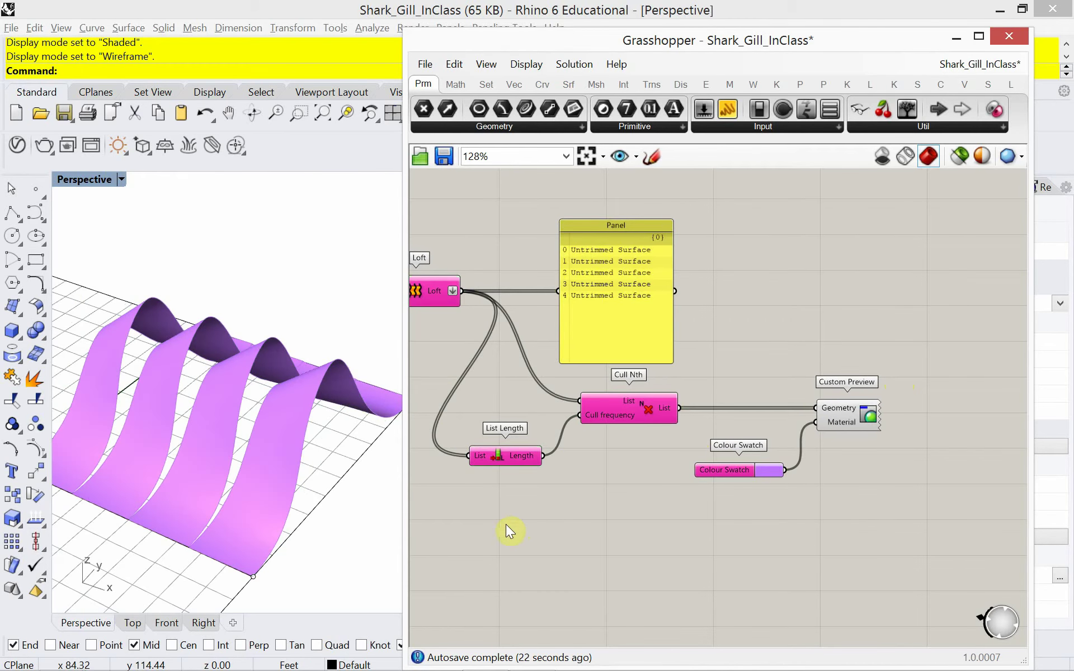
right_drag(328, 497, 307, 515)
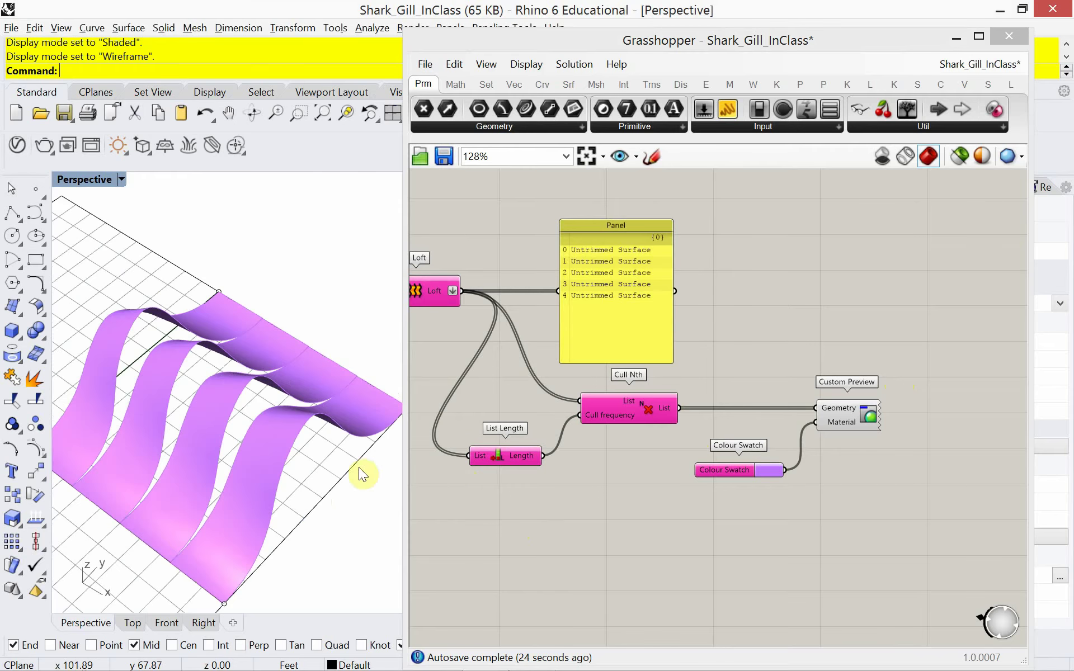
right_drag(361, 475, 204, 445)
Test the # of Gills slider in the Lift Points in a Bell Shape group at 1 and return it to 4.
right_drag(485, 413, 685, 380)
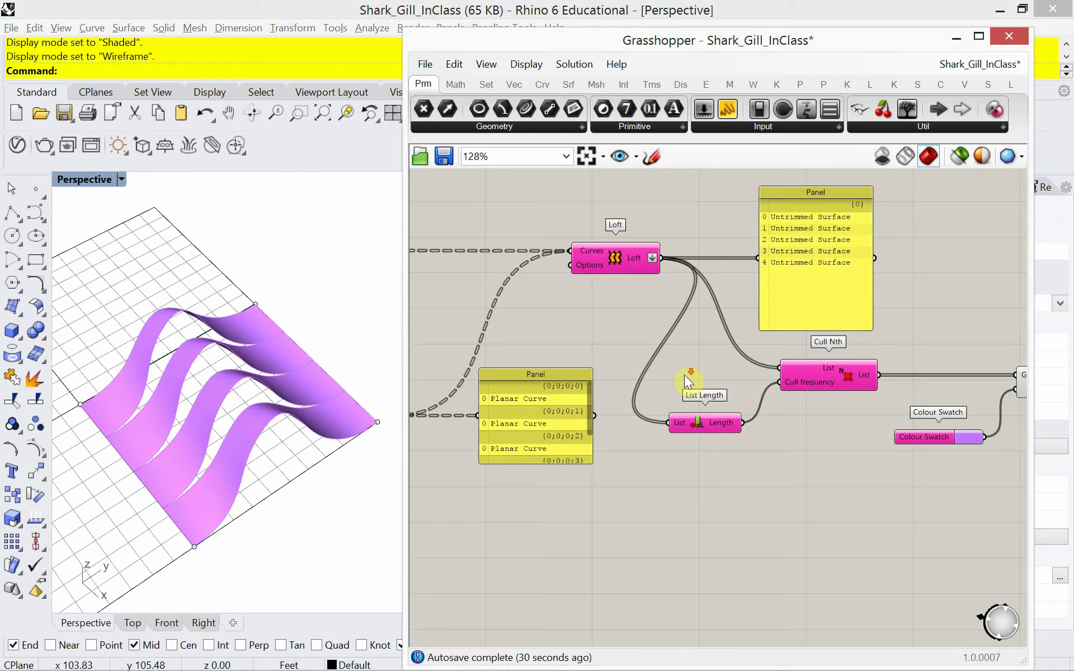
scroll(685, 378, down, 7)
right_drag(565, 427, 649, 460)
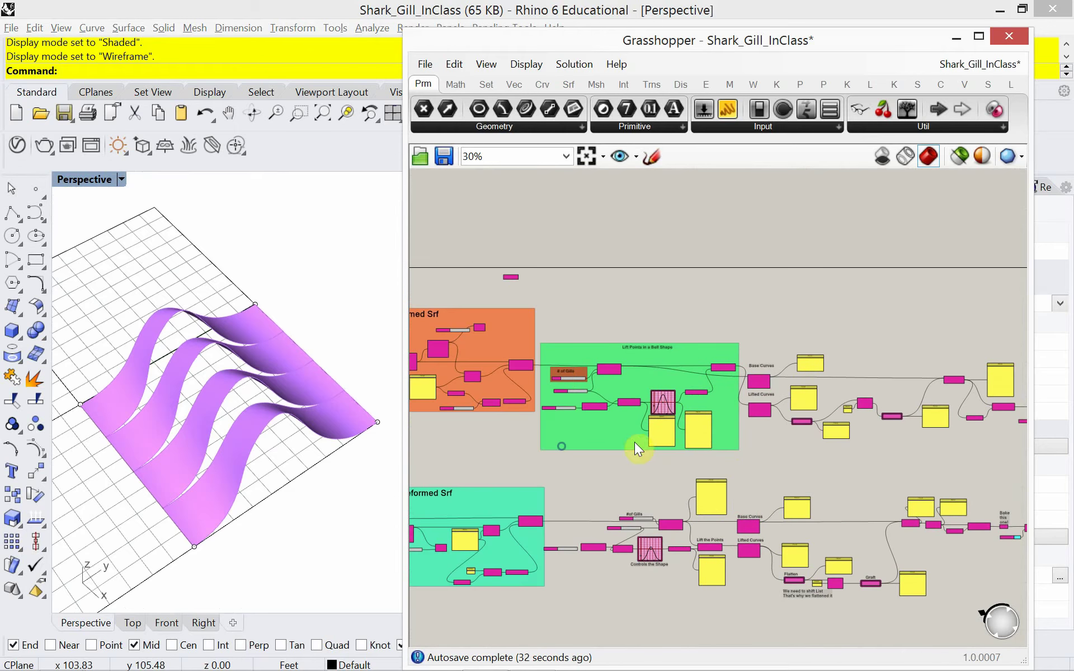
scroll(575, 405, up, 8)
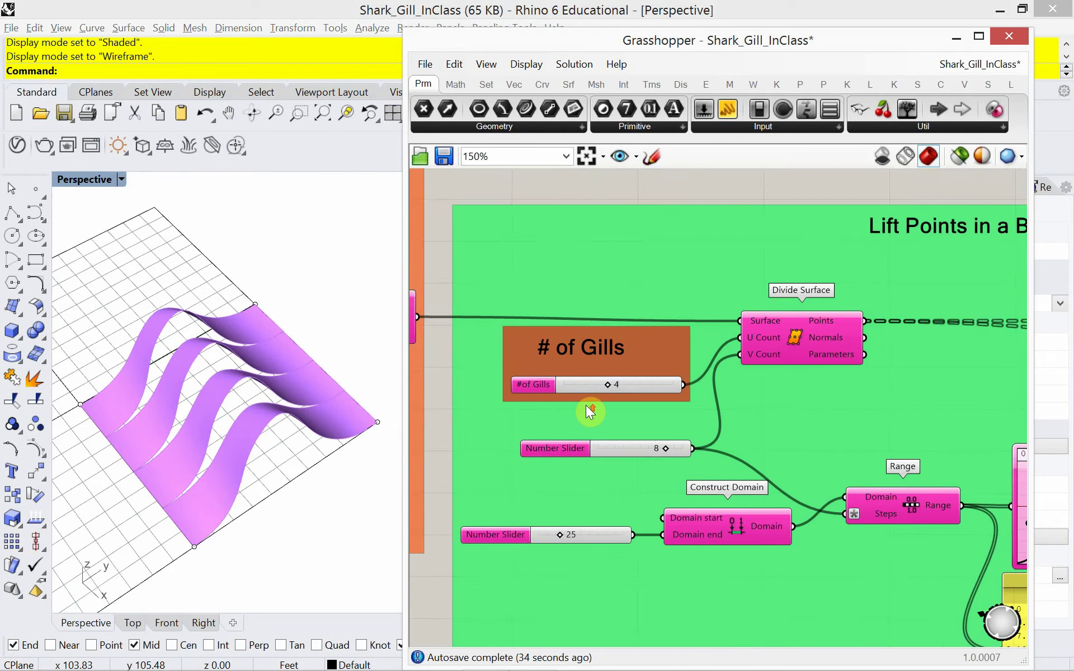
scroll(589, 409, up, 2)
drag(615, 382, 572, 396)
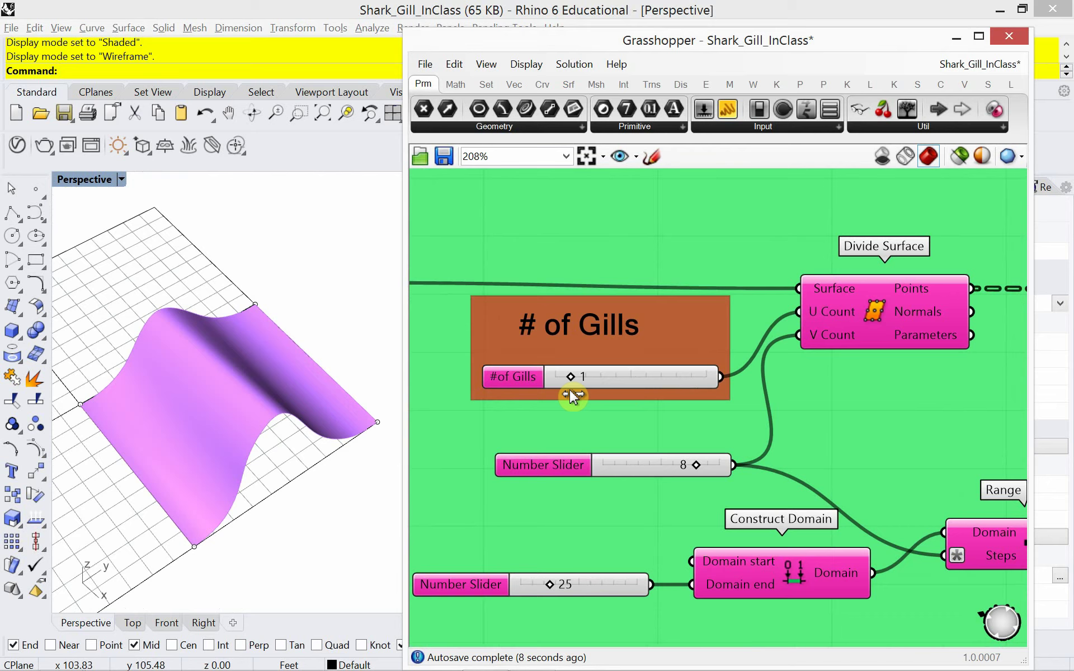
drag(578, 395, 612, 390)
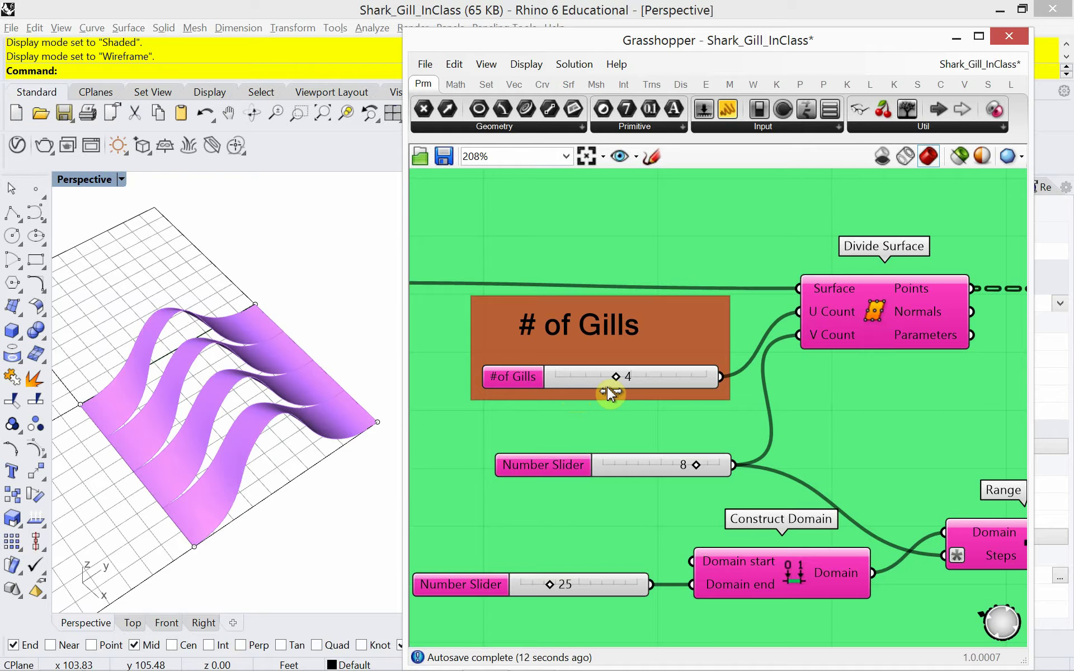
Reshape the Graph Mapper's bell curve with a lower, wider peak shifted slightly toward the start of its range.
right_drag(643, 465, 633, 324)
scroll(690, 441, down, 4)
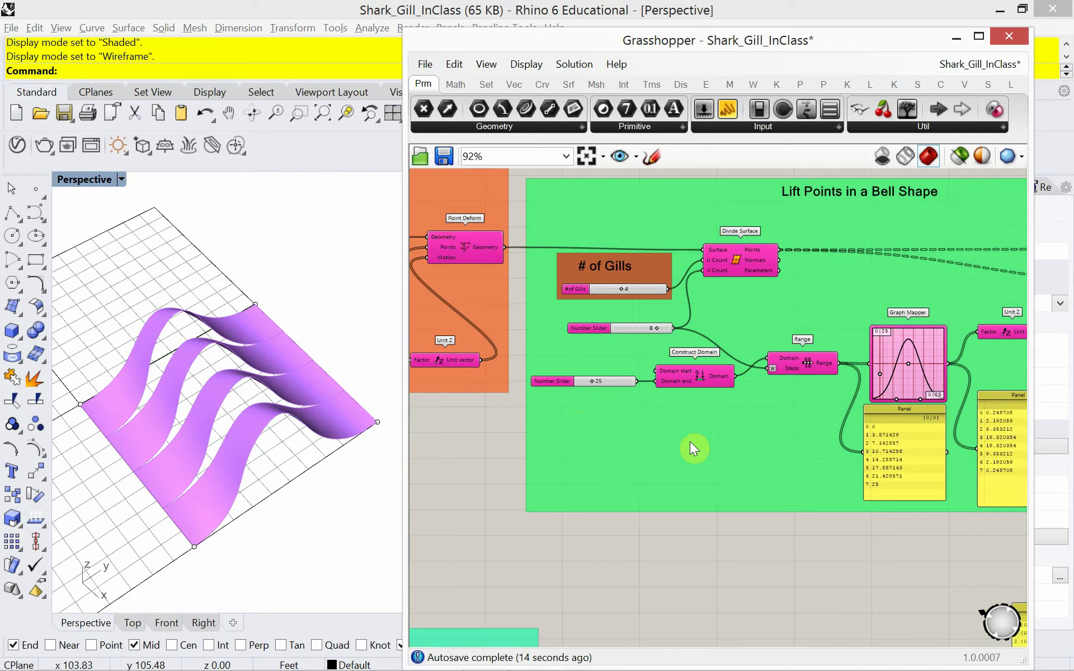
right_drag(690, 441, 551, 480)
scroll(778, 391, up, 4)
right_drag(663, 408, 589, 334)
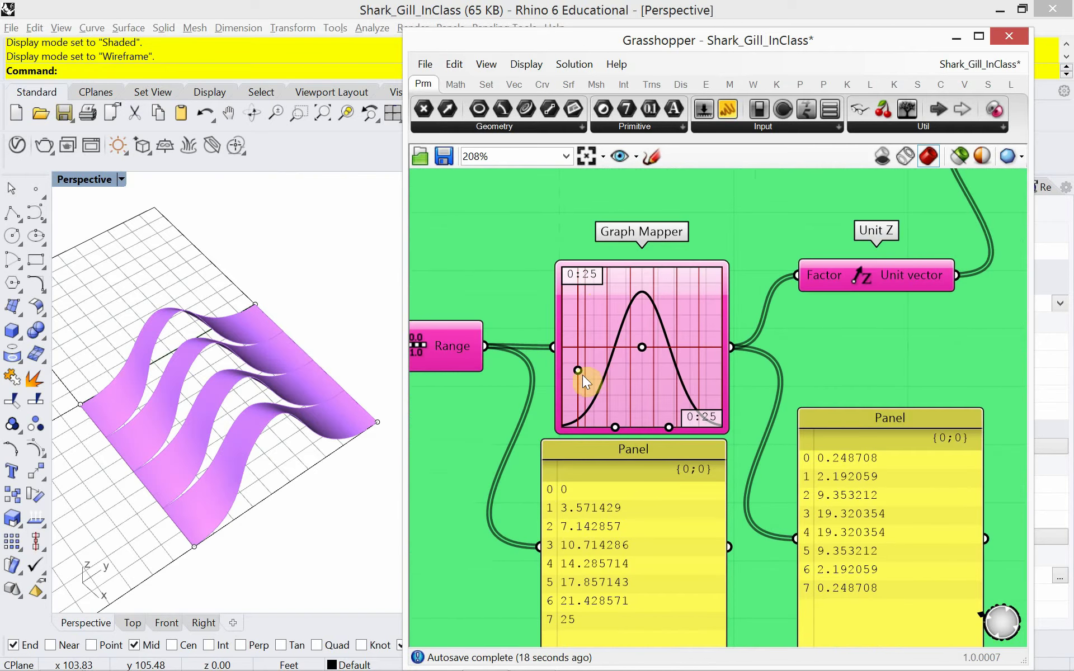
mouse_move(576, 373)
mouse_down()
mouse_move(573, 429)
mouse_move(559, 360)
mouse_move(562, 383)
mouse_up()
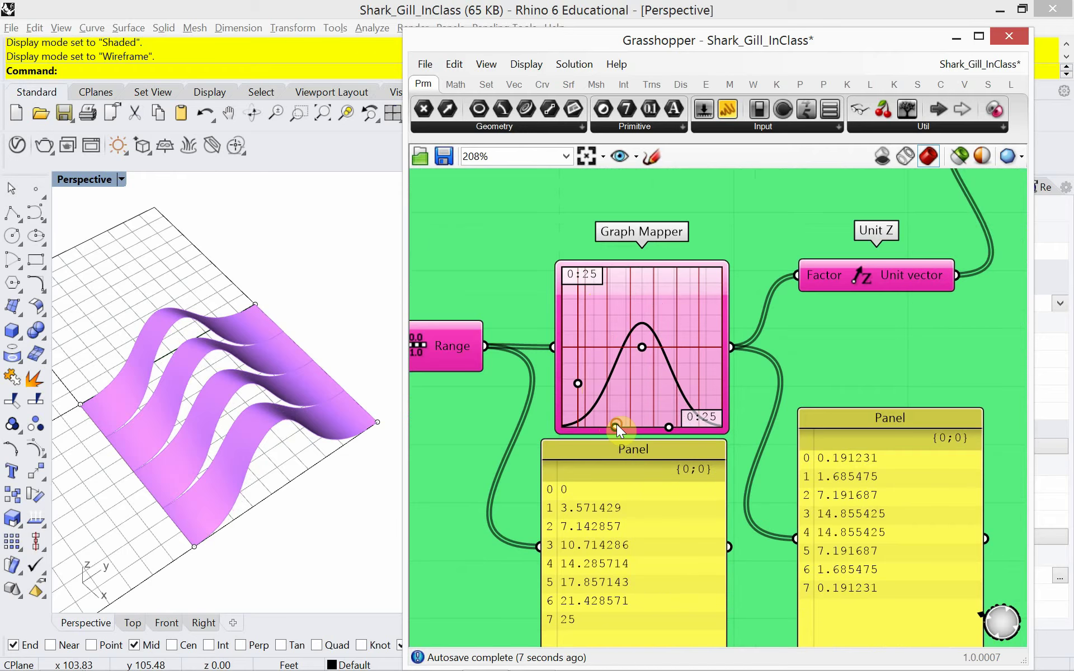
mouse_move(617, 424)
mouse_down()
mouse_move(637, 424)
mouse_move(607, 424)
mouse_up()
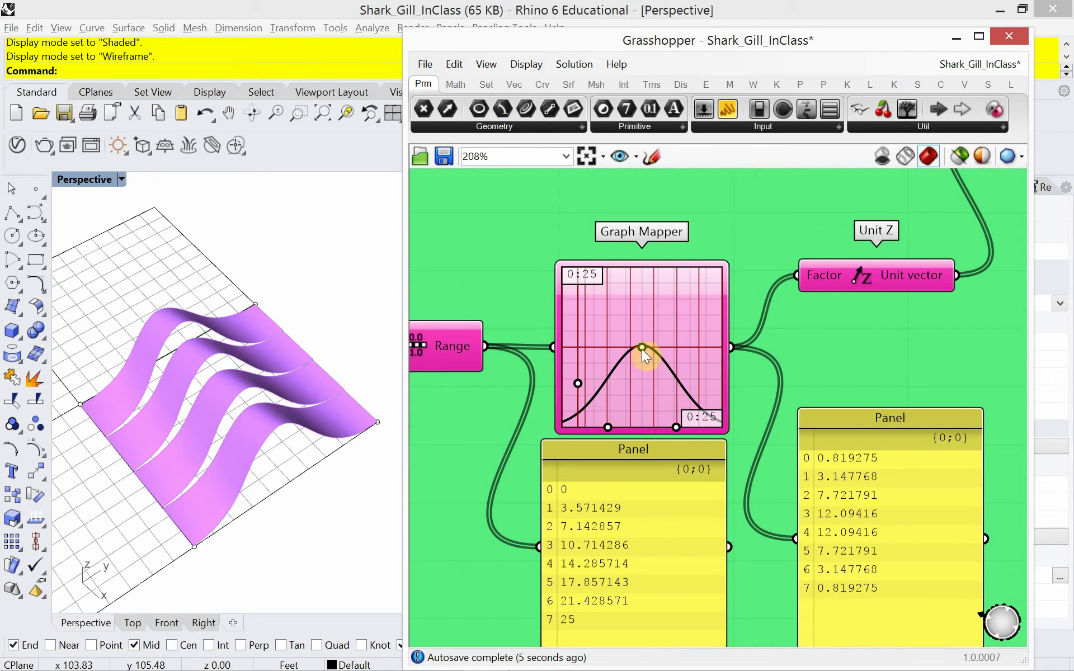
mouse_move(642, 348)
mouse_down()
mouse_move(526, 364)
mouse_move(769, 329)
mouse_move(687, 321)
mouse_move(636, 344)
mouse_up()
mouse_move(259, 542)
right_down()
mouse_move(245, 506)
mouse_move(259, 528)
right_up()
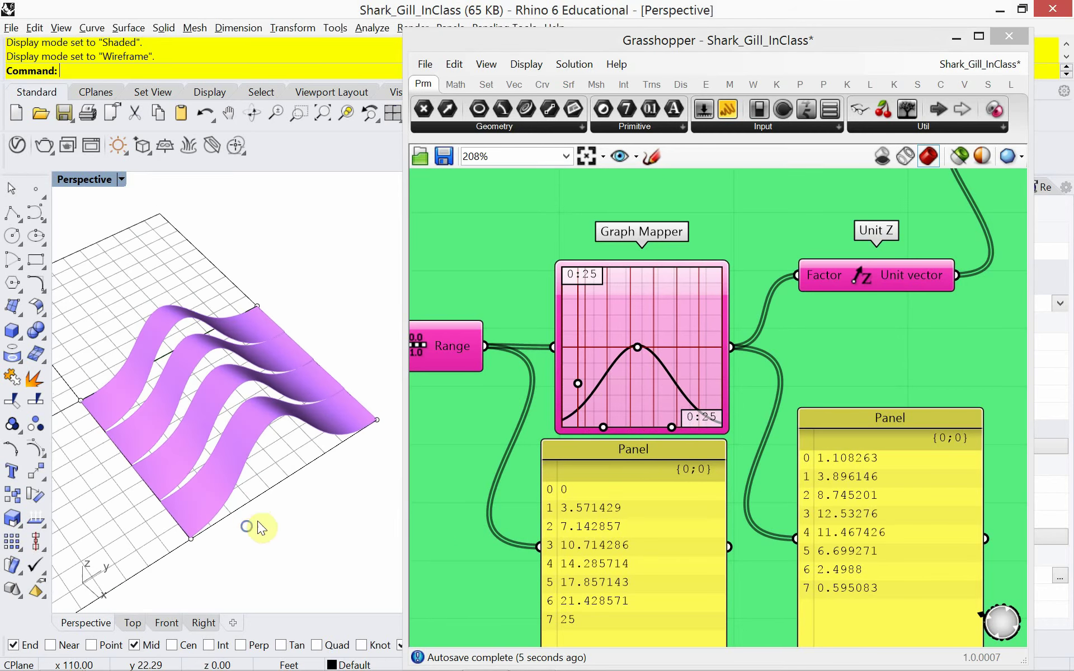
Review the whole definition from the bell-shape group to Custom Preview, and examine the topic list beneath the Shark Gill title.
scroll(641, 381, down, 5)
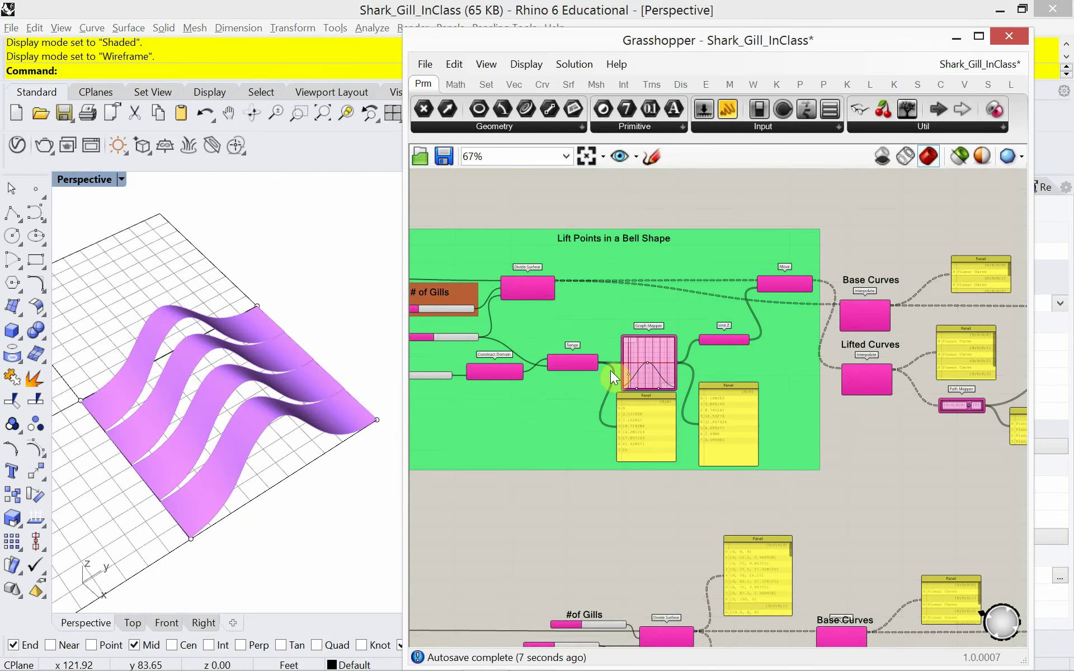
scroll(615, 386, down, 2)
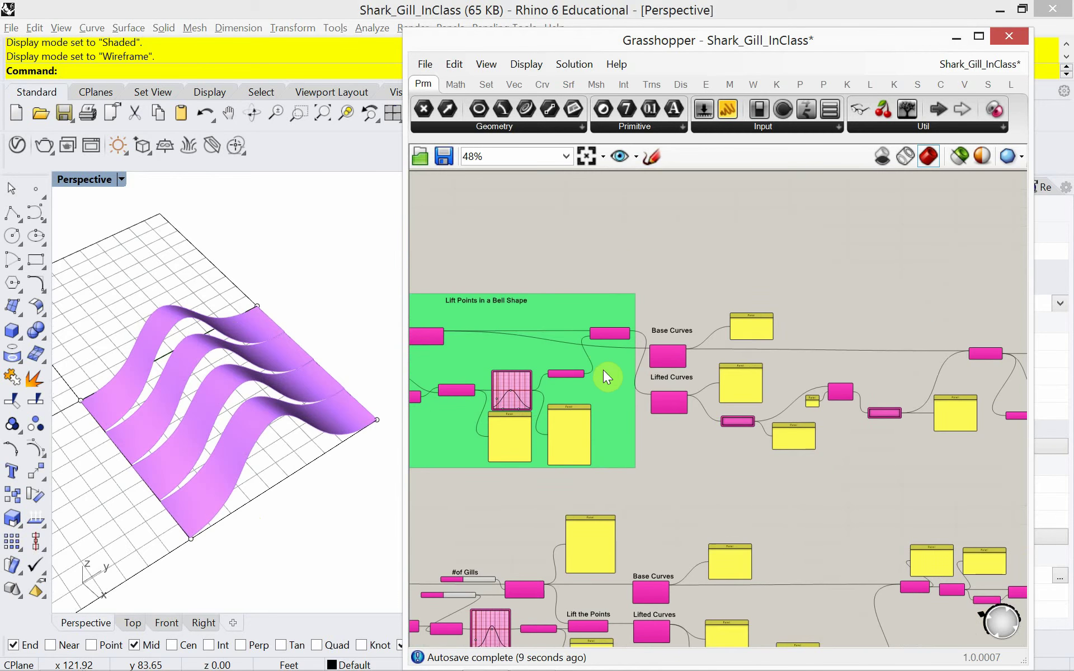
right_drag(716, 381, 602, 374)
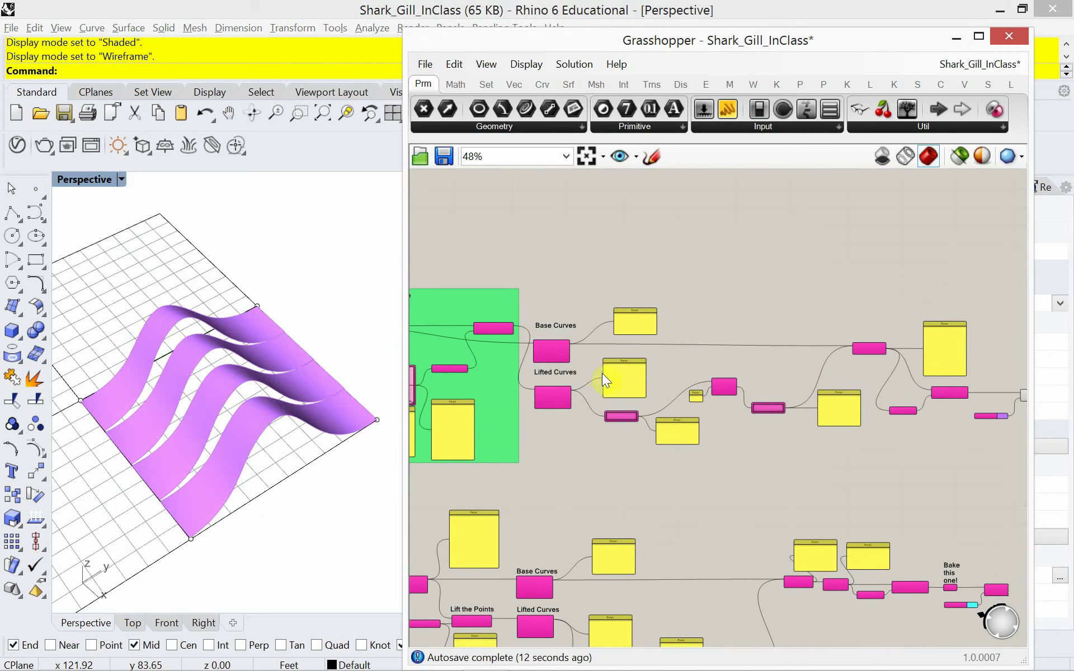
right_drag(712, 354, 639, 324)
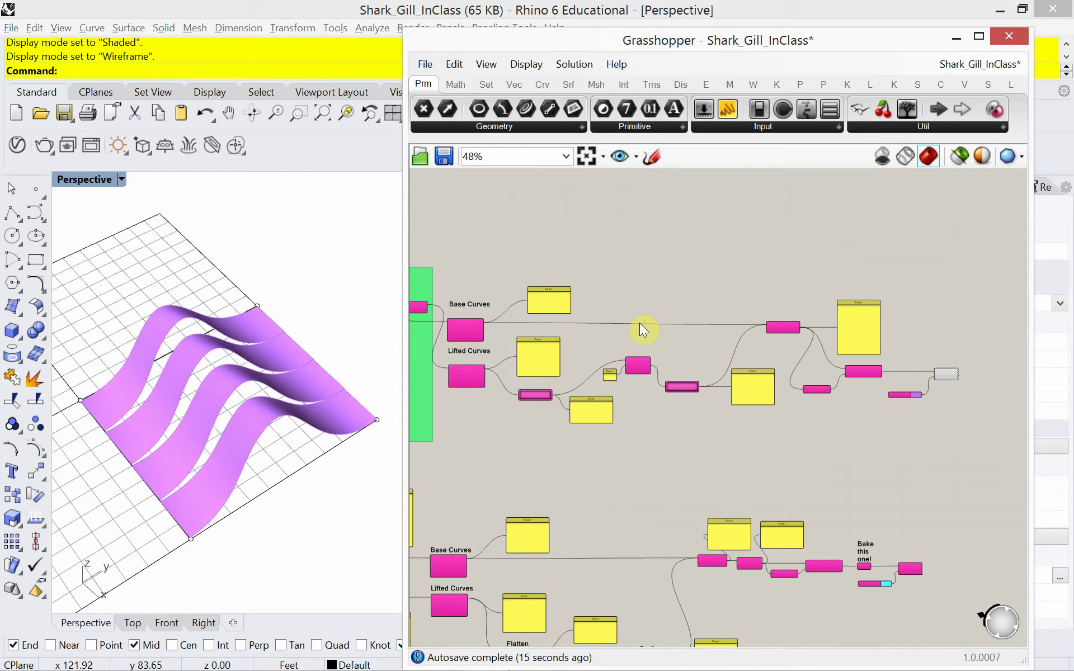
right_drag(614, 312, 703, 311)
scroll(773, 314, down, 3)
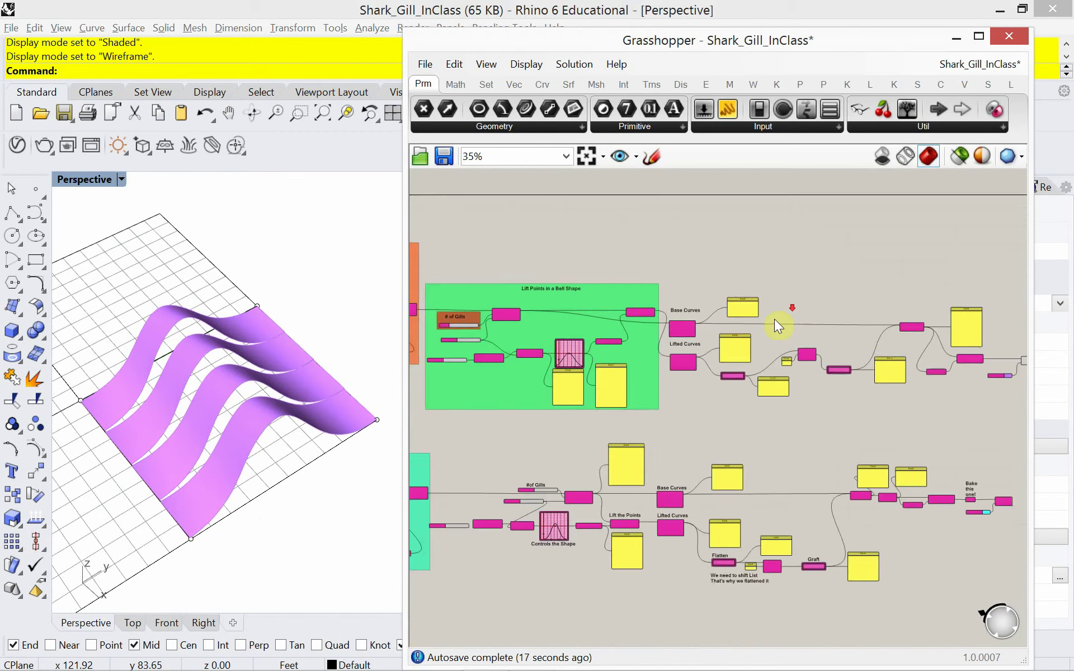
right_drag(525, 356, 685, 397)
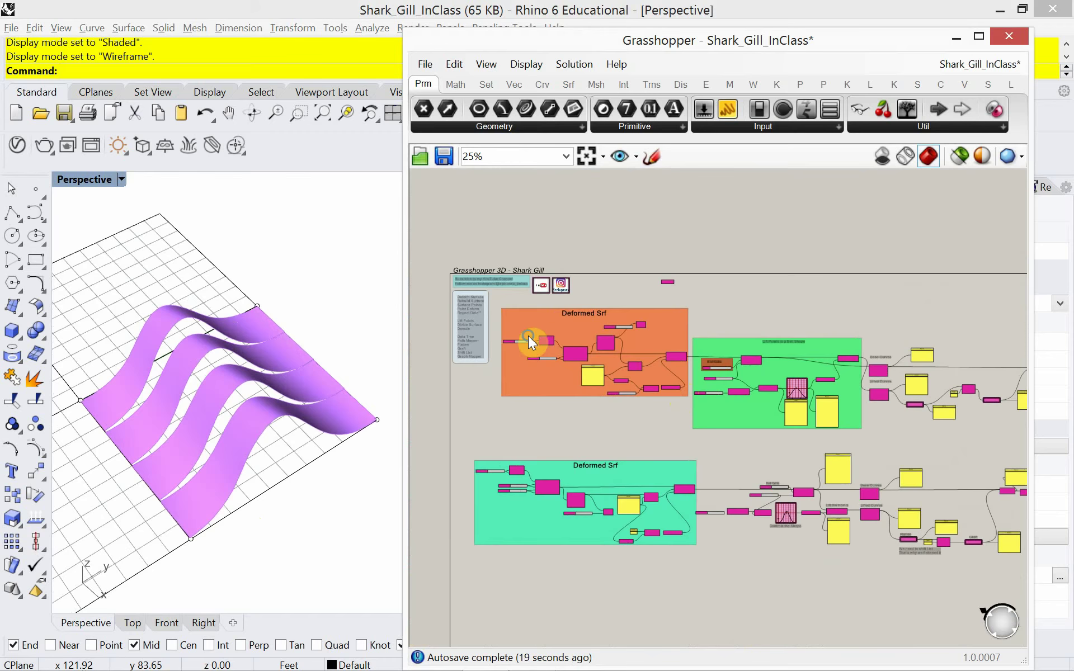
right_drag(488, 312, 532, 347)
scroll(523, 338, up, 4)
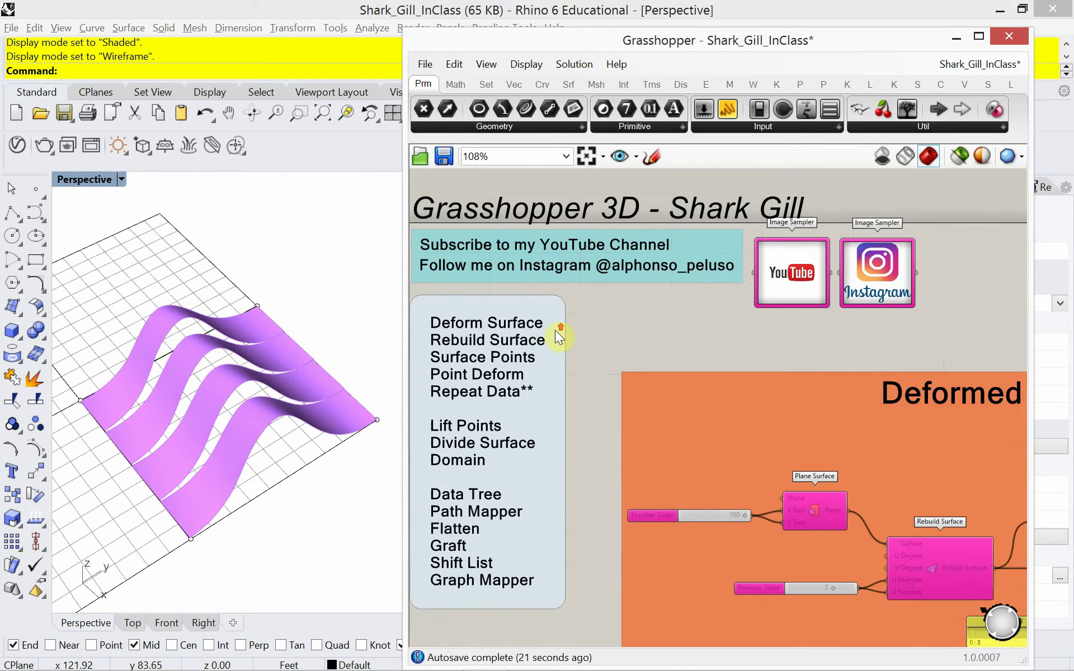
scroll(616, 316, up, 2)
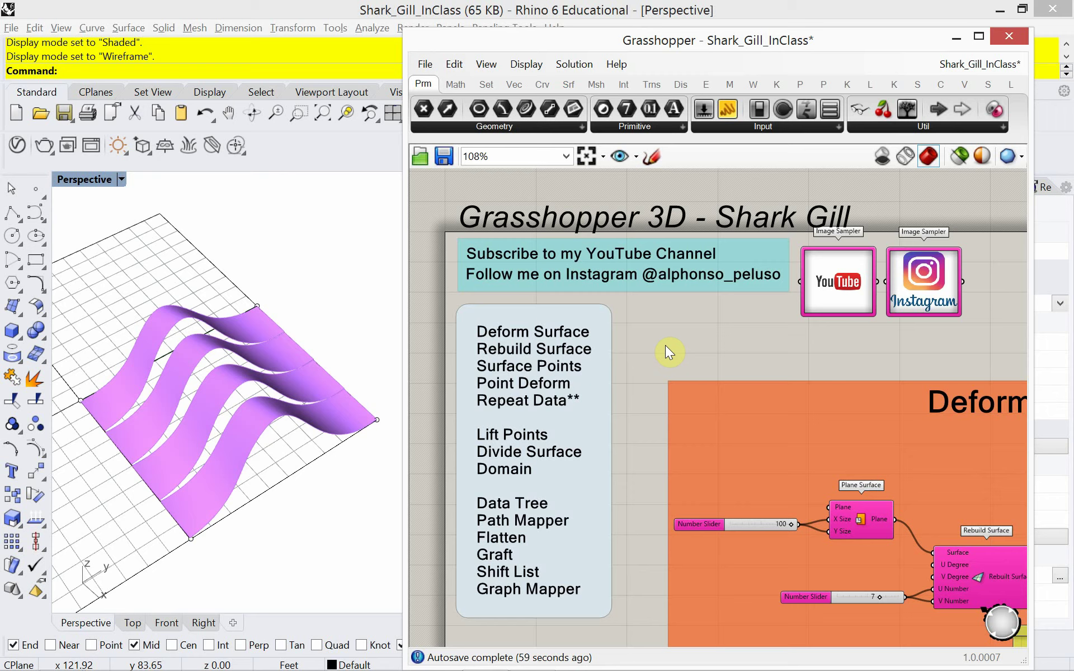
Switch to Chrome to view the author's YouTube videos page and Instagram profile, and return to Rhino.
key(alt+Tab)
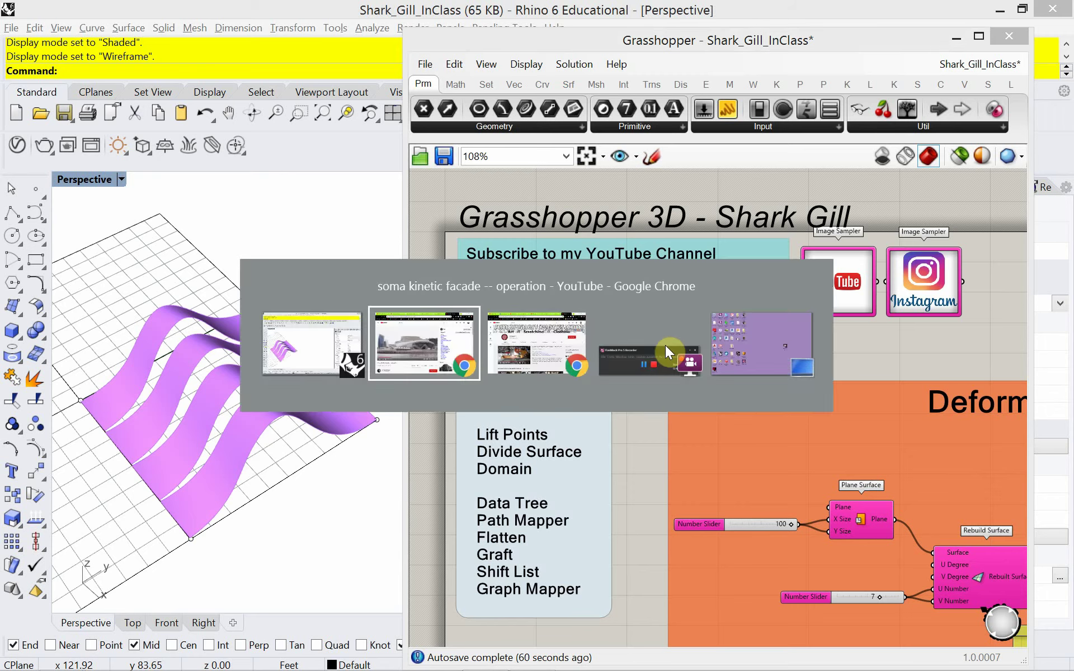
click(80, 20)
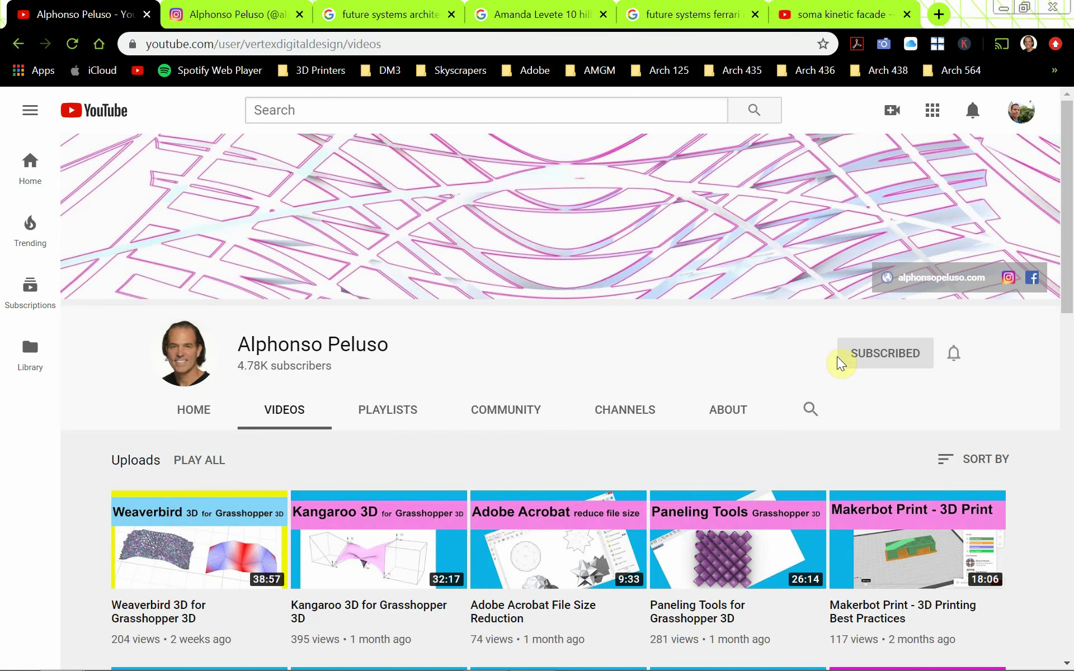
click(211, 14)
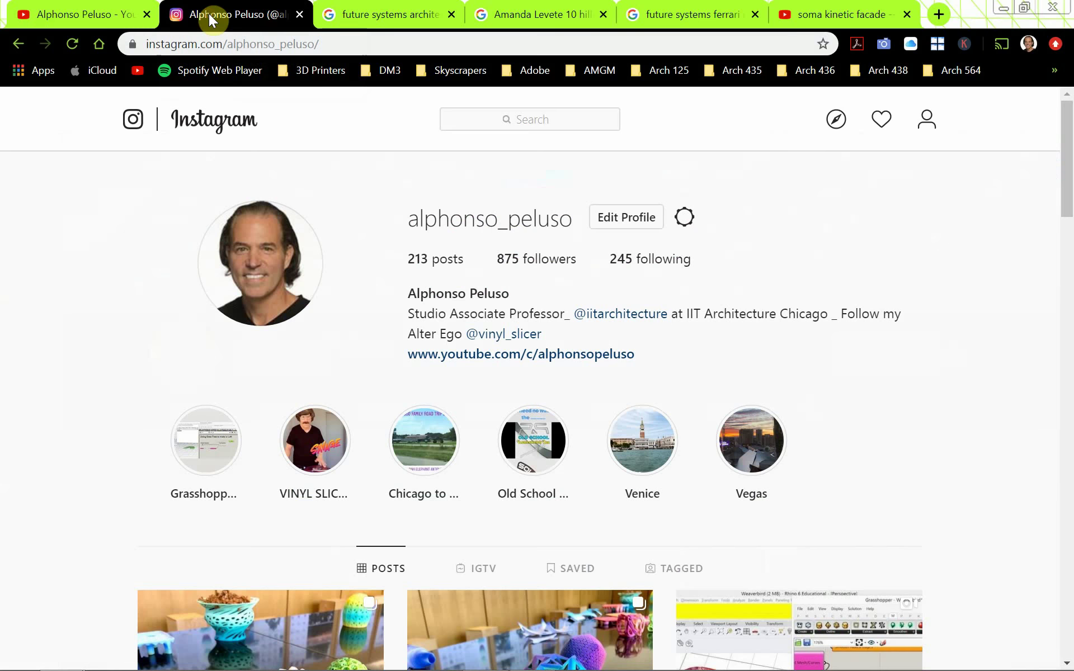
click(111, 19)
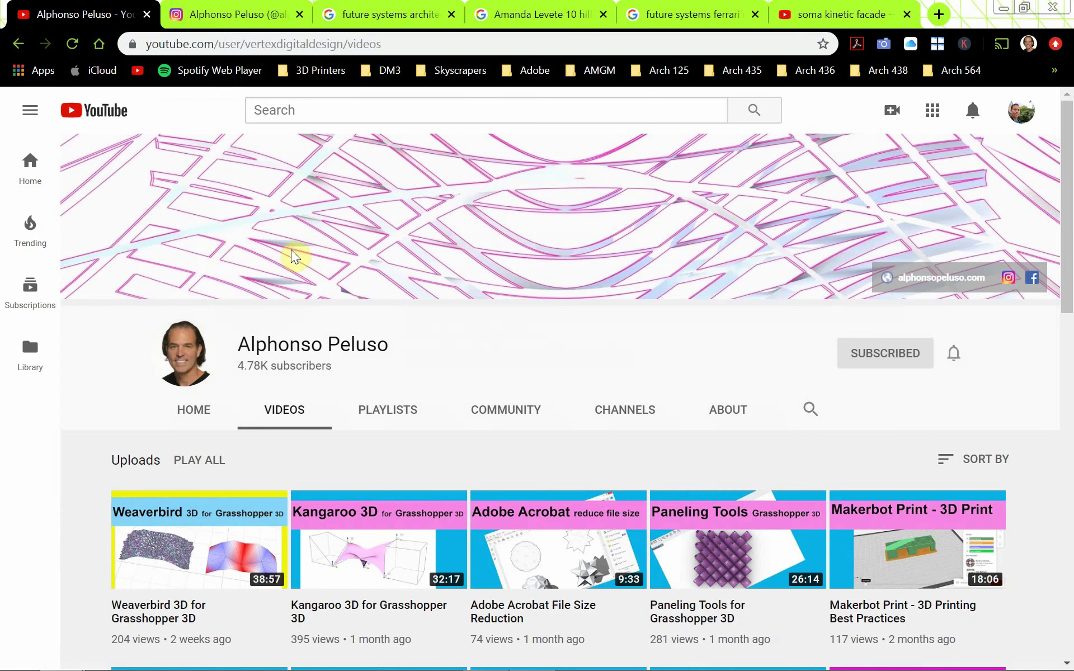
key(alt+Tab)
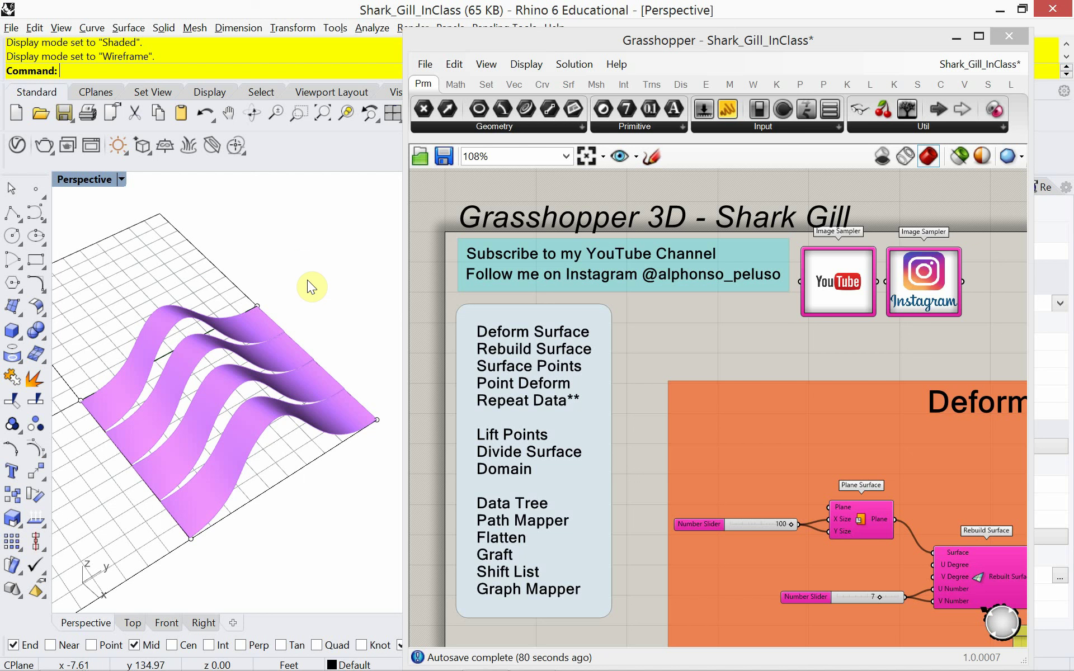